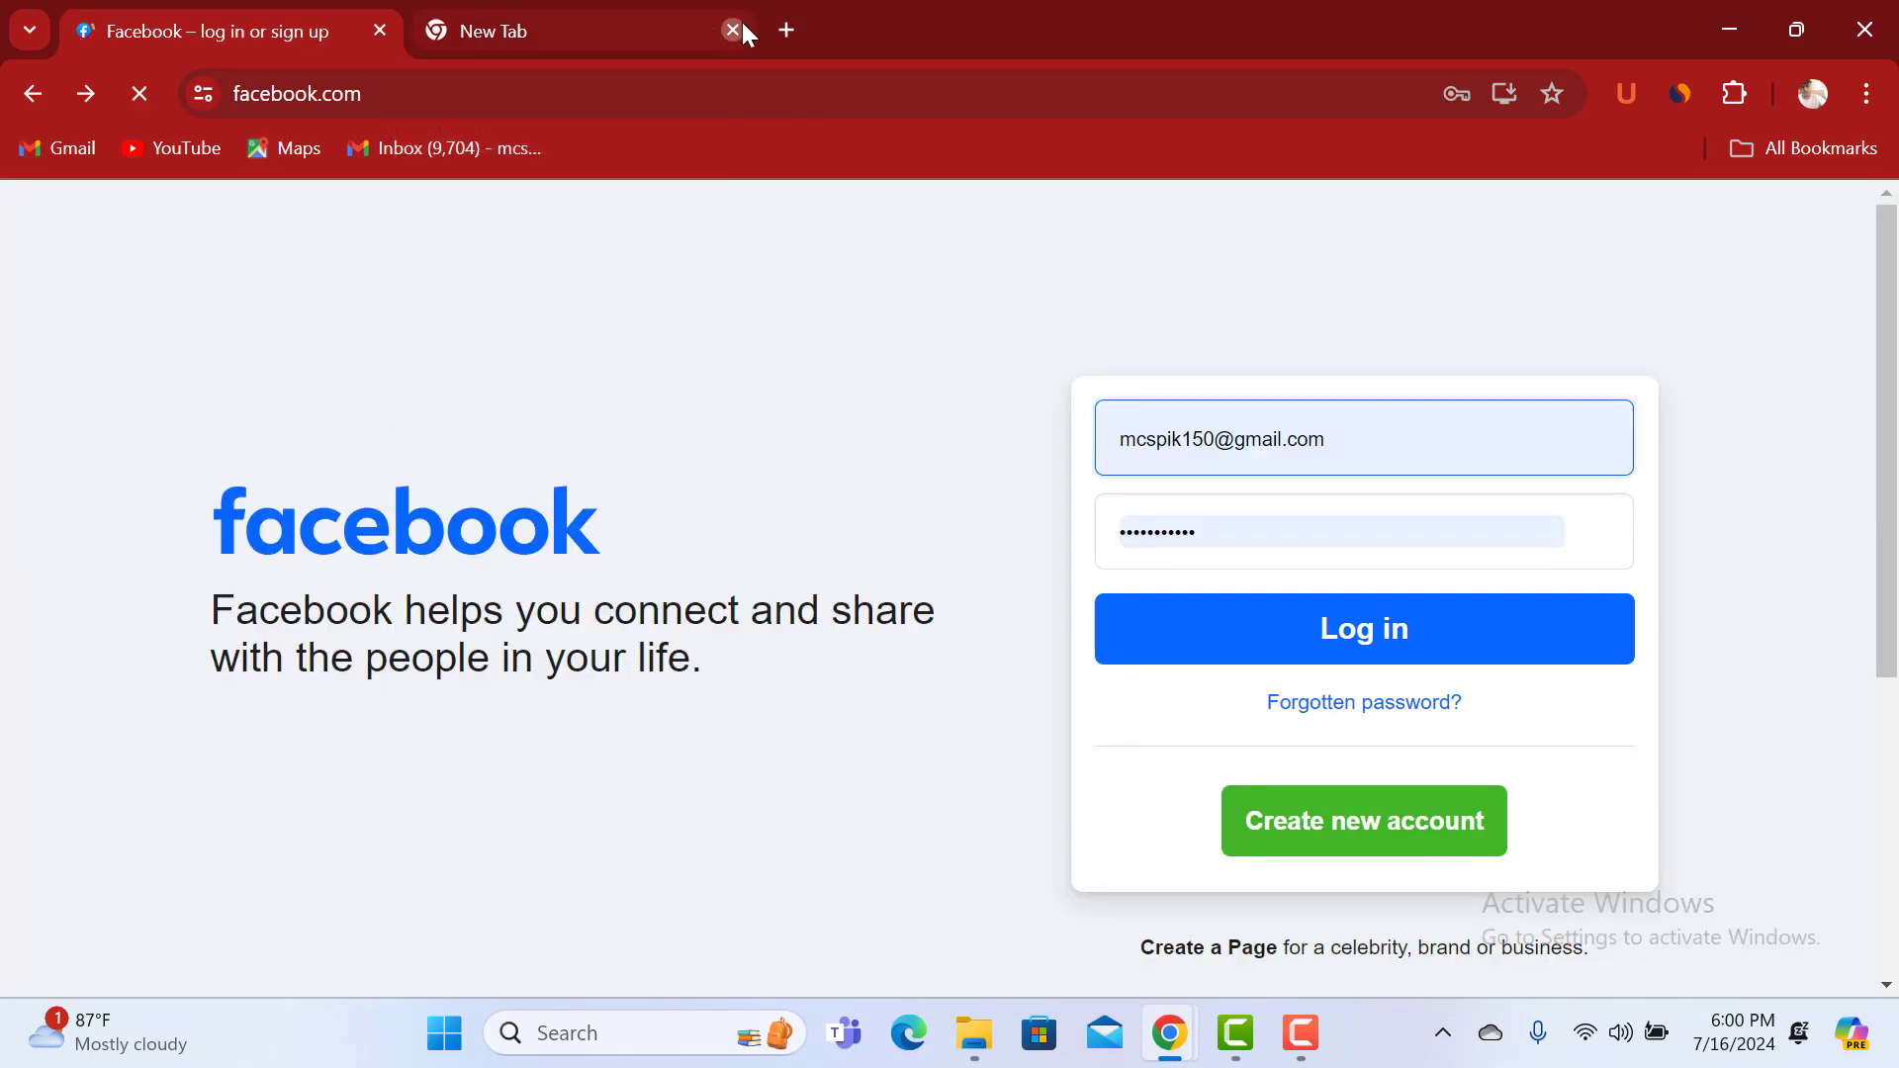
Close the extra blank tab and open a fresh new tab beside Facebook
left_click(741, 24)
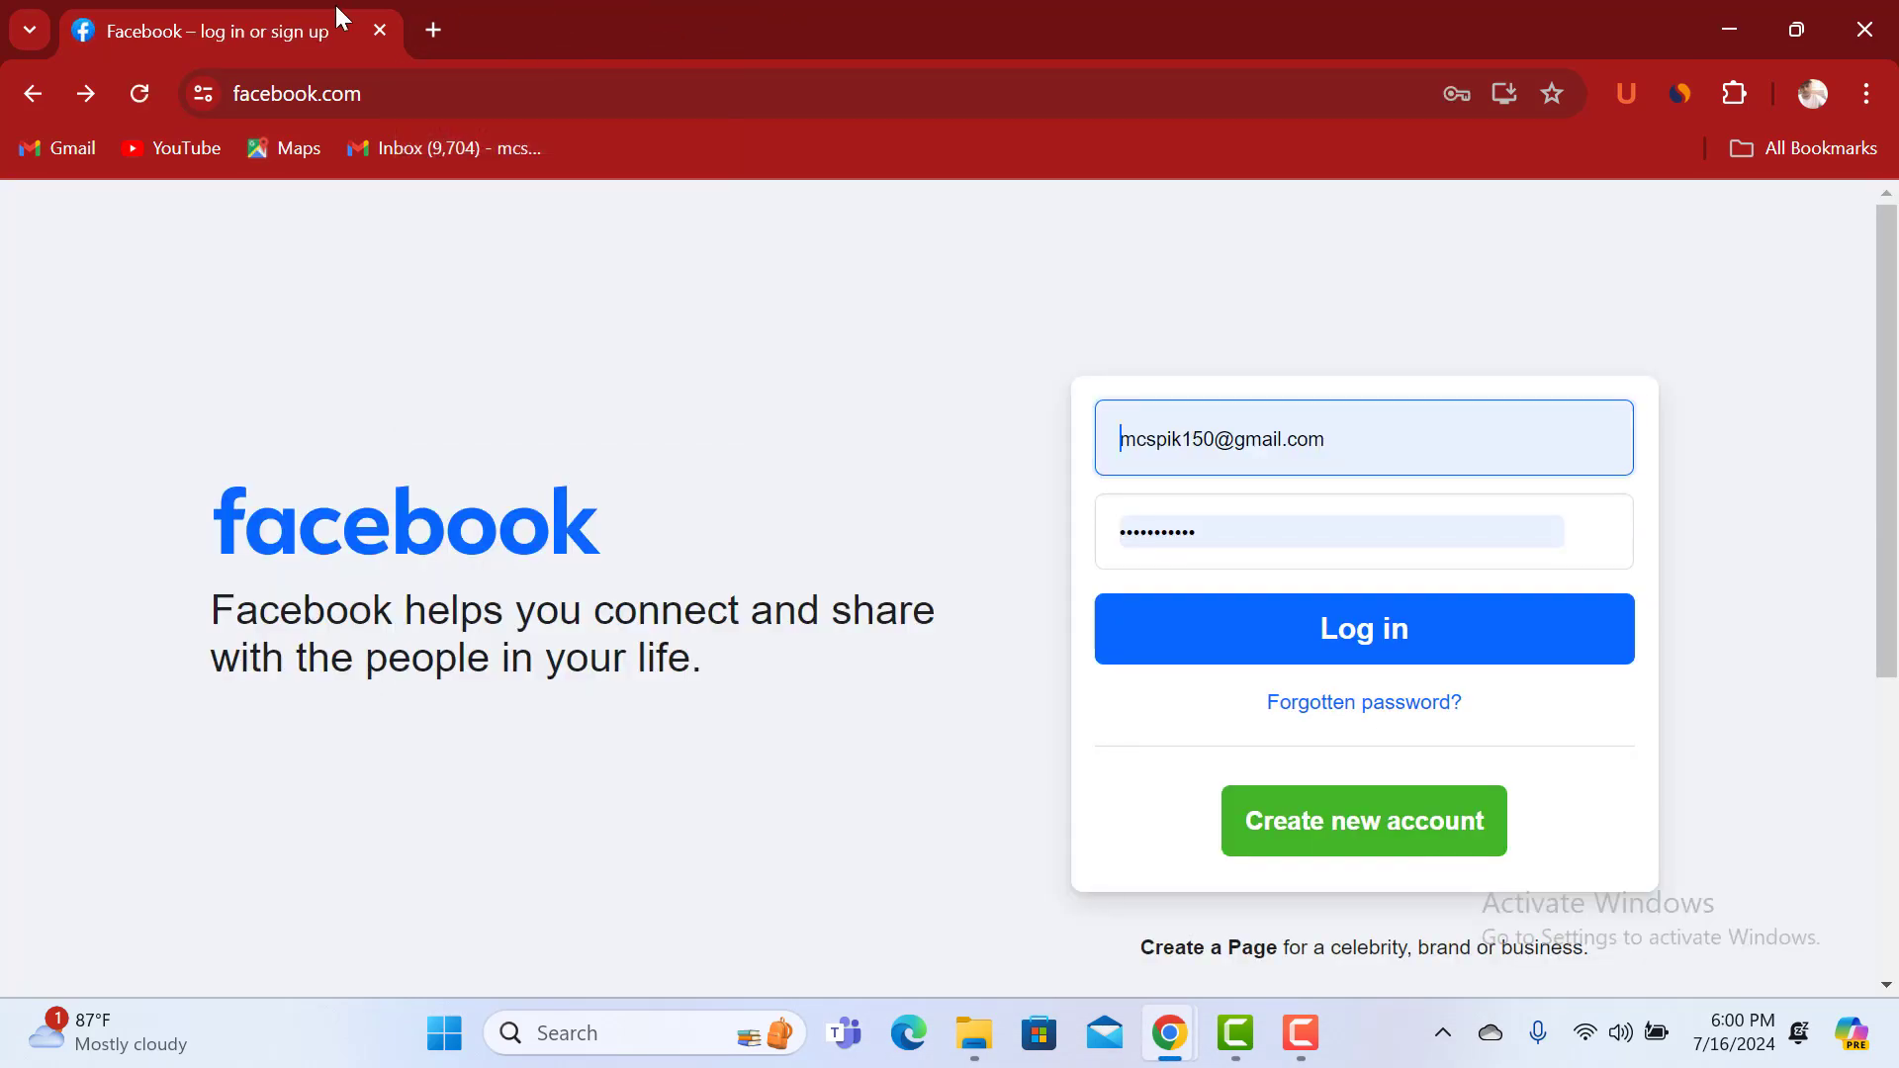
left_click(432, 30)
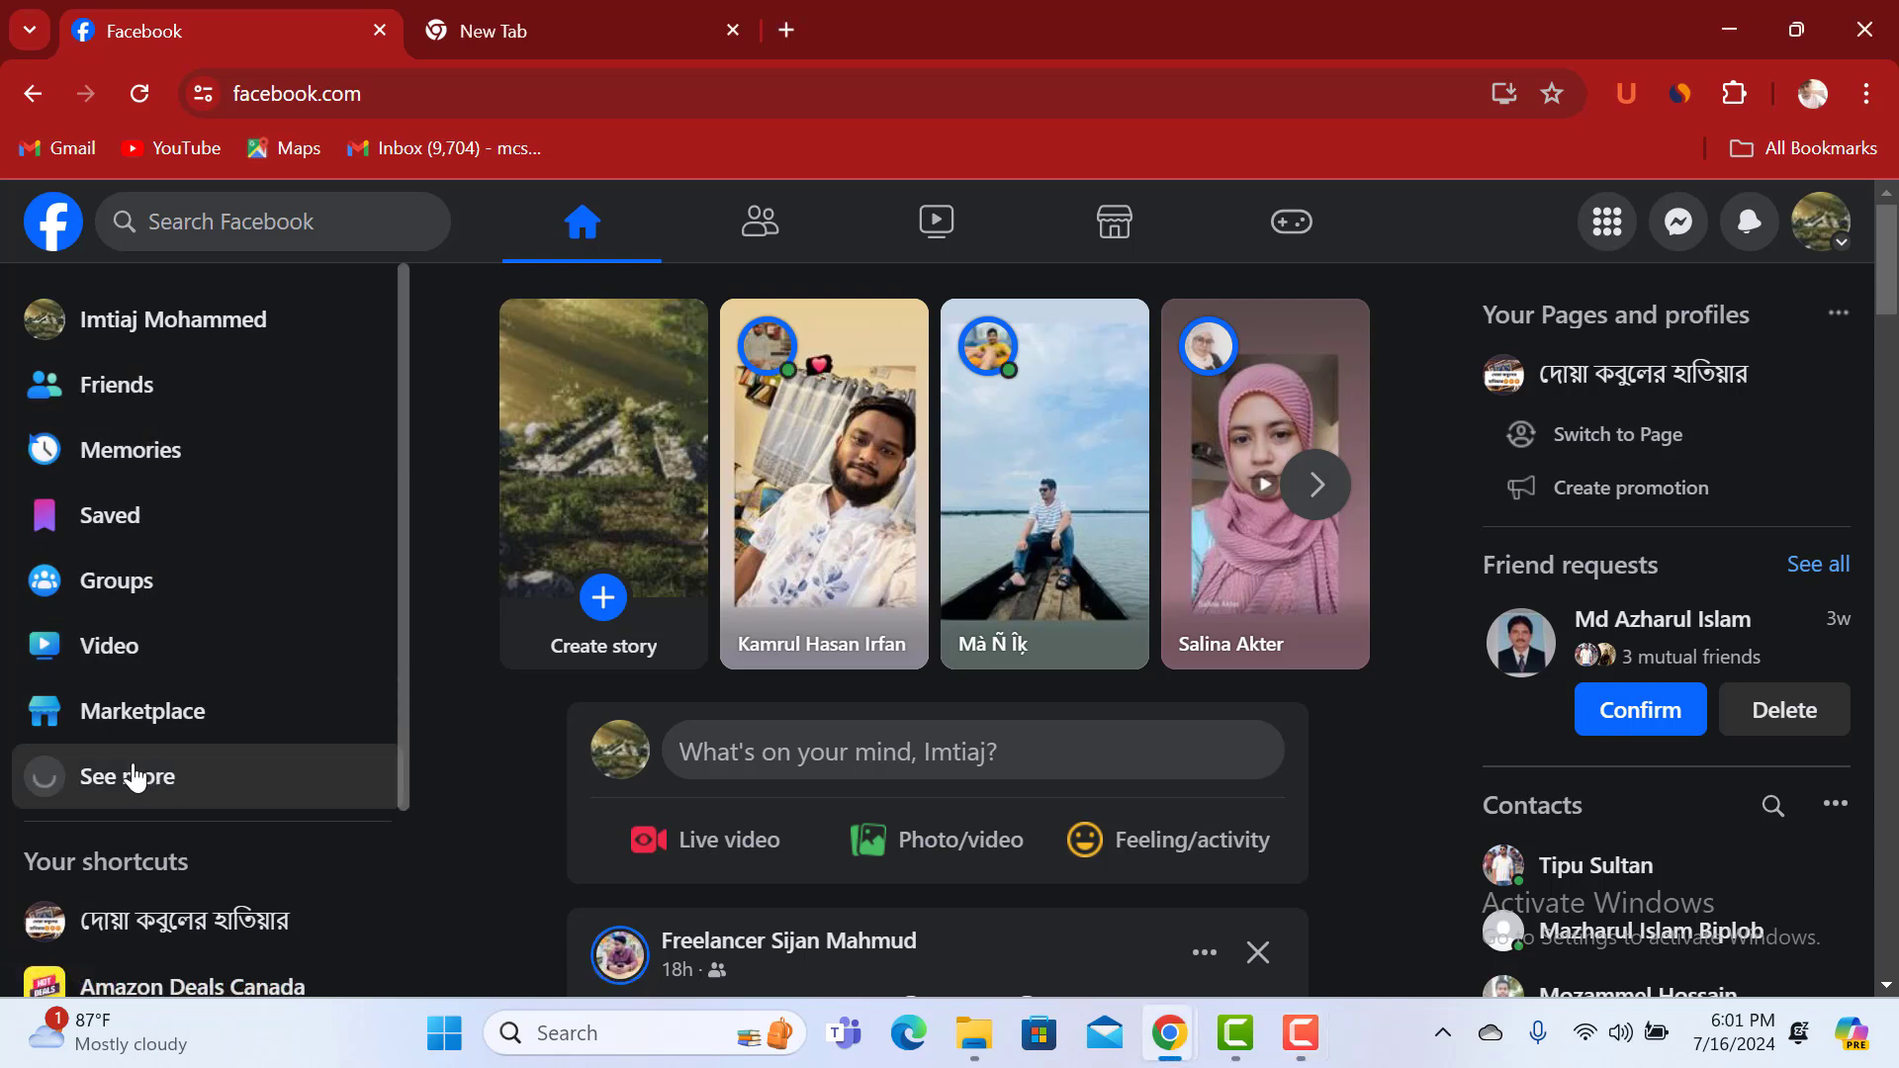
Expand the Facebook sidebar shortcuts, open Pages, and start creating a new Page
left_click(168, 770)
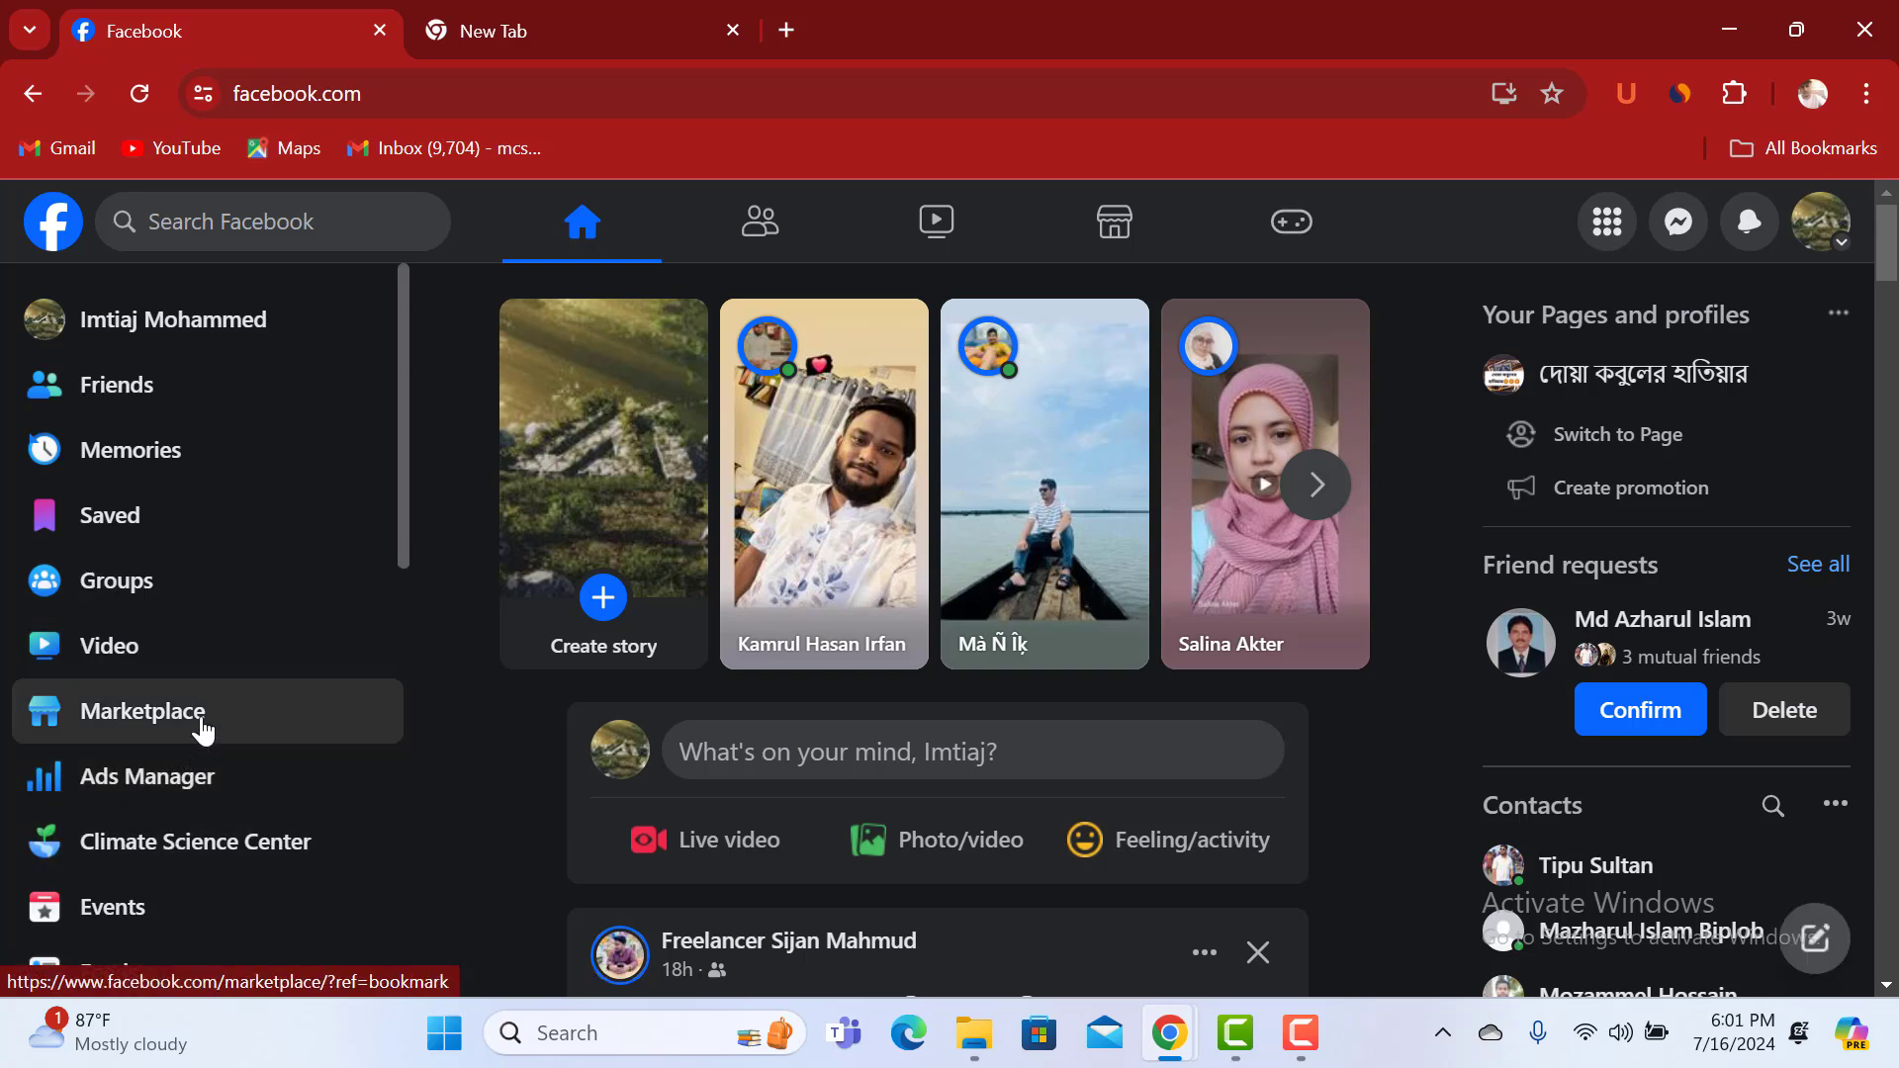
scroll(198, 729, "down", 3)
scroll(242, 722, "down", 4)
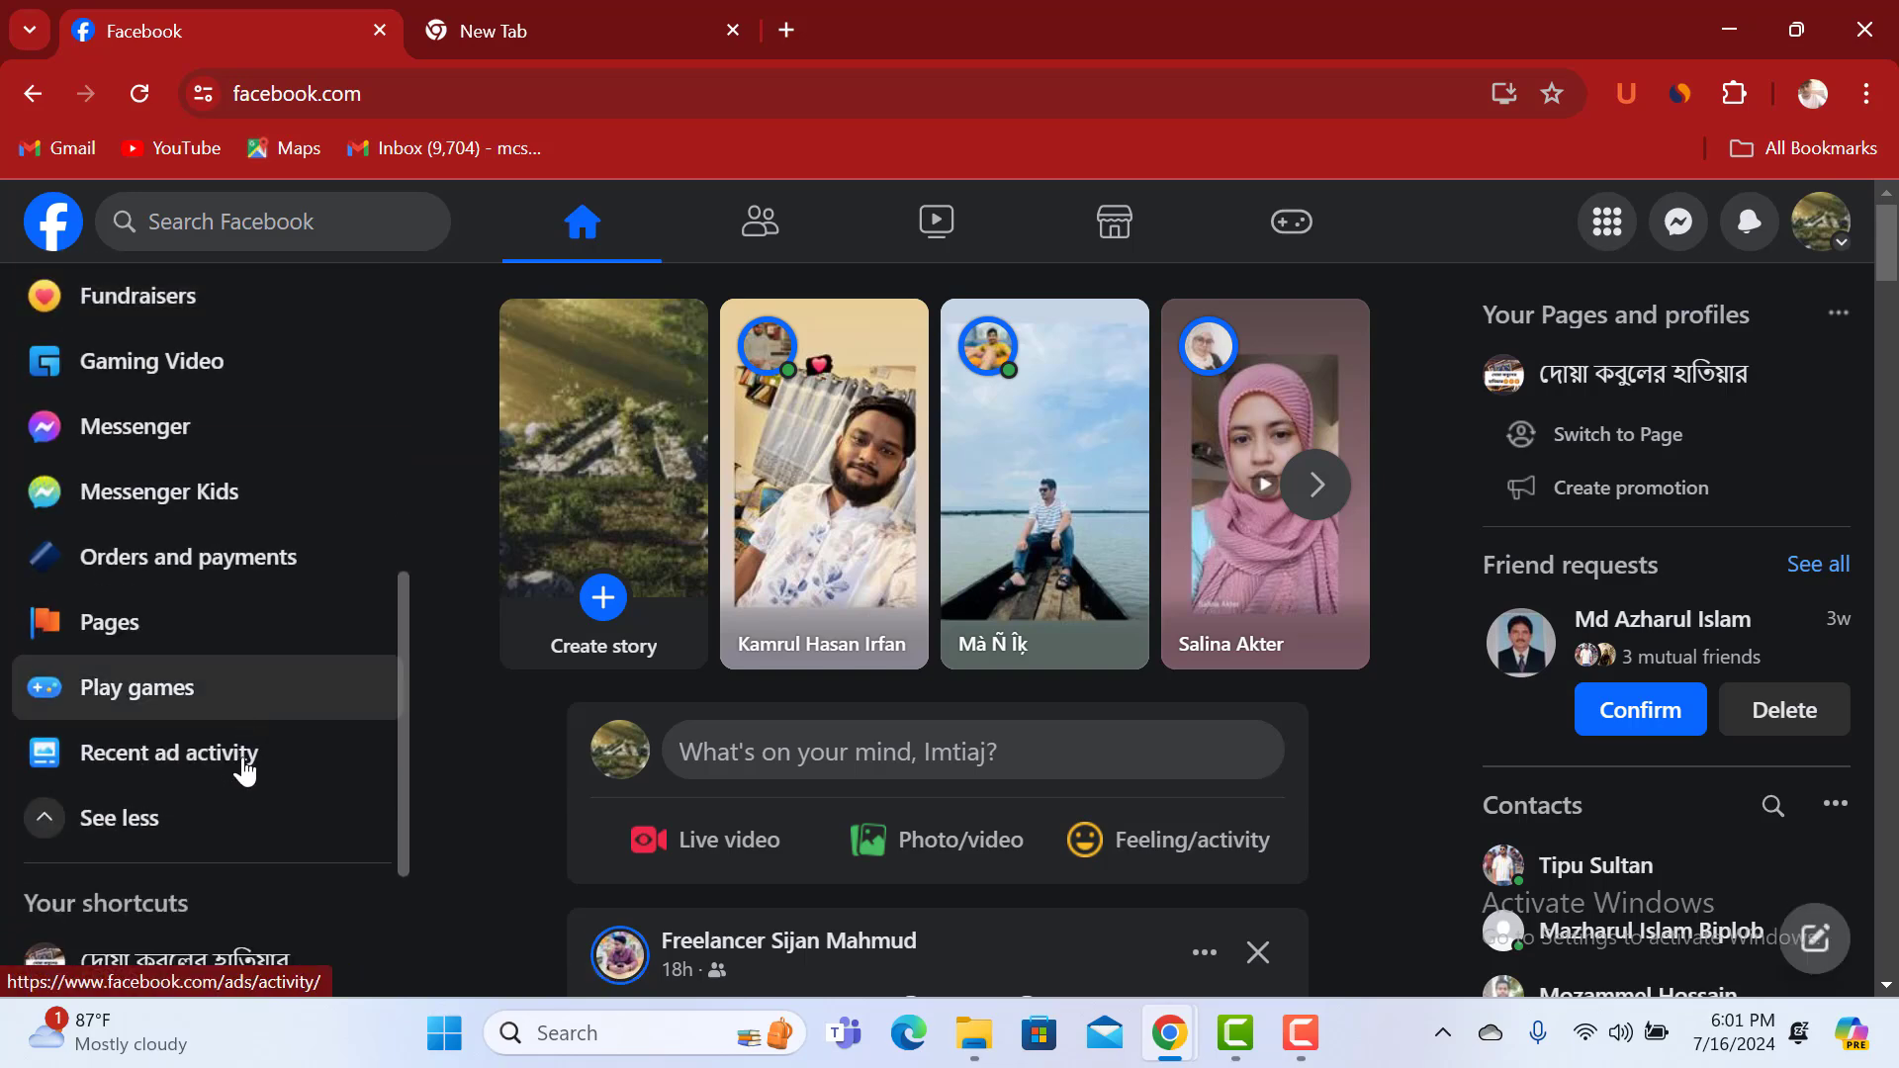
scroll(233, 763, "up", 1)
left_click(201, 760)
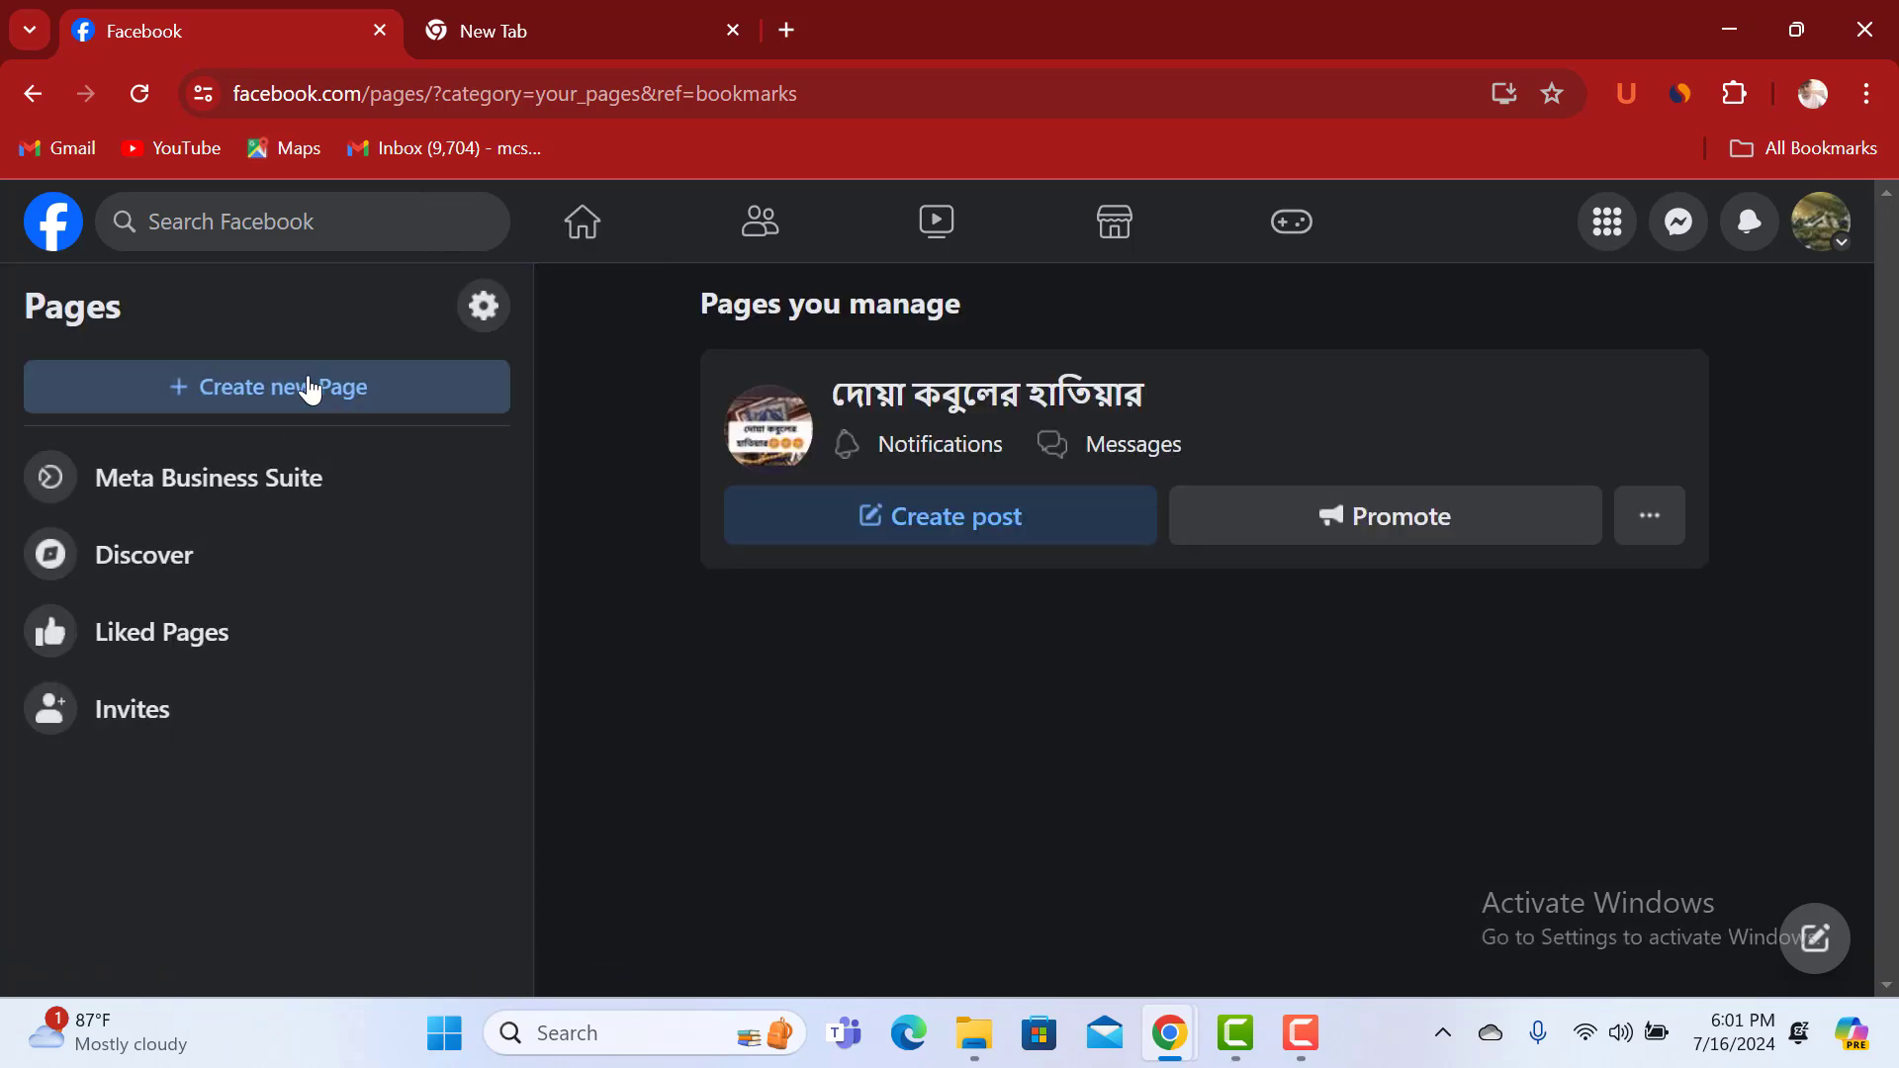
left_click(310, 388)
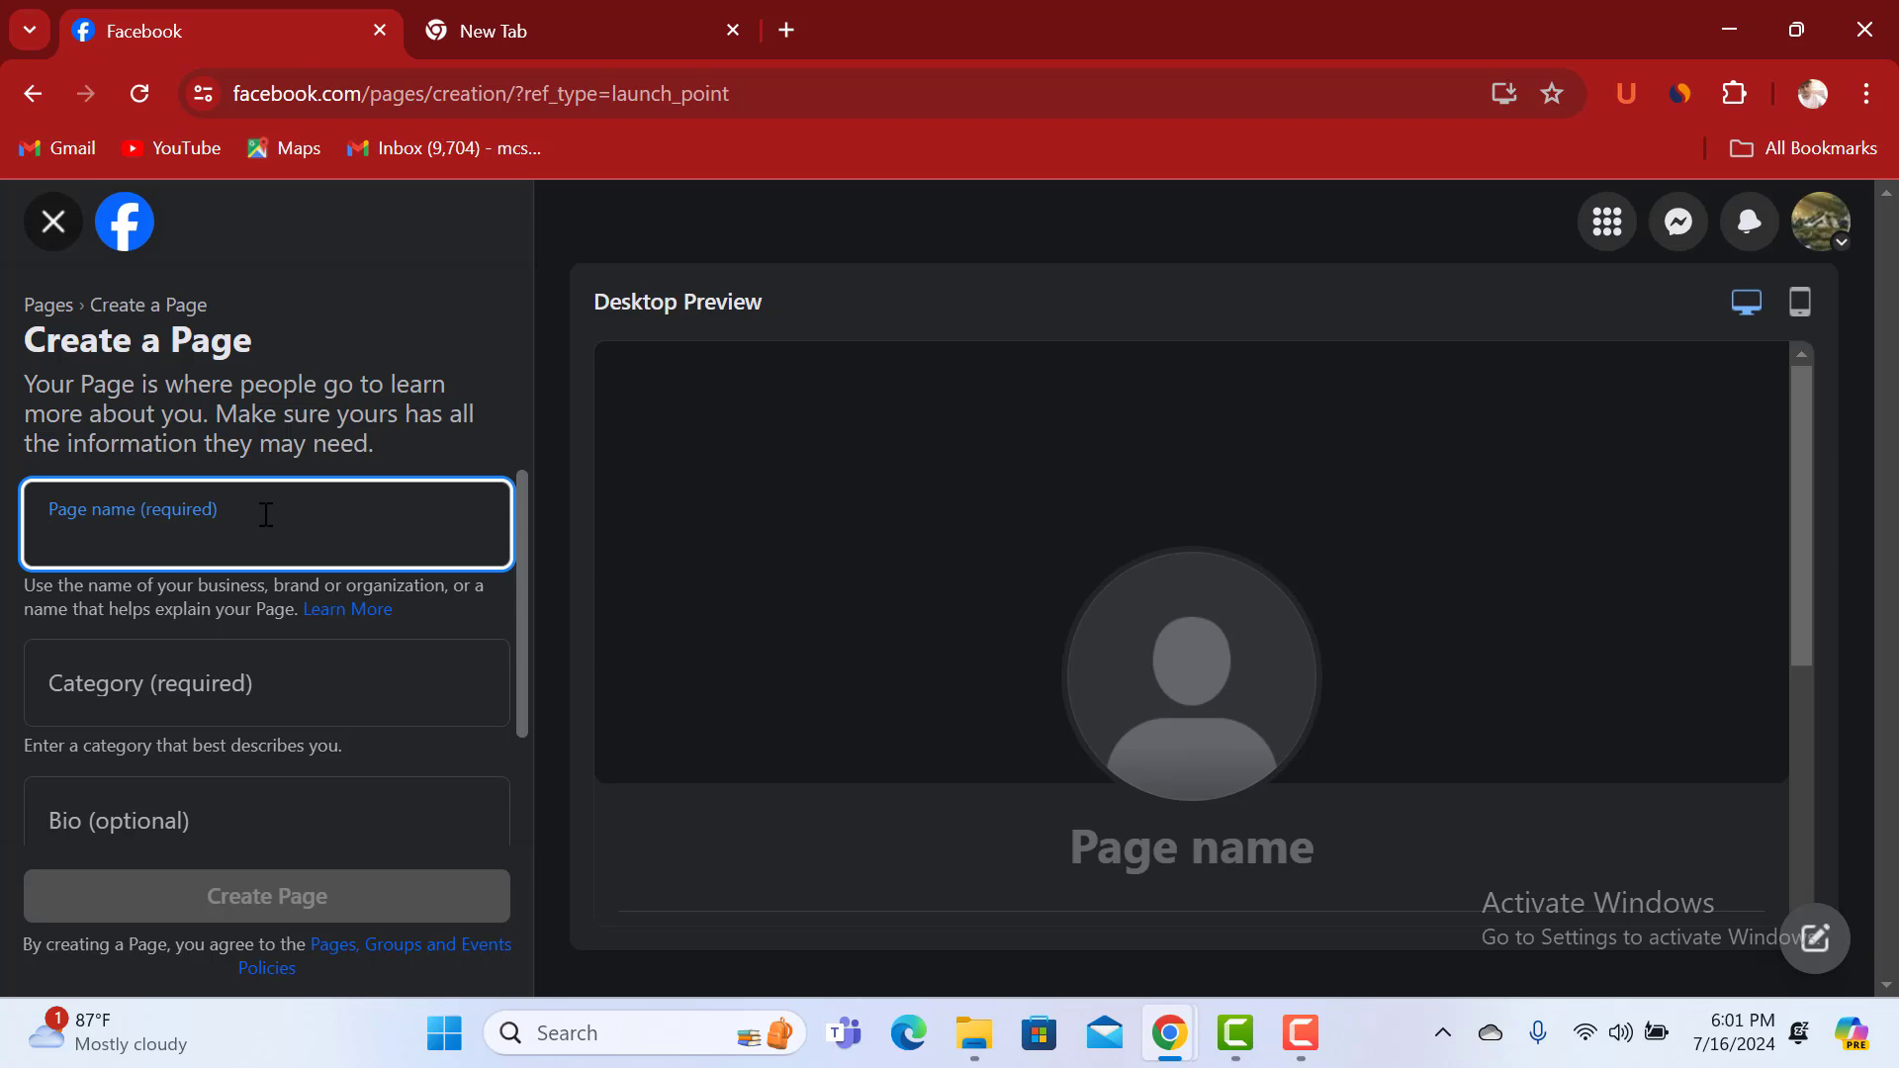
Enter SHOPZONE as the new Page's name
type("SH")
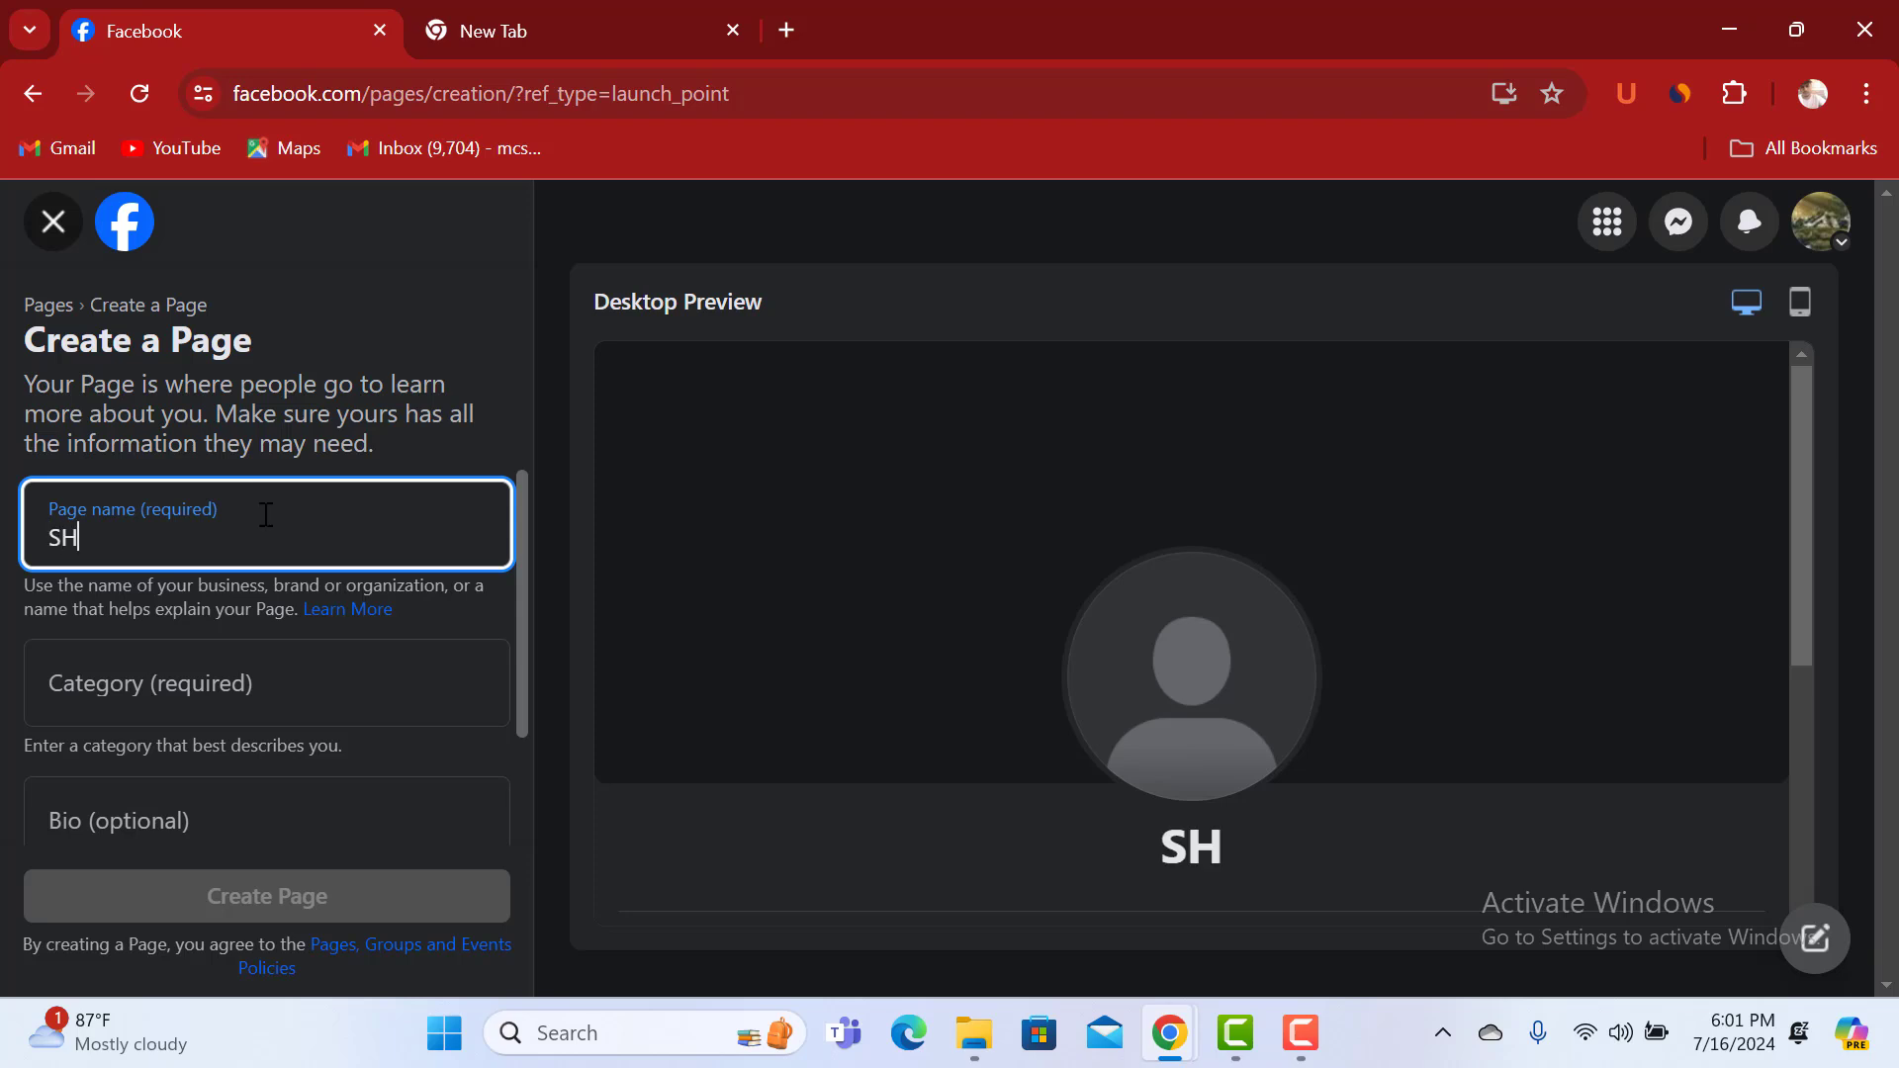
type("OPXO")
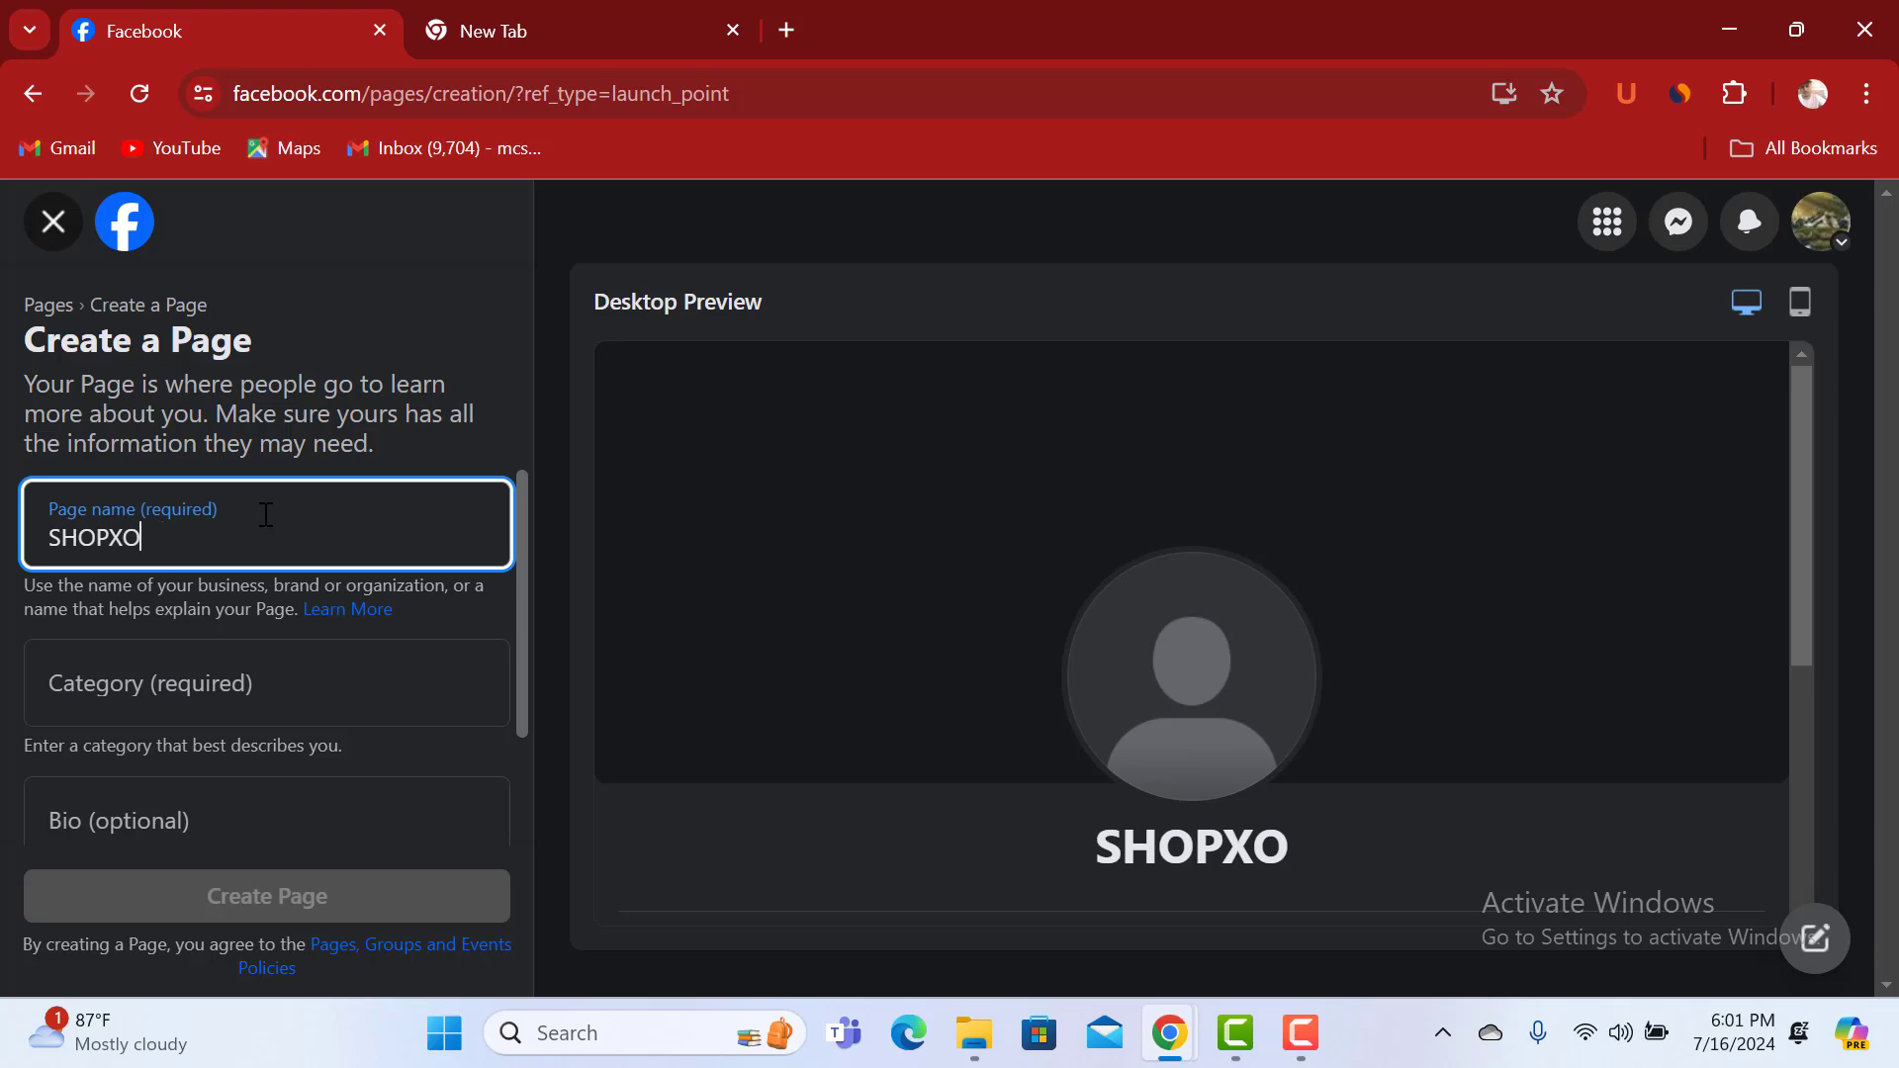
key("BackSpace")
key("BackSpace")
type("X")
key("BackSpace")
type("ZONE")
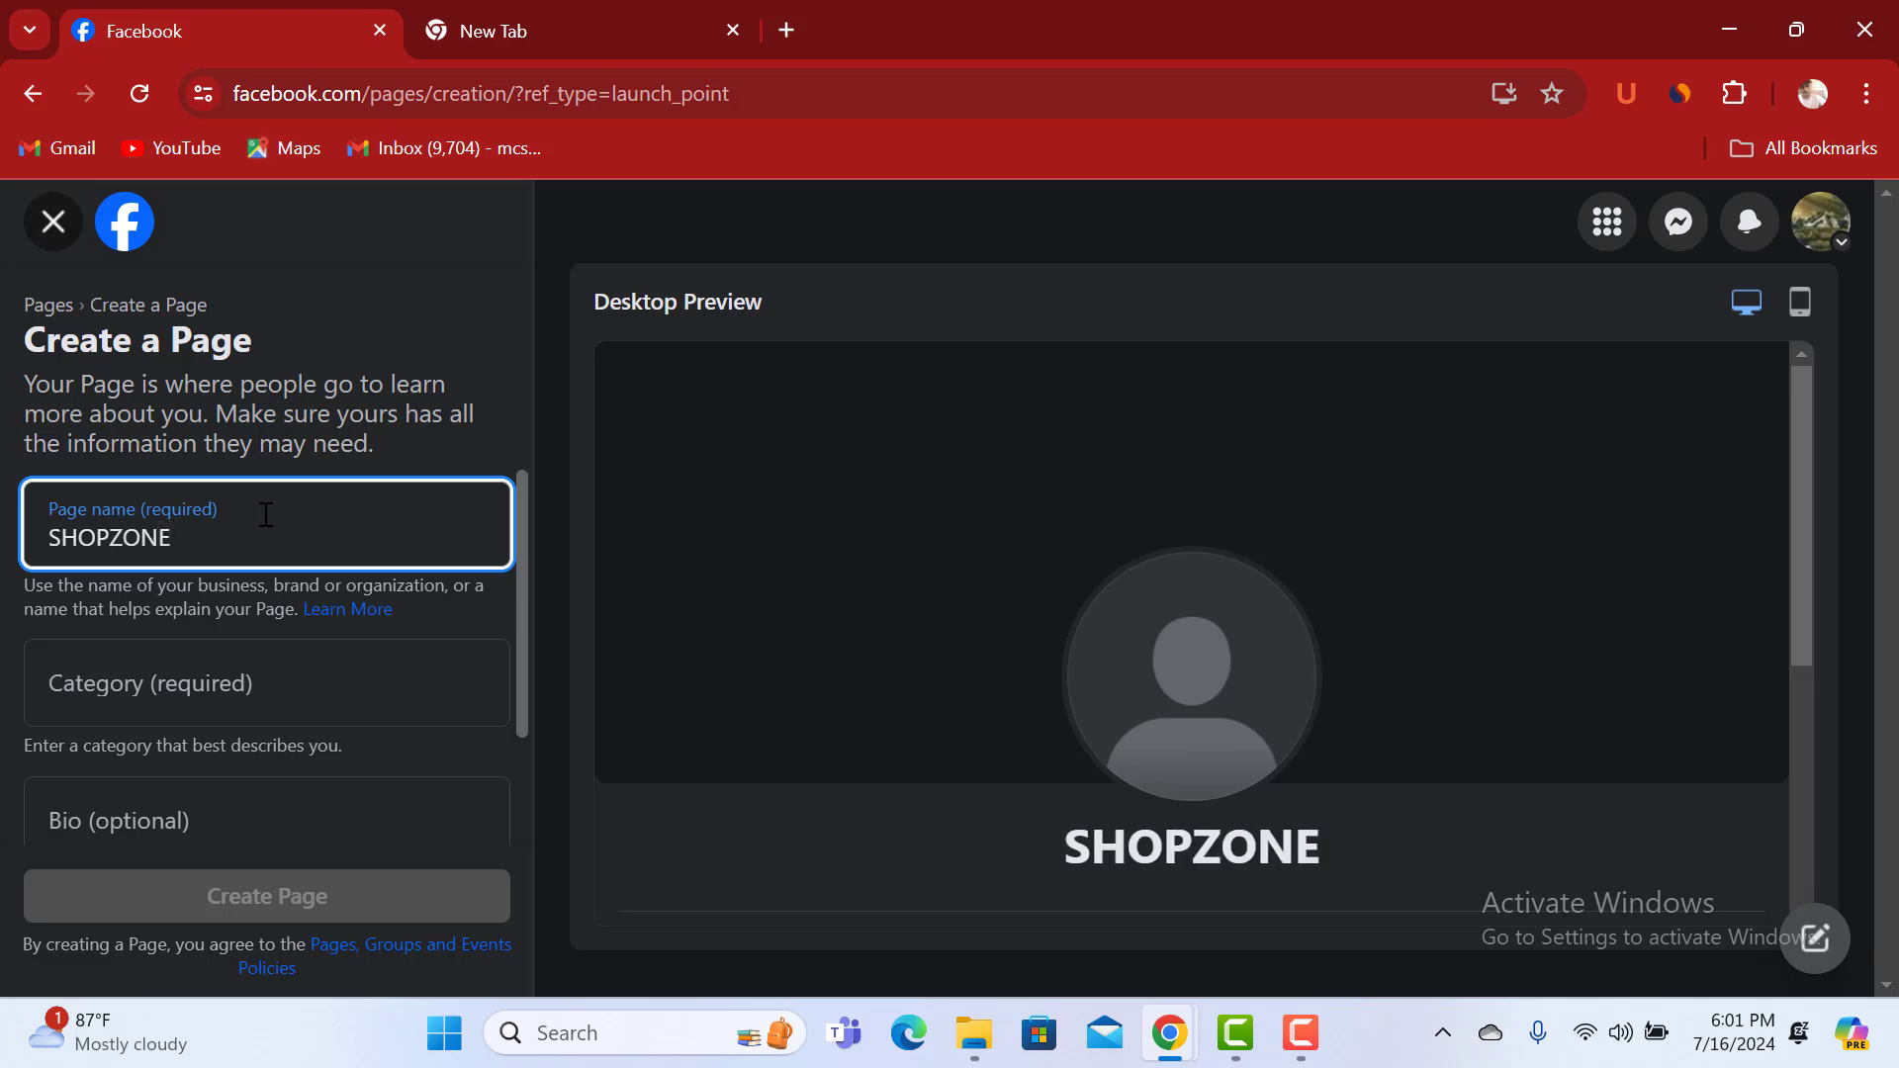
Add the category Beauty, cosmetic & personal care to the Page
left_click(222, 709)
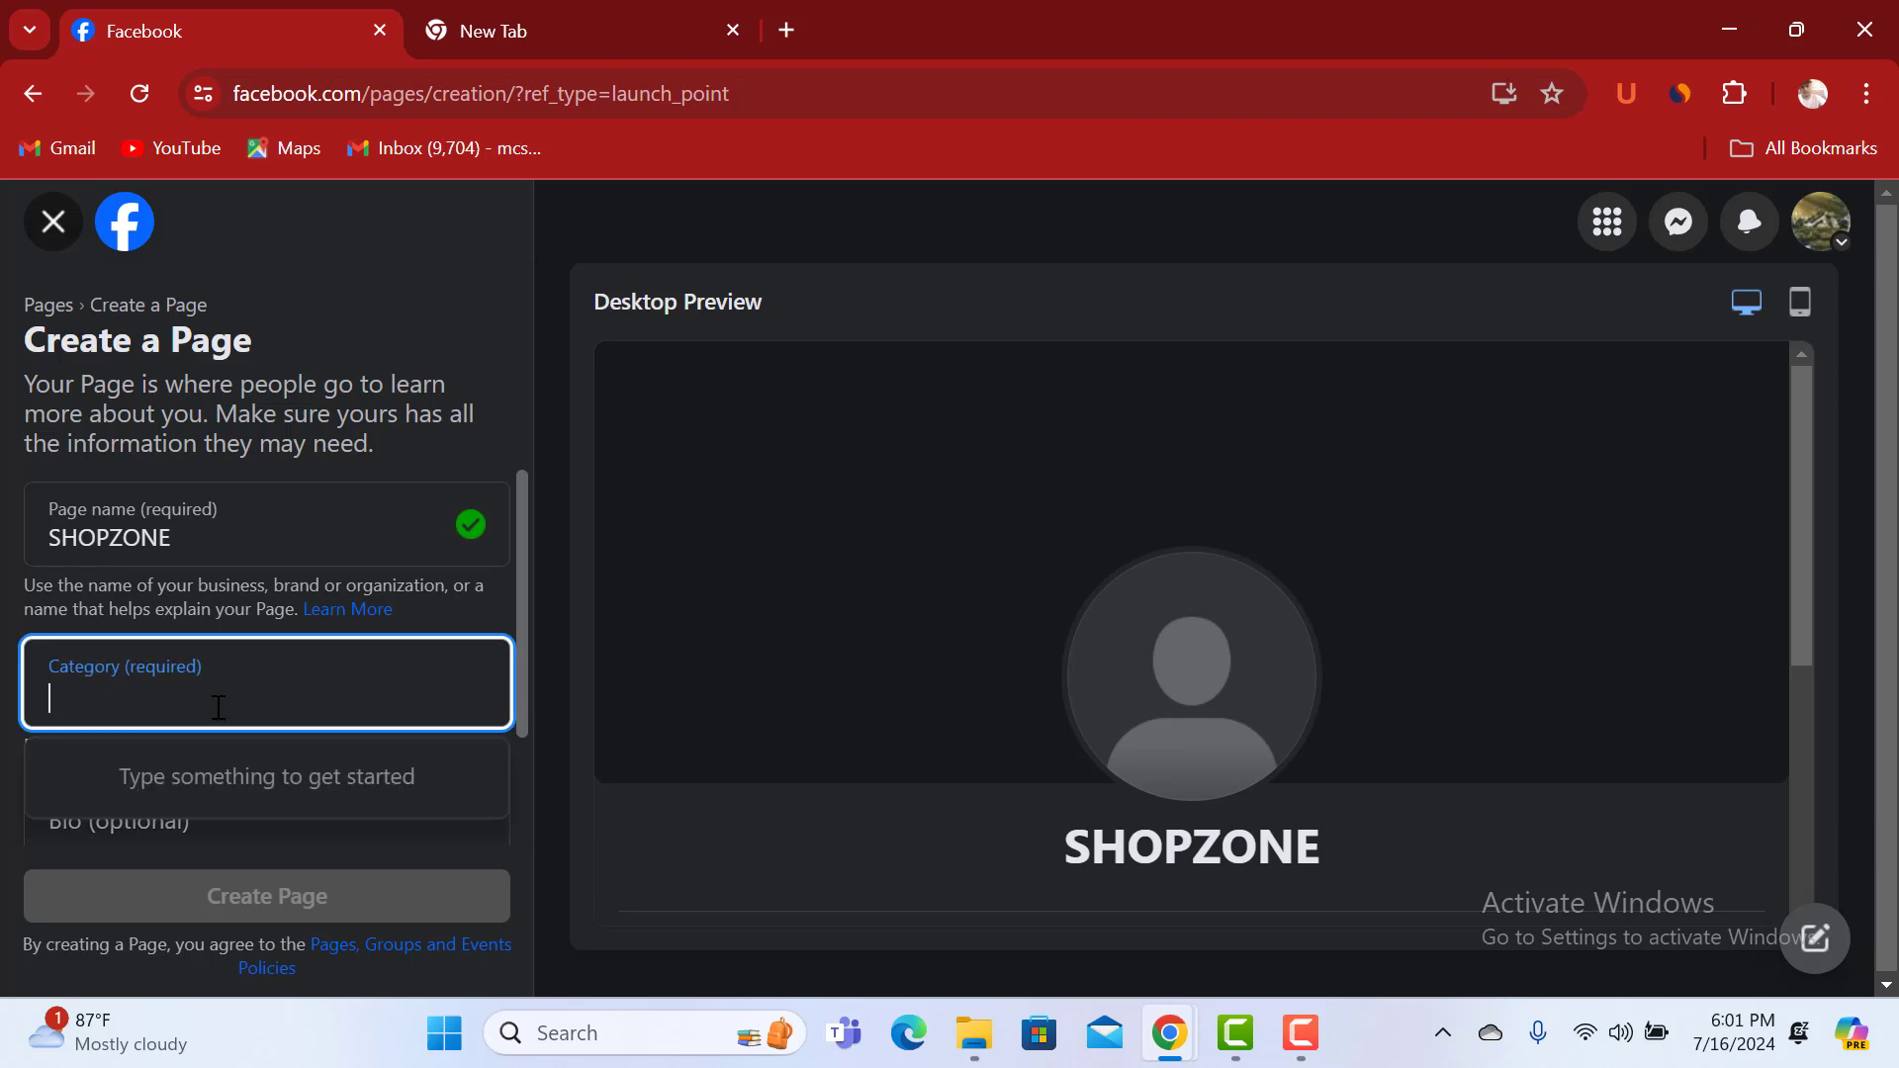
type("PEO")
key("BackSpace")
key("BackSpace")
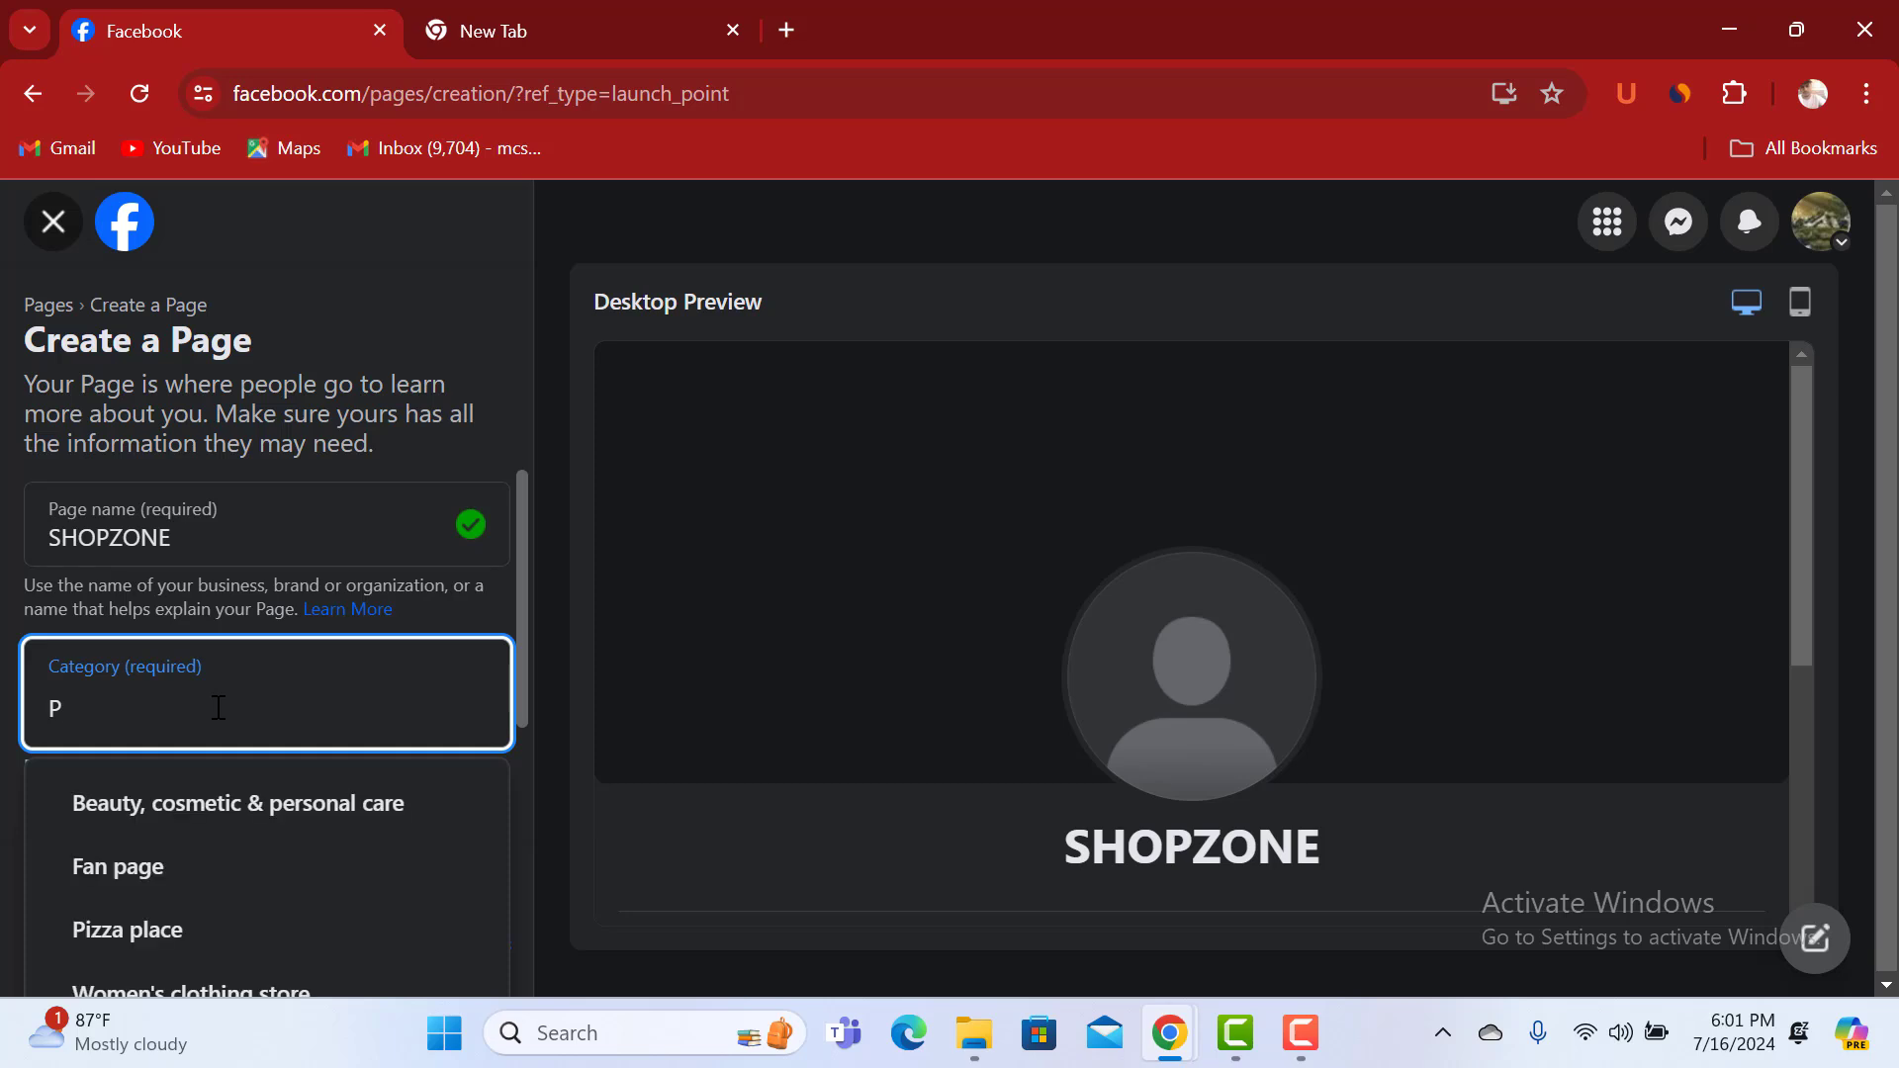
scroll(219, 708, "down", 2)
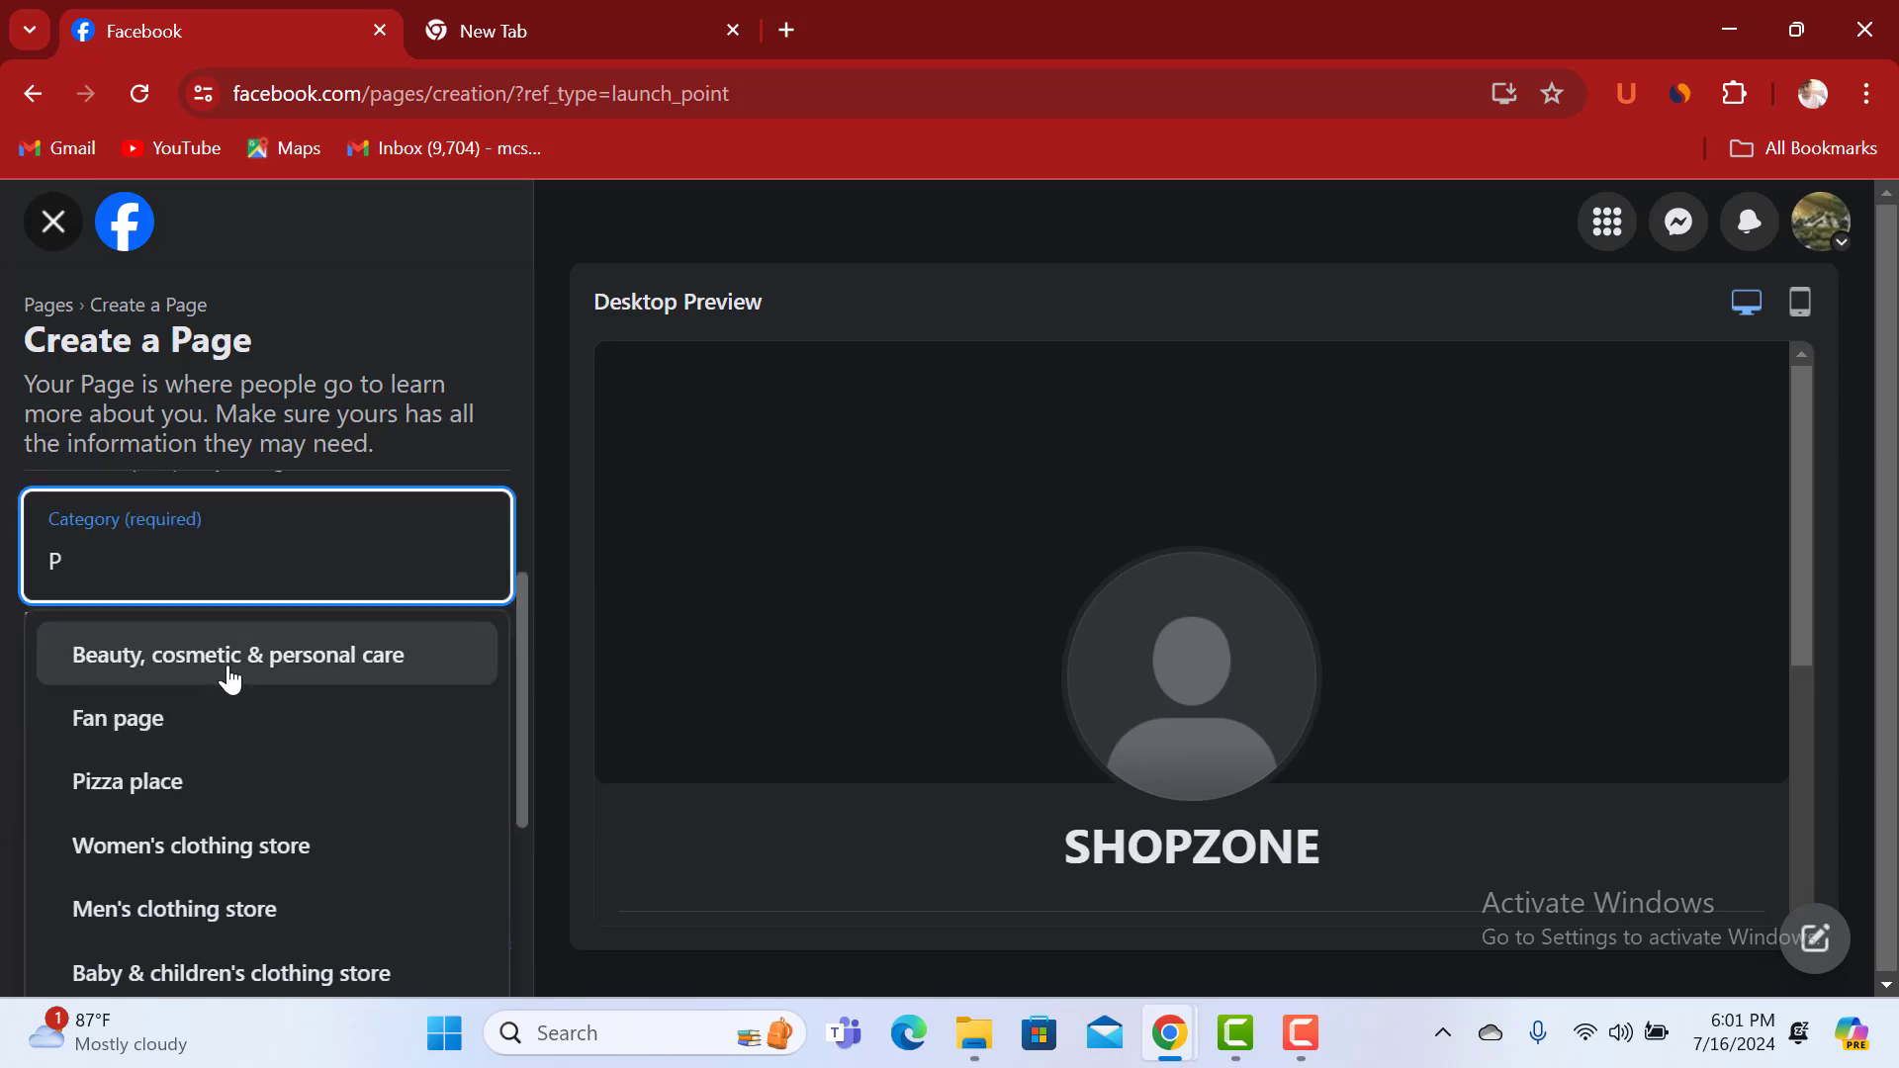
left_click(227, 657)
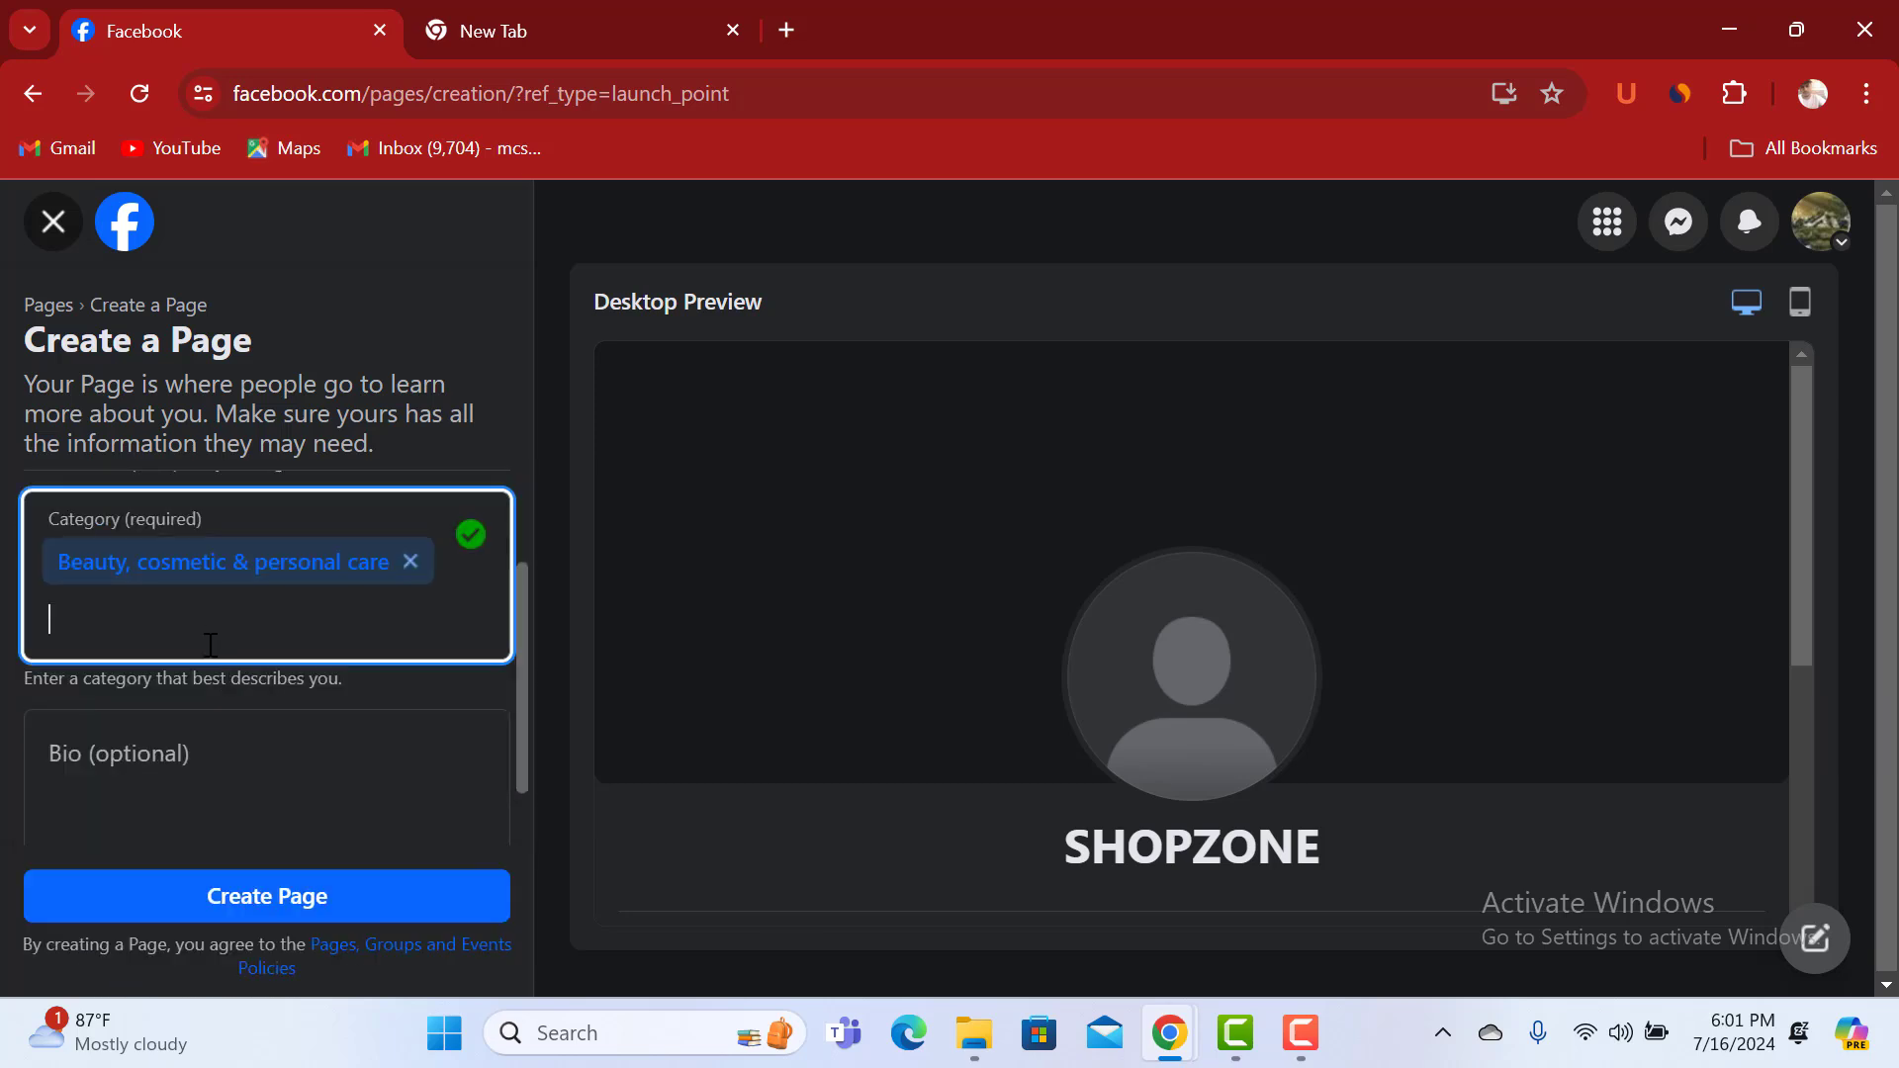
Add the categories Machine Shop and Oil Lube & Filter Service to the Page
type("MACHIN")
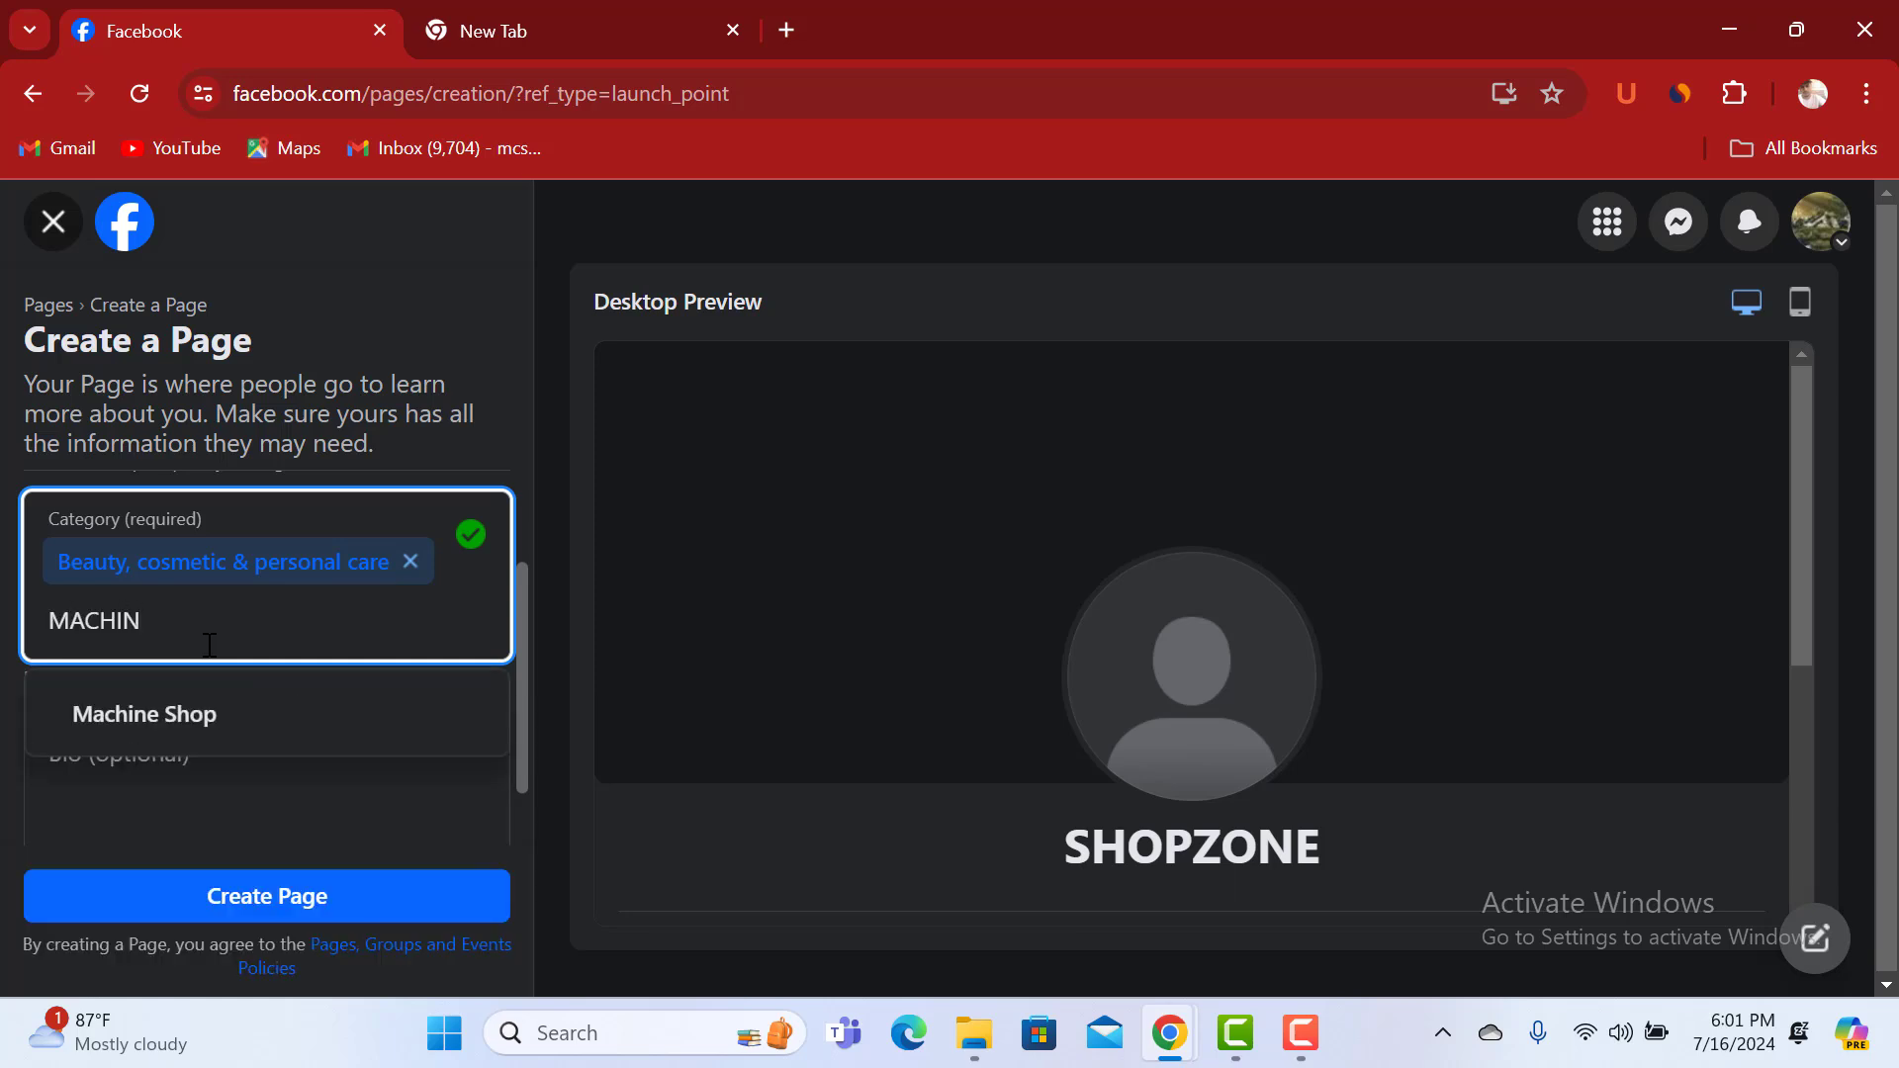
left_click(216, 720)
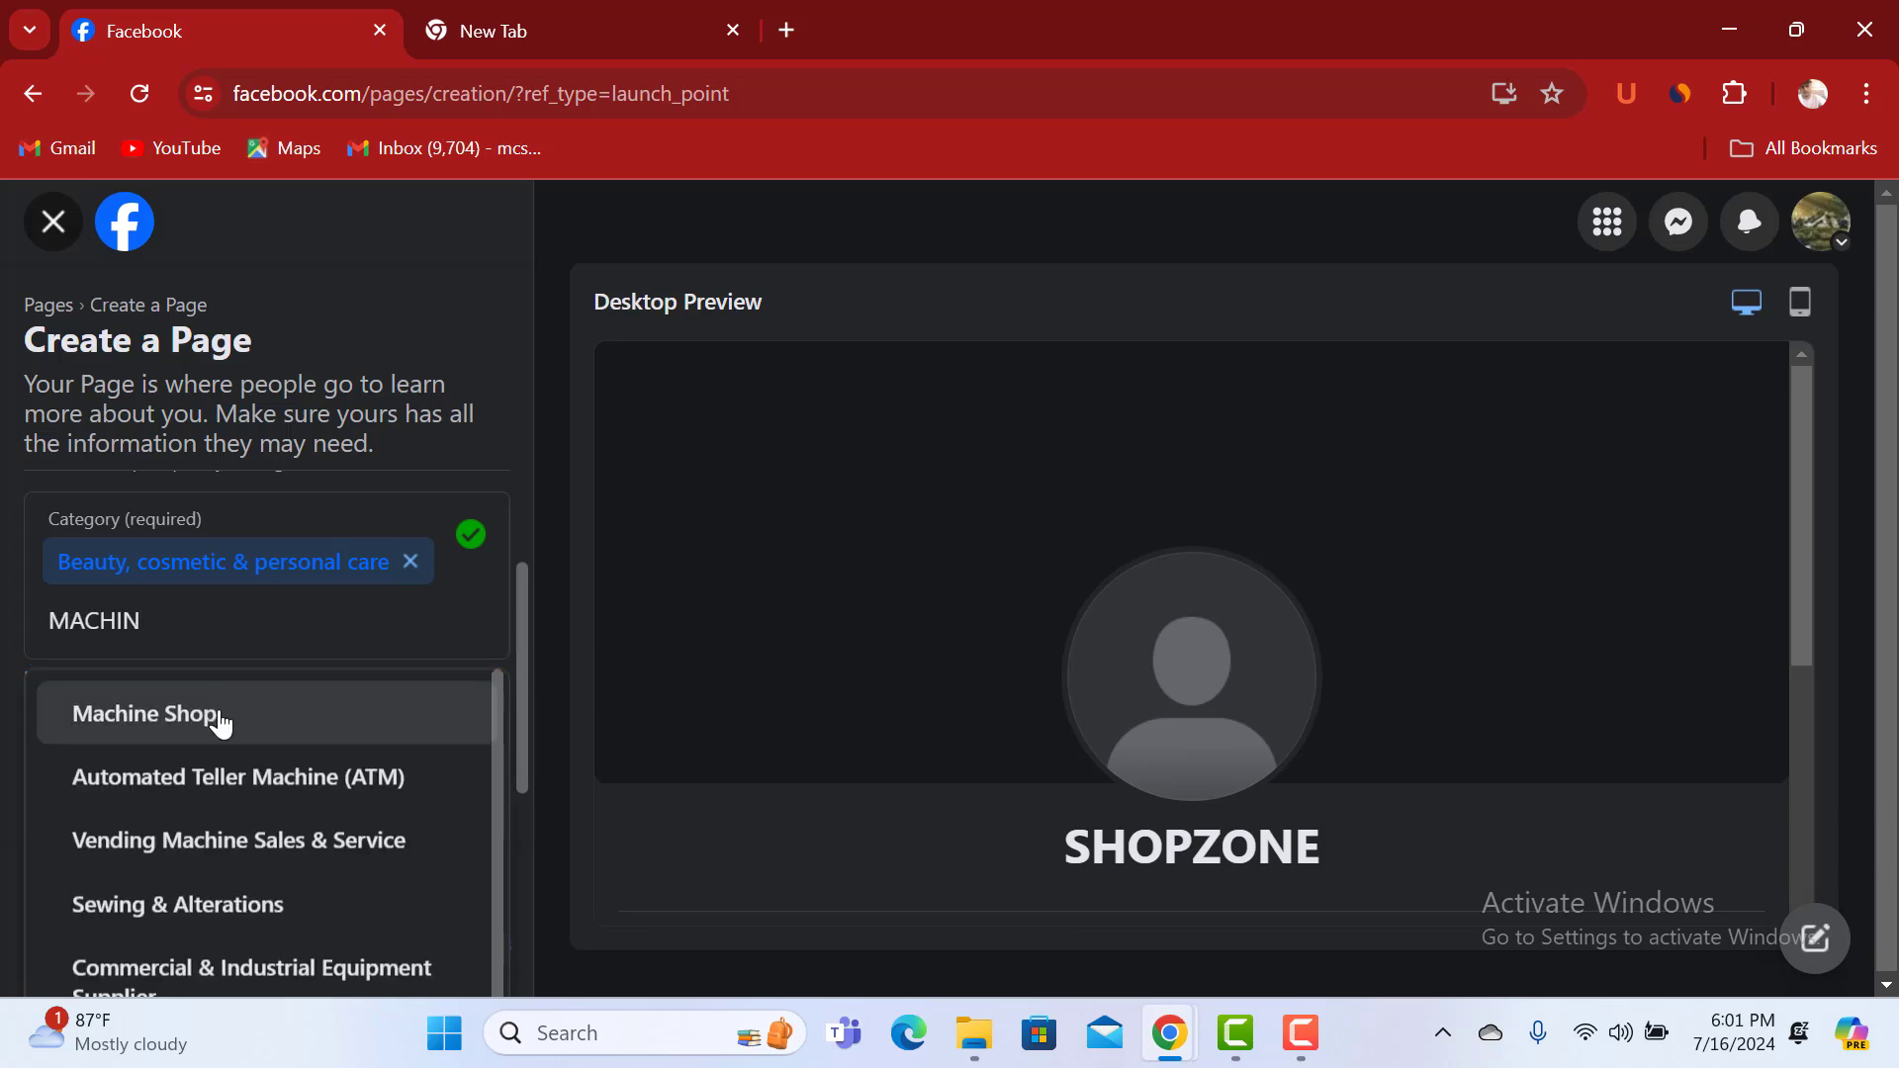
type("OIL")
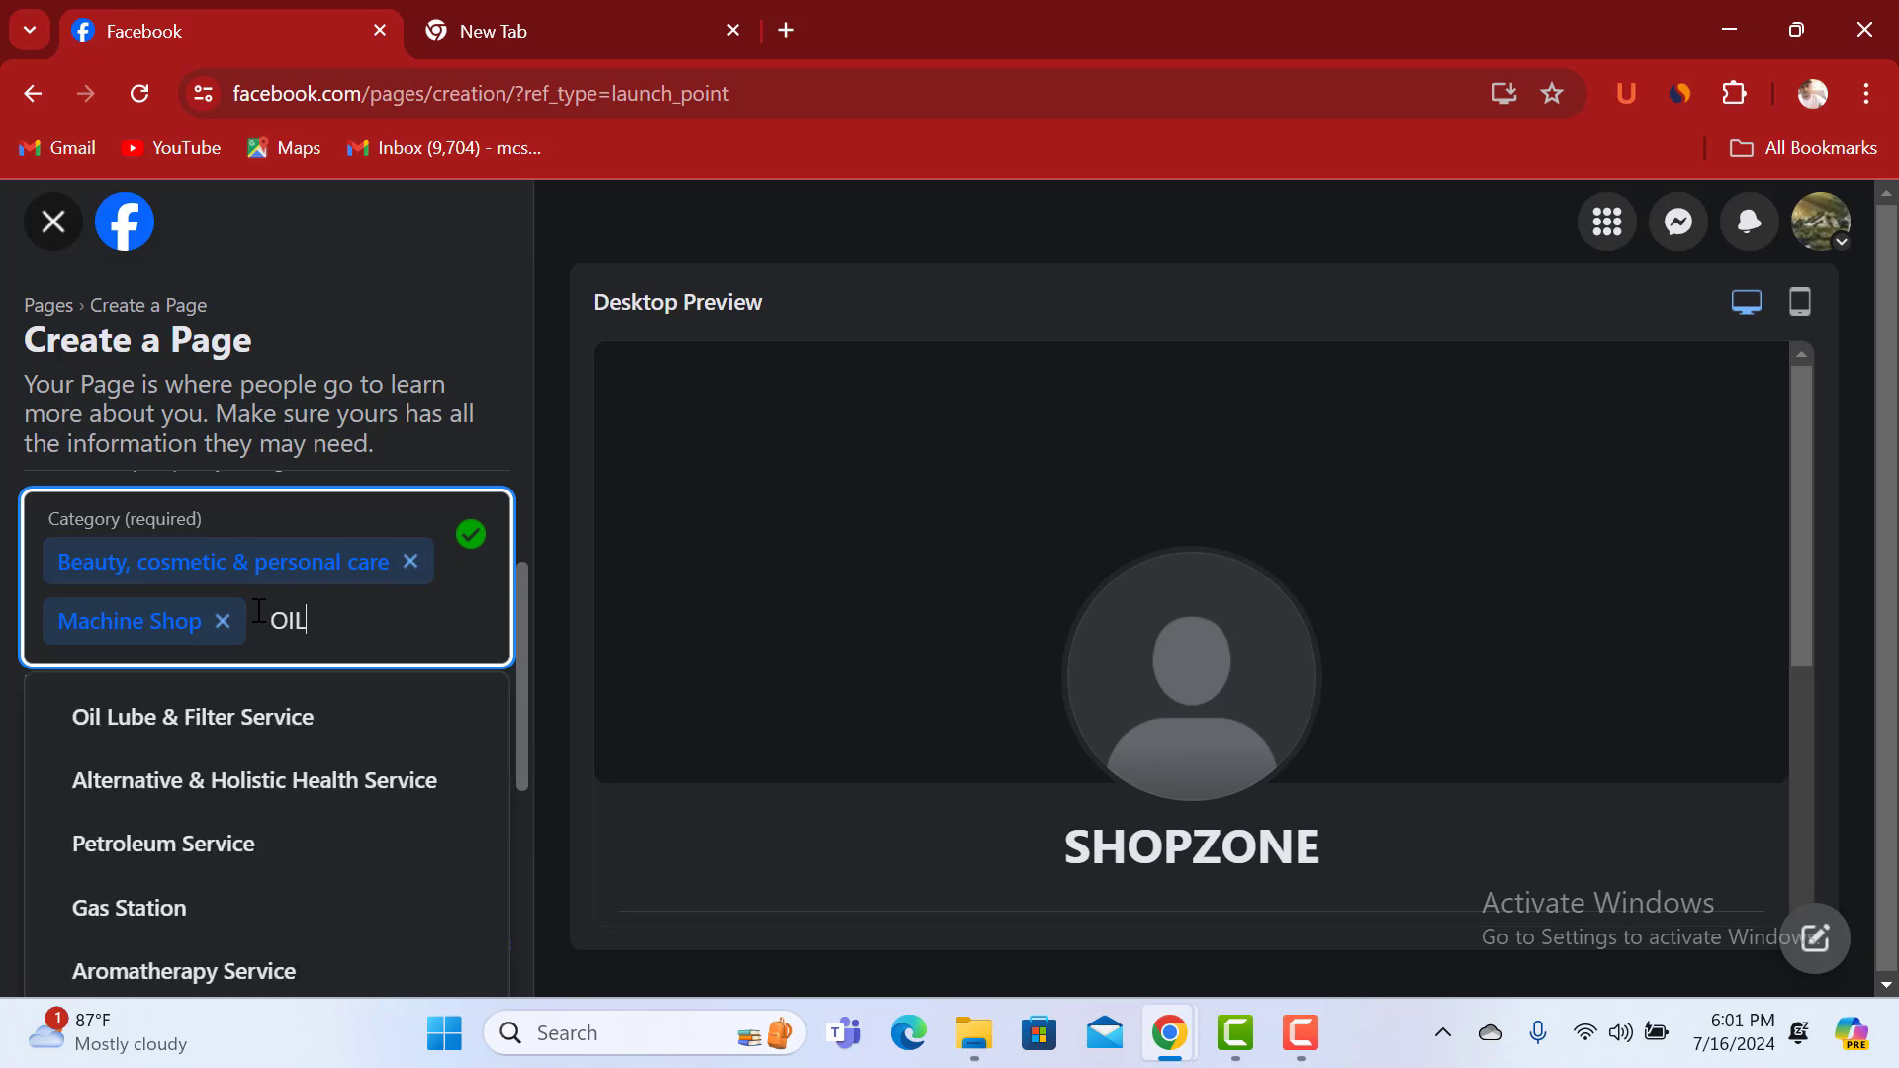
left_click(267, 713)
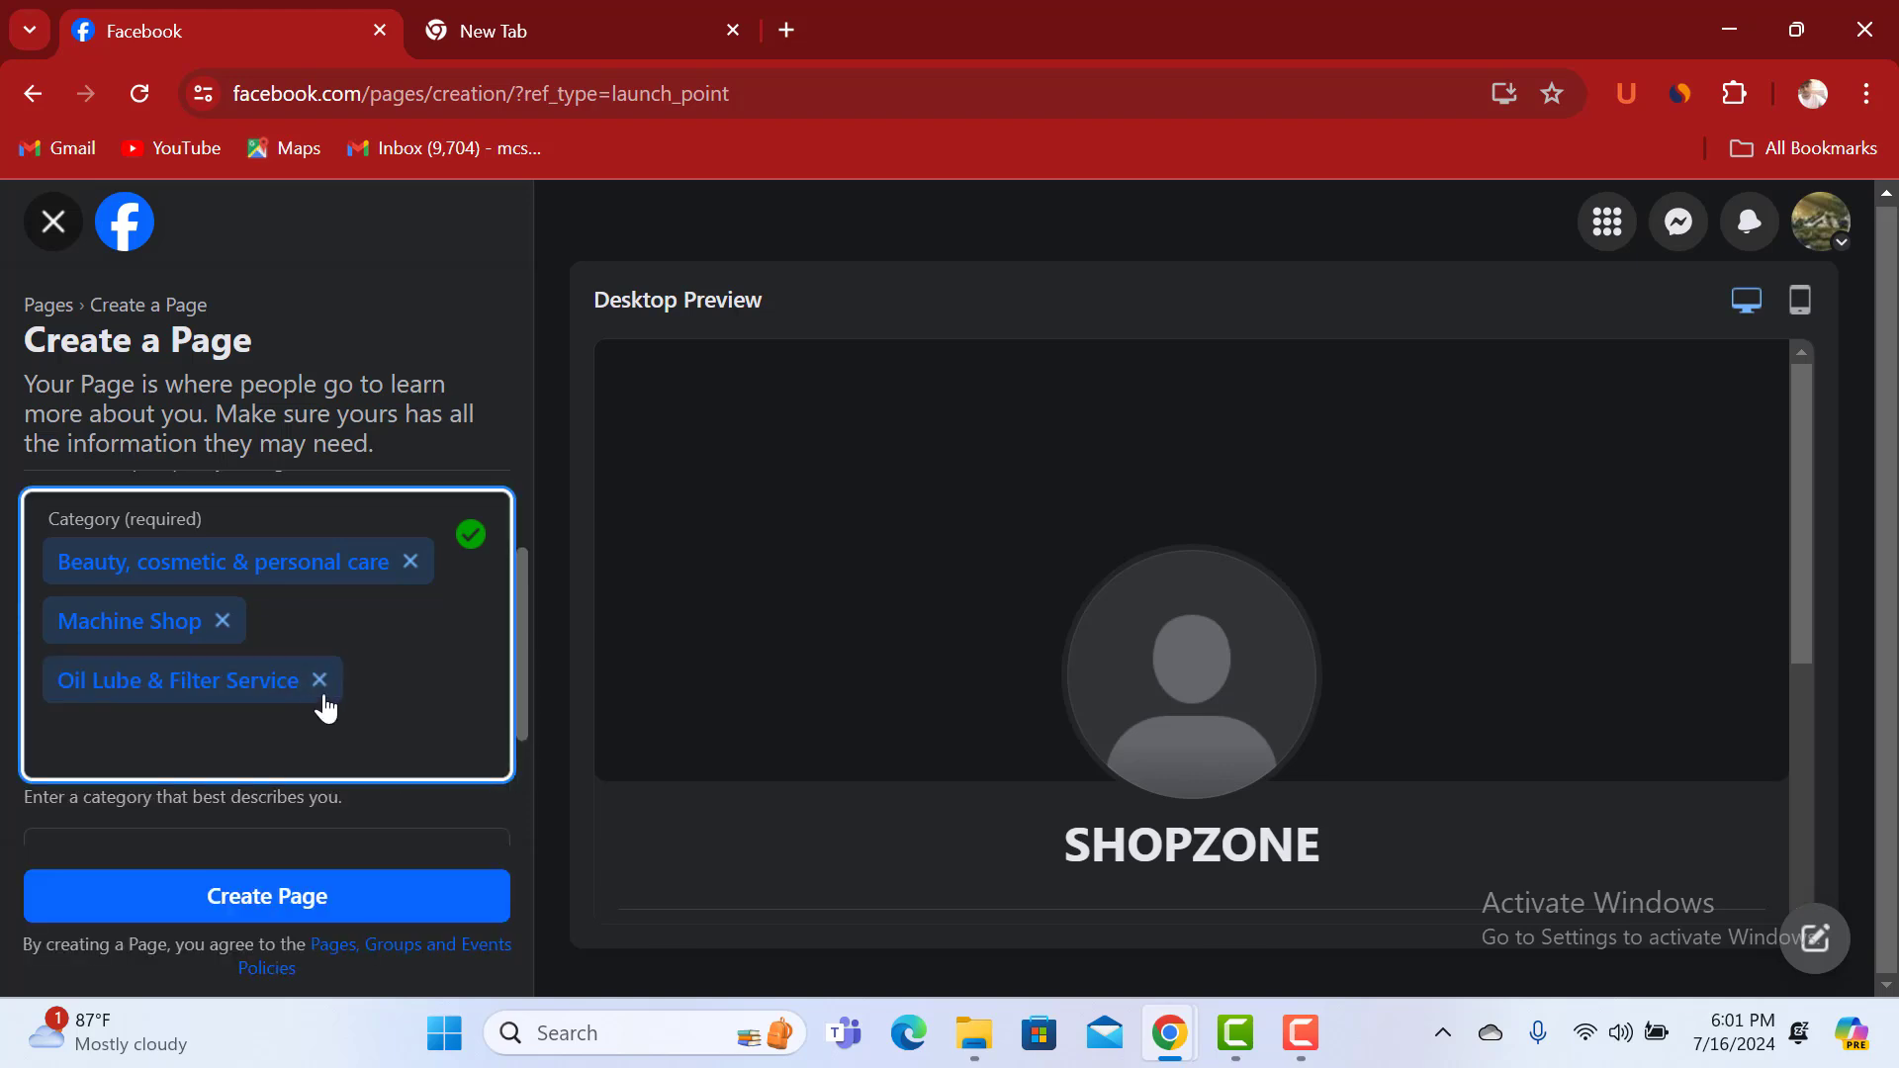
Open the Page's optional Bio field for editing
scroll(323, 703, "down", 2)
left_click(387, 511)
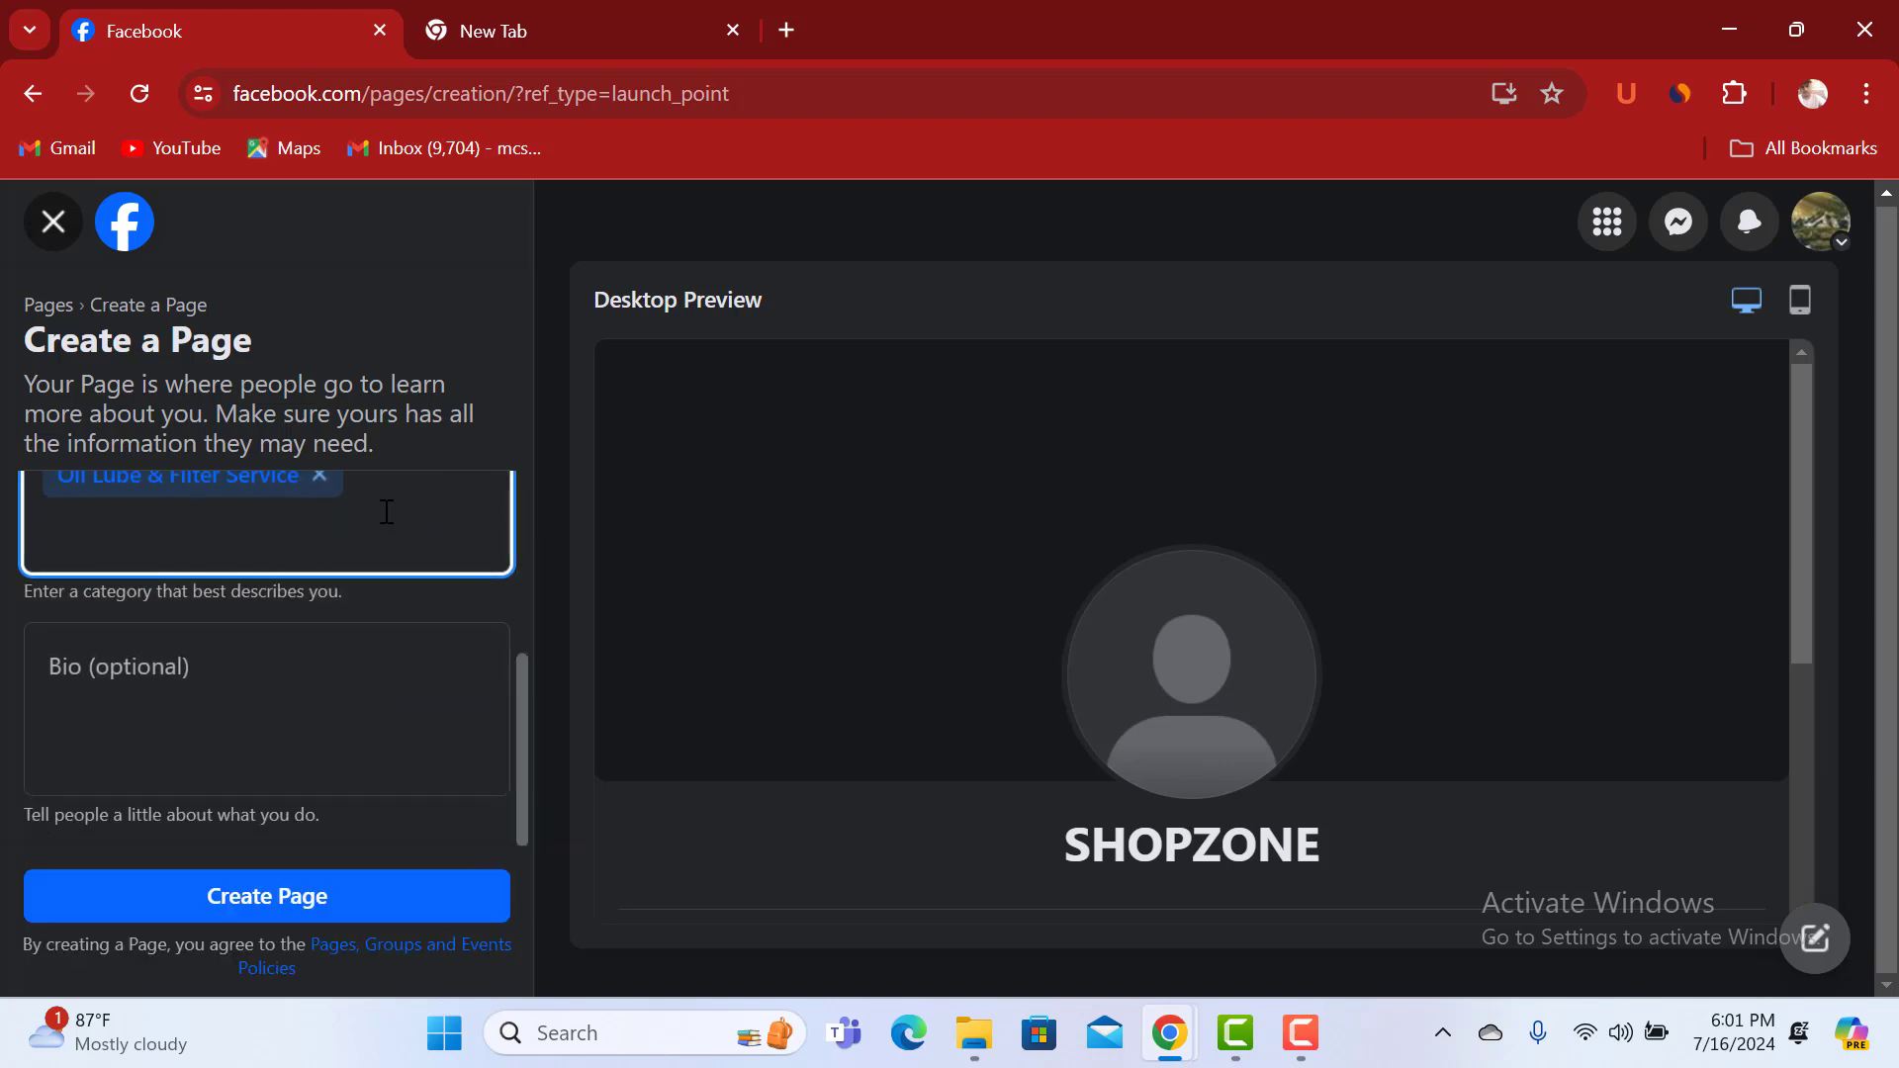
left_click(132, 636)
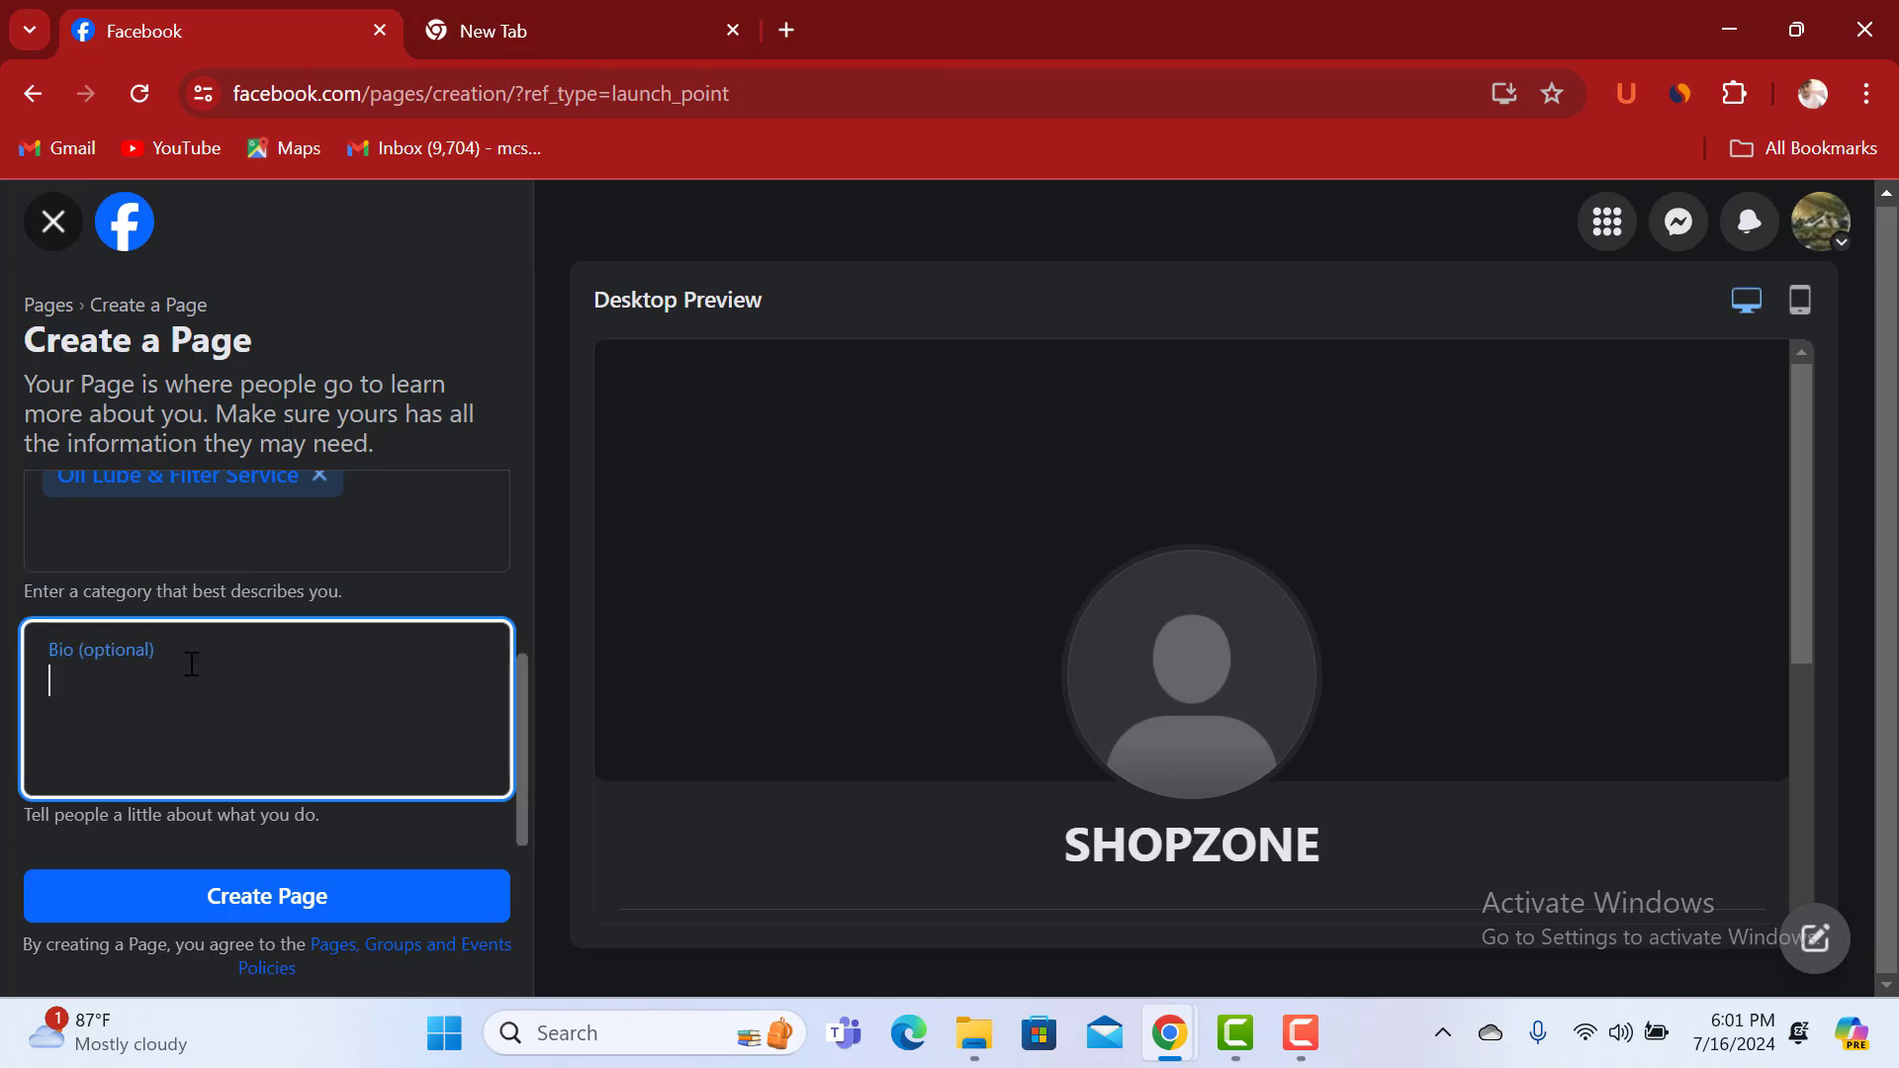
Switch to the new tab and search Google for amazon
left_click(625, 32)
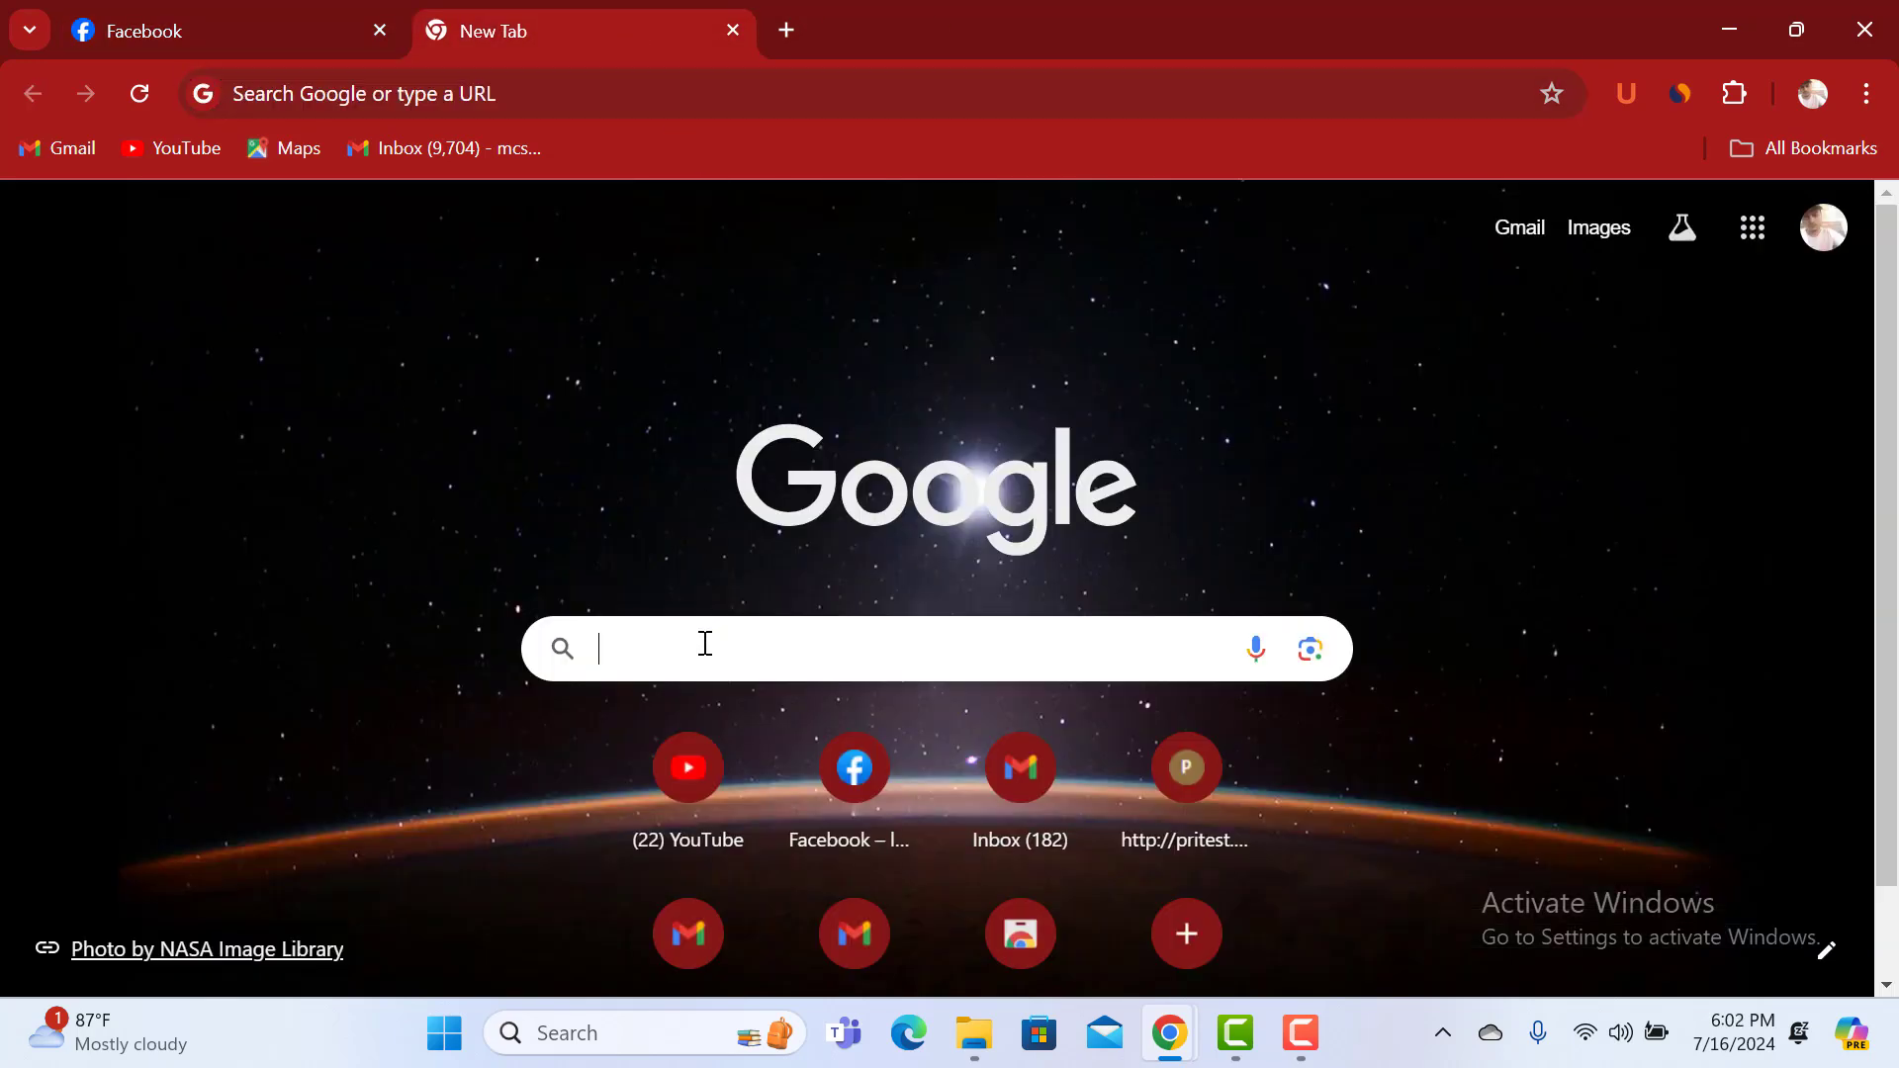
left_click(705, 644)
left_click(703, 716)
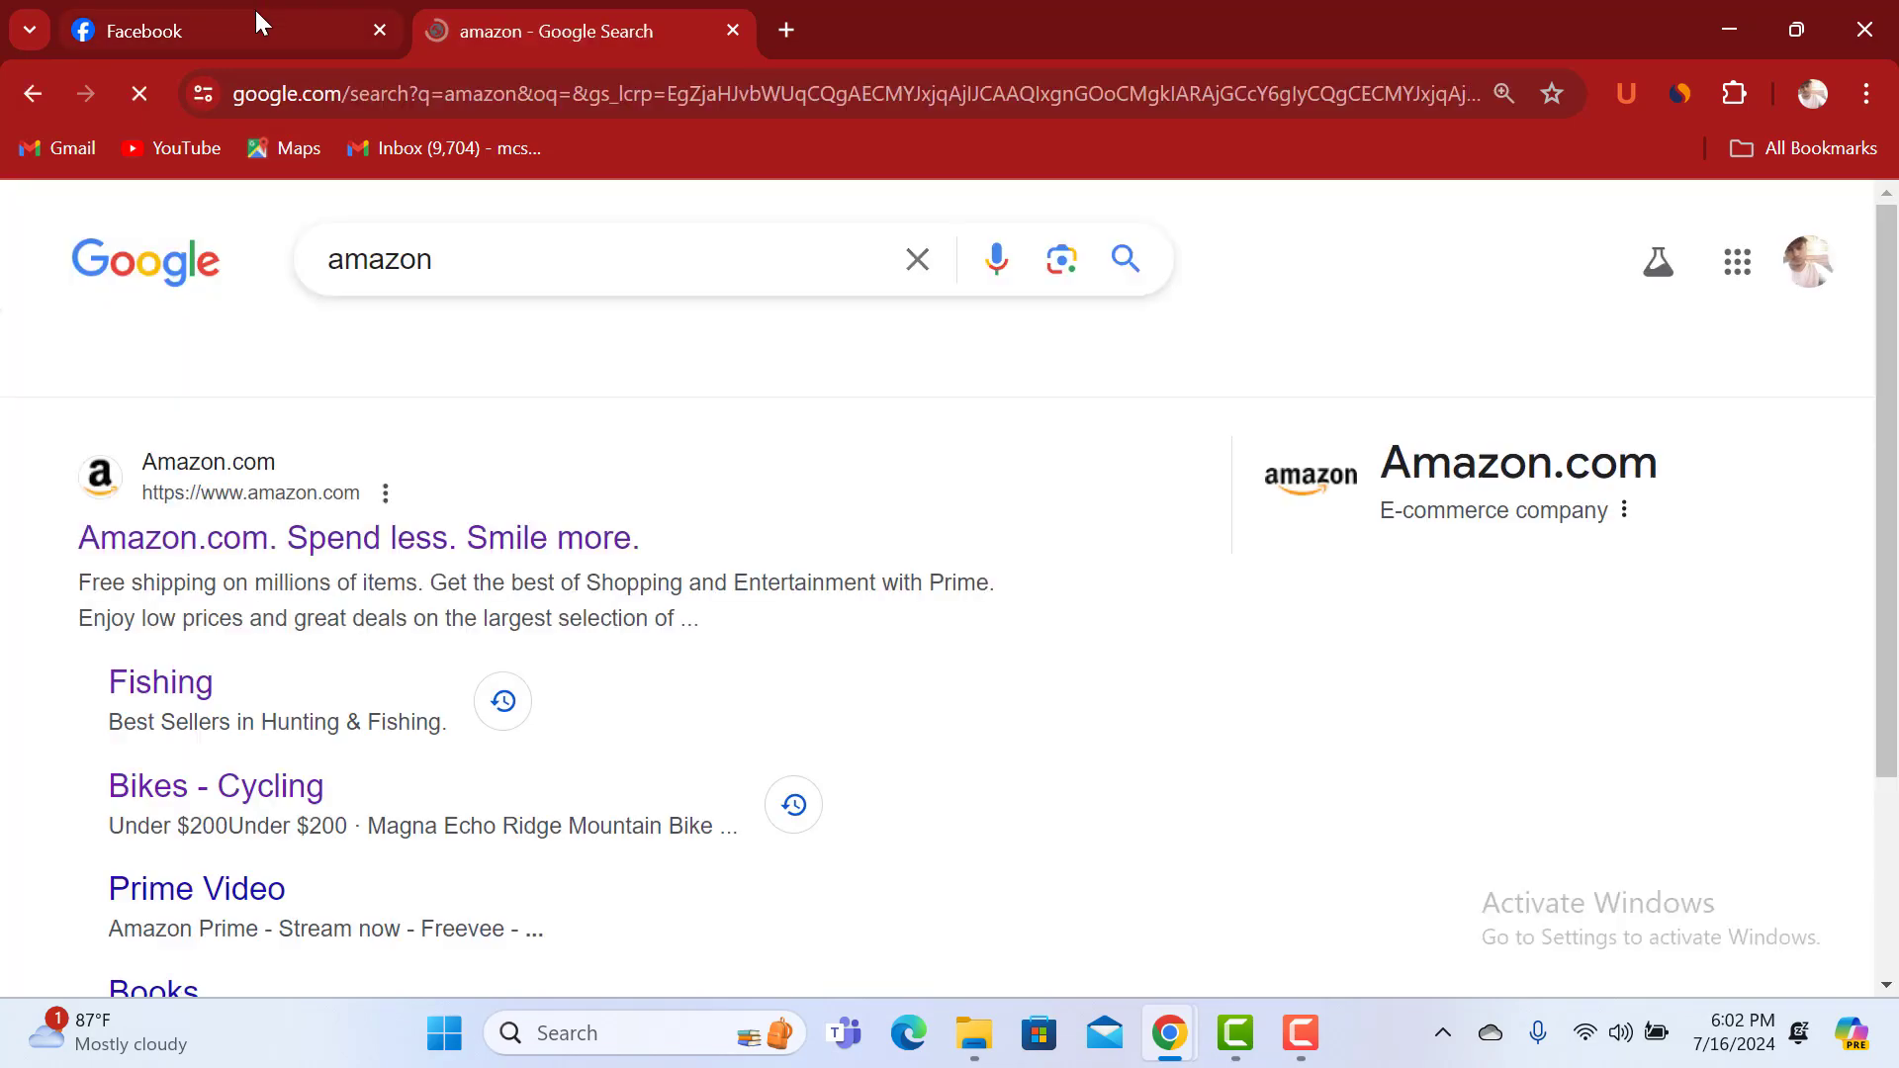
Open the Amazon.com site from the Google search results
left_click(255, 18)
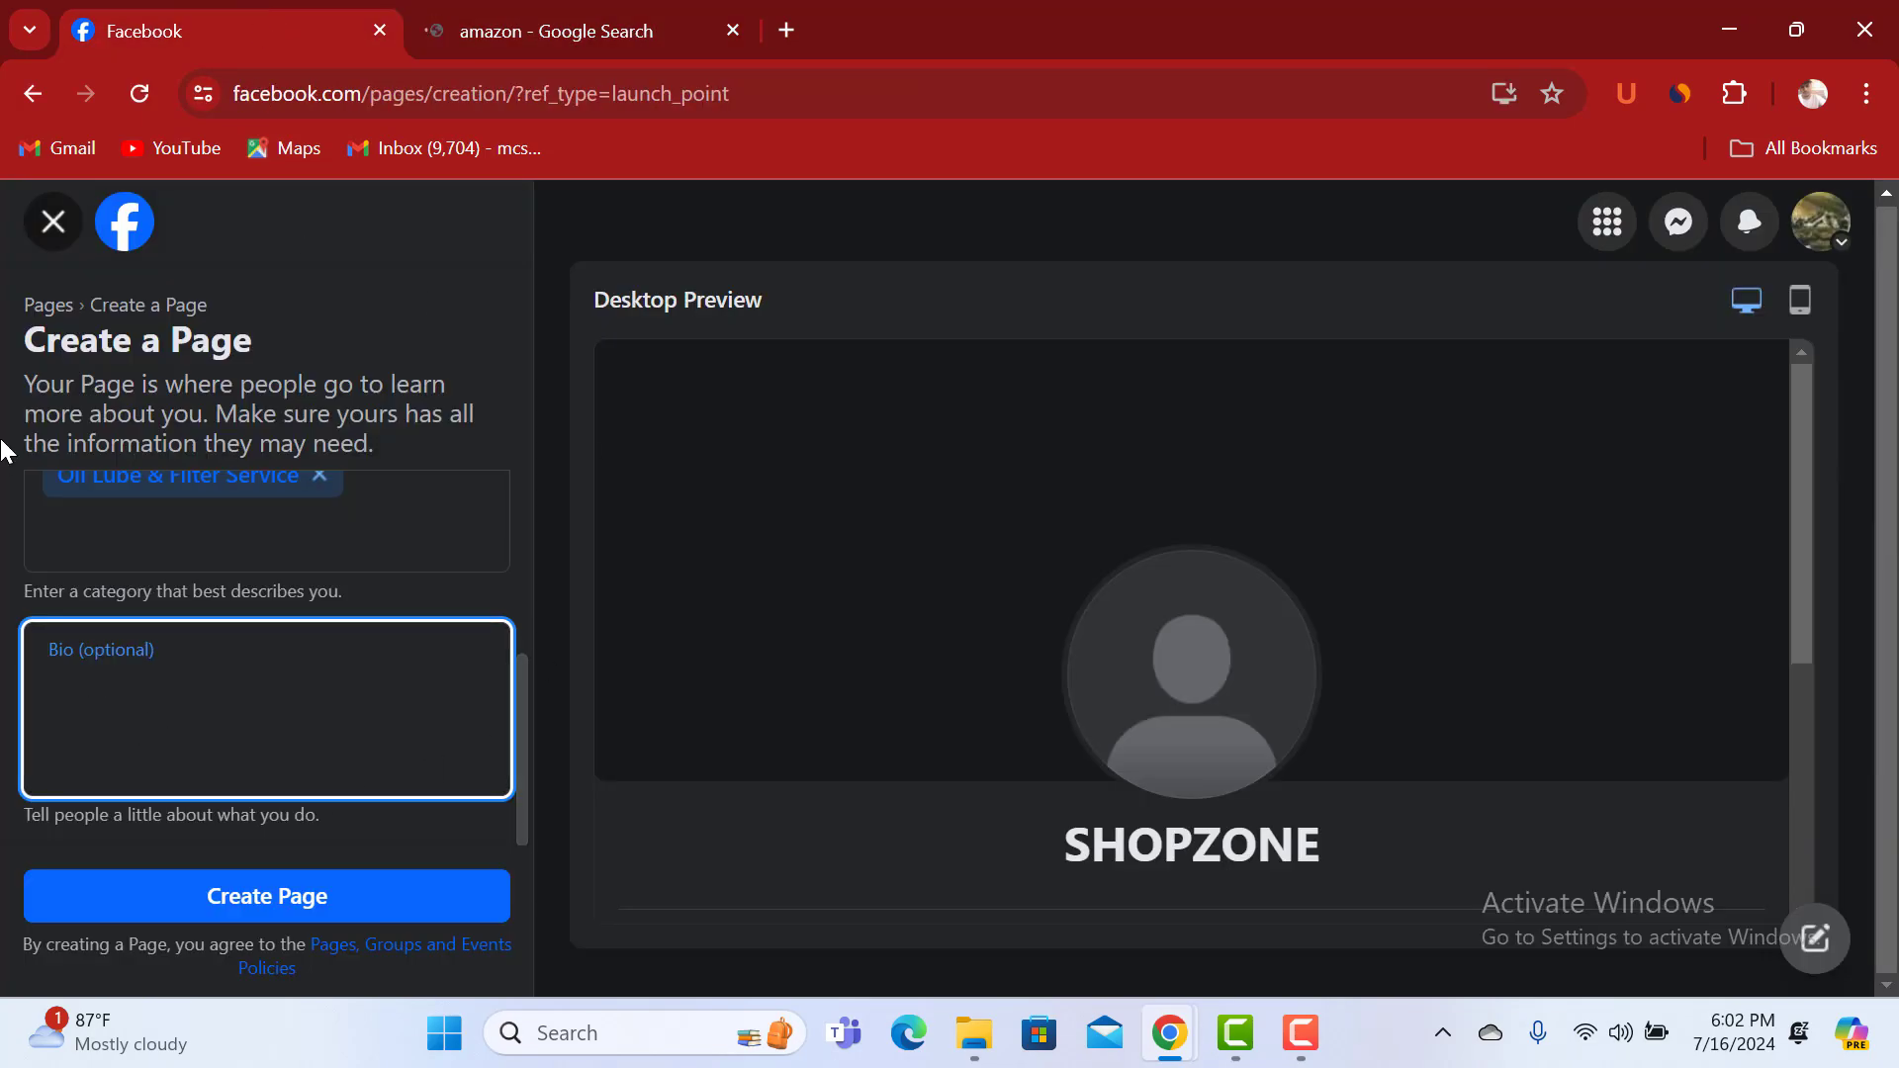
left_click(572, 34)
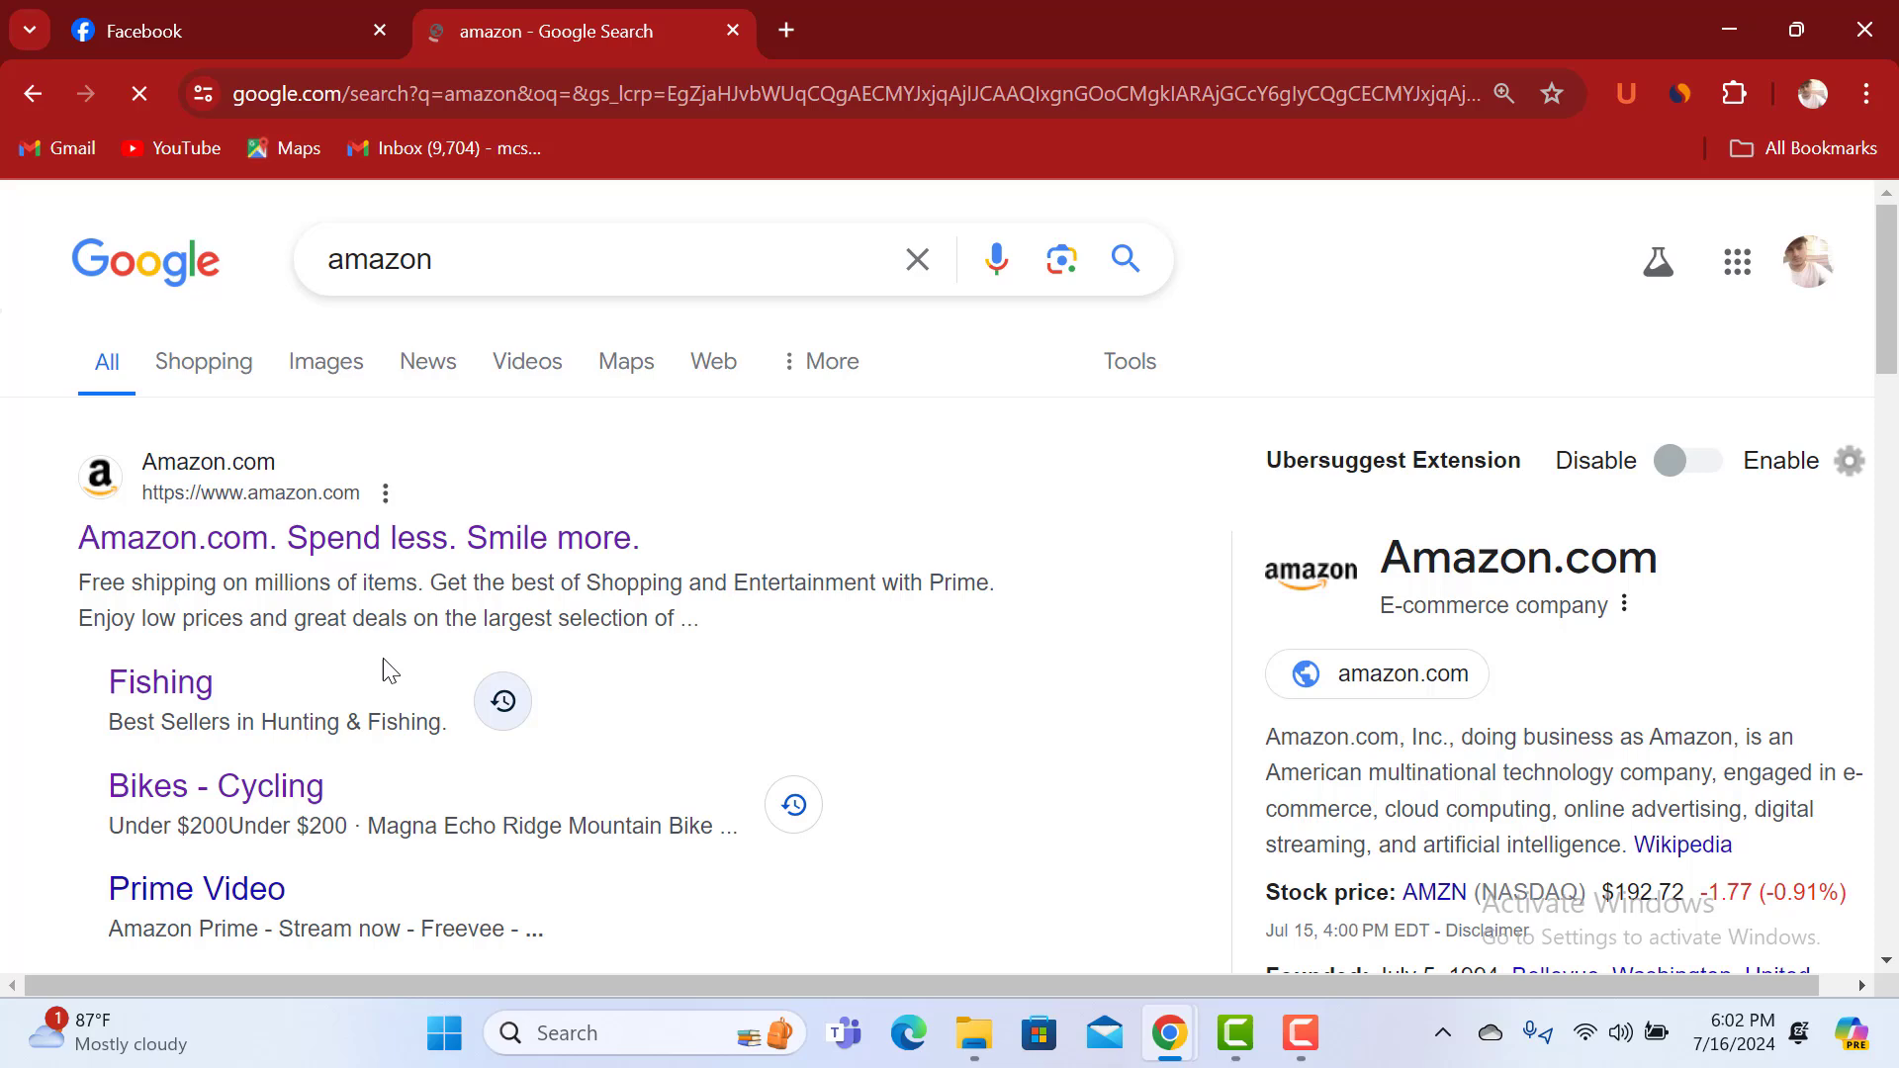
left_click(336, 543)
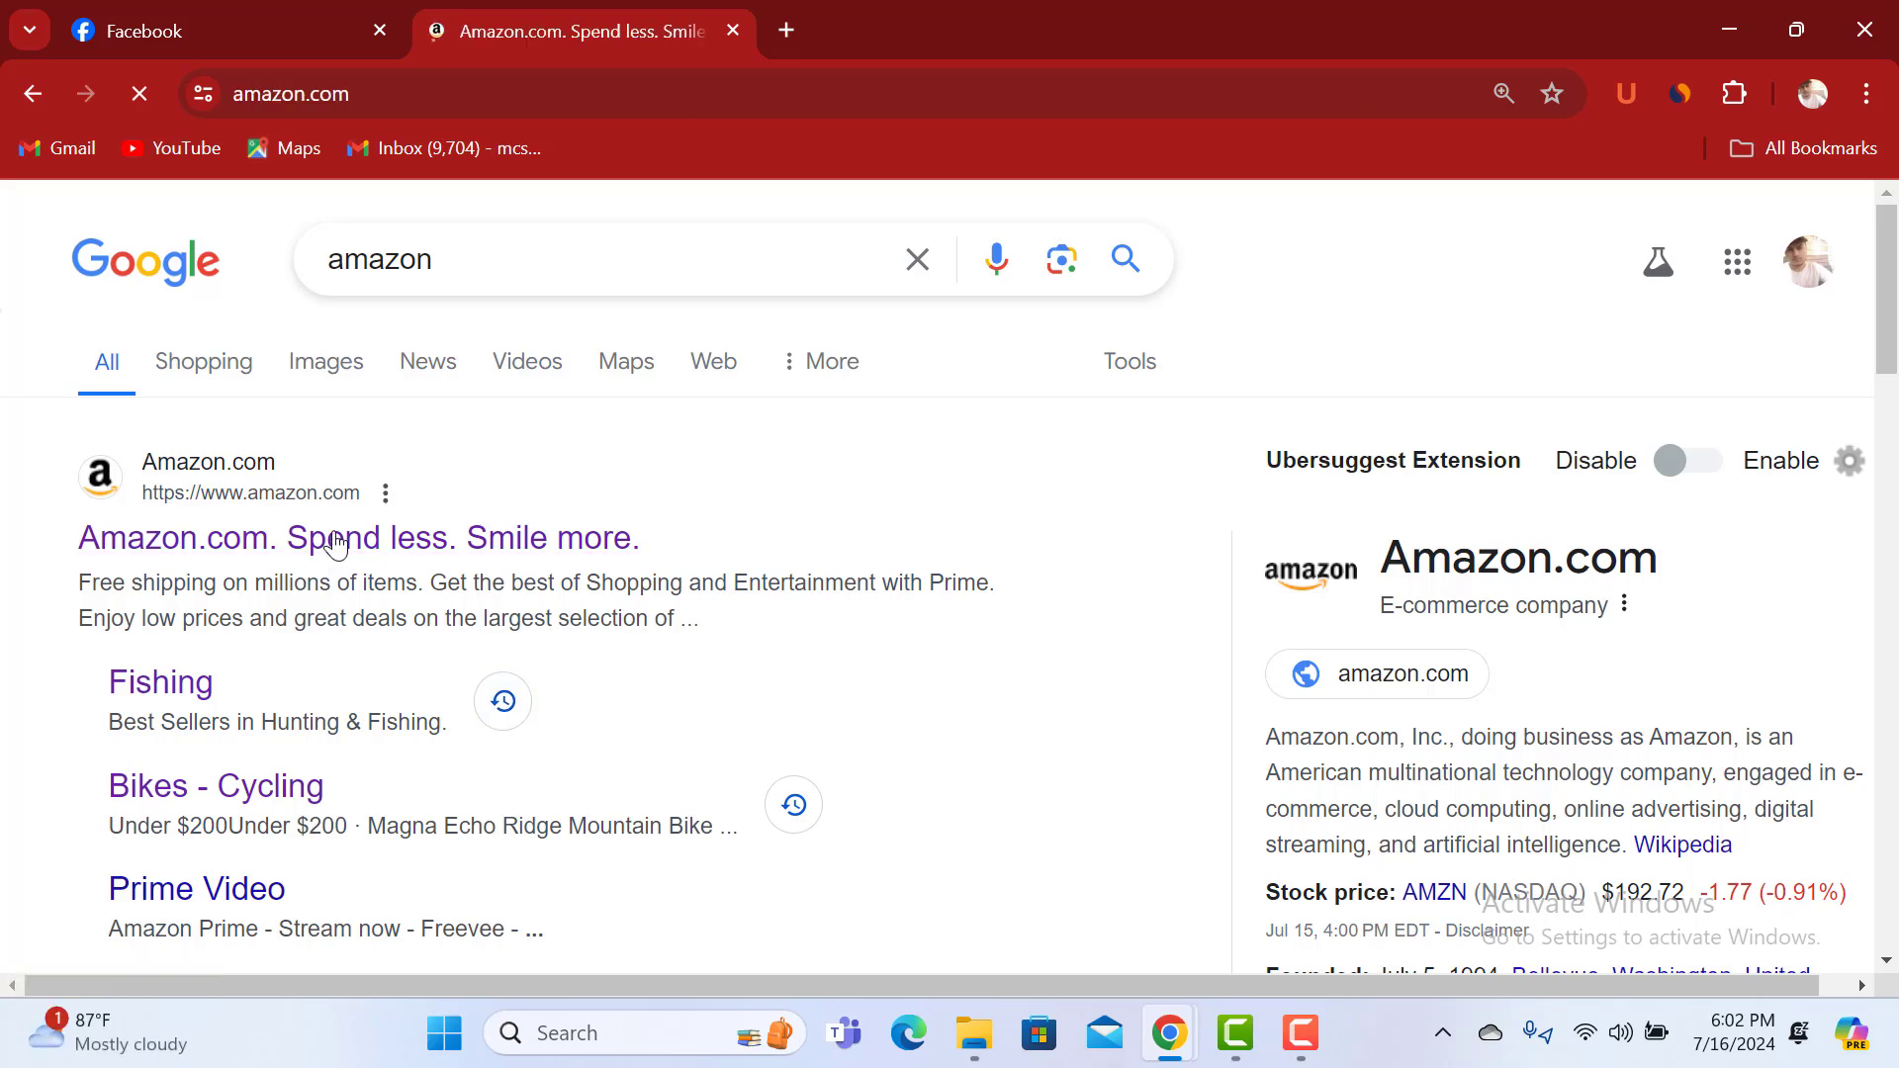
Browse through the product sections of the Amazon homepage
scroll(497, 650, "down", 12)
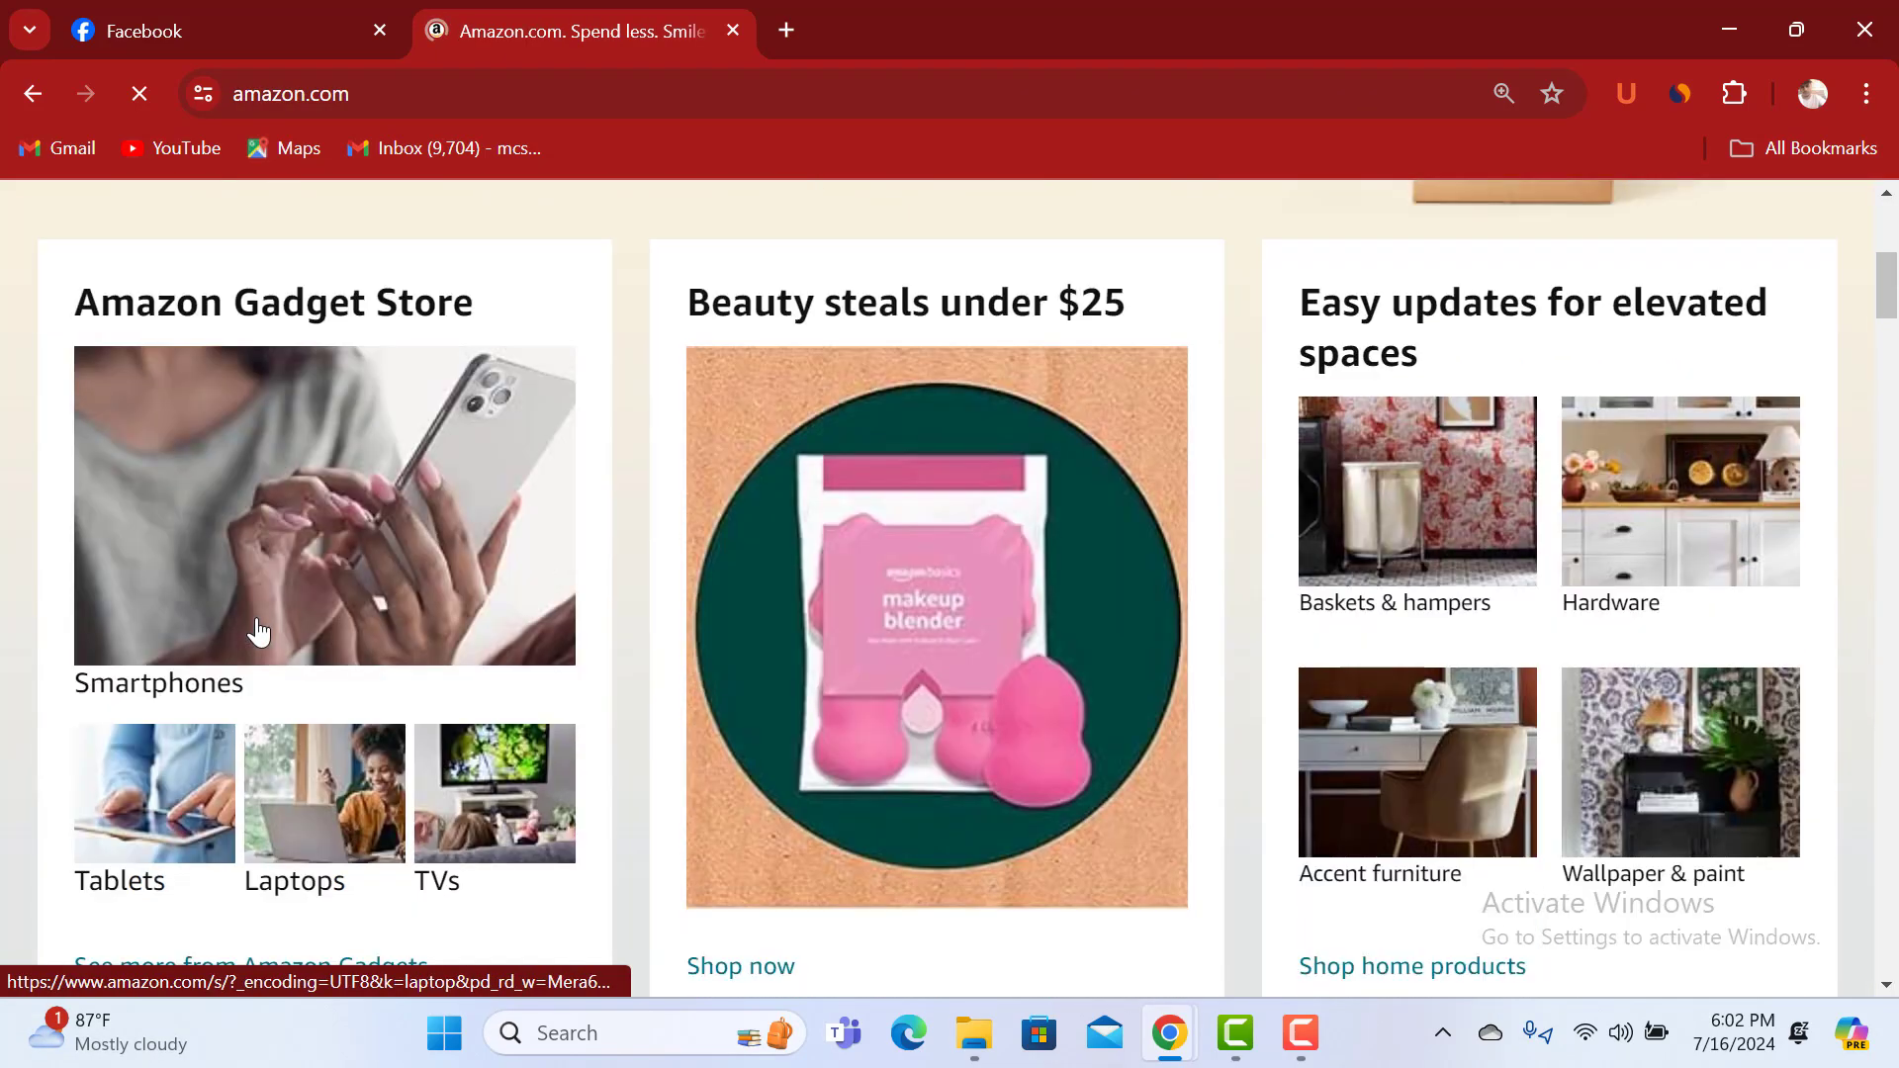
scroll(661, 659, "down", 12)
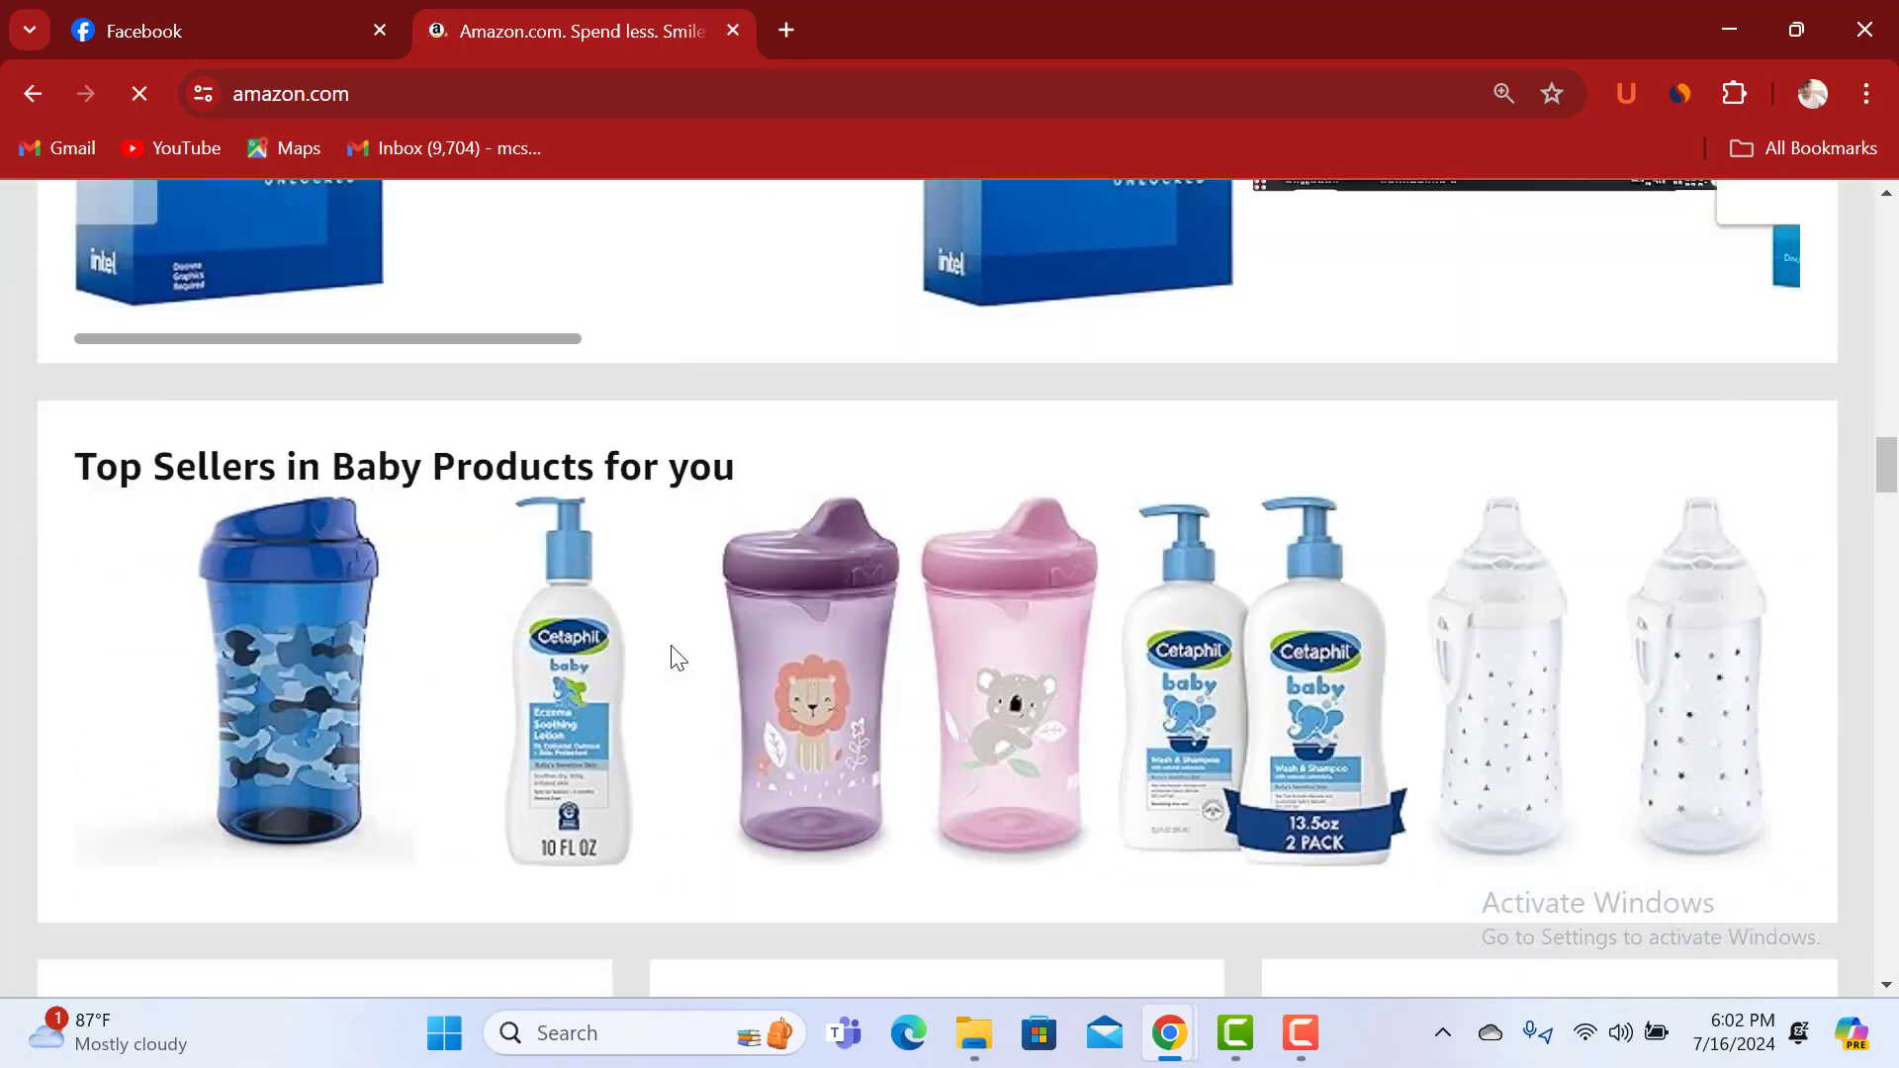
scroll(1177, 660, "down", 12)
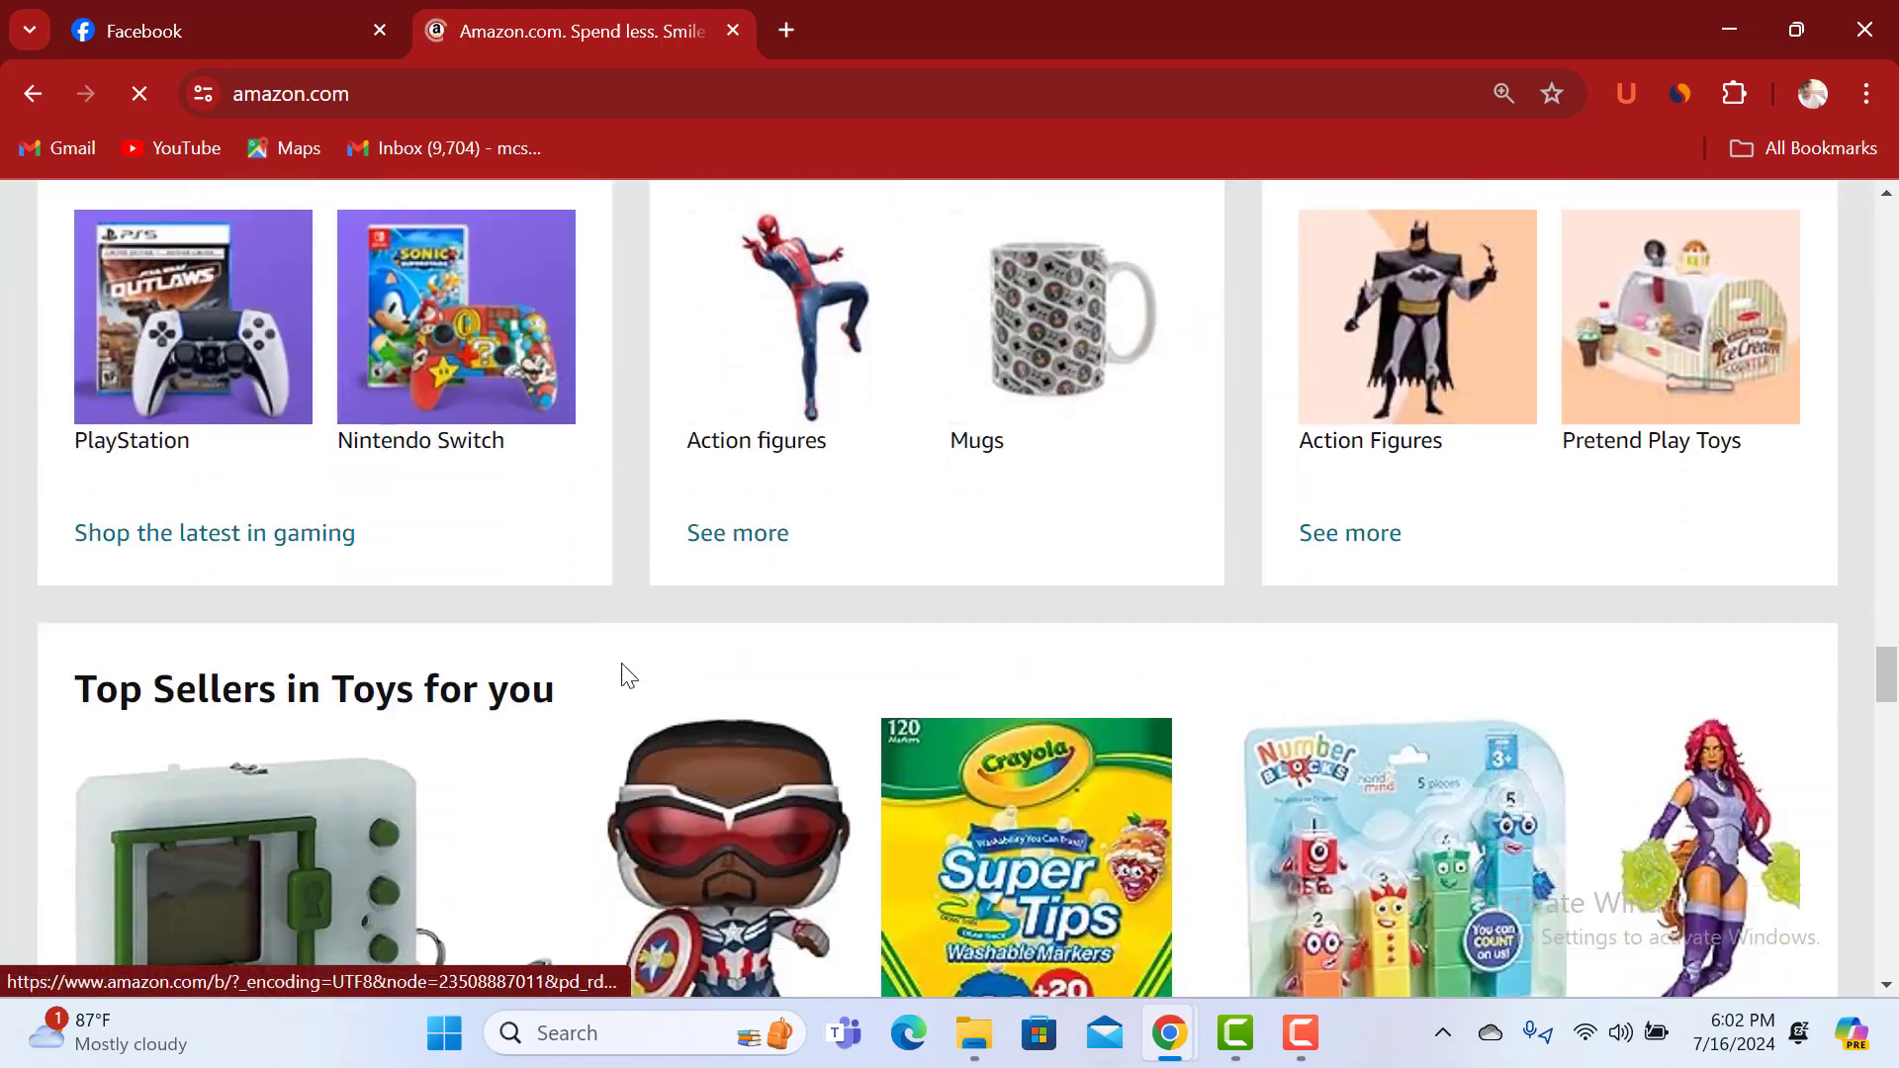
scroll(982, 643, "down", 15)
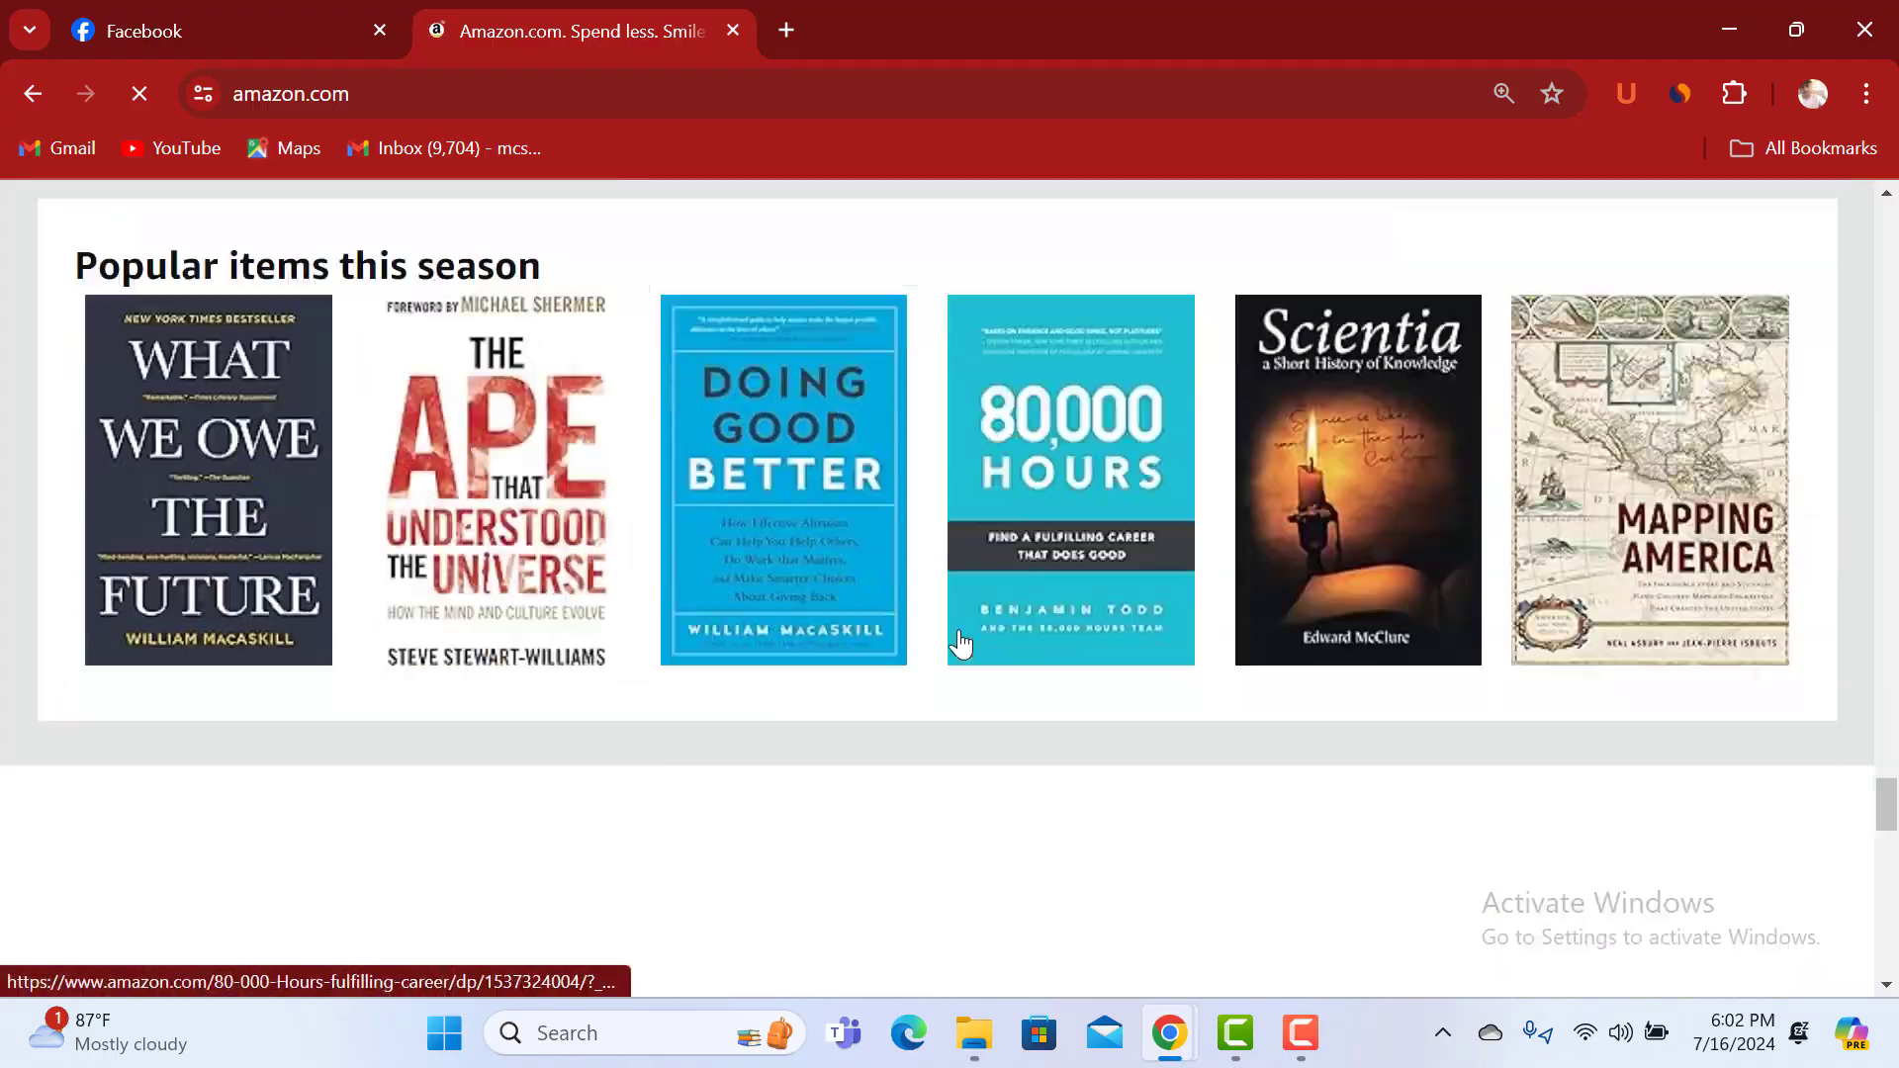
scroll(948, 651, "up", 15)
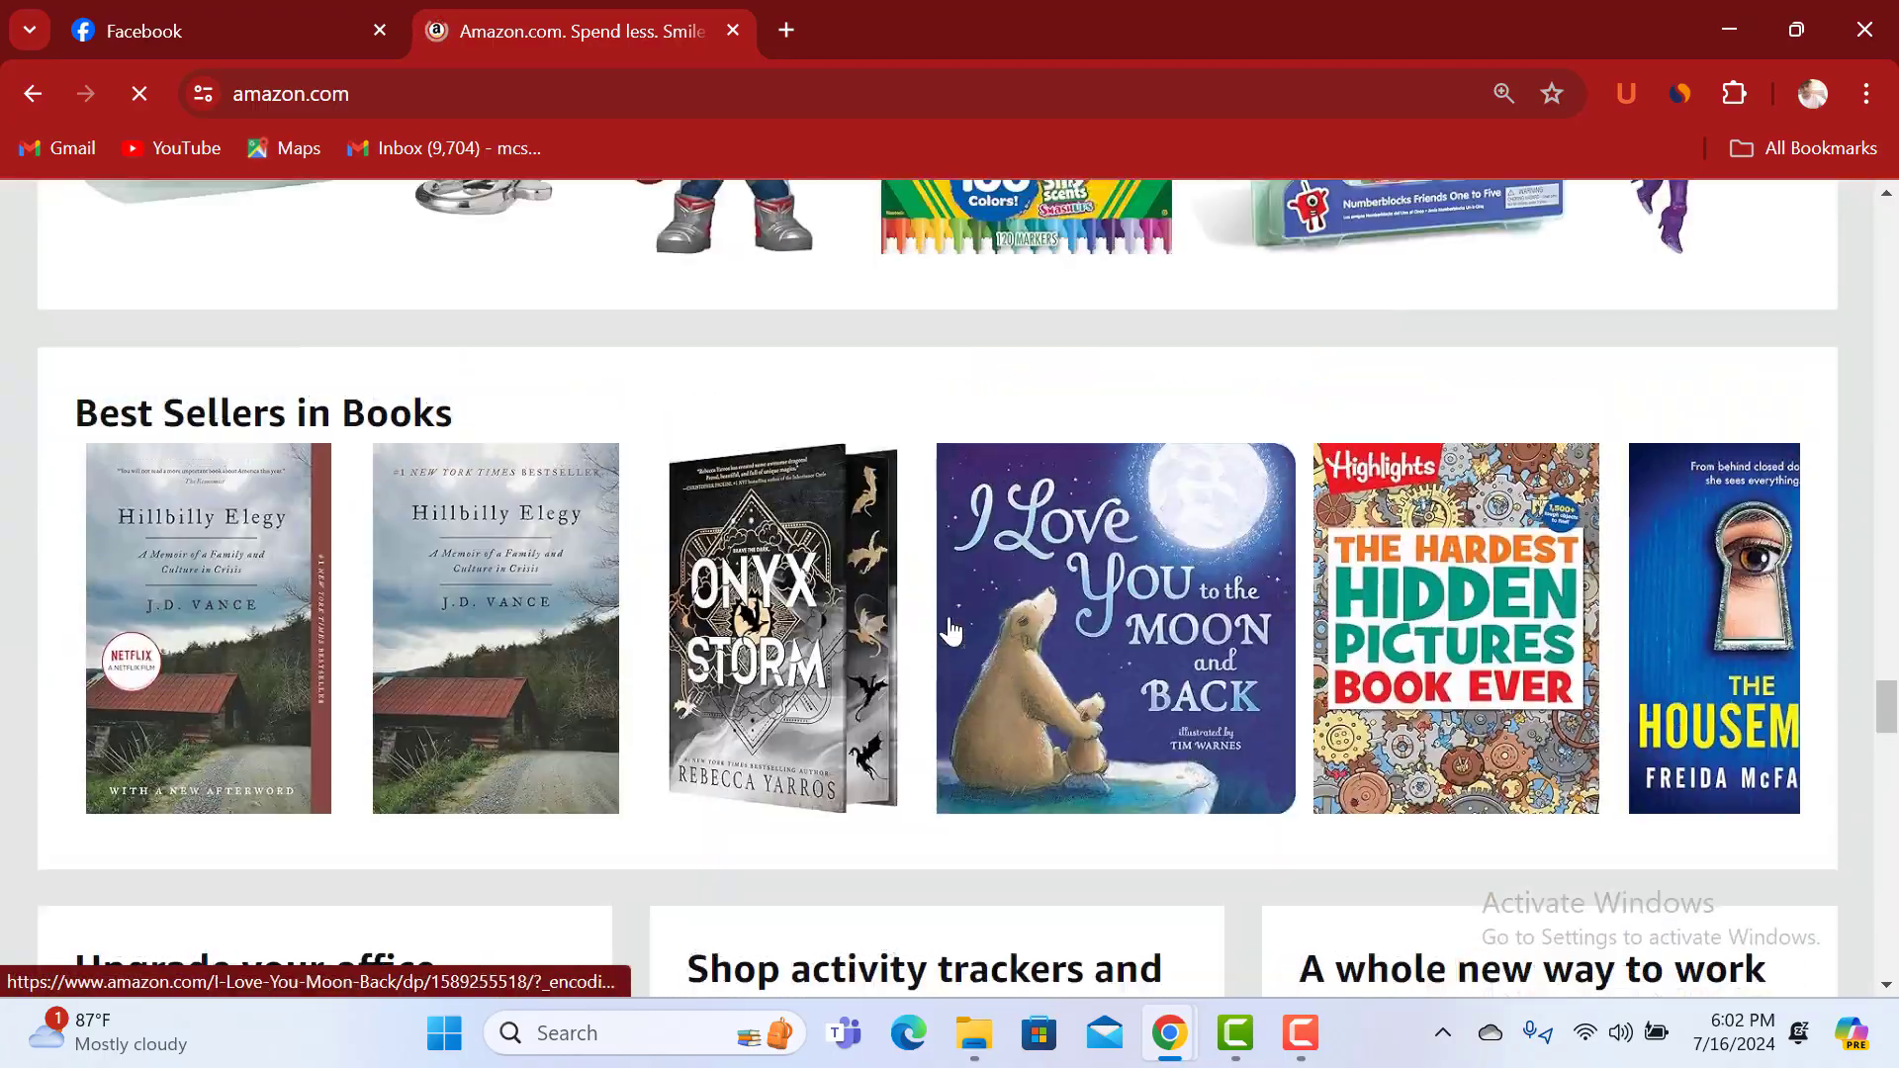
scroll(633, 633, "up", 15)
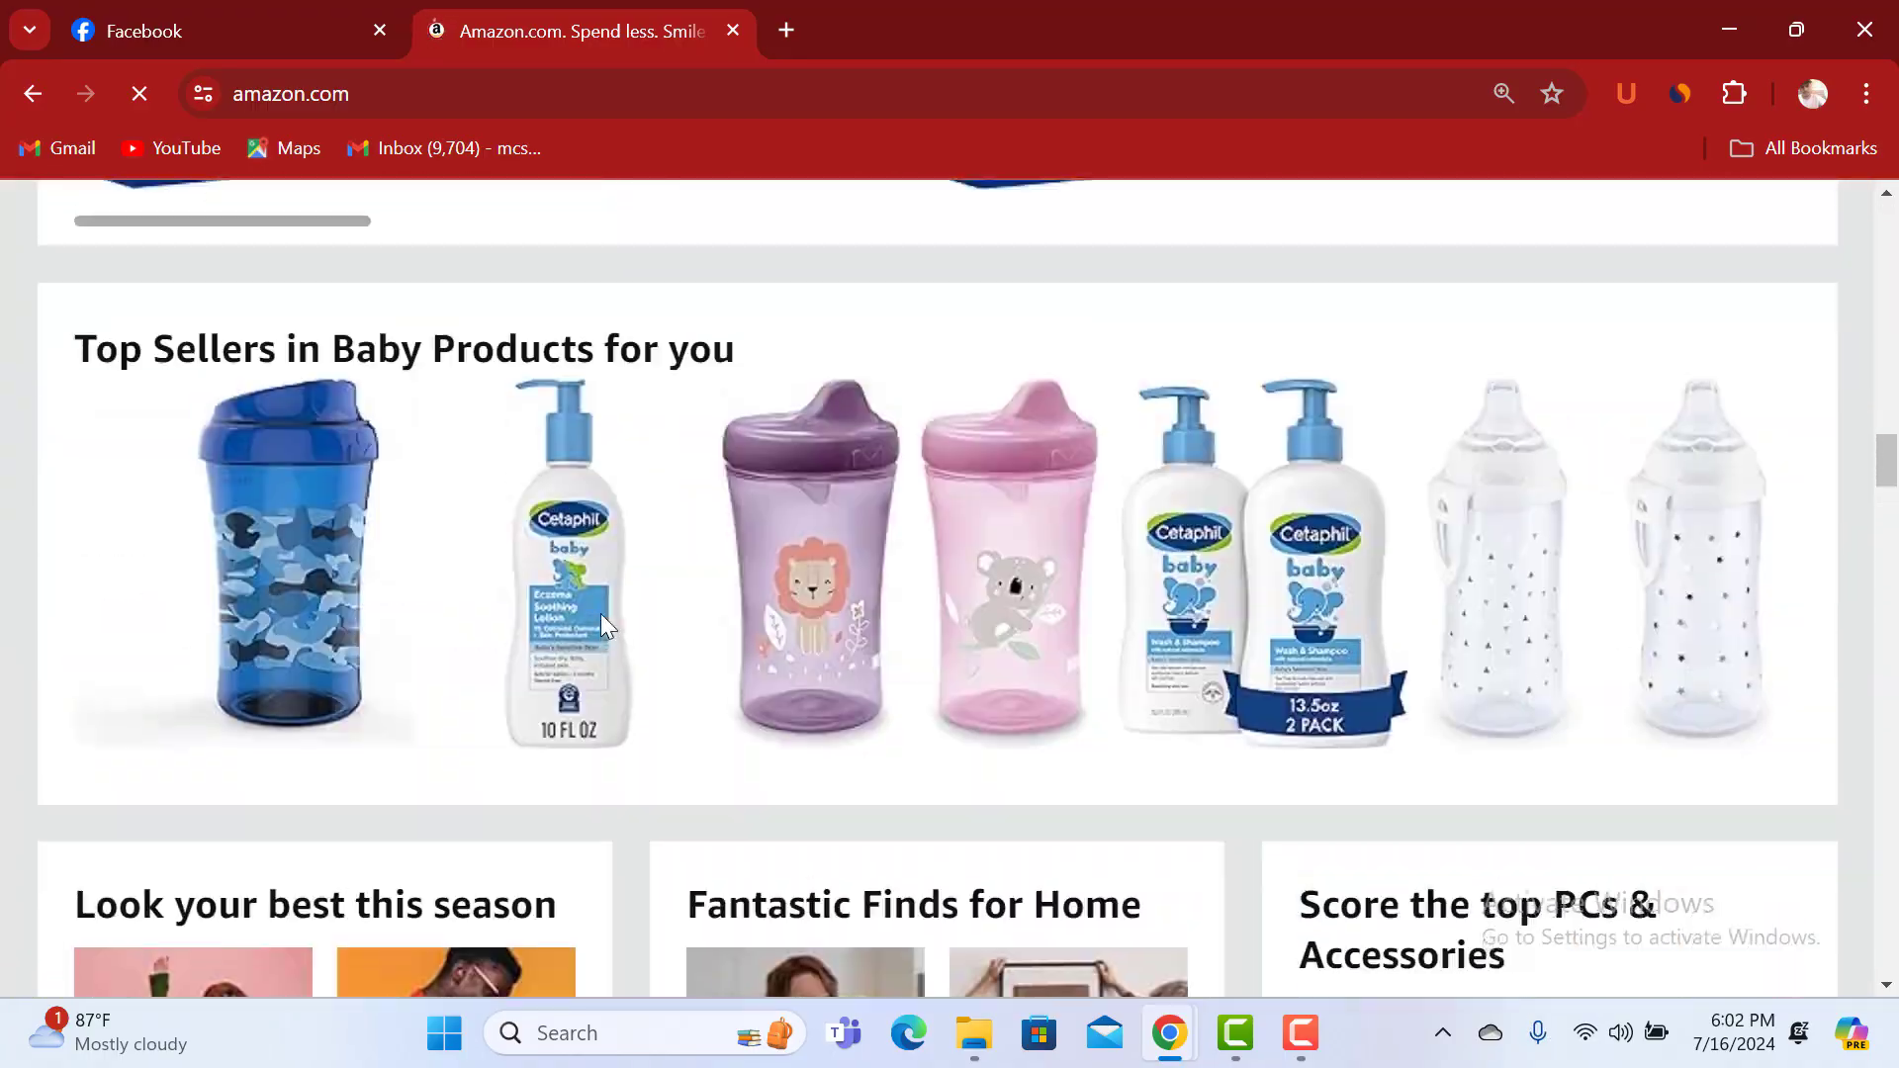
scroll(593, 613, "up", 10)
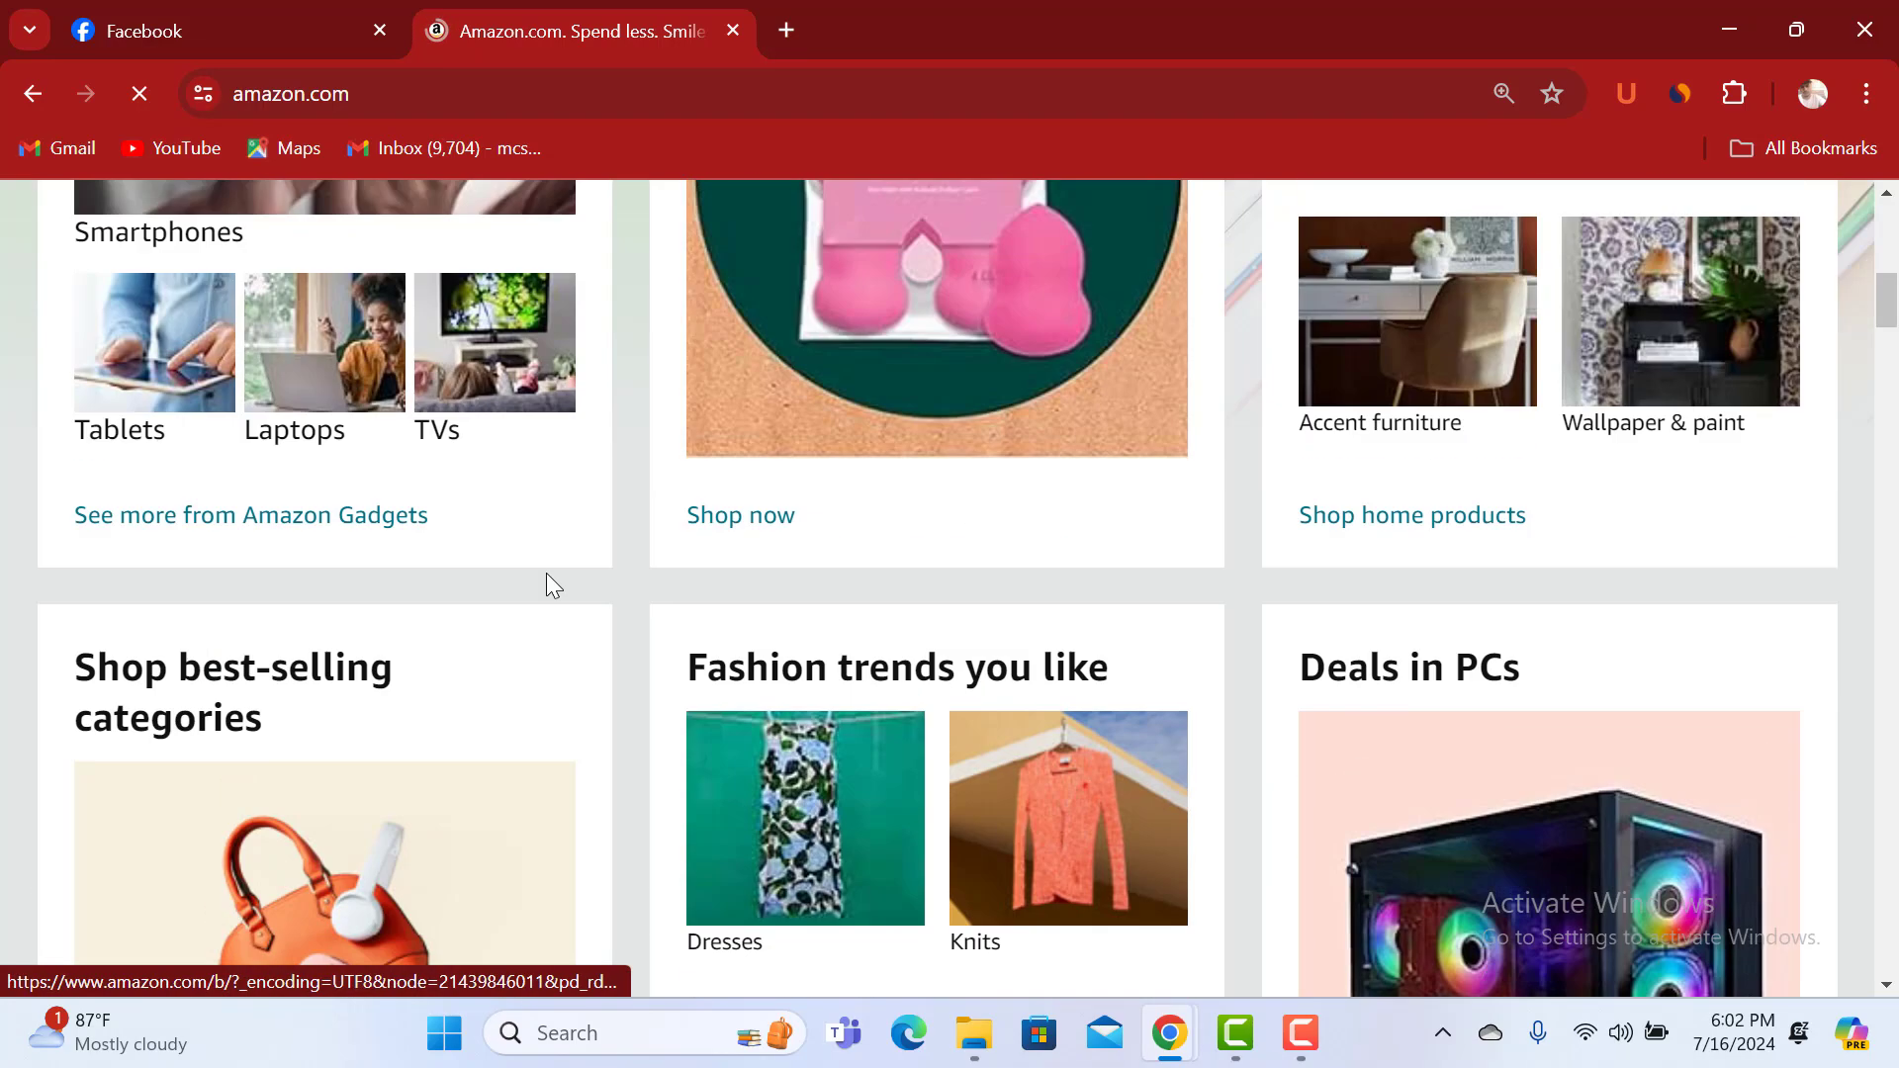
scroll(495, 588, "down", 6)
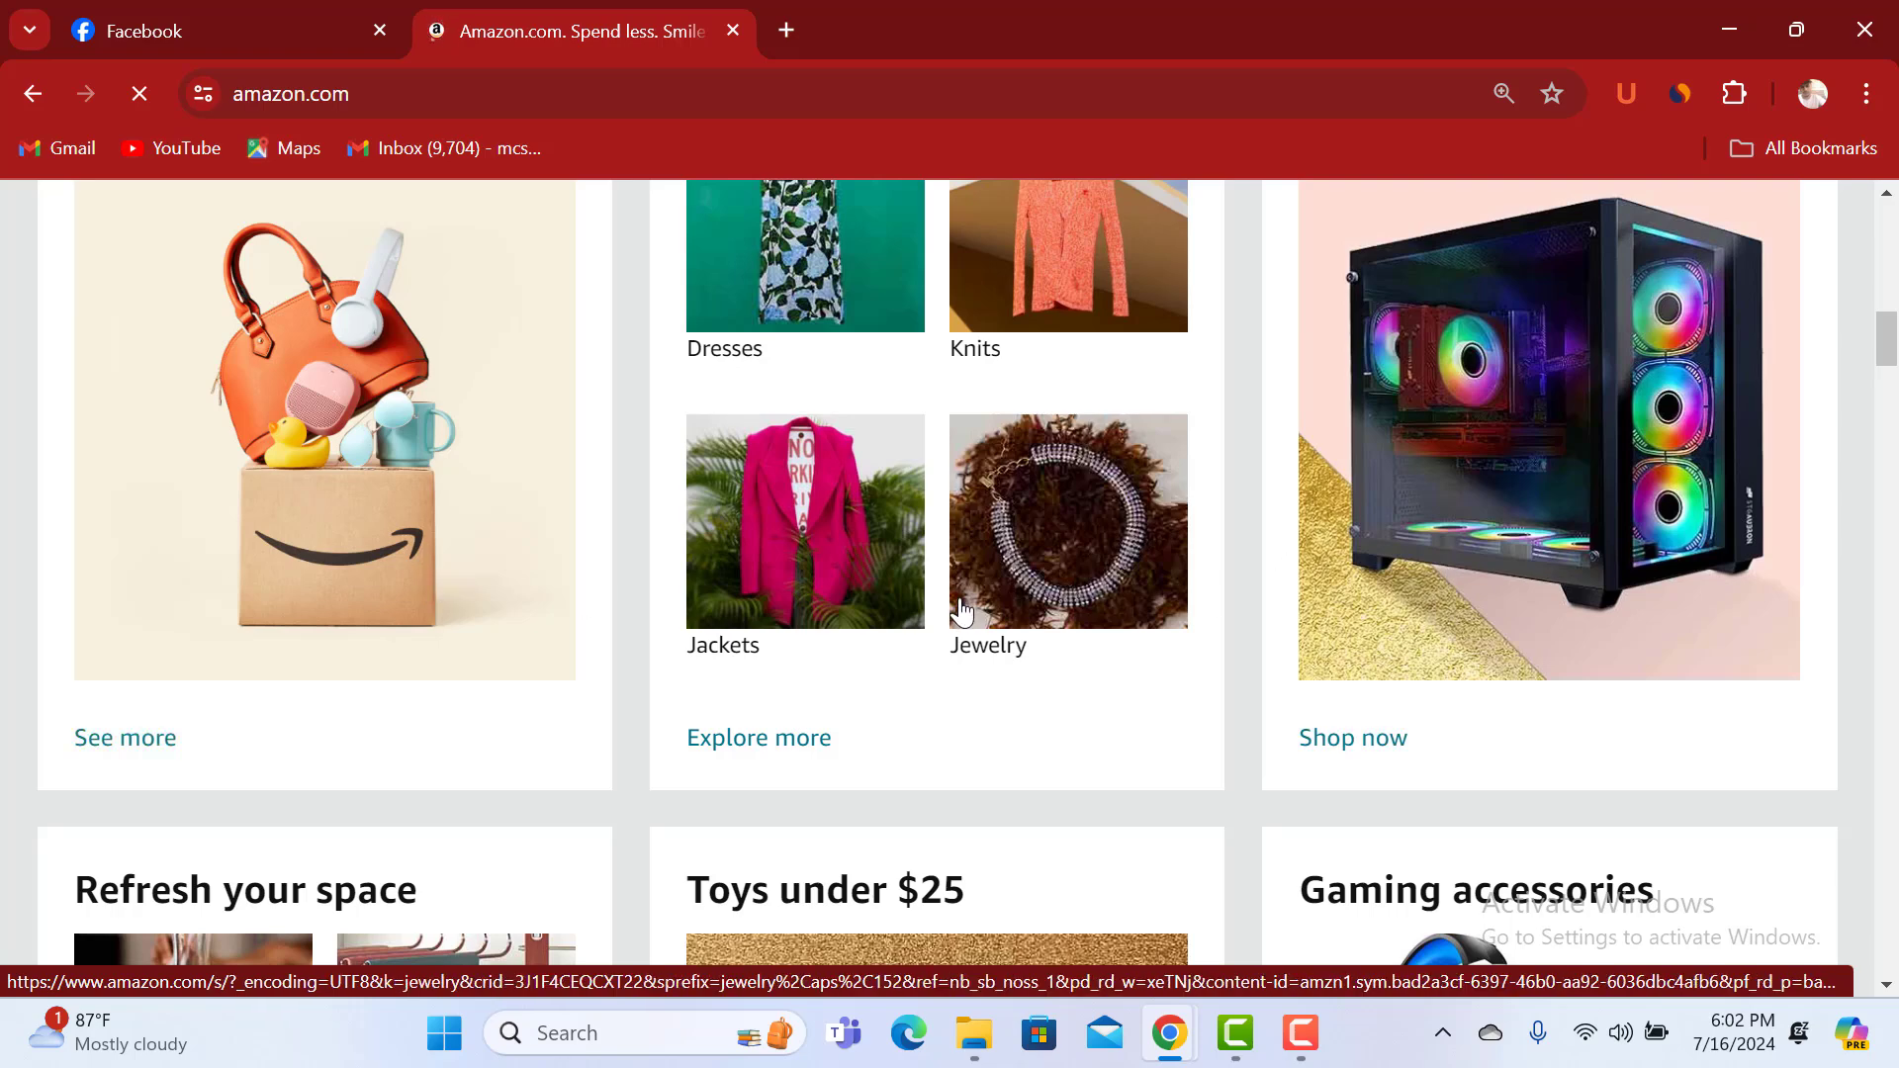
Open the Jewelry category and open the Kendra Scott Elisa Pendant Necklace listing in a new tab
left_click(1084, 594)
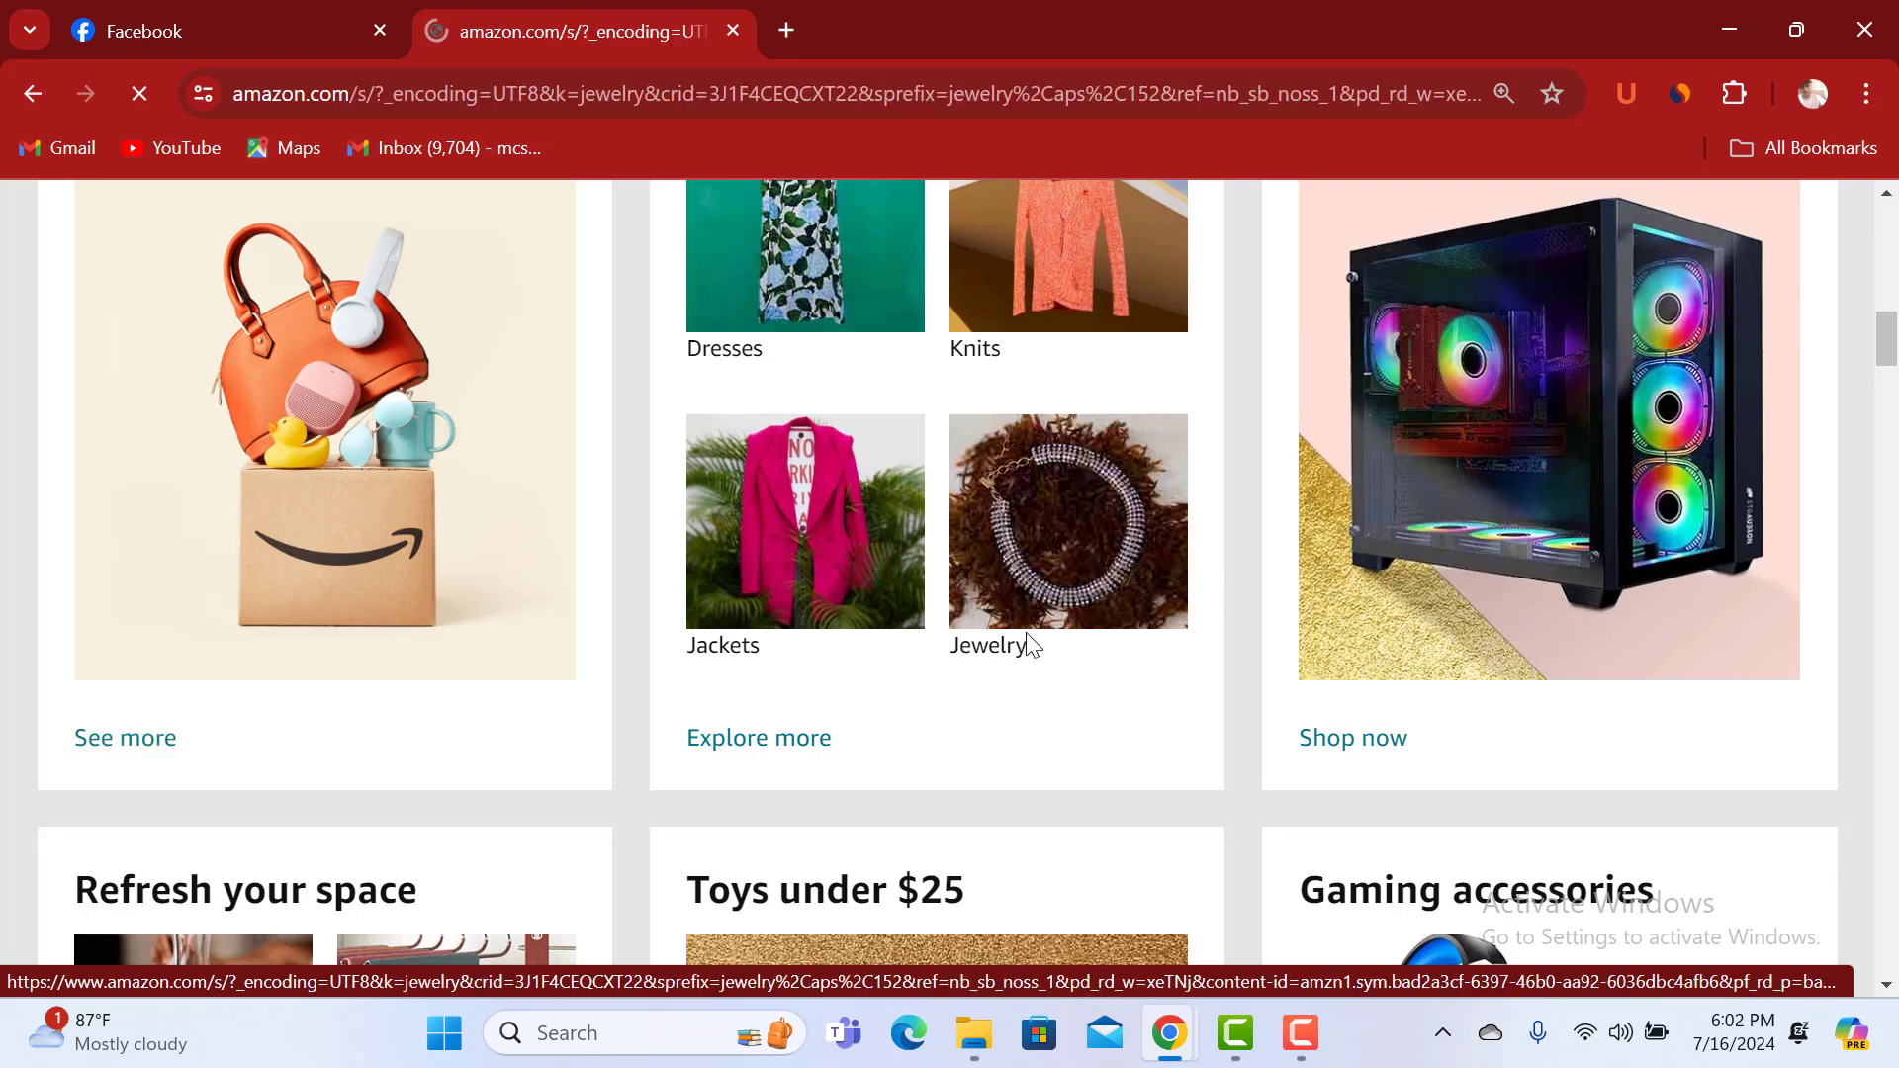
scroll(924, 708, "down", 4)
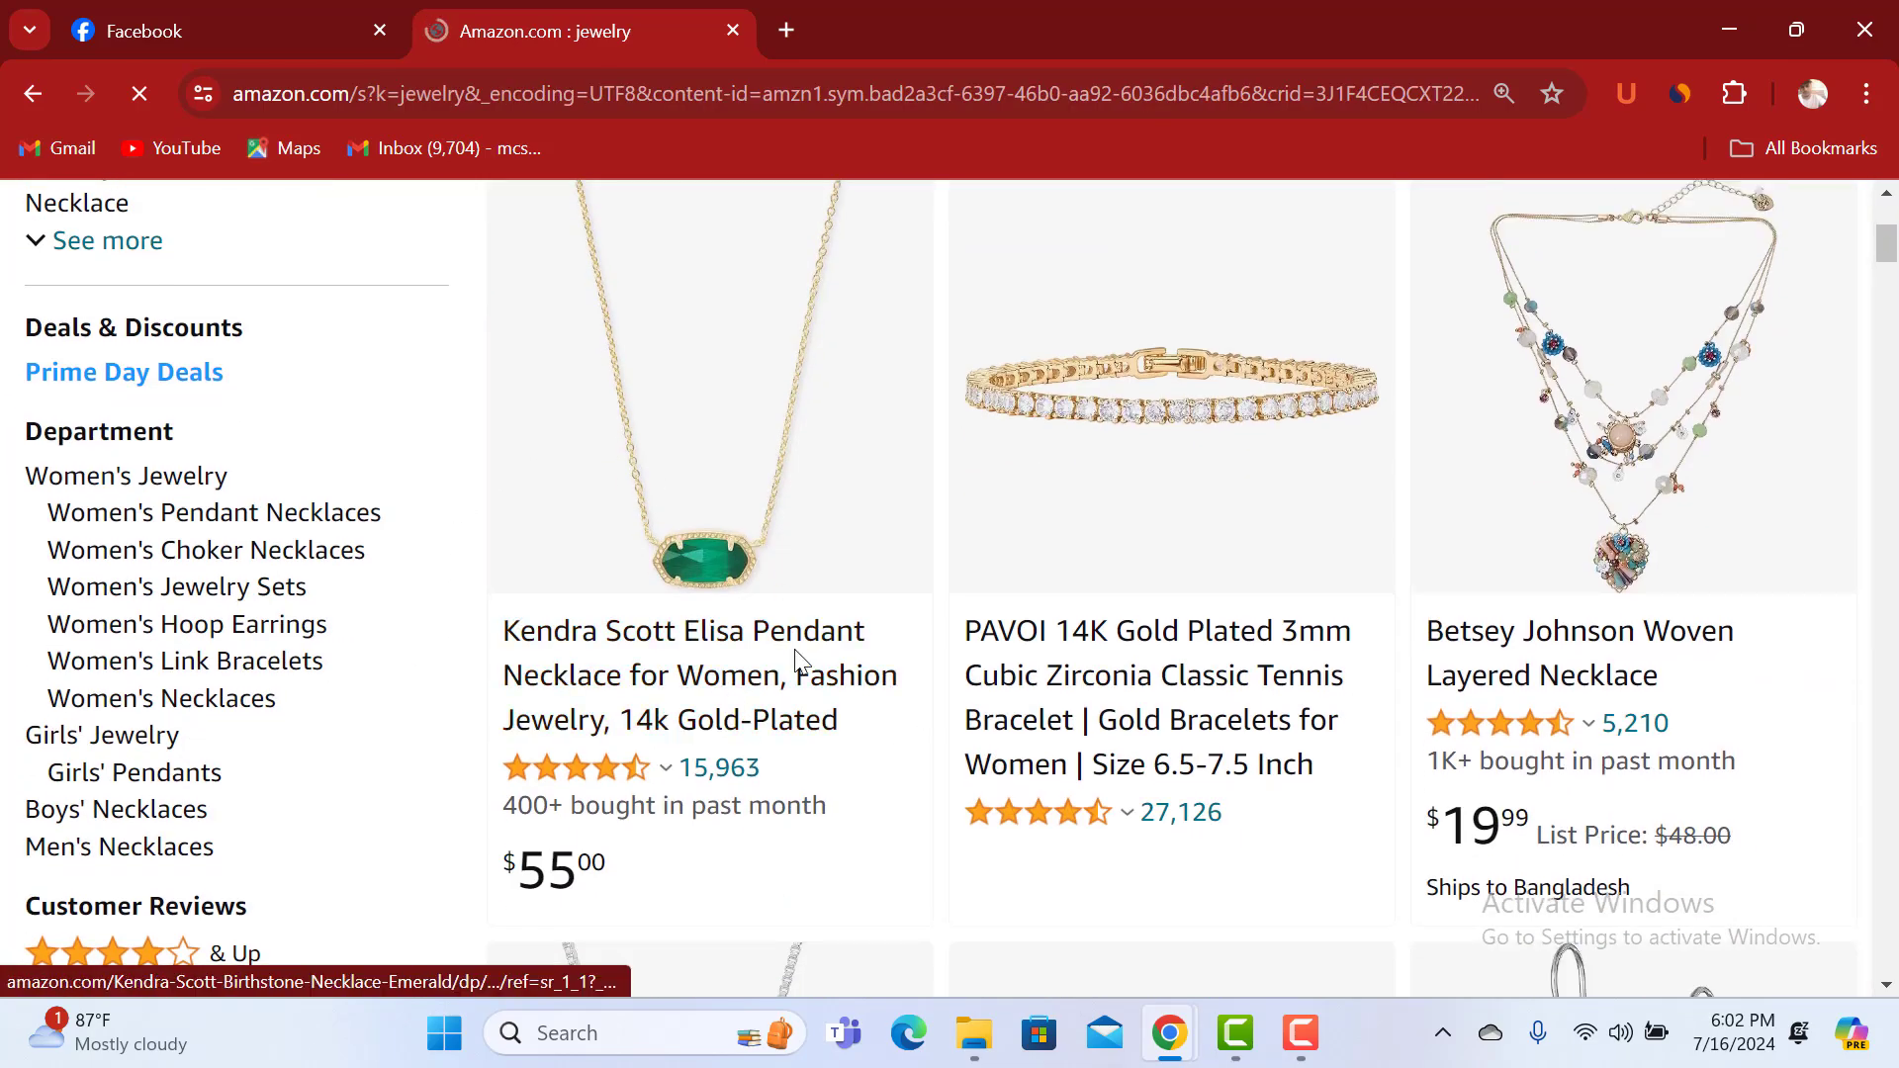
scroll(732, 554, "down", 2)
right_click(723, 547)
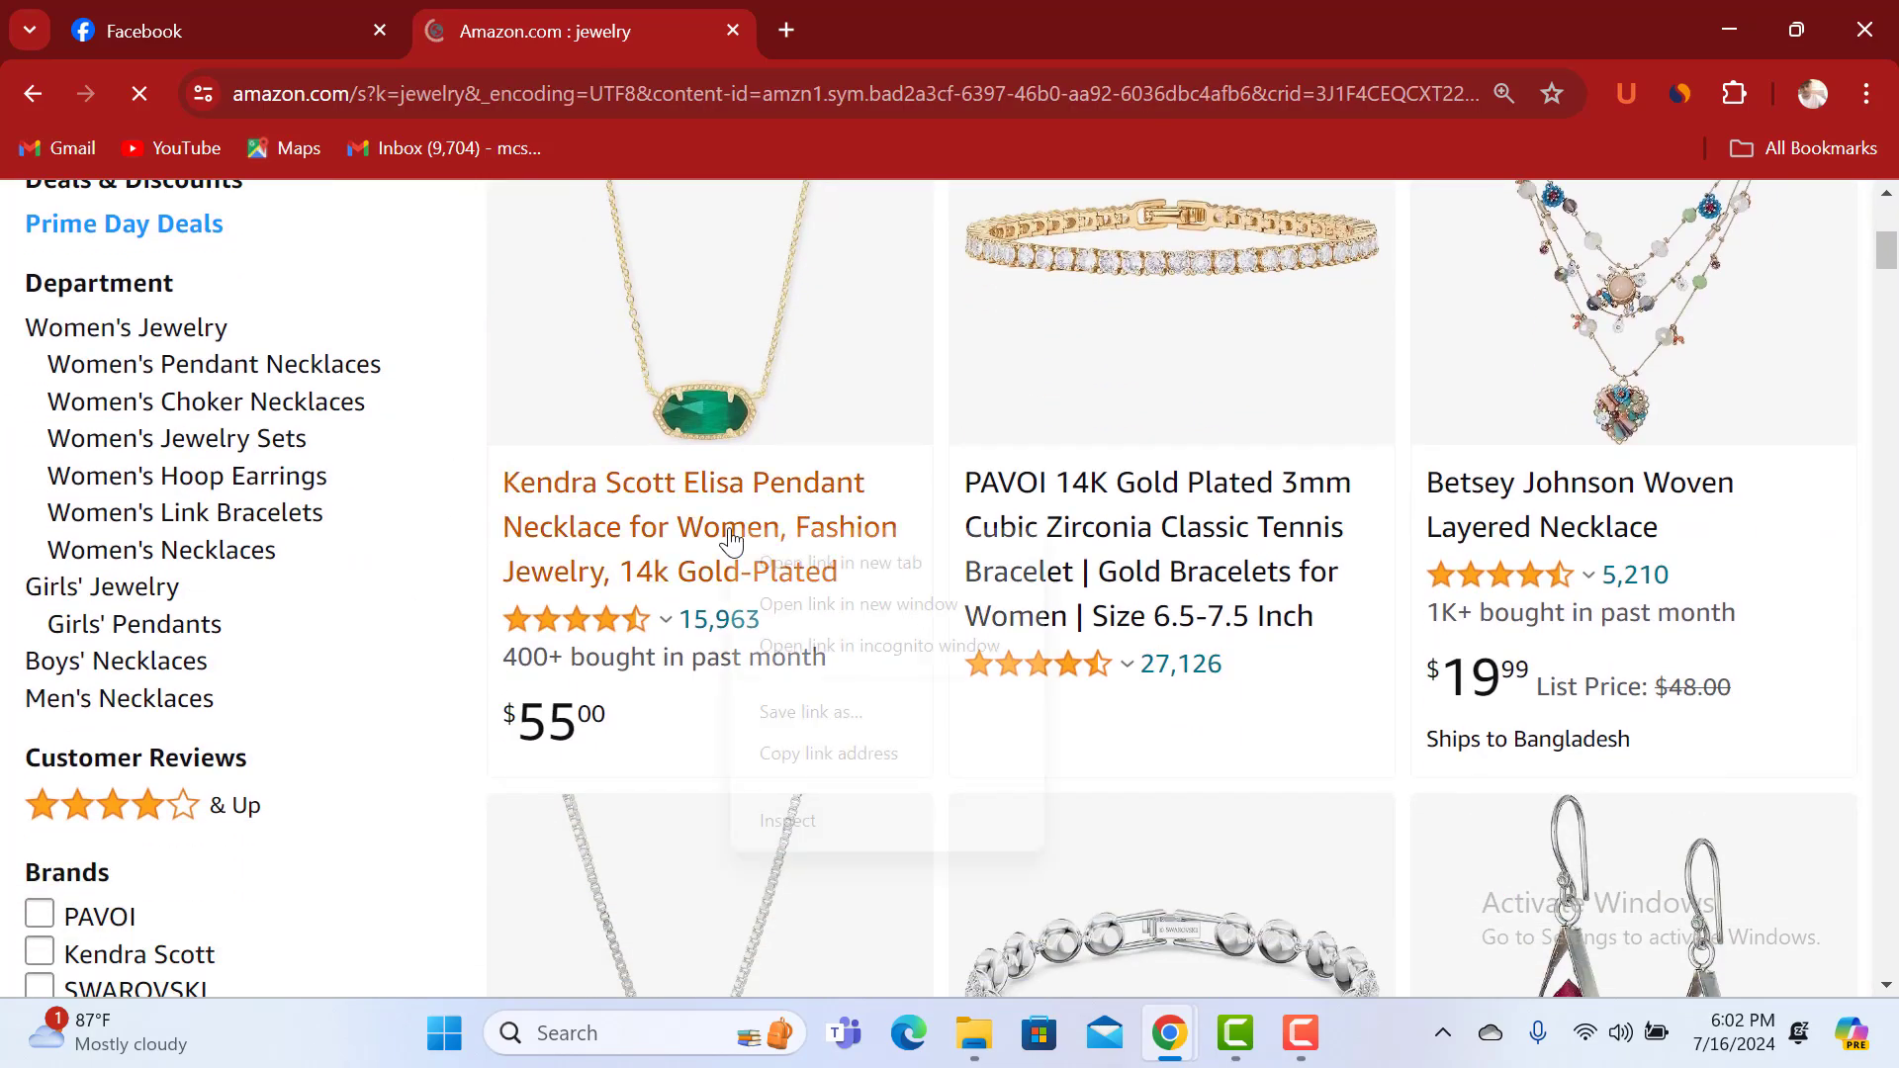
left_click(855, 555)
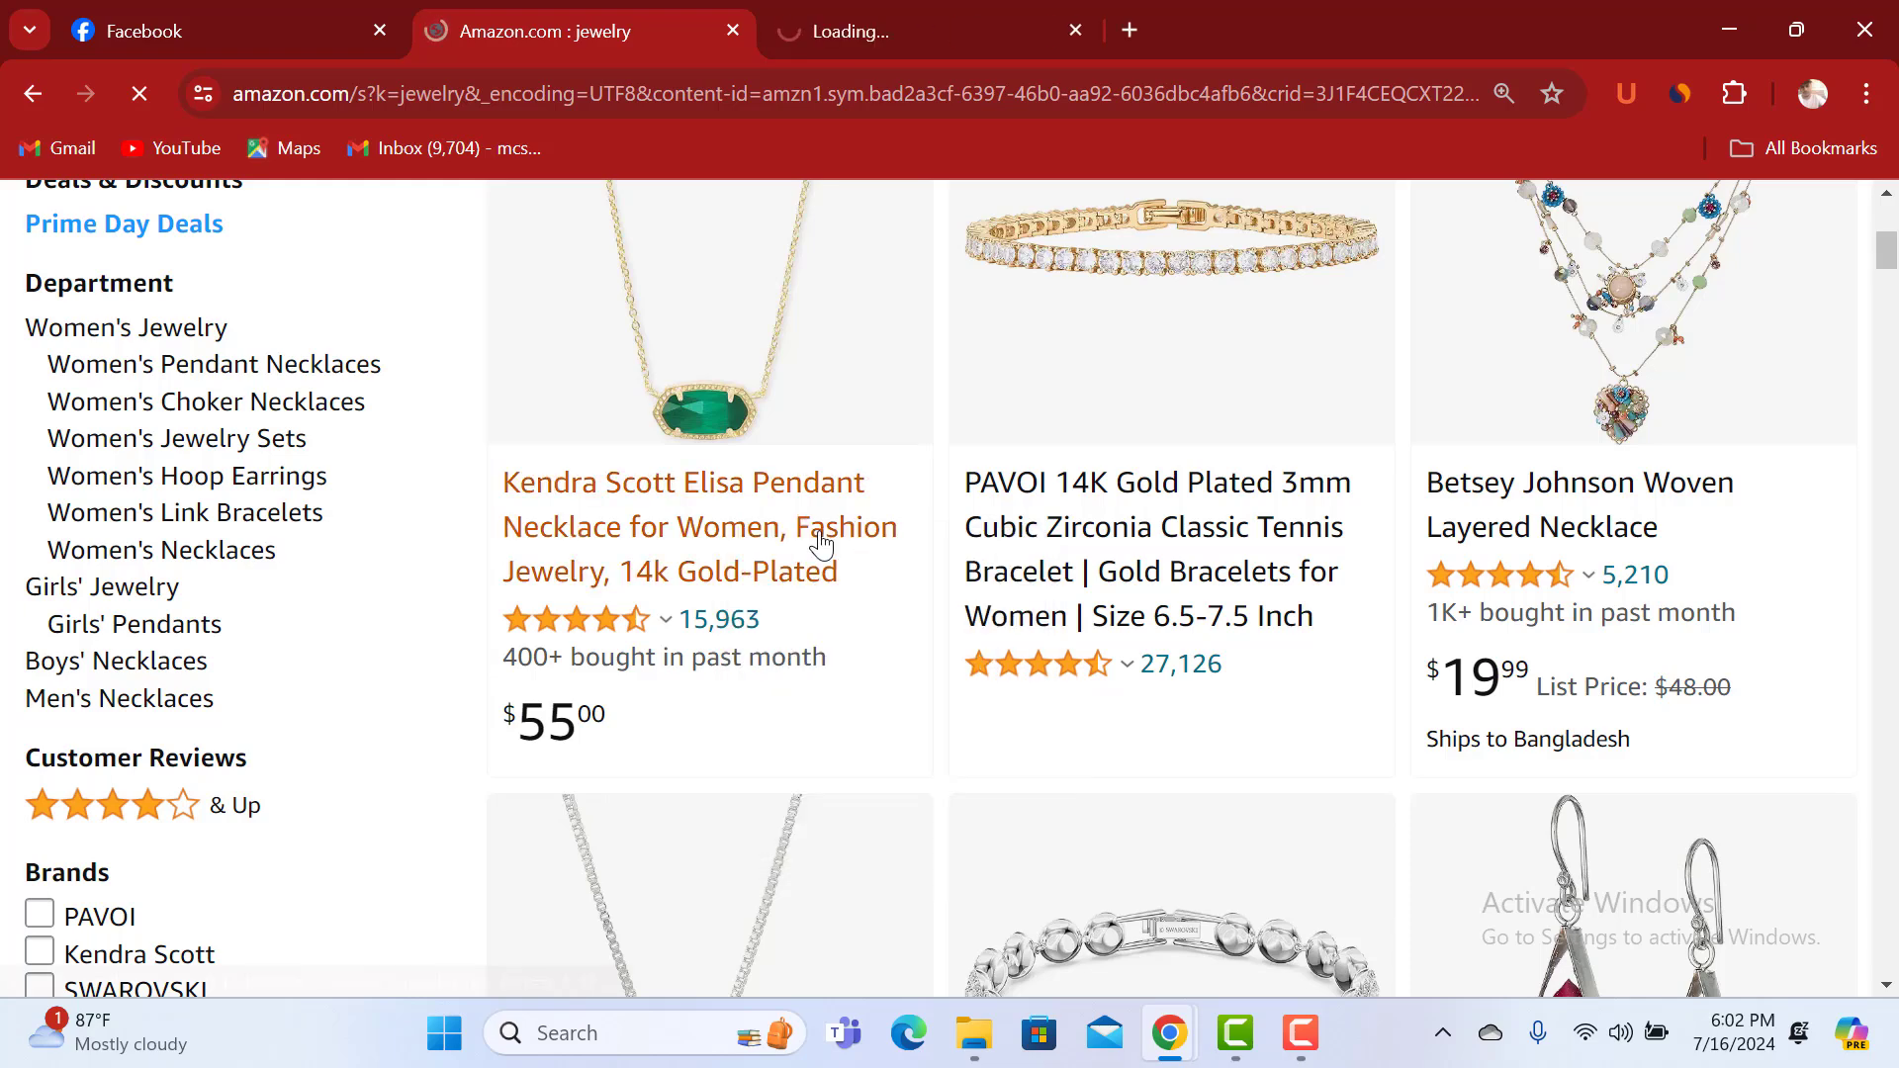
Review the Kendra Scott necklace's product page and its product details
left_click(870, 24)
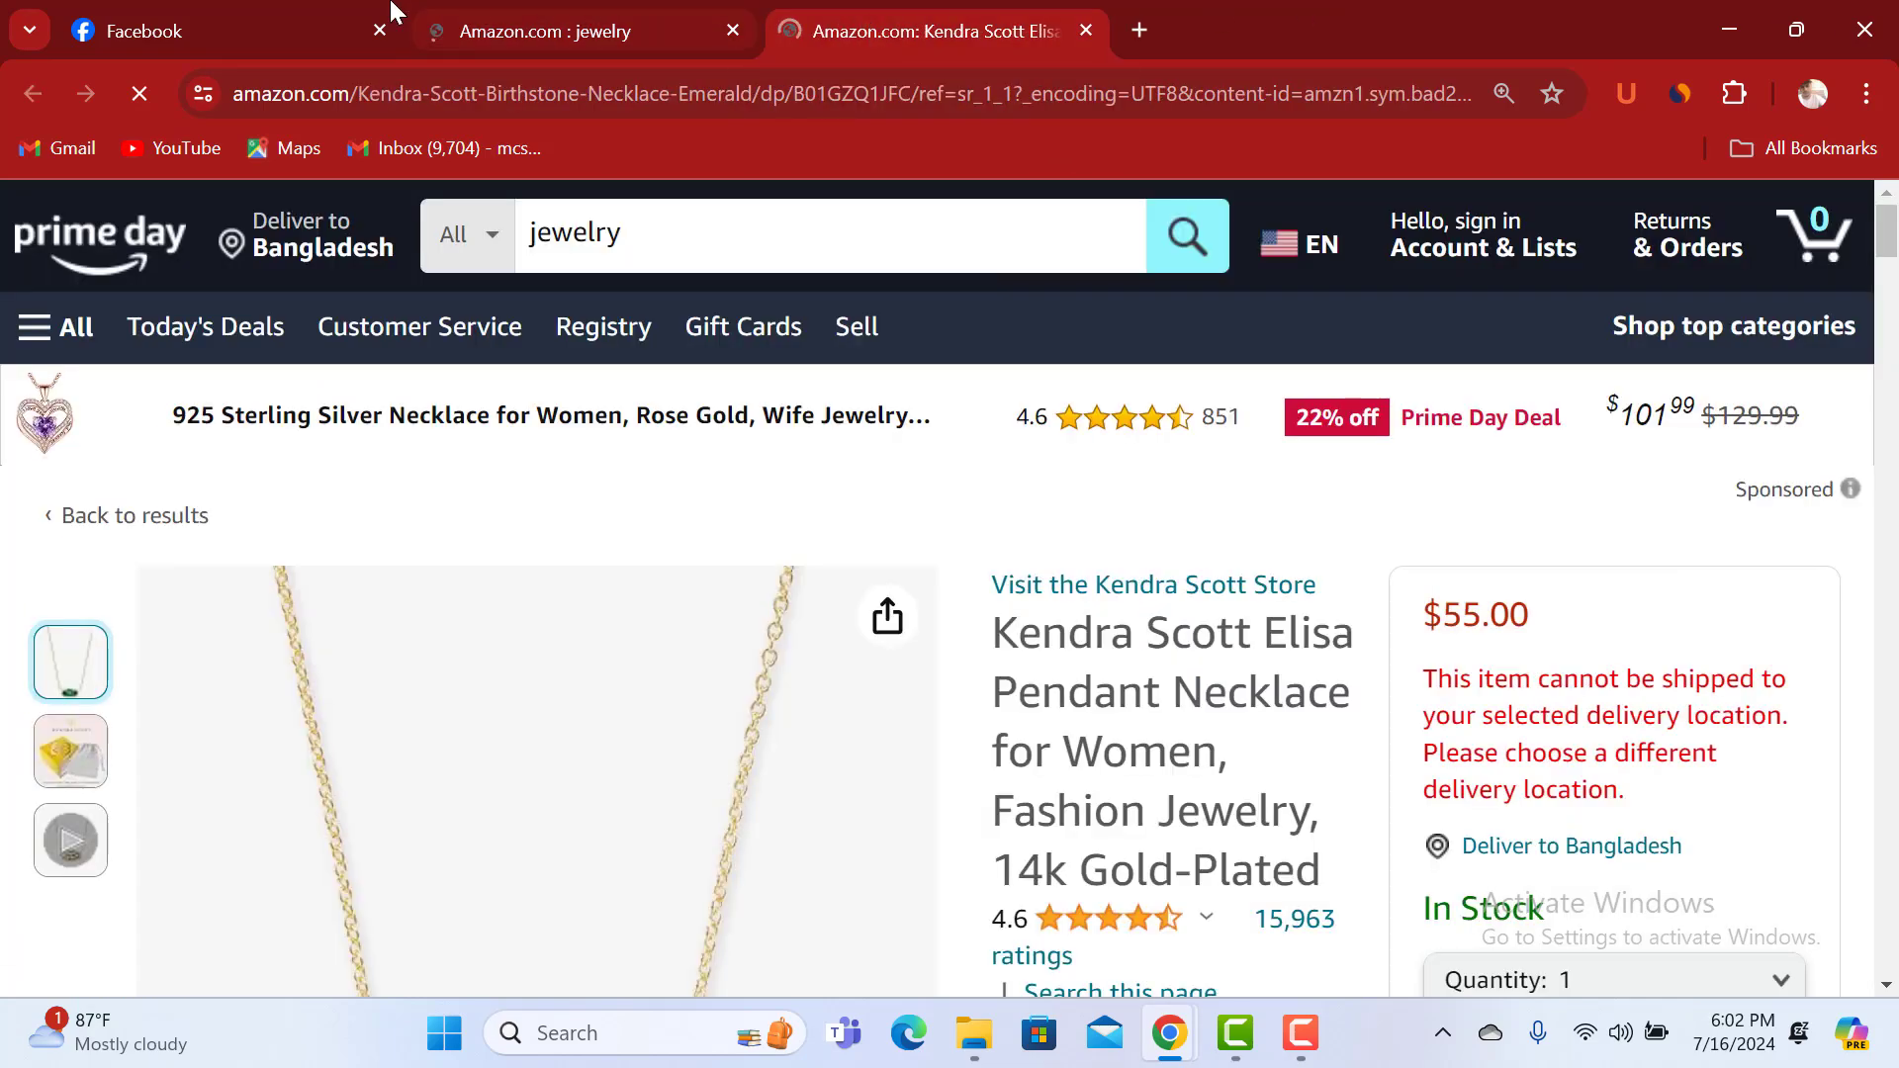
left_click(281, 25)
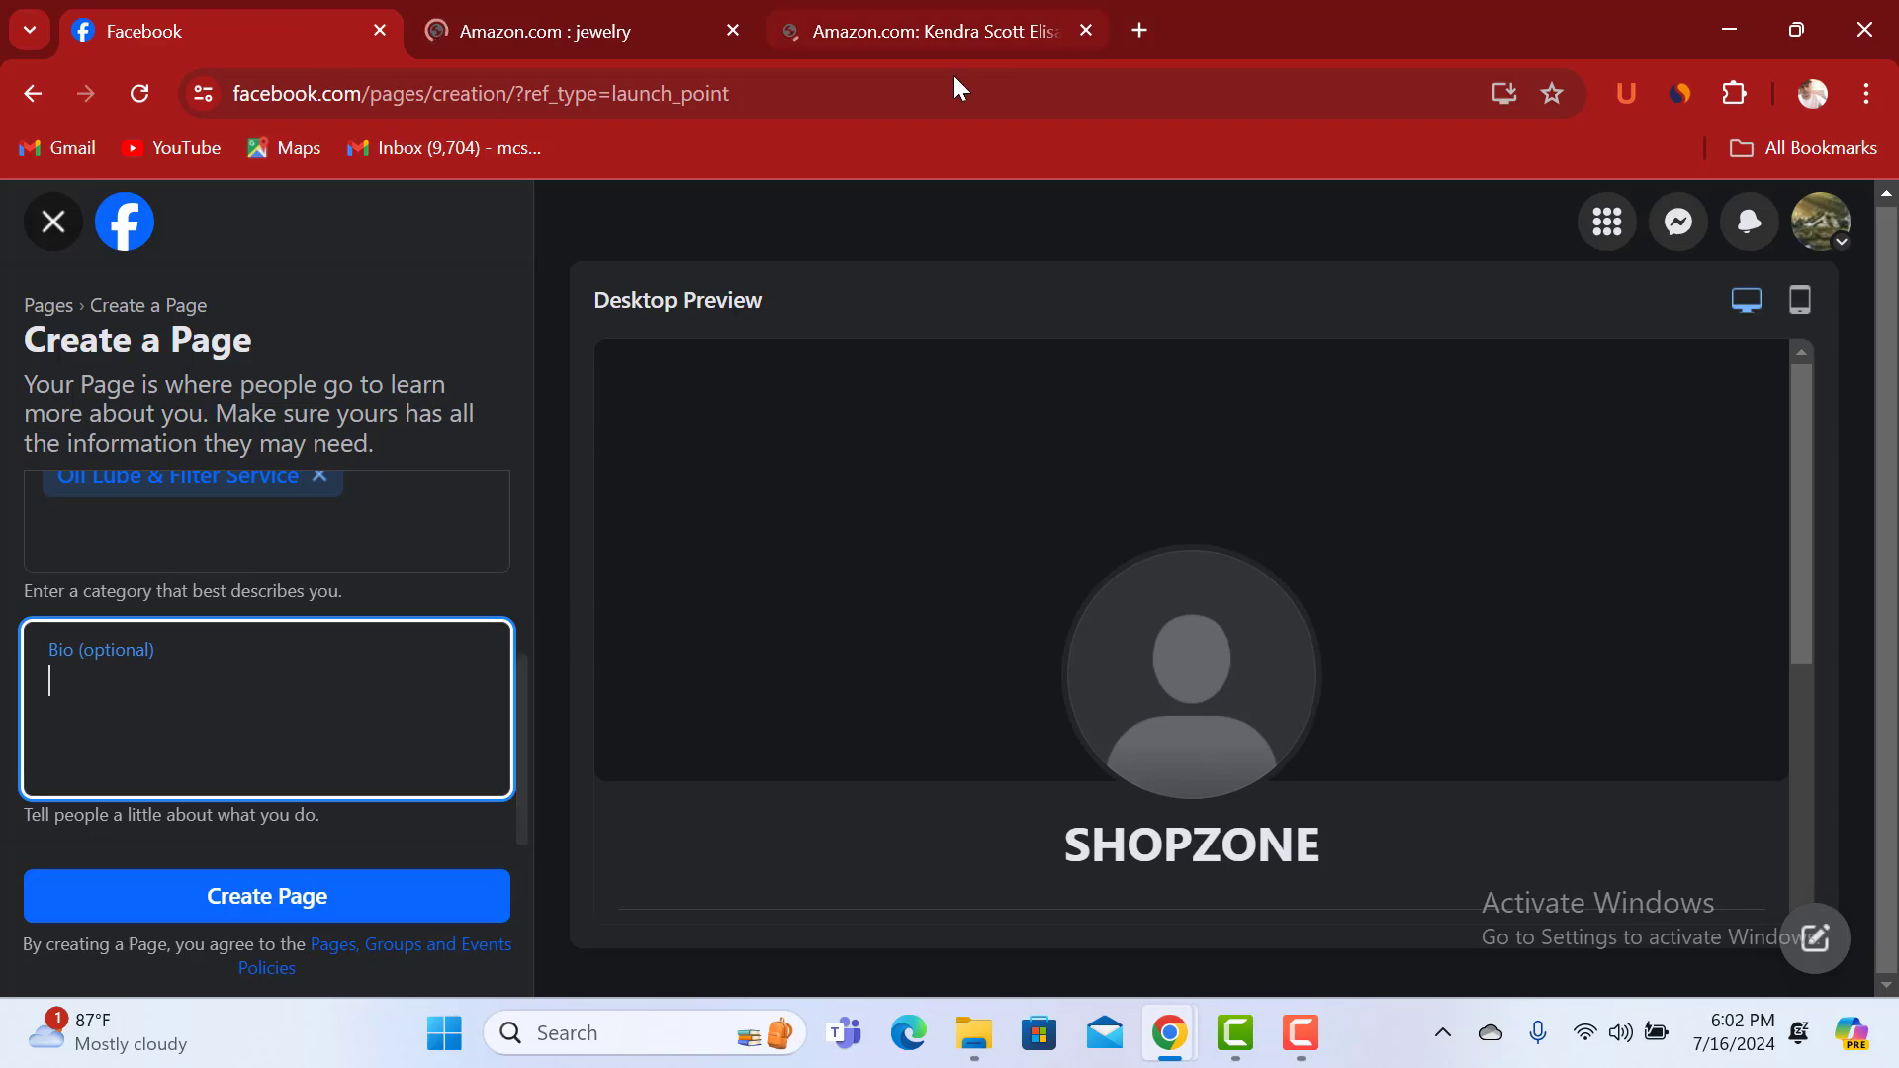
left_click(942, 31)
scroll(1096, 645, "down", 5)
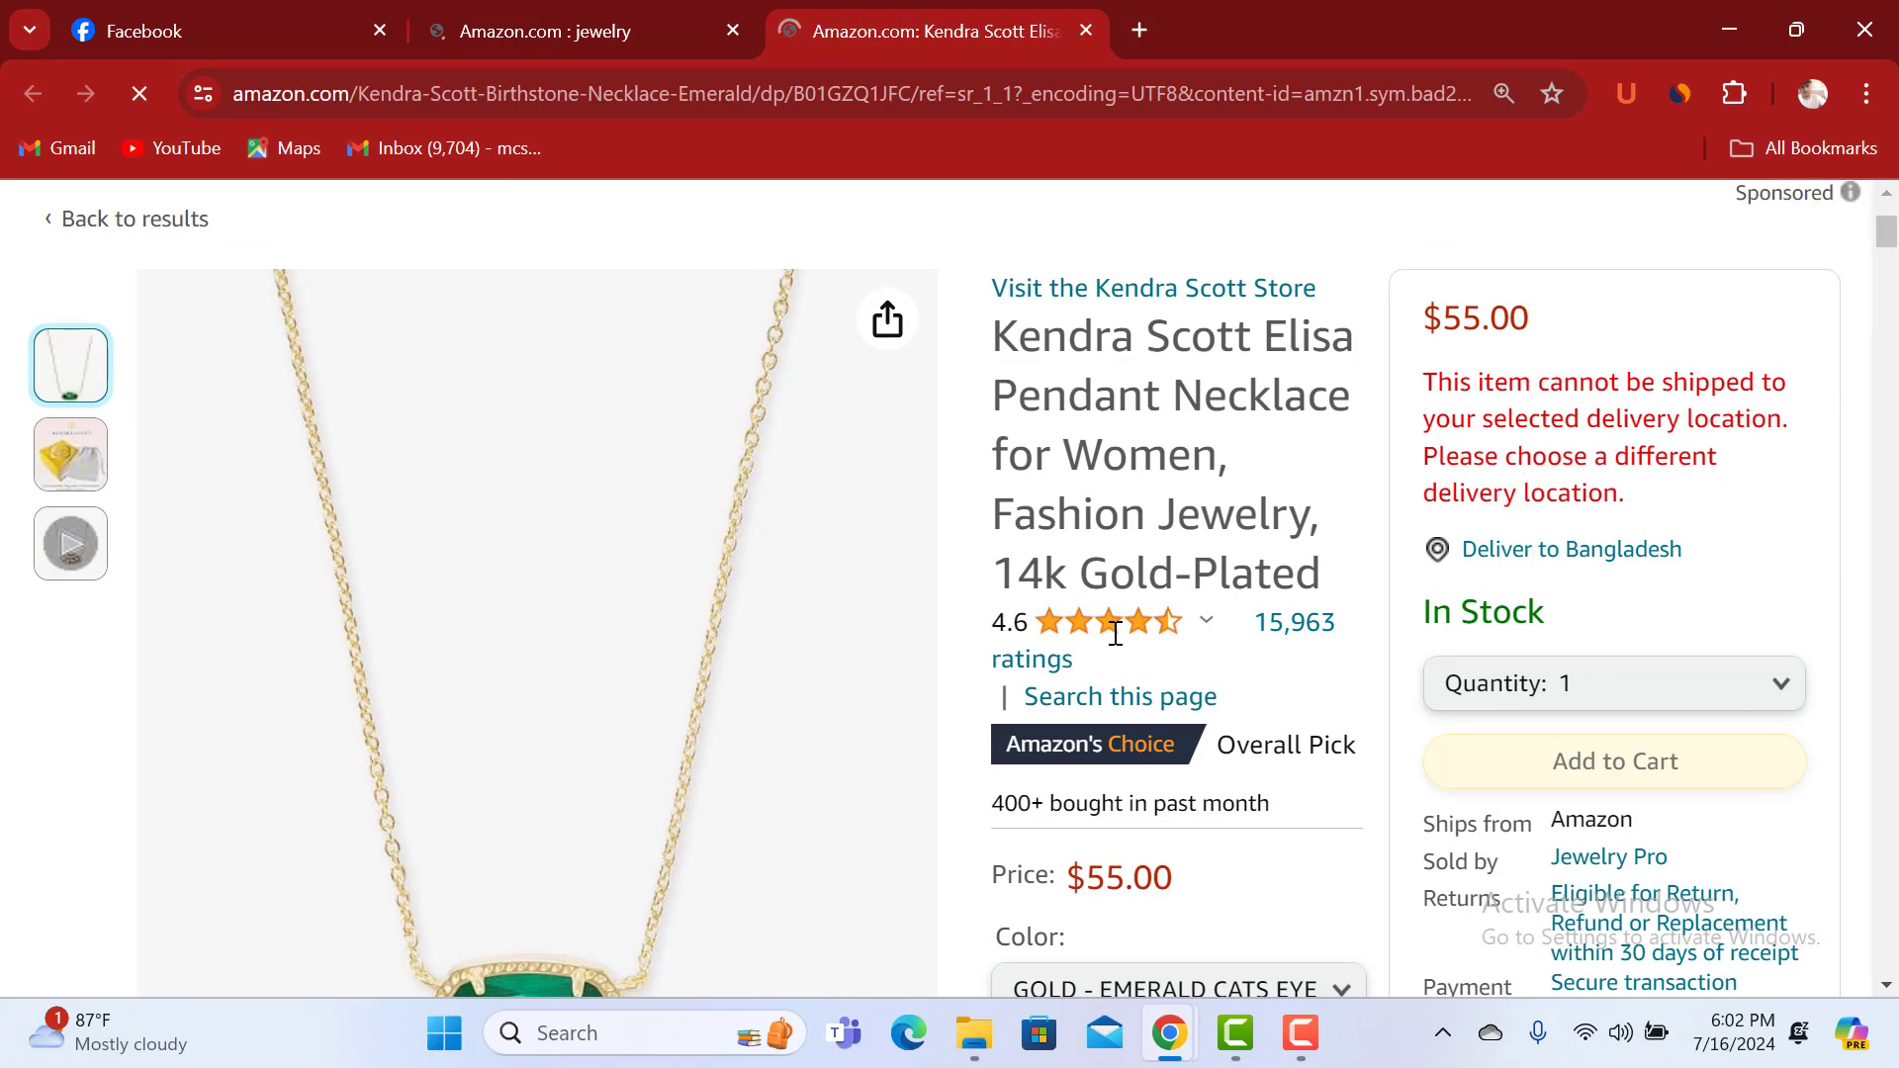
scroll(1096, 645, "down", 4)
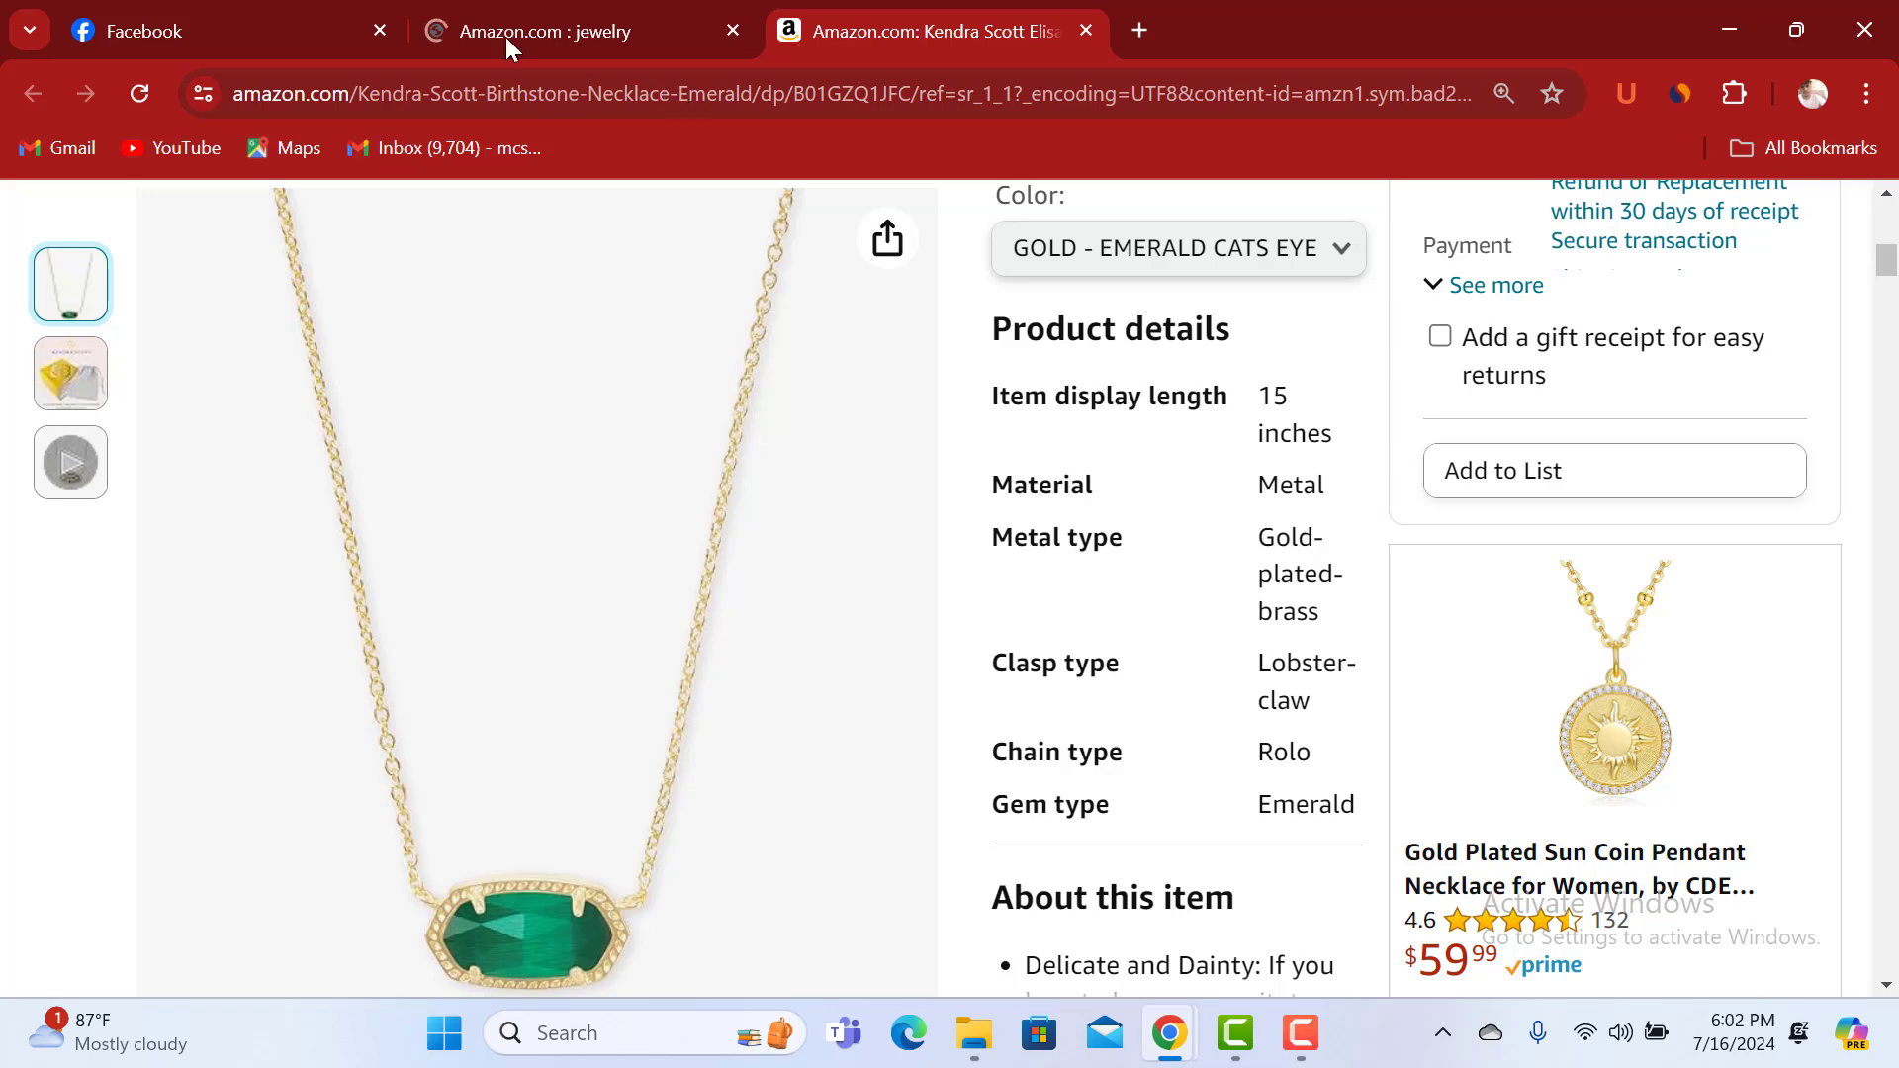
Paste the Shopzone company description into the Page's Bio field and end it with a period
left_click(133, 30)
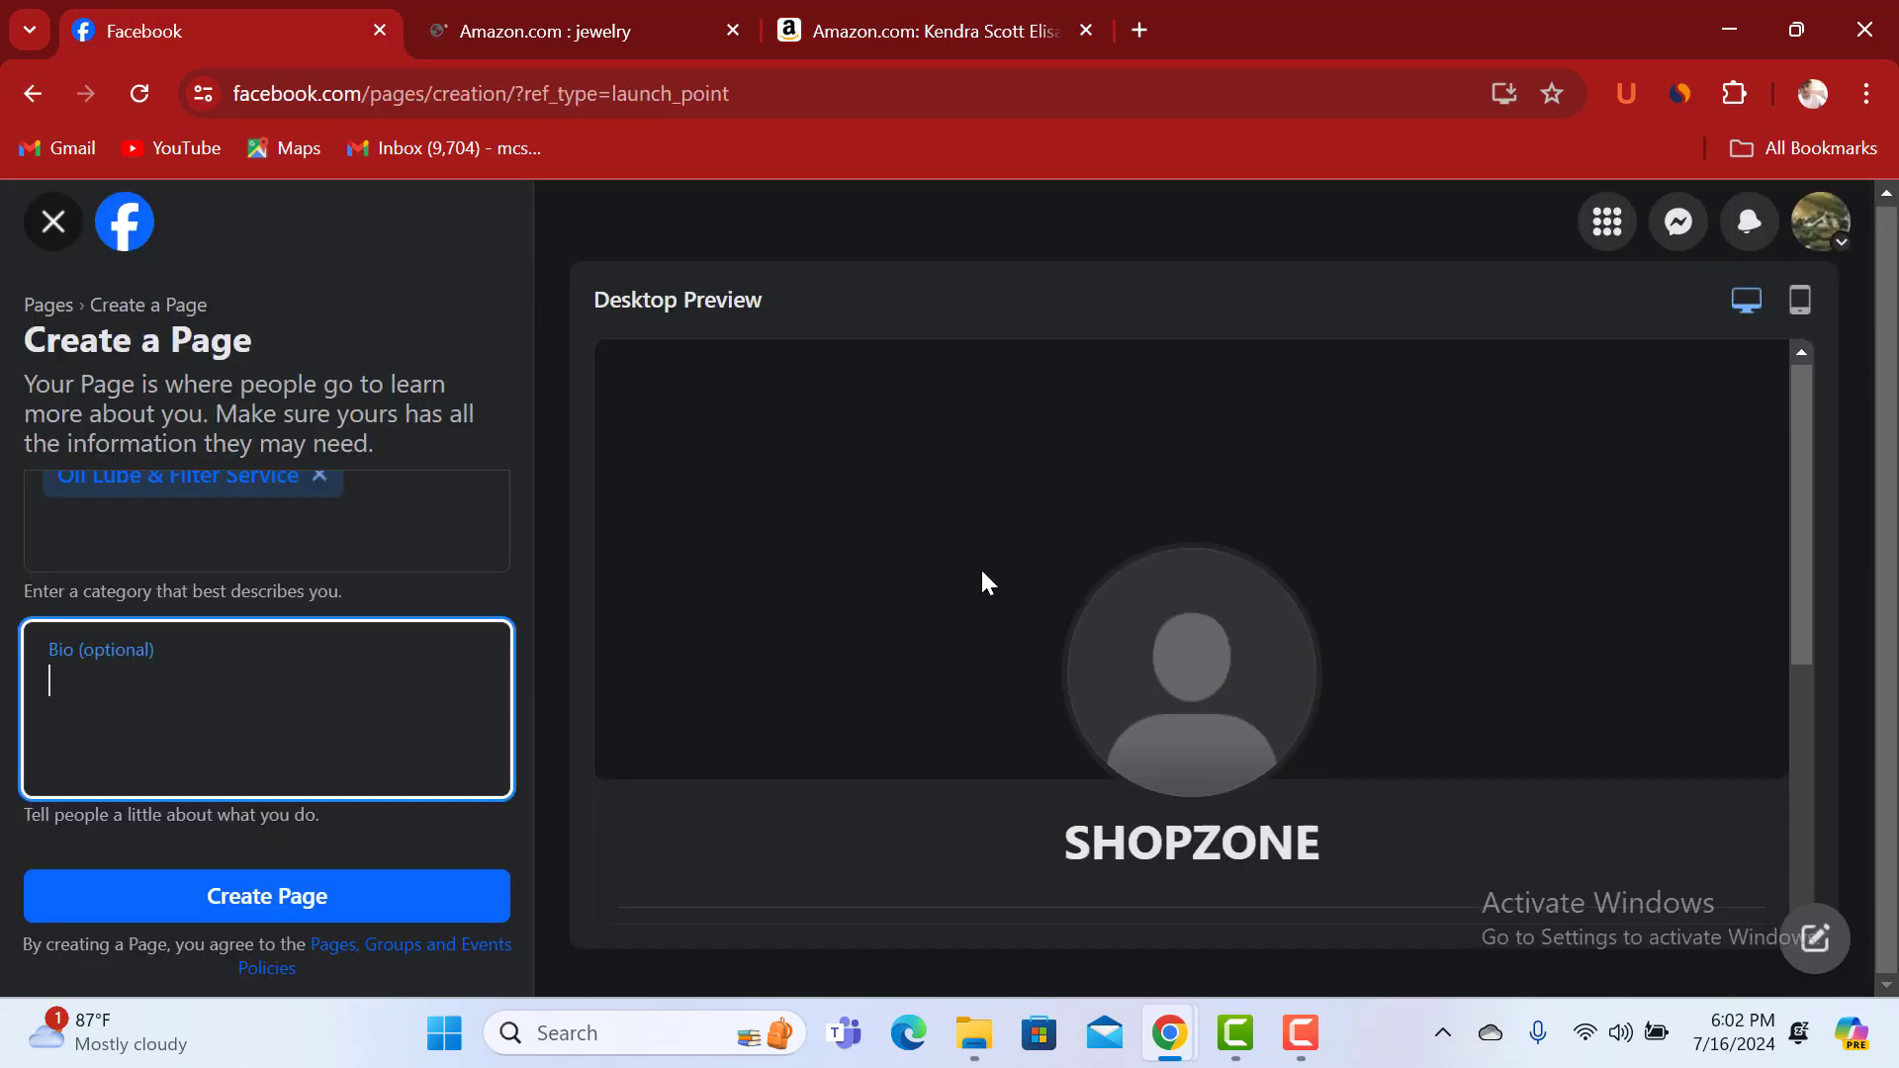
scroll(984, 574, "down", 4)
scroll(984, 578, "up", 3)
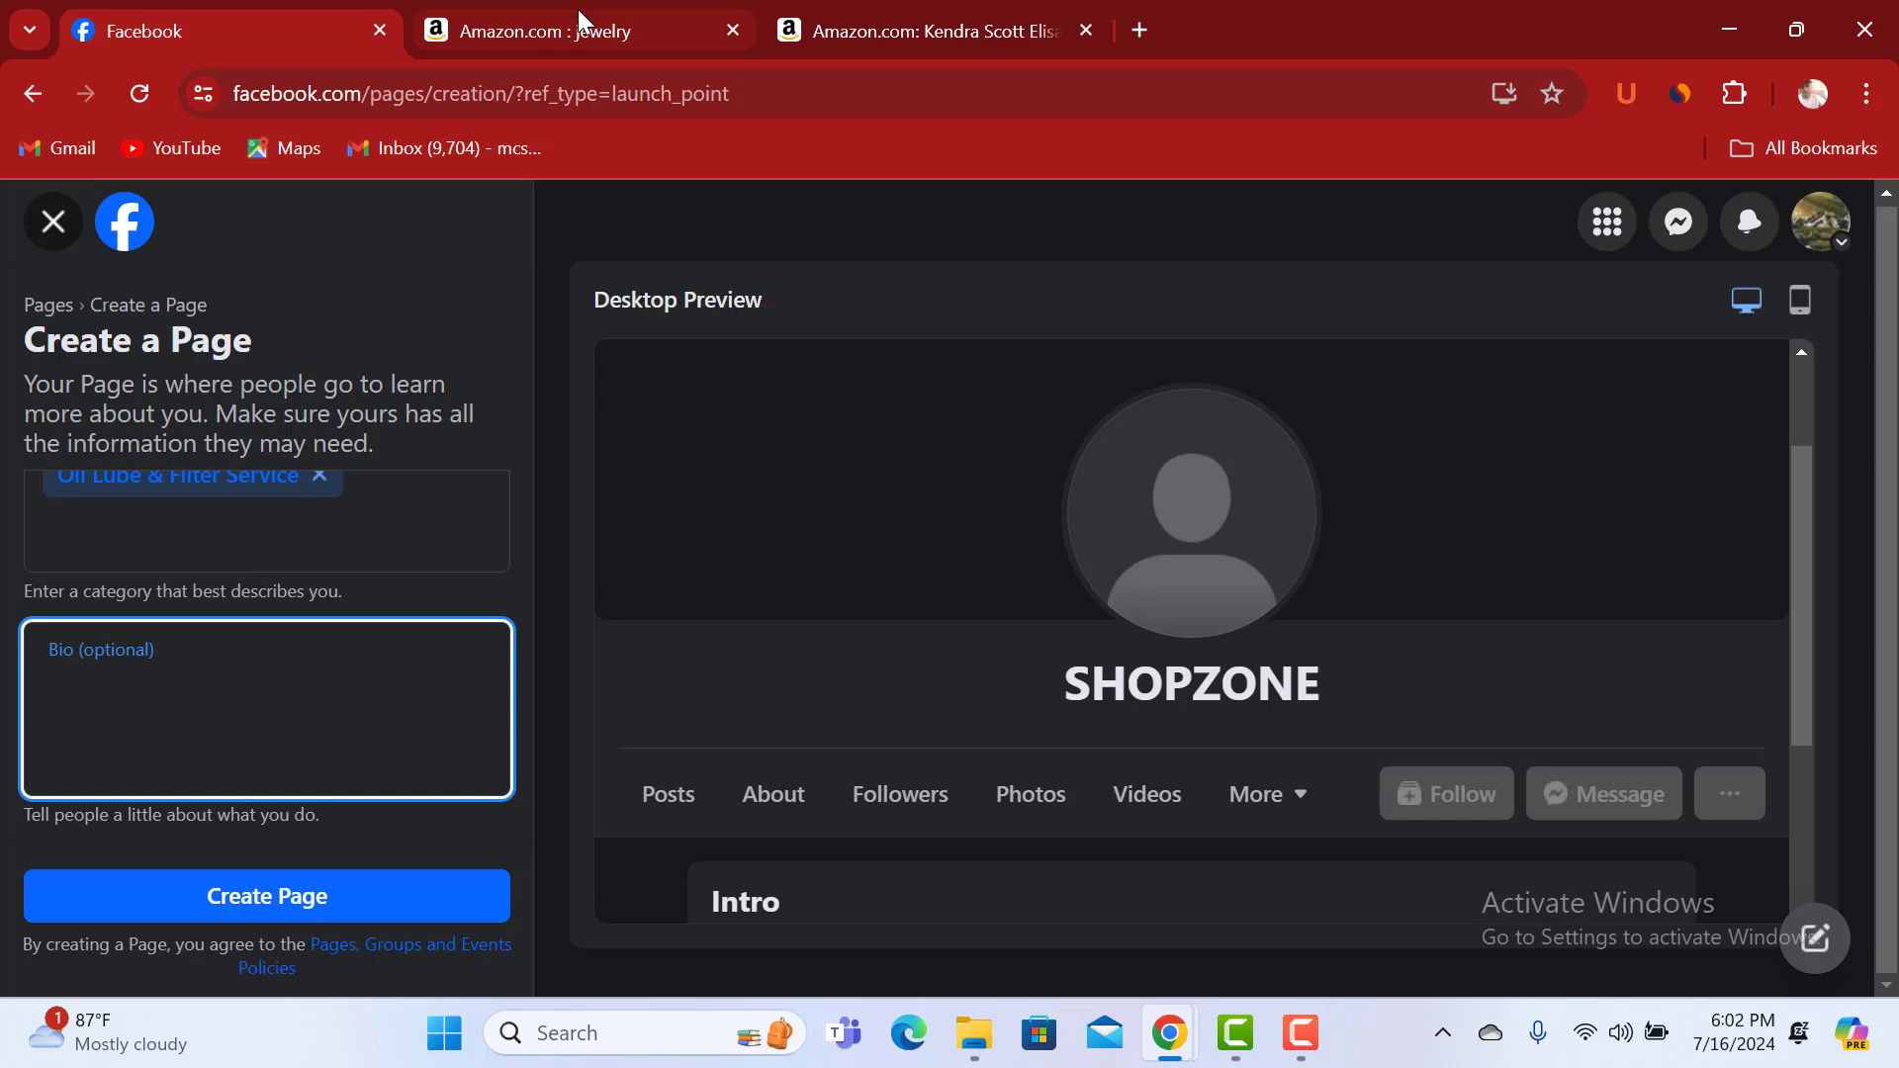
mouse_move(578, 9)
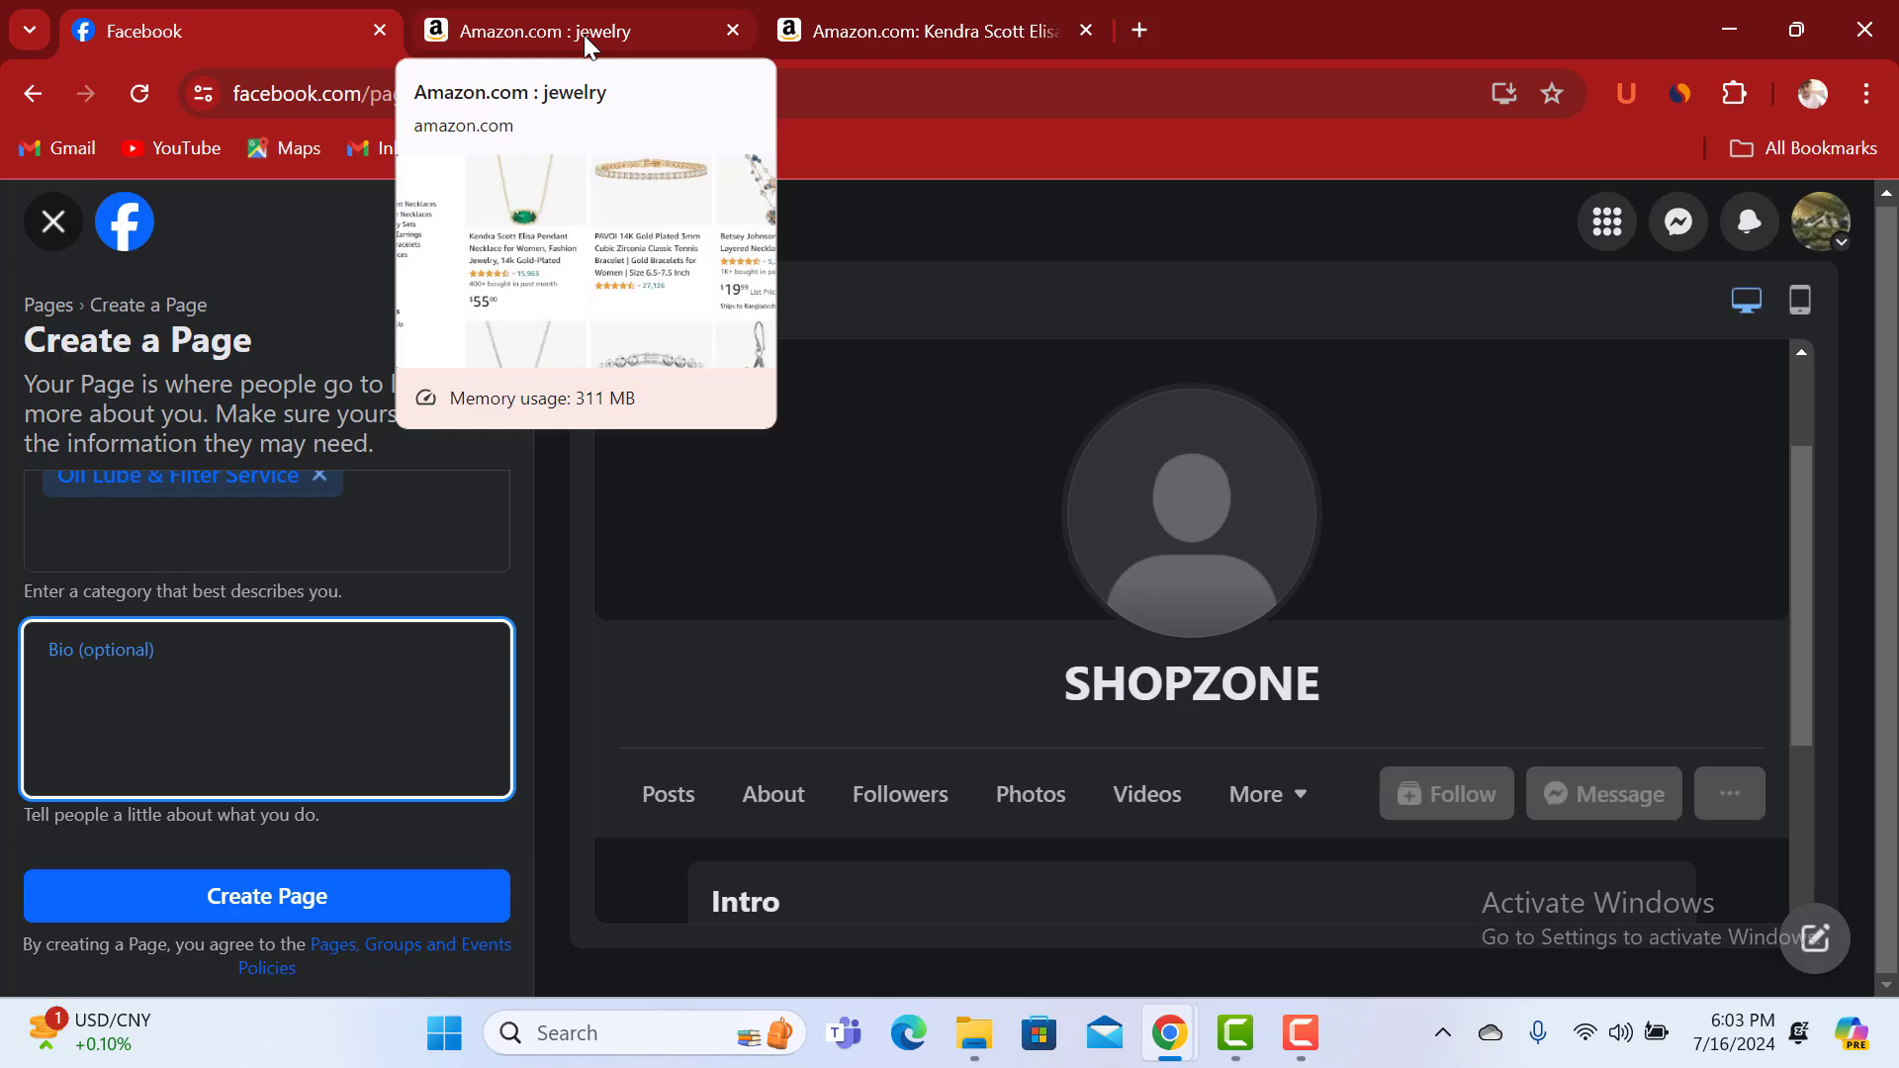
type("Shopzone, is an American multinational technology company, engaged in e-commerce, cloud computing, online advertising, digital streaming, and artificial intelligence")
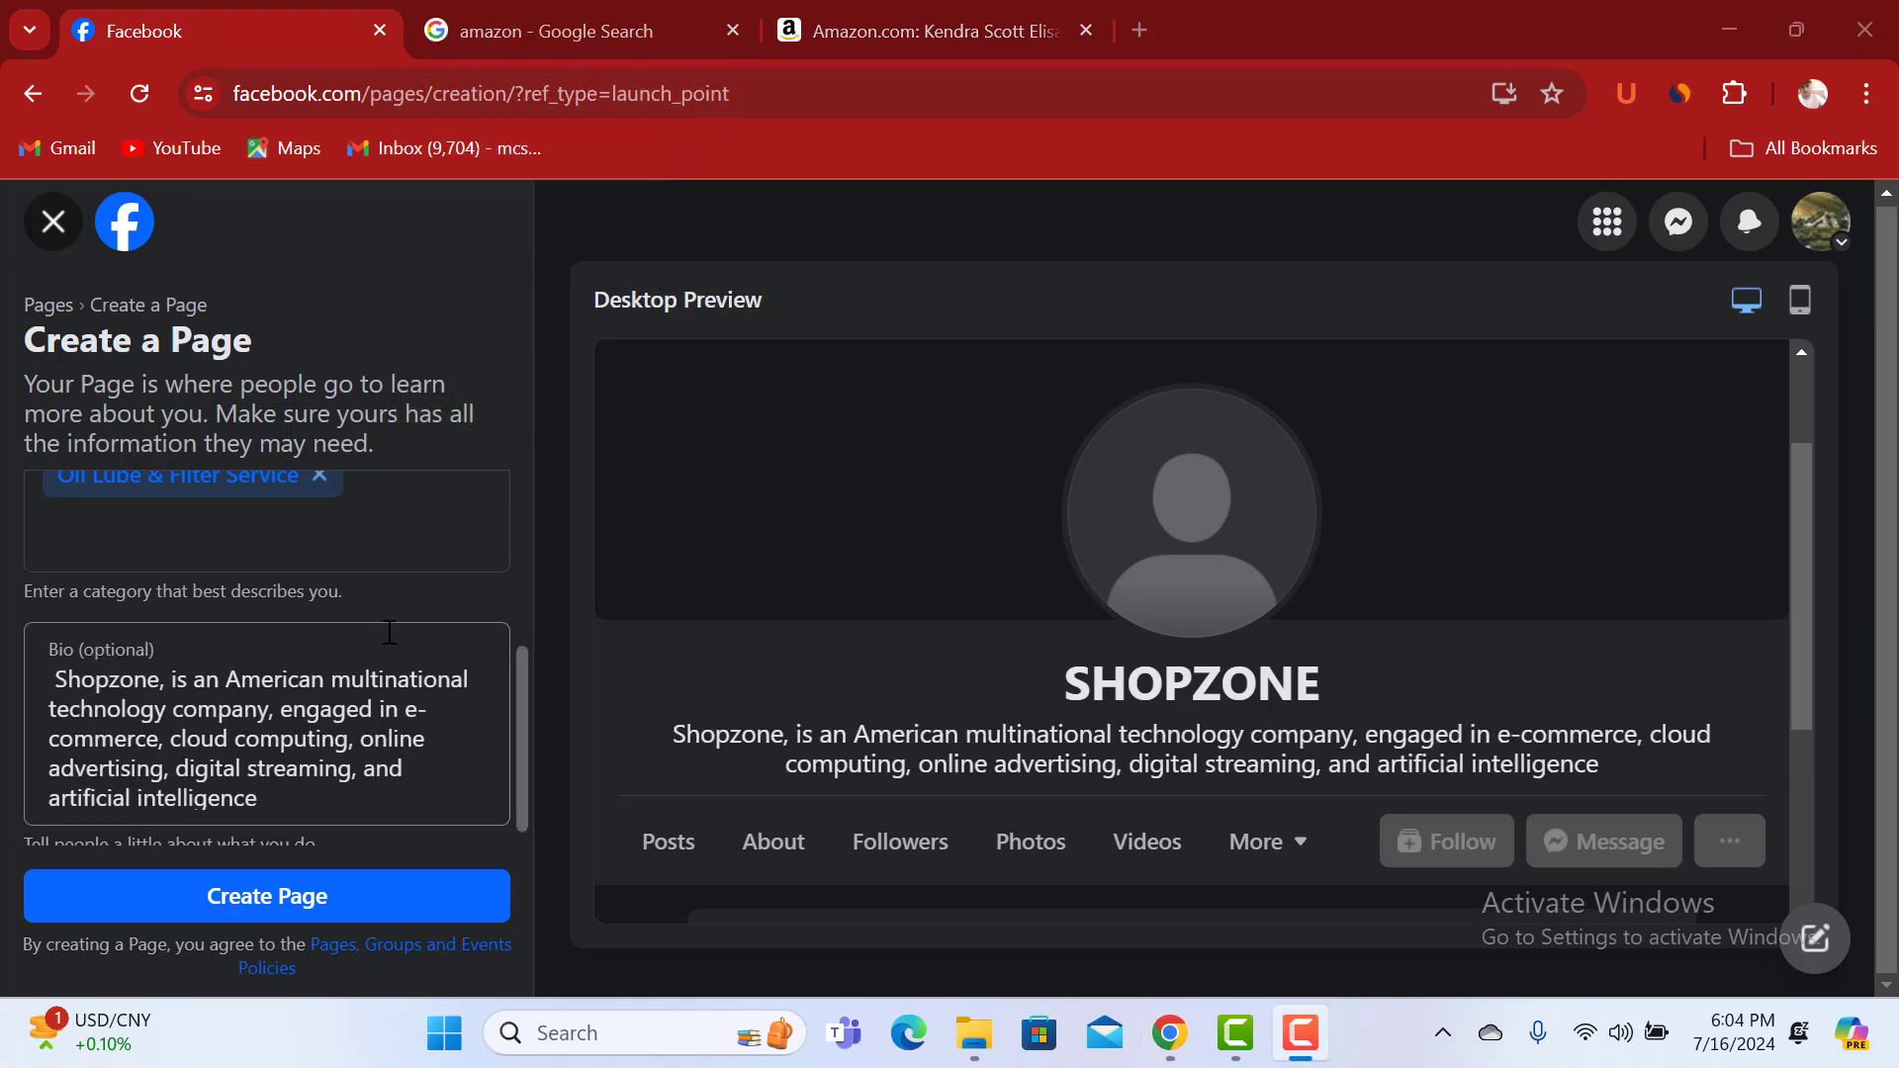
scroll(287, 762, "down", 1)
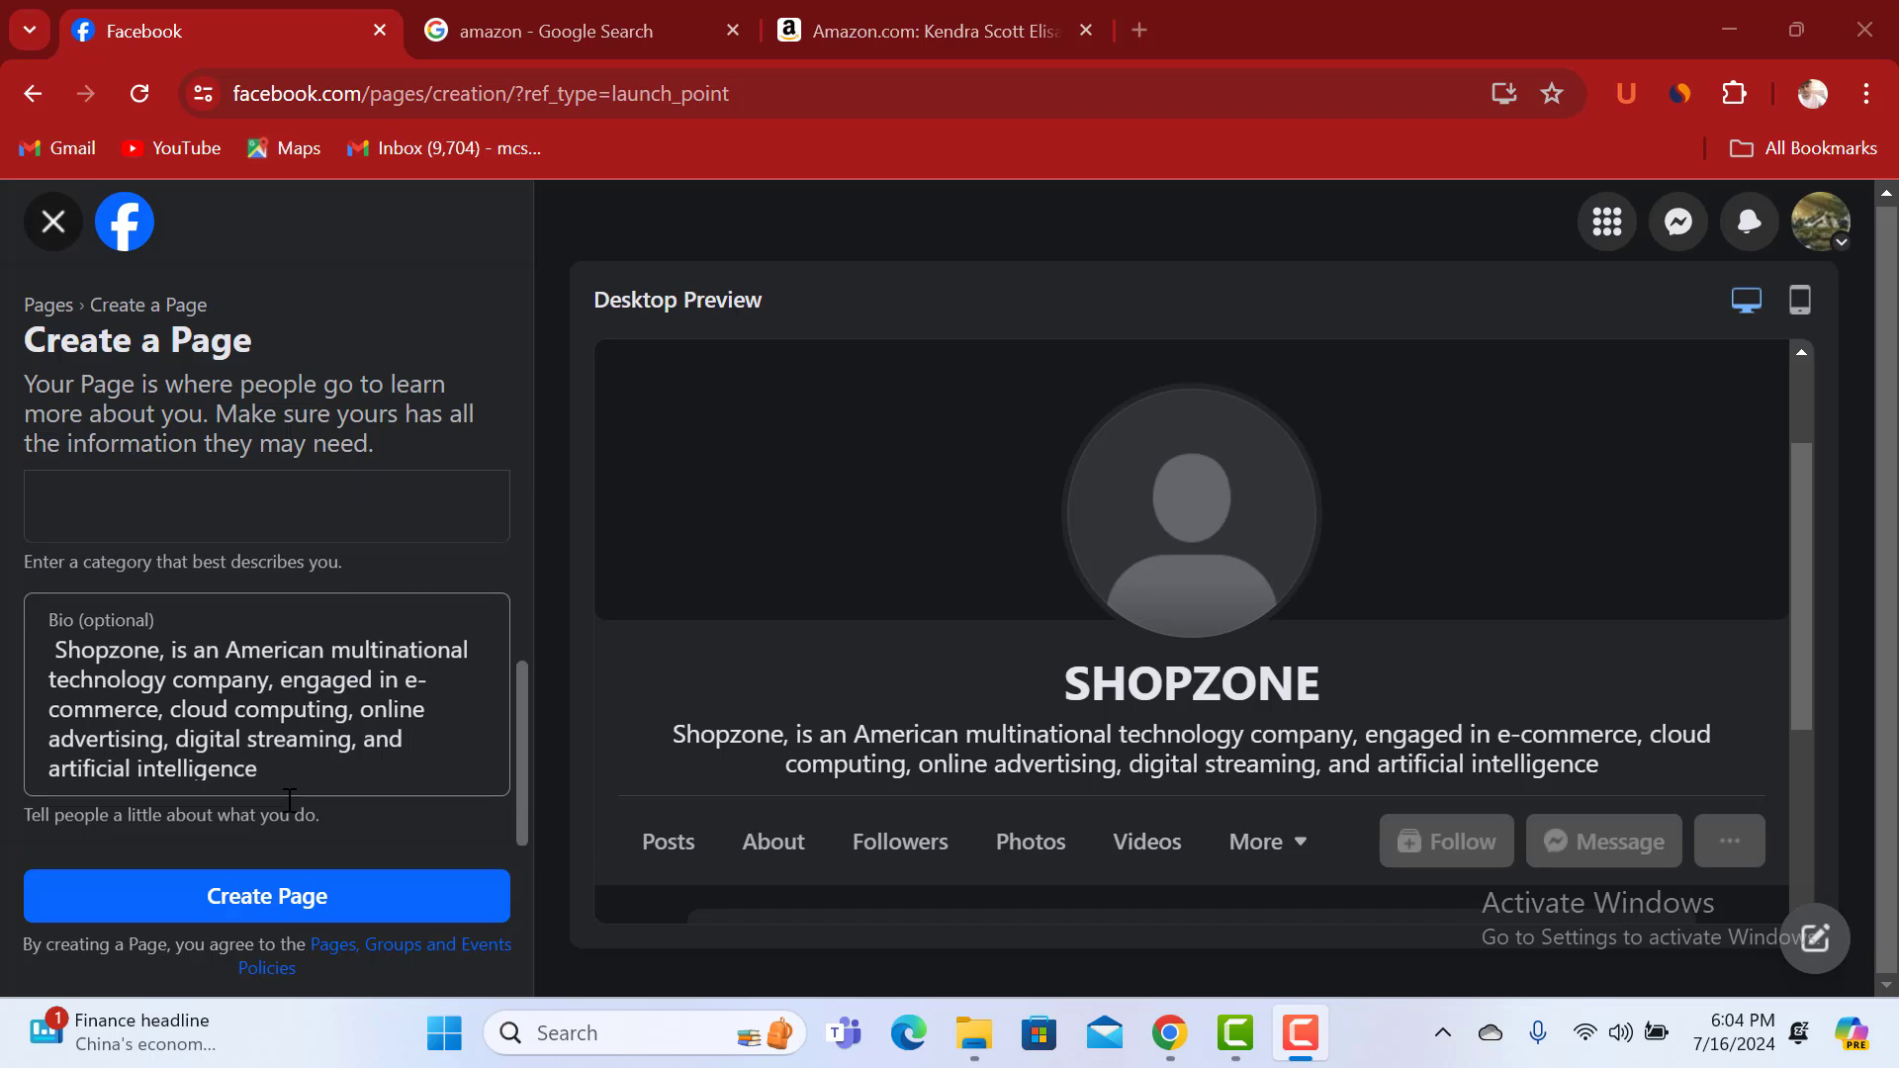
left_click(276, 770)
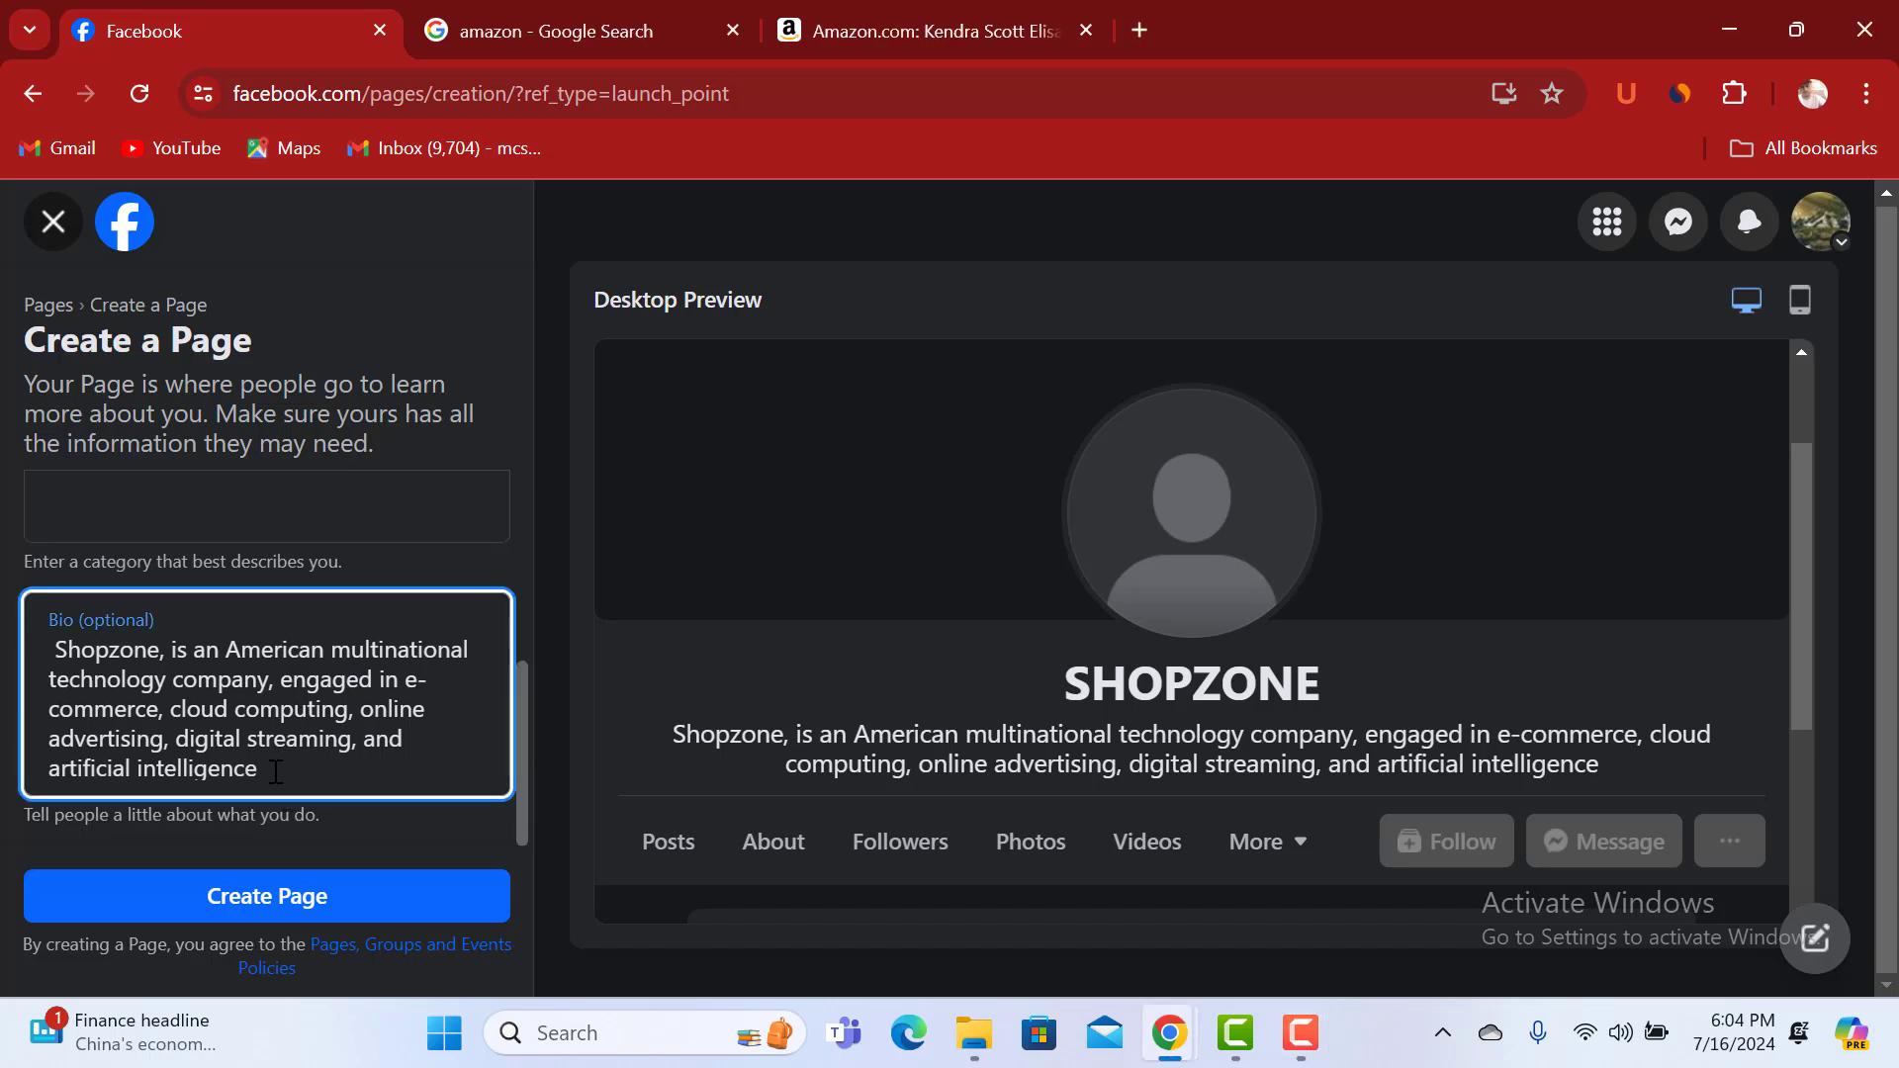
type(".")
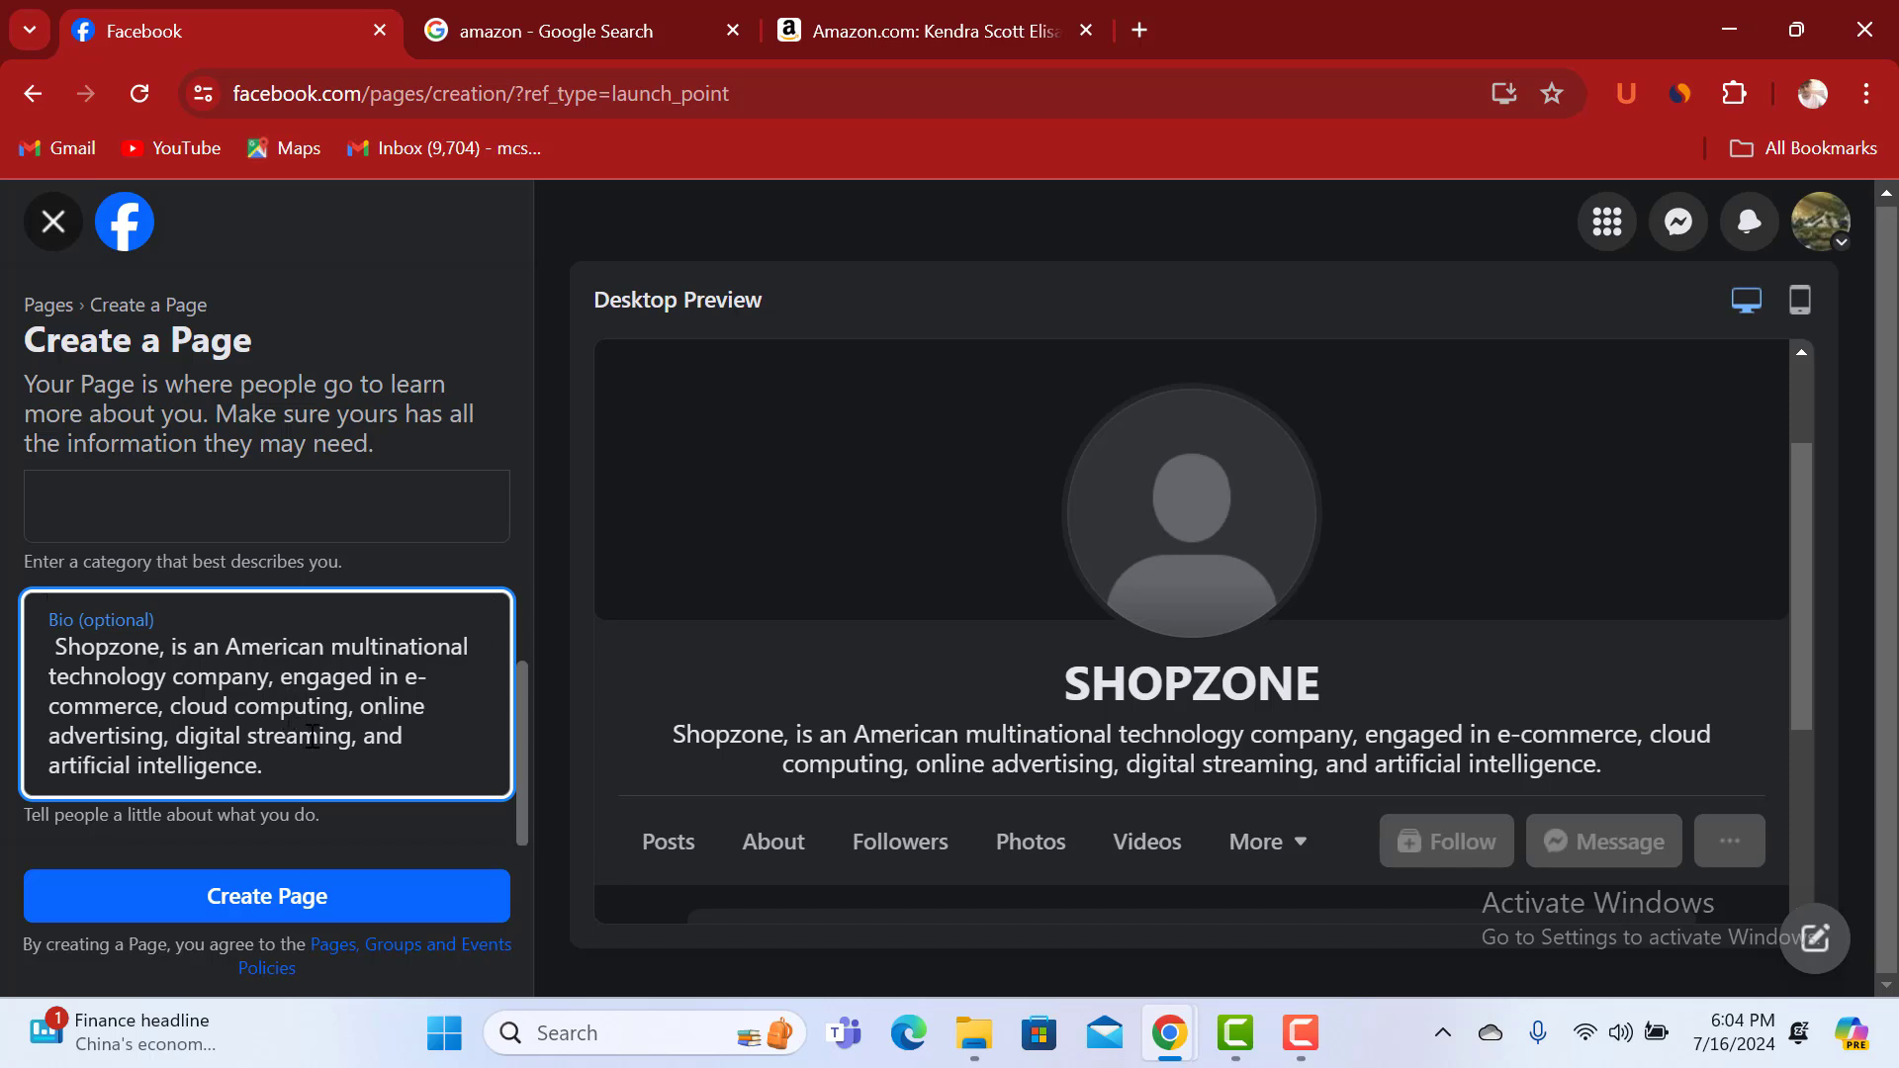
Try to create the Page
scroll(268, 537, "up", 3)
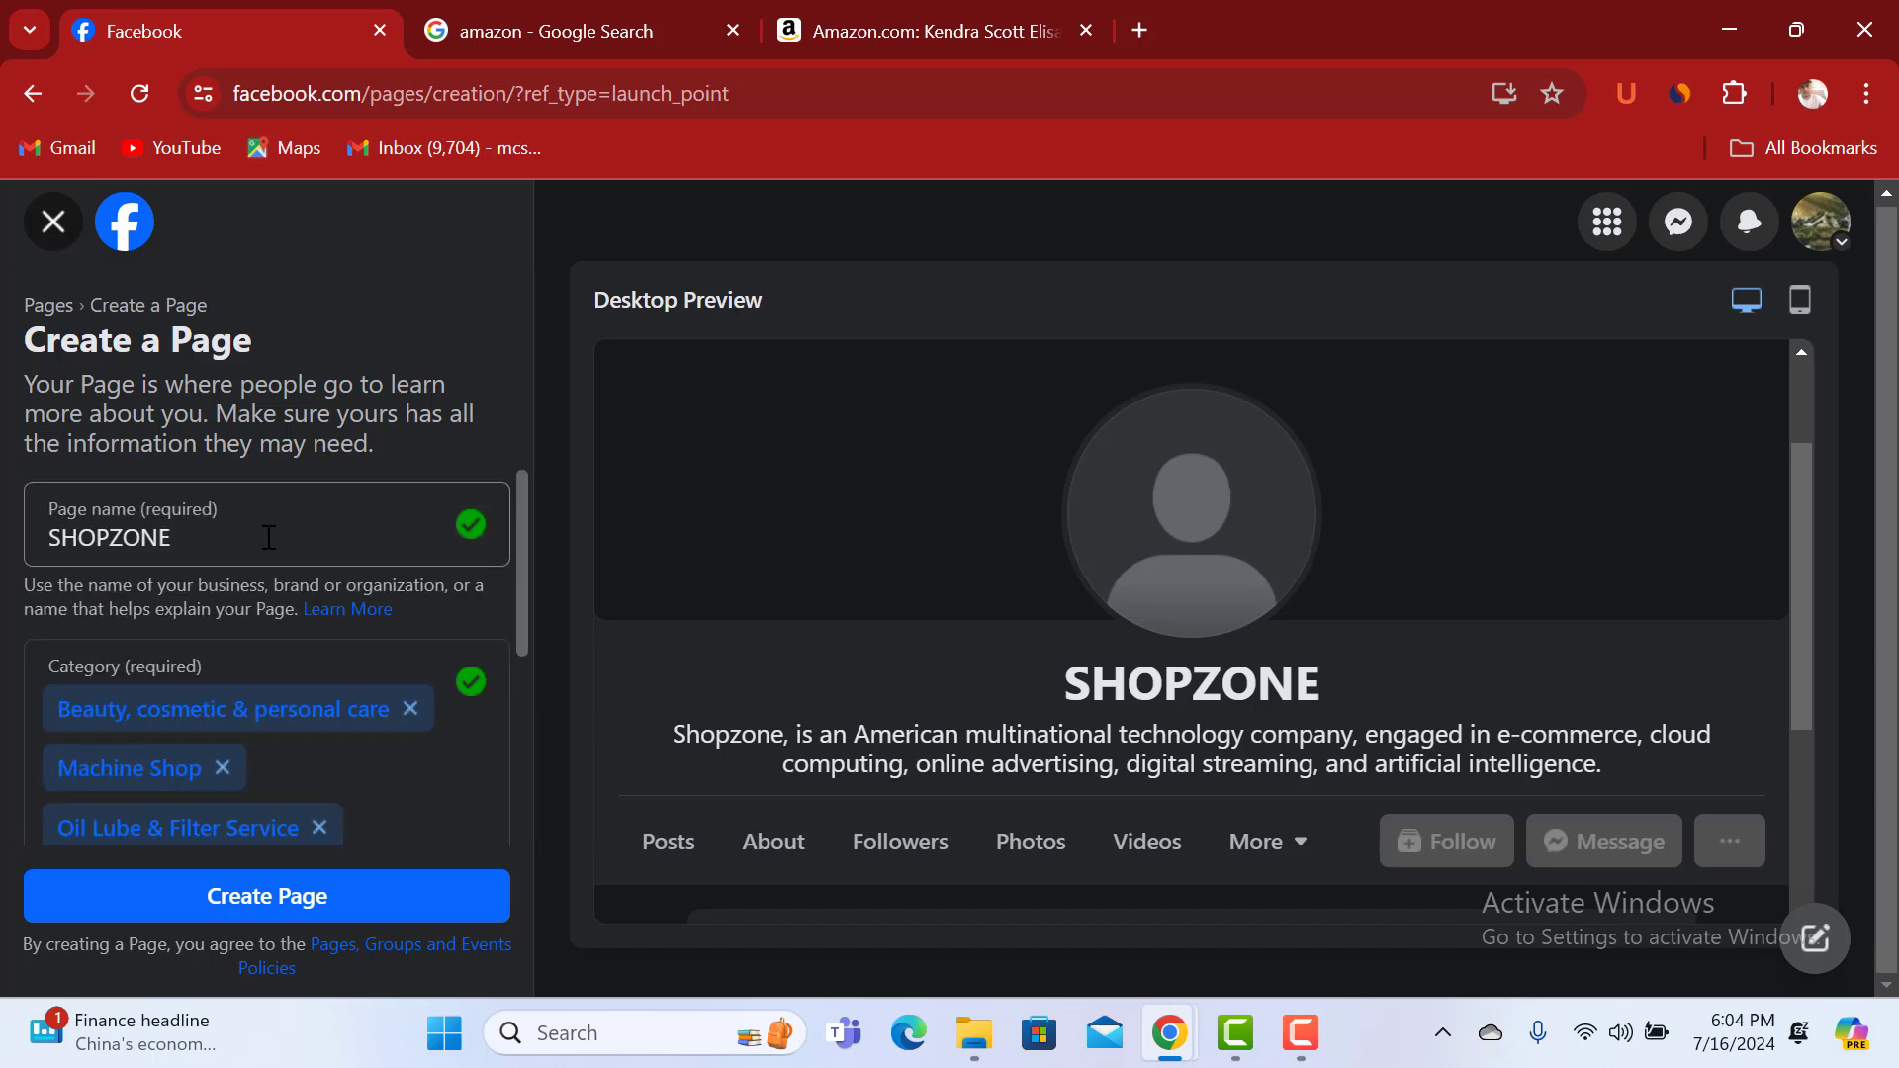
scroll(268, 537, "down", 3)
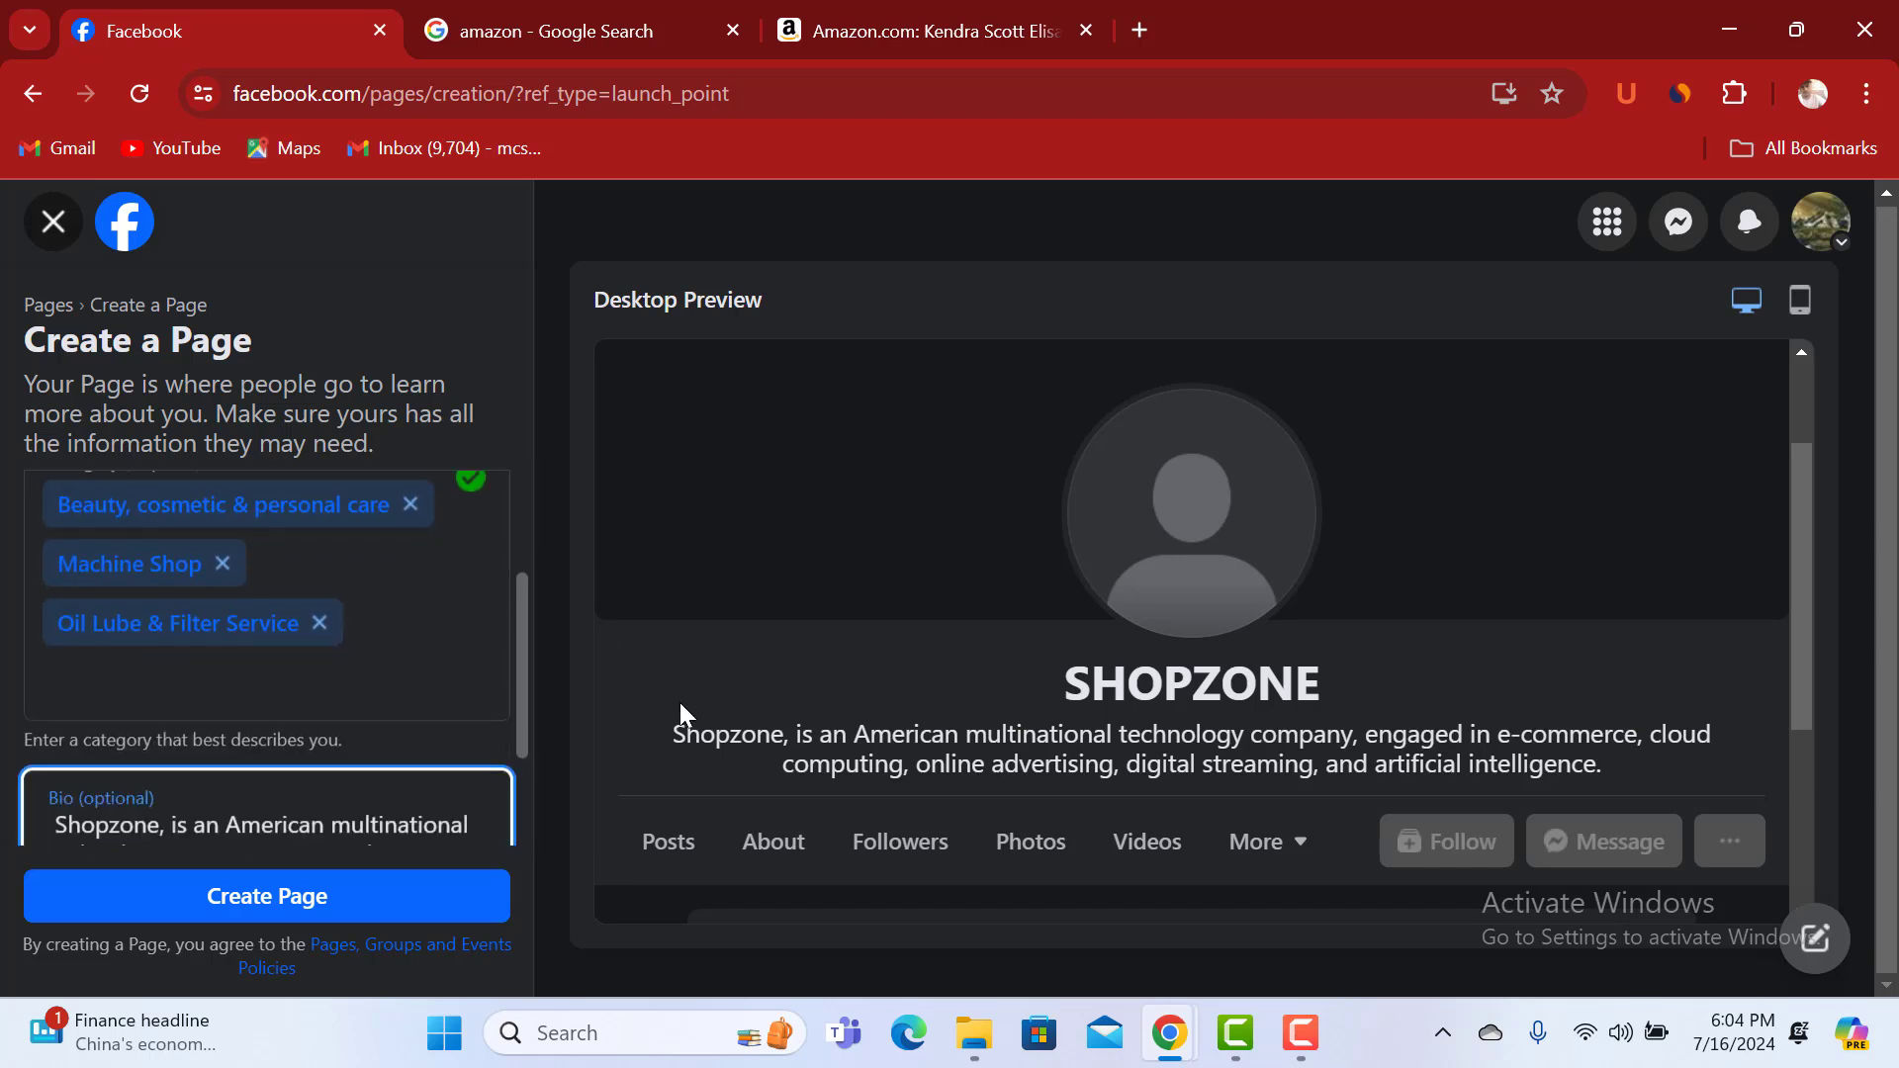
left_click(212, 902)
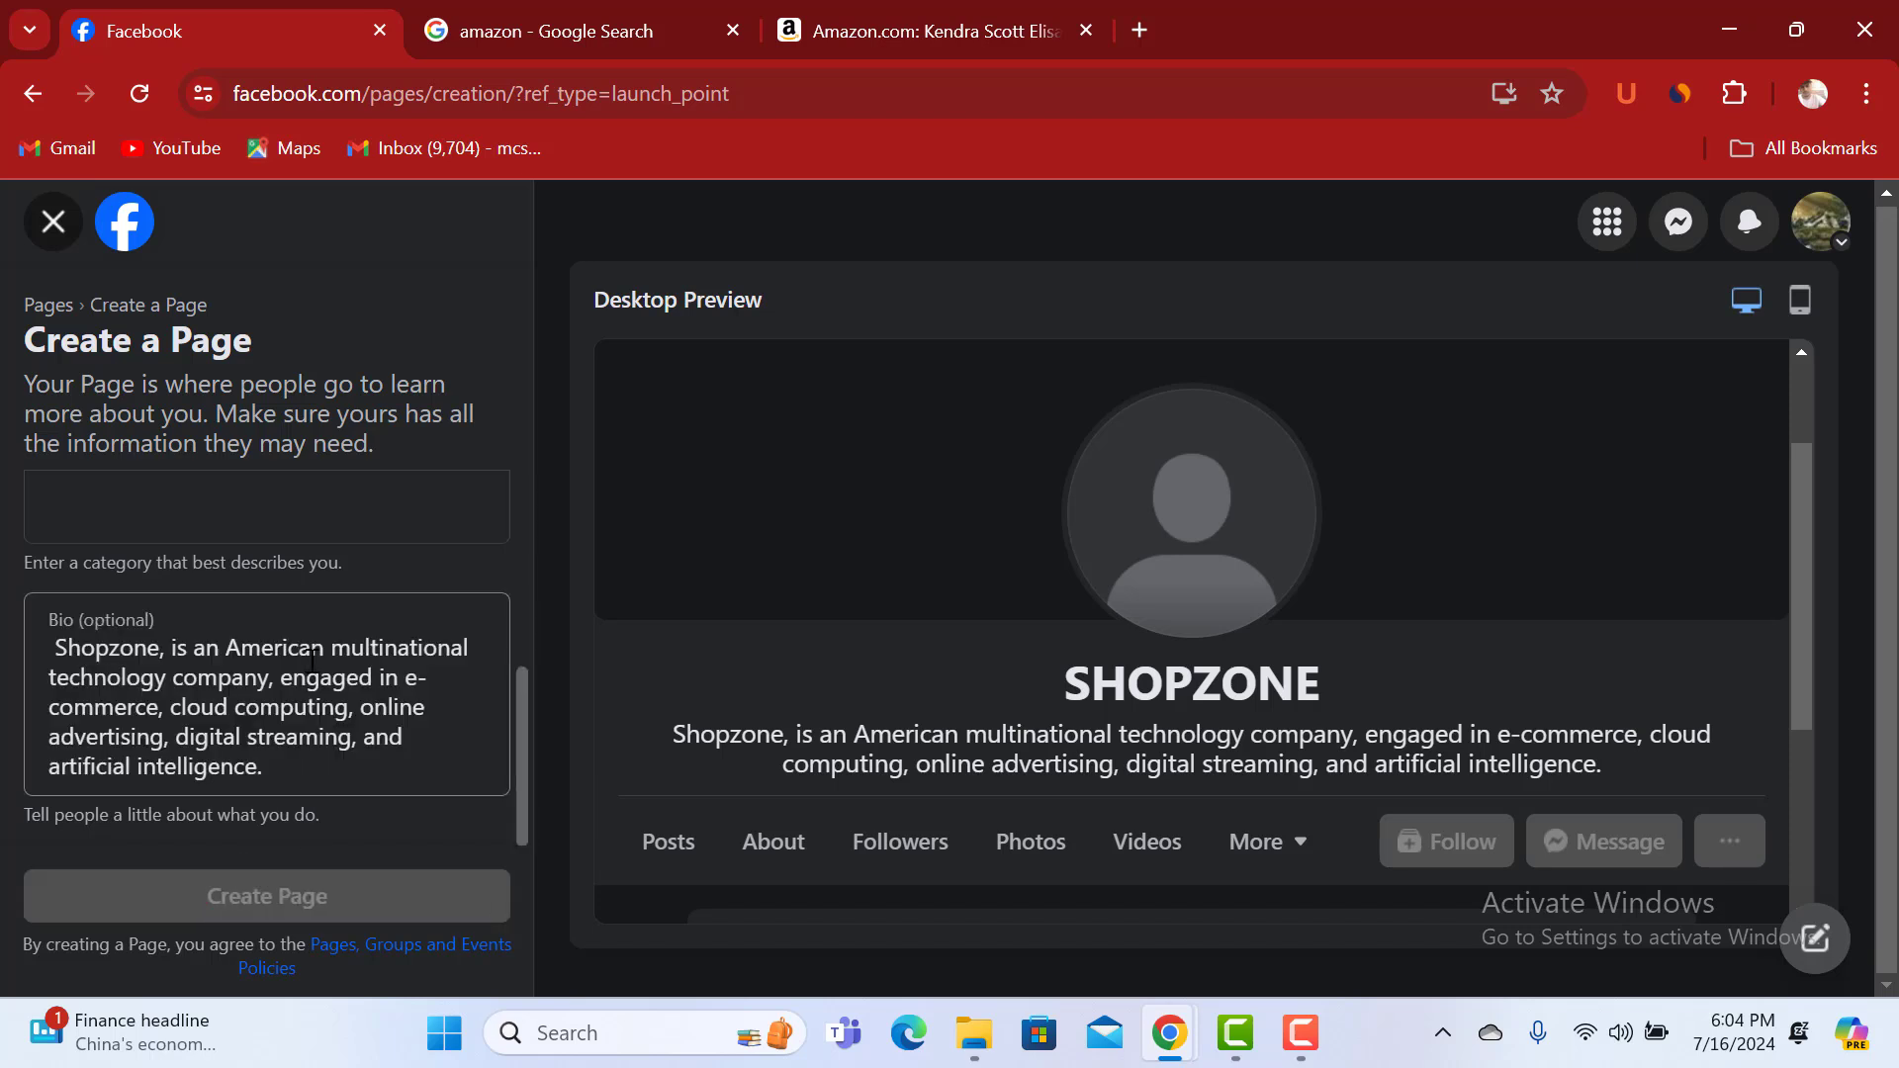
Append 1234 to the Page name and try creating the Page again
scroll(238, 701, "up", 2)
scroll(241, 711, "down", 3)
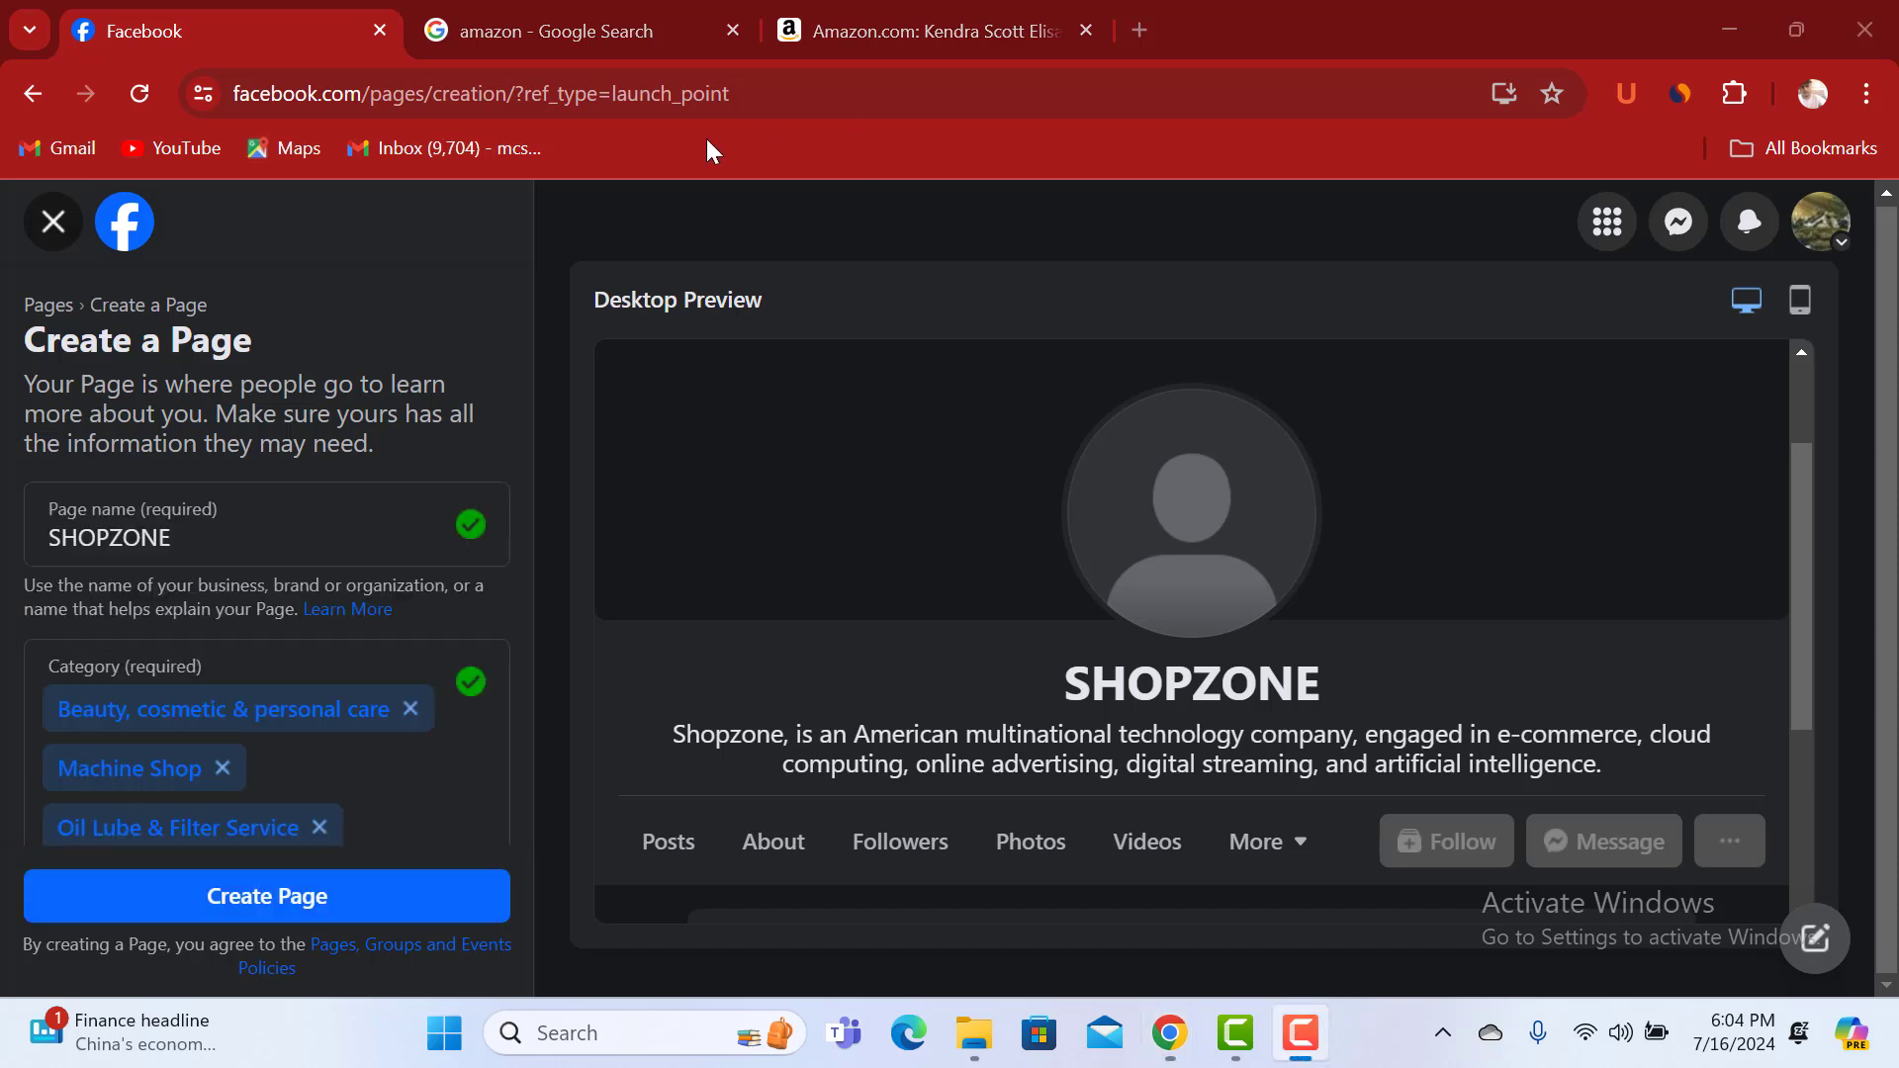
left_click(230, 541)
type("123")
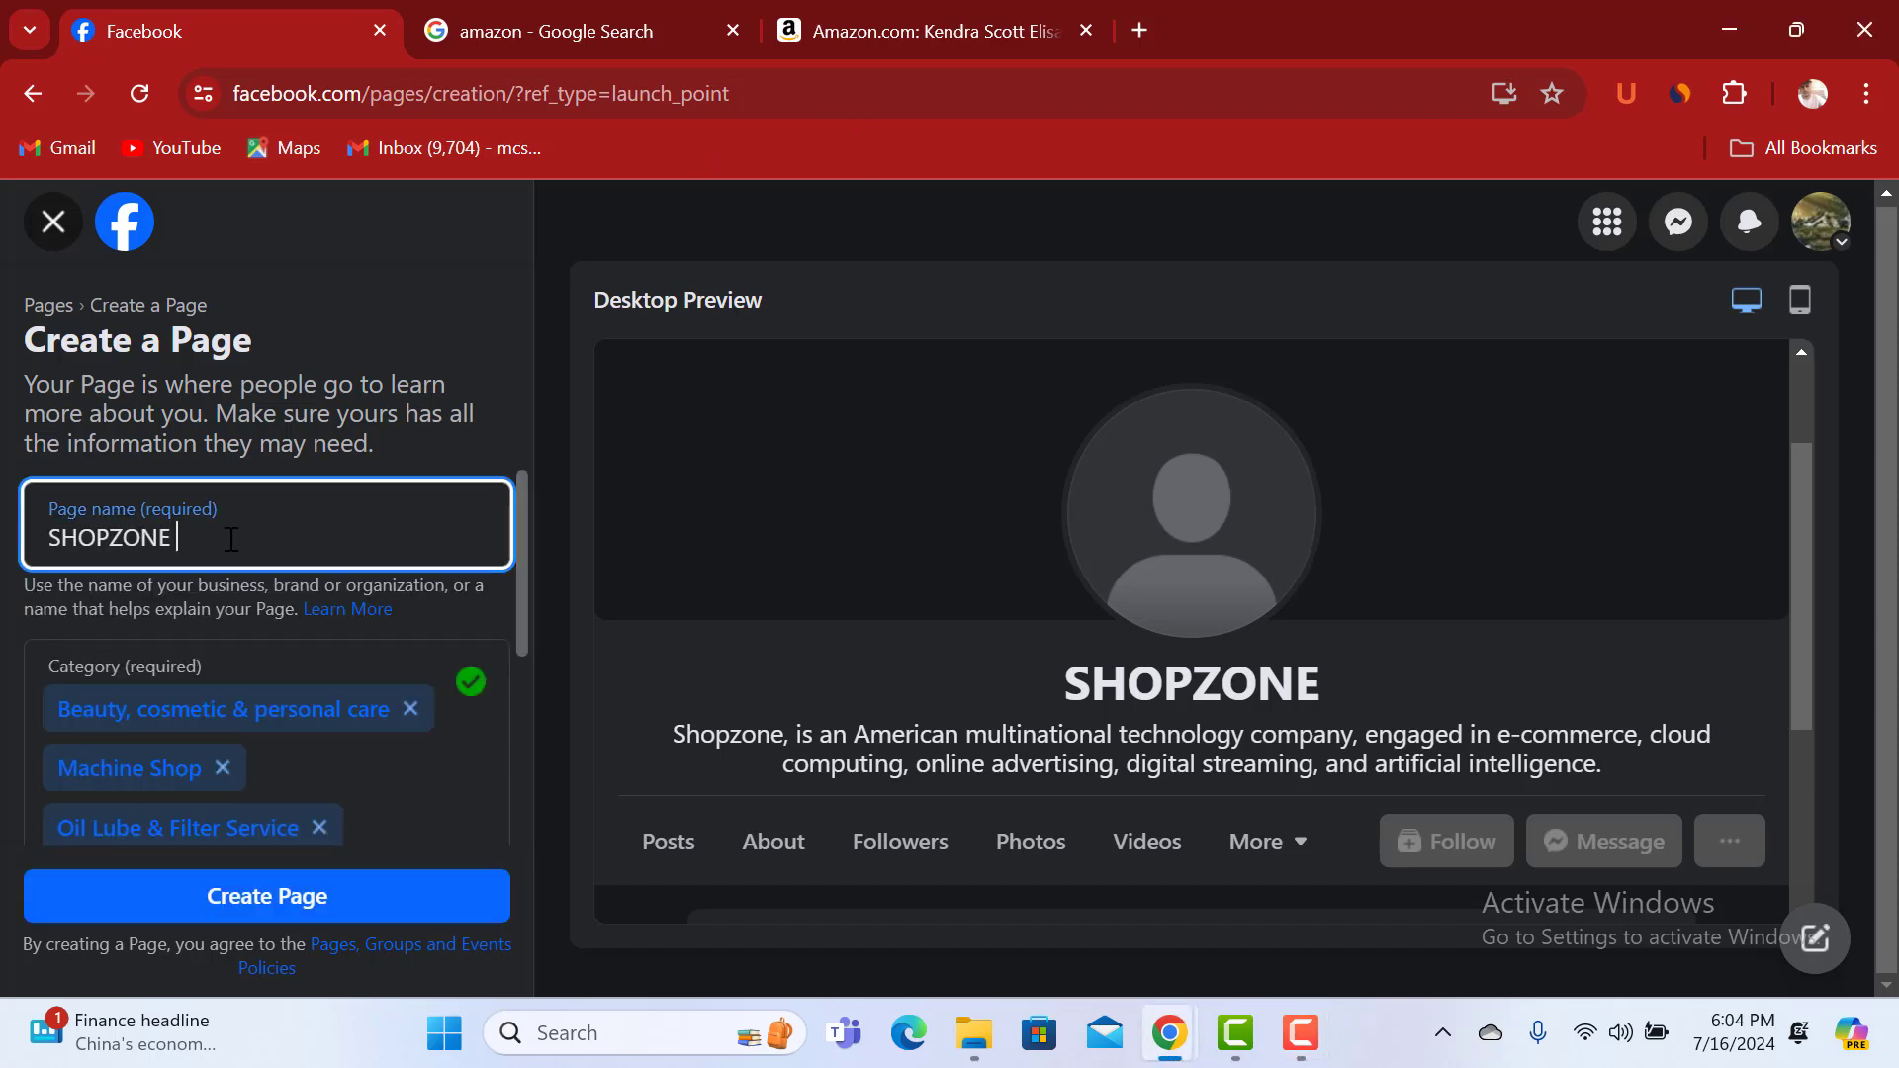
type("4")
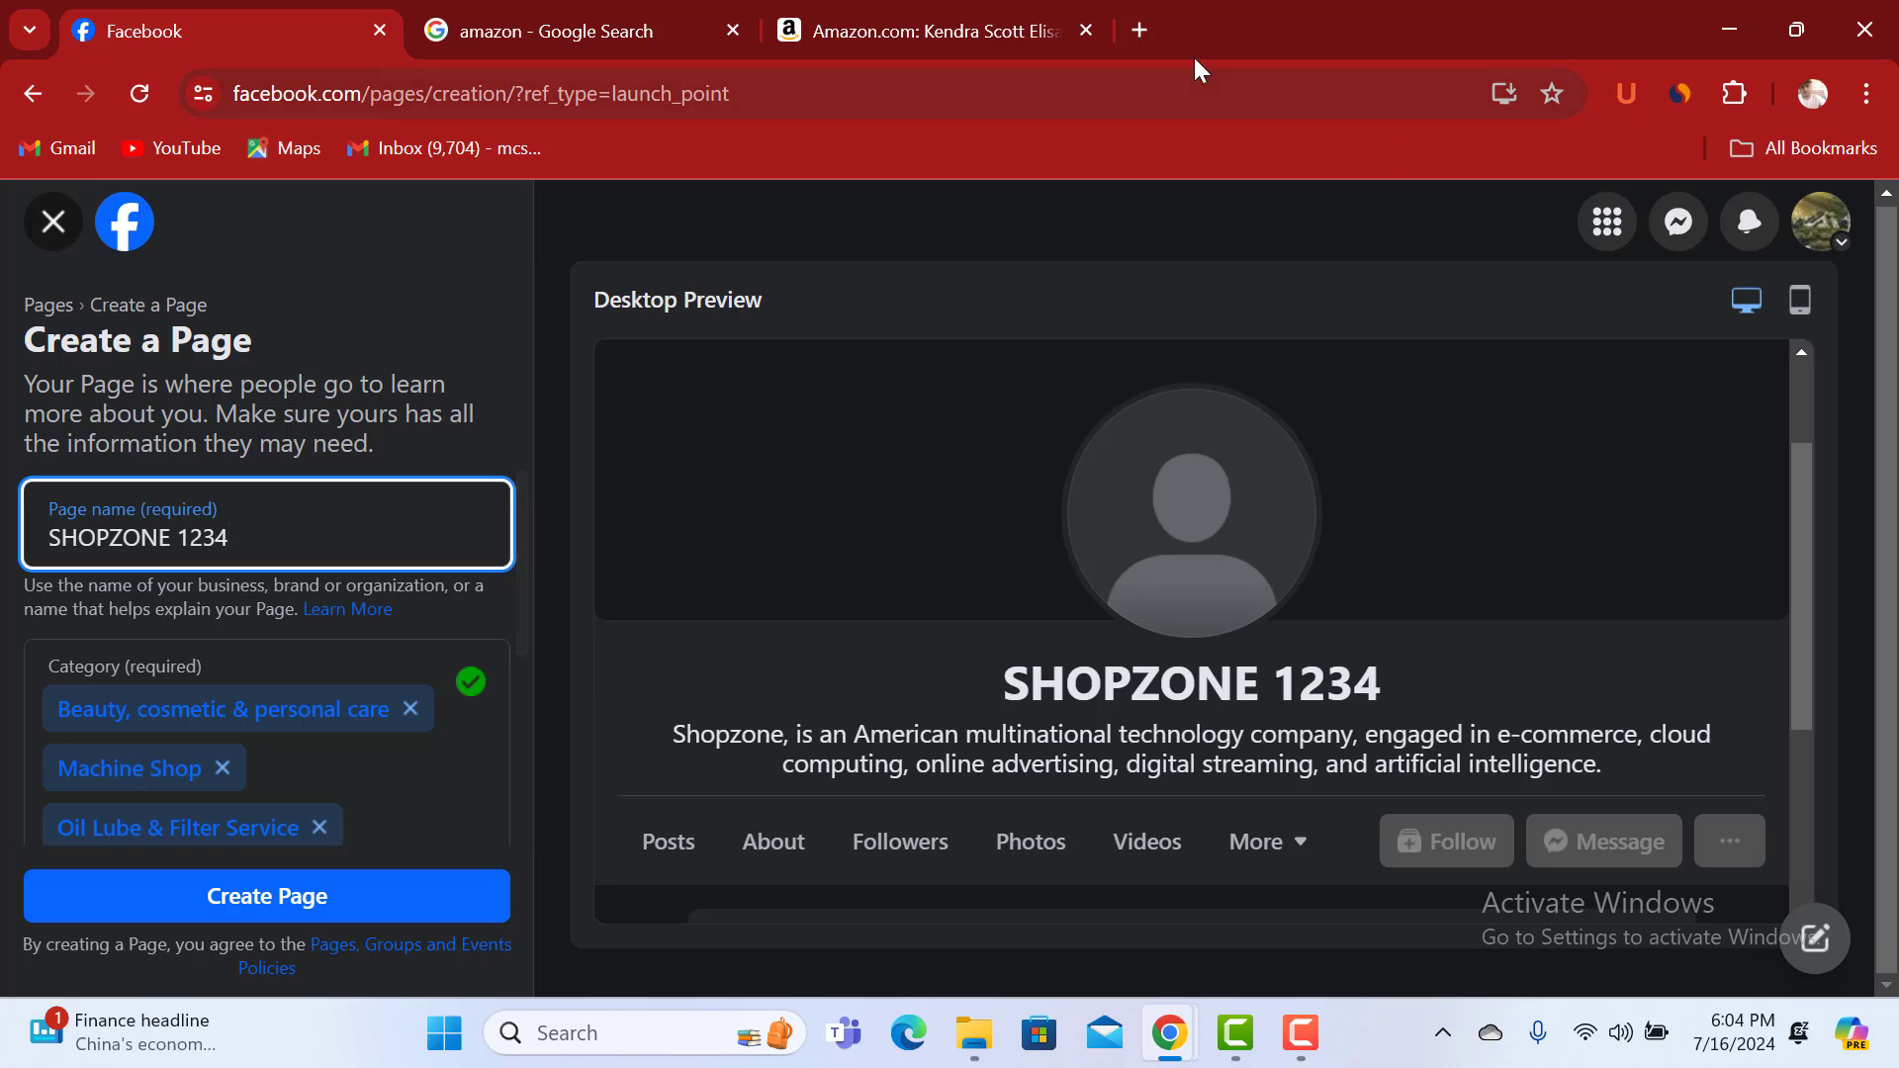
scroll(344, 765, "down", 2)
left_click(287, 891)
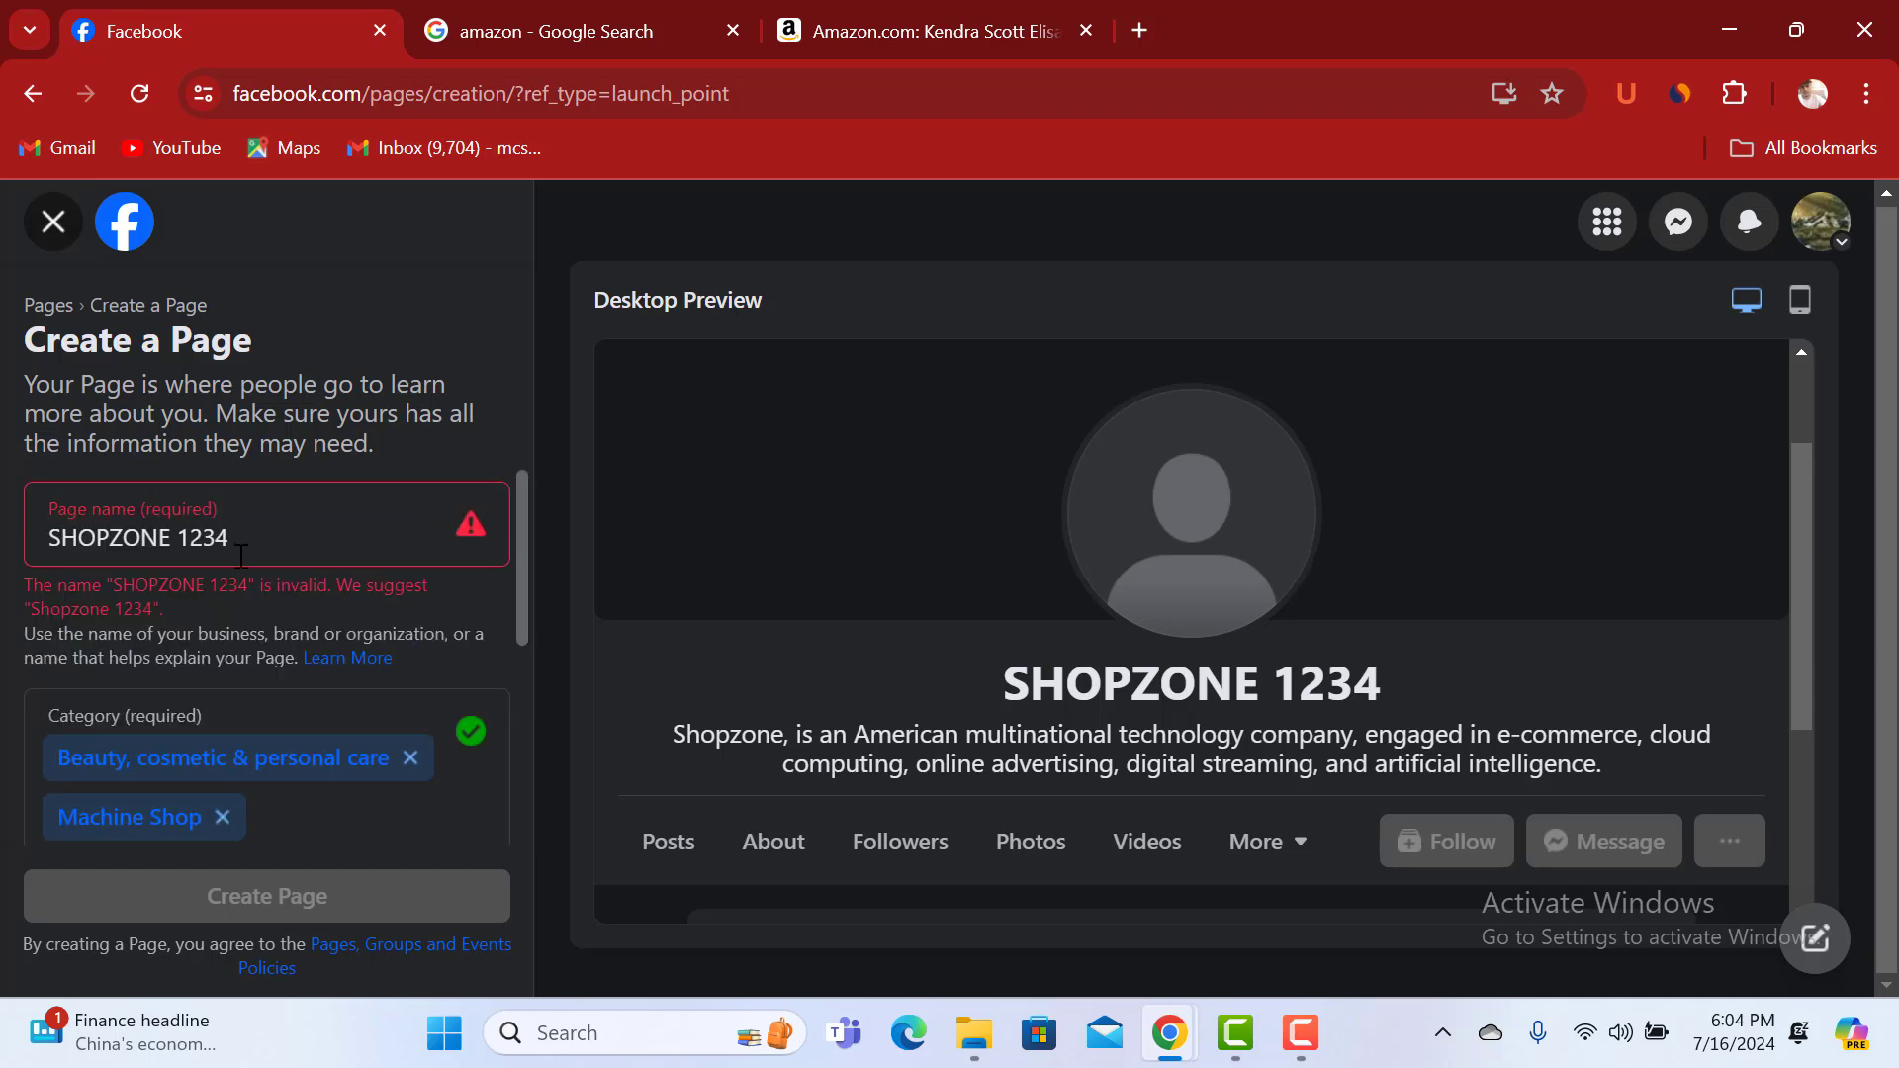
Replace the name's suffix to make it SHOPZONE1542 and try creating the Page again
left_click_drag(237, 542, 174, 527)
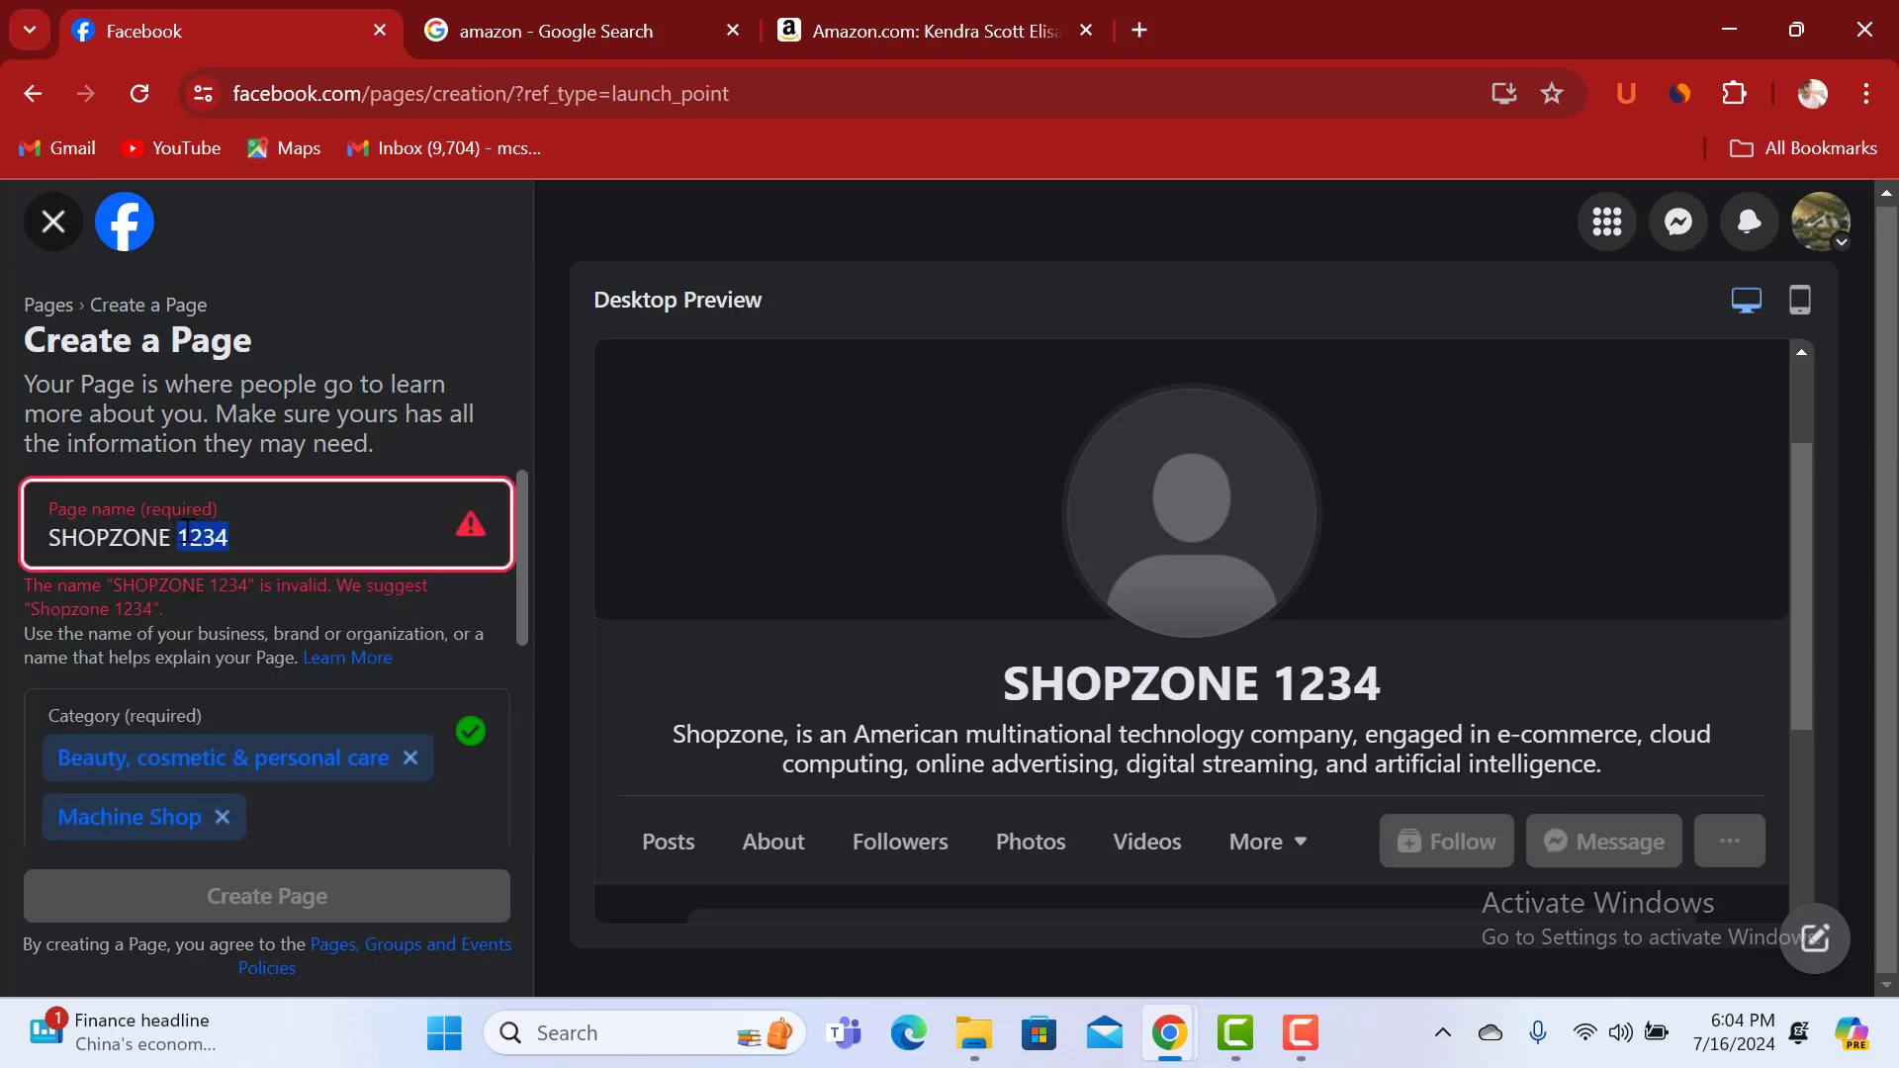
key("BackSpace")
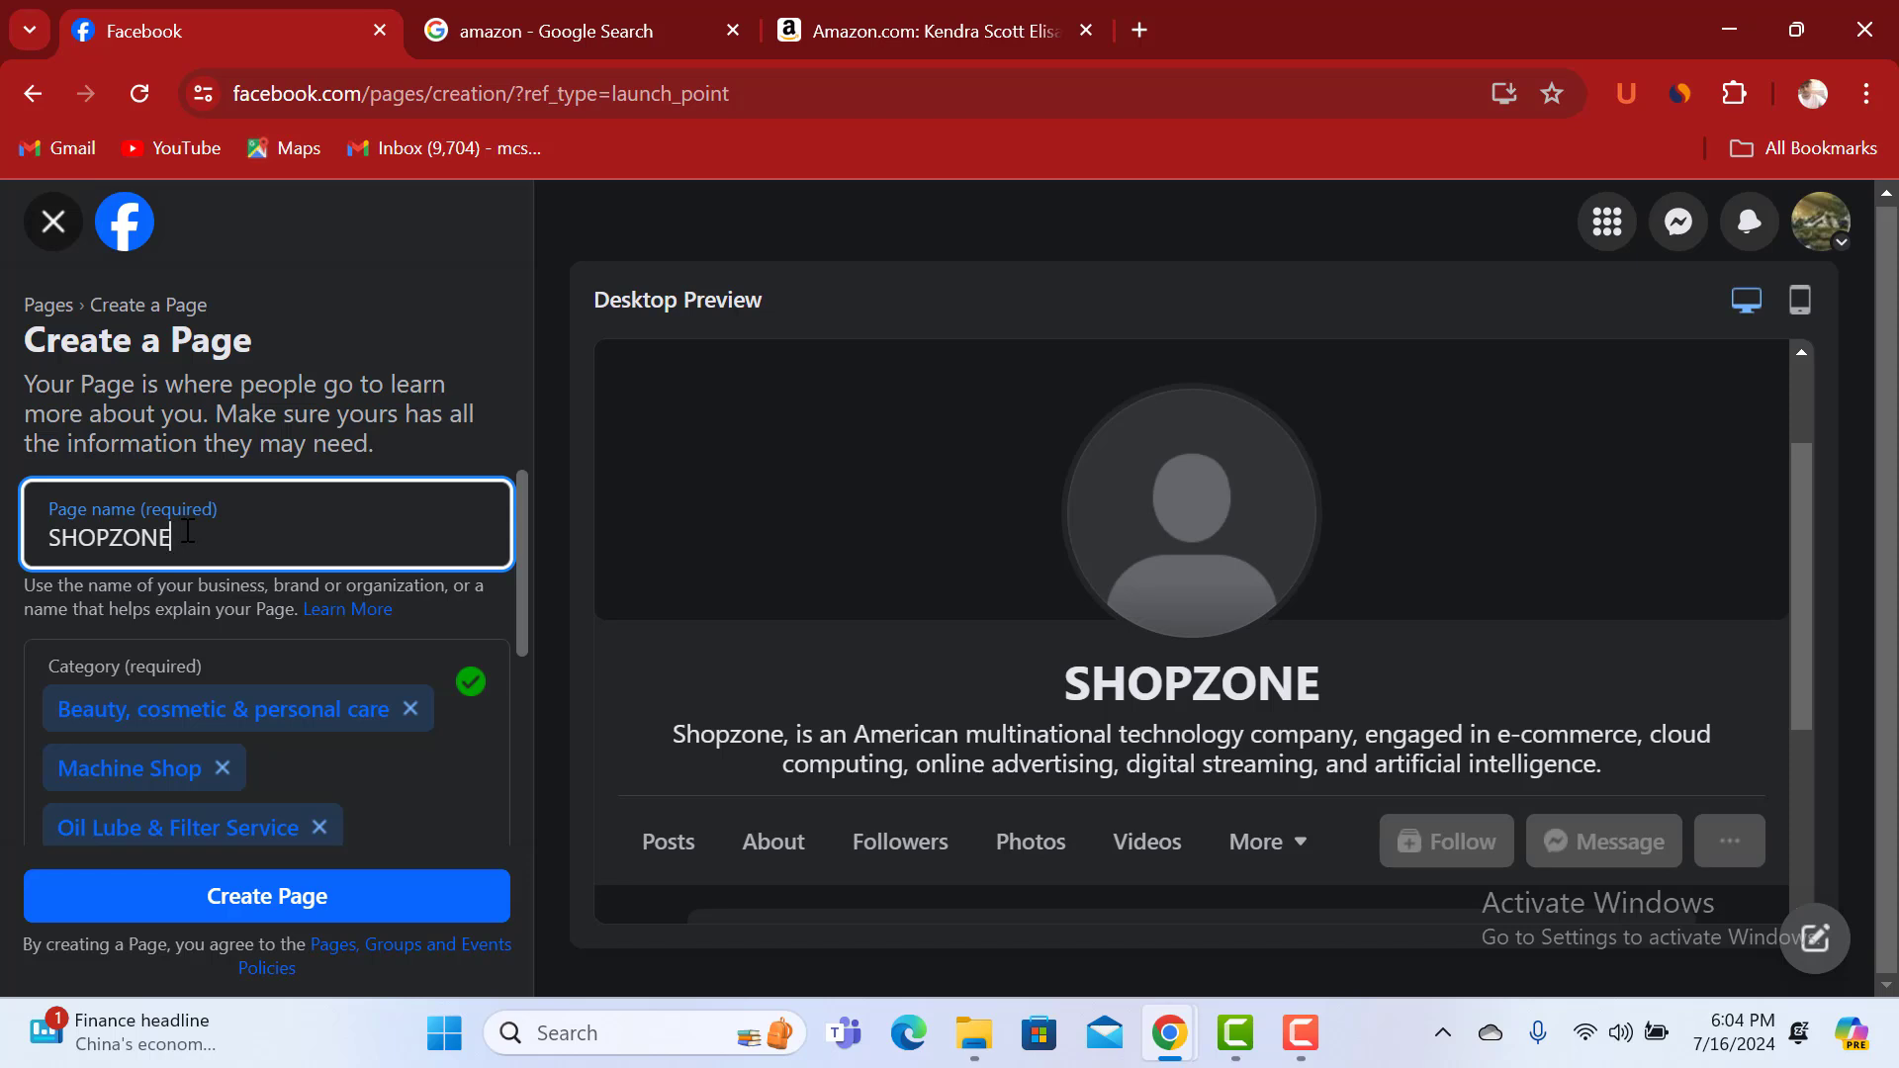
type("1542")
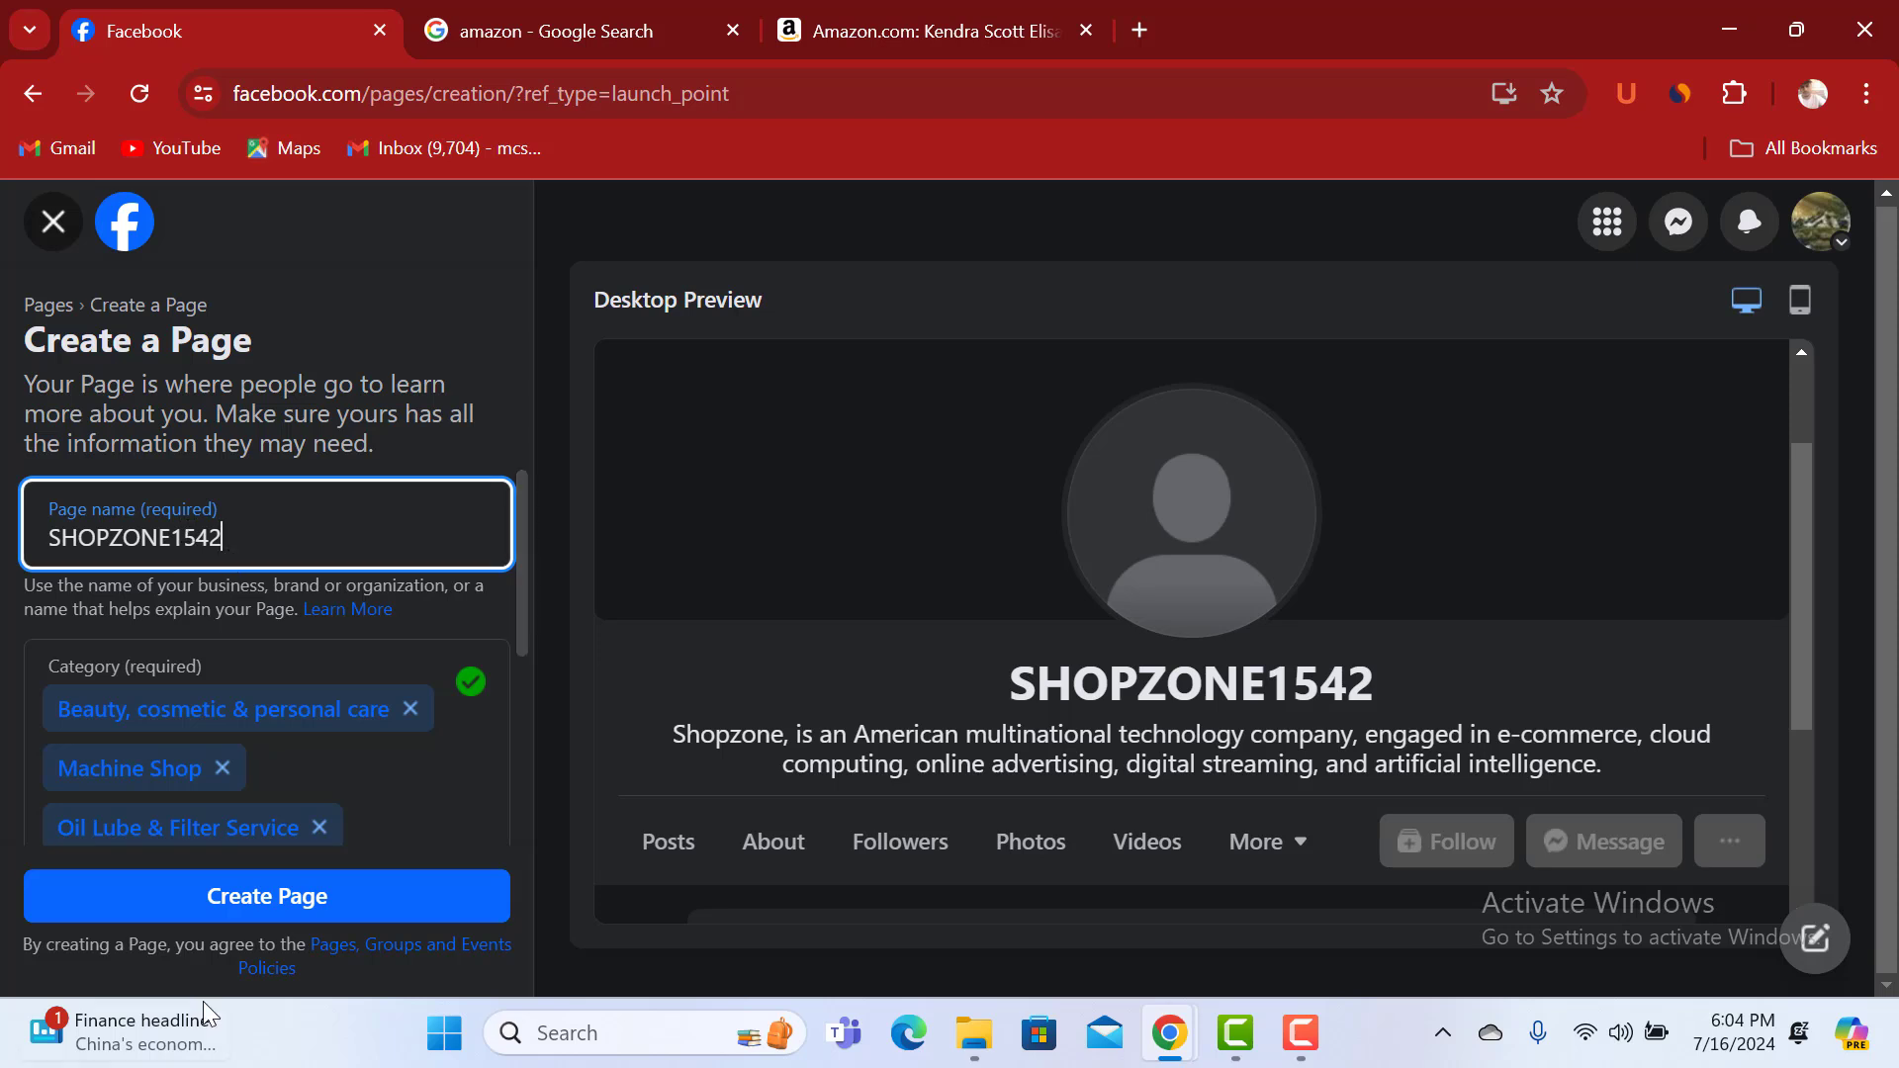
left_click(234, 896)
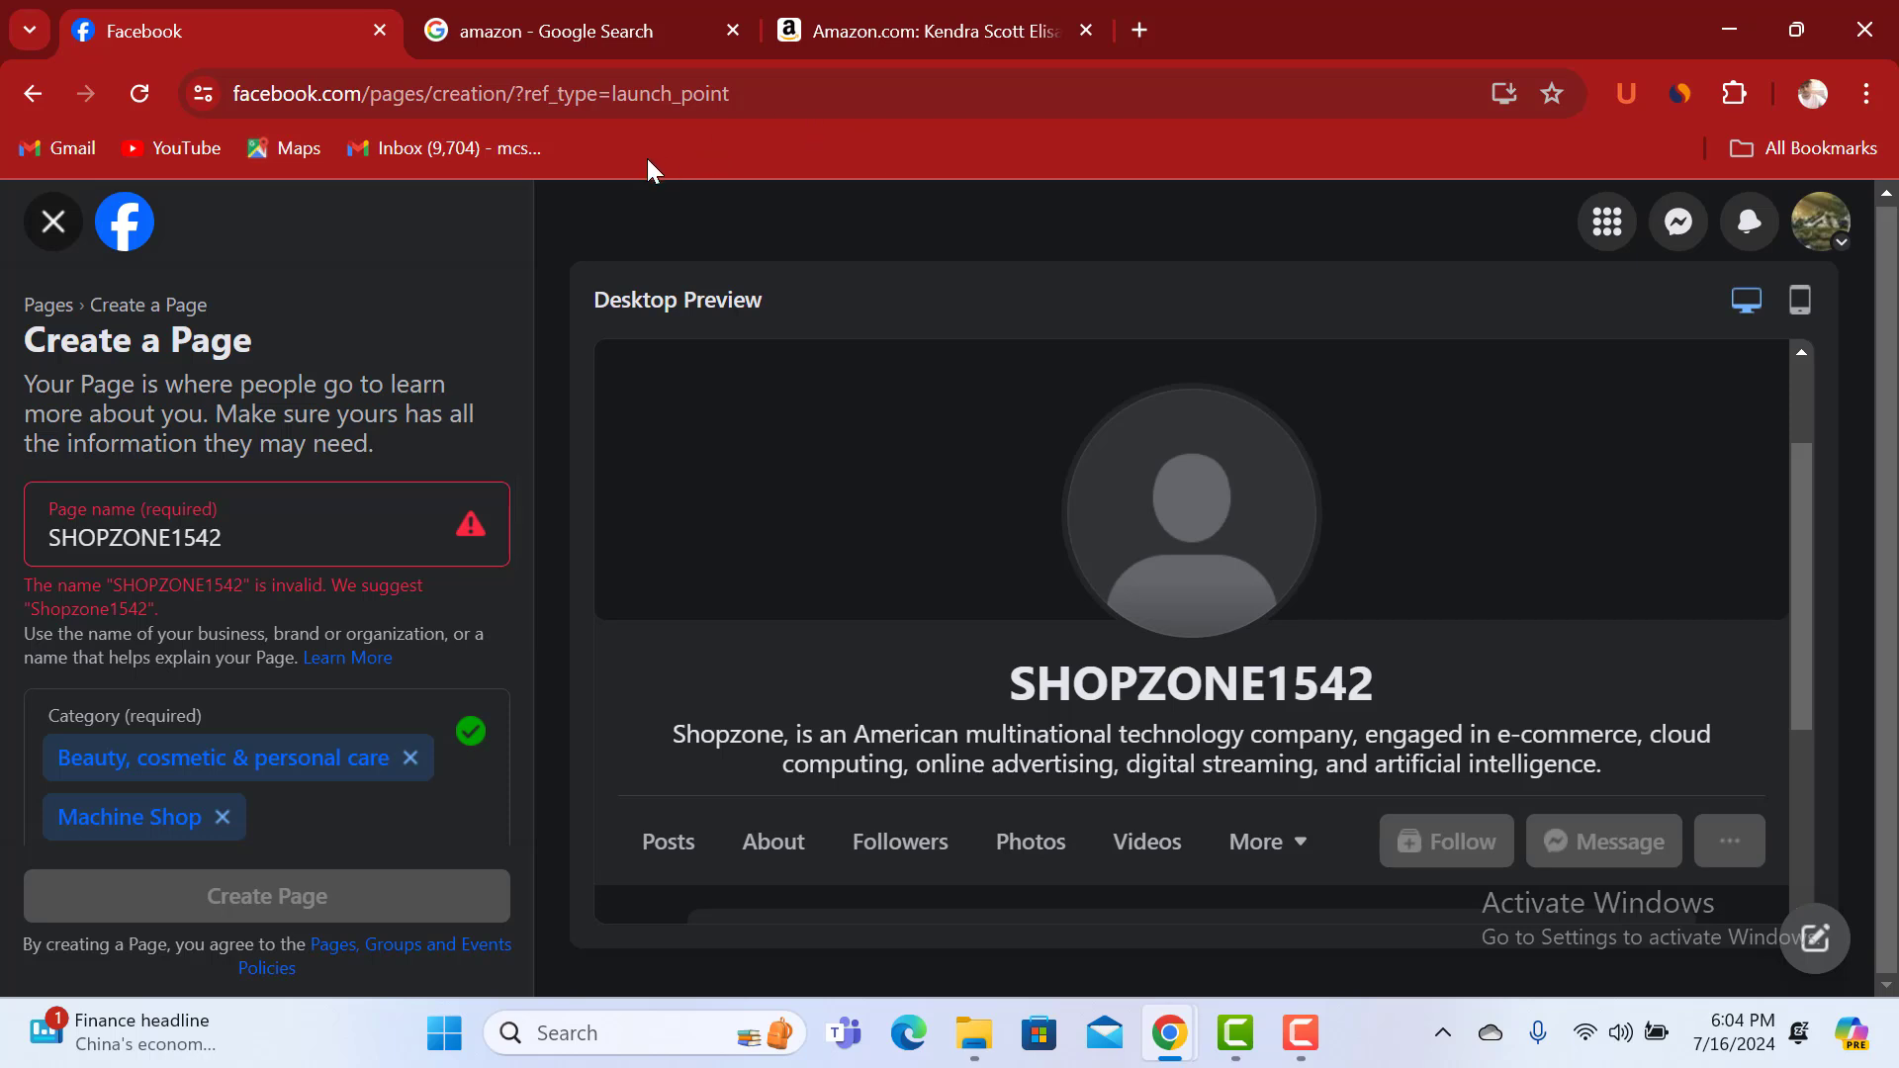
Rename the Page to Beststore zone and create the Page
left_click_drag(223, 538, 59, 539)
key("BackSpace")
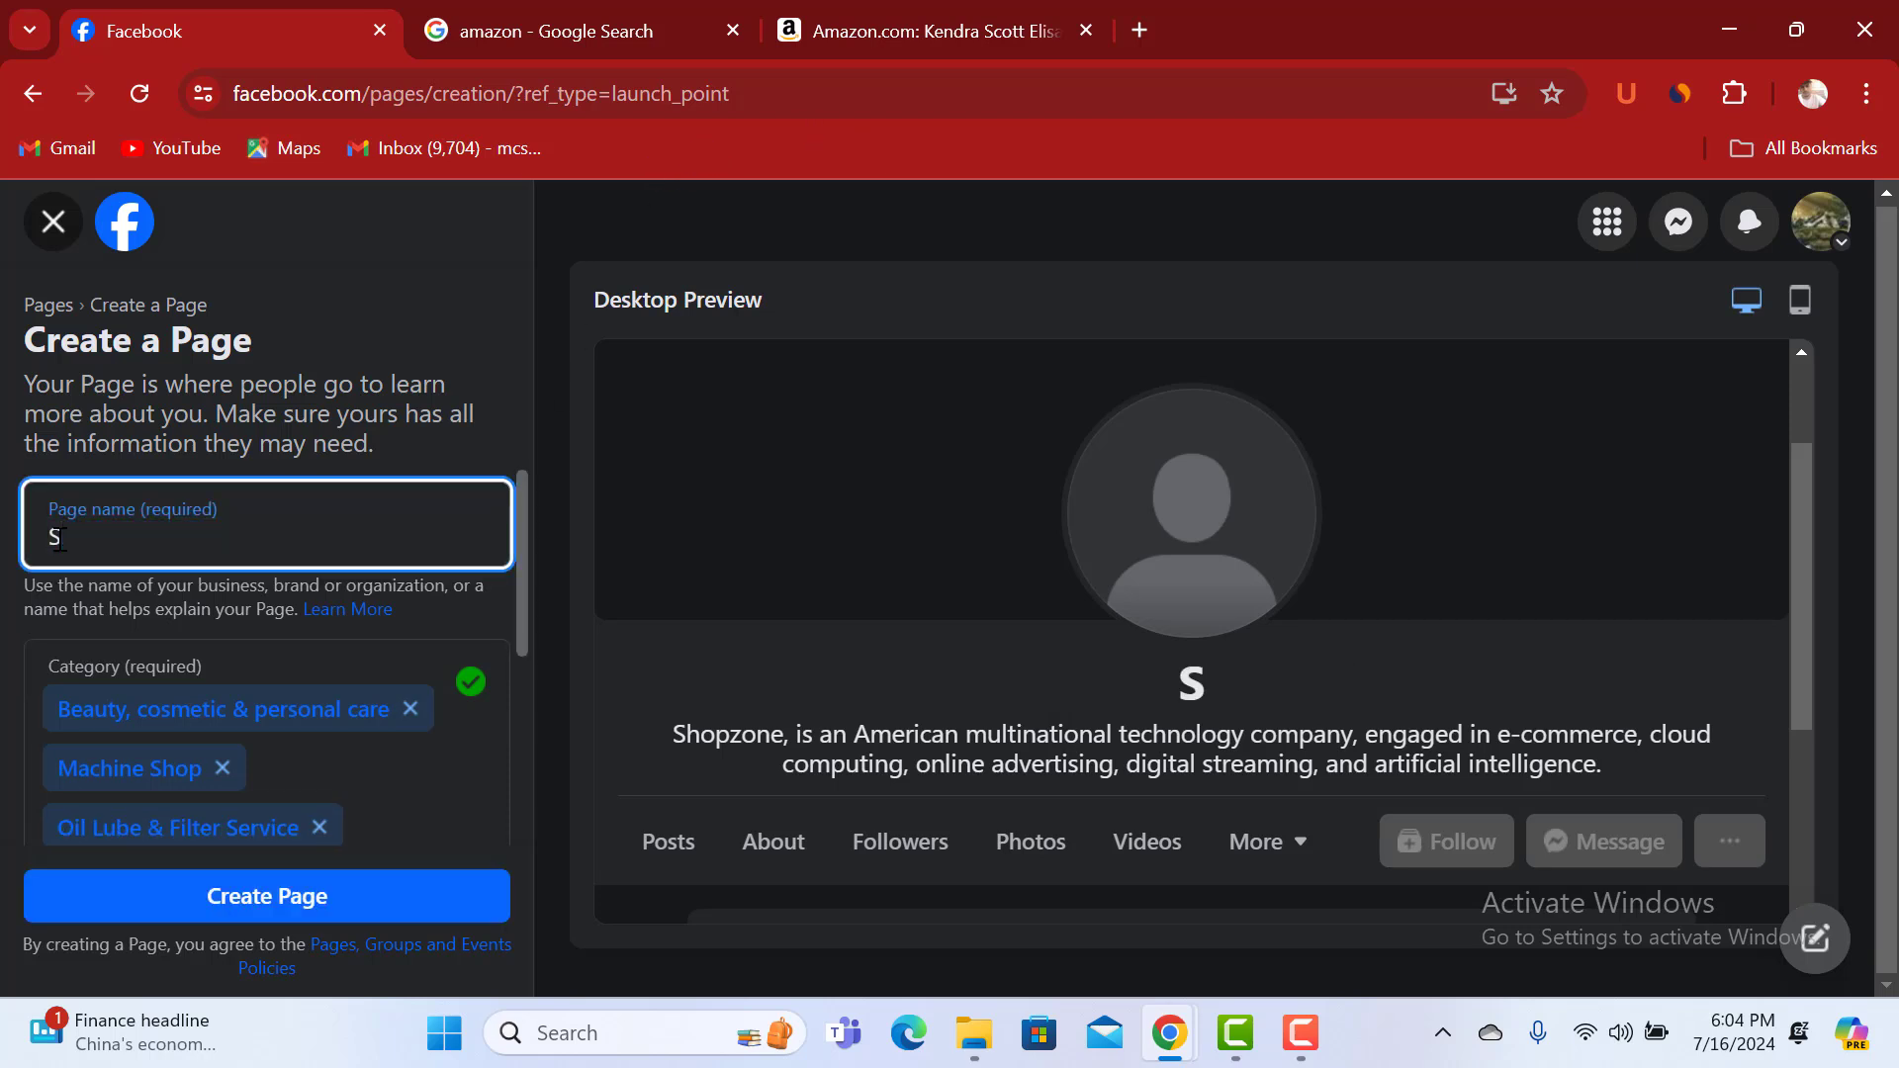
key("BackSpace")
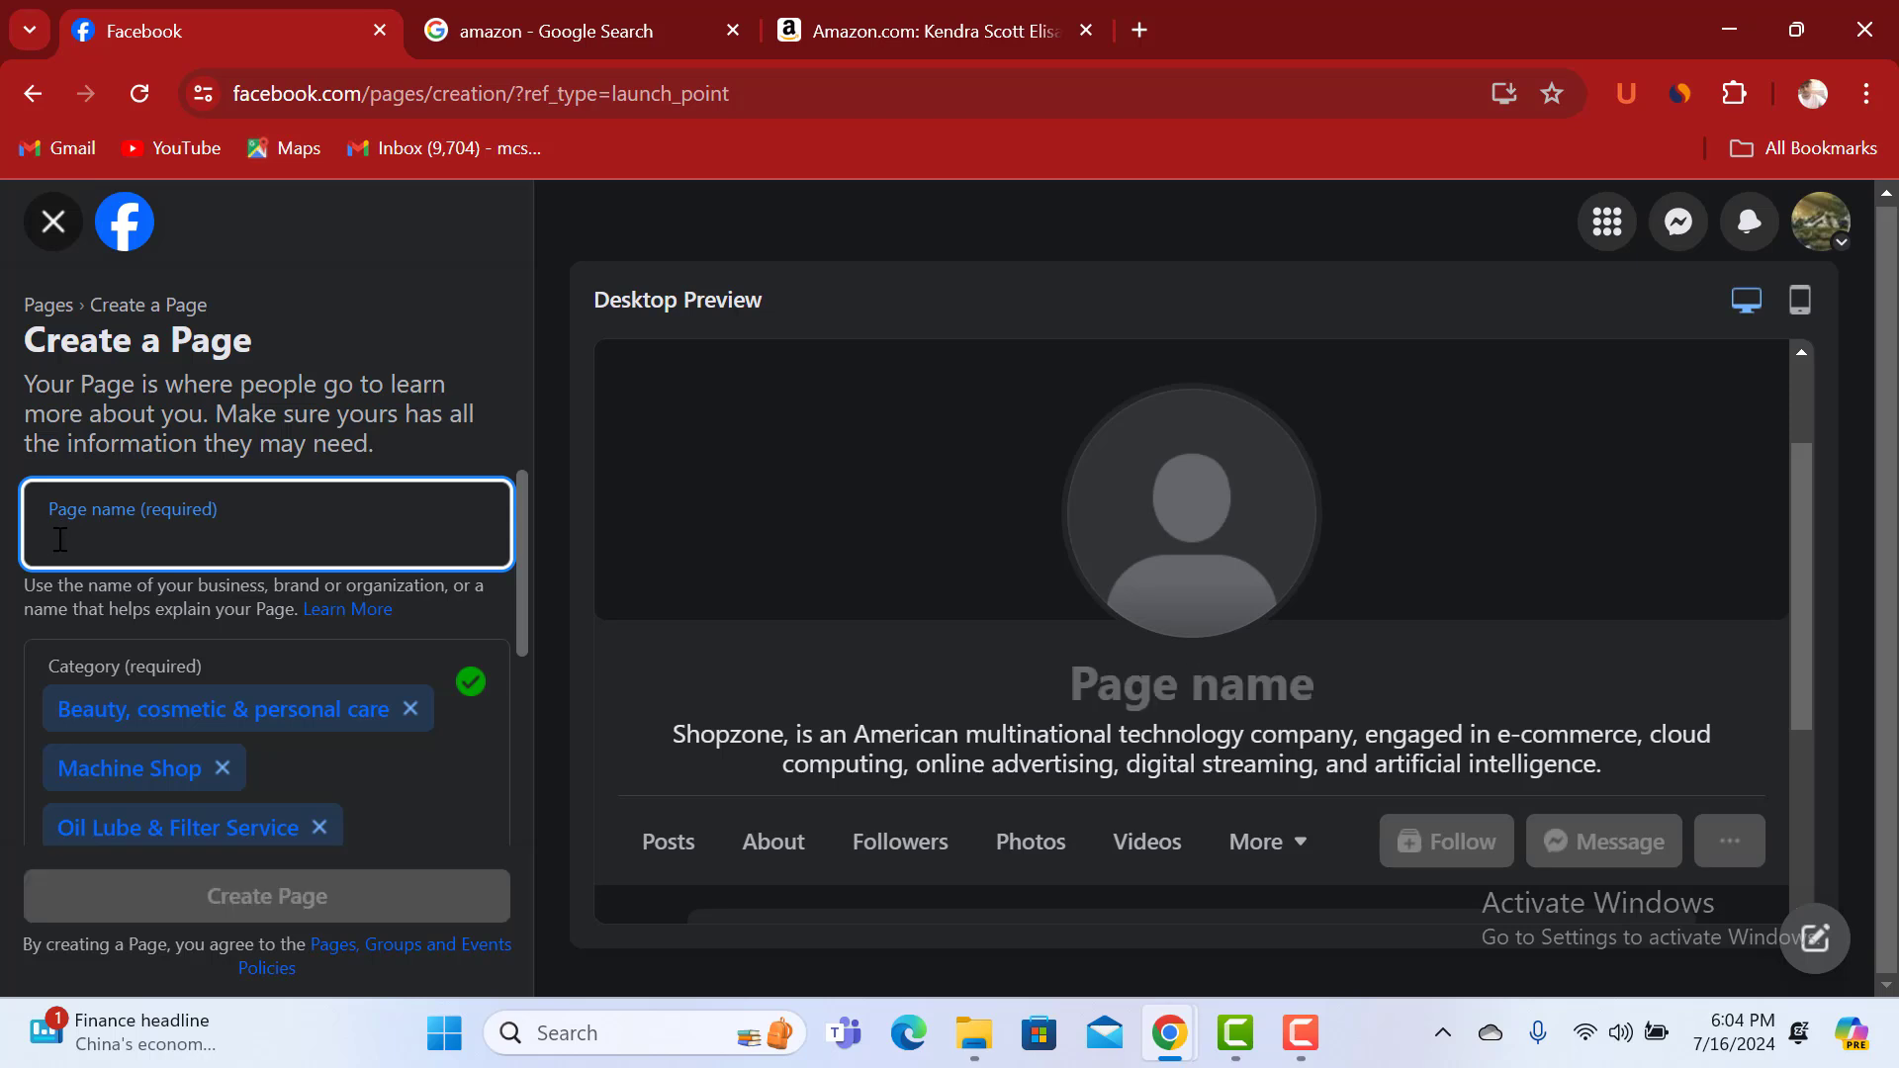
type("Best")
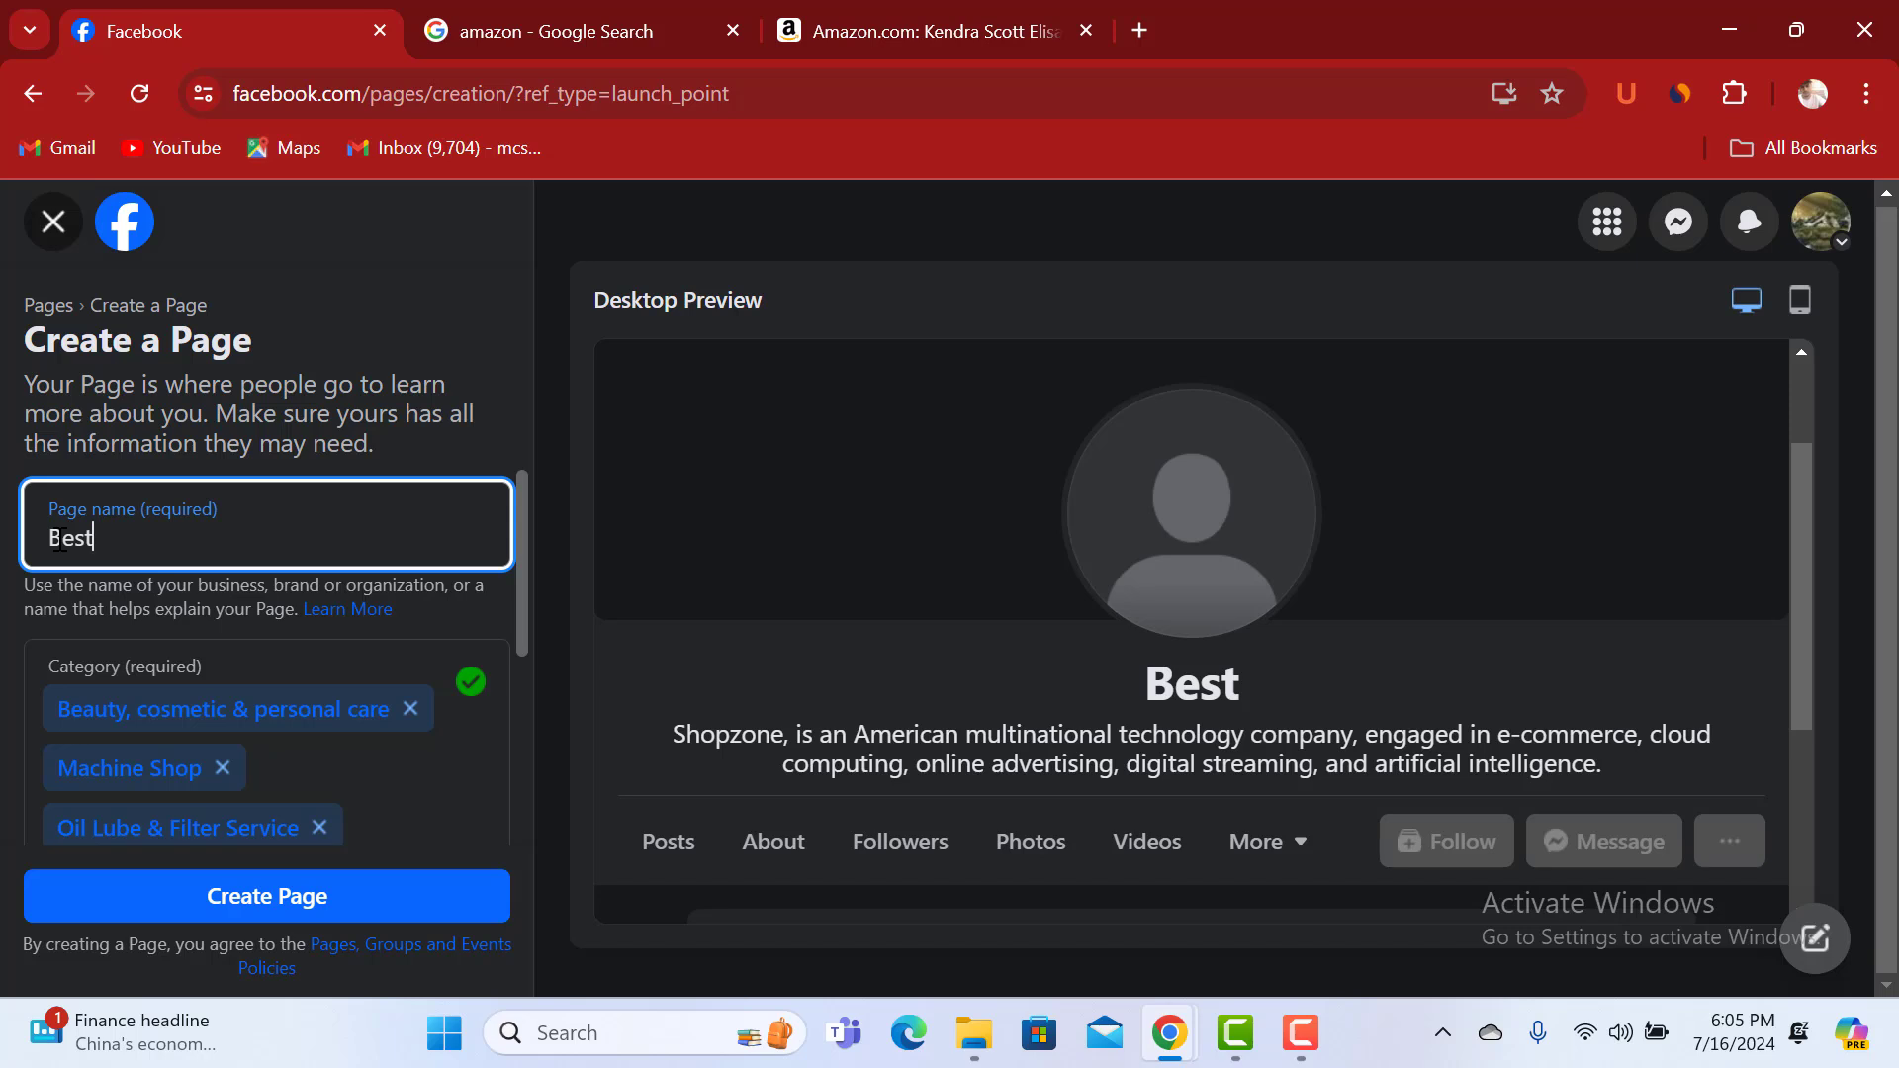
type("s")
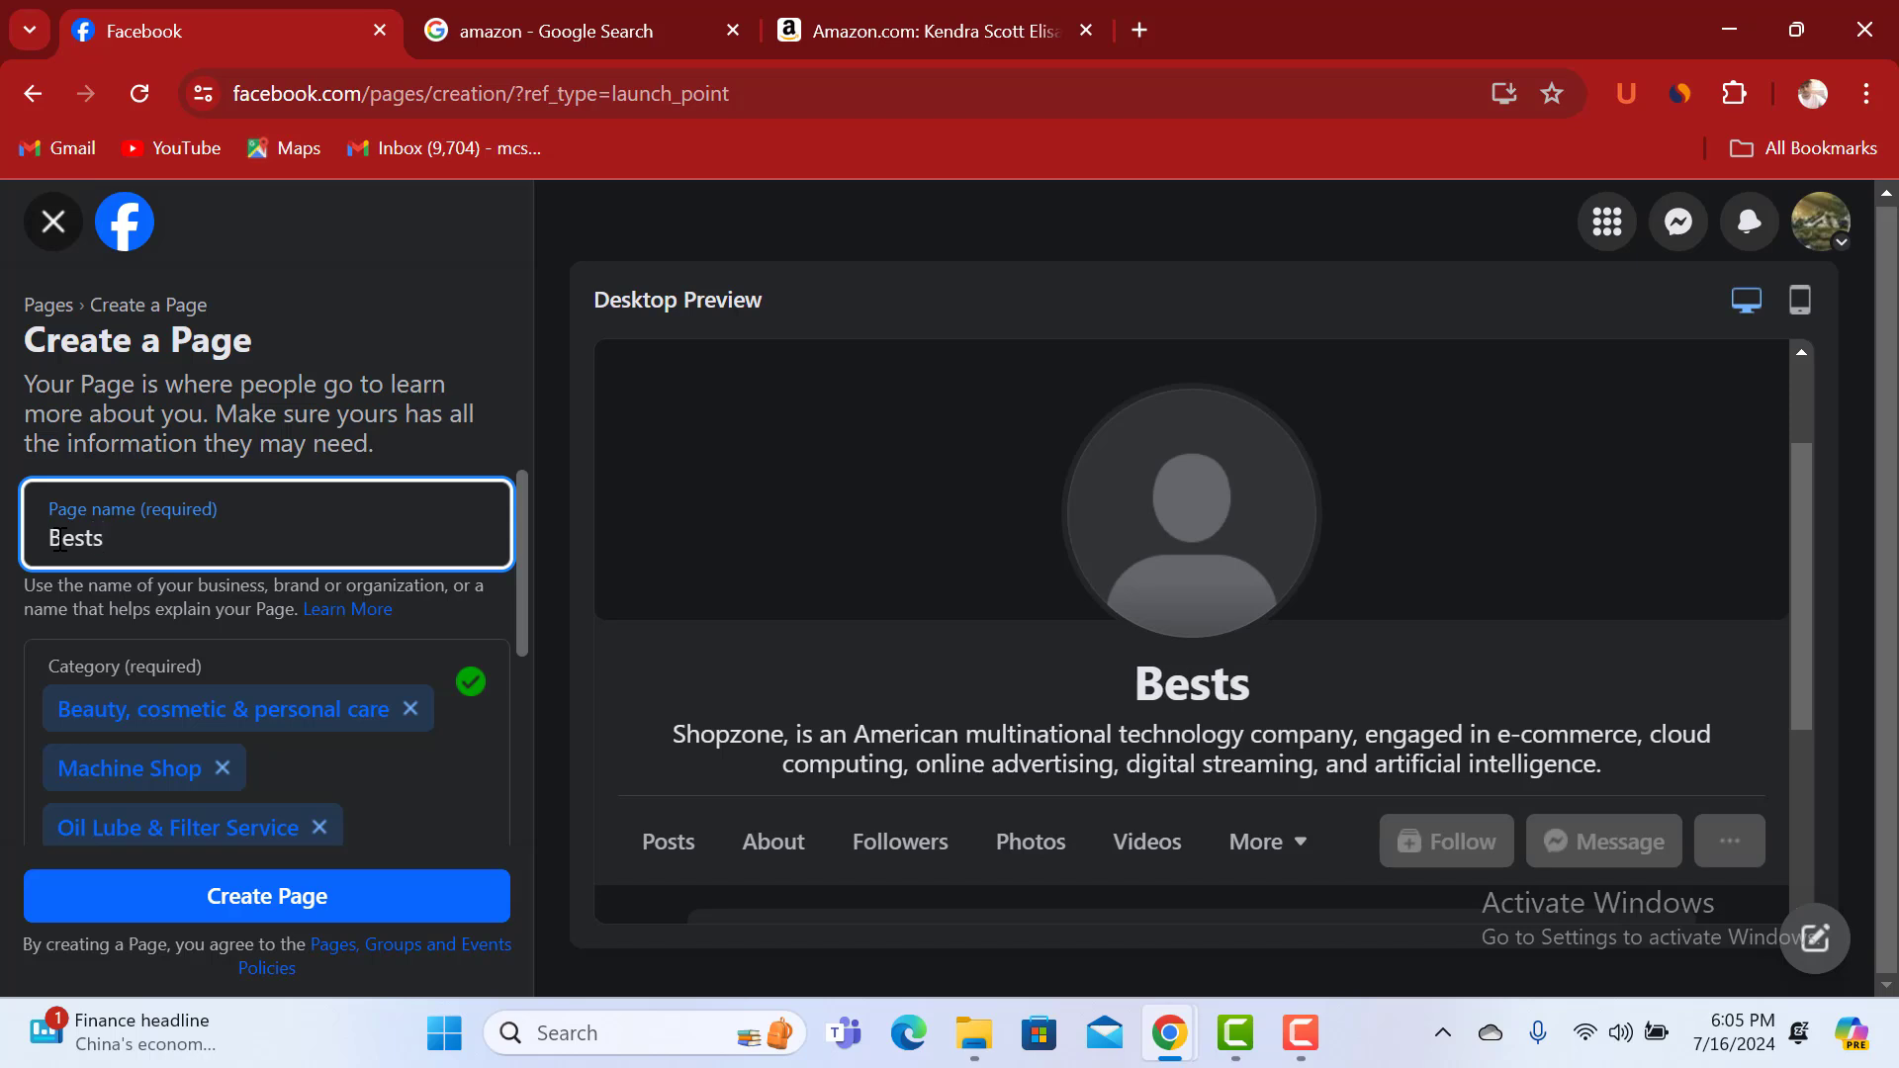
type("tore")
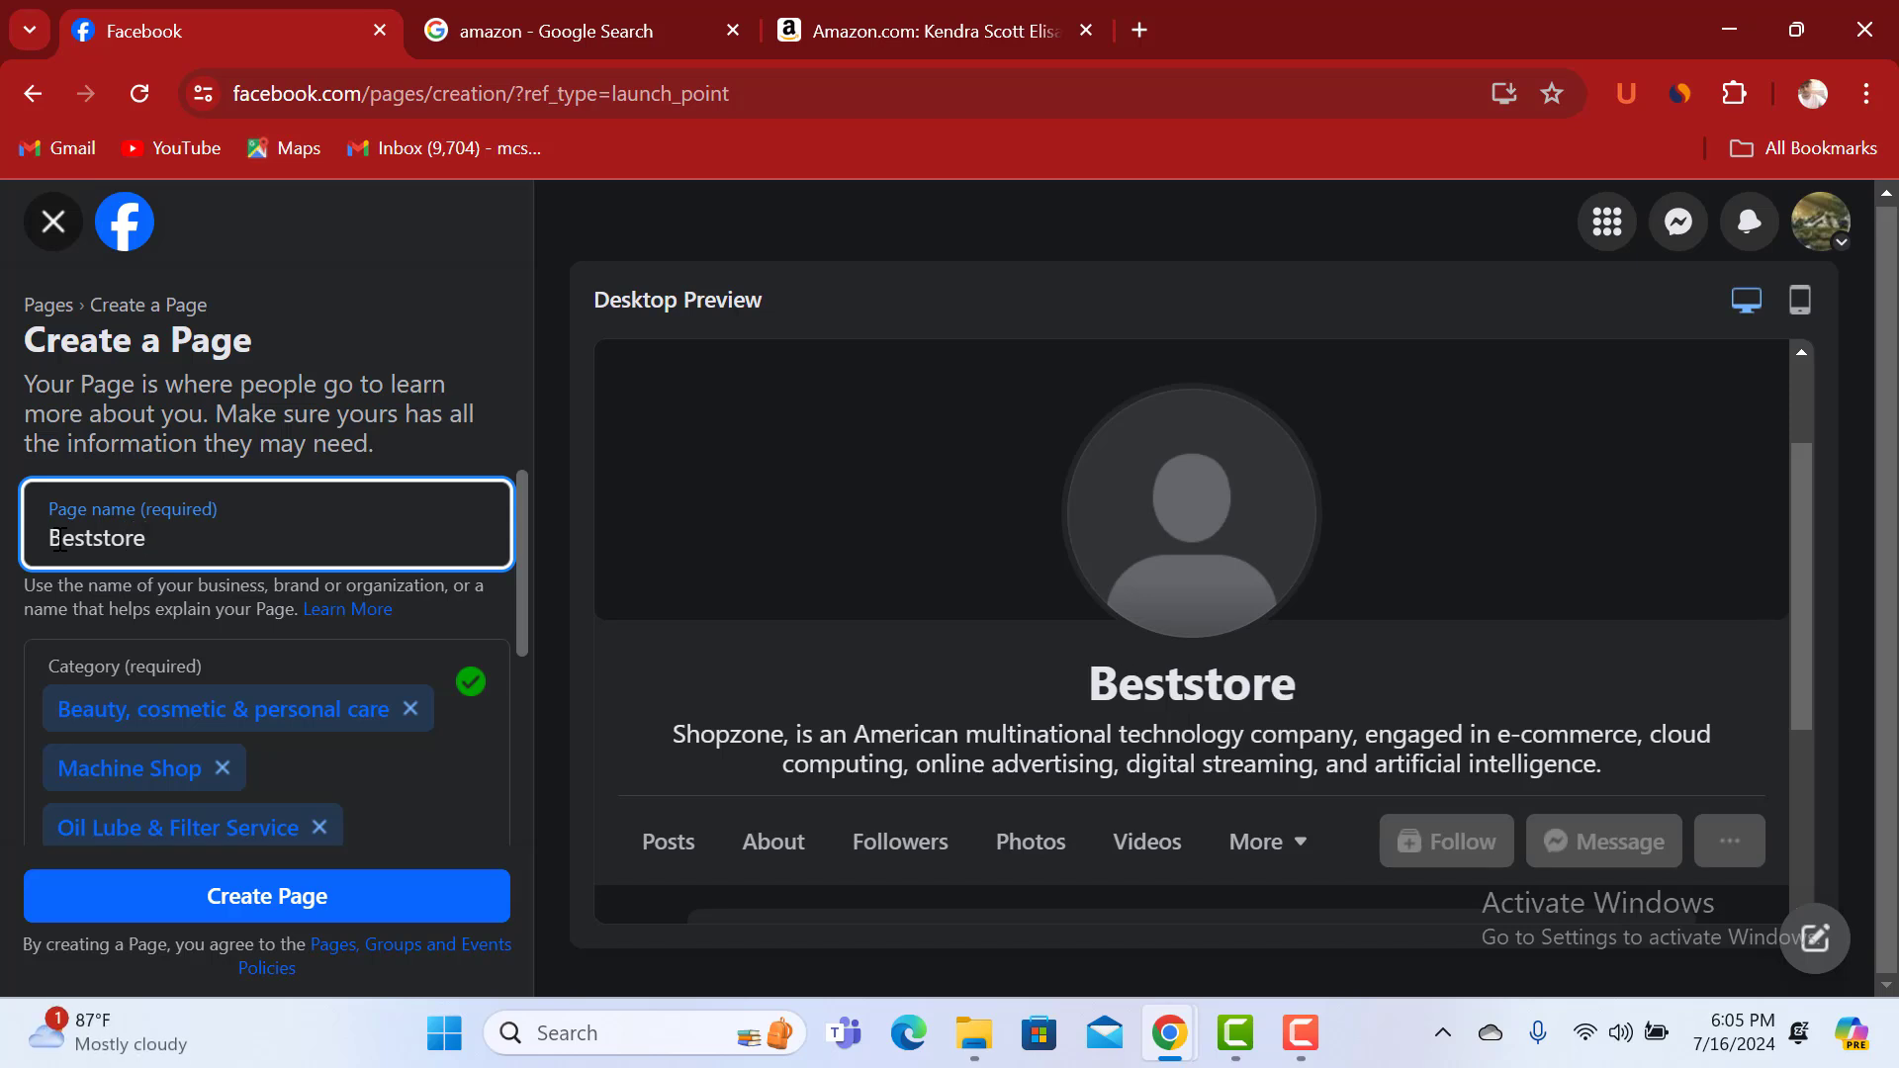
type(" zone")
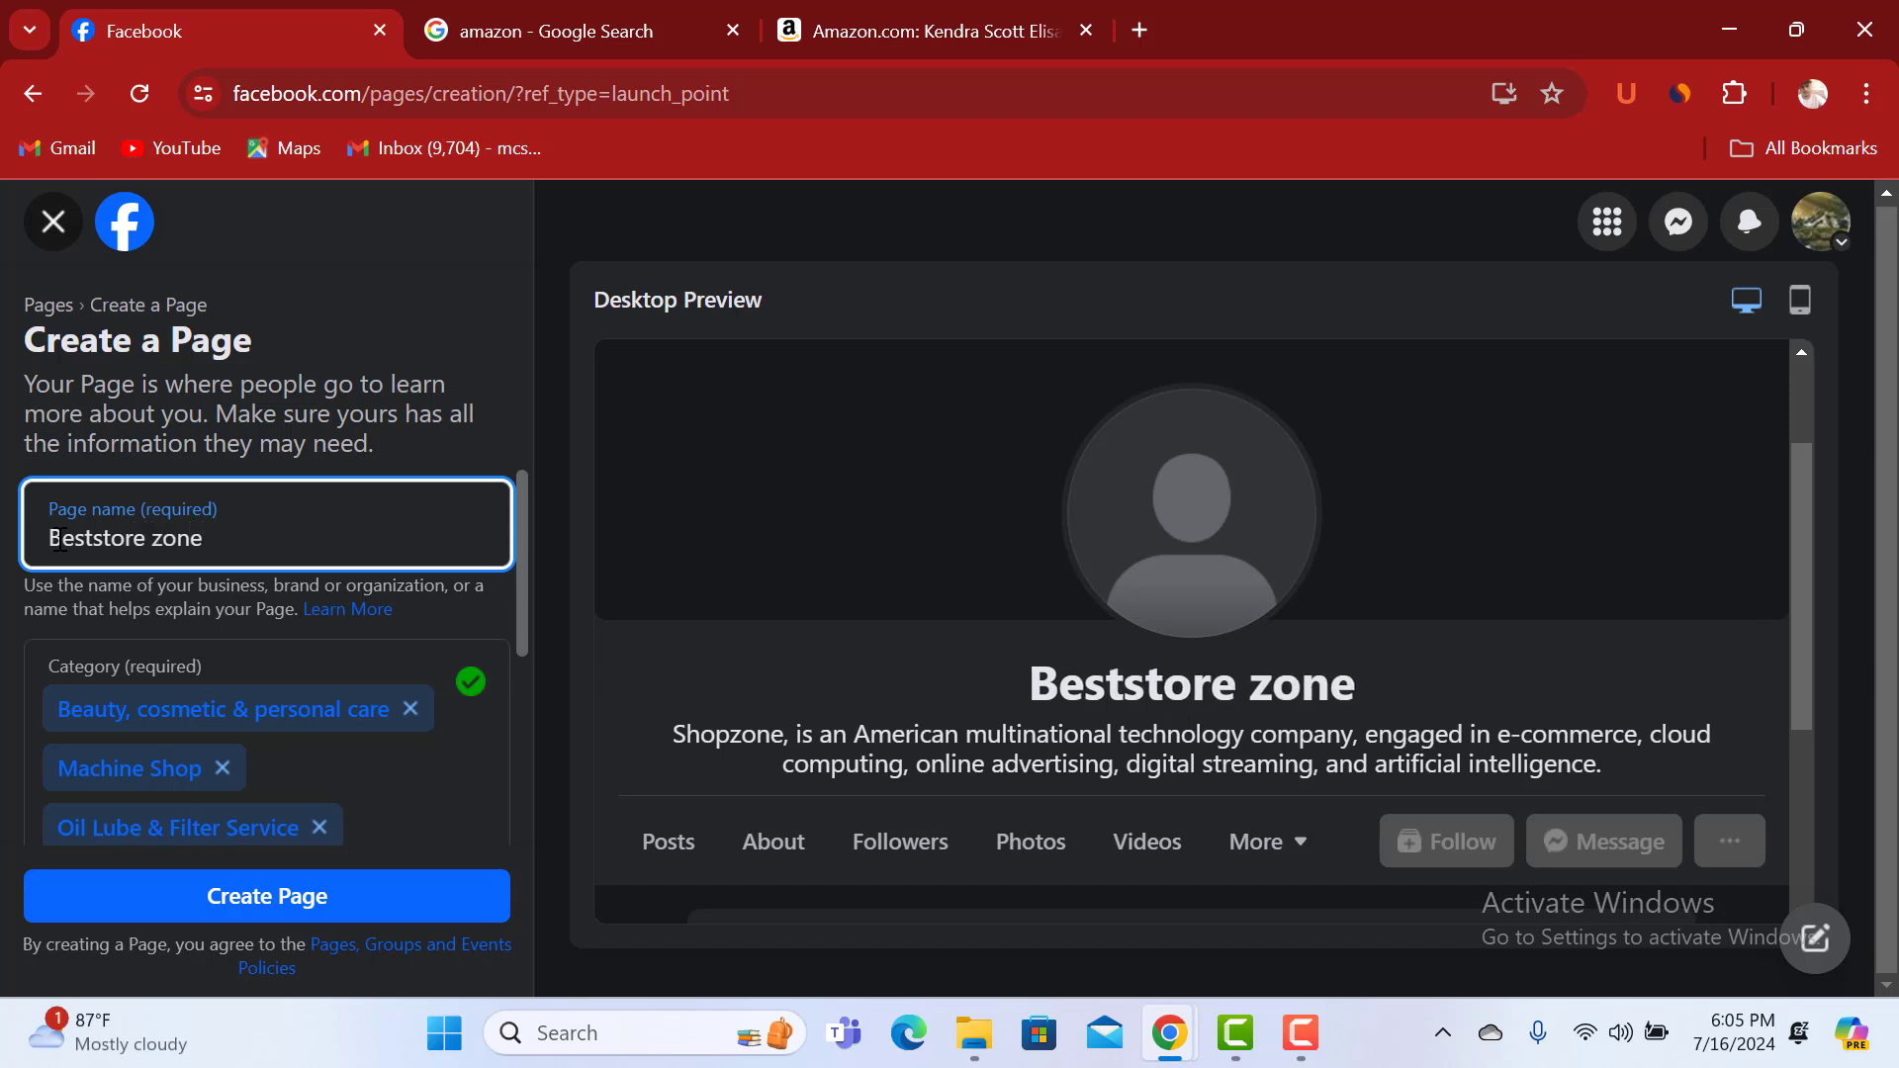
left_click(217, 901)
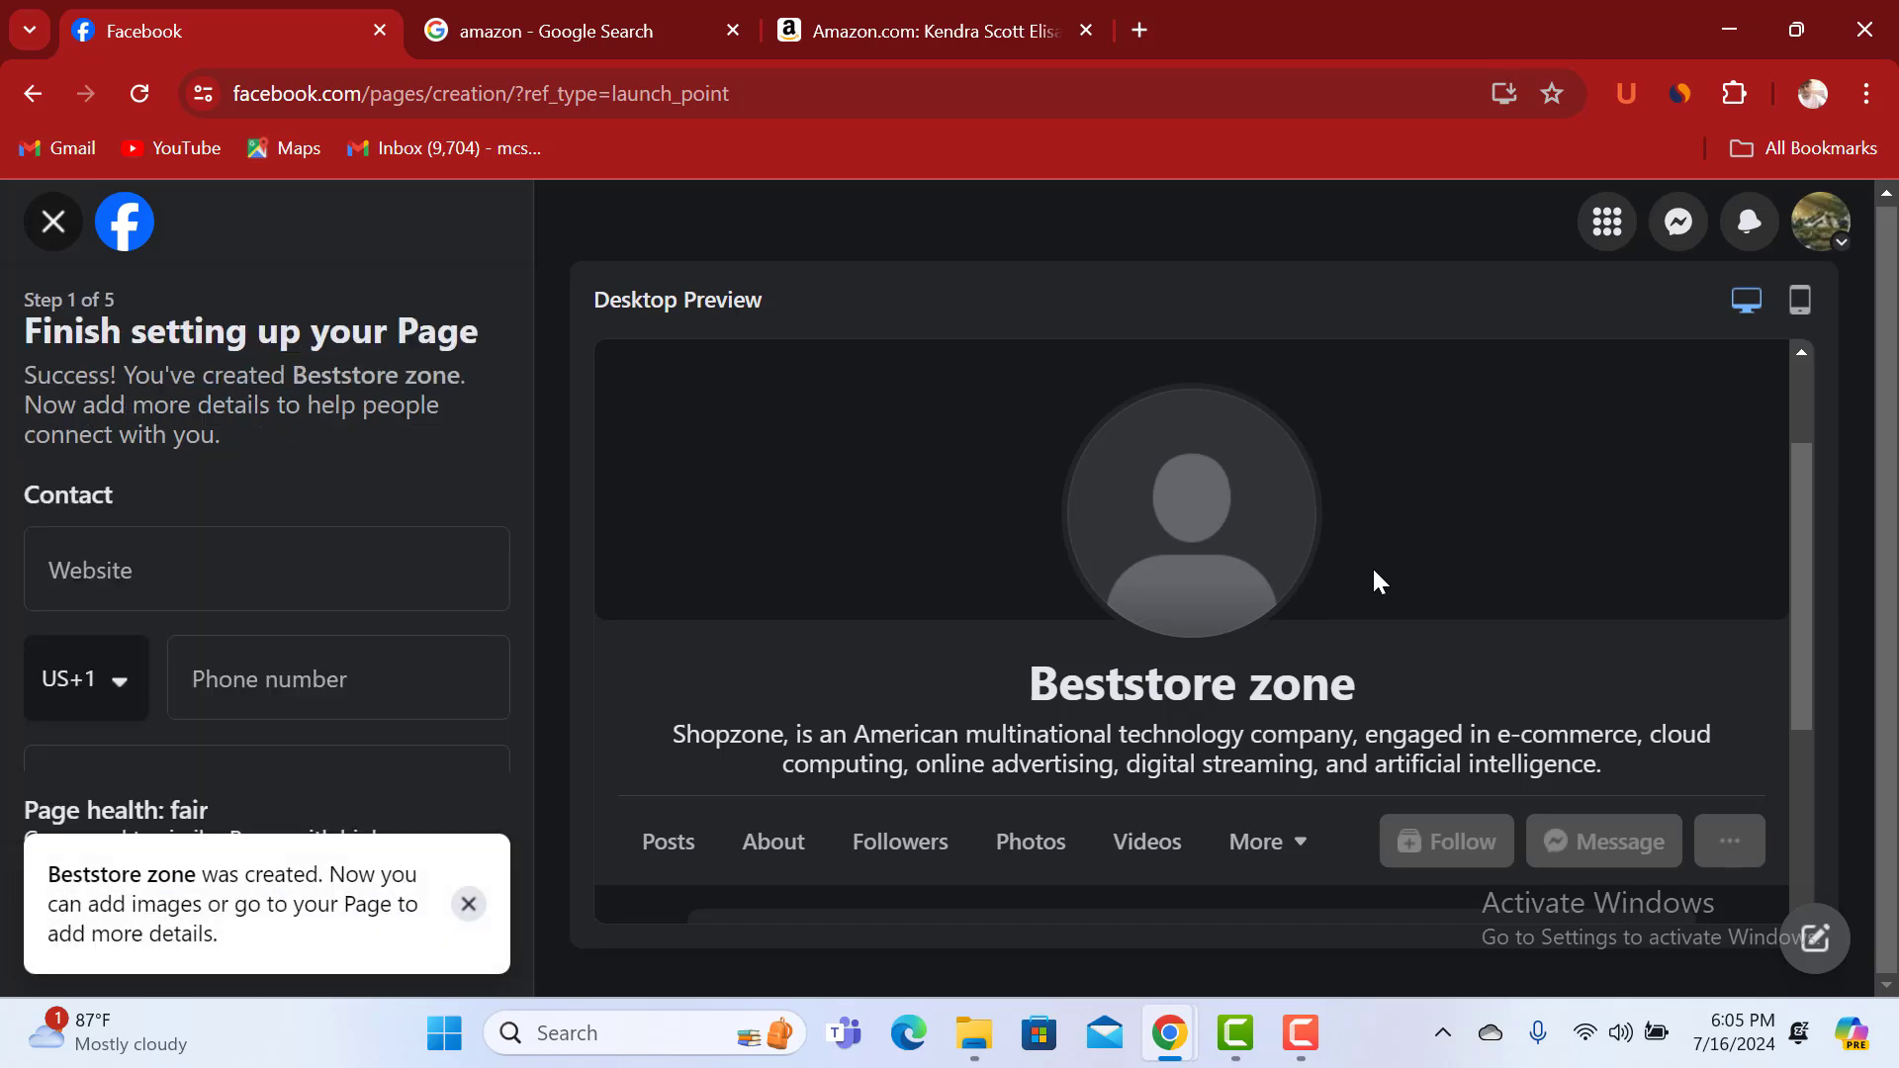
Look through the Page setup fields for contact, location, hours, profile picture and cover photo
left_click(339, 591)
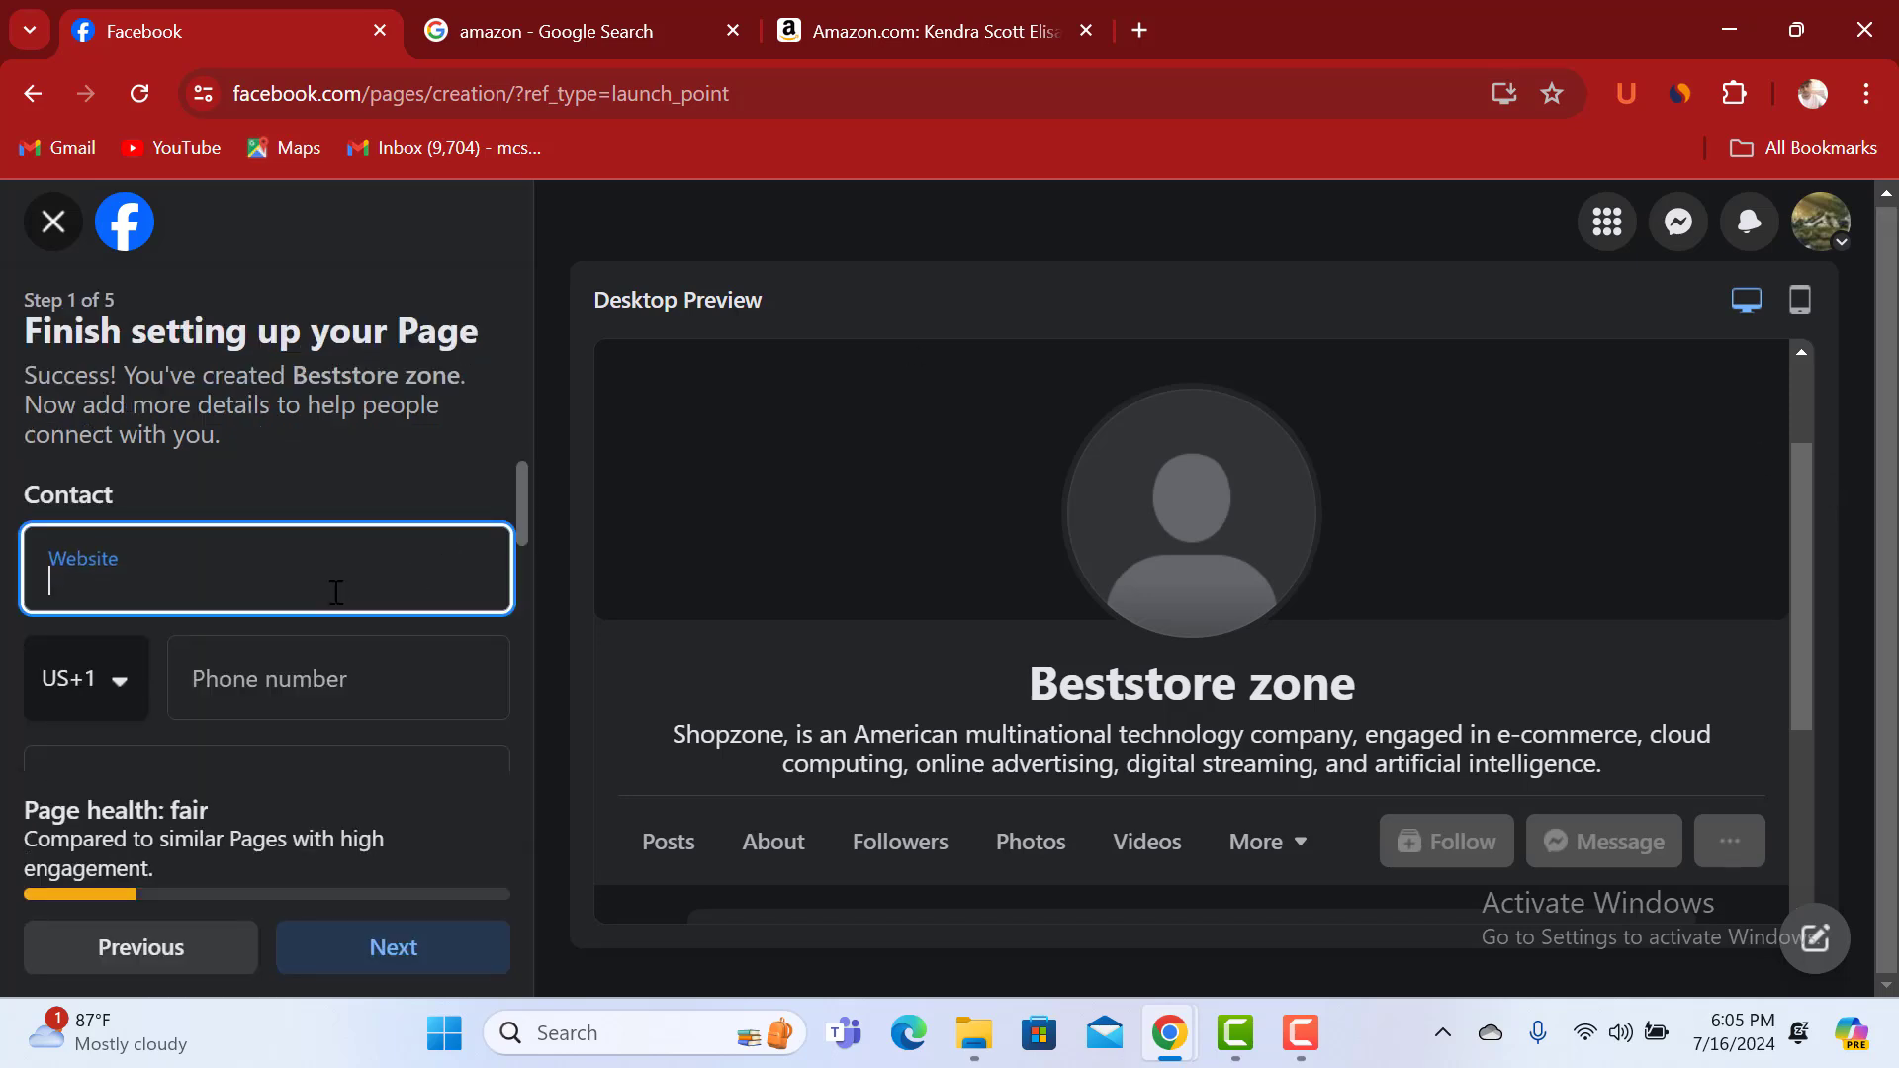
scroll(354, 611, "down", 3)
scroll(354, 611, "up", 3)
scroll(326, 653, "down", 5)
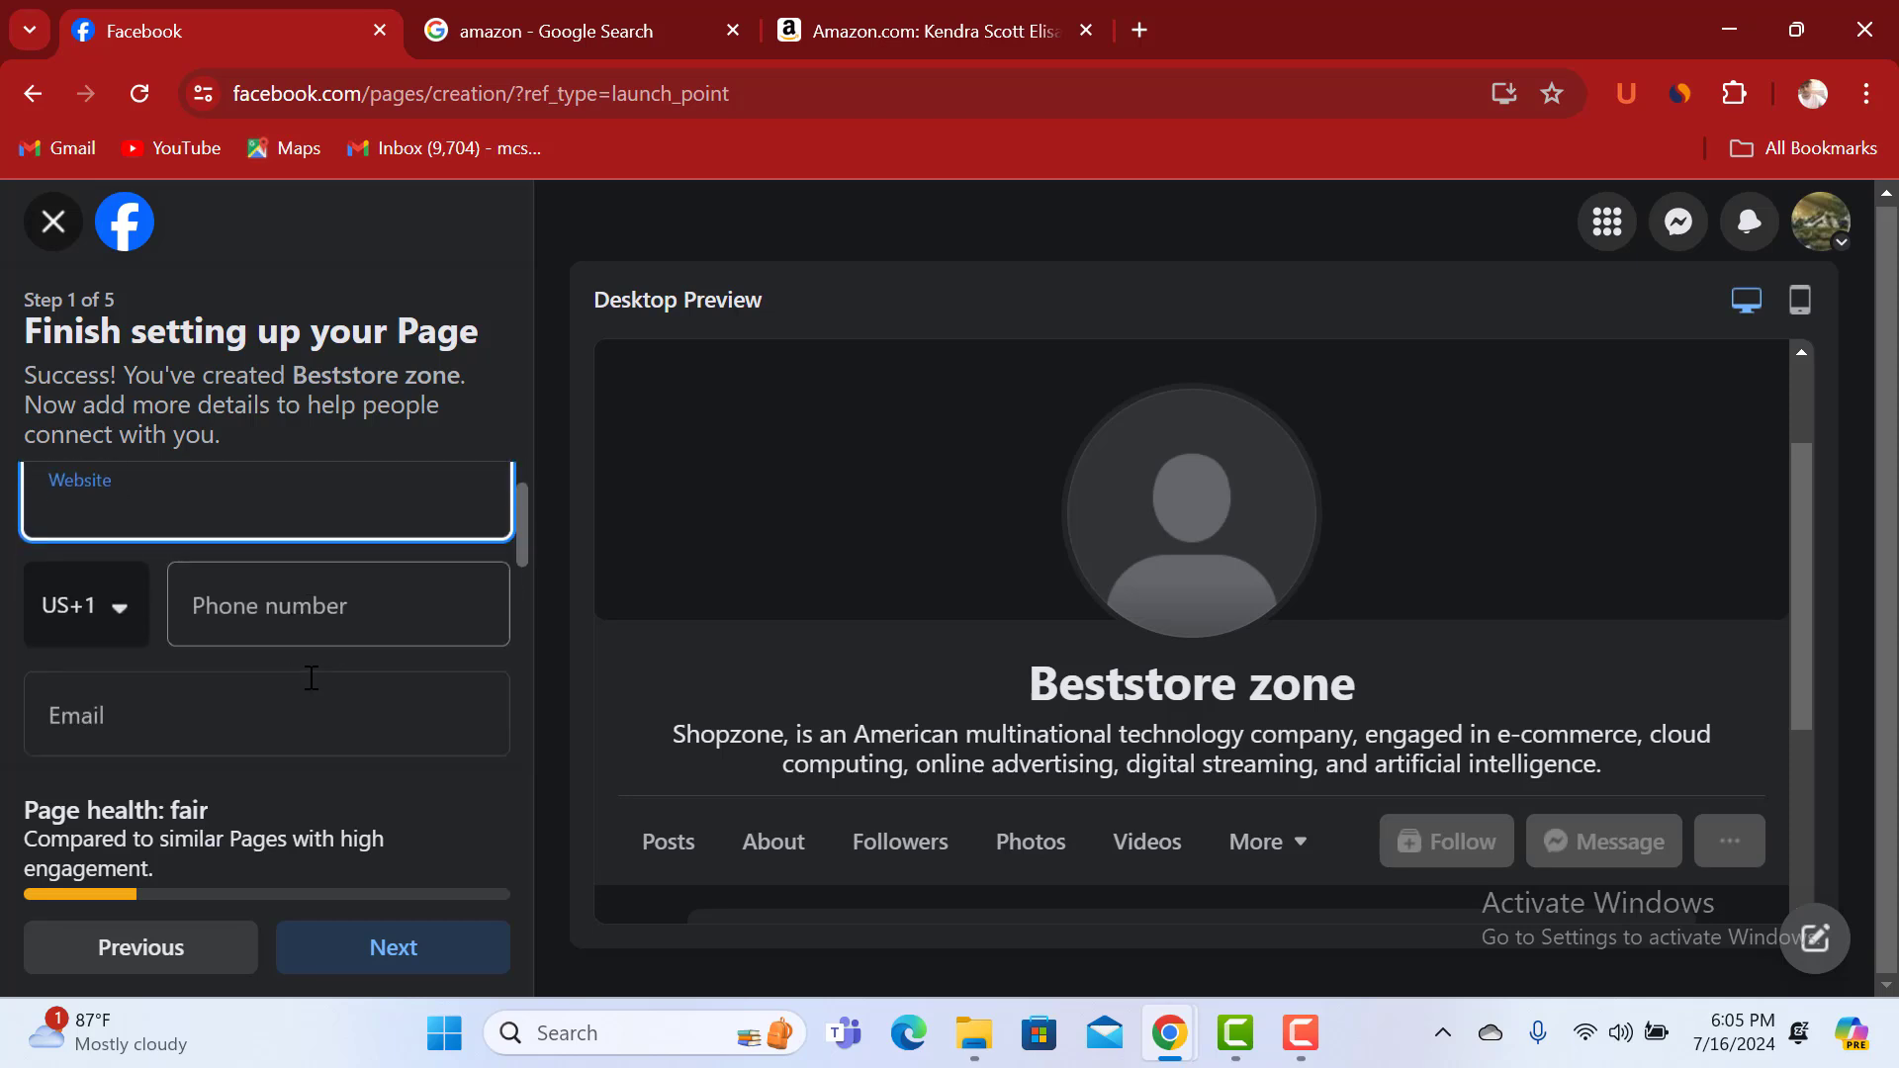
scroll(311, 681, "down", 2)
scroll(310, 656, "up", 2)
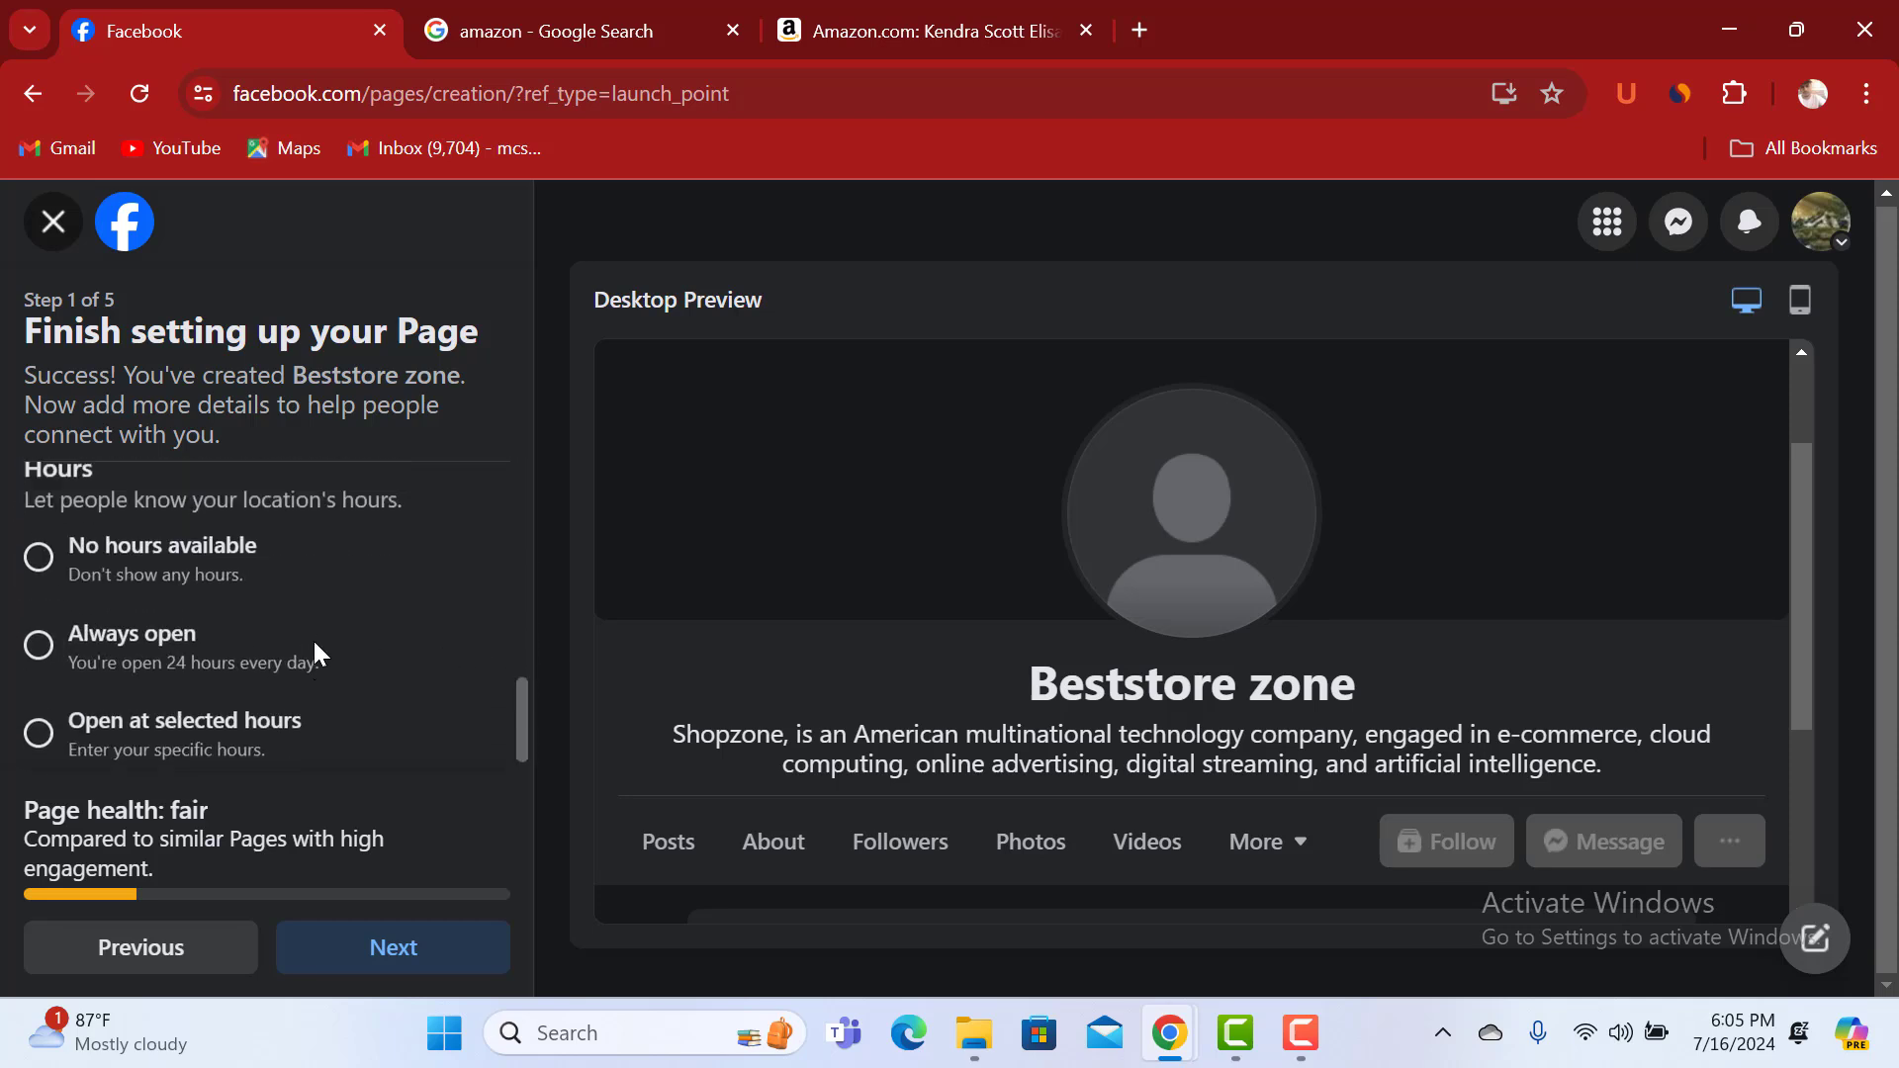
scroll(183, 680, "up", 3)
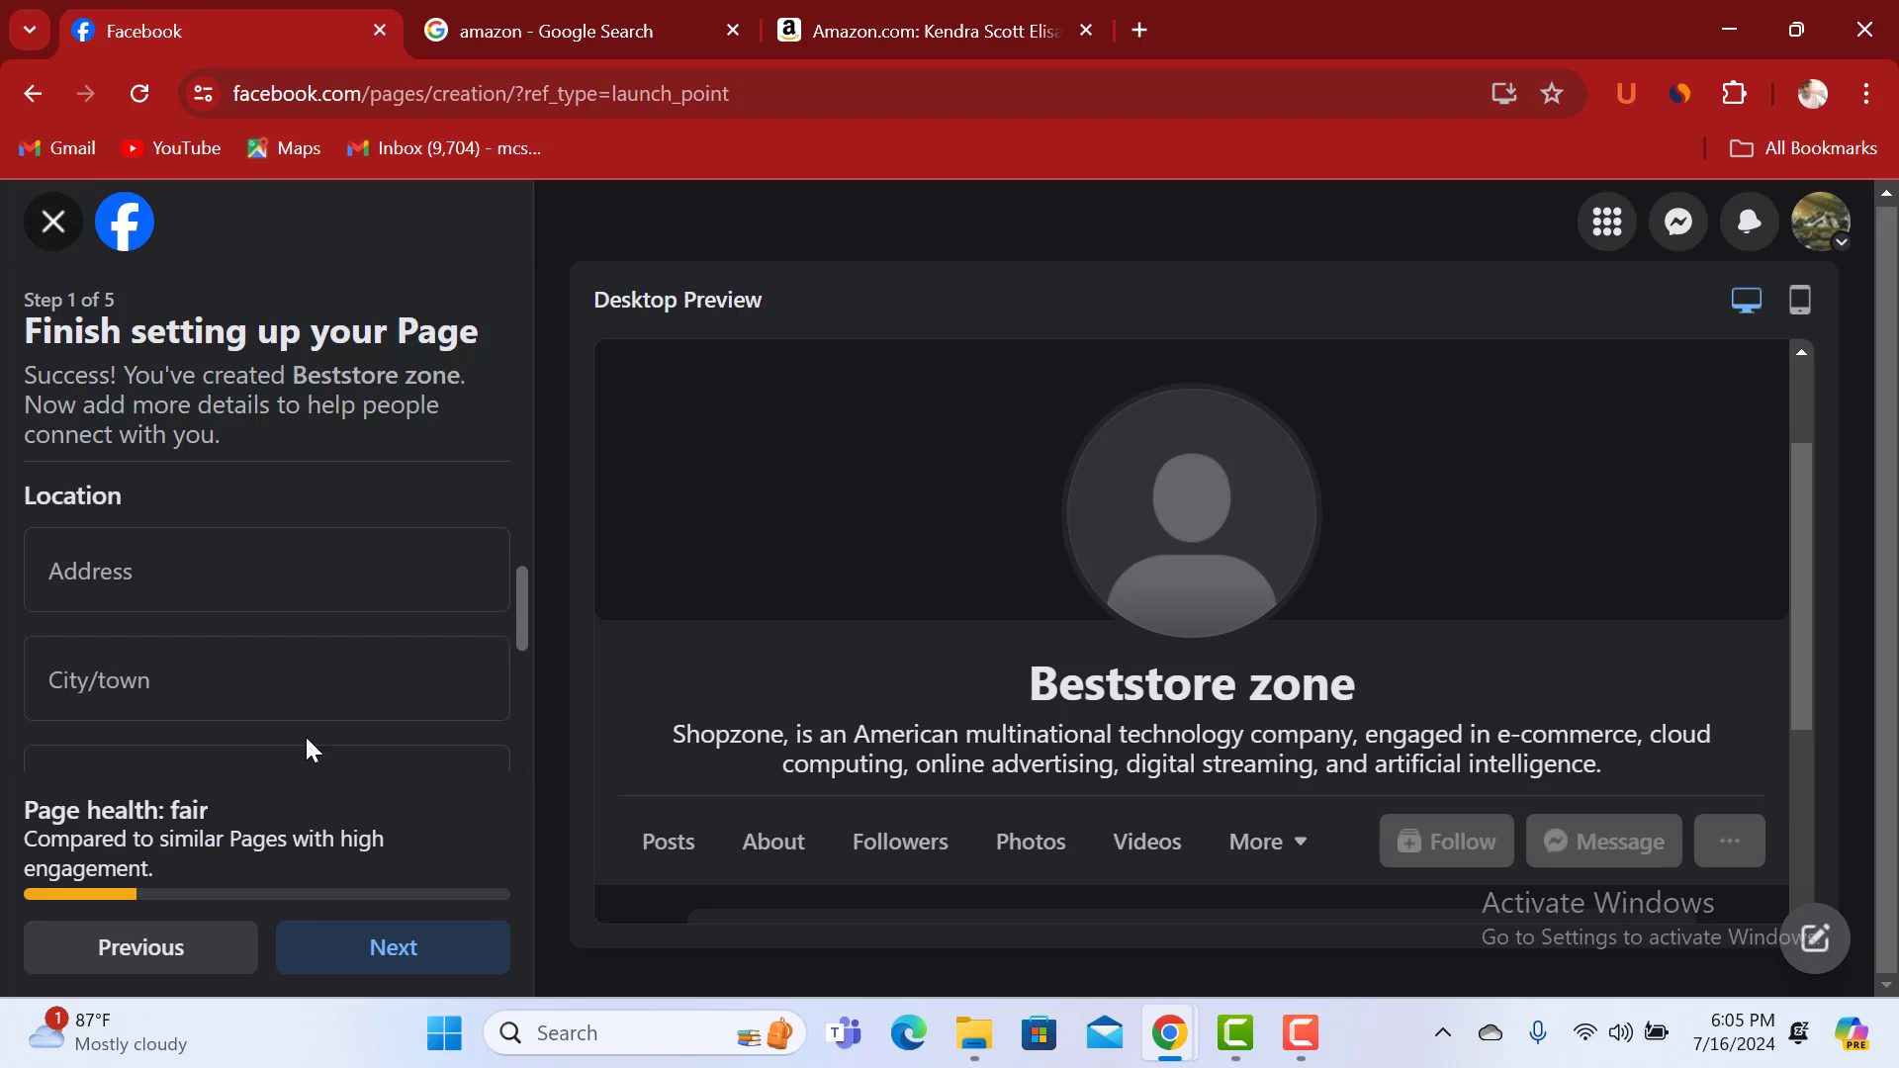
scroll(297, 750, "down", 1)
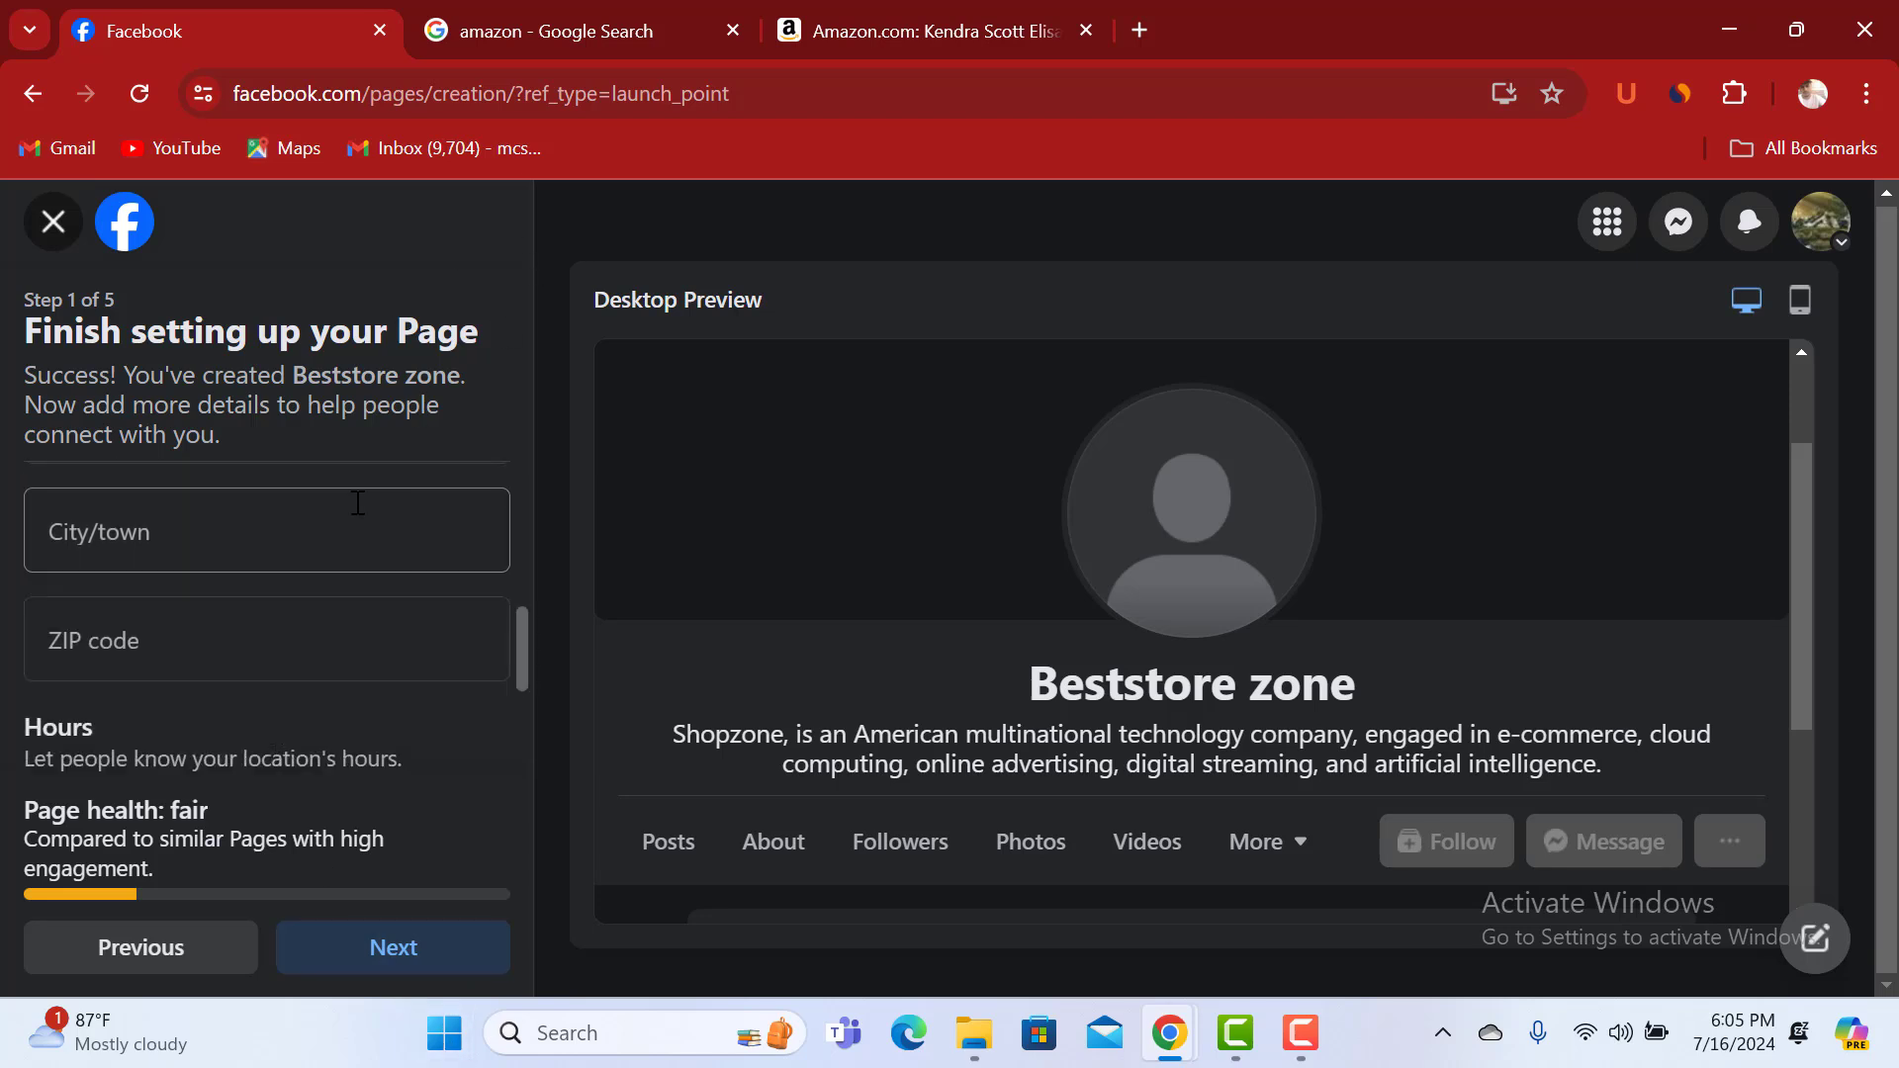
scroll(319, 612, "up", 3)
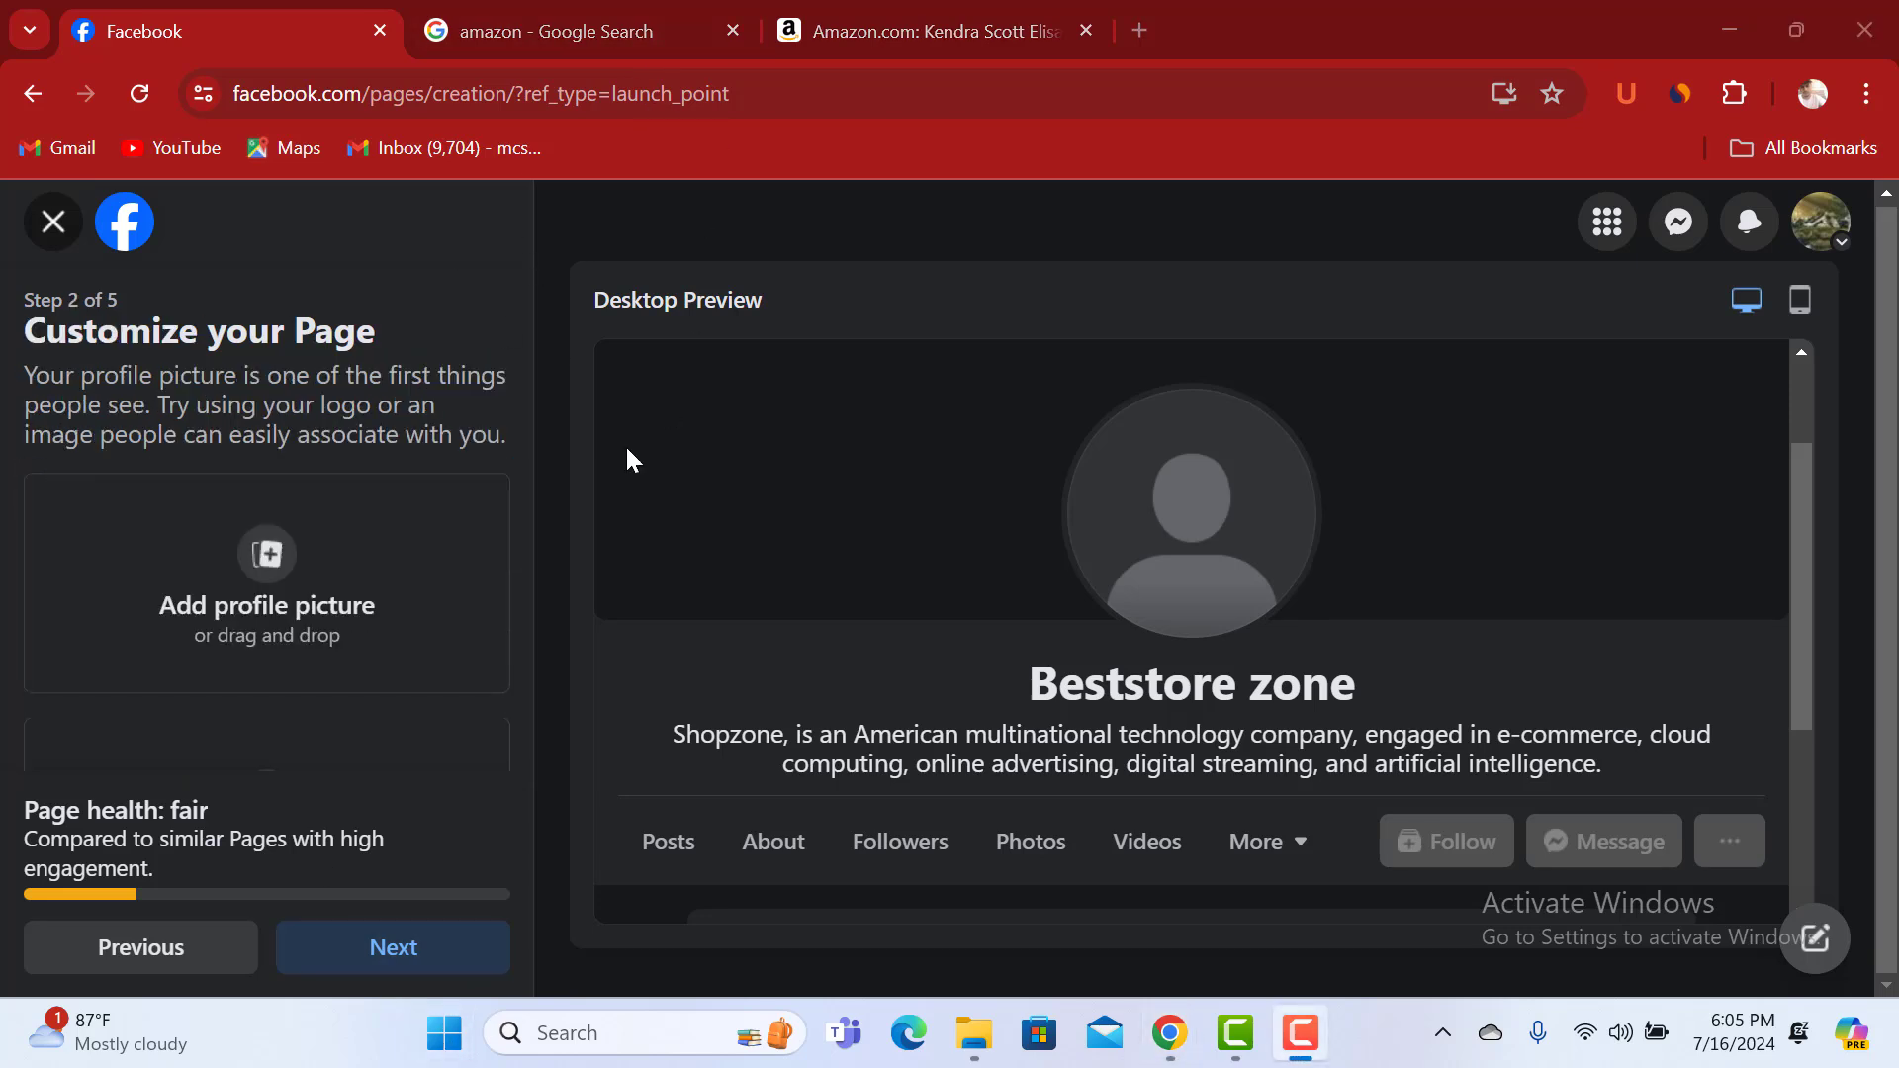
scroll(314, 644, "down", 3)
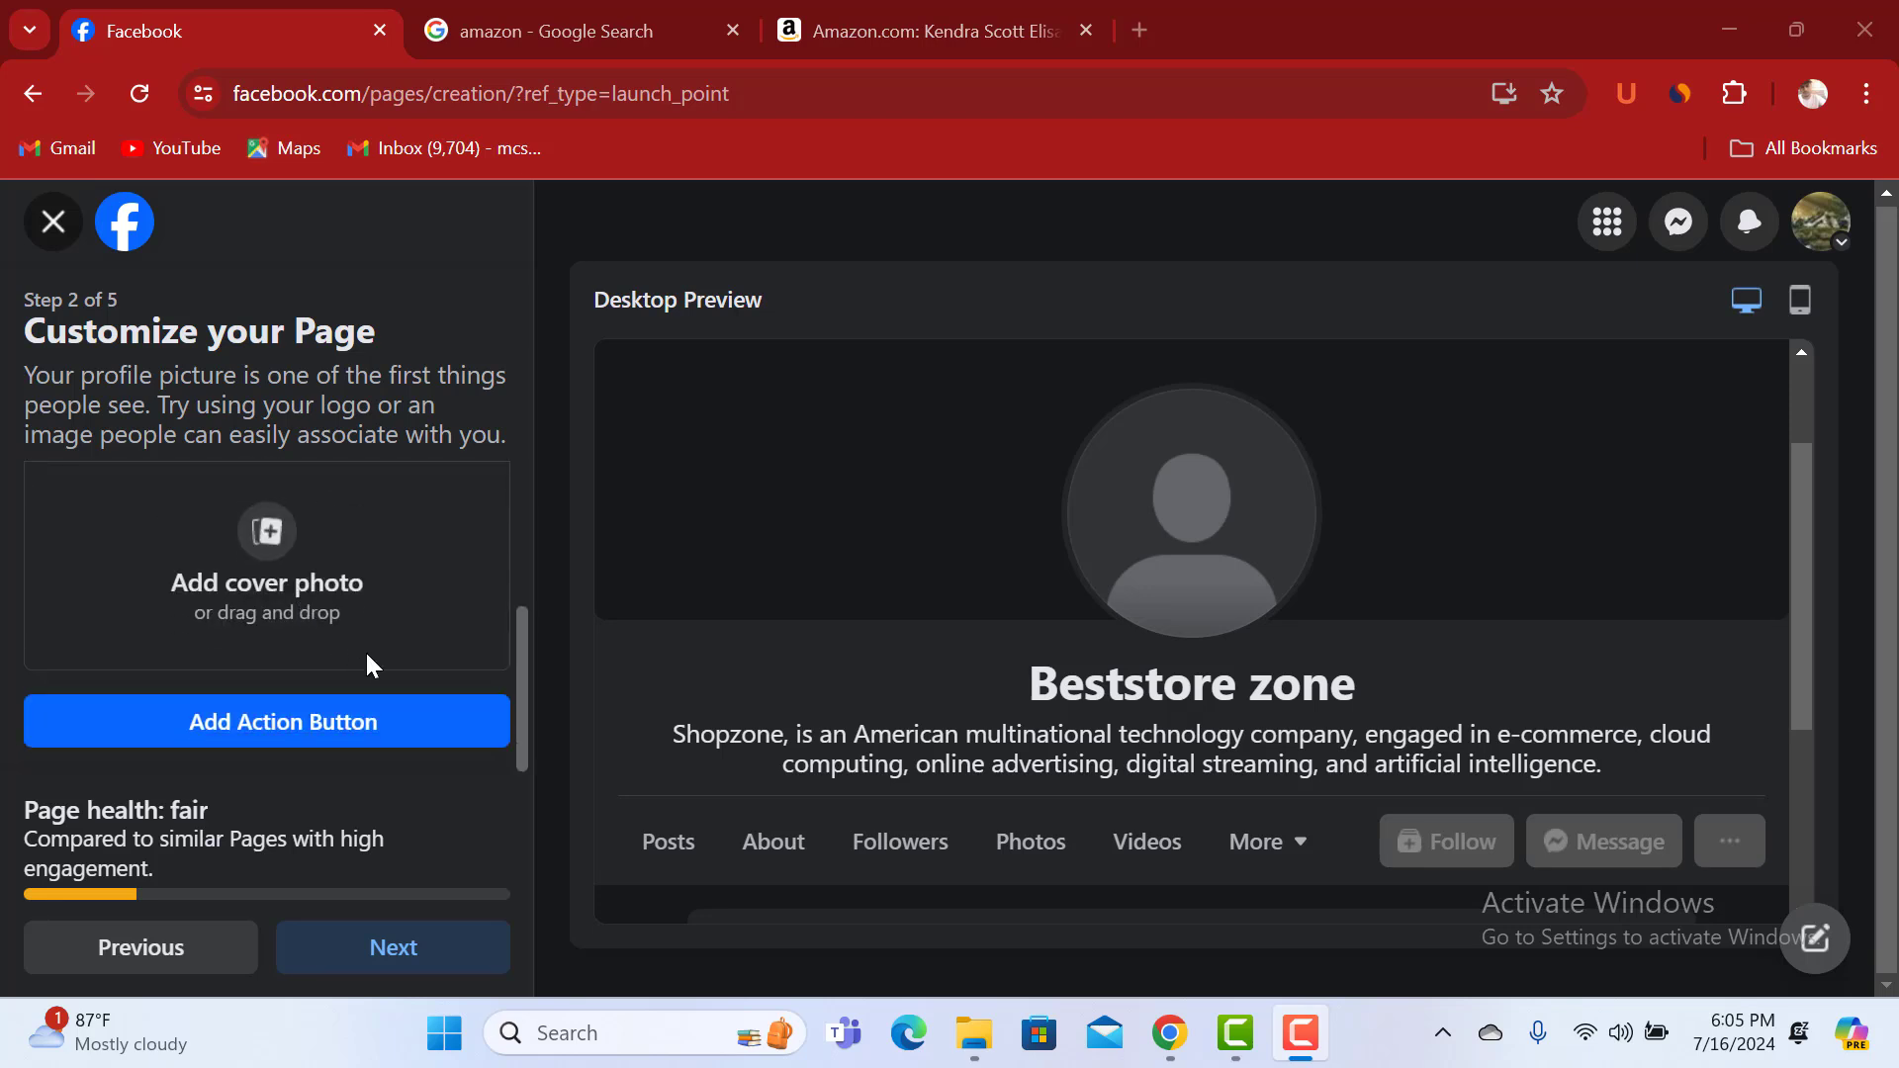
scroll(365, 650, "up", 2)
scroll(267, 613, "down", 3)
scroll(297, 665, "up", 2)
scroll(353, 681, "up", 1)
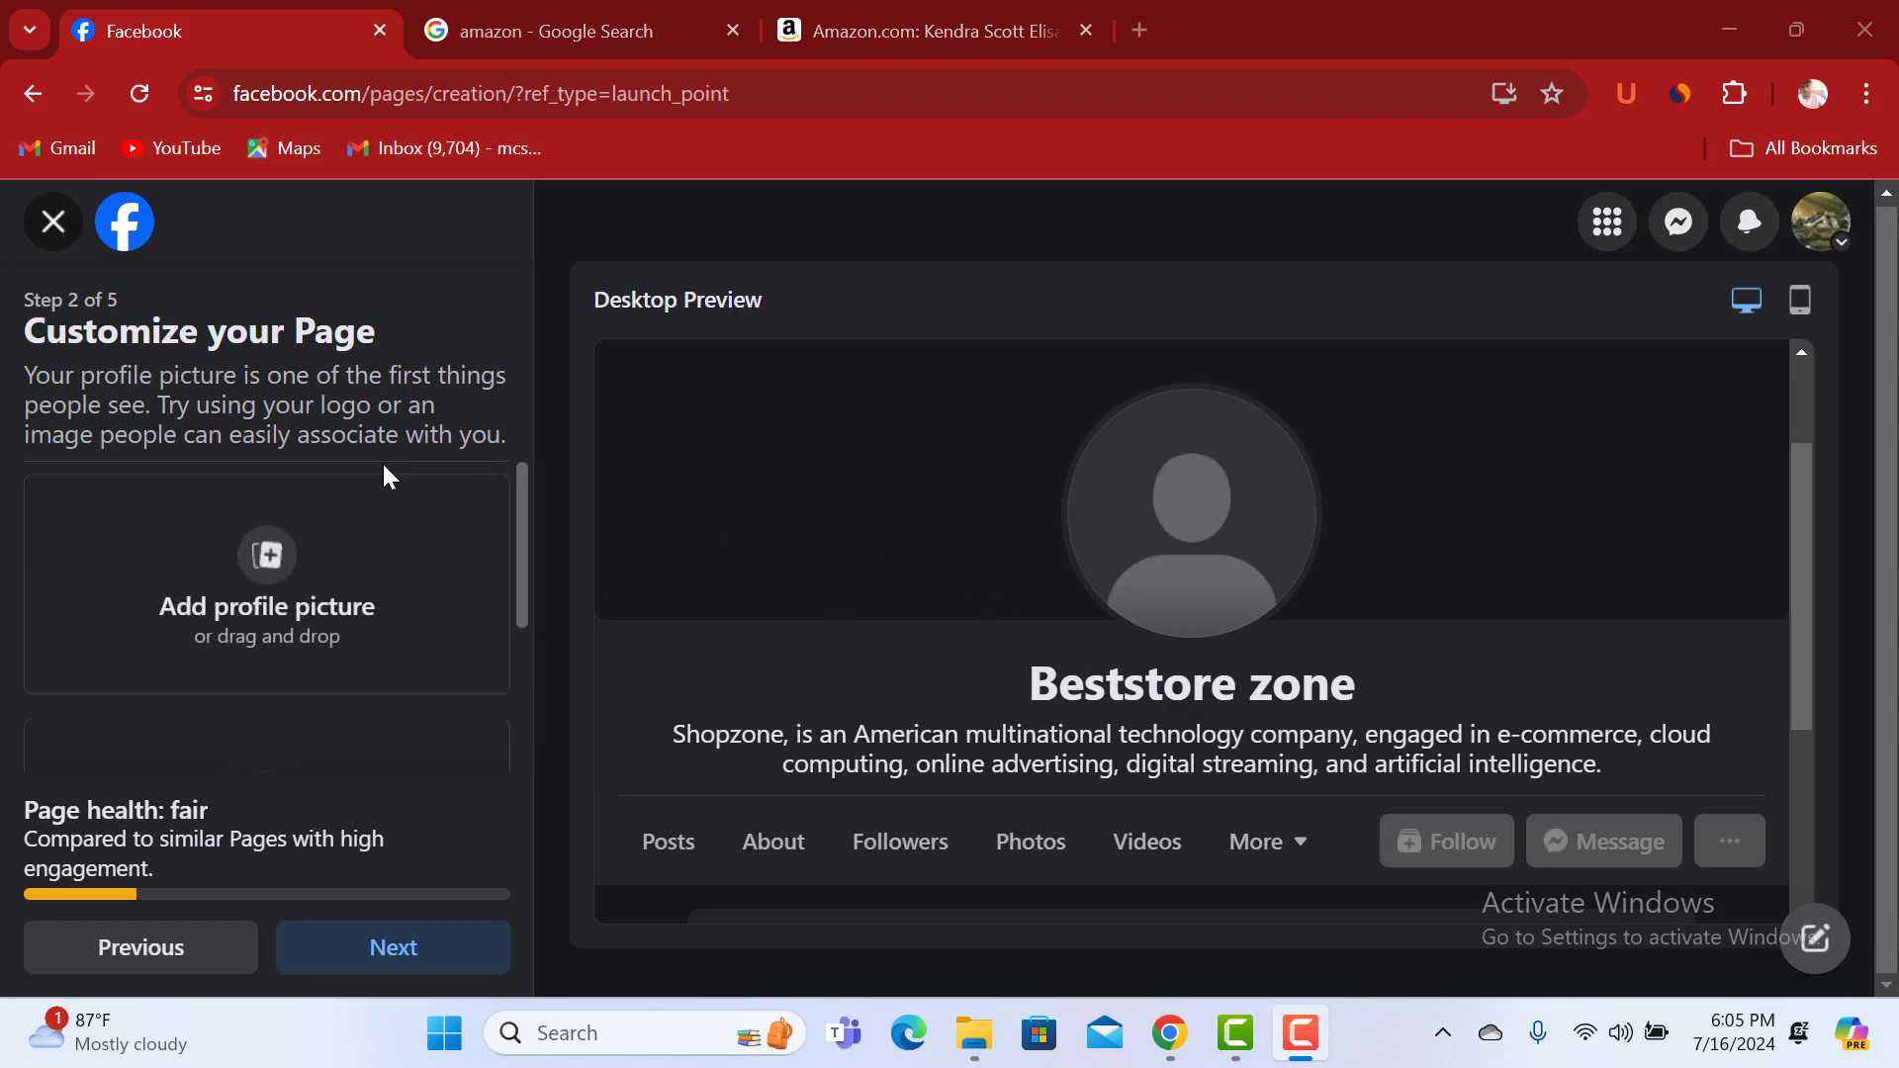
left_click(260, 556)
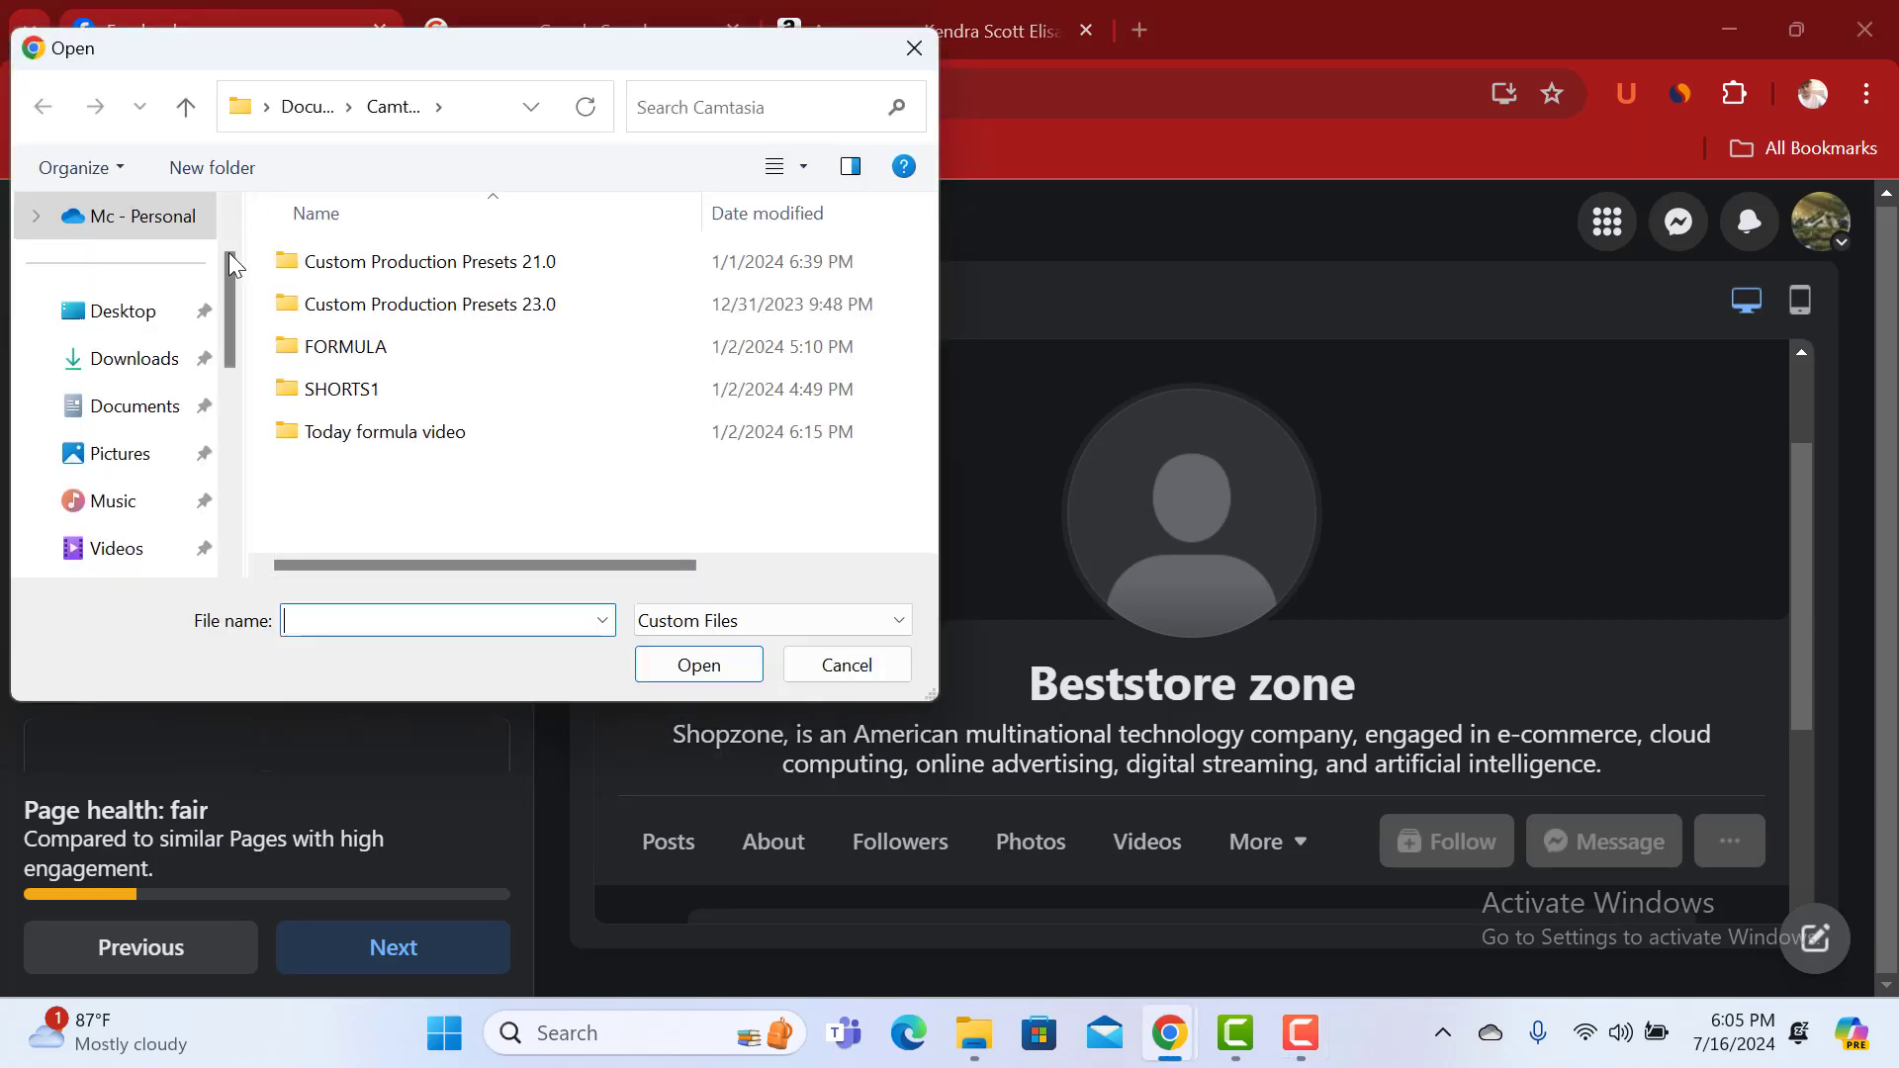
key("Escape")
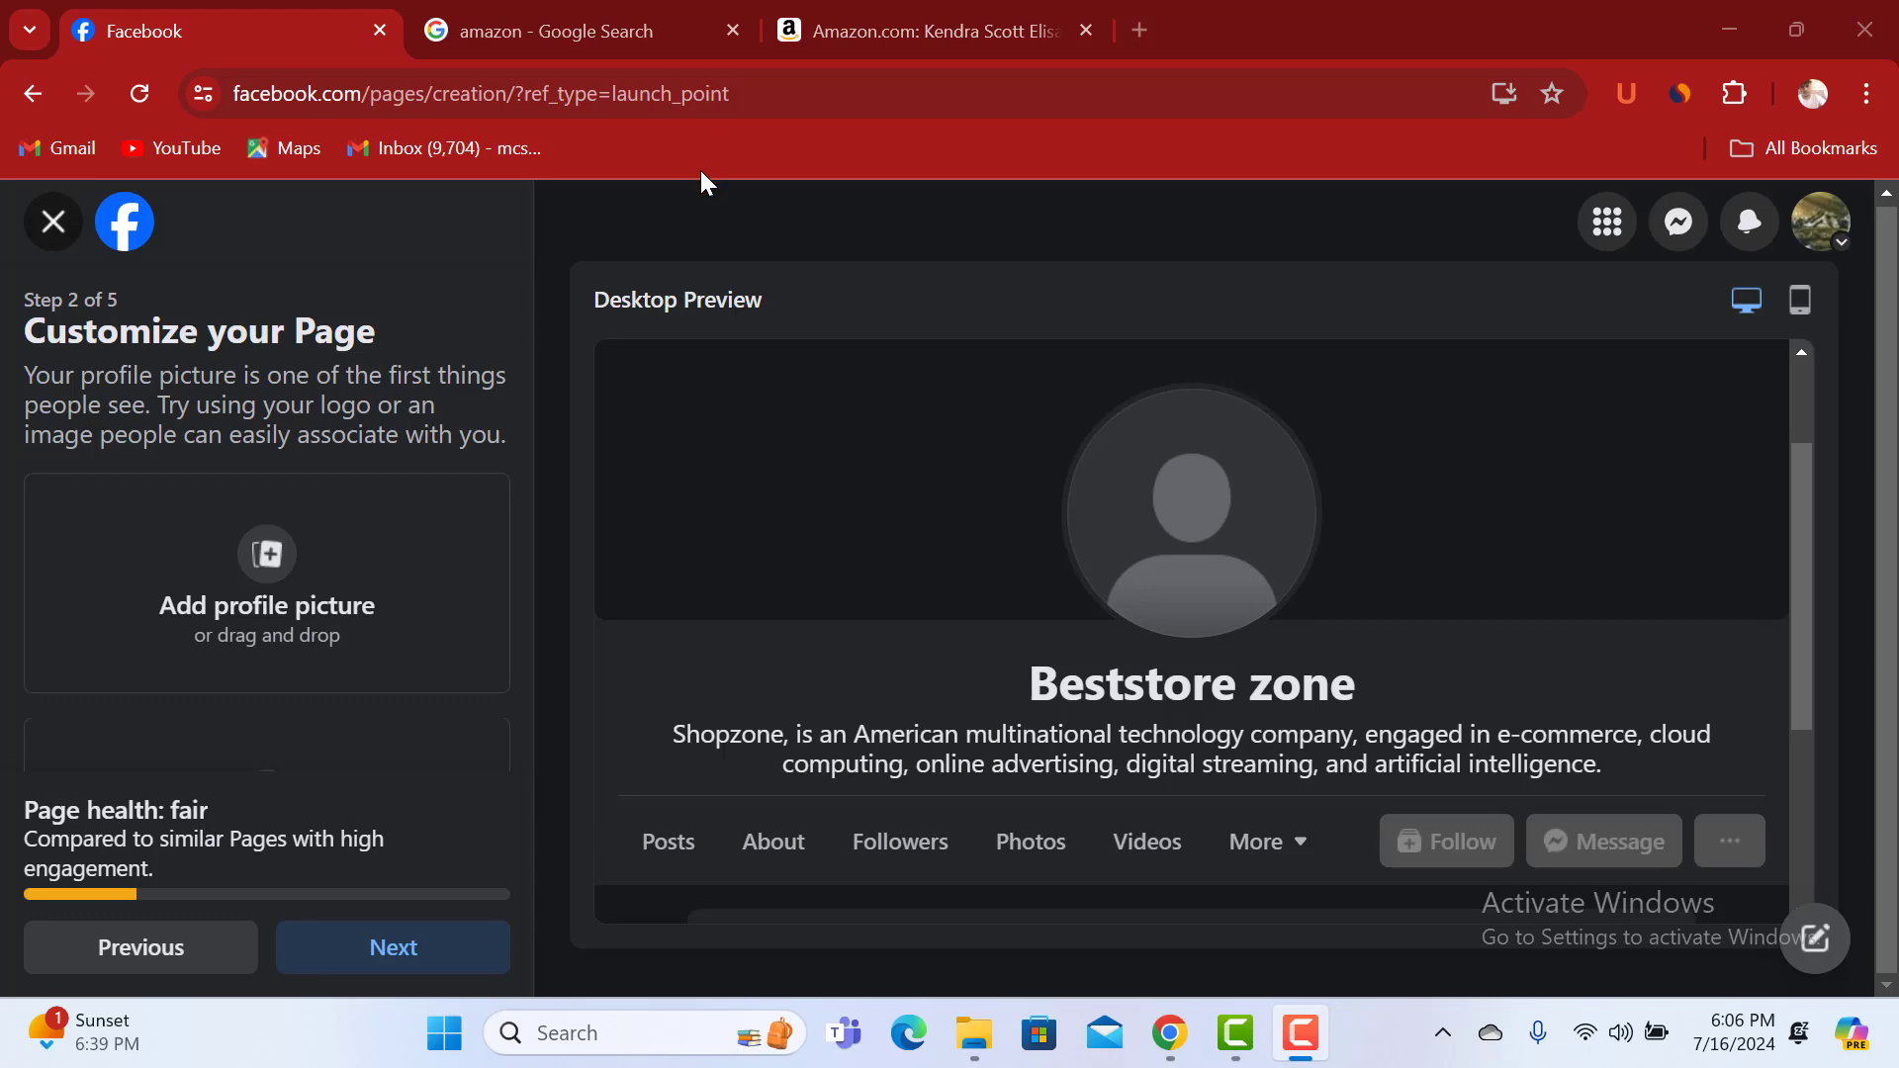
Open canva.com in a new browser tab
left_click(1138, 30)
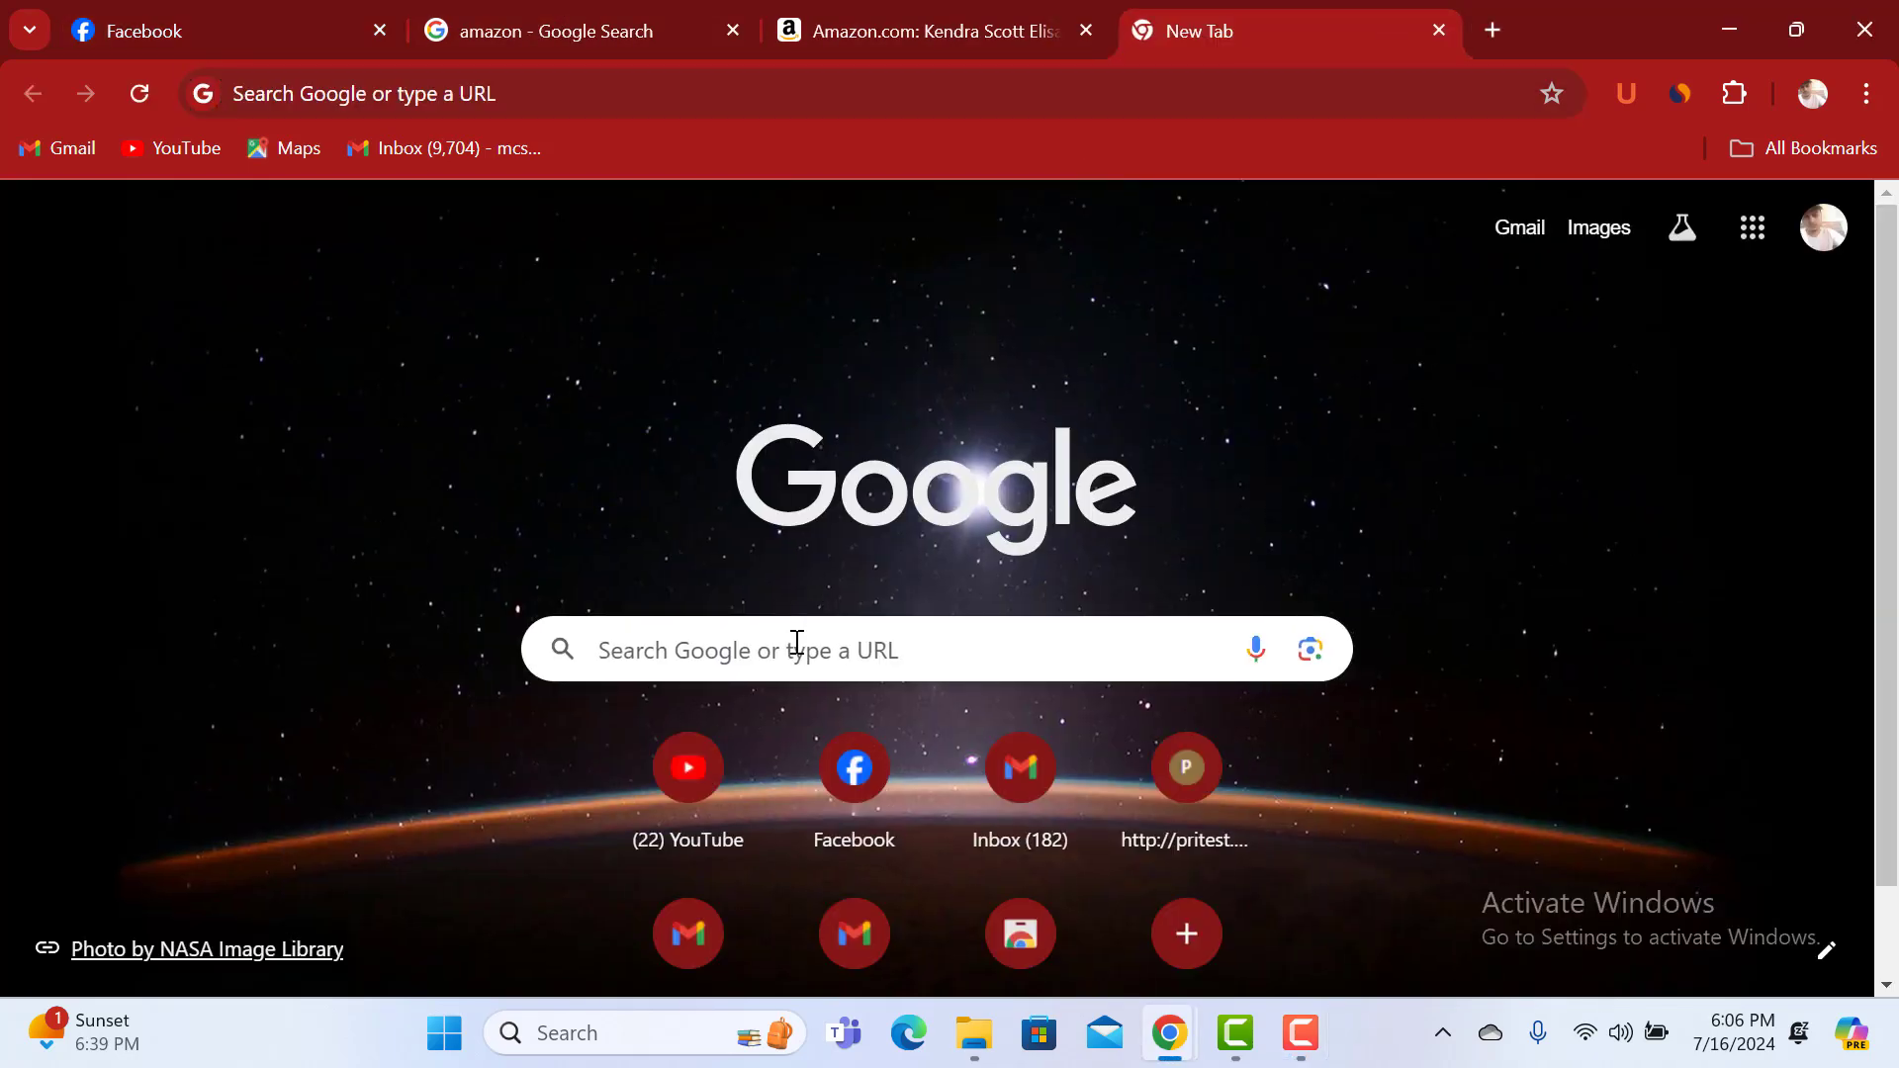
left_click(797, 643)
type("ca")
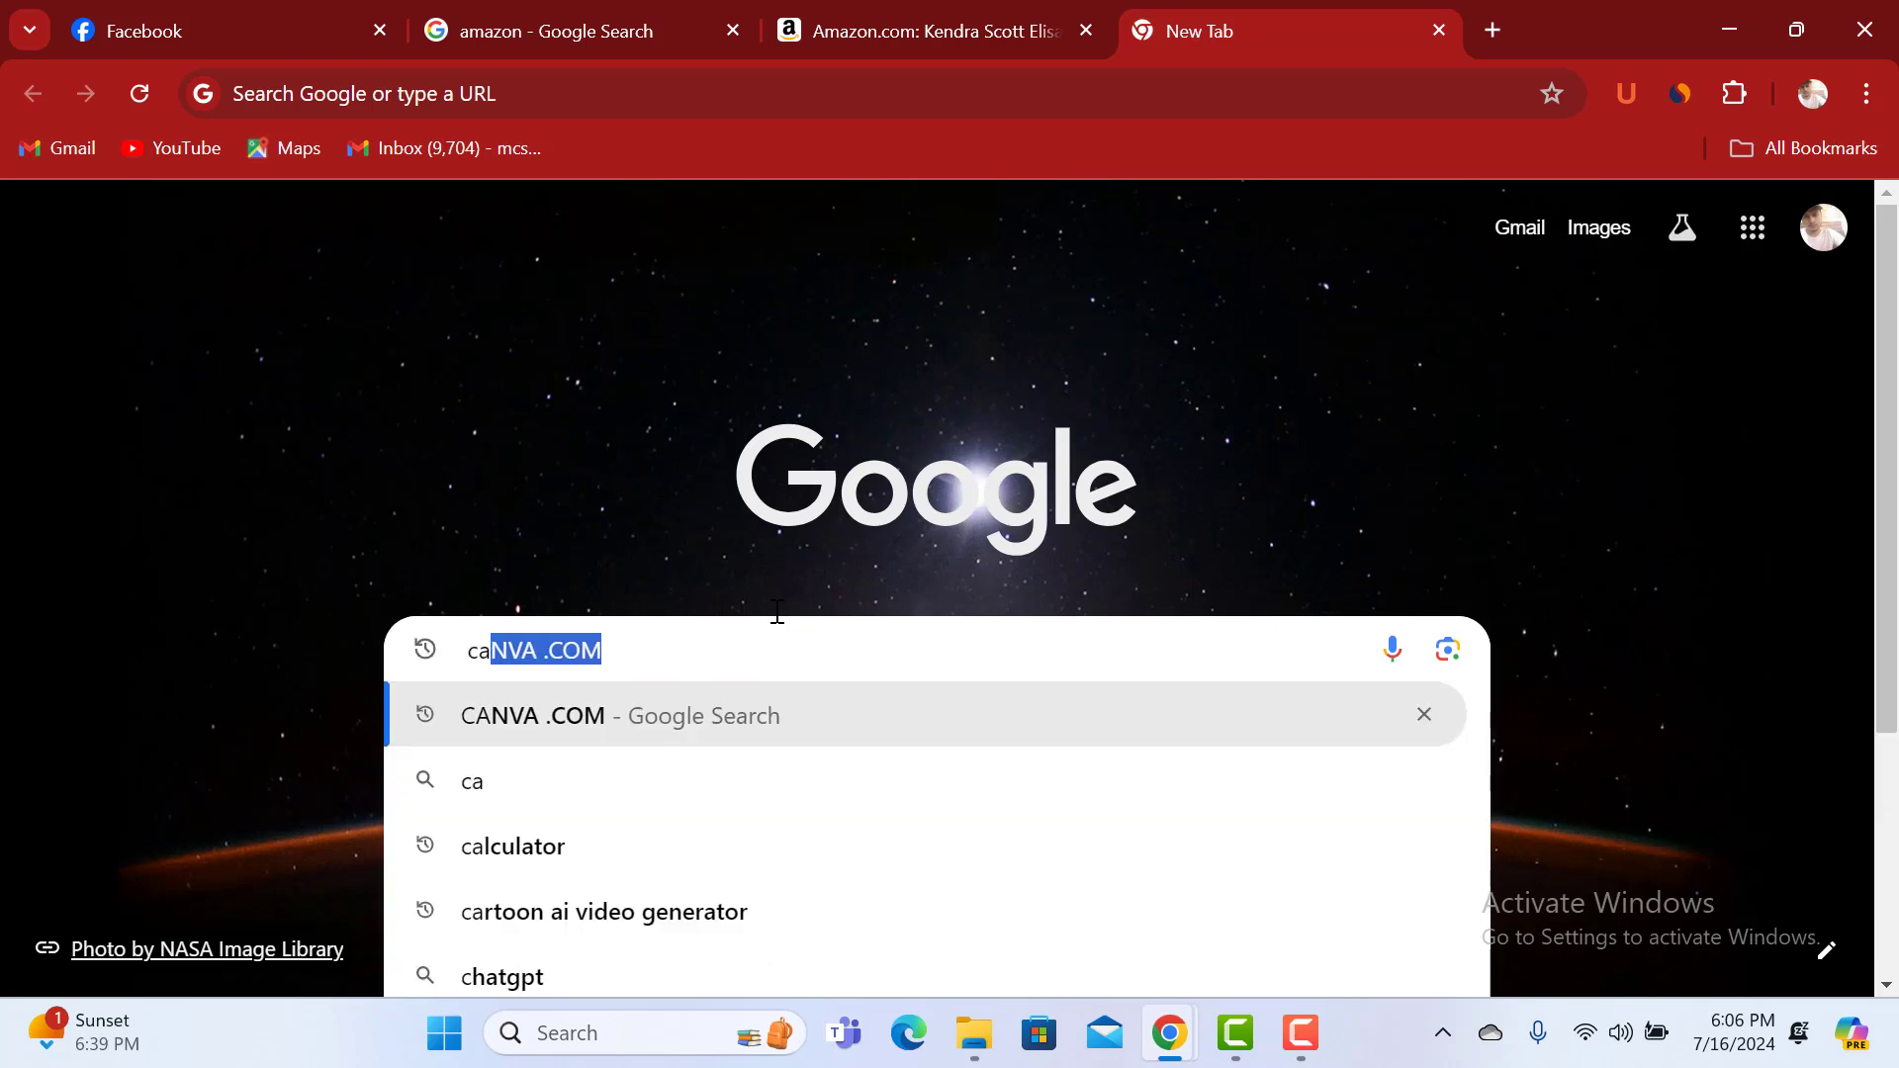
type("nva.com")
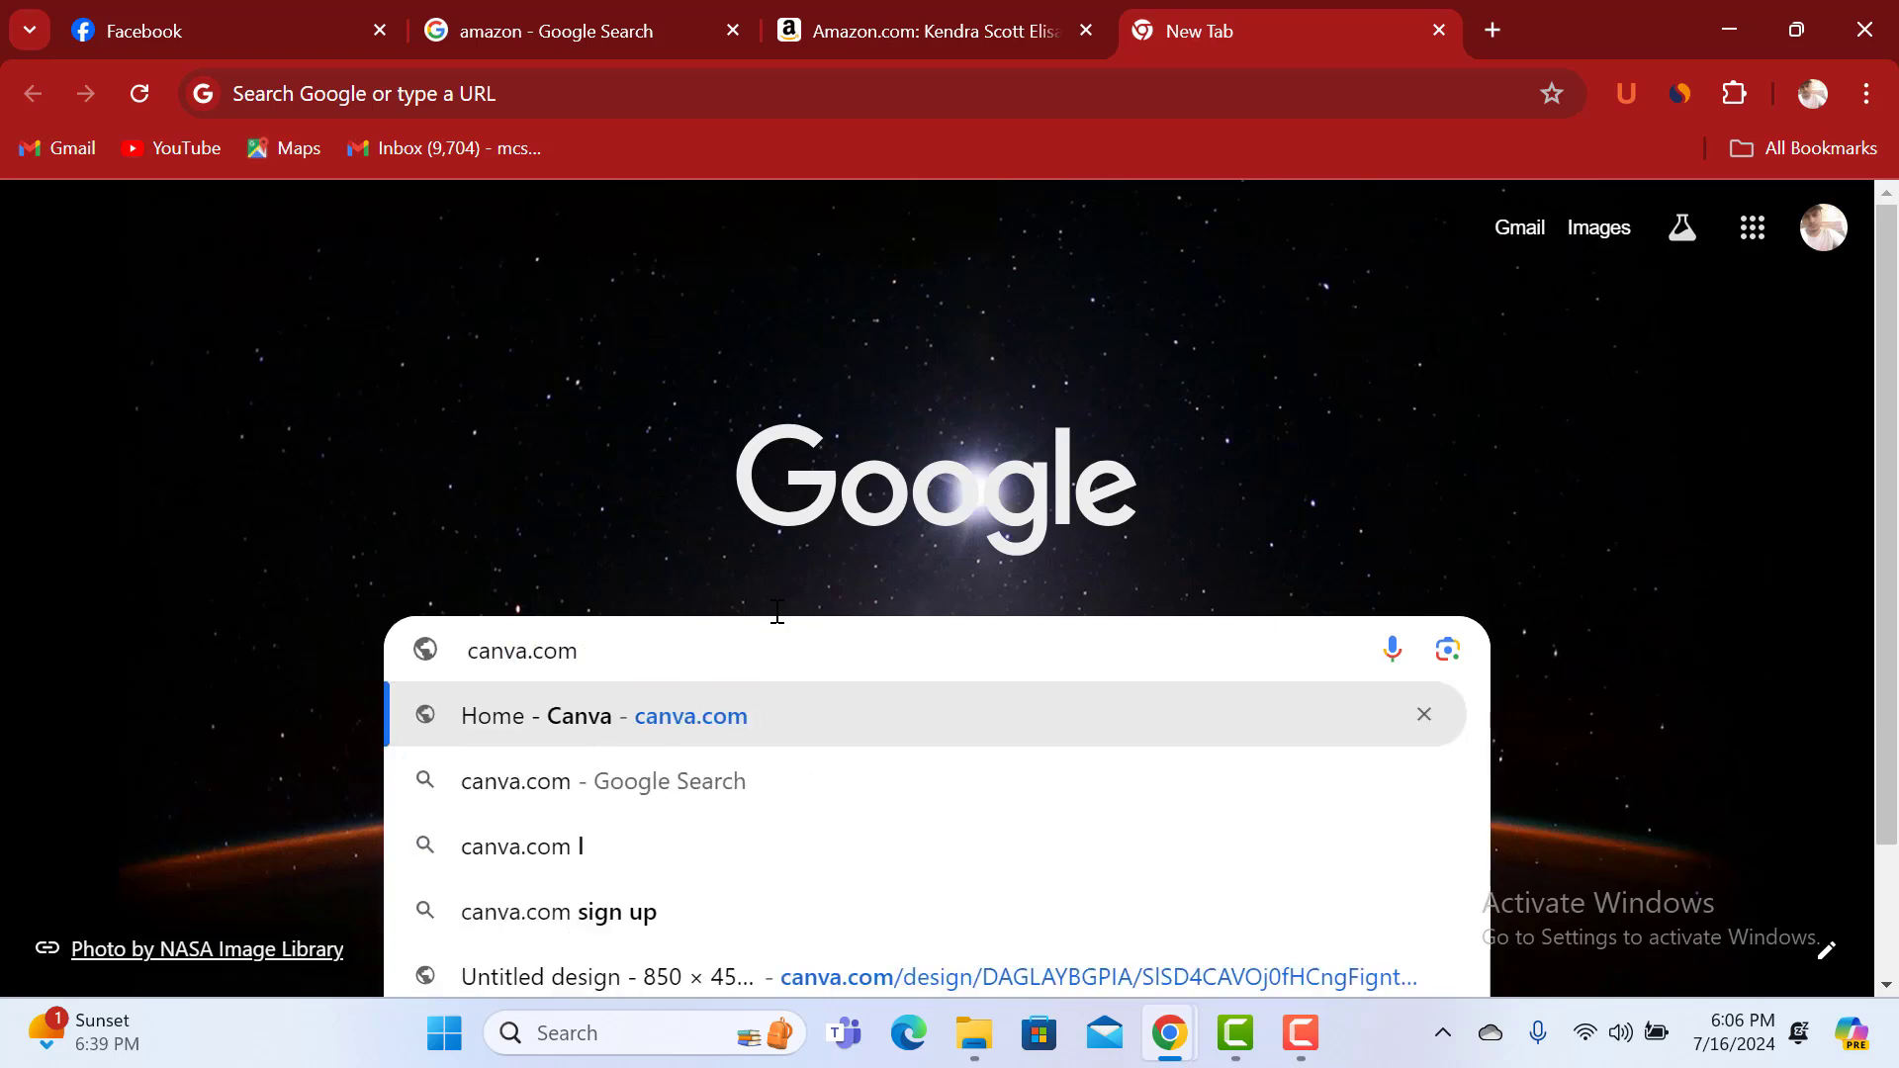
key("Return")
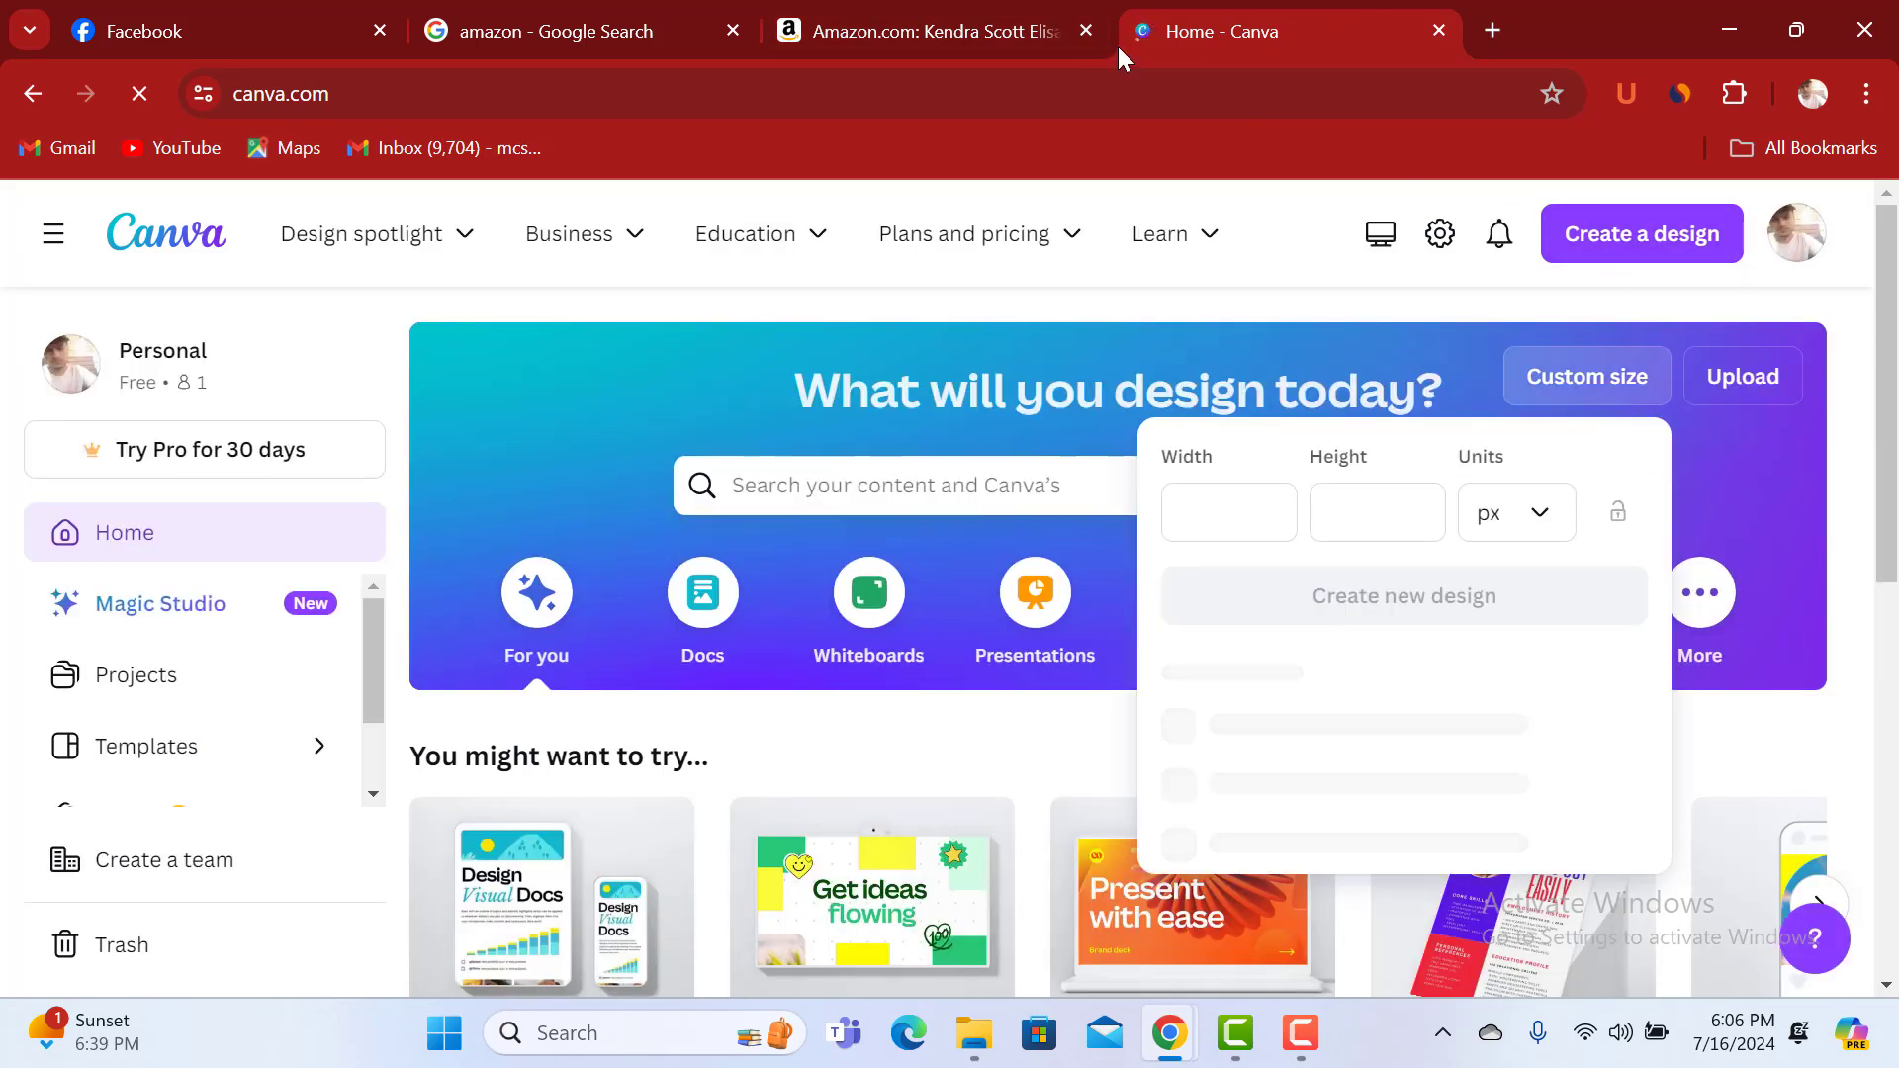
Close the Amazon product tab and search Google for facebook page profile picture size in a new tab
left_click(1085, 32)
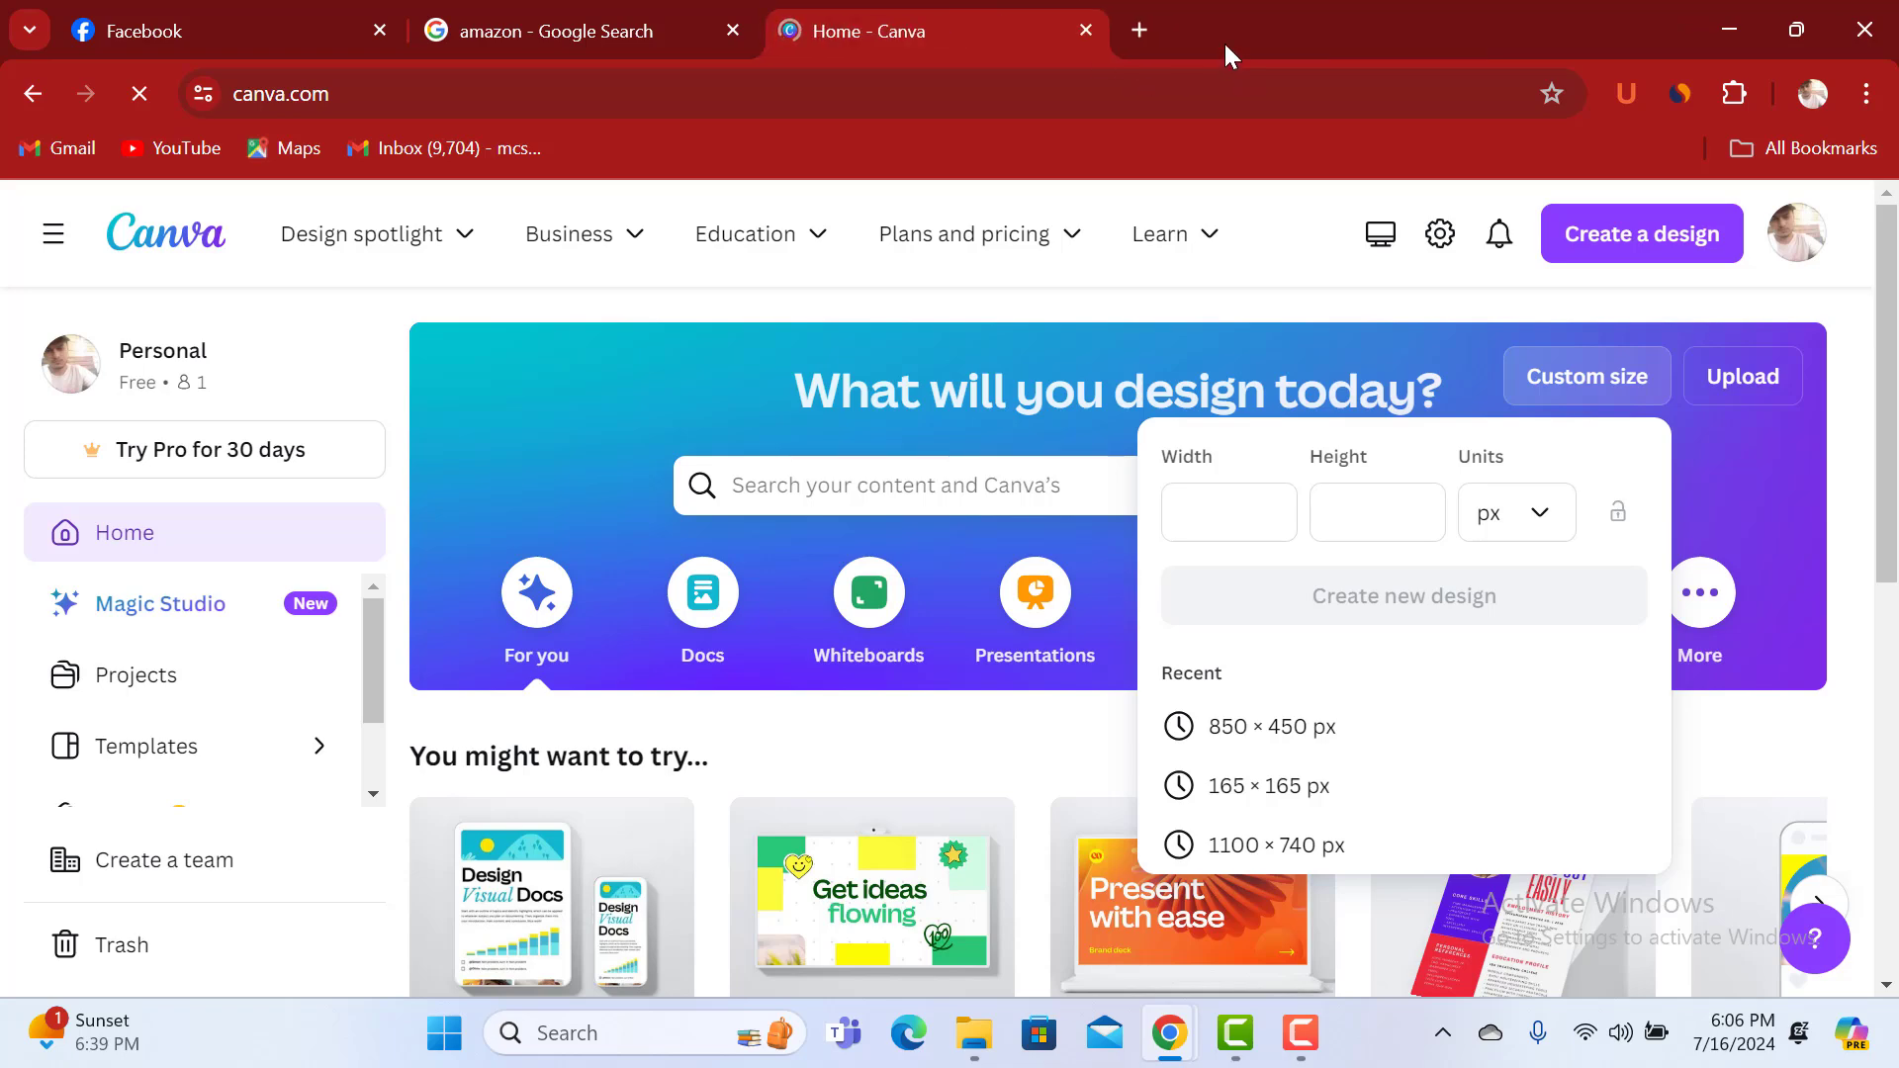
left_click(1140, 31)
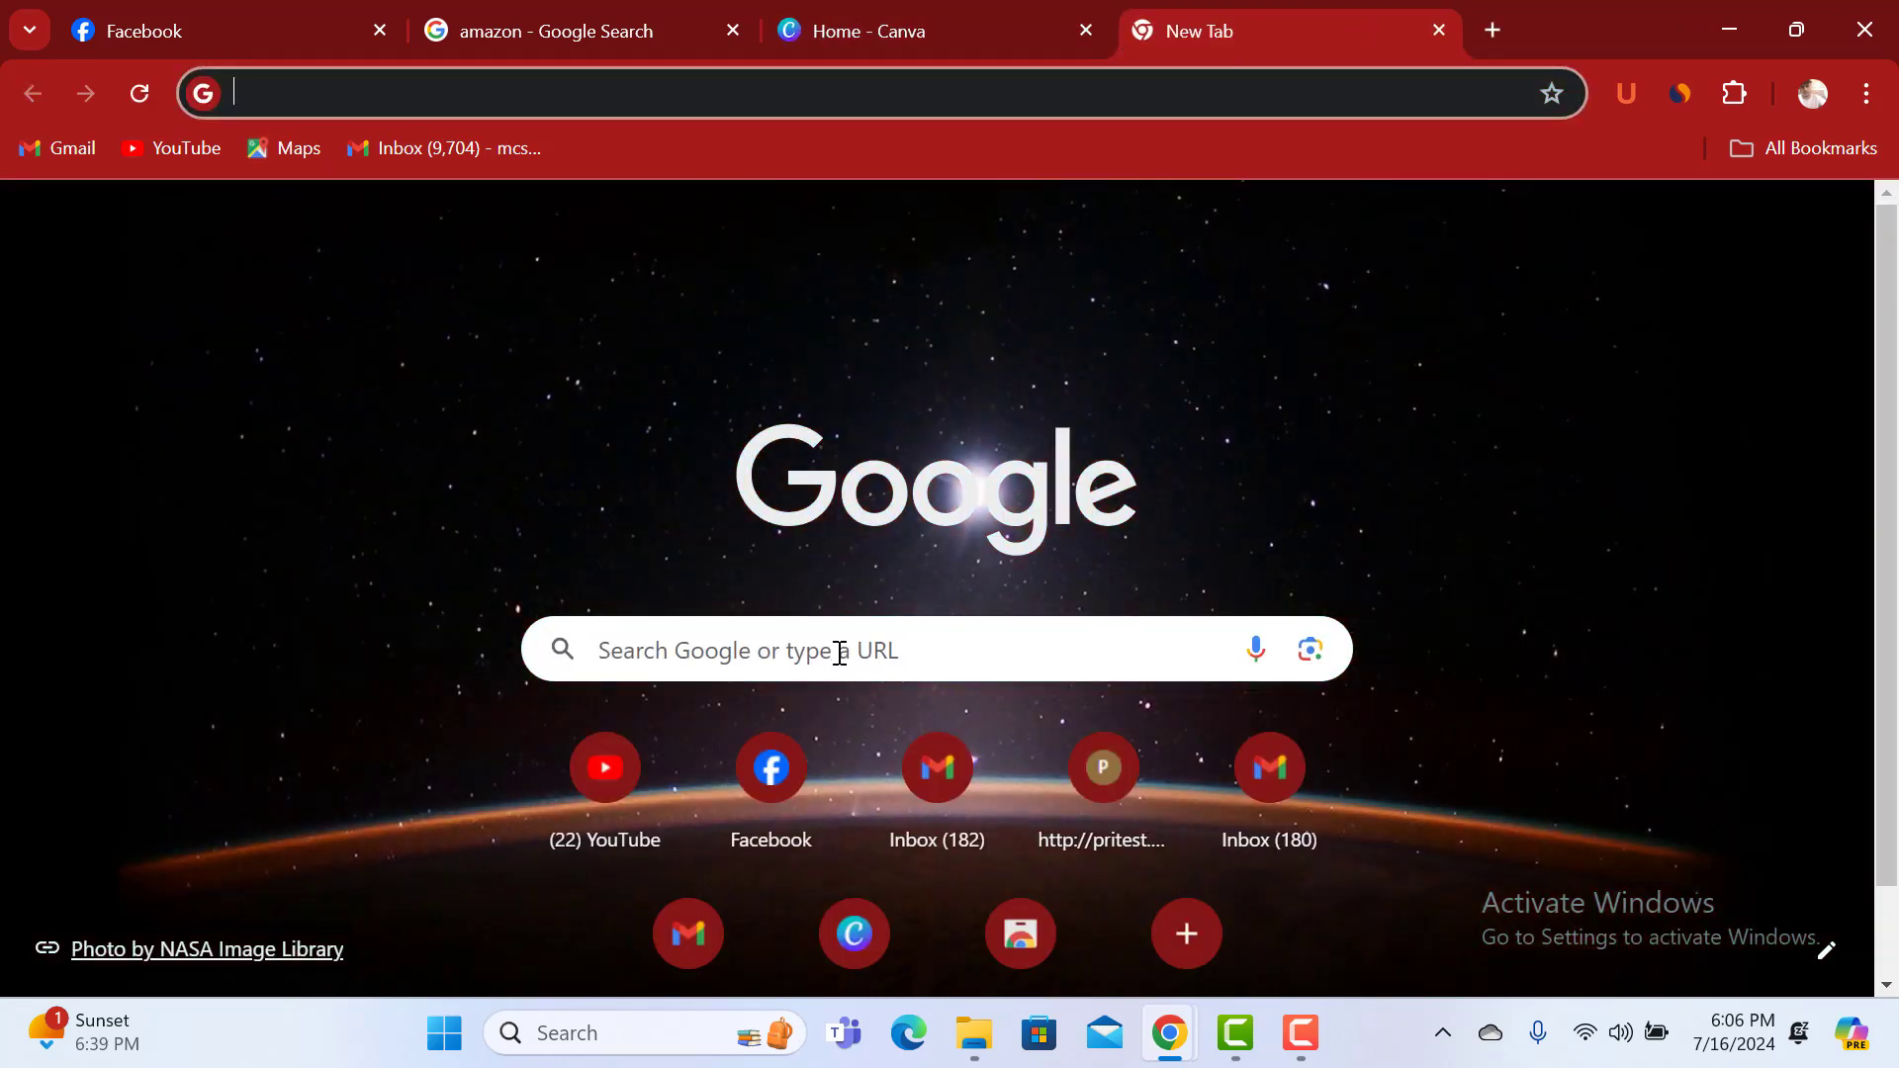
left_click(839, 653)
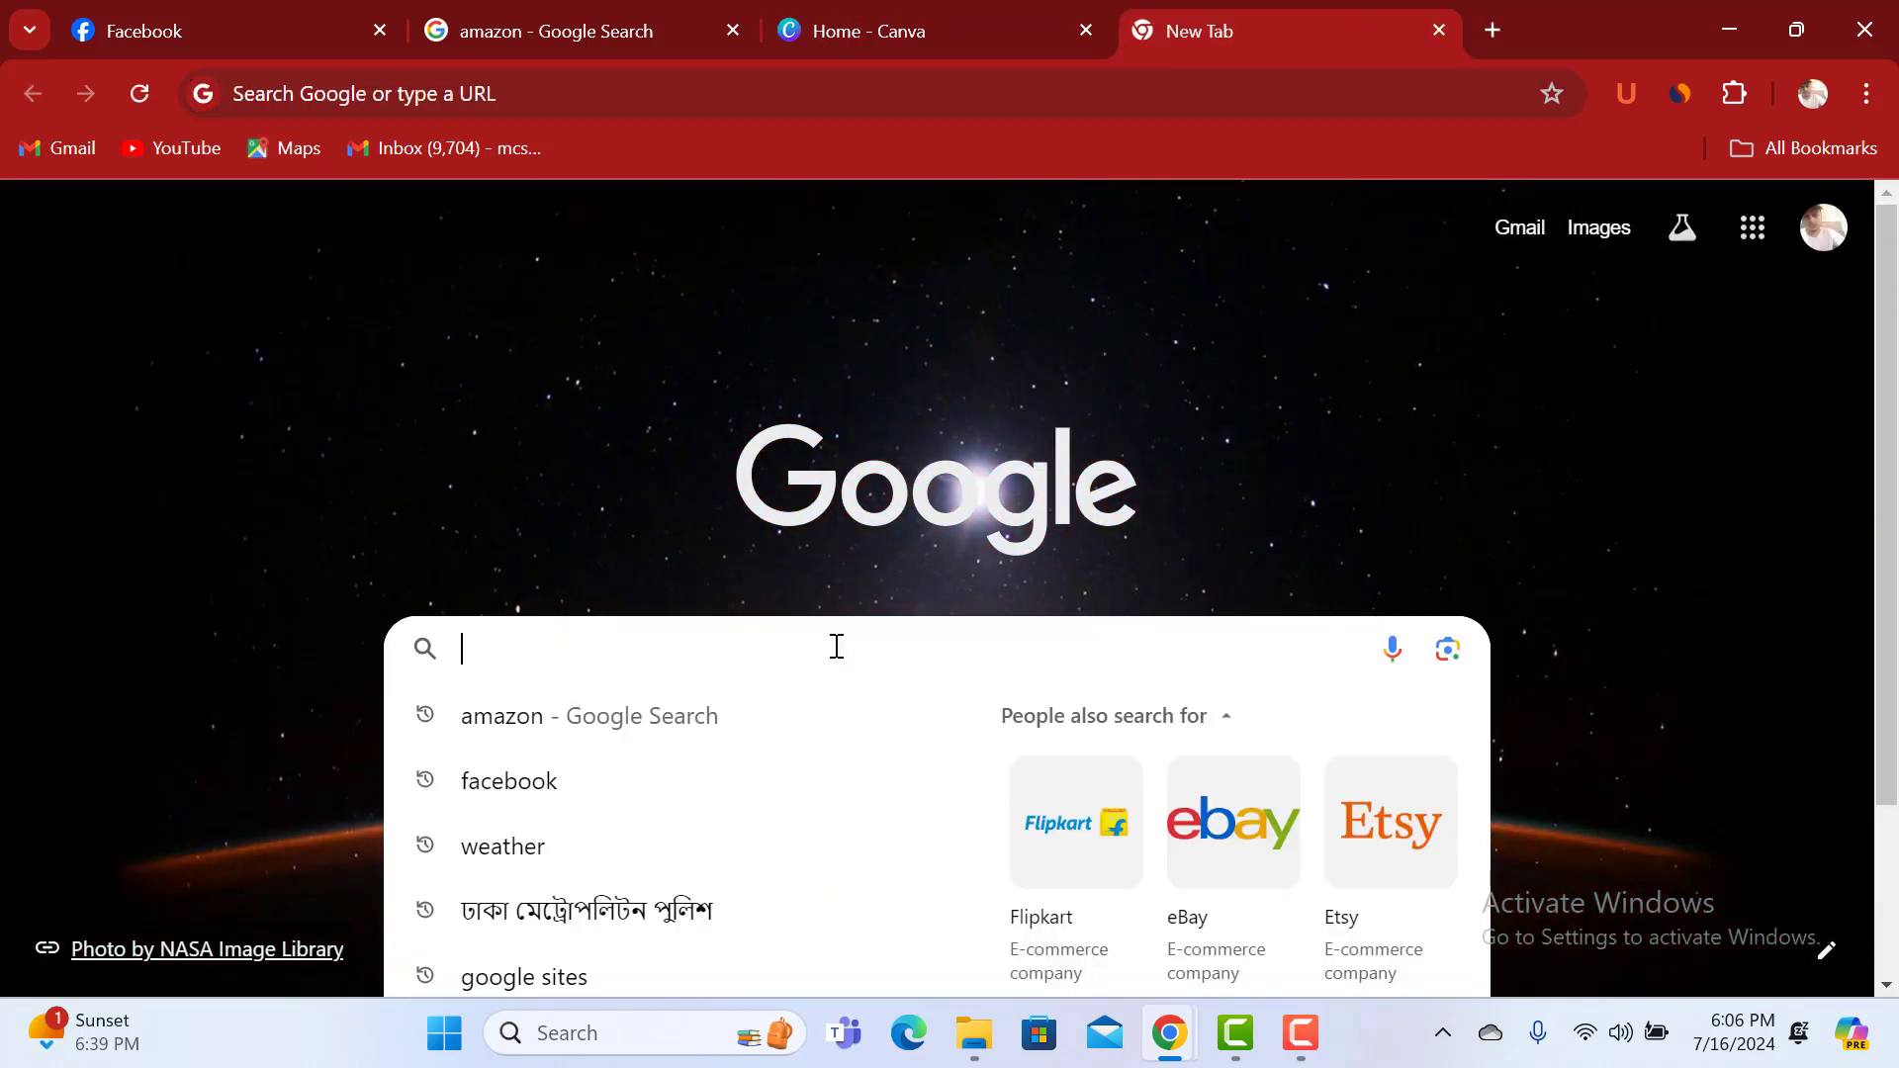
type("facebook")
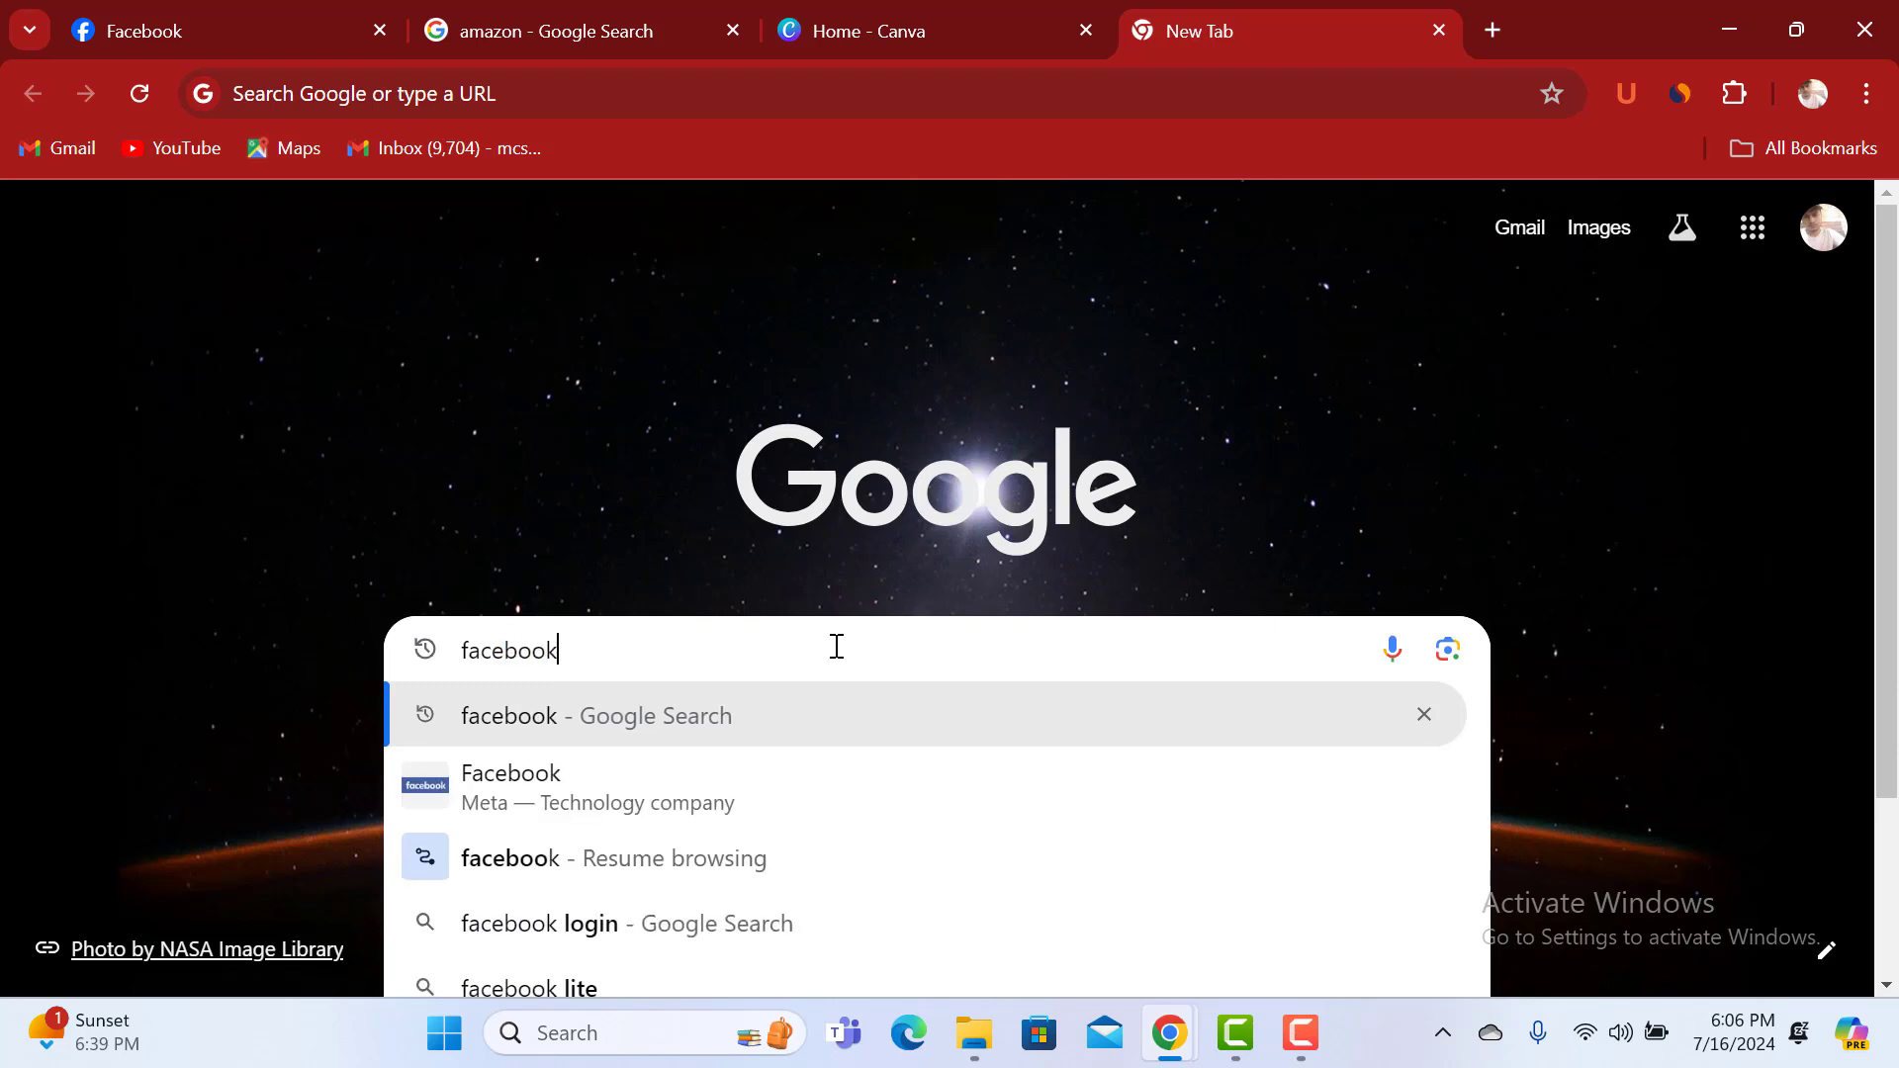
type(" page ")
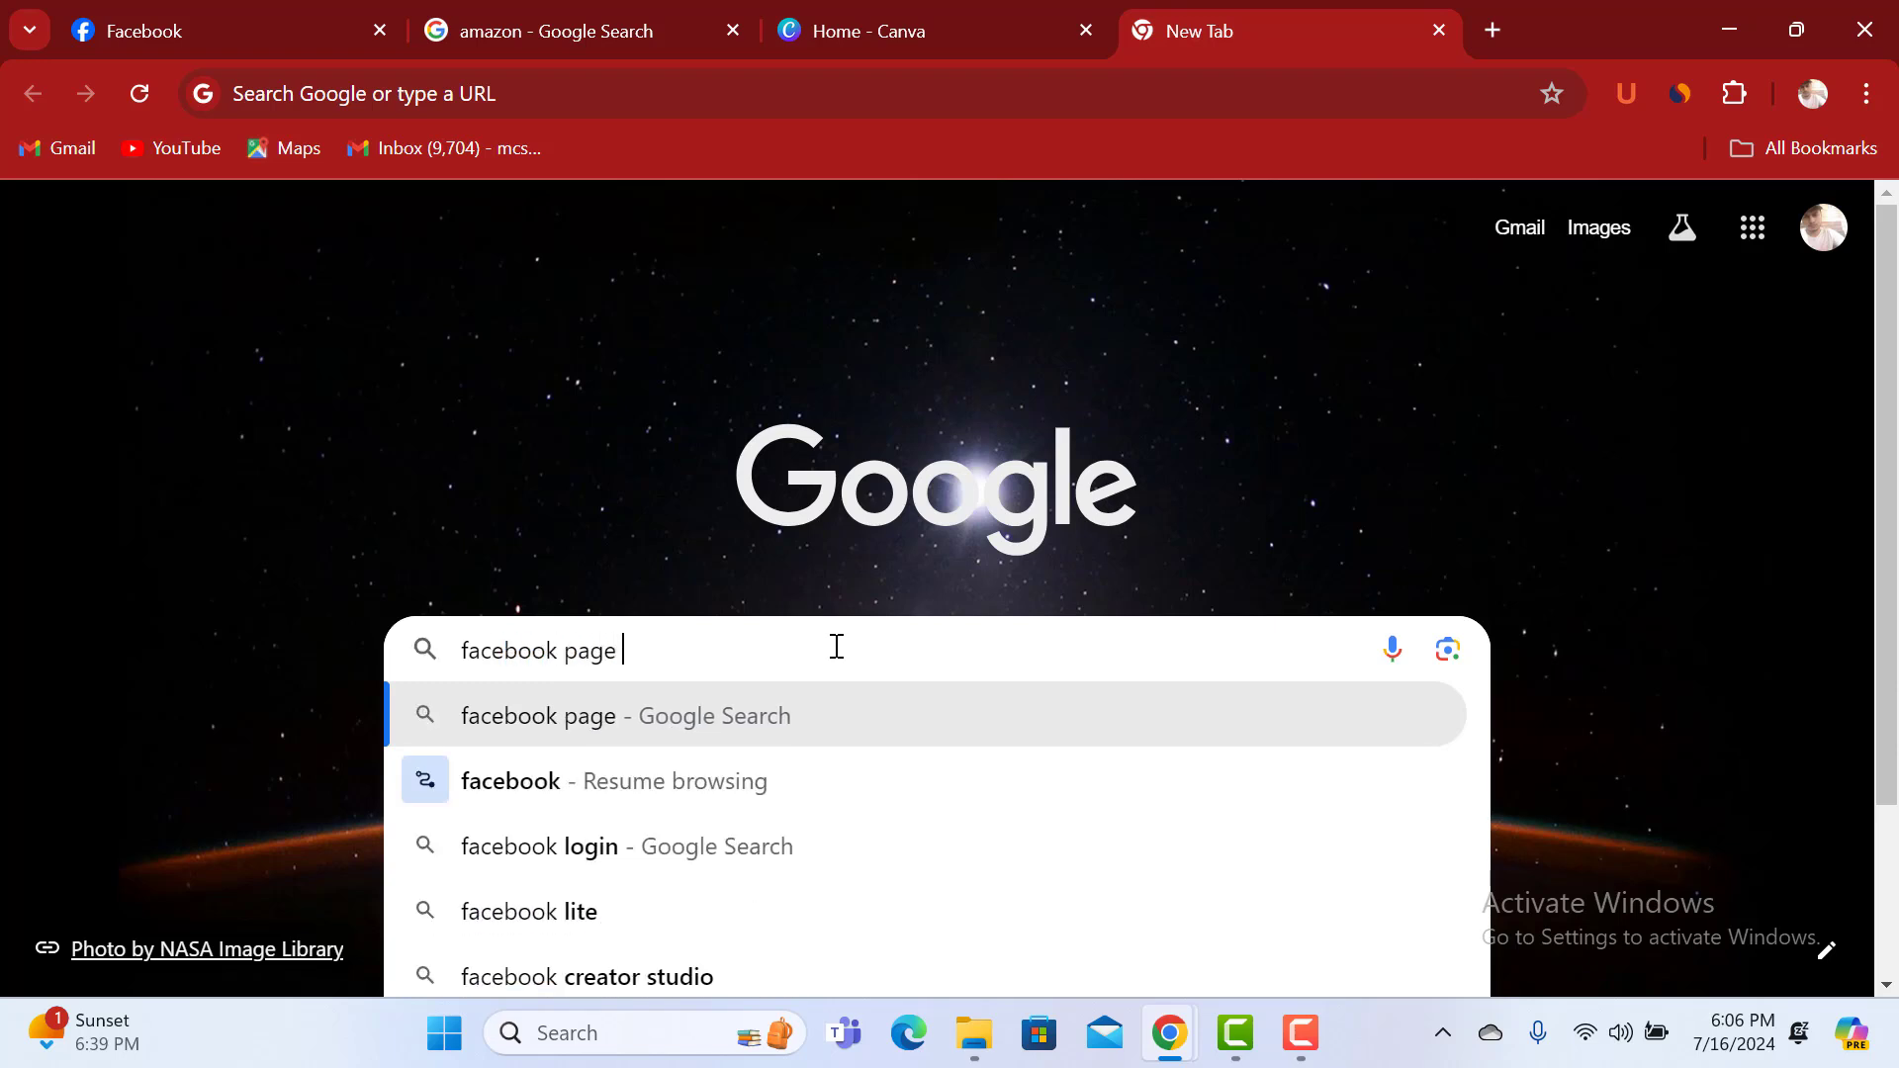
type("profi")
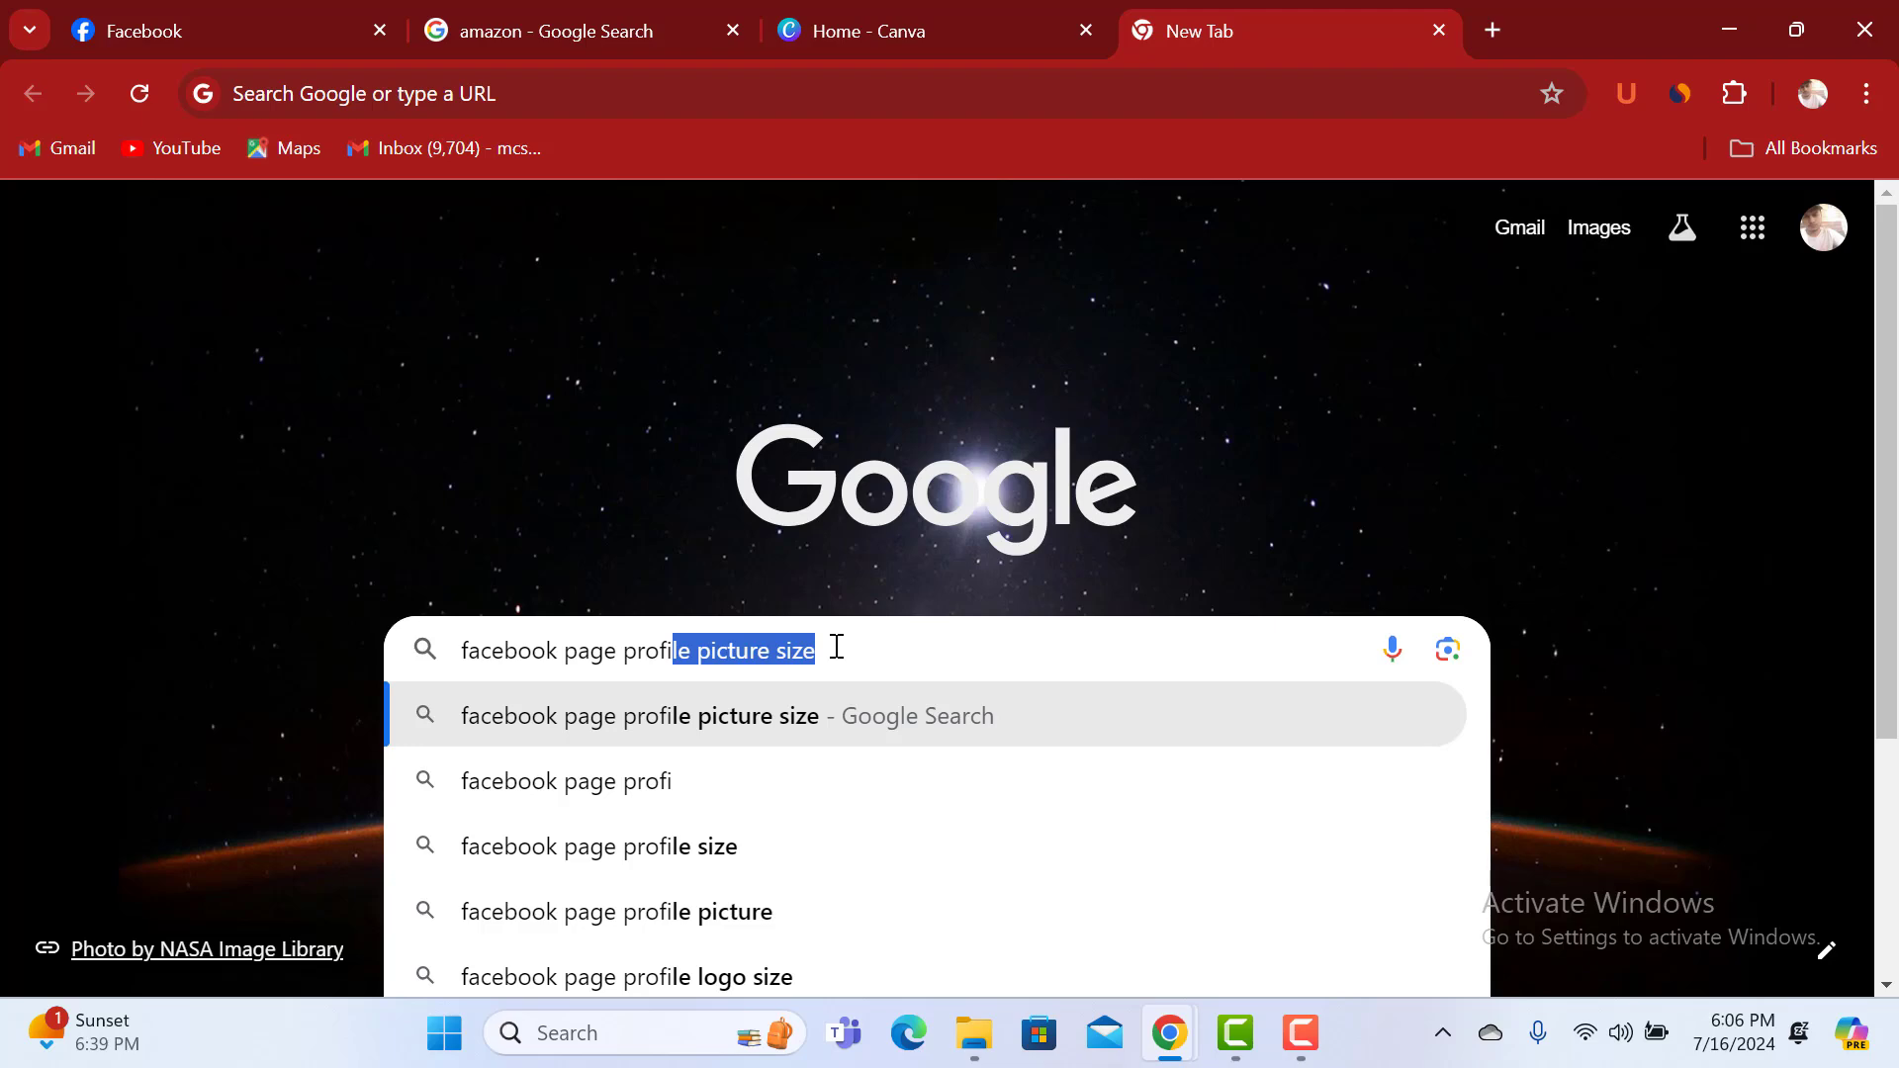
type("le")
key("Return")
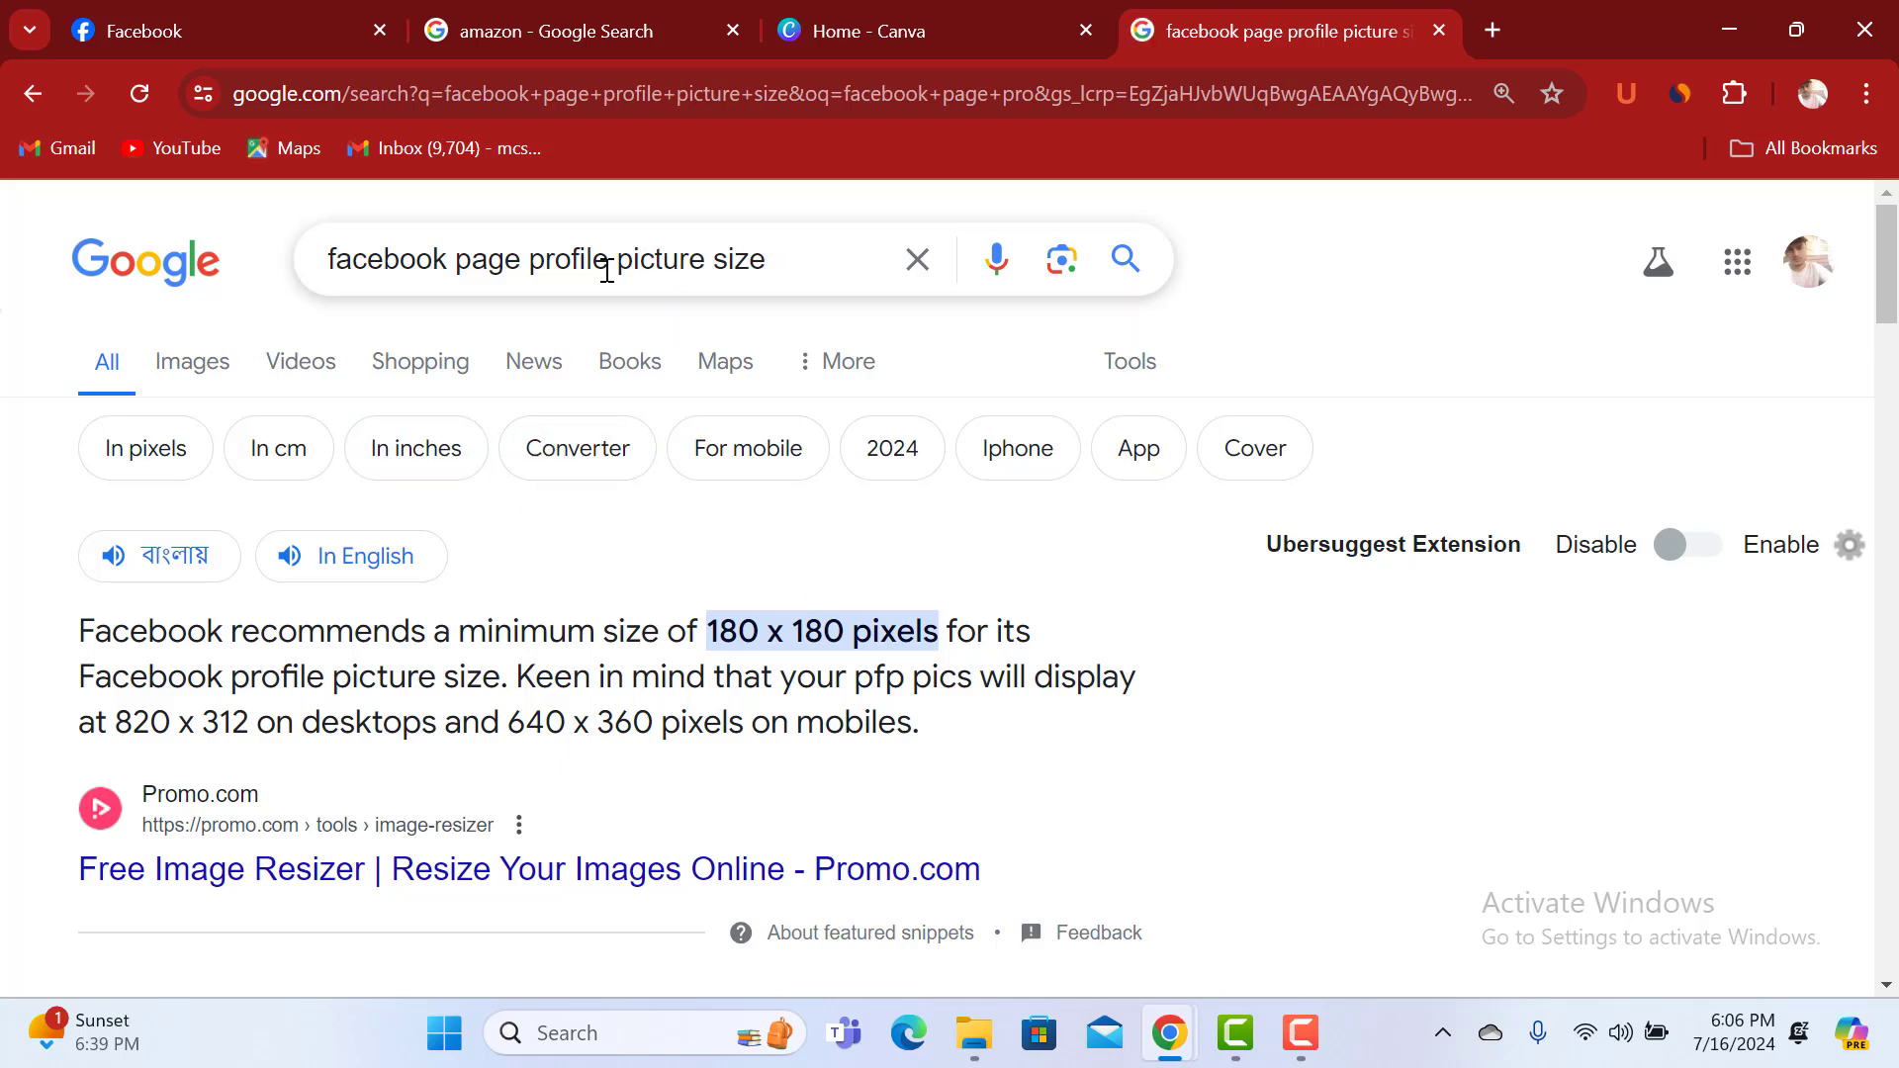
Change the Google search to facebook page cover picture size
left_click_drag(607, 269, 524, 251)
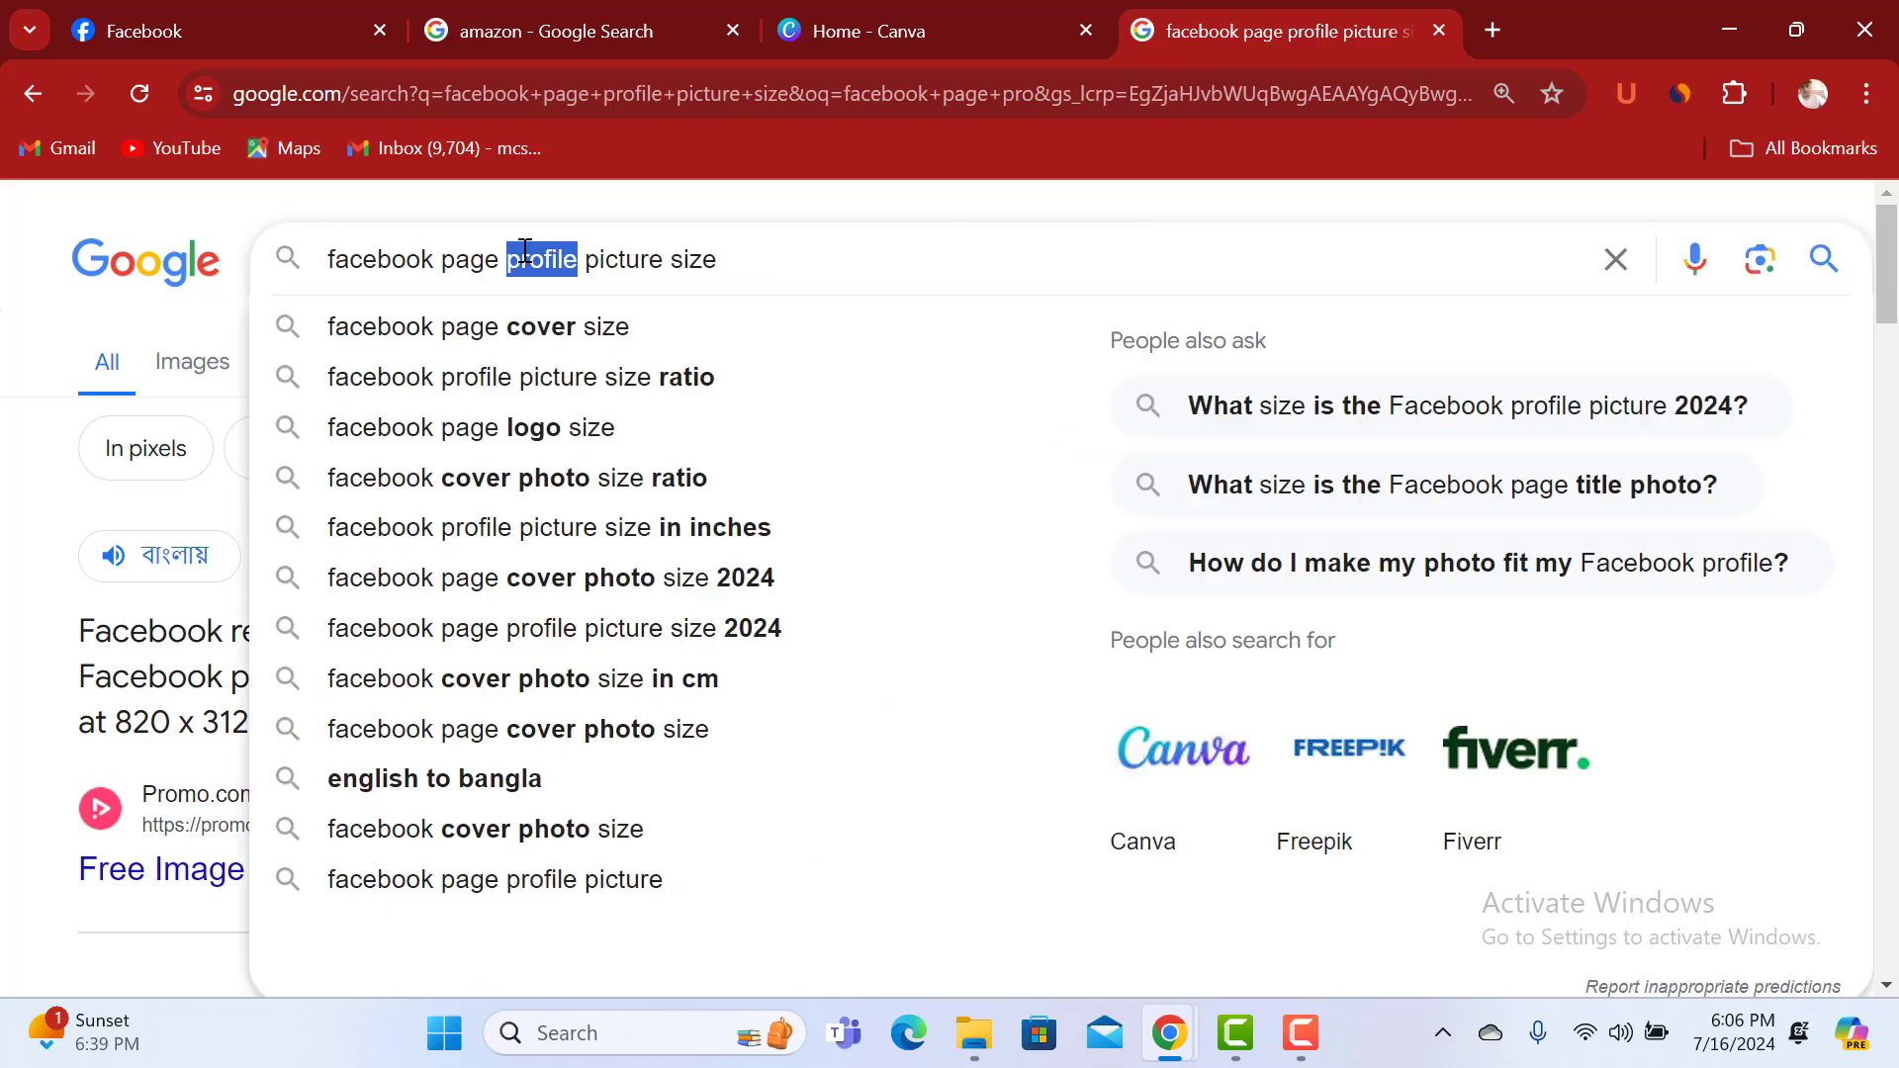
key("BackSpace")
type("cover")
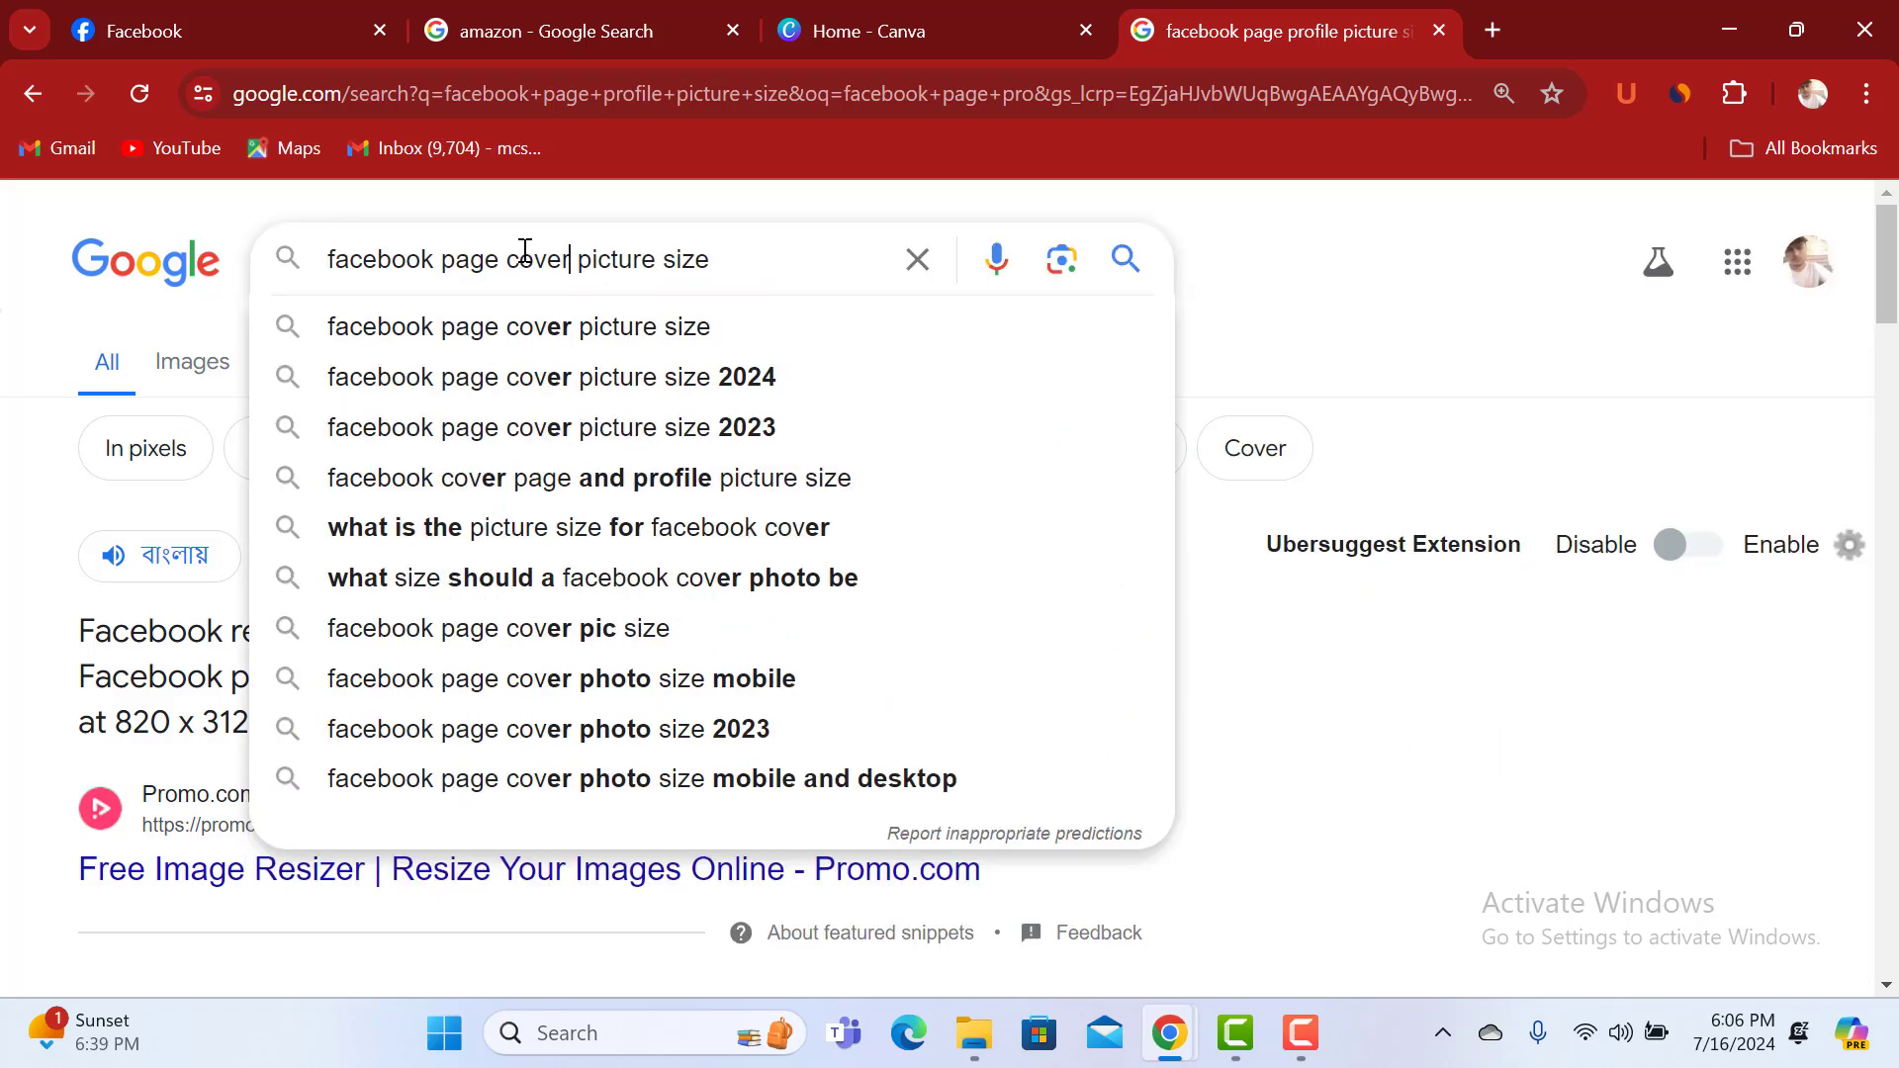
left_click(551, 336)
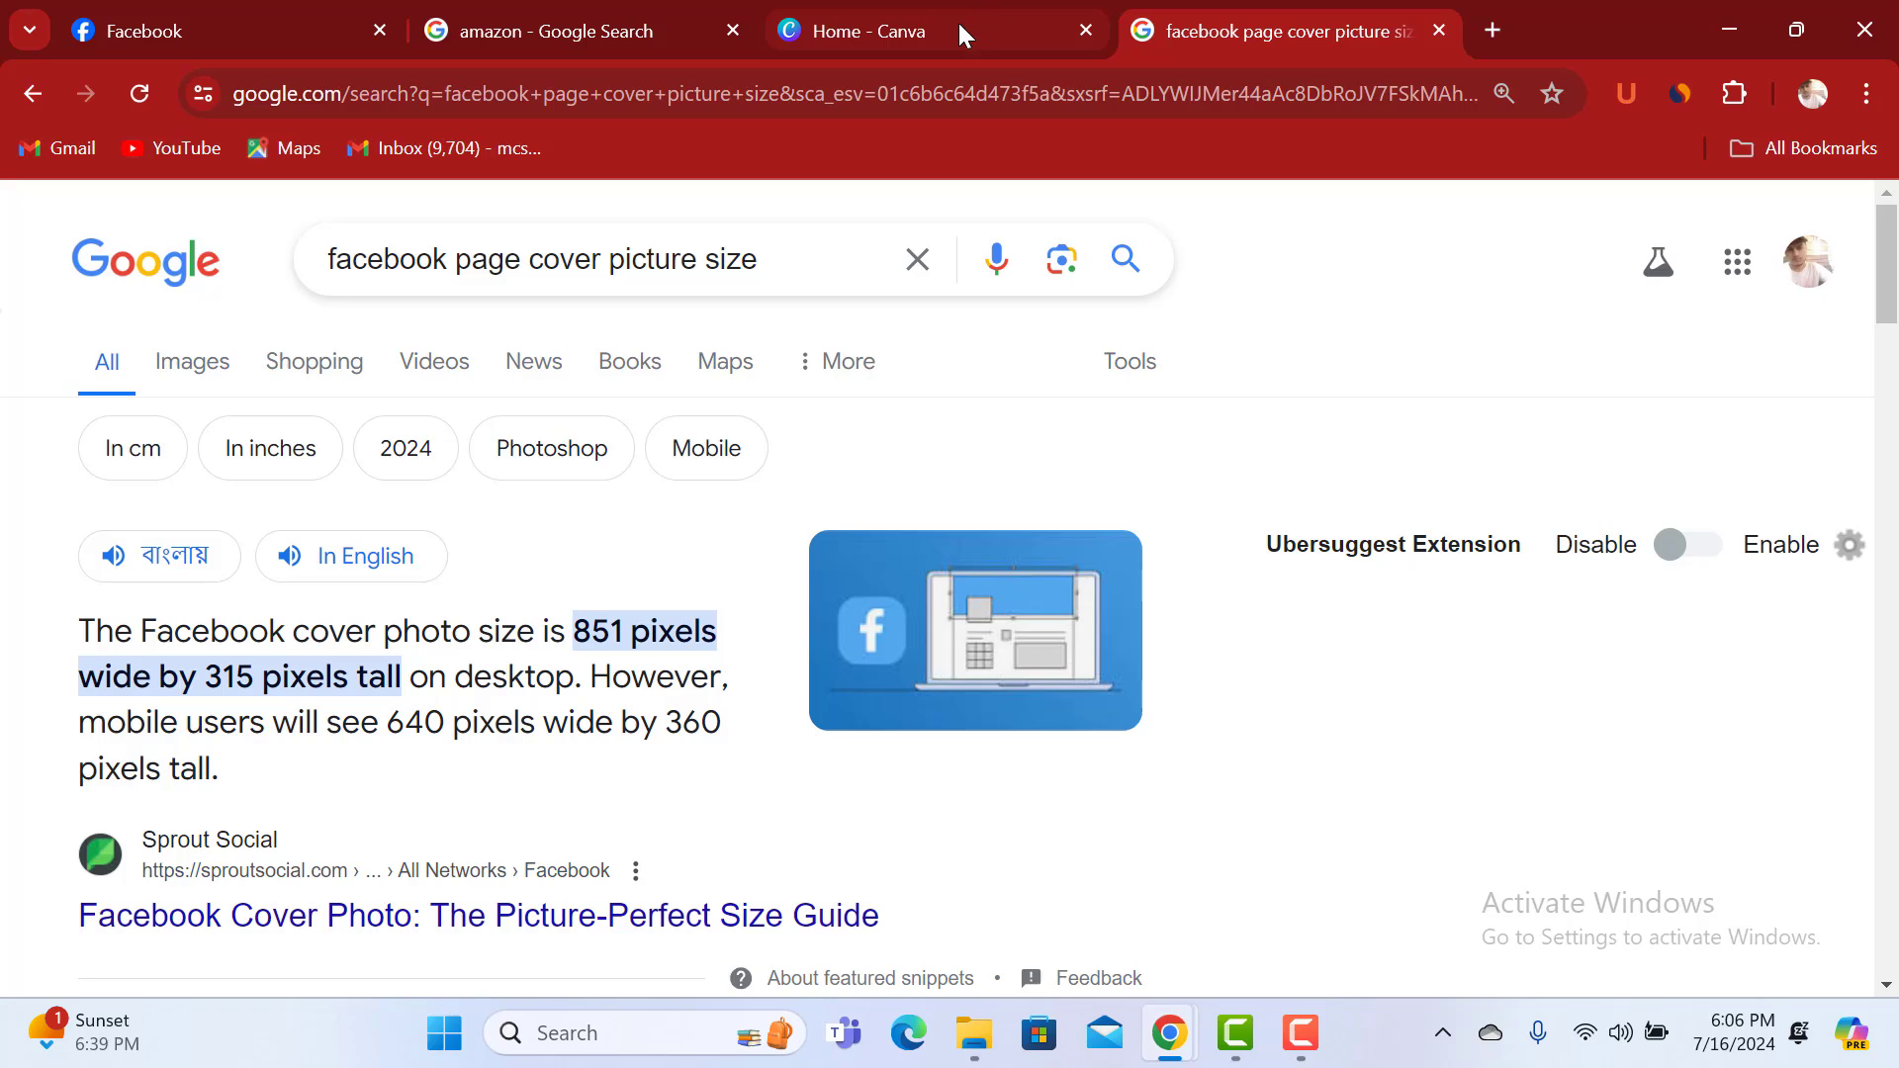
Create a custom-size Canva design of 851 × 315 px for the cover photo
left_click(892, 31)
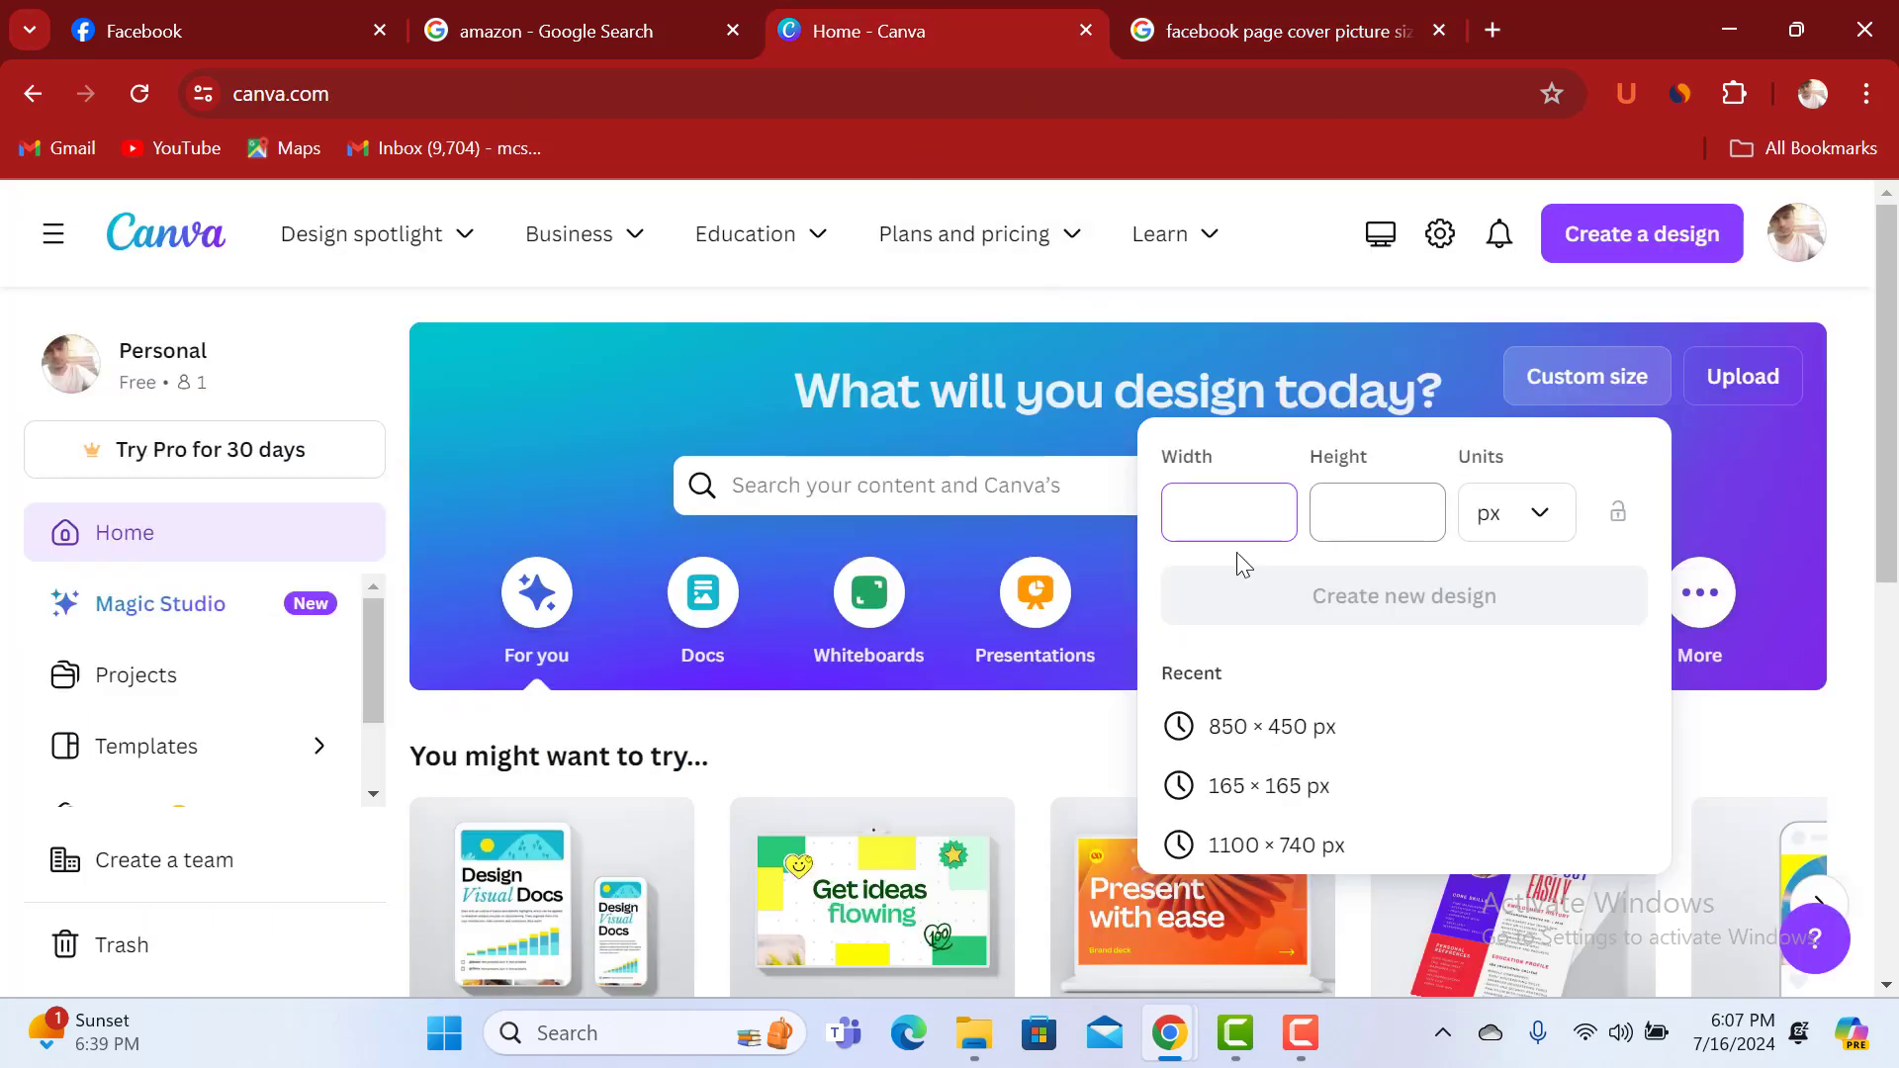
left_click(1223, 513)
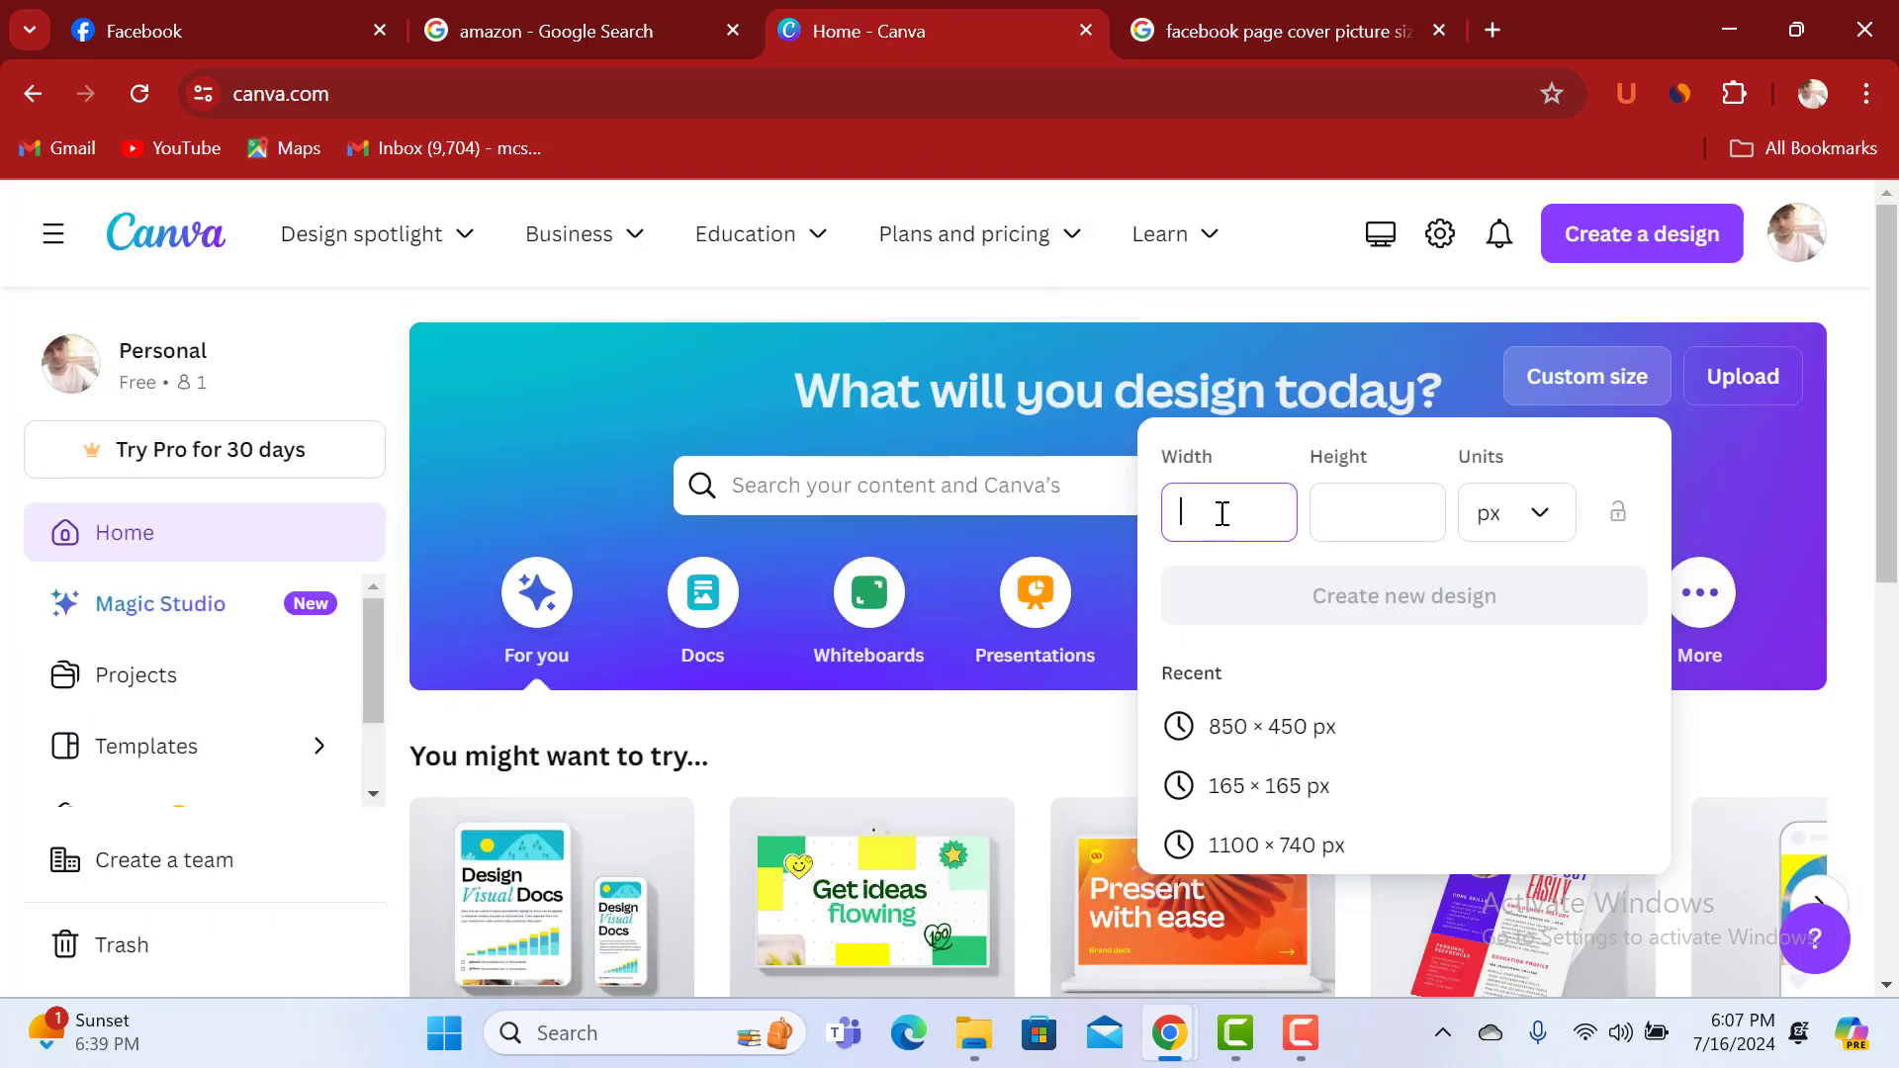
left_click(1227, 24)
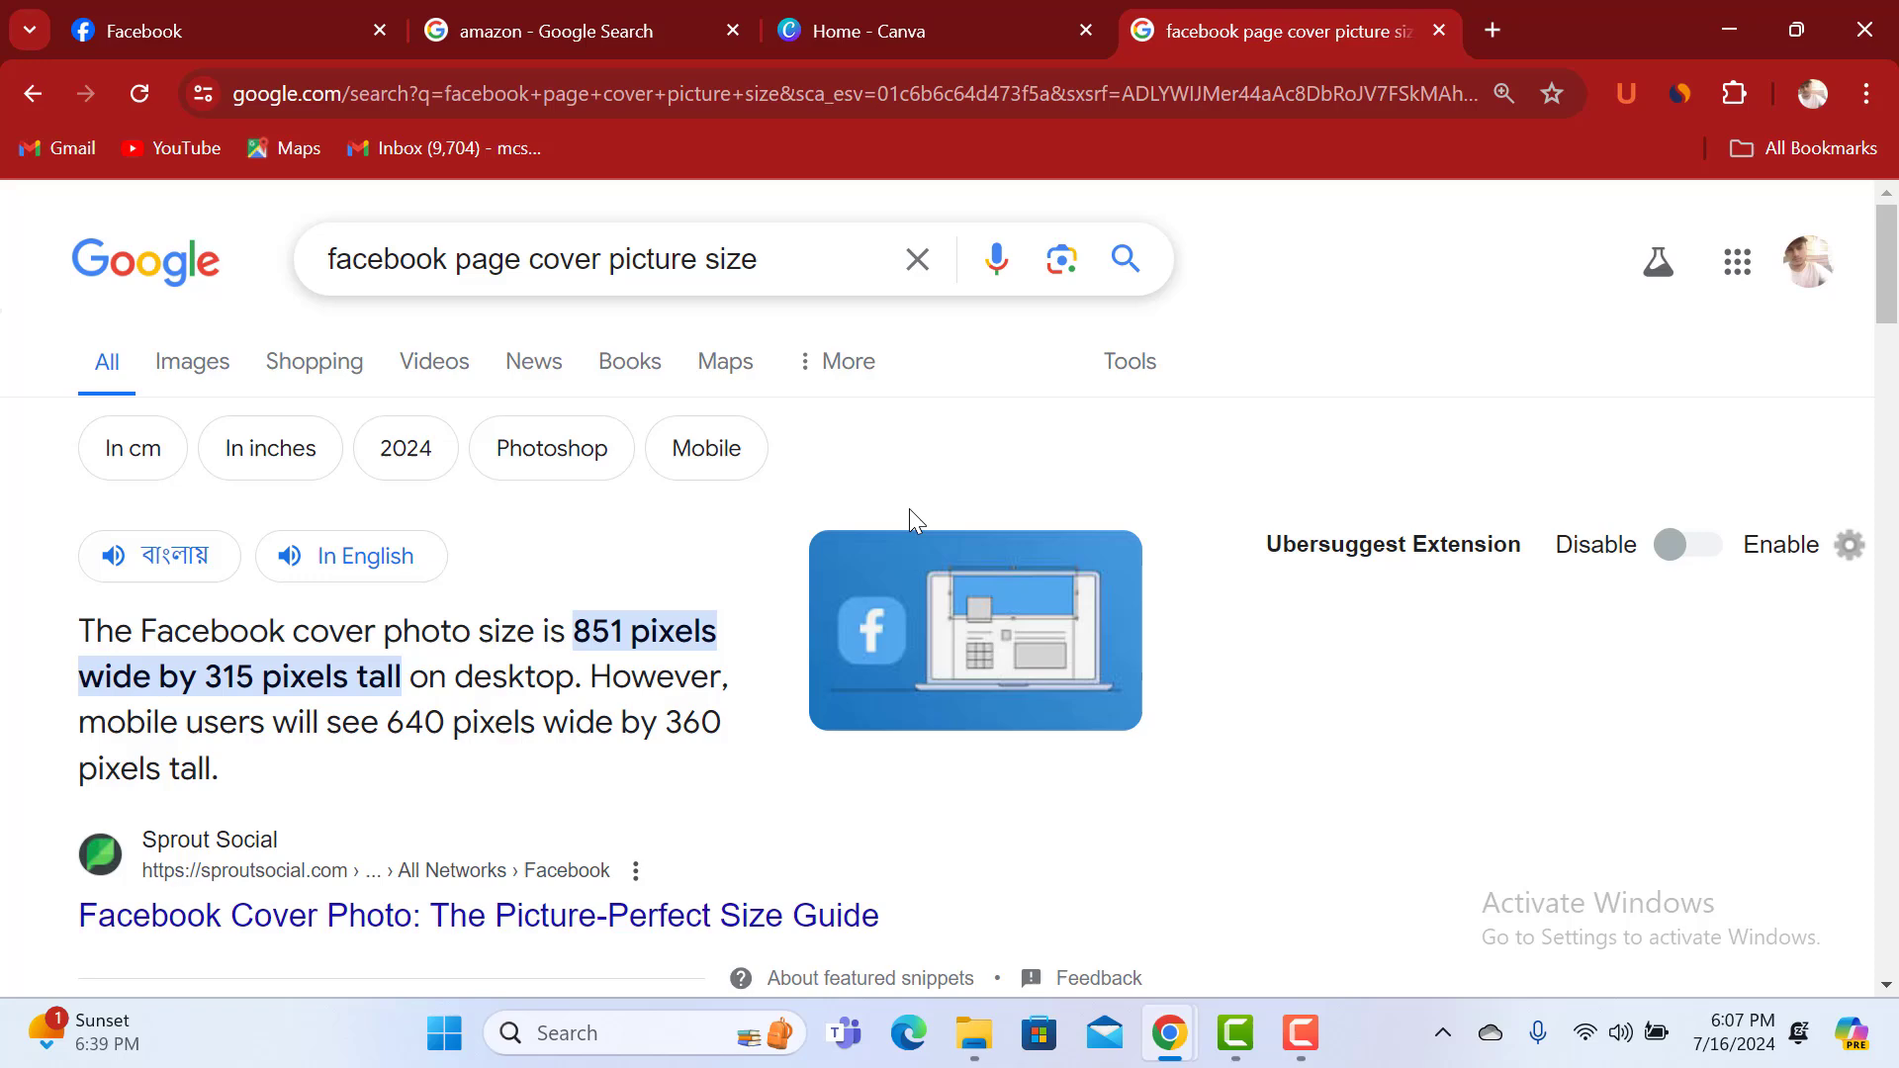
left_click(876, 20)
type("85")
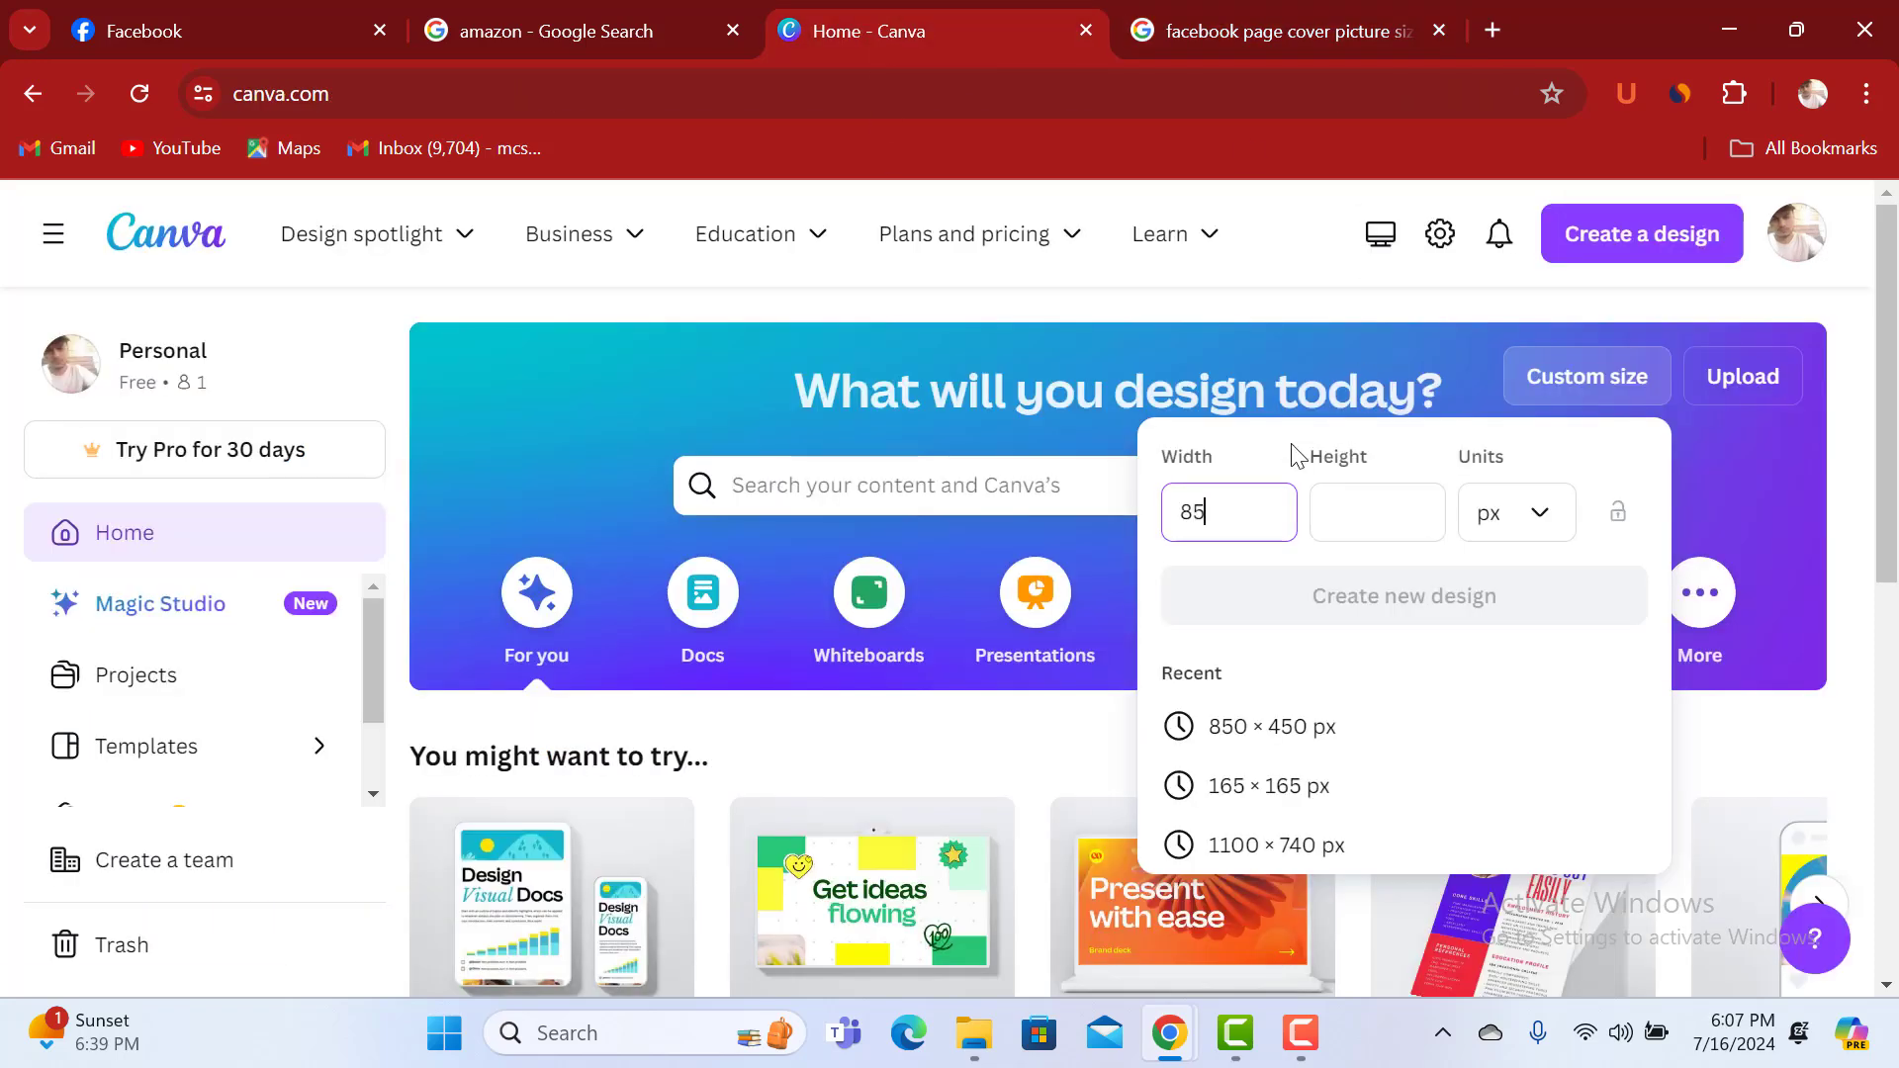
type("1")
left_click(1372, 530)
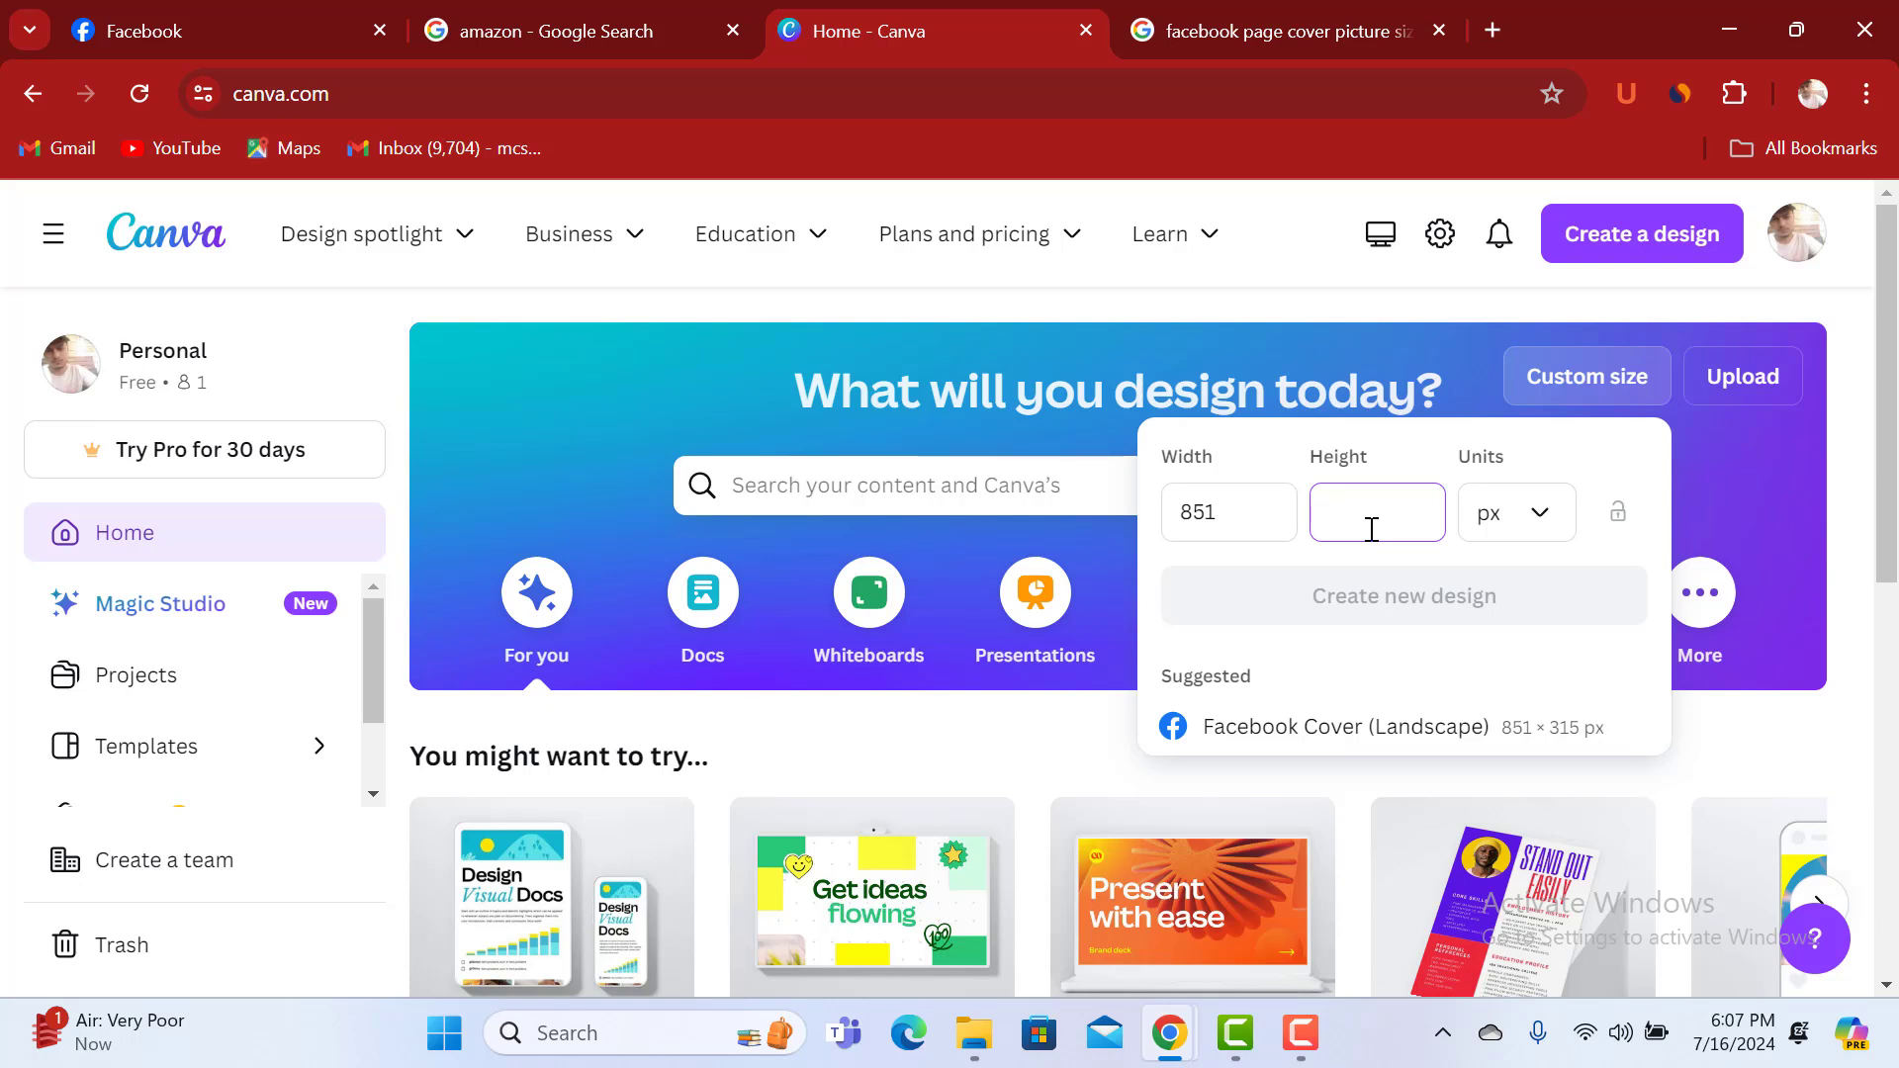
type("315")
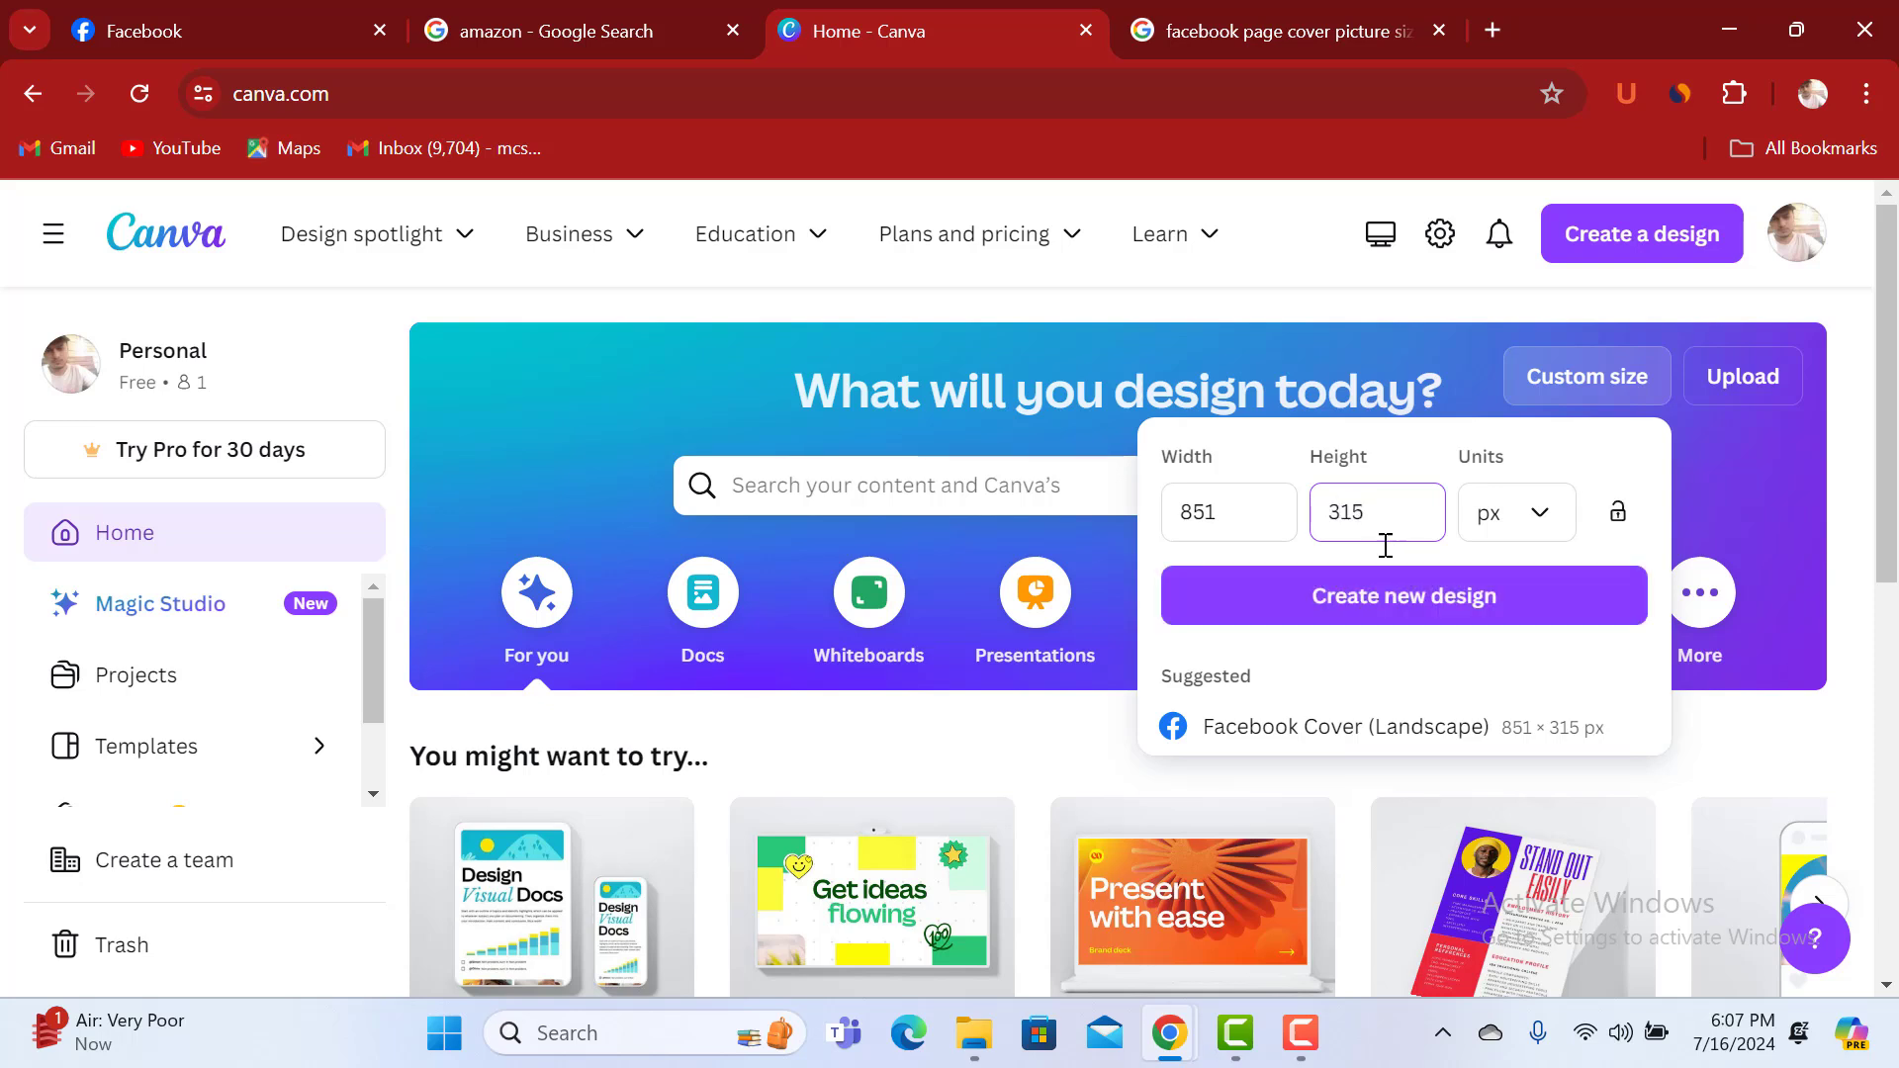
left_click(1393, 598)
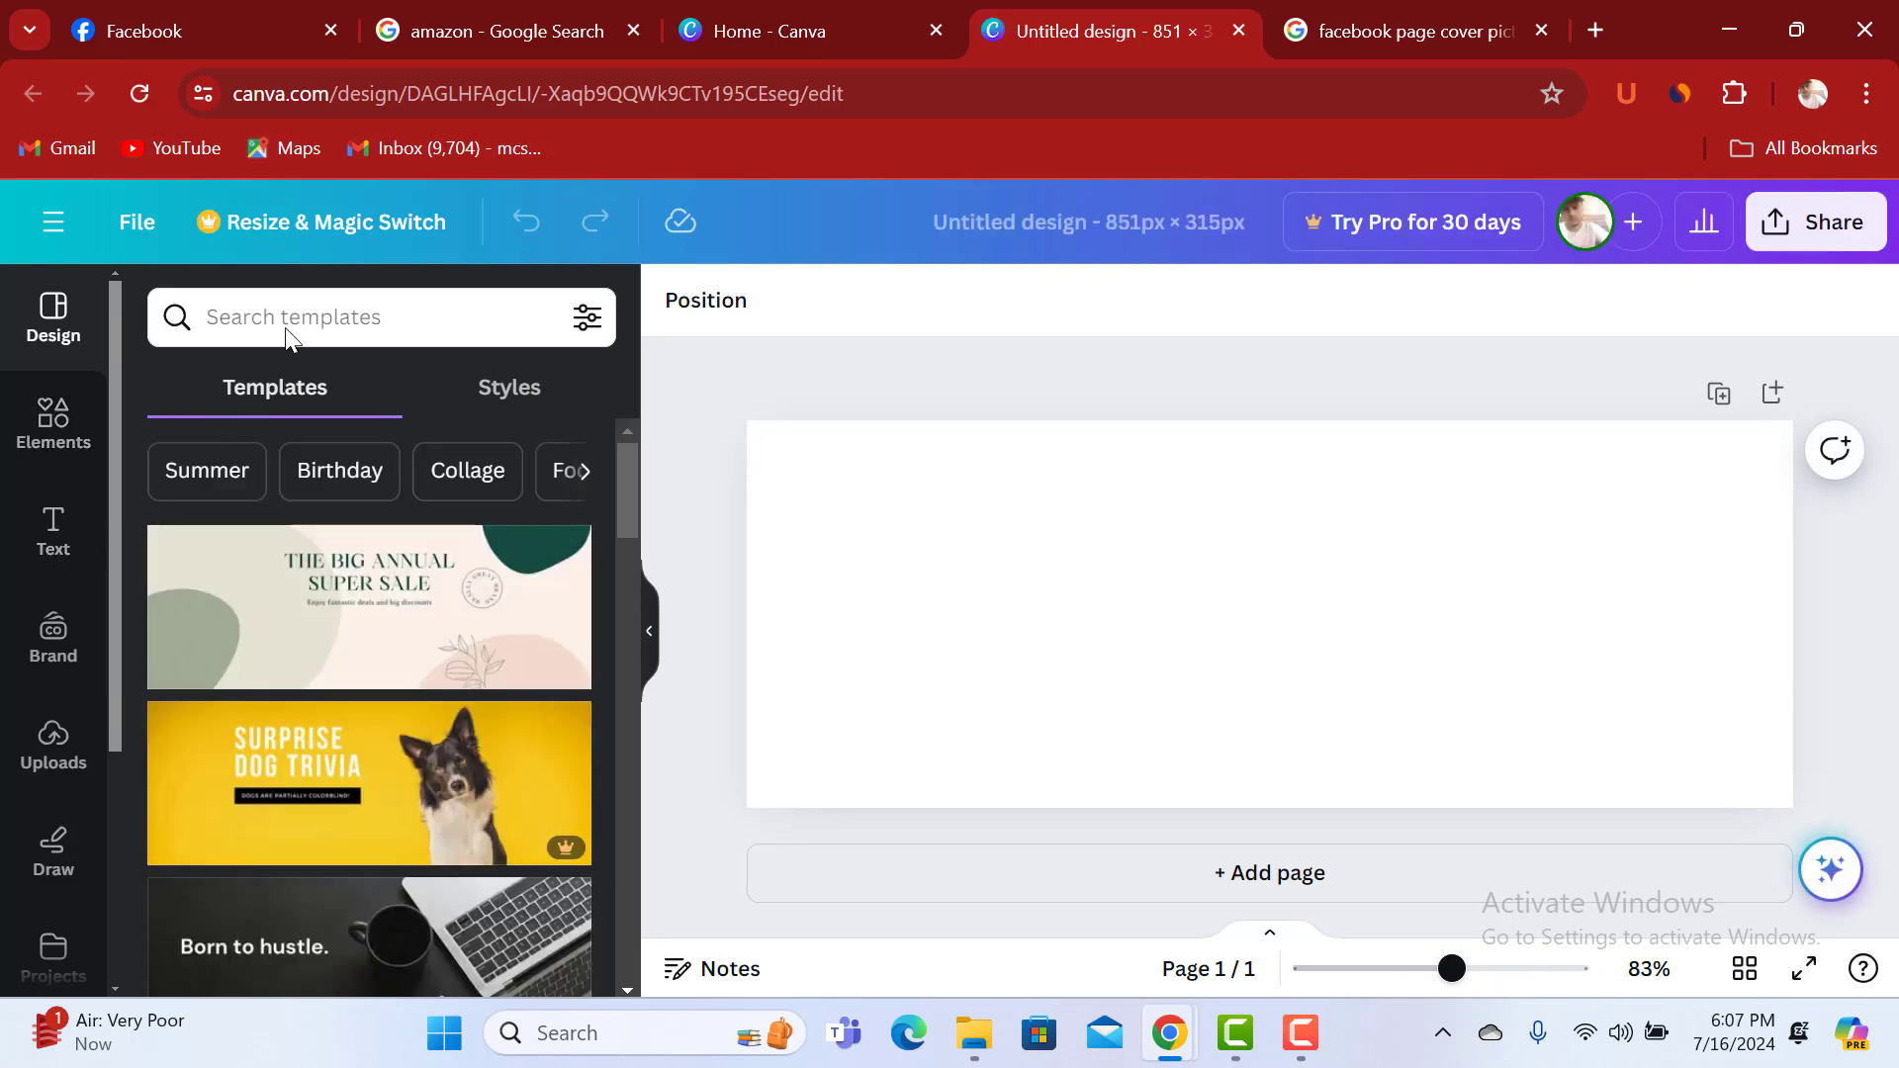
Search the design templates for Logos
left_click(287, 314)
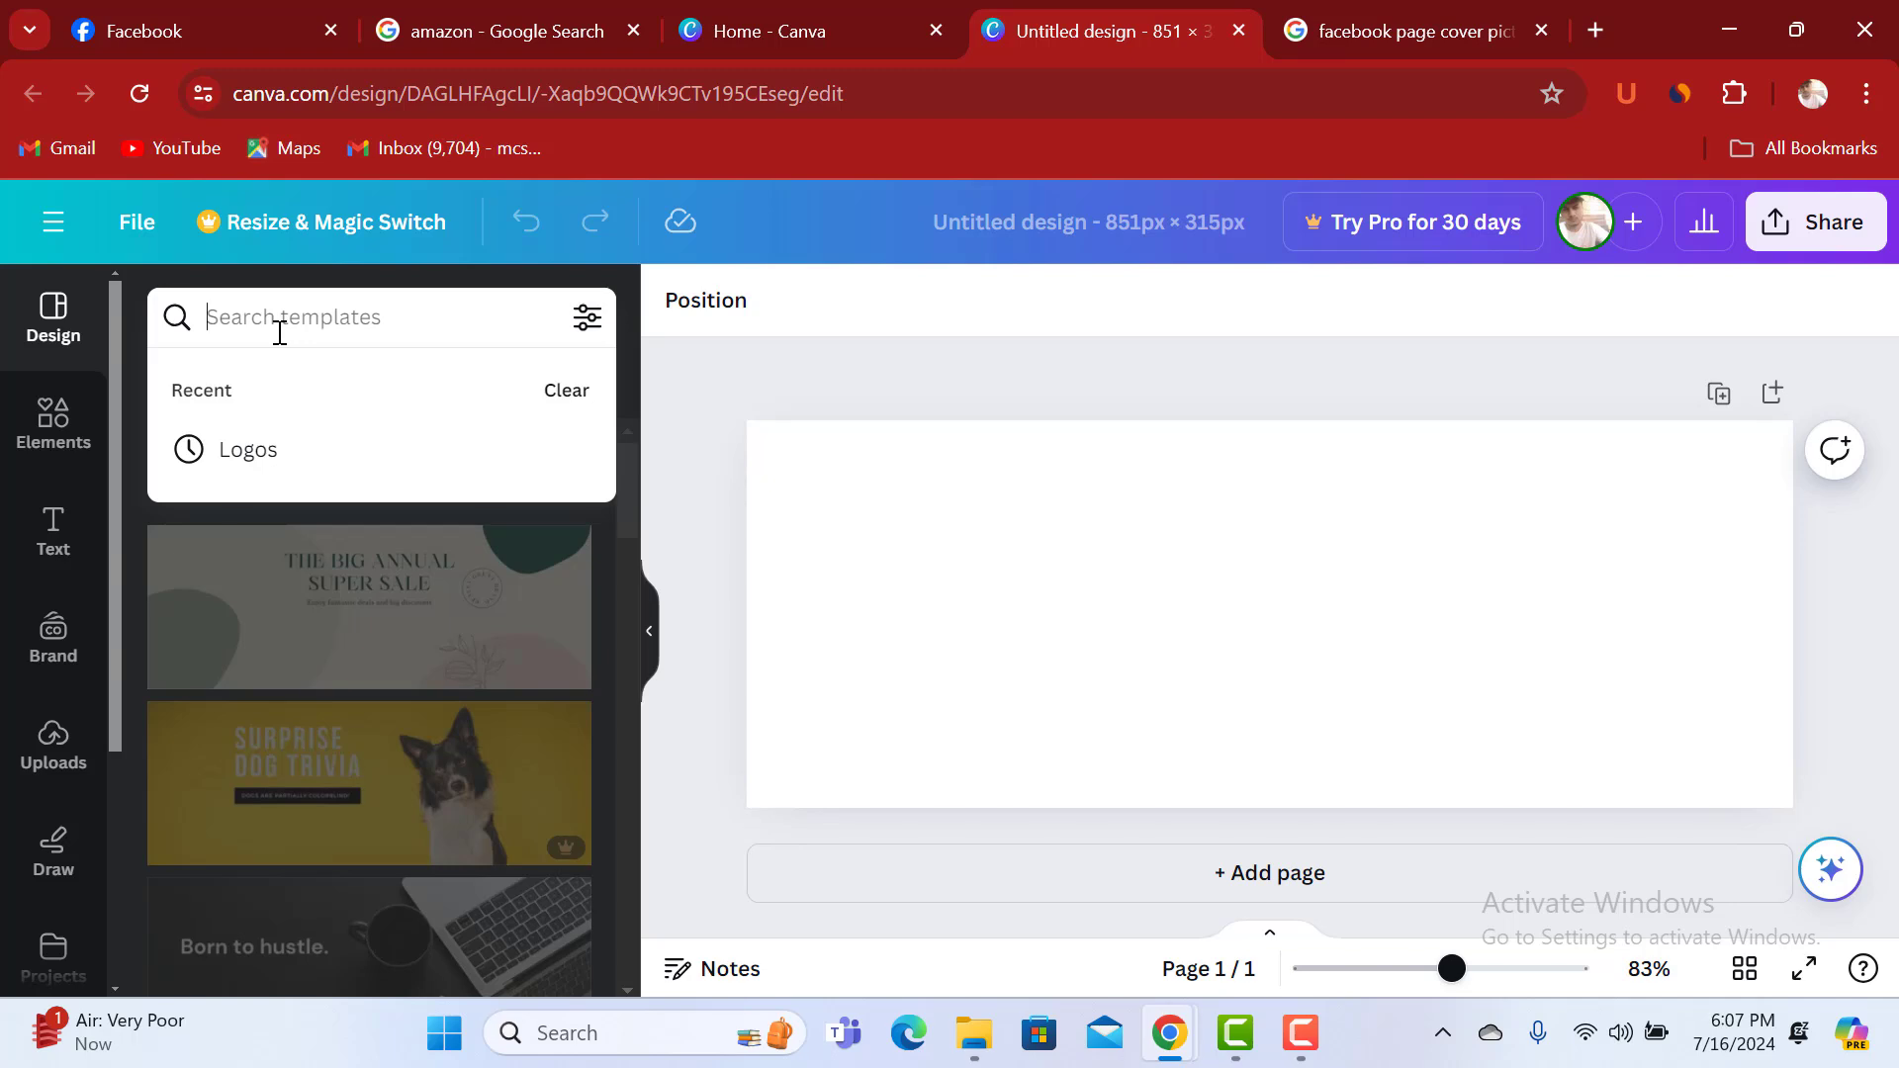
left_click(260, 453)
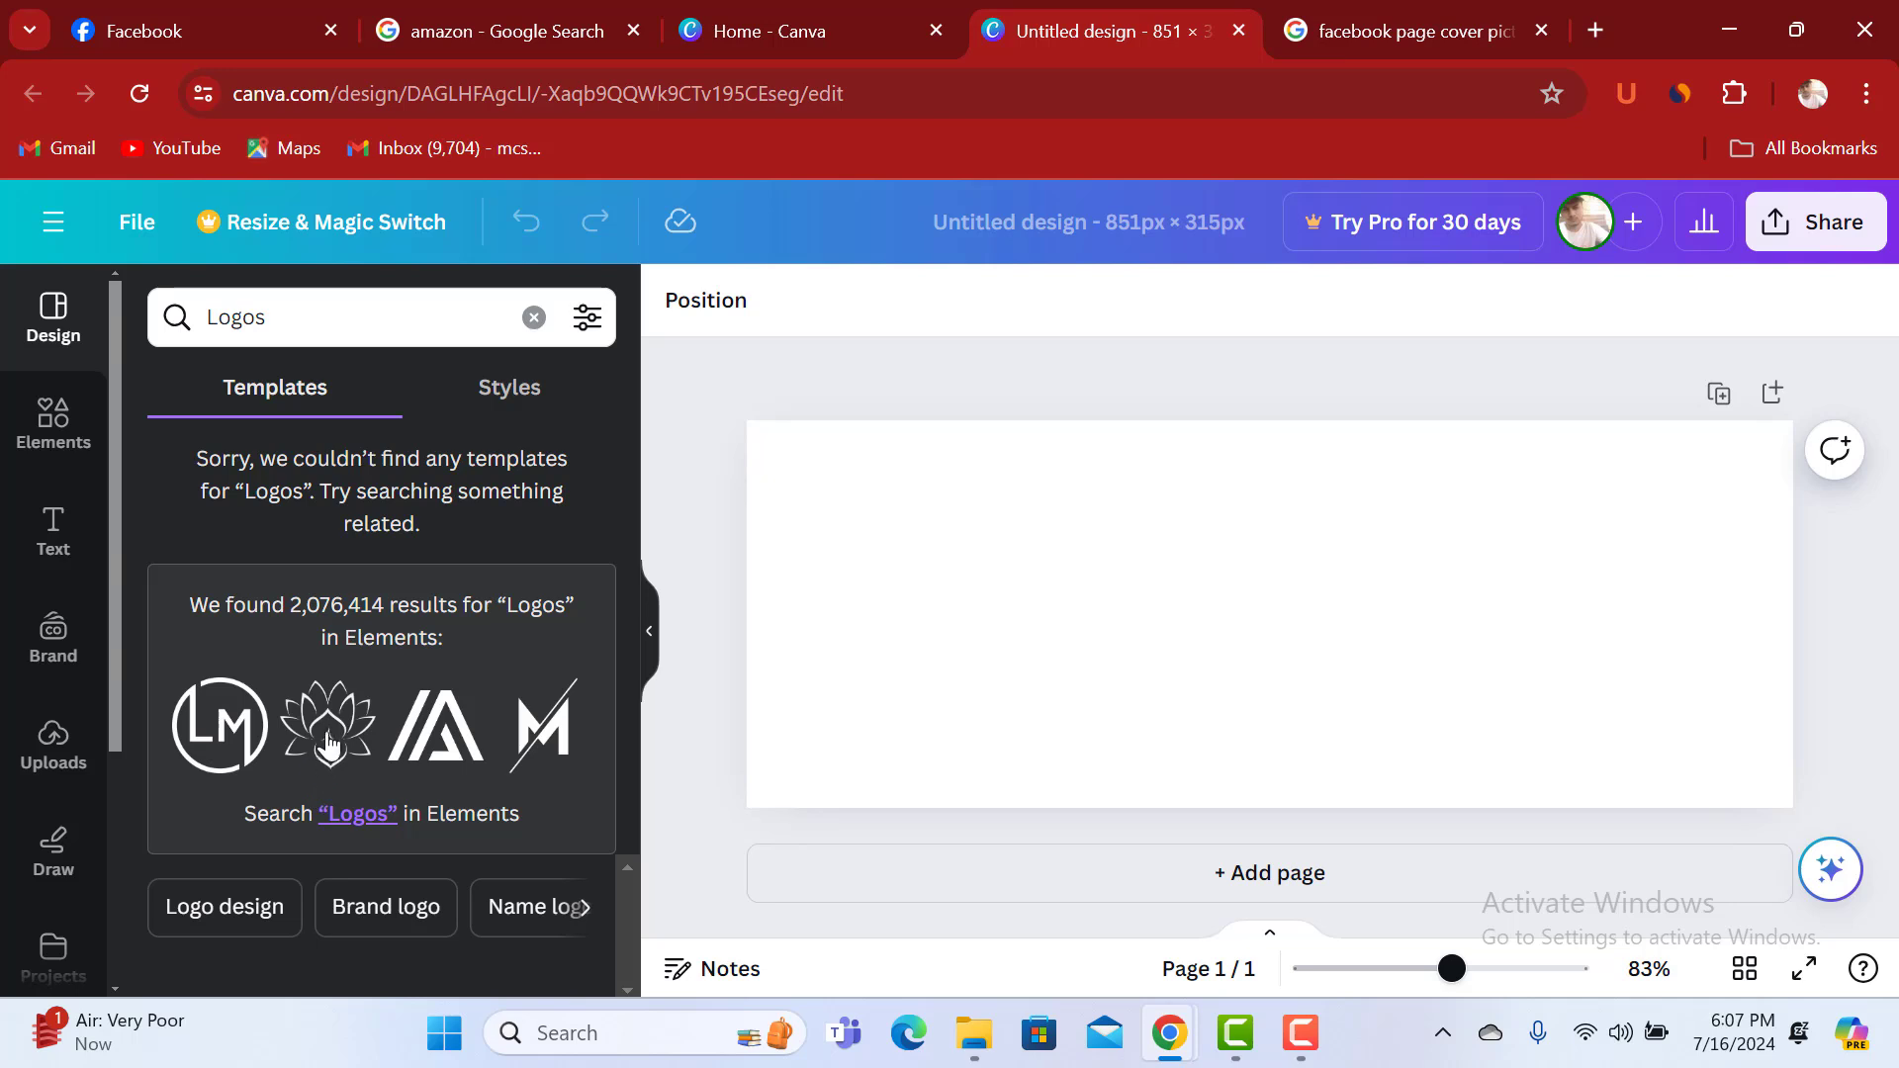
left_click(391, 335)
left_click(318, 457)
Add the lotus logo element to the cover design and enlarge it to fill the banner's height
left_click_drag(352, 721, 1241, 583)
left_click_drag(1316, 686, 1454, 775)
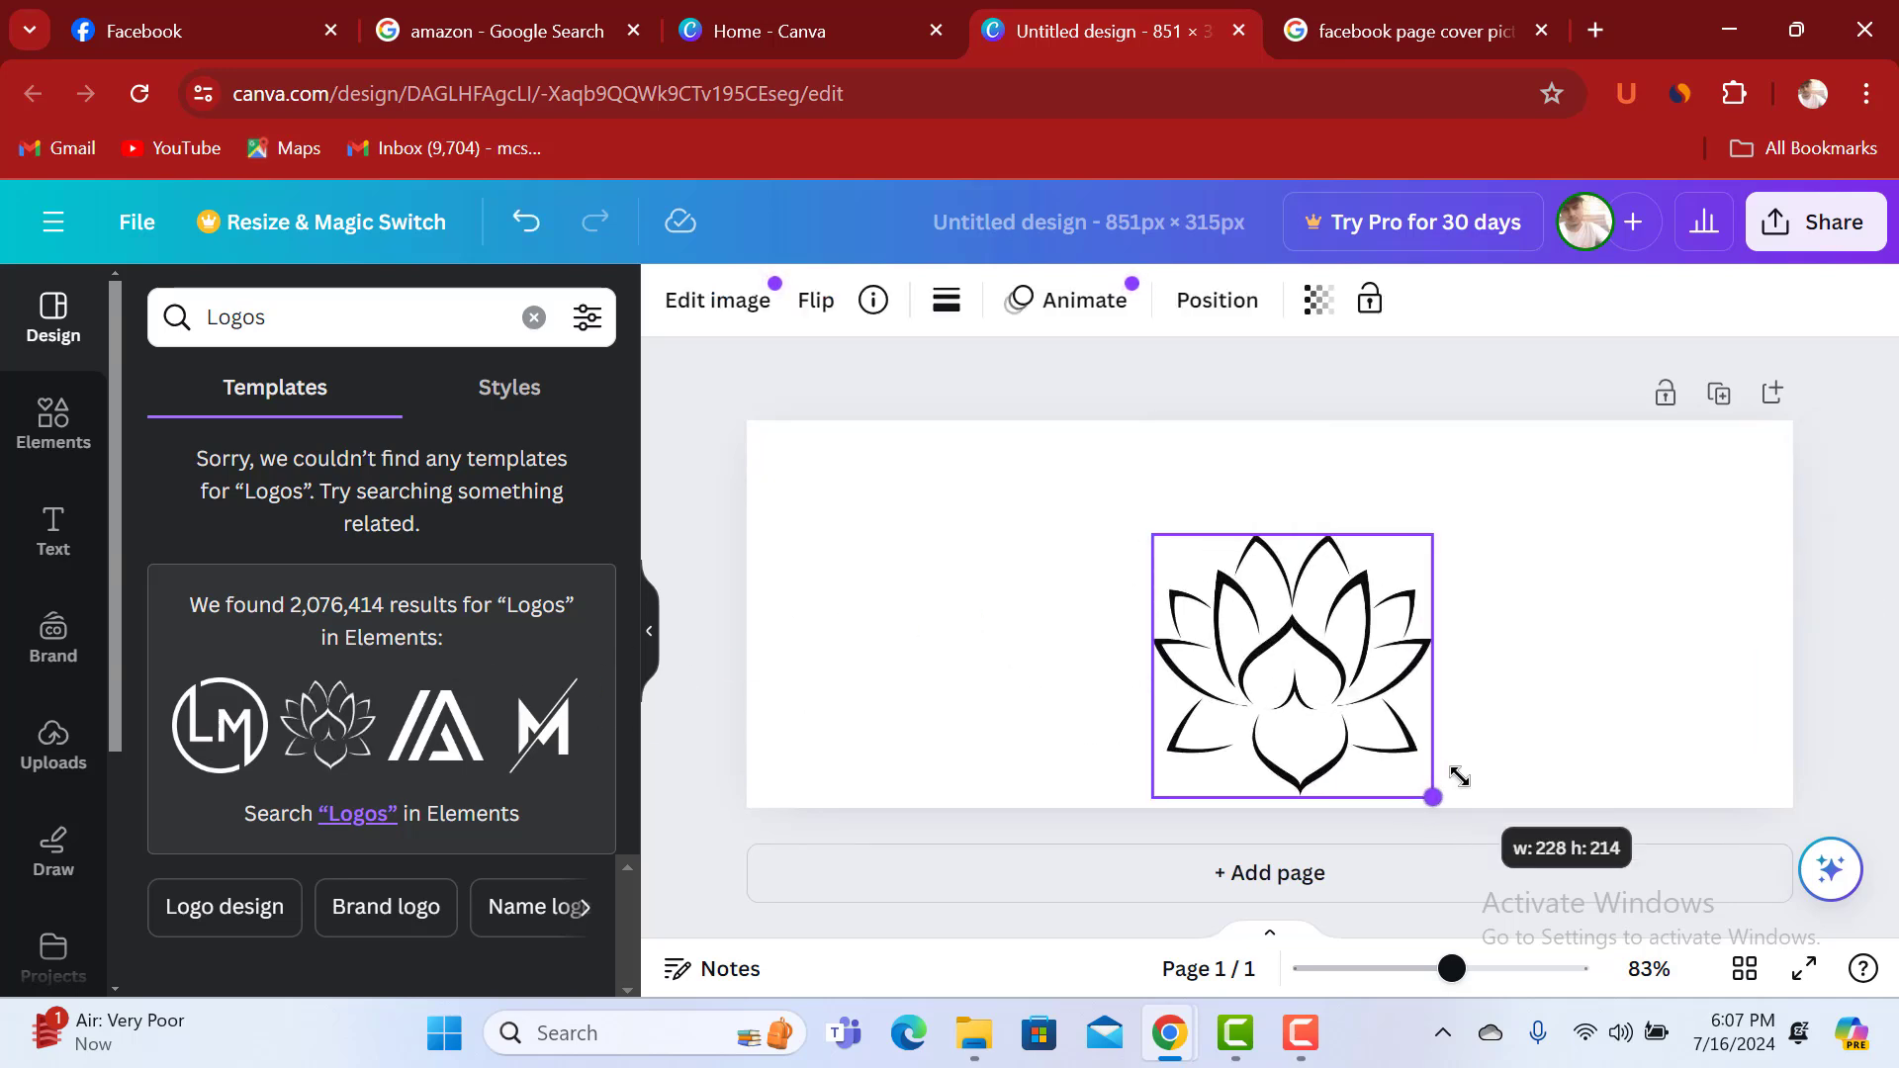
left_click_drag(1152, 536, 995, 473)
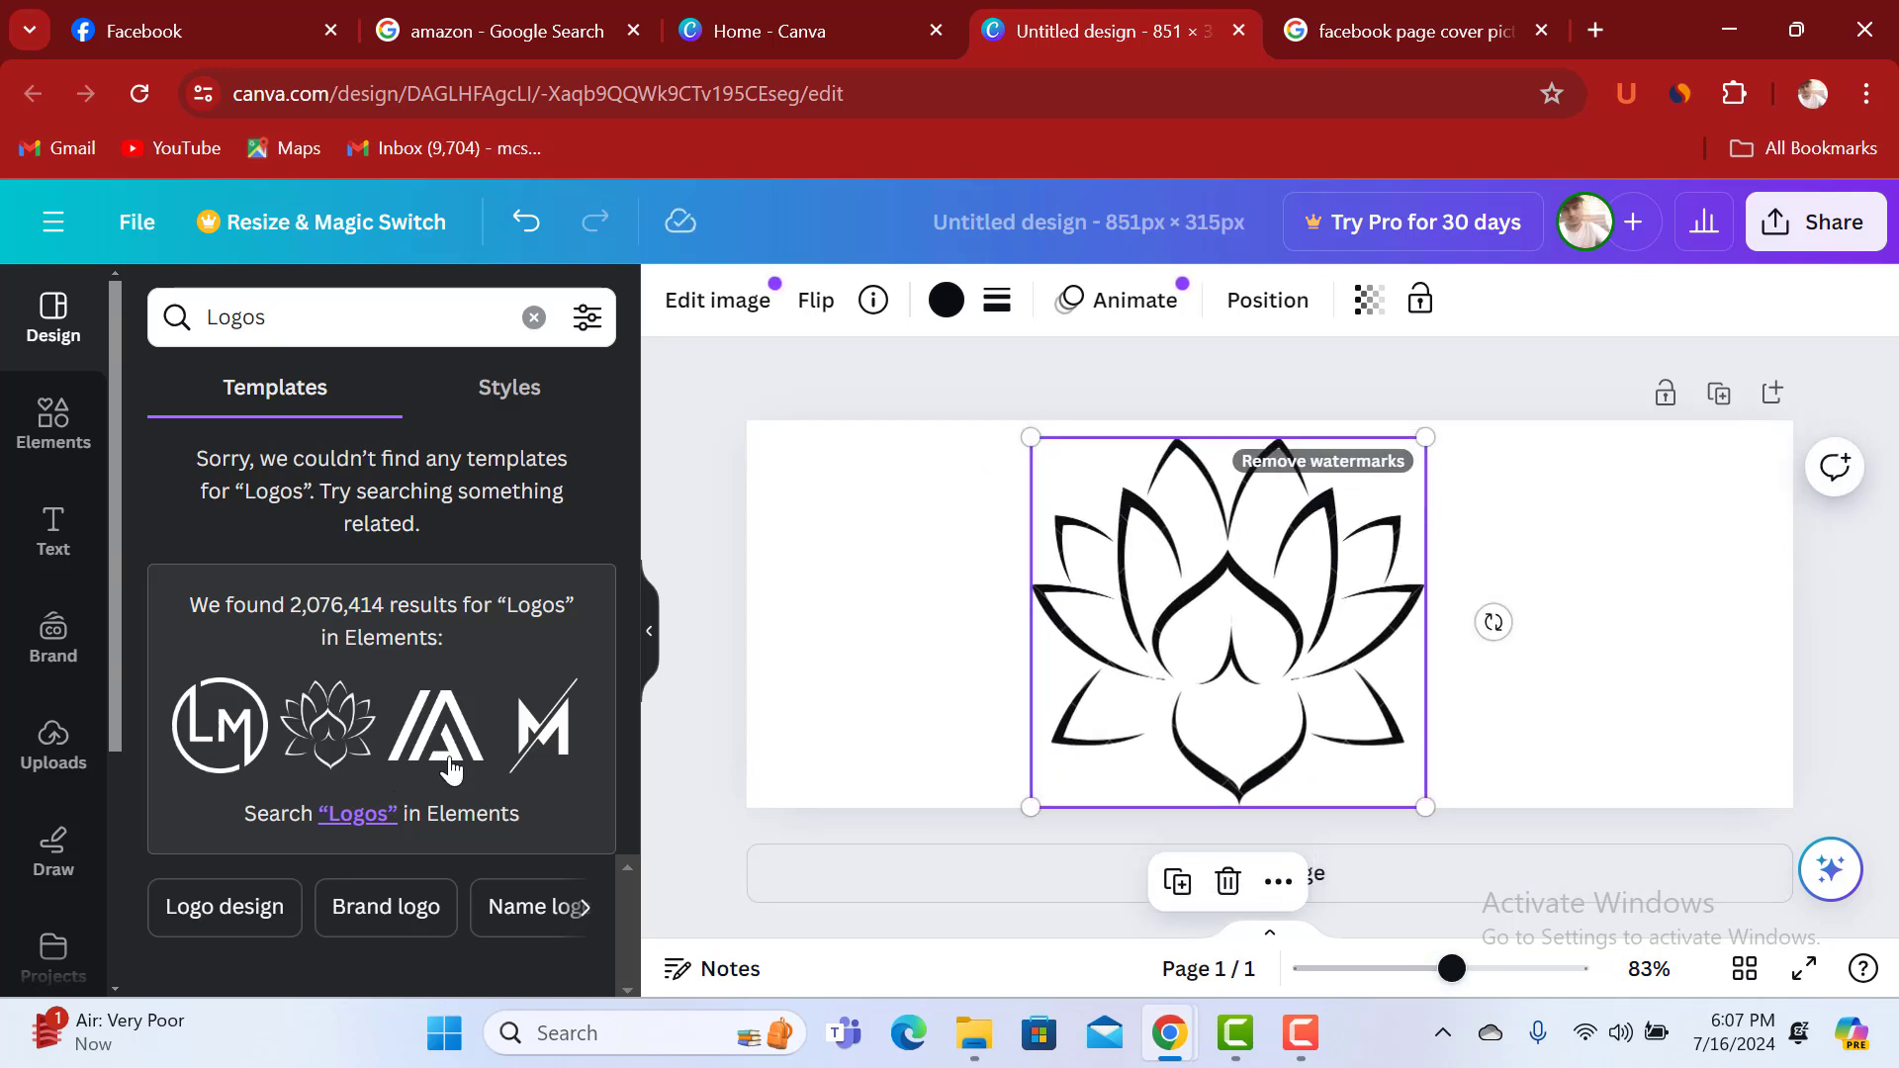
mouse_move(450, 742)
left_mouse_down()
mouse_move(742, 665)
mouse_move(432, 724)
left_mouse_up()
left_click_drag(542, 742, 857, 589)
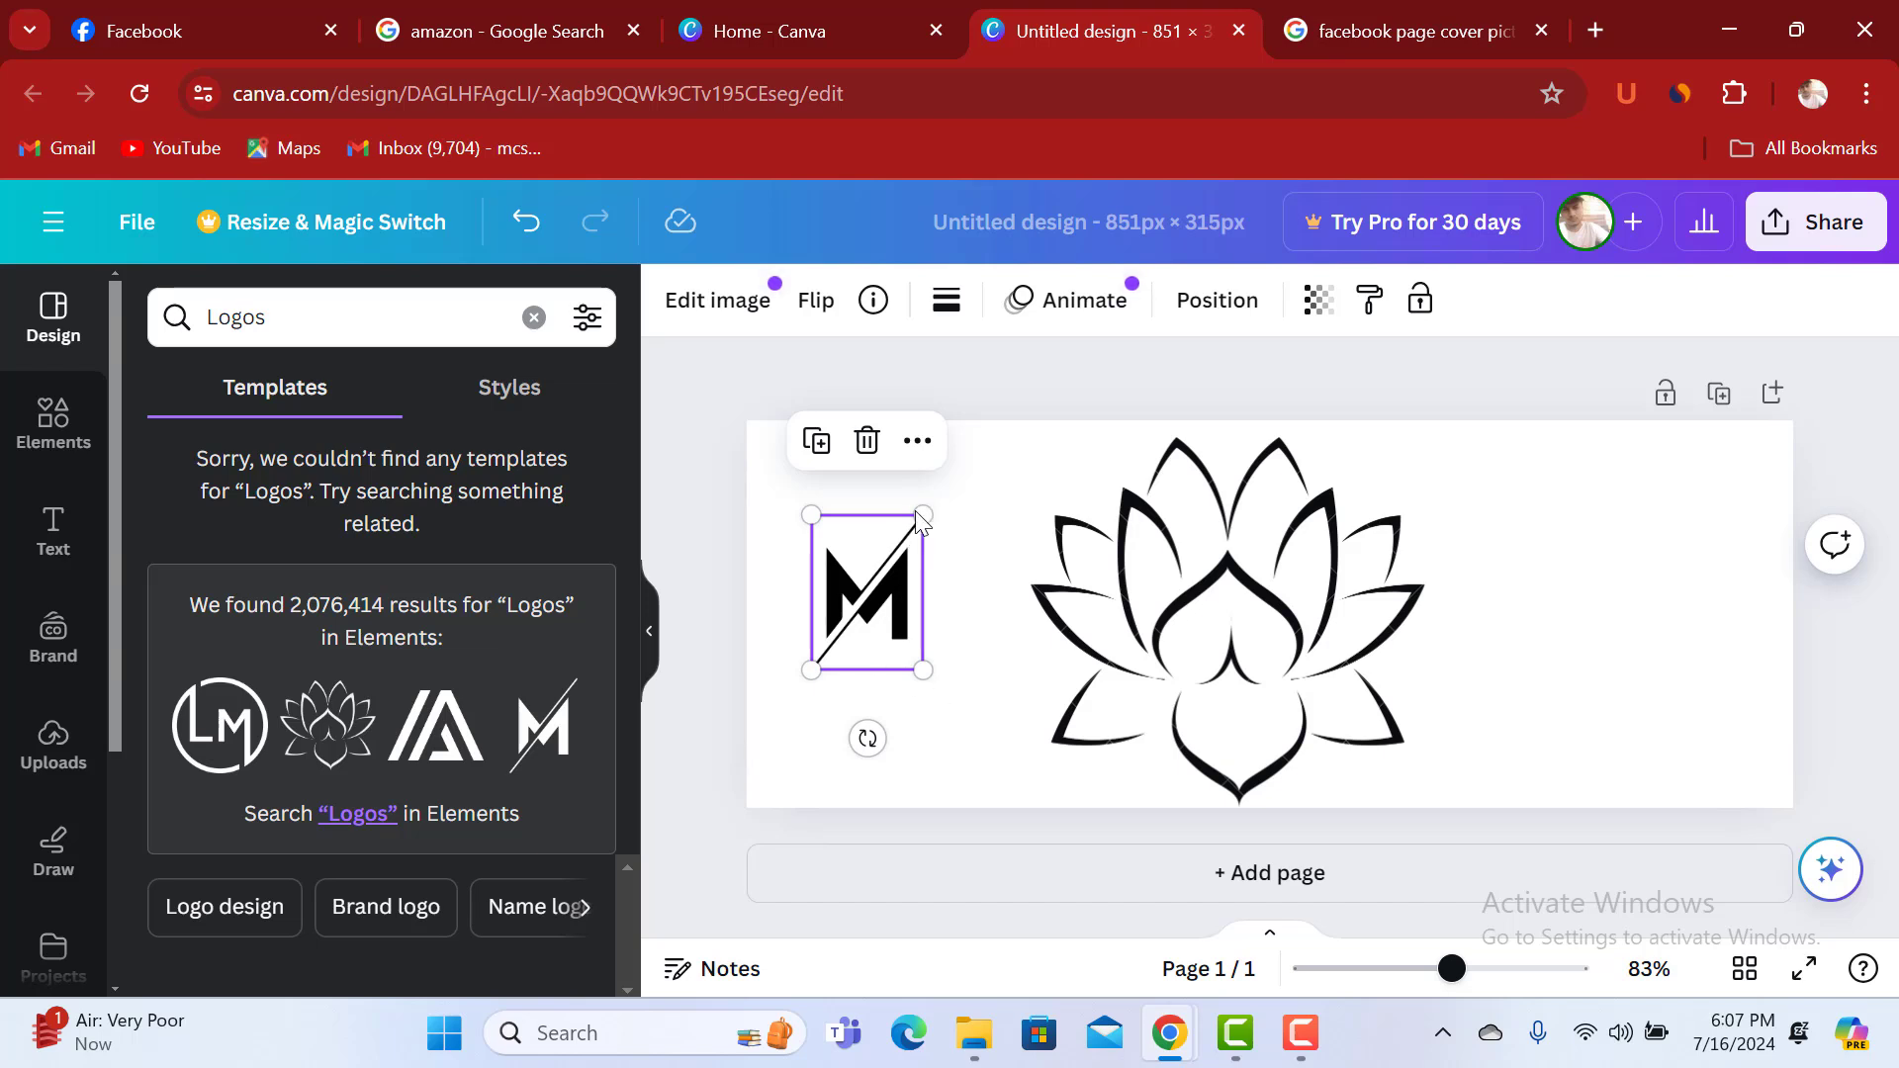
double_click(890, 653)
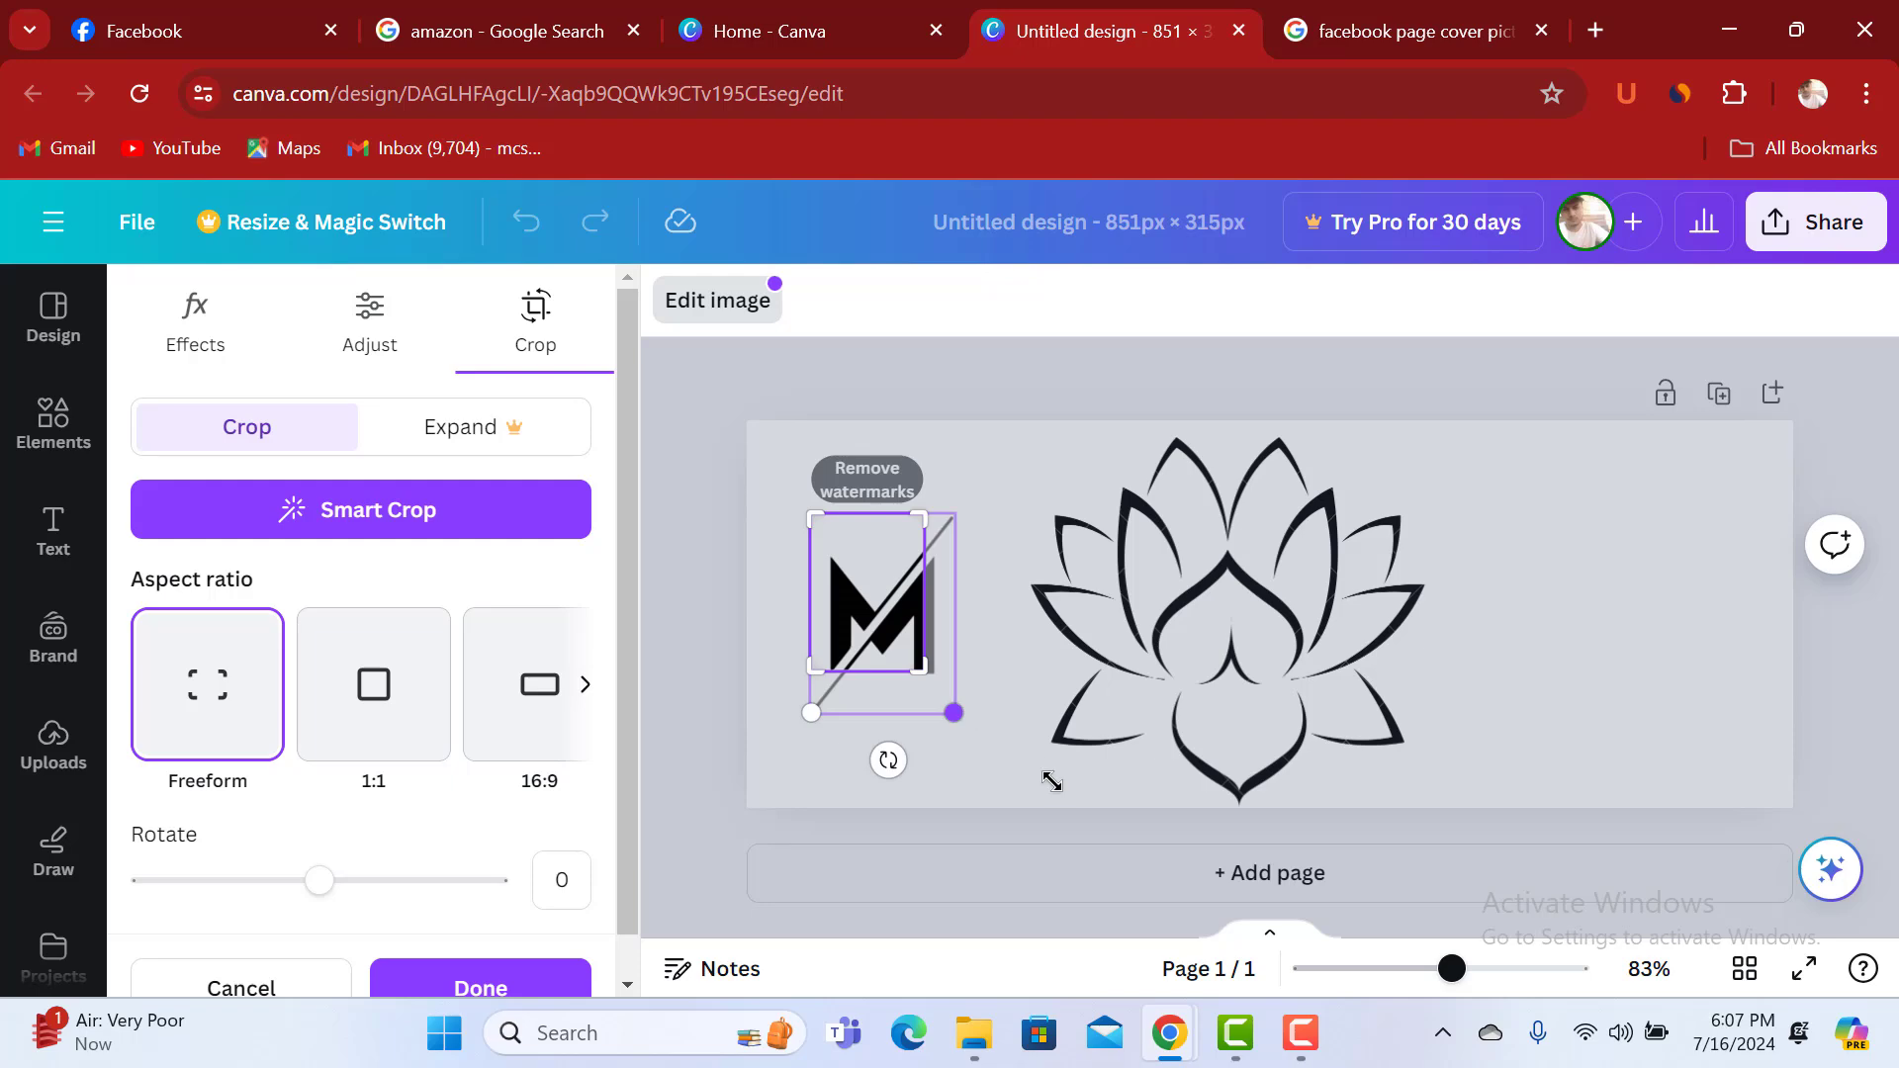
left_click_drag(1052, 781, 1016, 798)
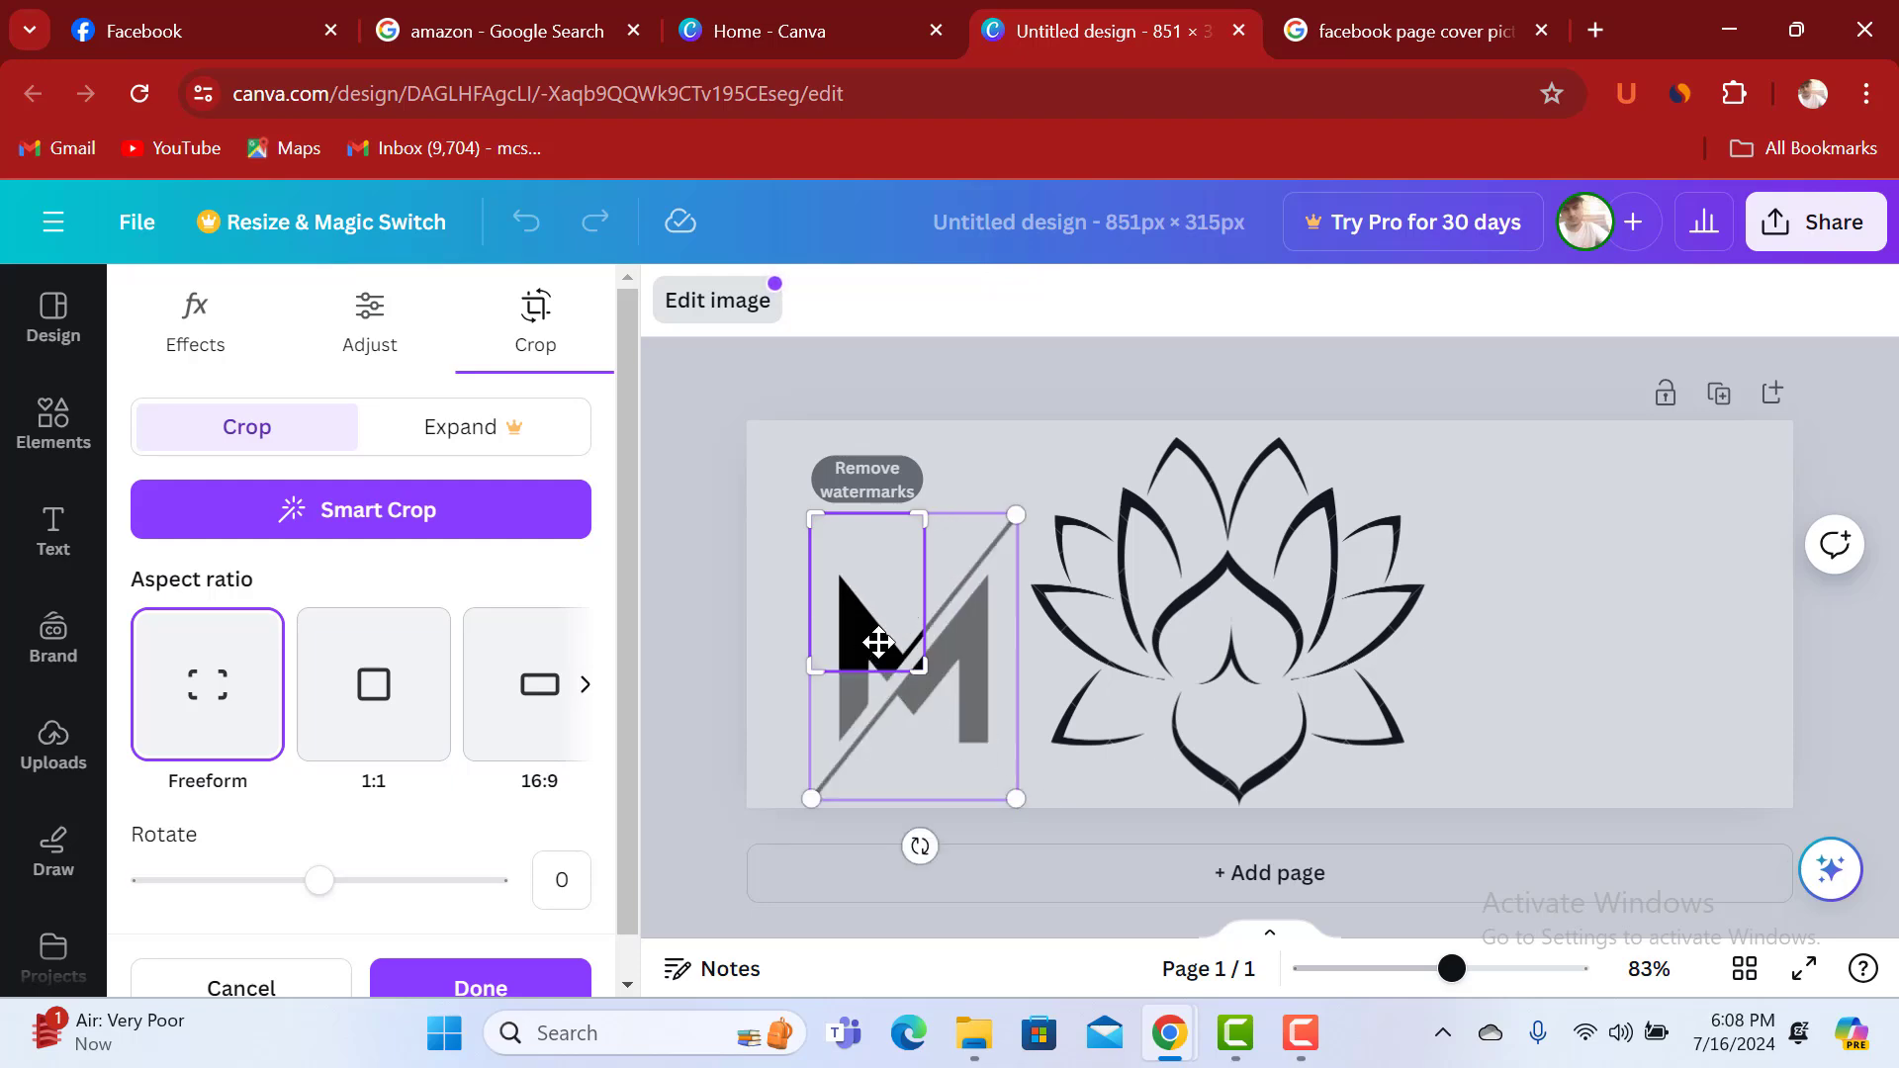
key("Delete")
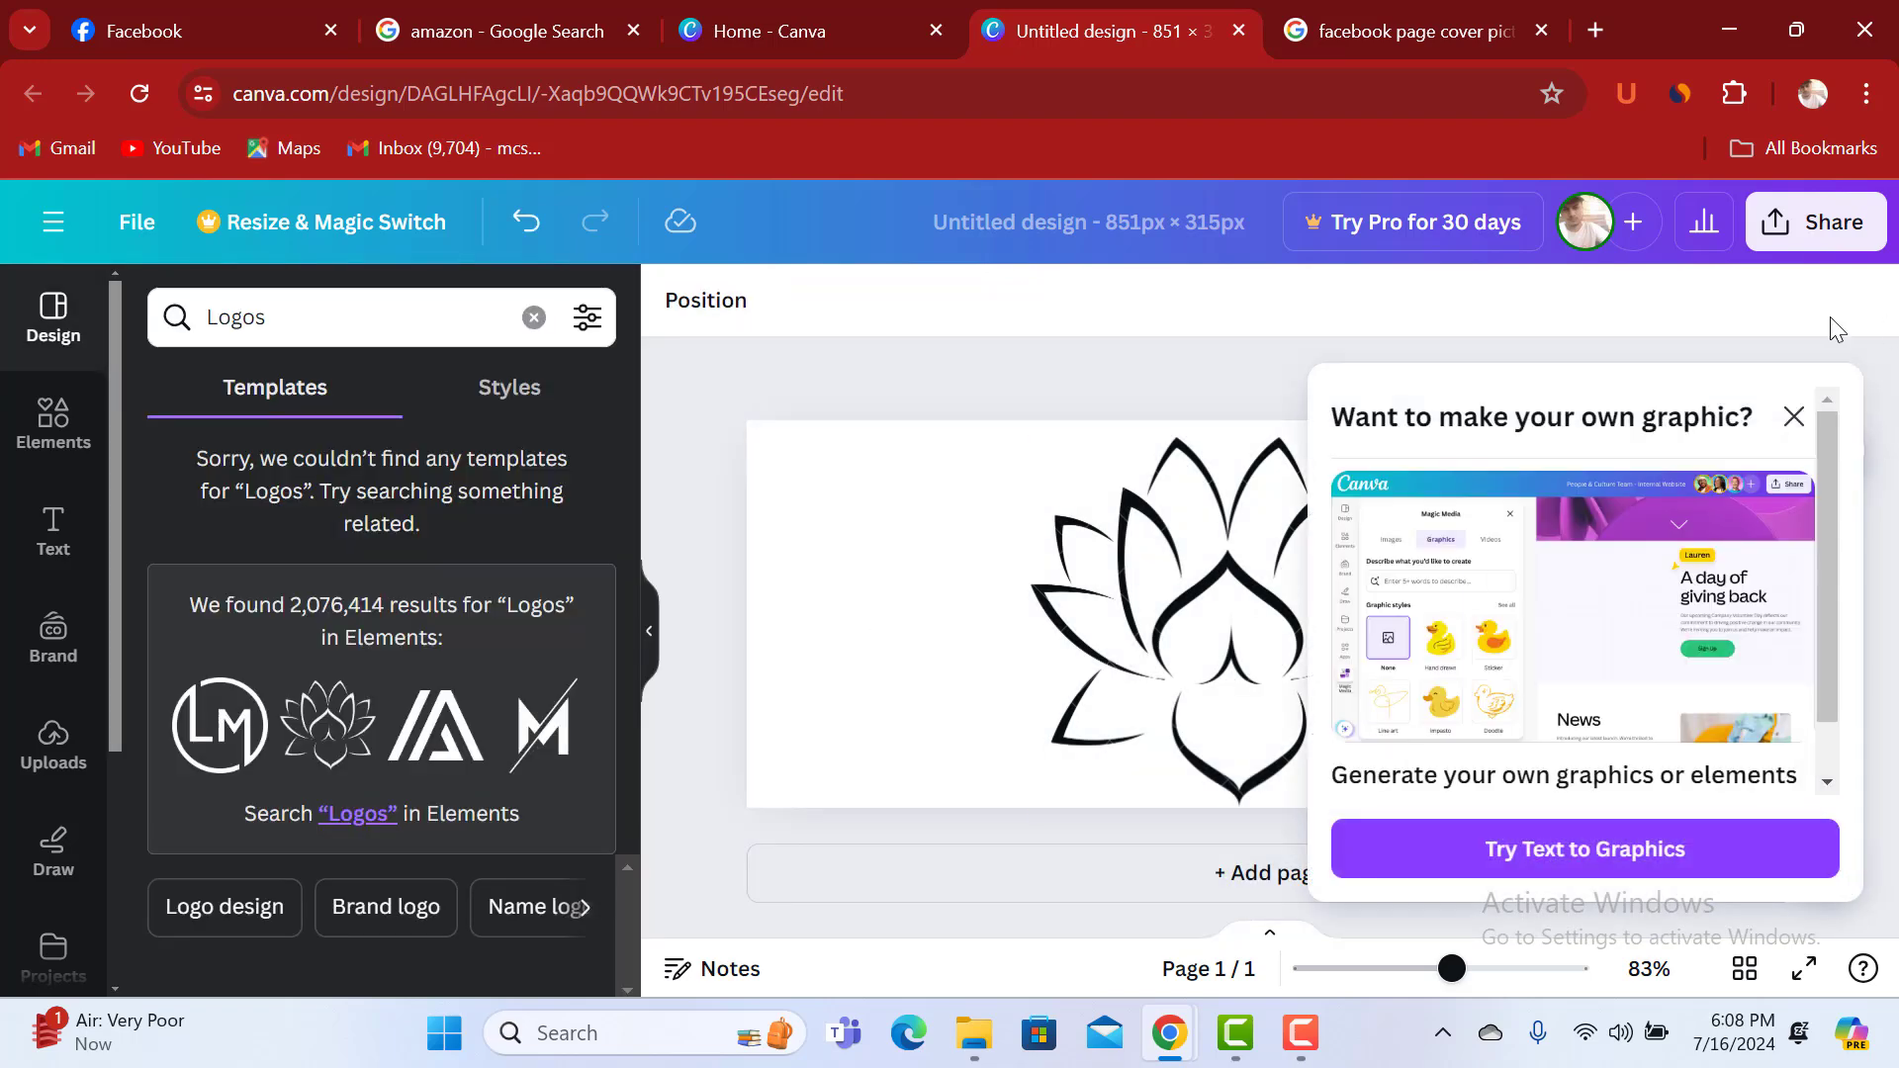
Try to download the cover design as a PNG file
left_click(1794, 415)
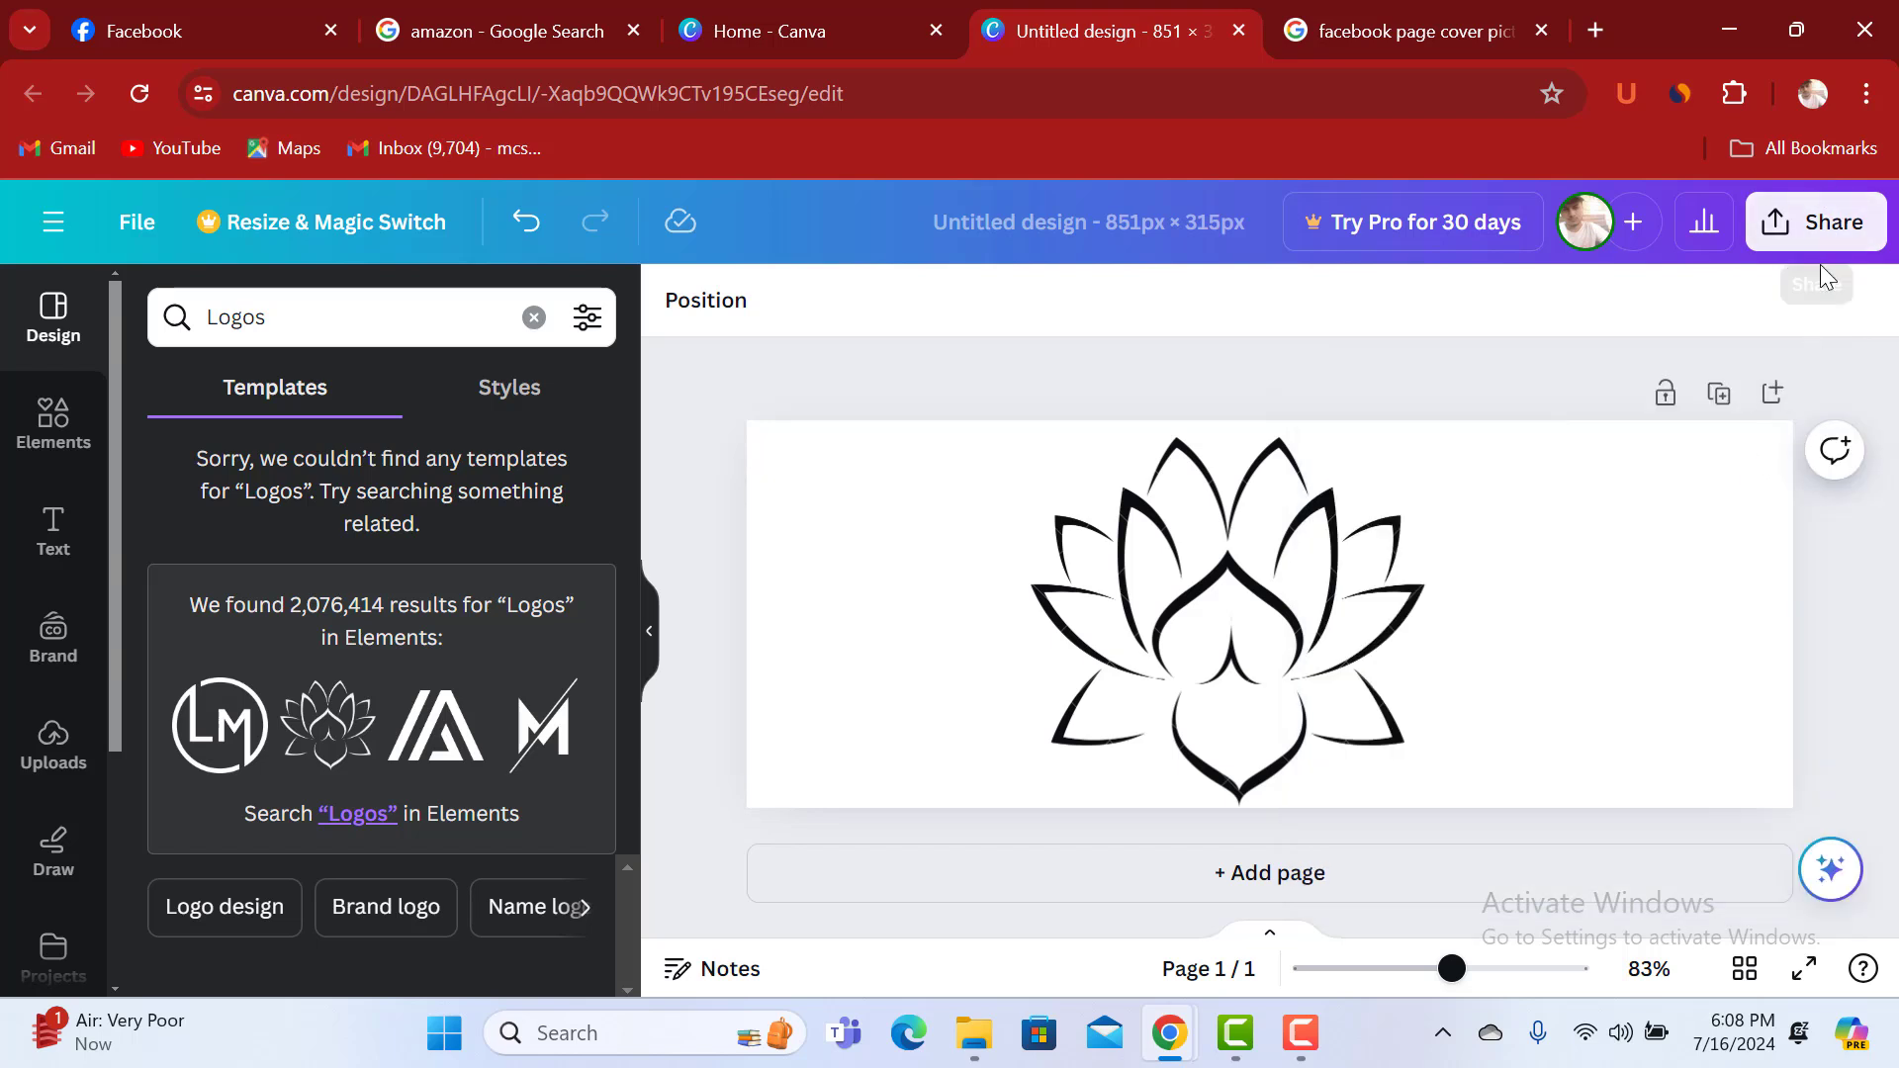
left_click(1762, 237)
scroll(1582, 762, "down", 3)
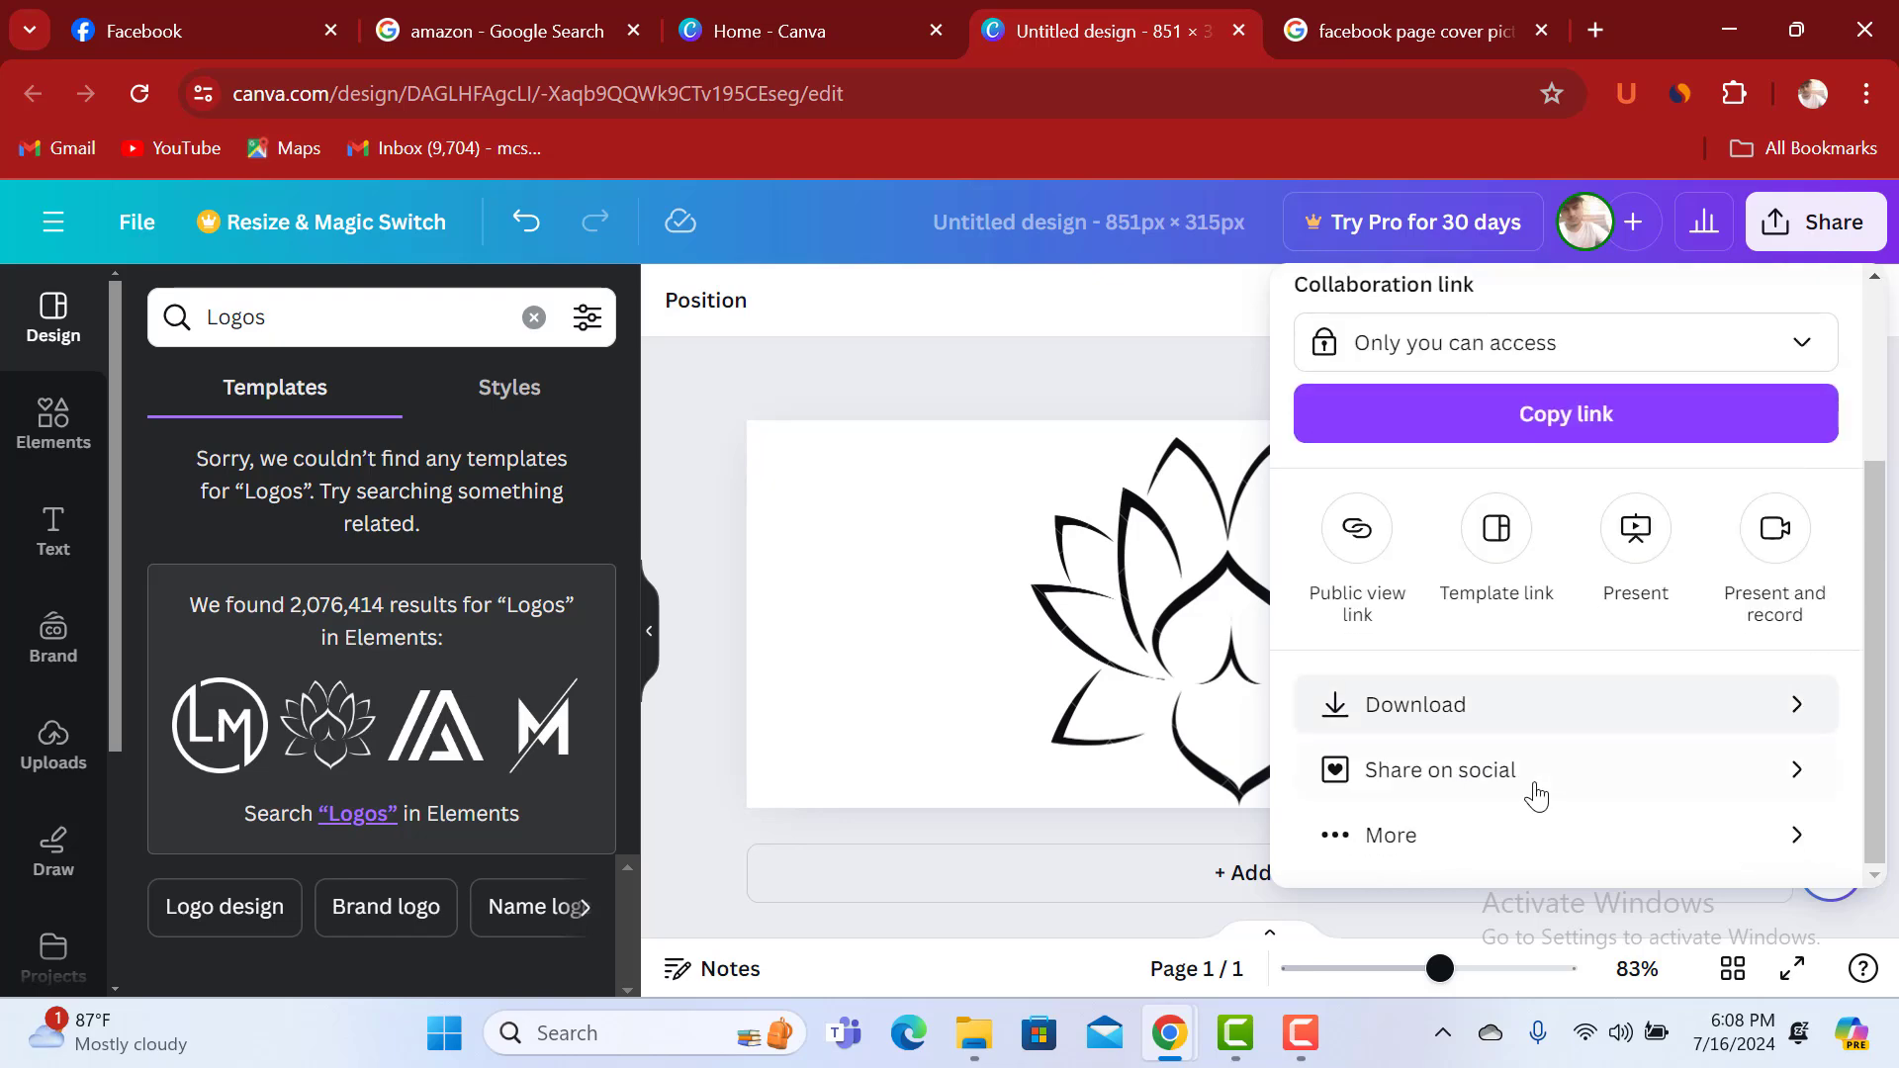
left_click(1463, 707)
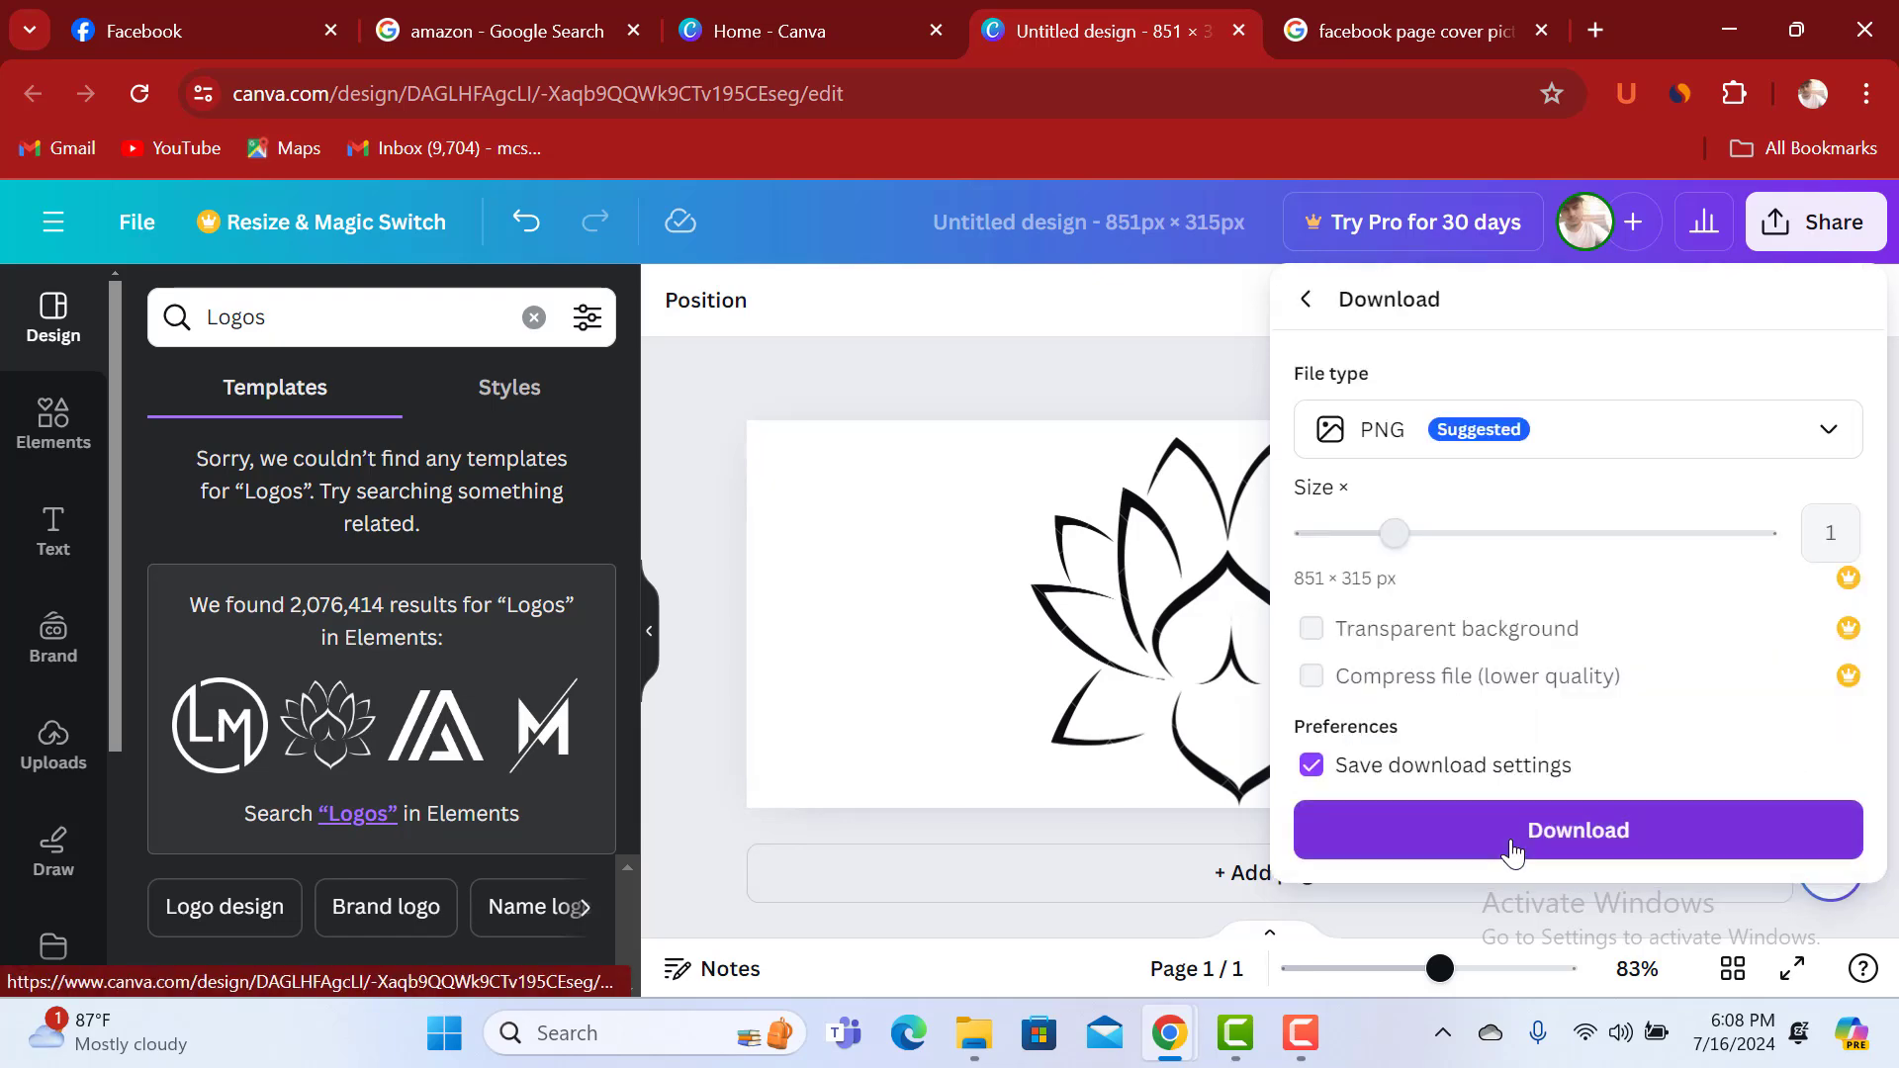
left_click(1512, 851)
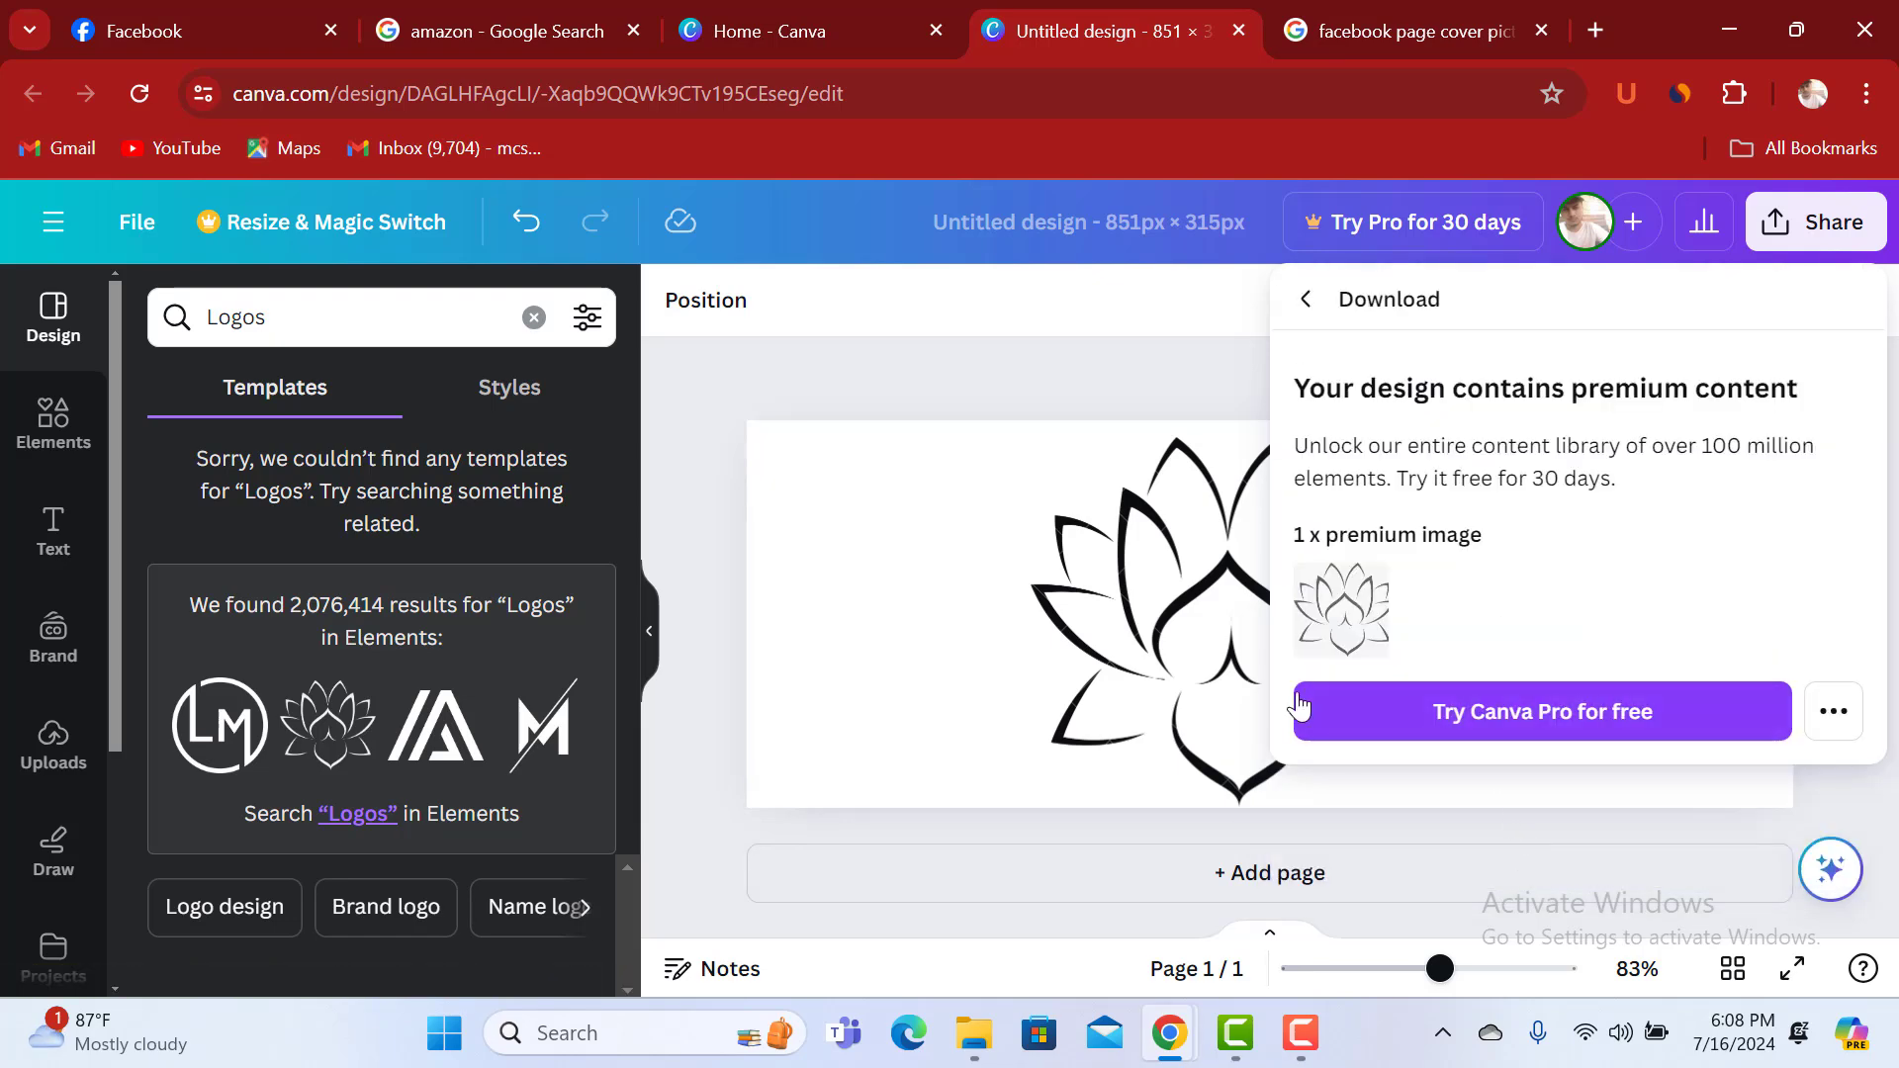
left_click(1014, 668)
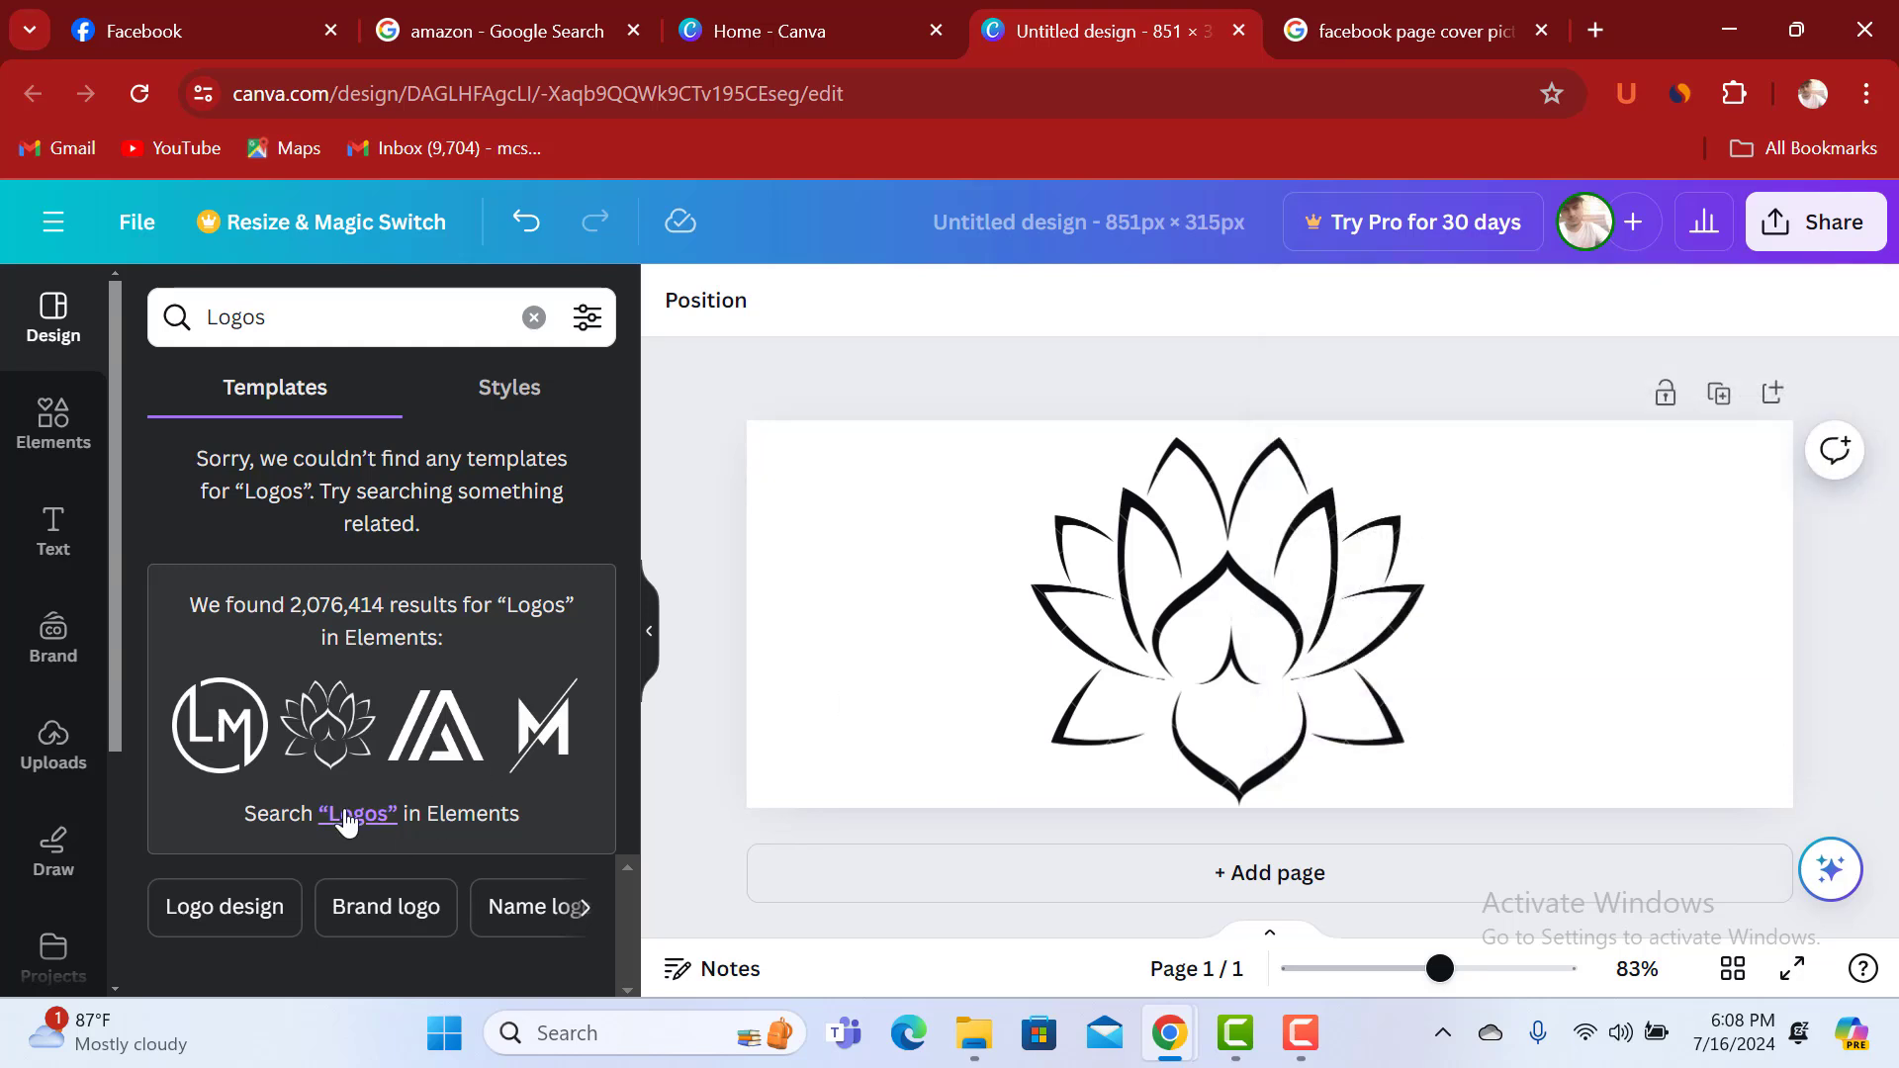
Search templates for Logo design, then retry the PNG download and dismiss the Canva Pro trial offer
left_click(250, 906)
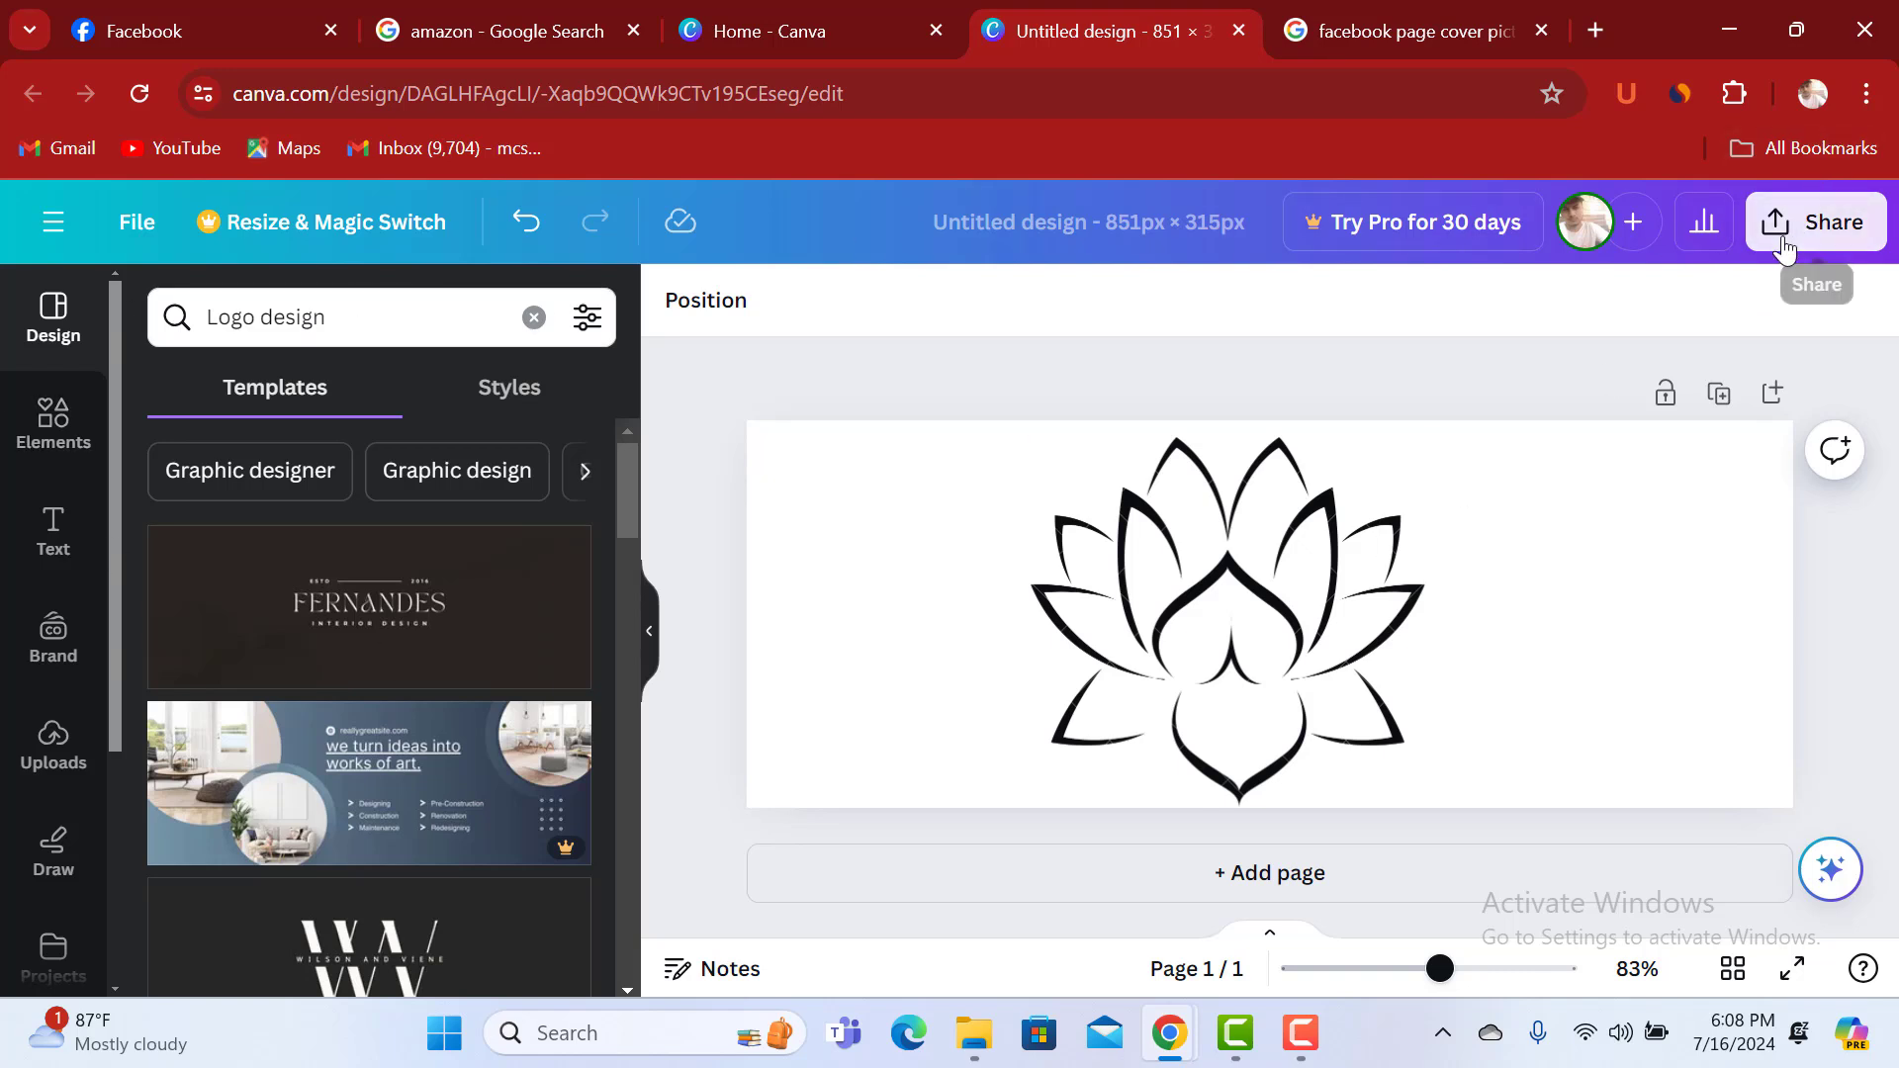
left_click(1817, 222)
scroll(1449, 752, "down", 3)
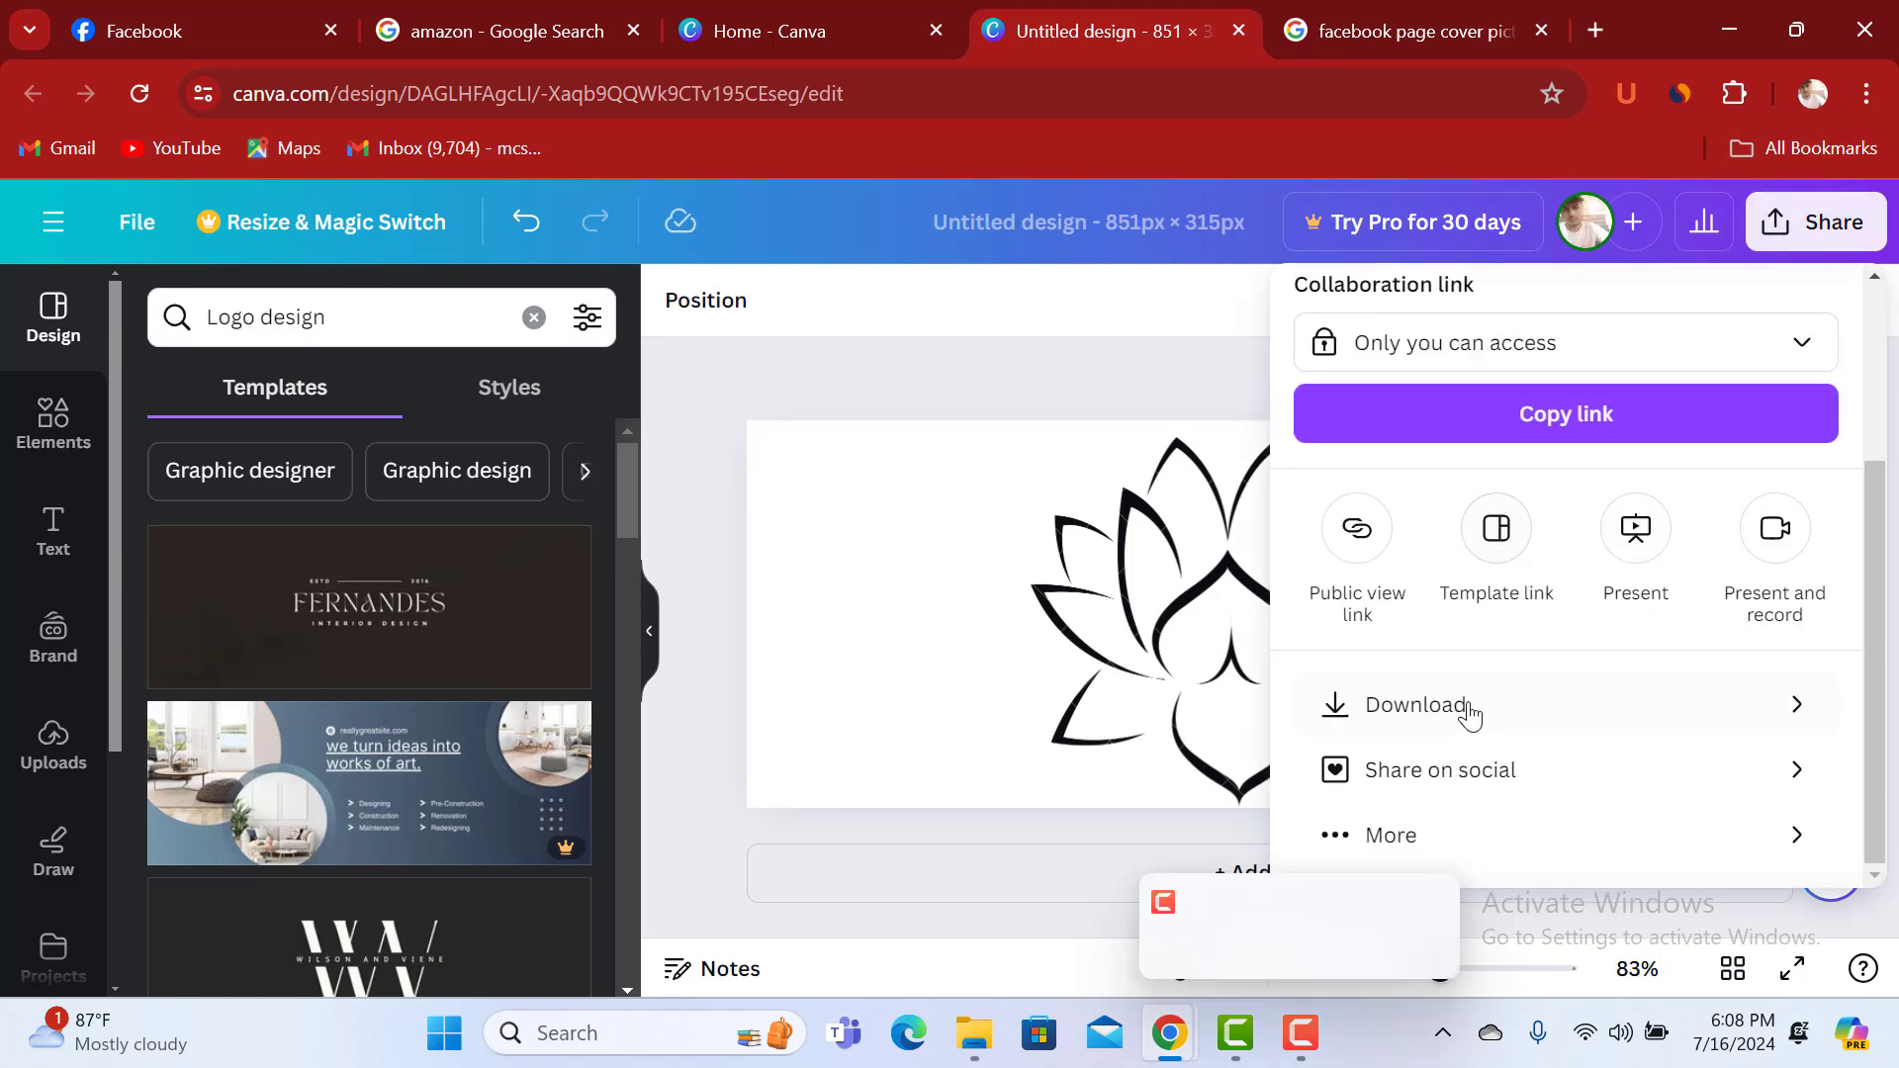
left_click(1463, 701)
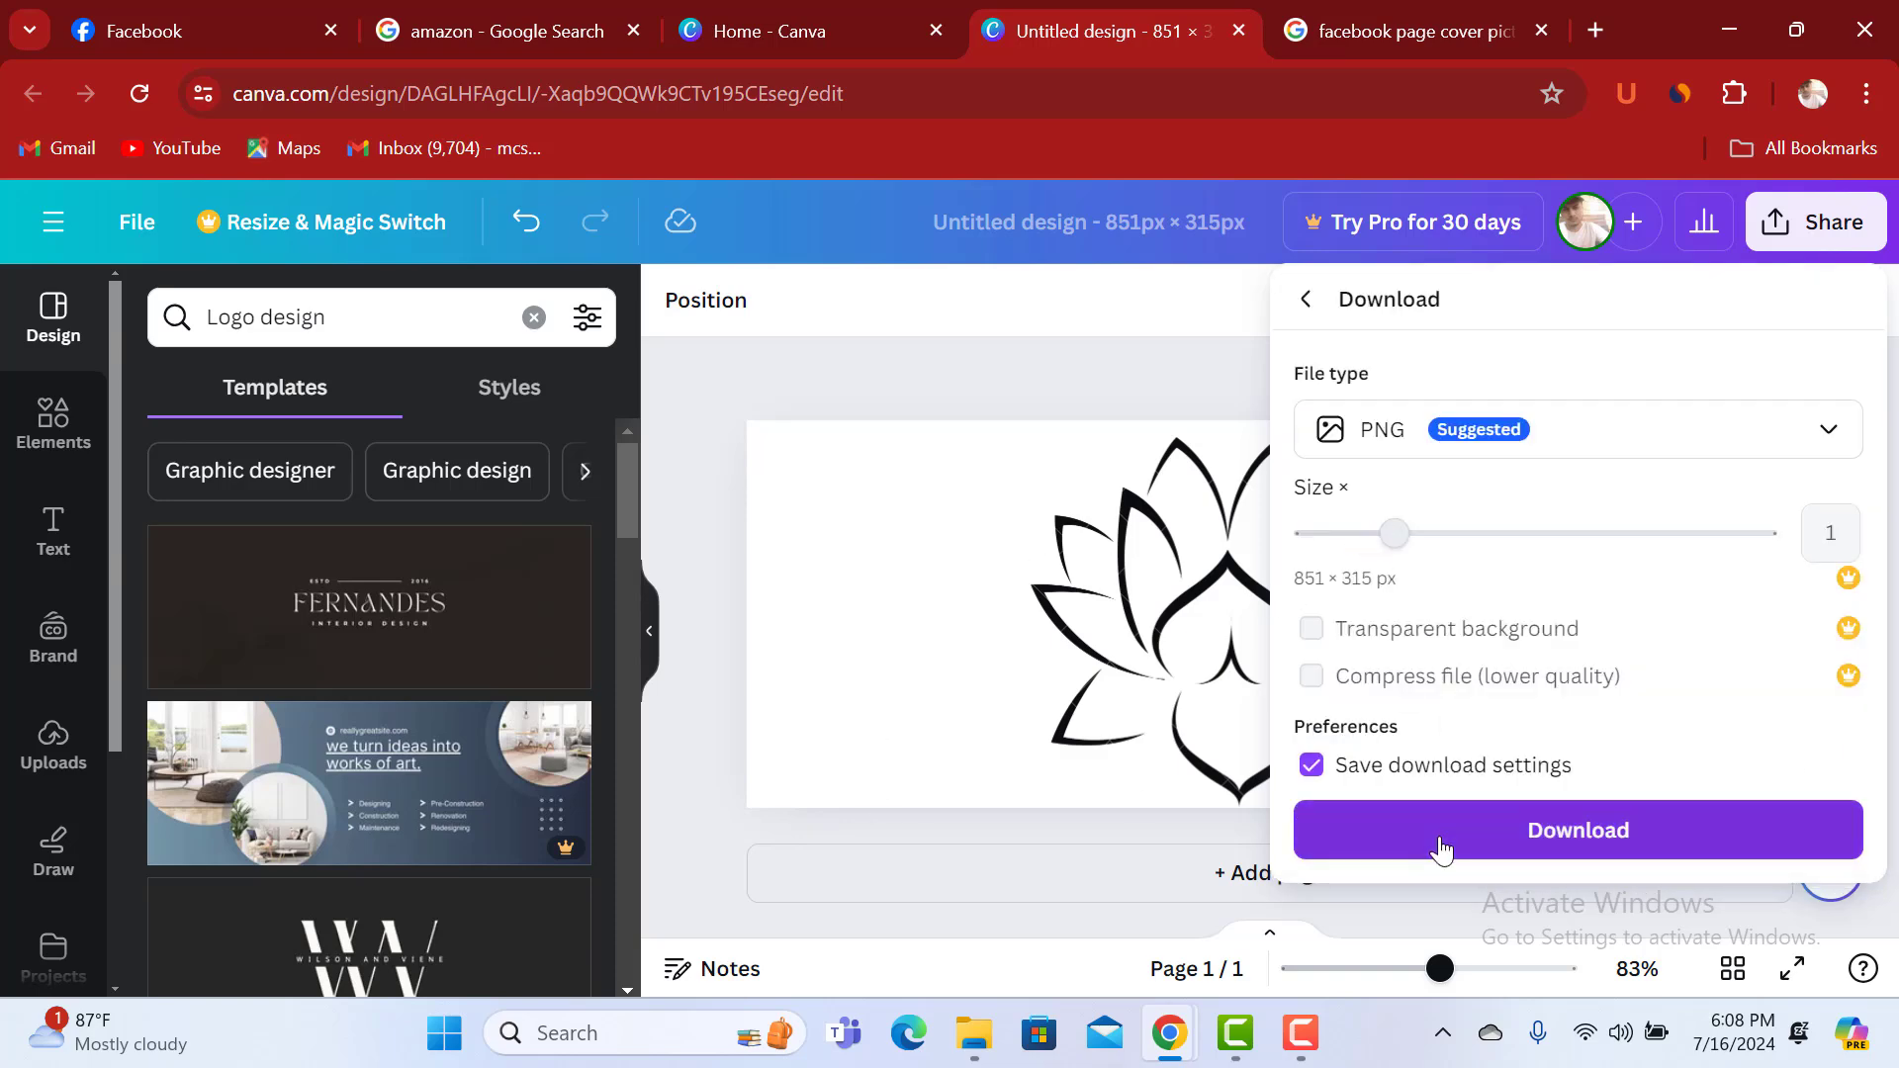
left_click(1441, 846)
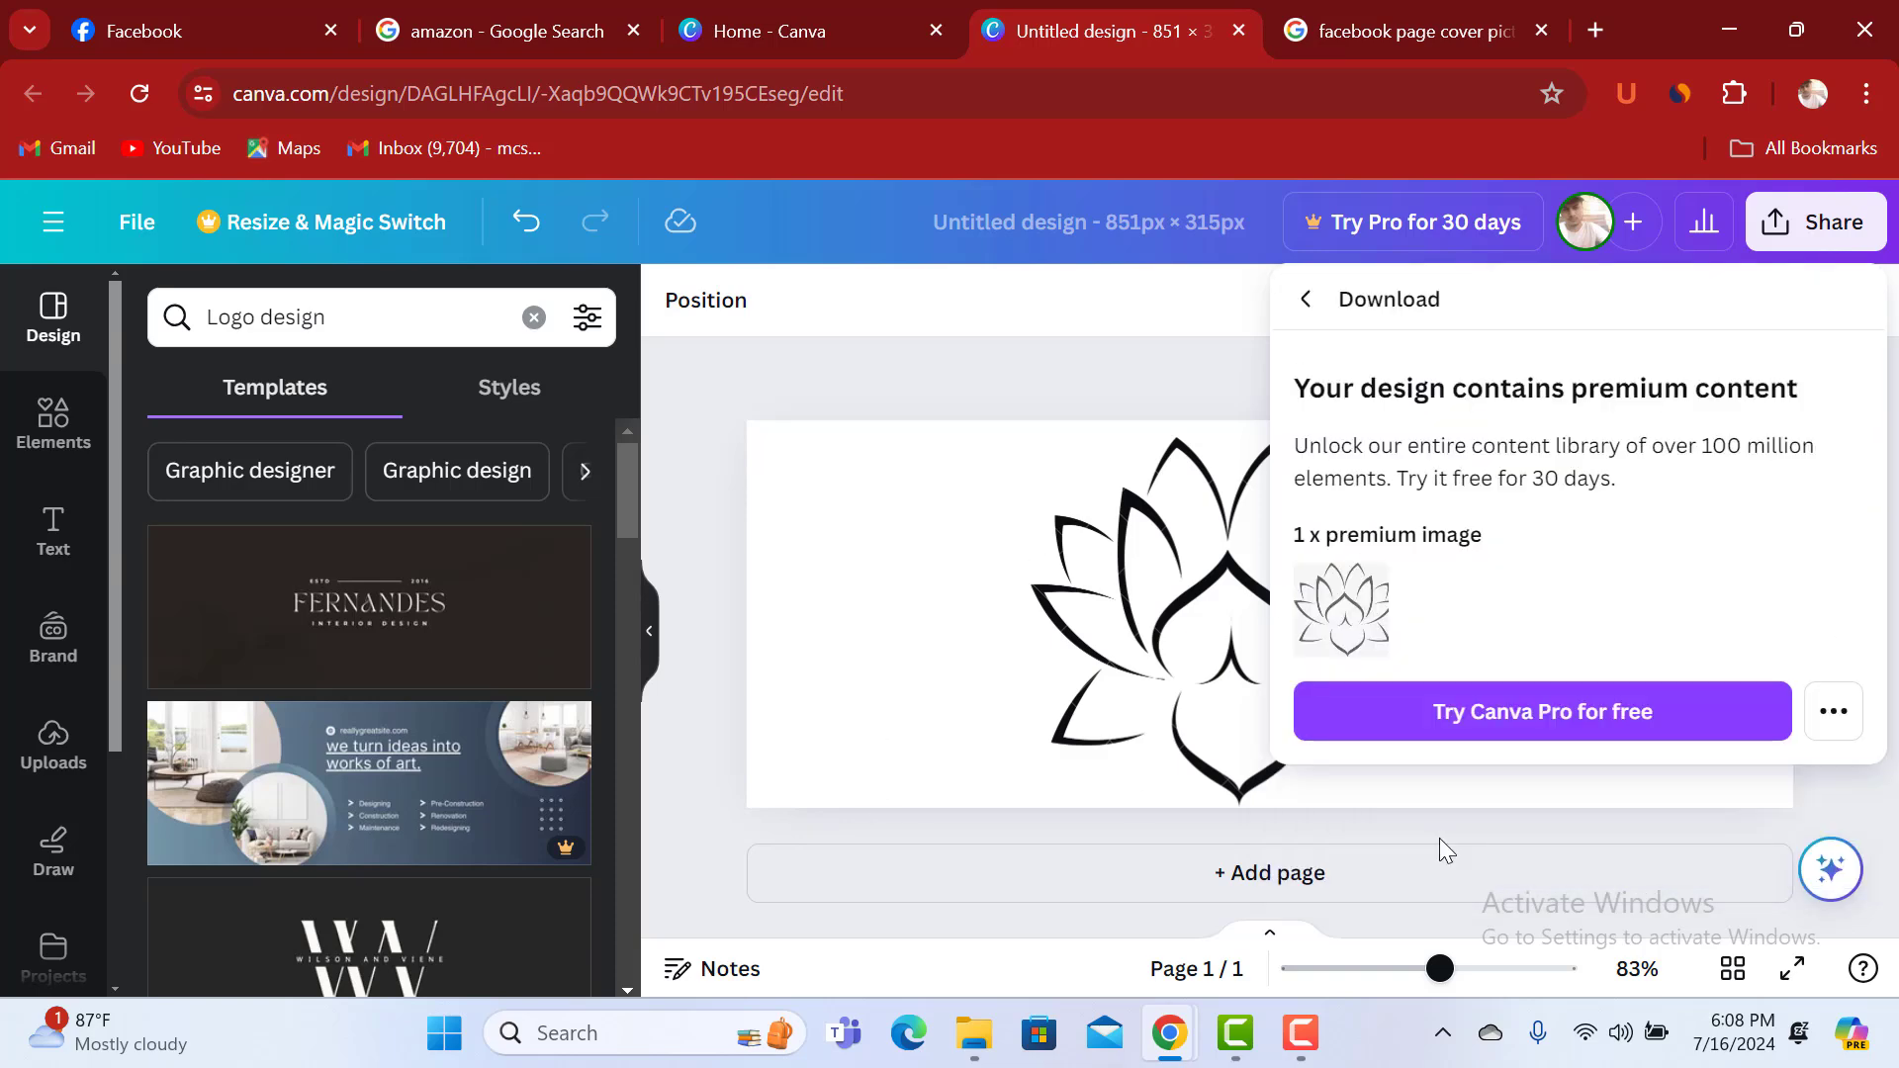
left_click(1472, 740)
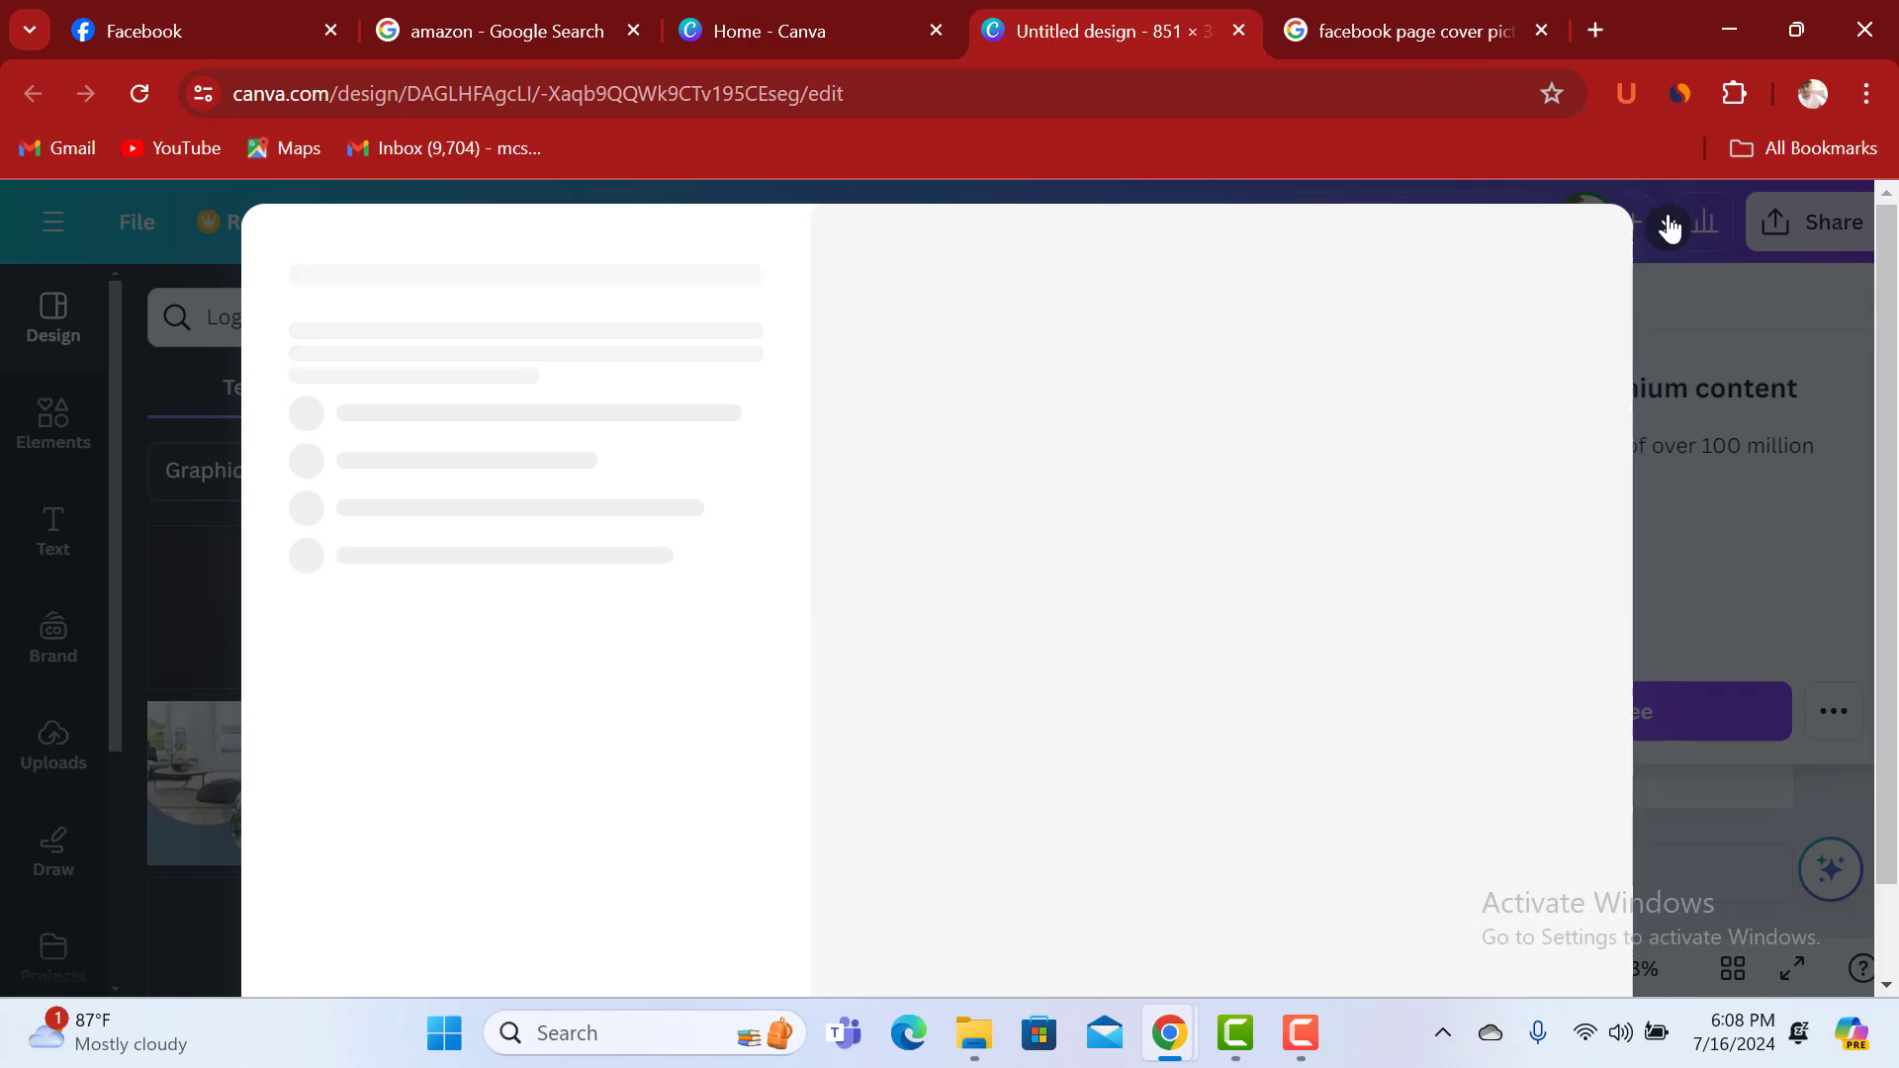
left_click(1670, 225)
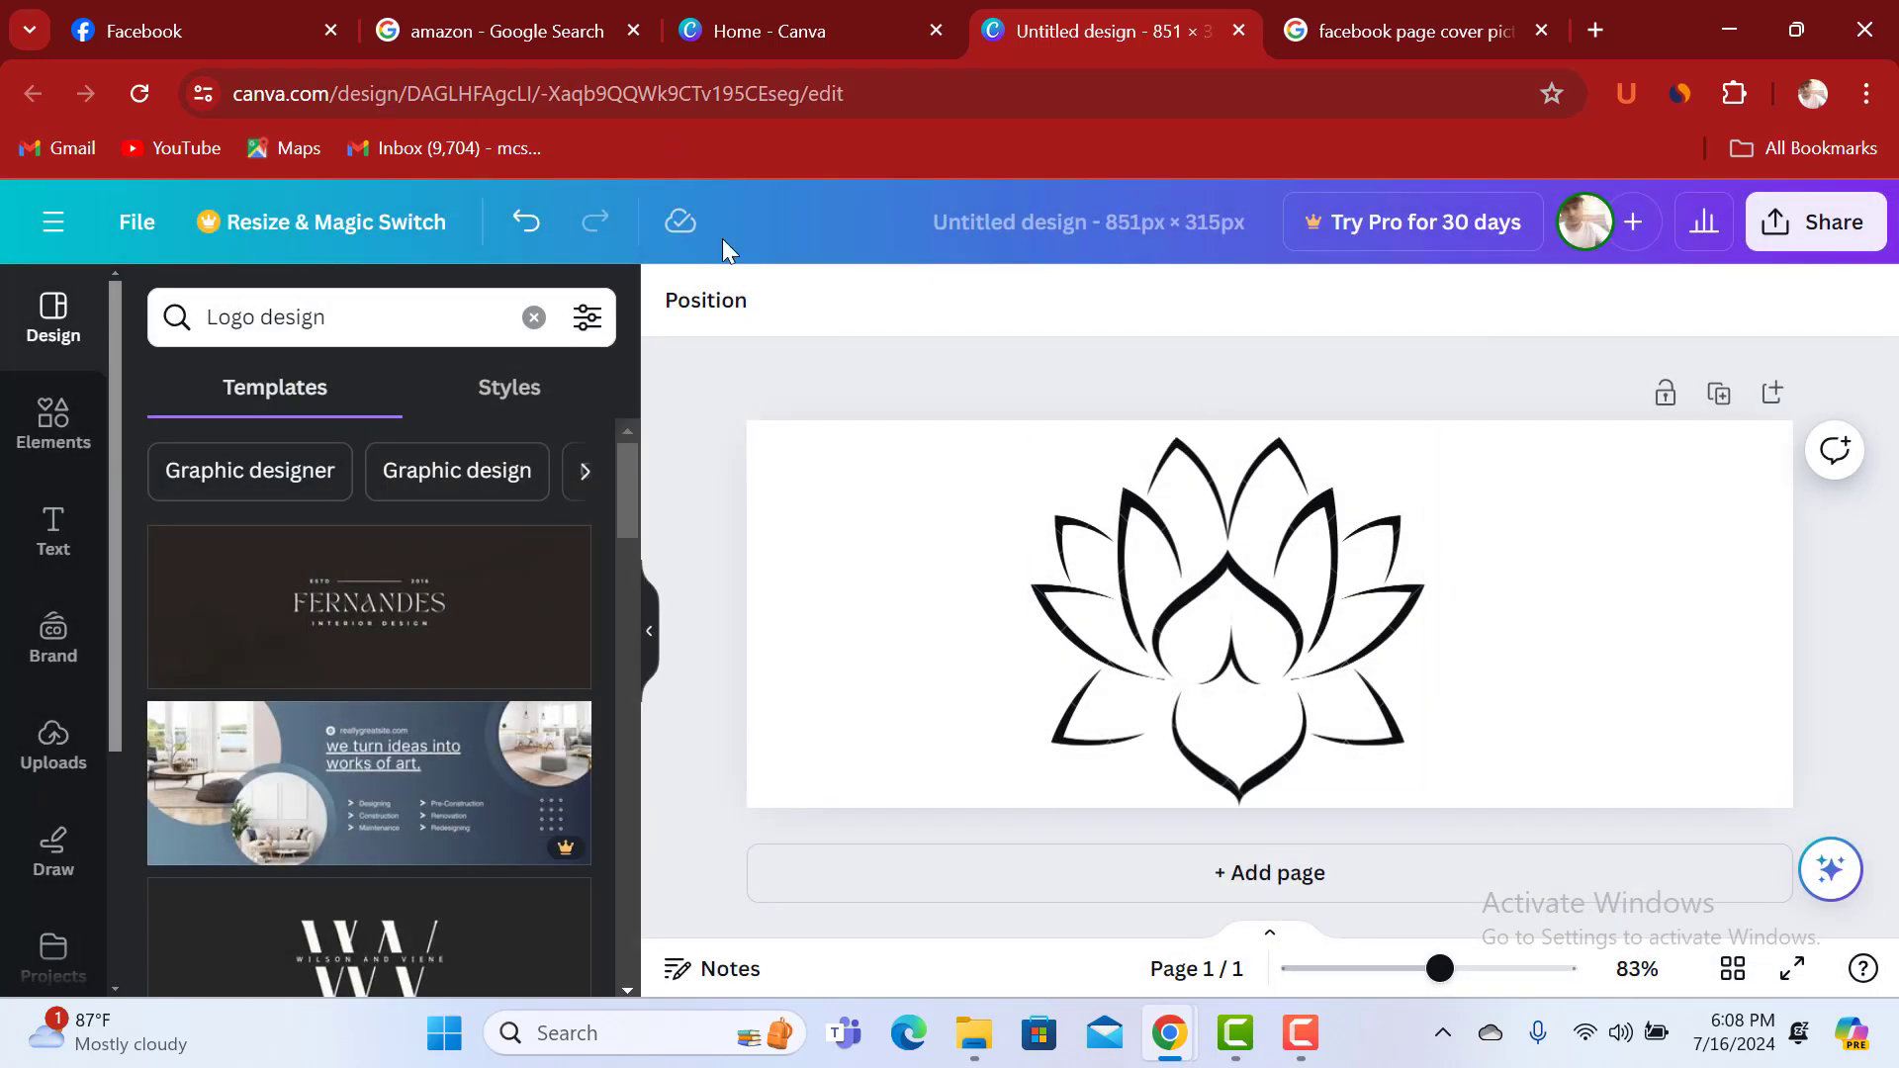
Delete the lotus logo from the cover design
left_click(1148, 712)
key("Delete")
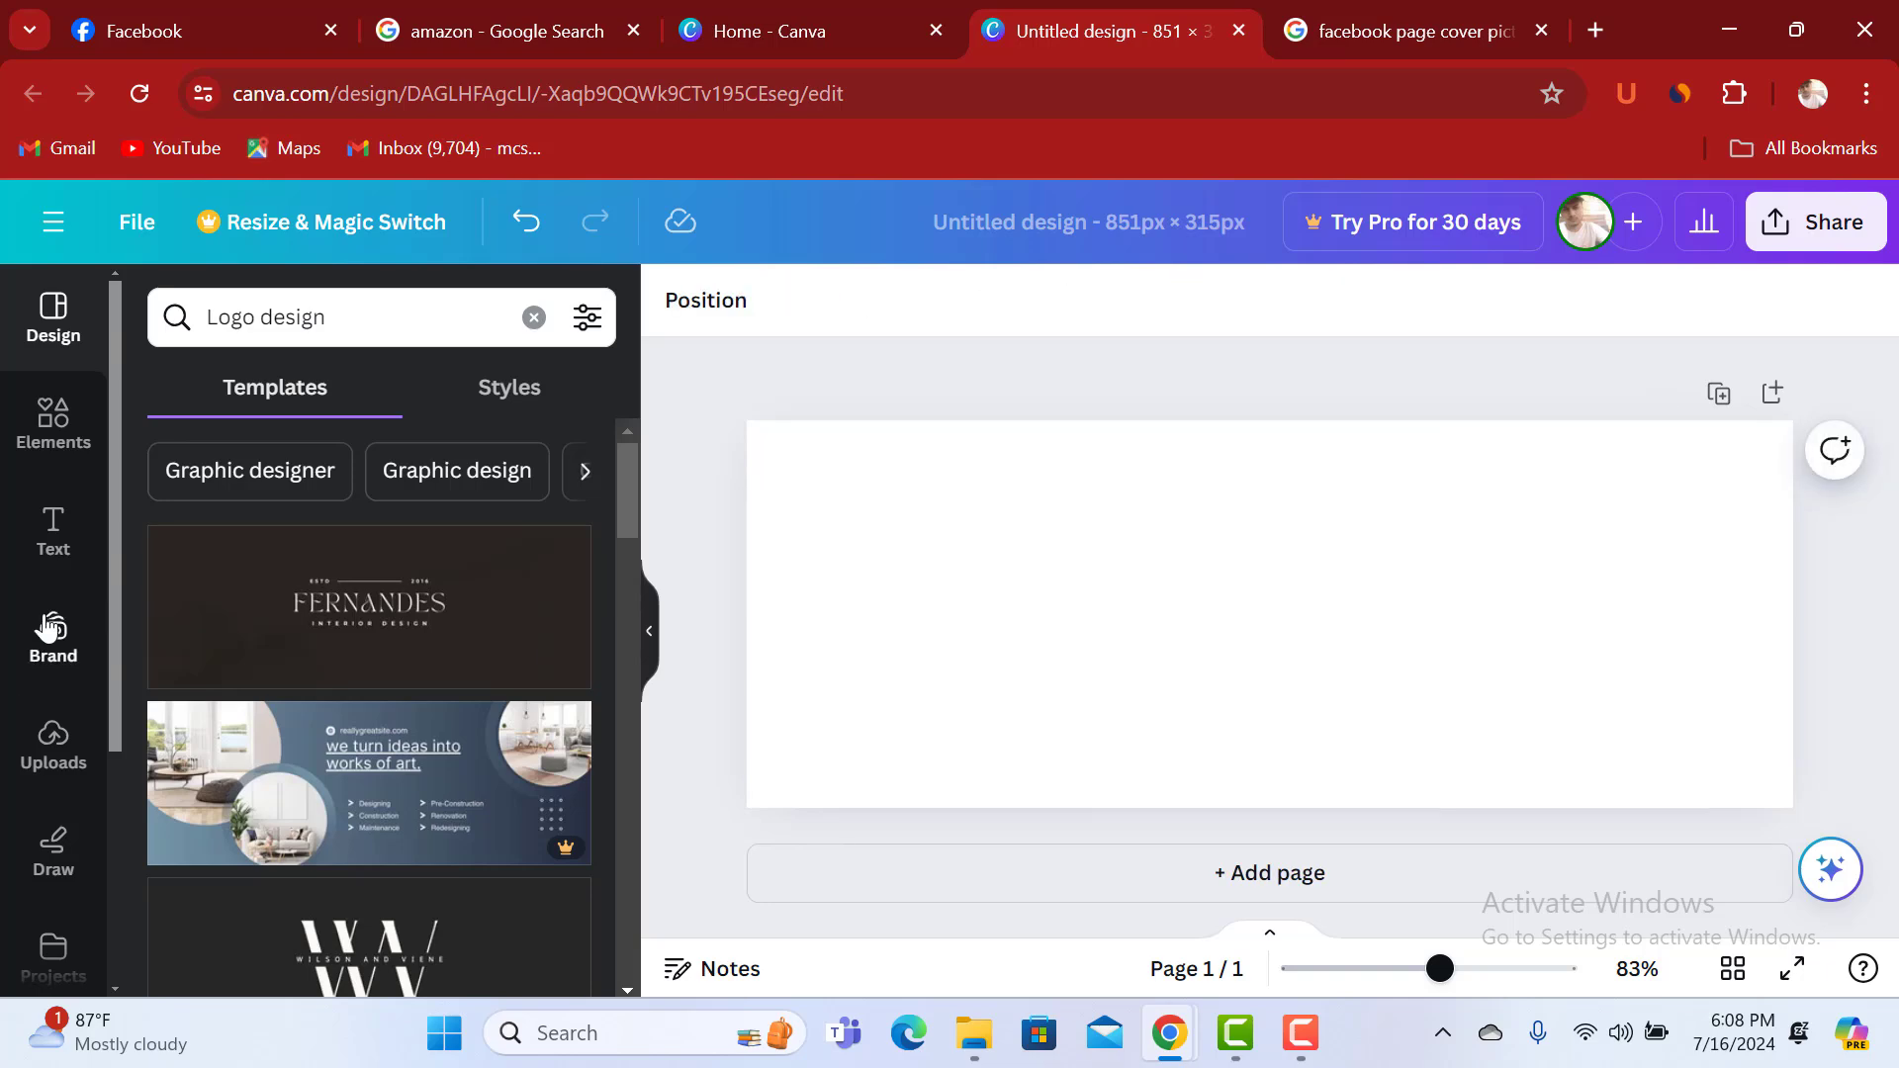
Place the matcha drinks photo from recently used elements as the full cover background
left_click(50, 424)
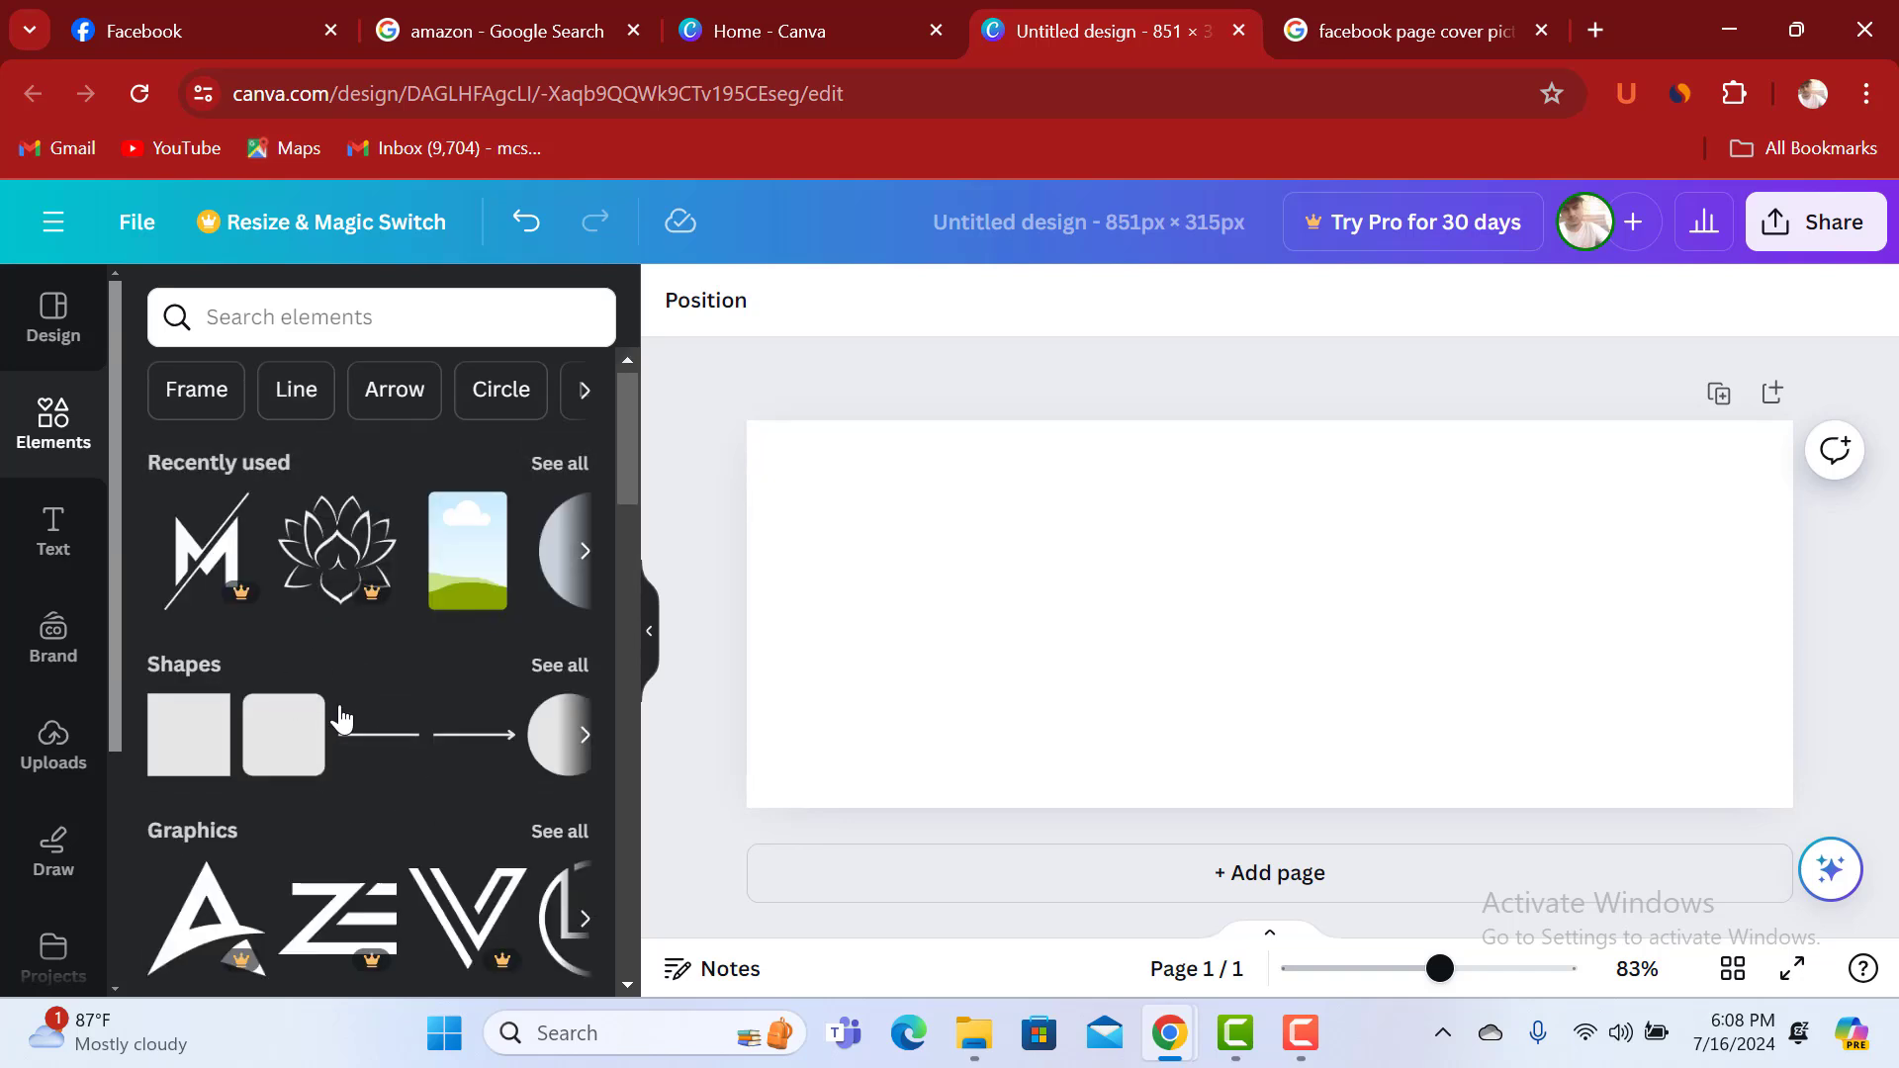
scroll(247, 772, "down", 3)
scroll(296, 762, "down", 2)
scroll(395, 693, "up", 5)
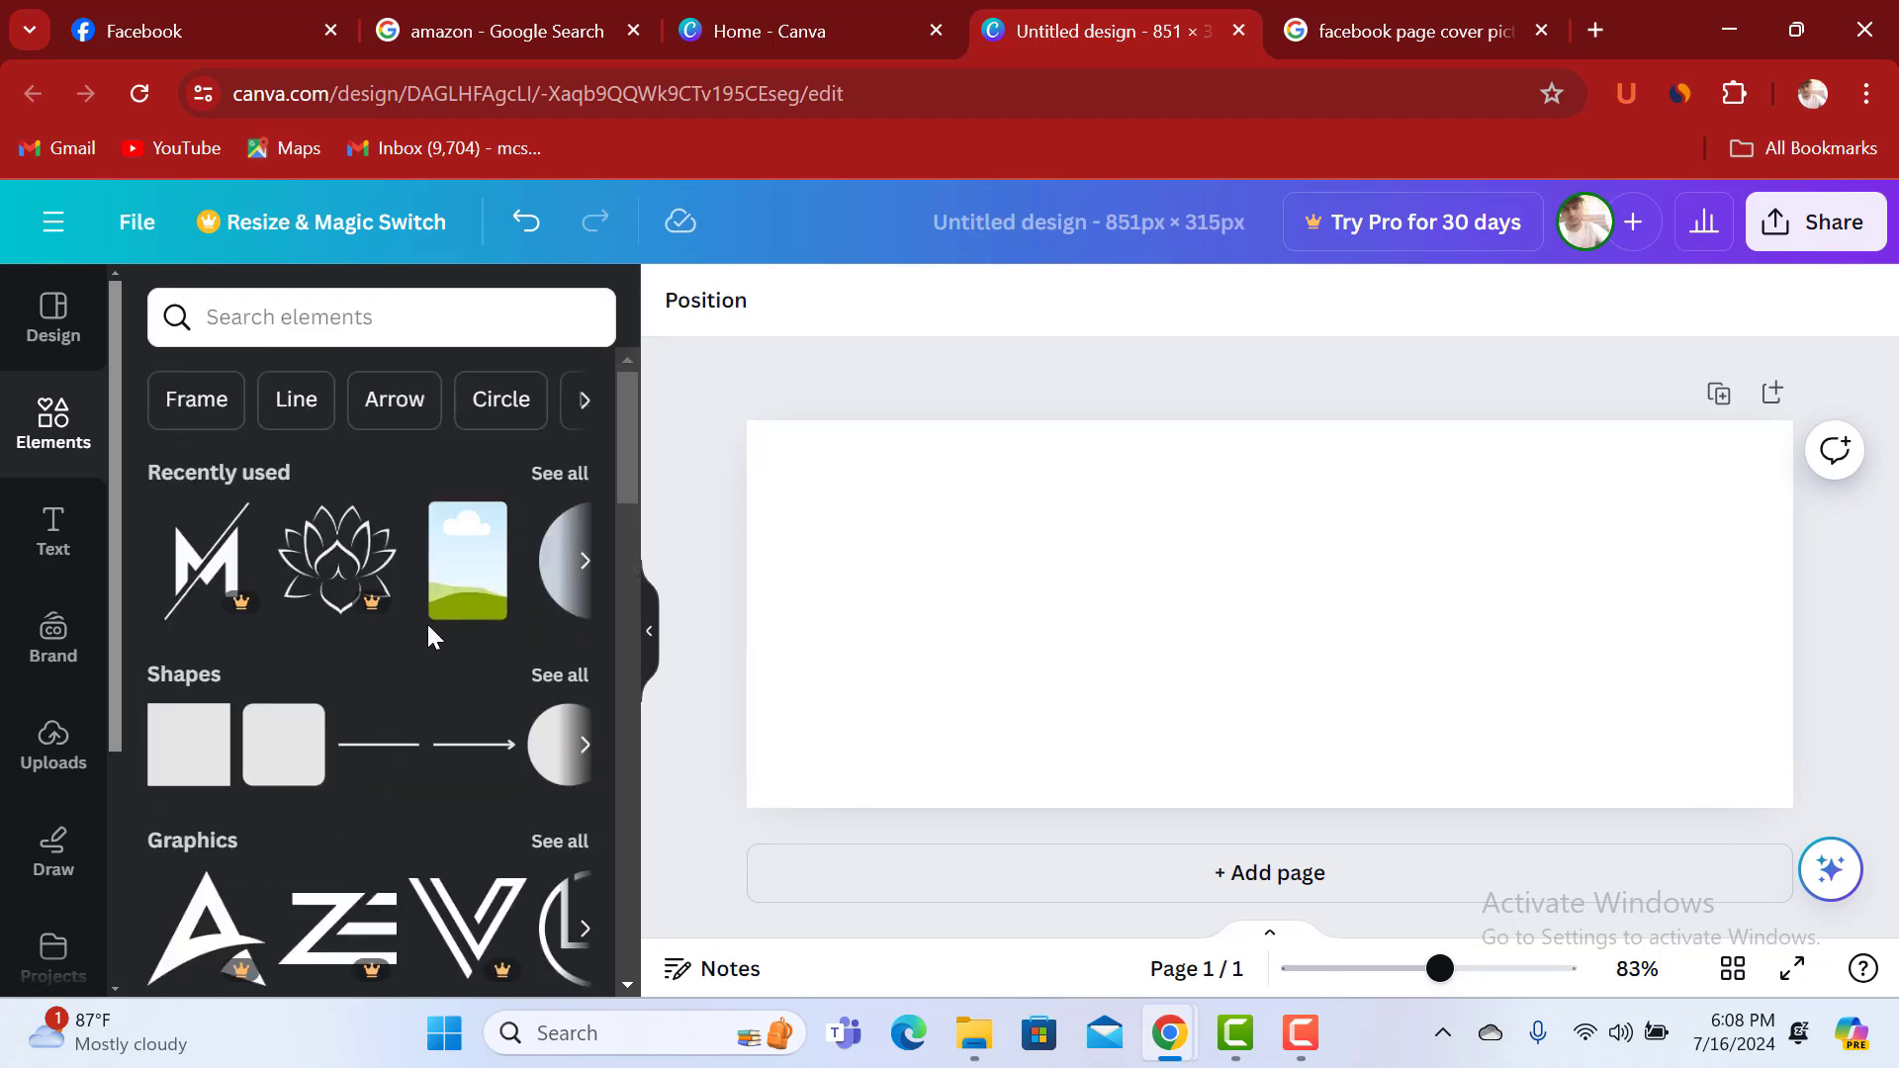
left_click(574, 475)
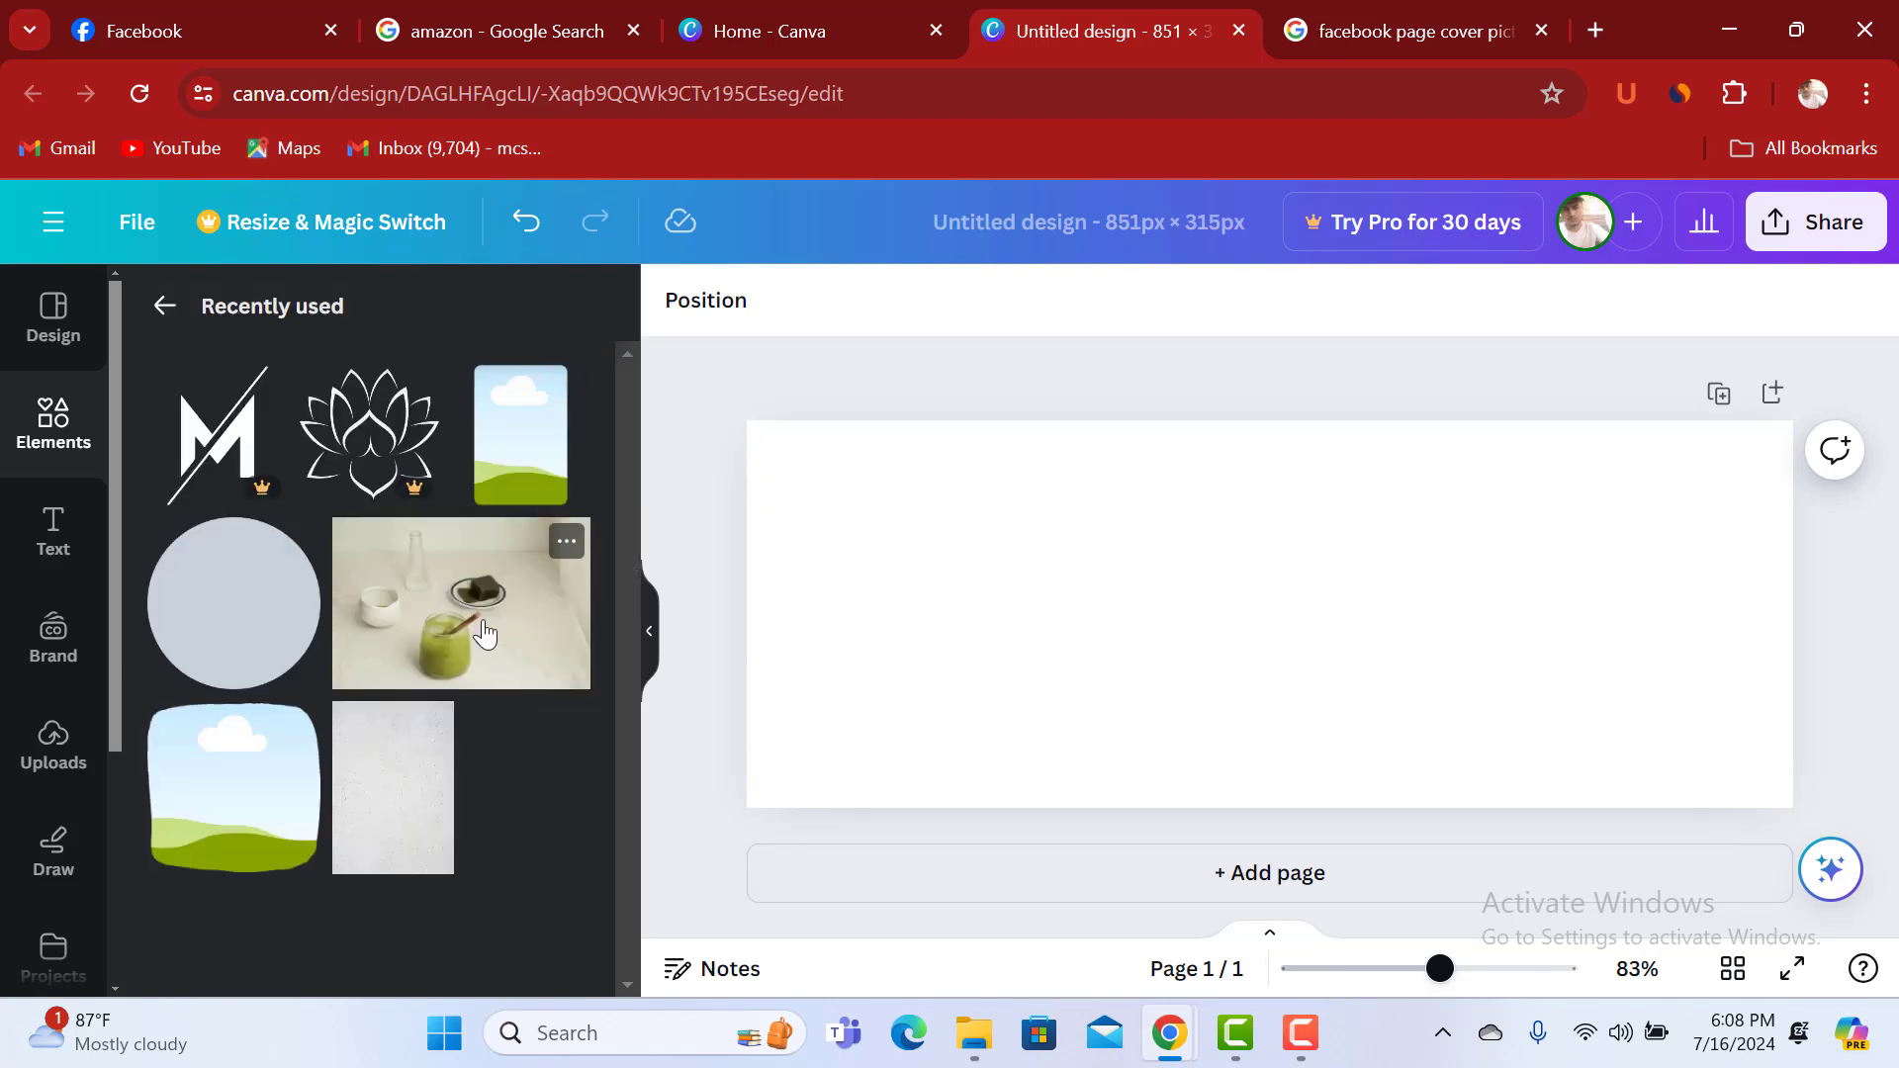
left_click_drag(484, 636, 1209, 587)
left_click_drag(1510, 771, 1645, 867)
left_click_drag(1187, 657, 348, 693)
key("Delete")
left_click_drag(448, 606, 1322, 639)
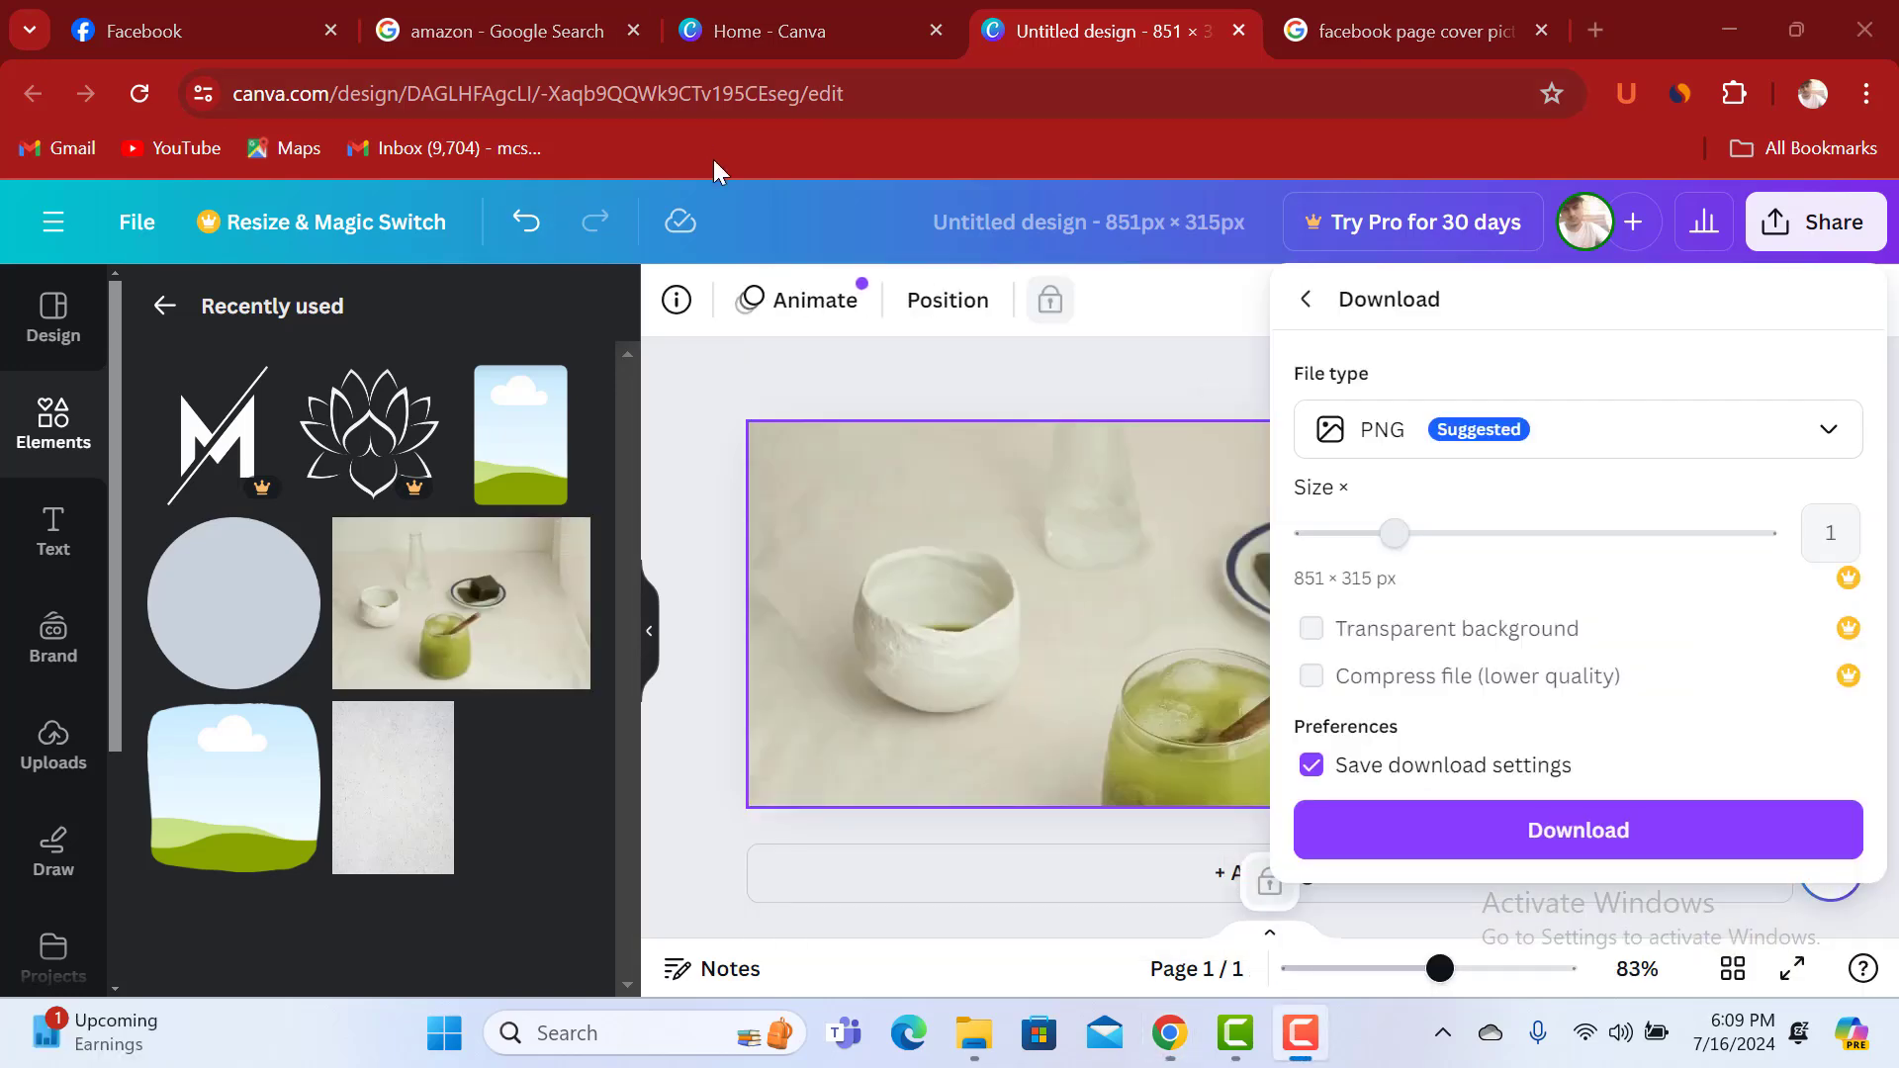
Download the cover design as a PNG file
left_click(1458, 844)
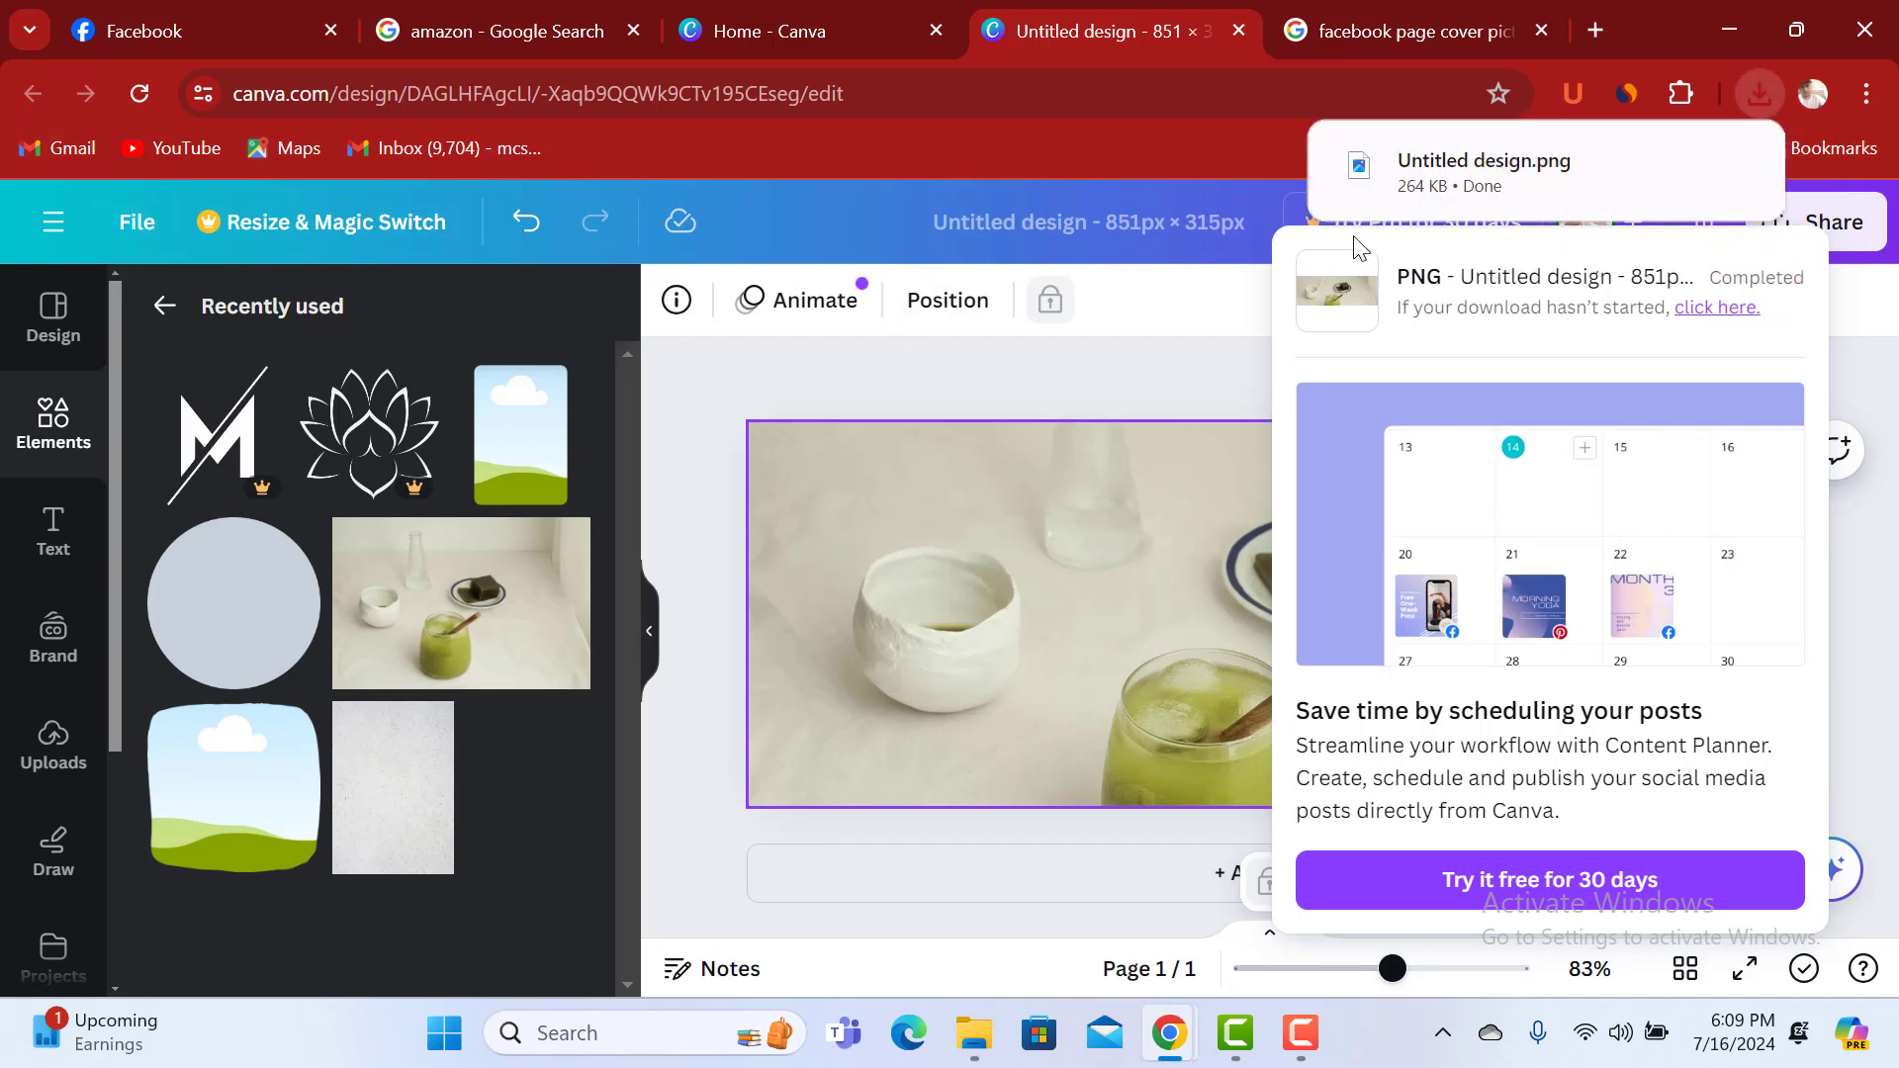
key("F9")
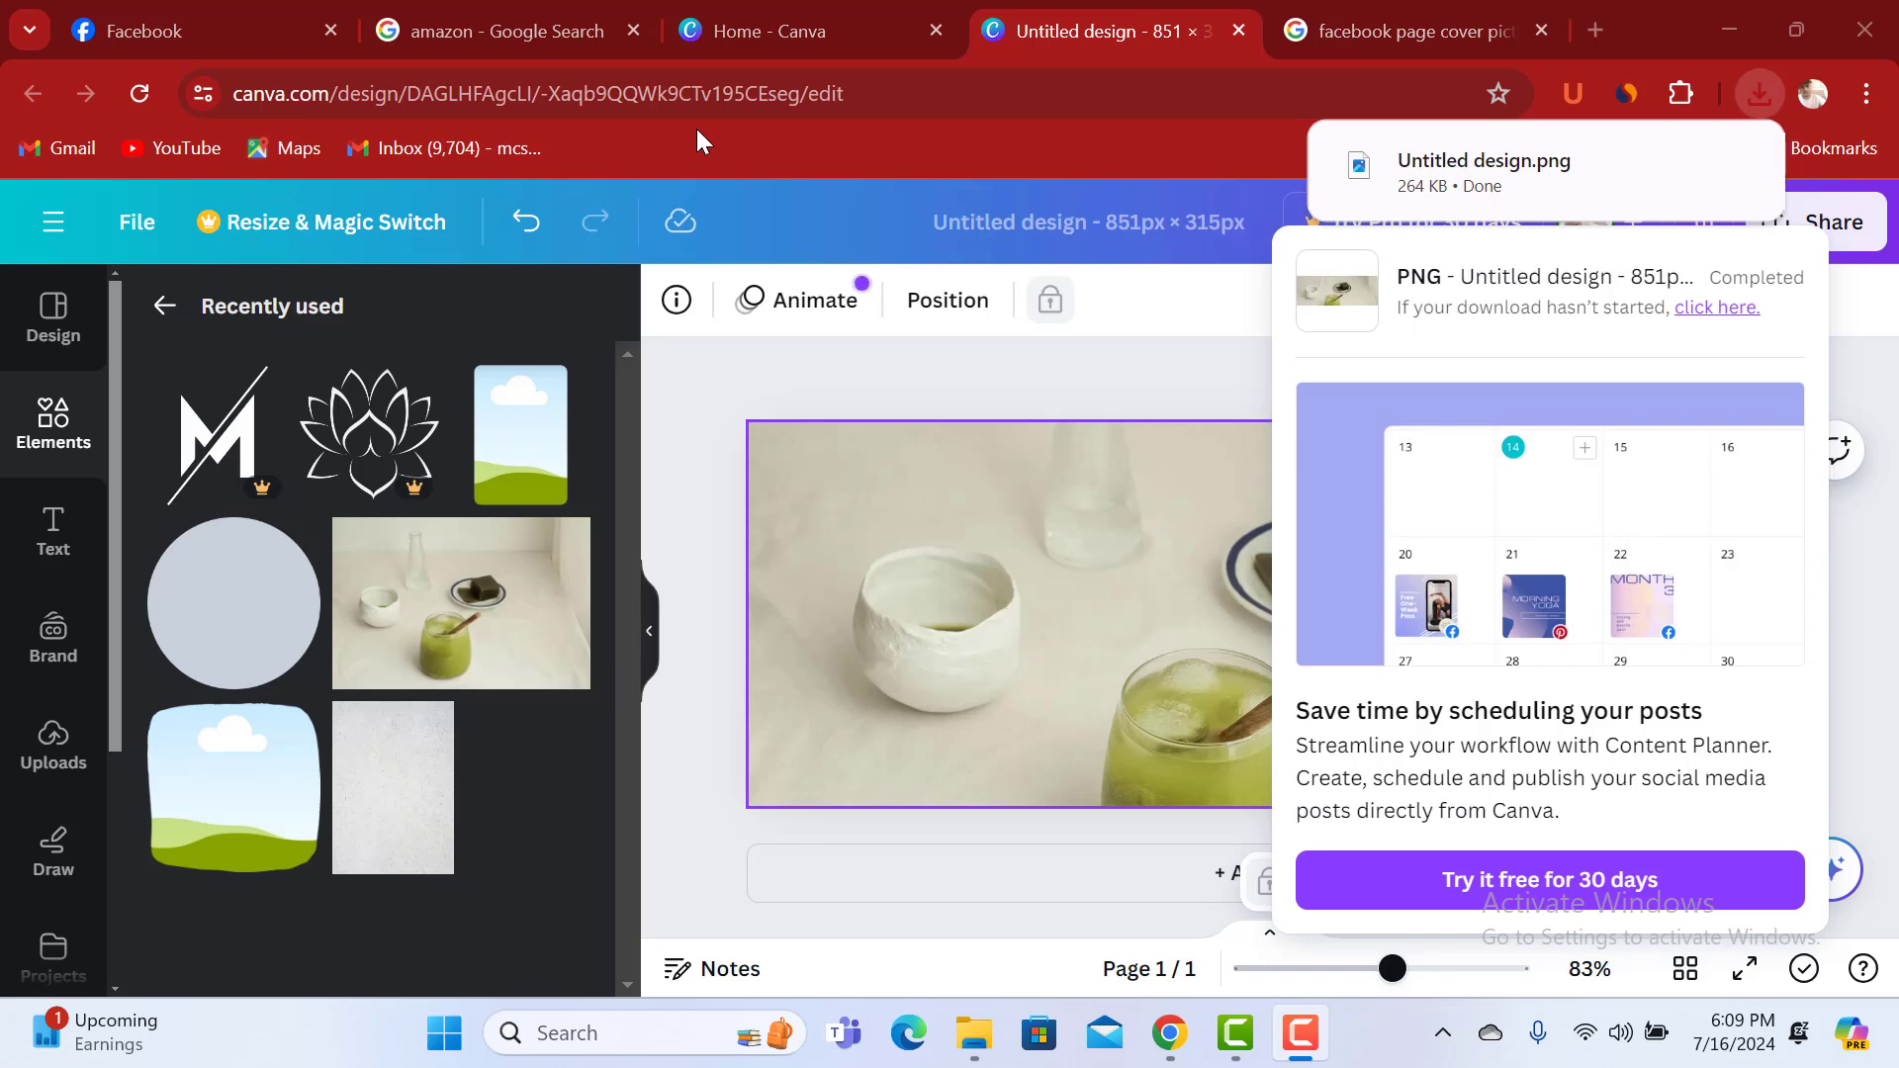
left_click(696, 129)
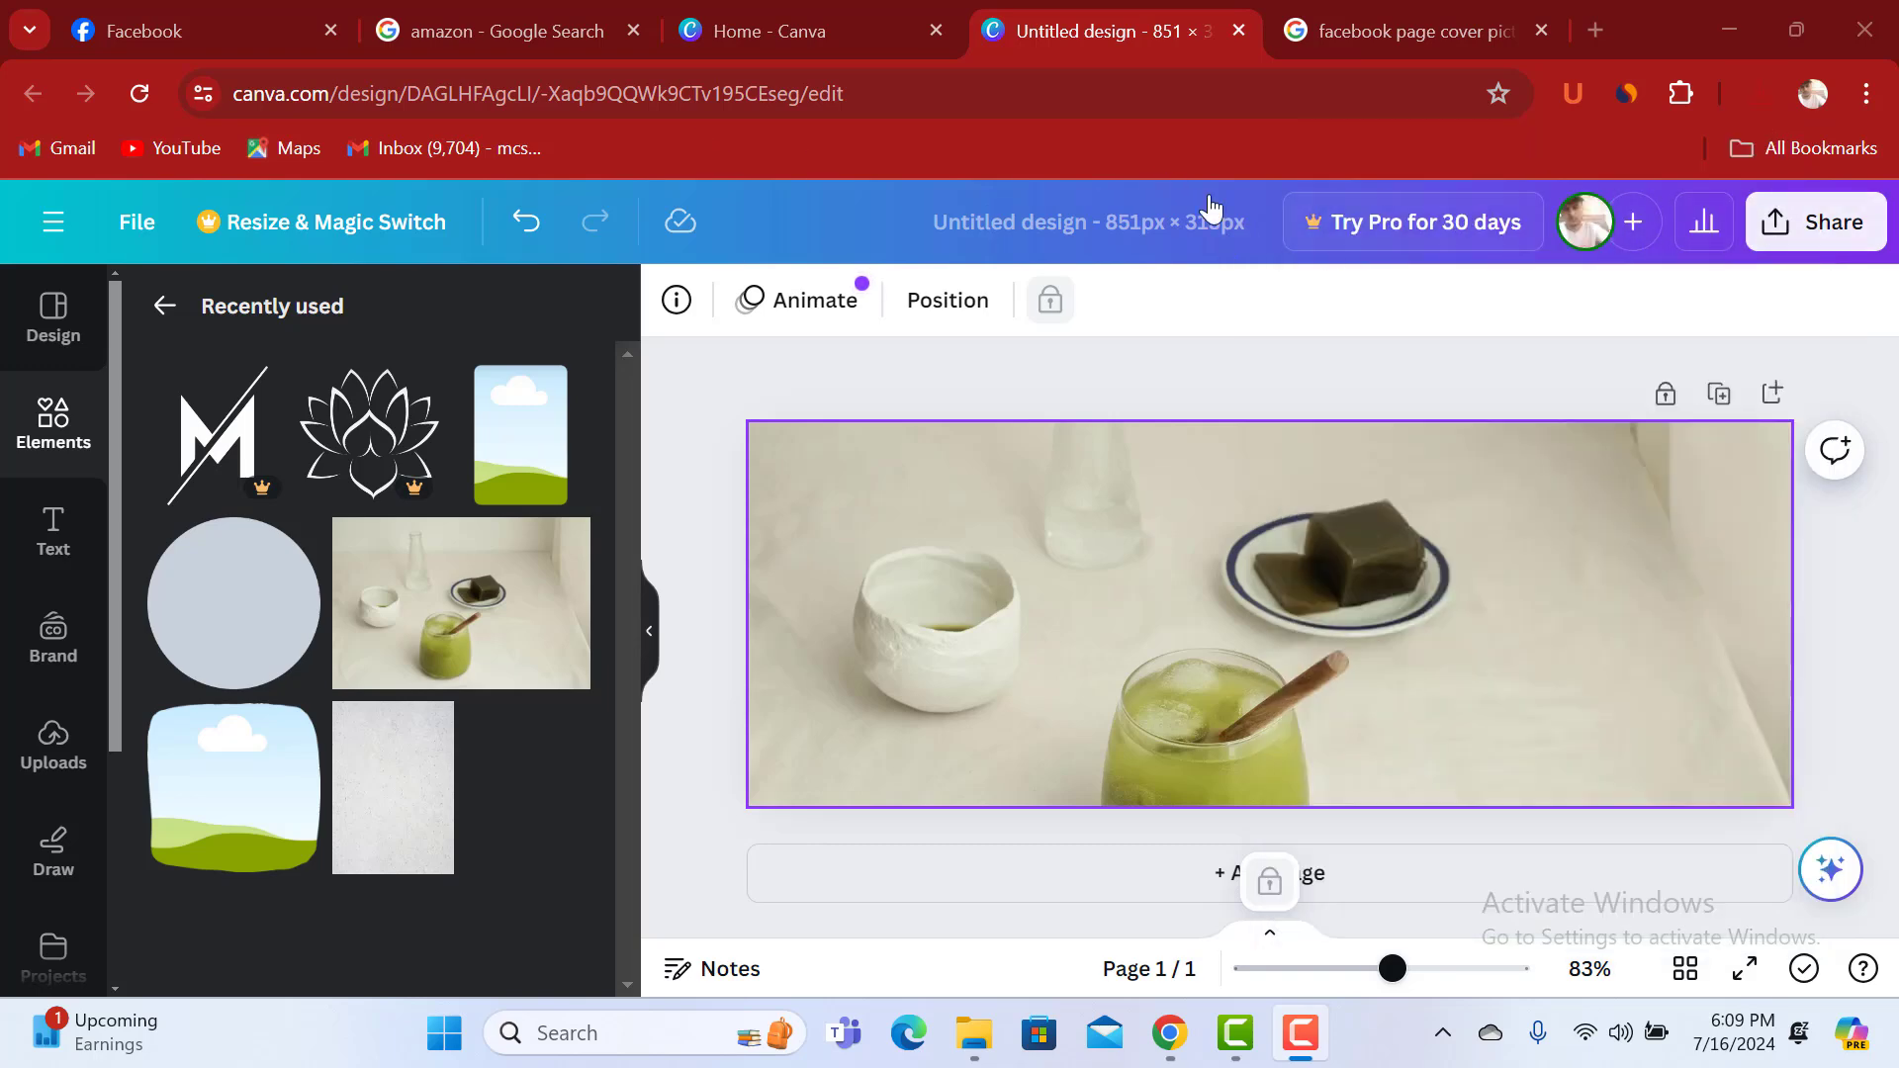
Create a new custom design of 180 × 180 px and close the cover design's tab
left_click(50, 234)
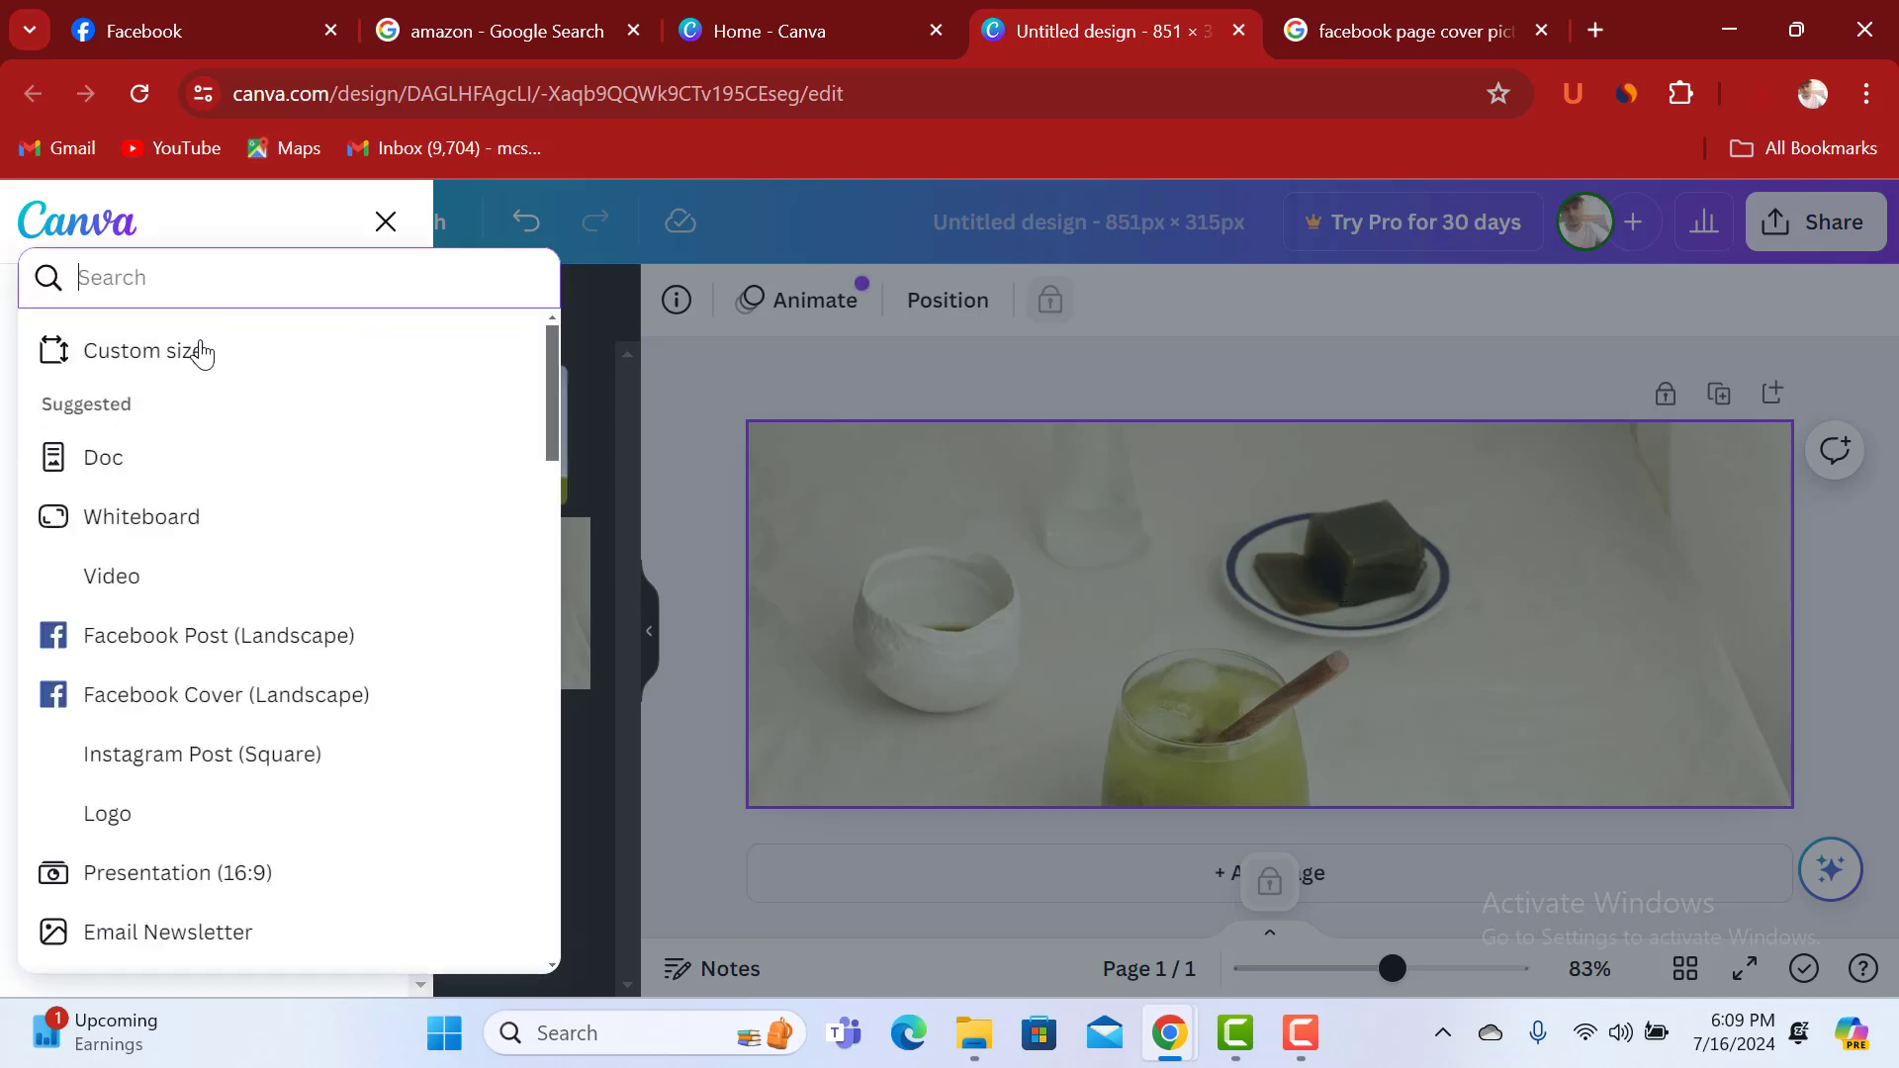
left_click(127, 352)
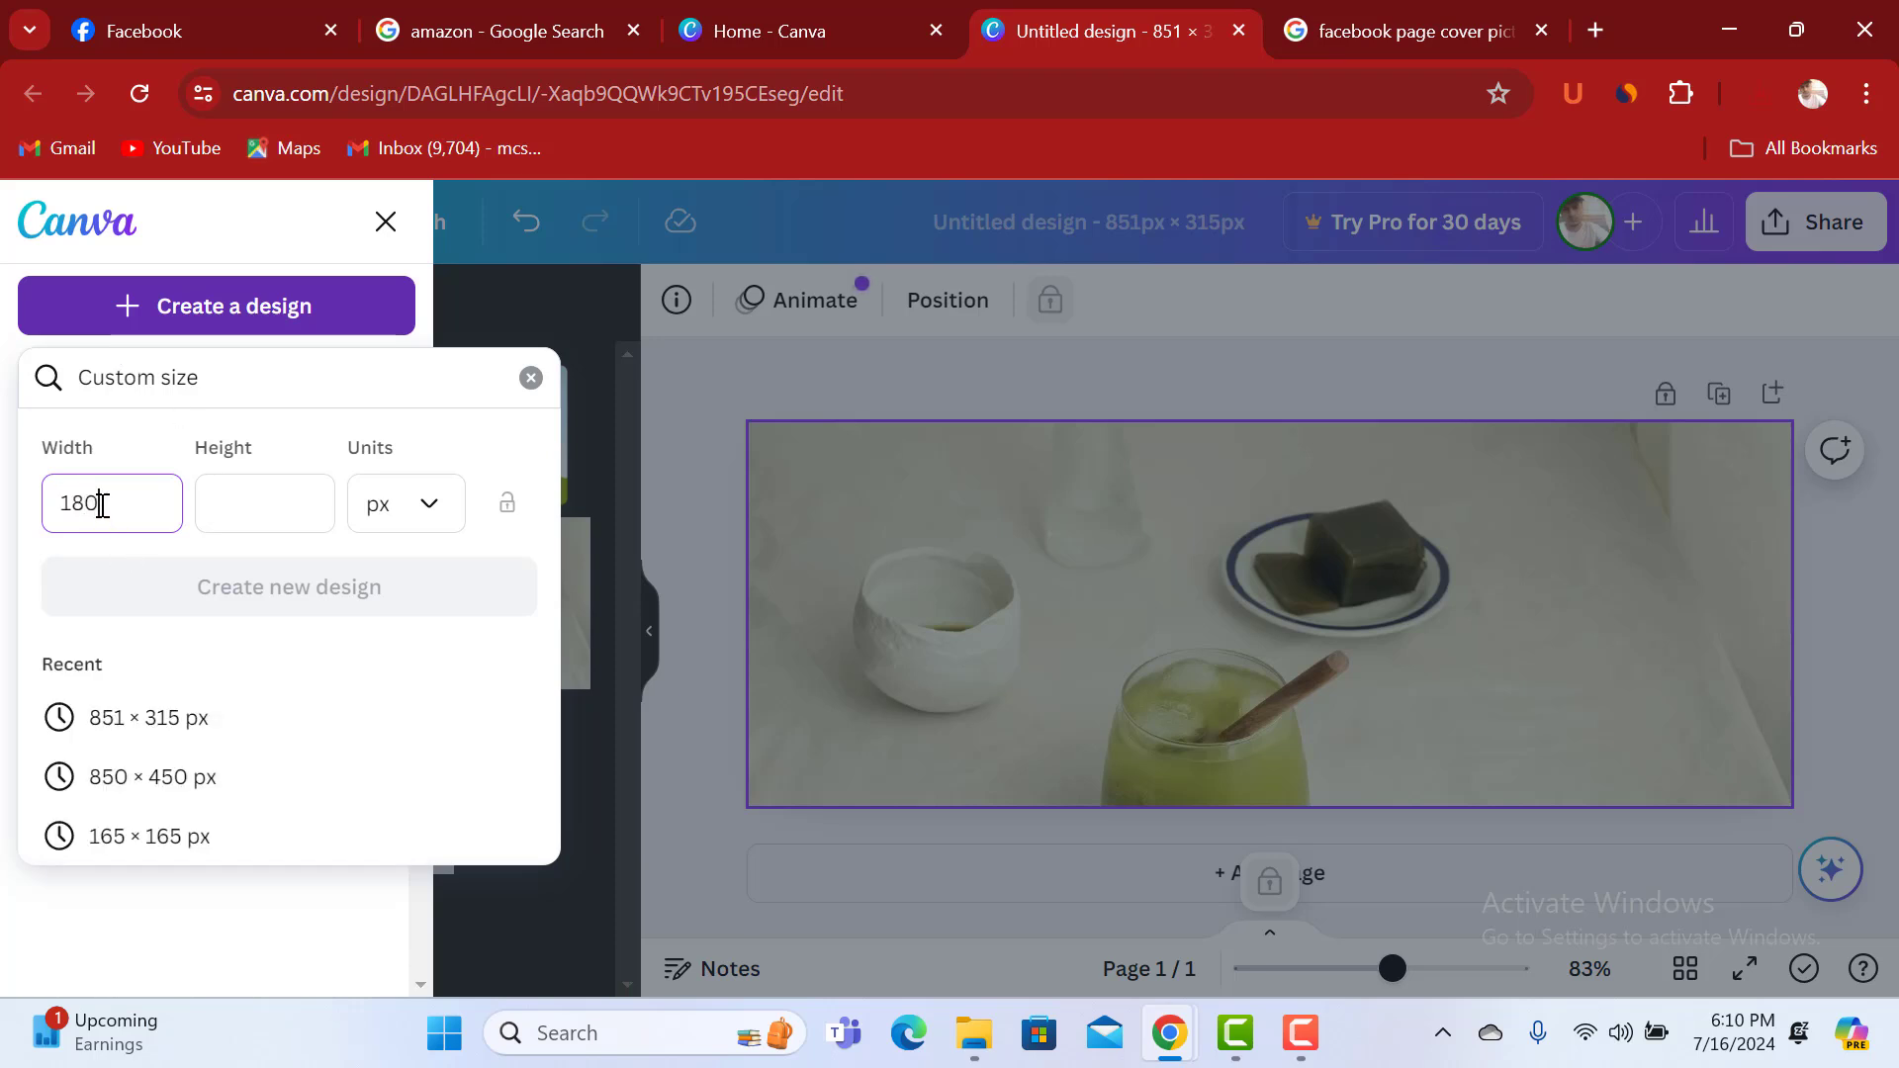
left_click(261, 503)
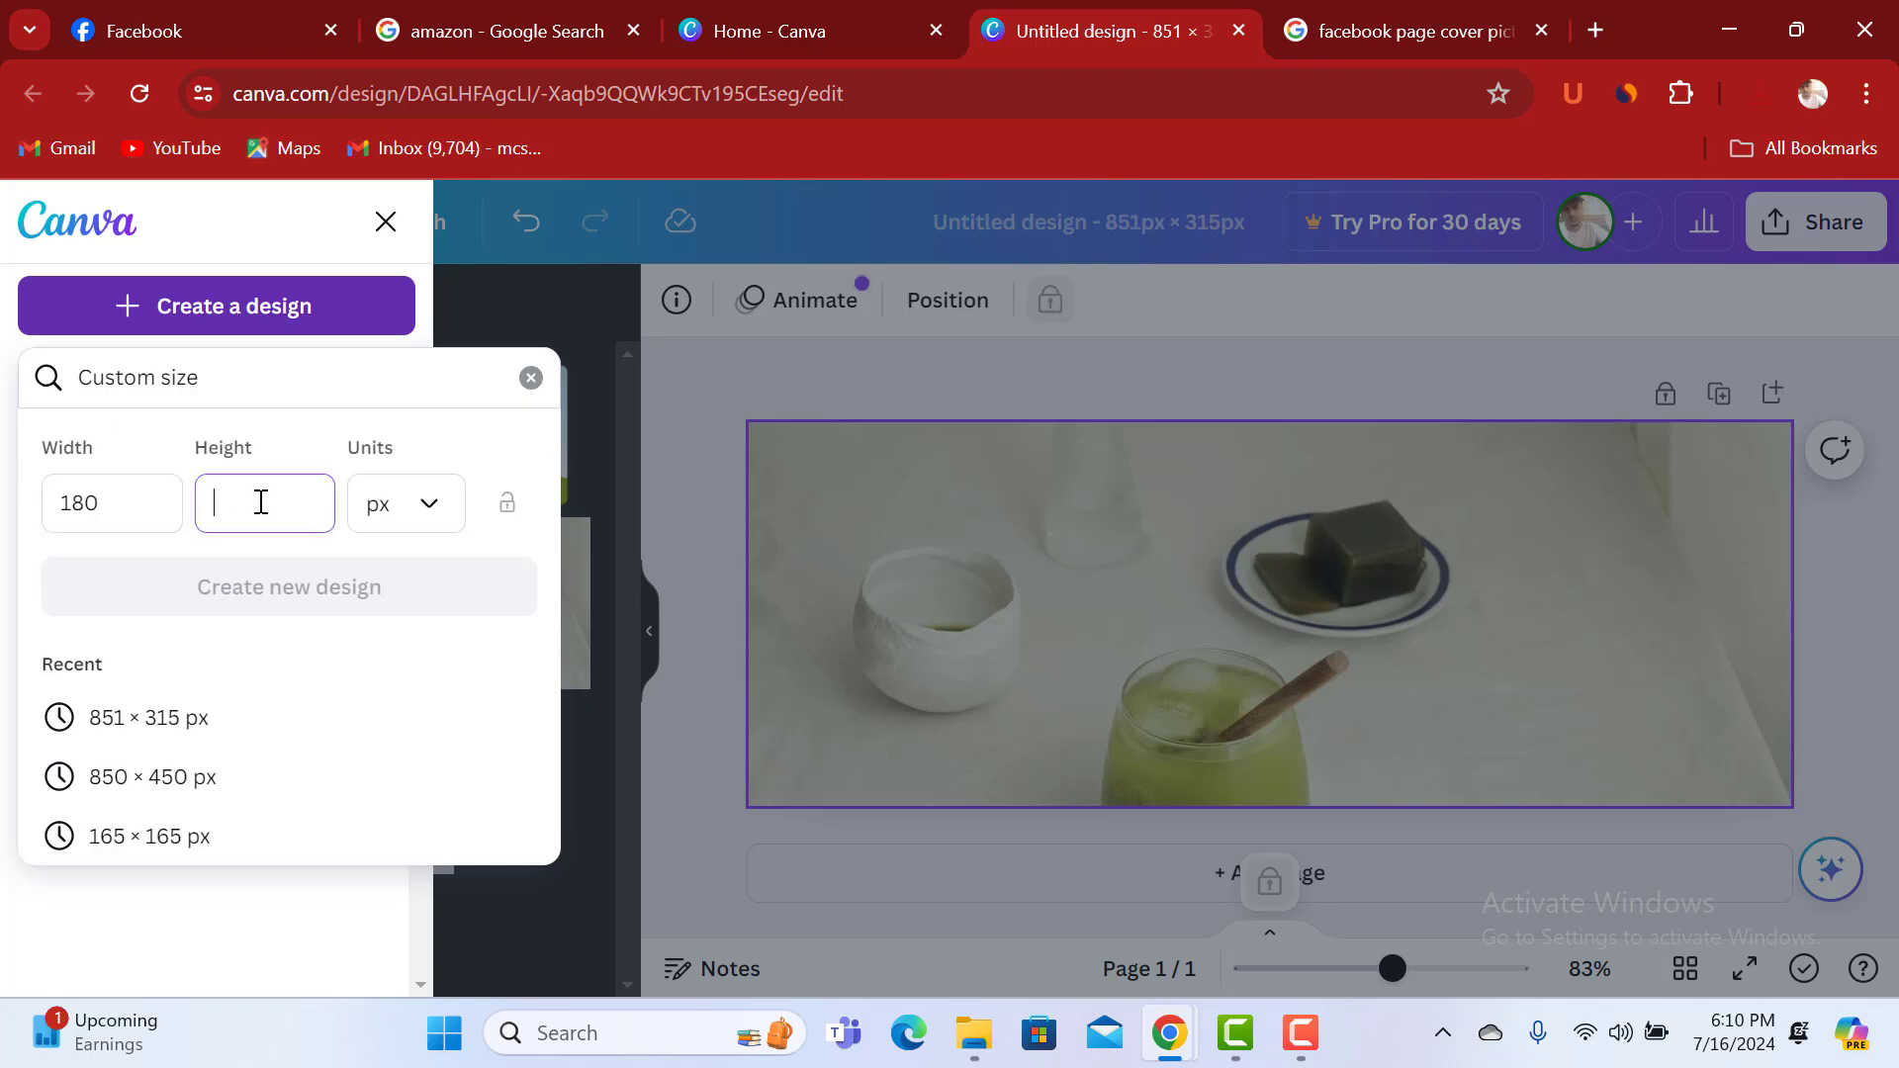
type("180")
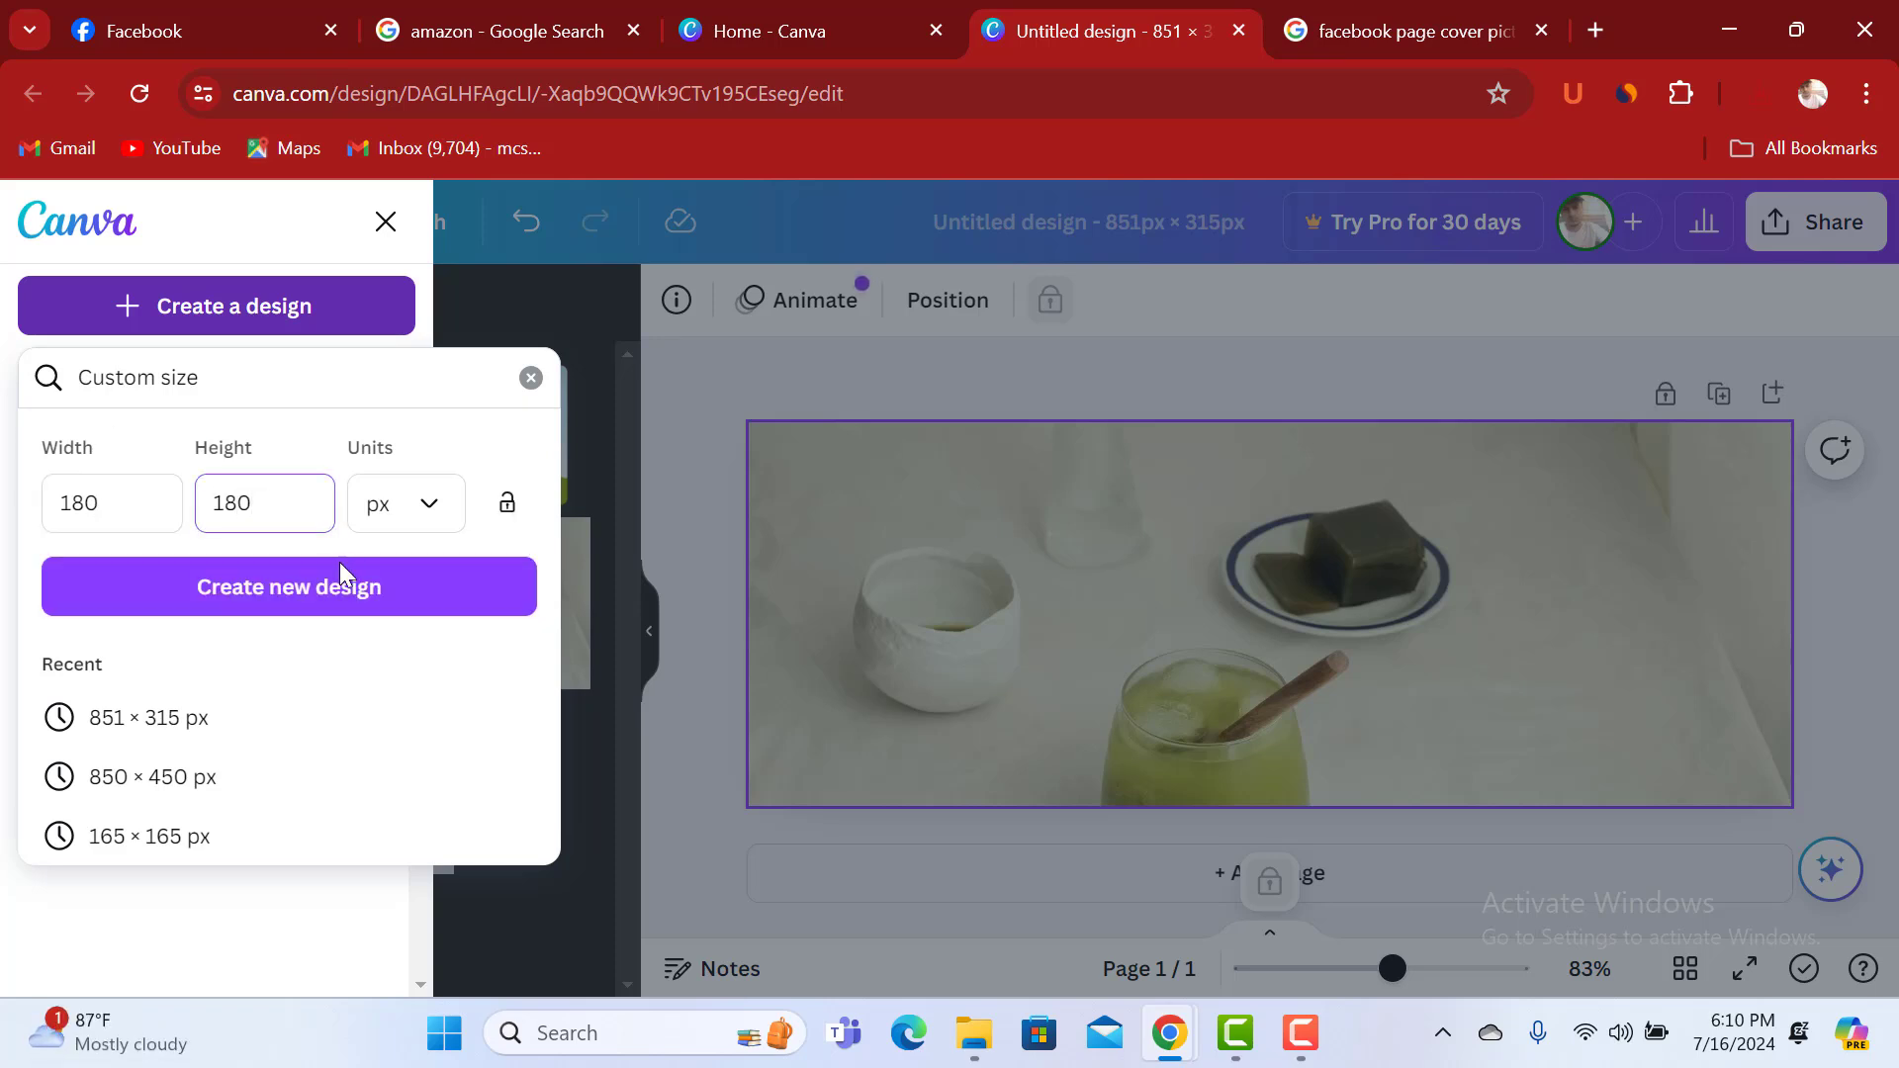
left_click(340, 584)
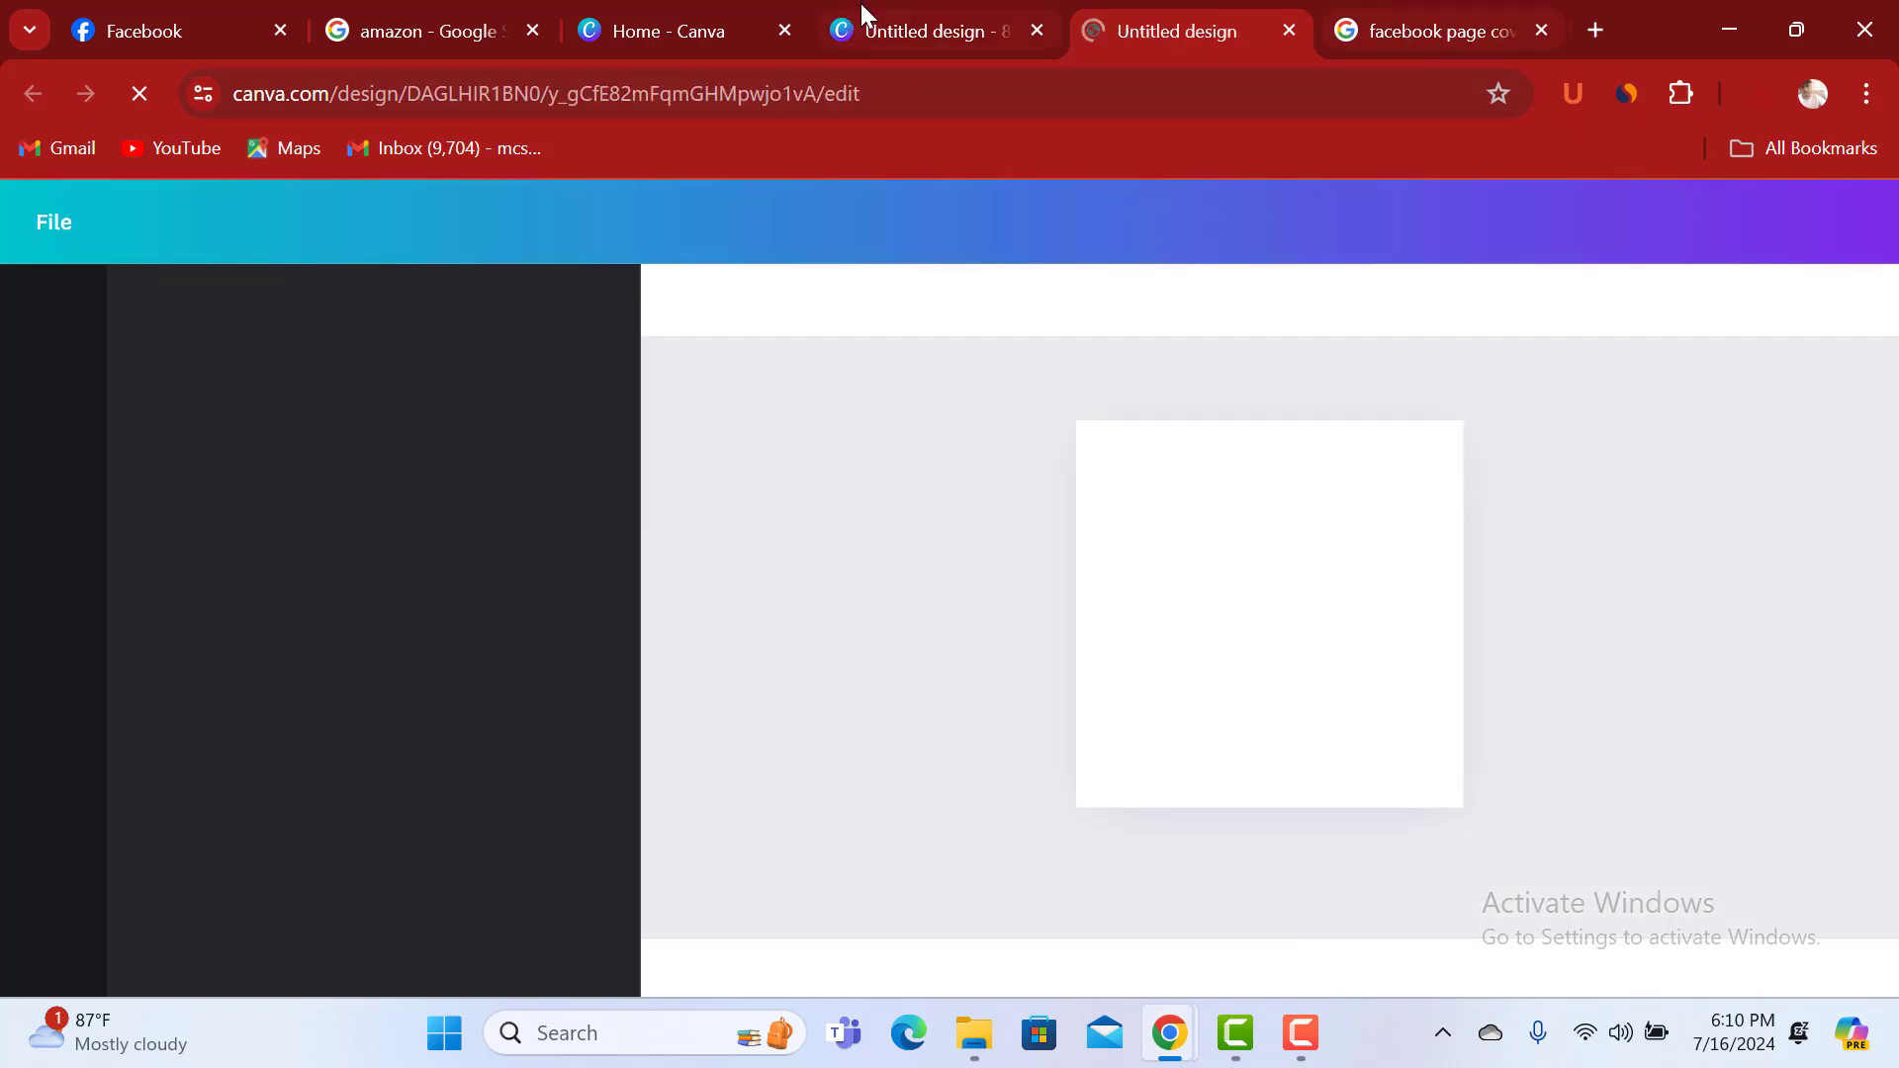
left_click(1036, 31)
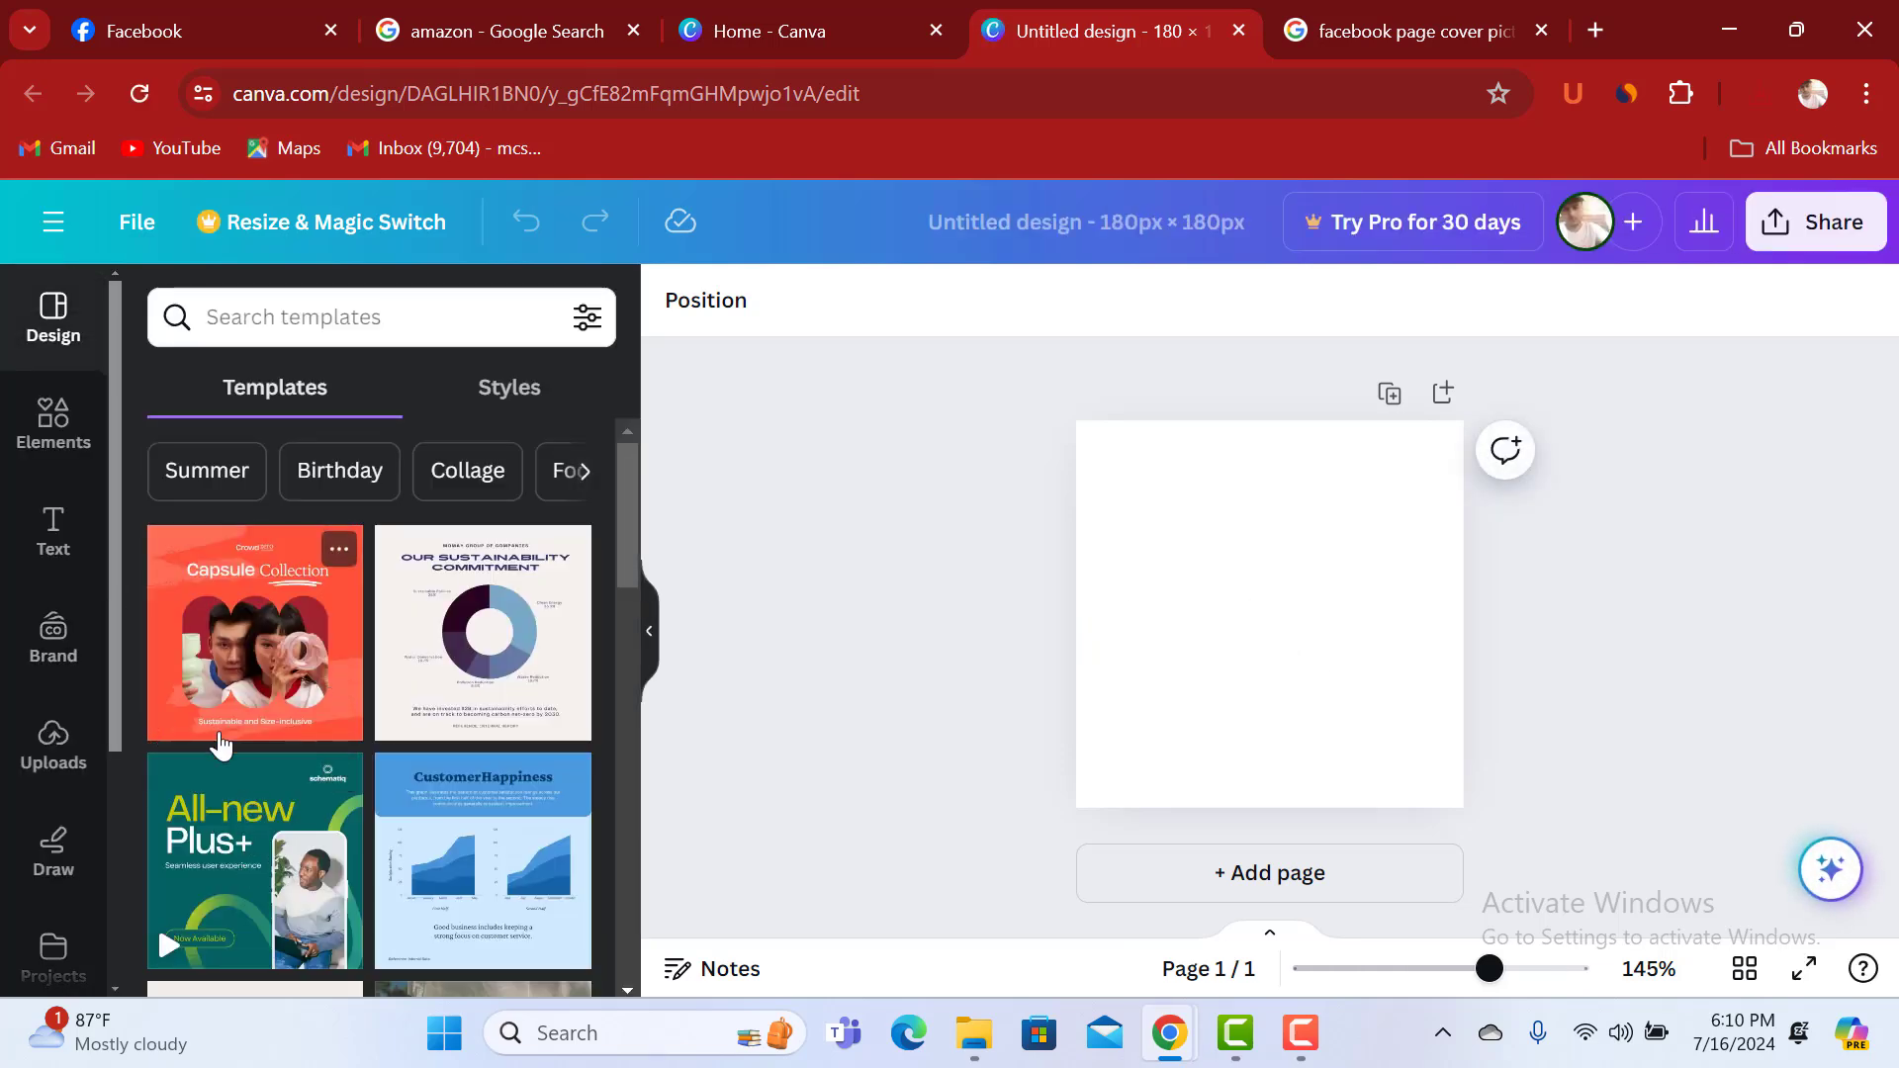
Apply the black and white RS initial logo template to the new square design
scroll(297, 772, "down", 10)
scroll(308, 787, "up", 3)
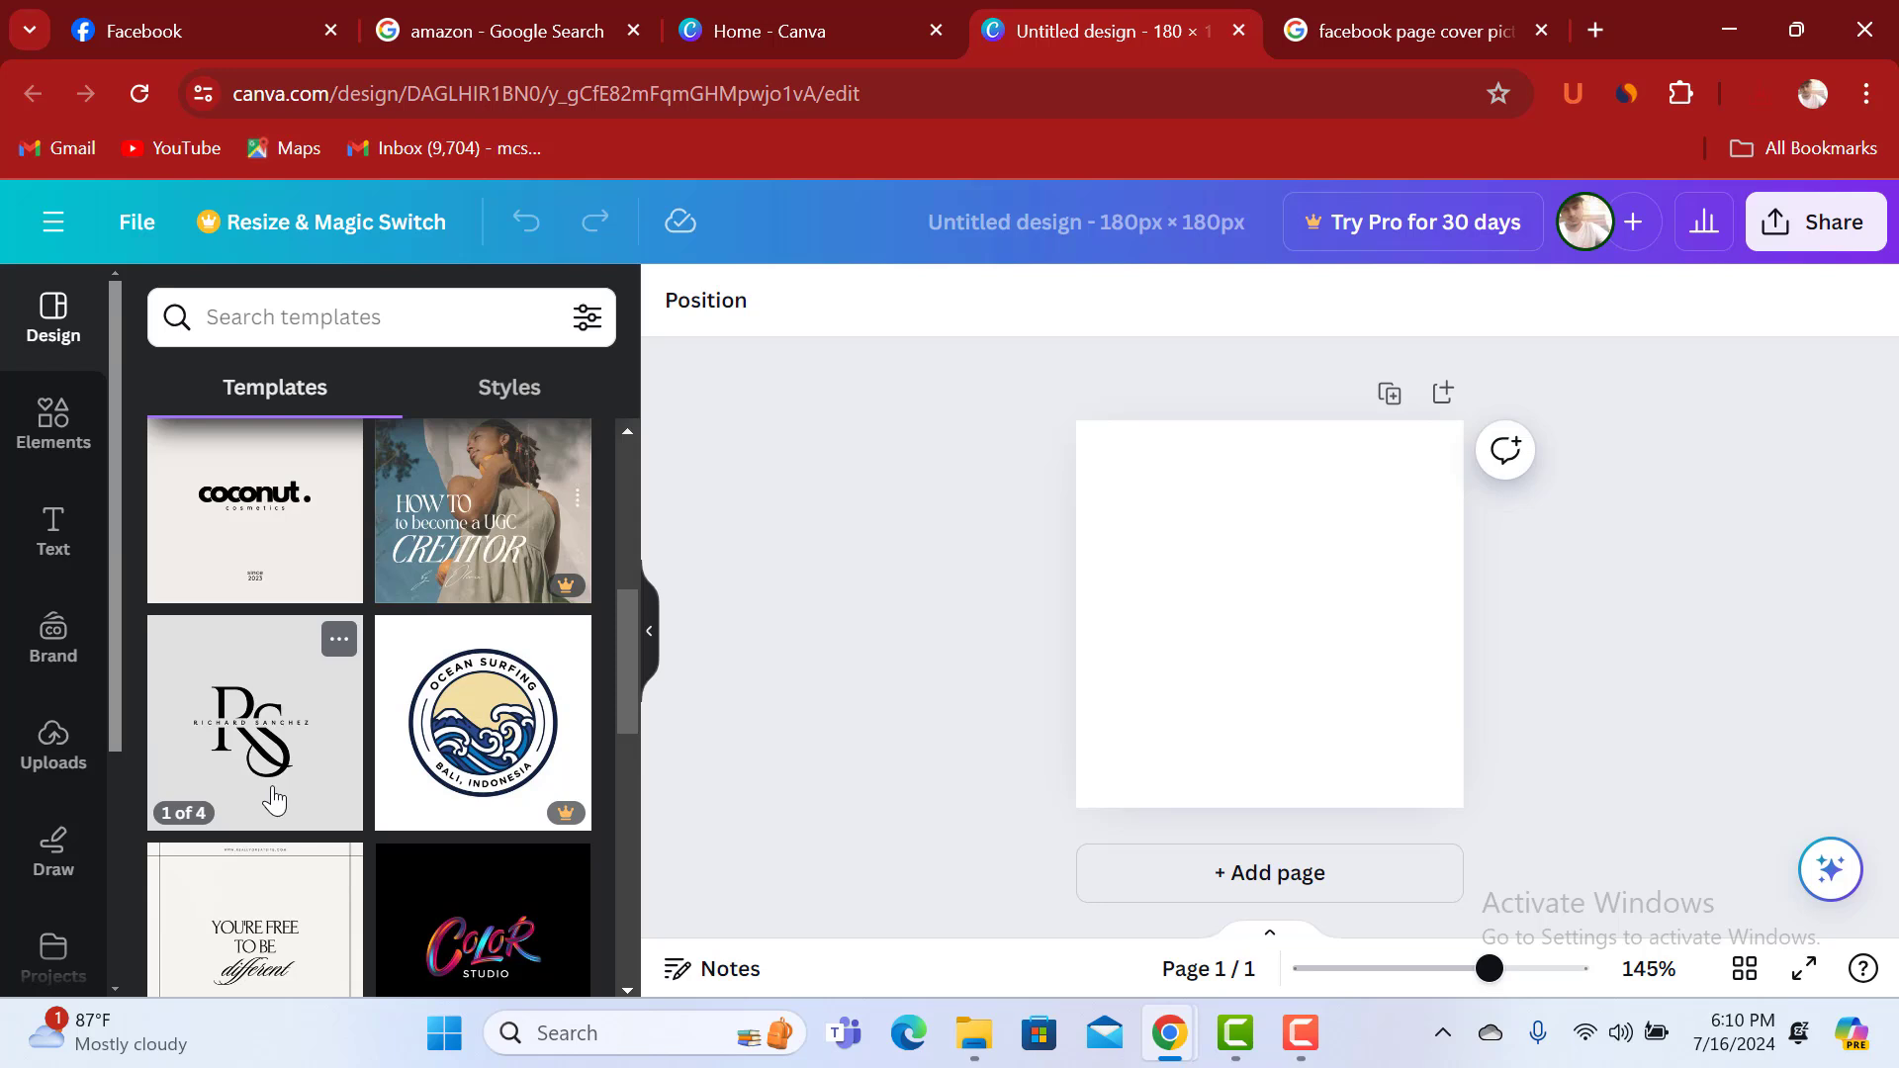
left_click_drag(267, 798, 1239, 603)
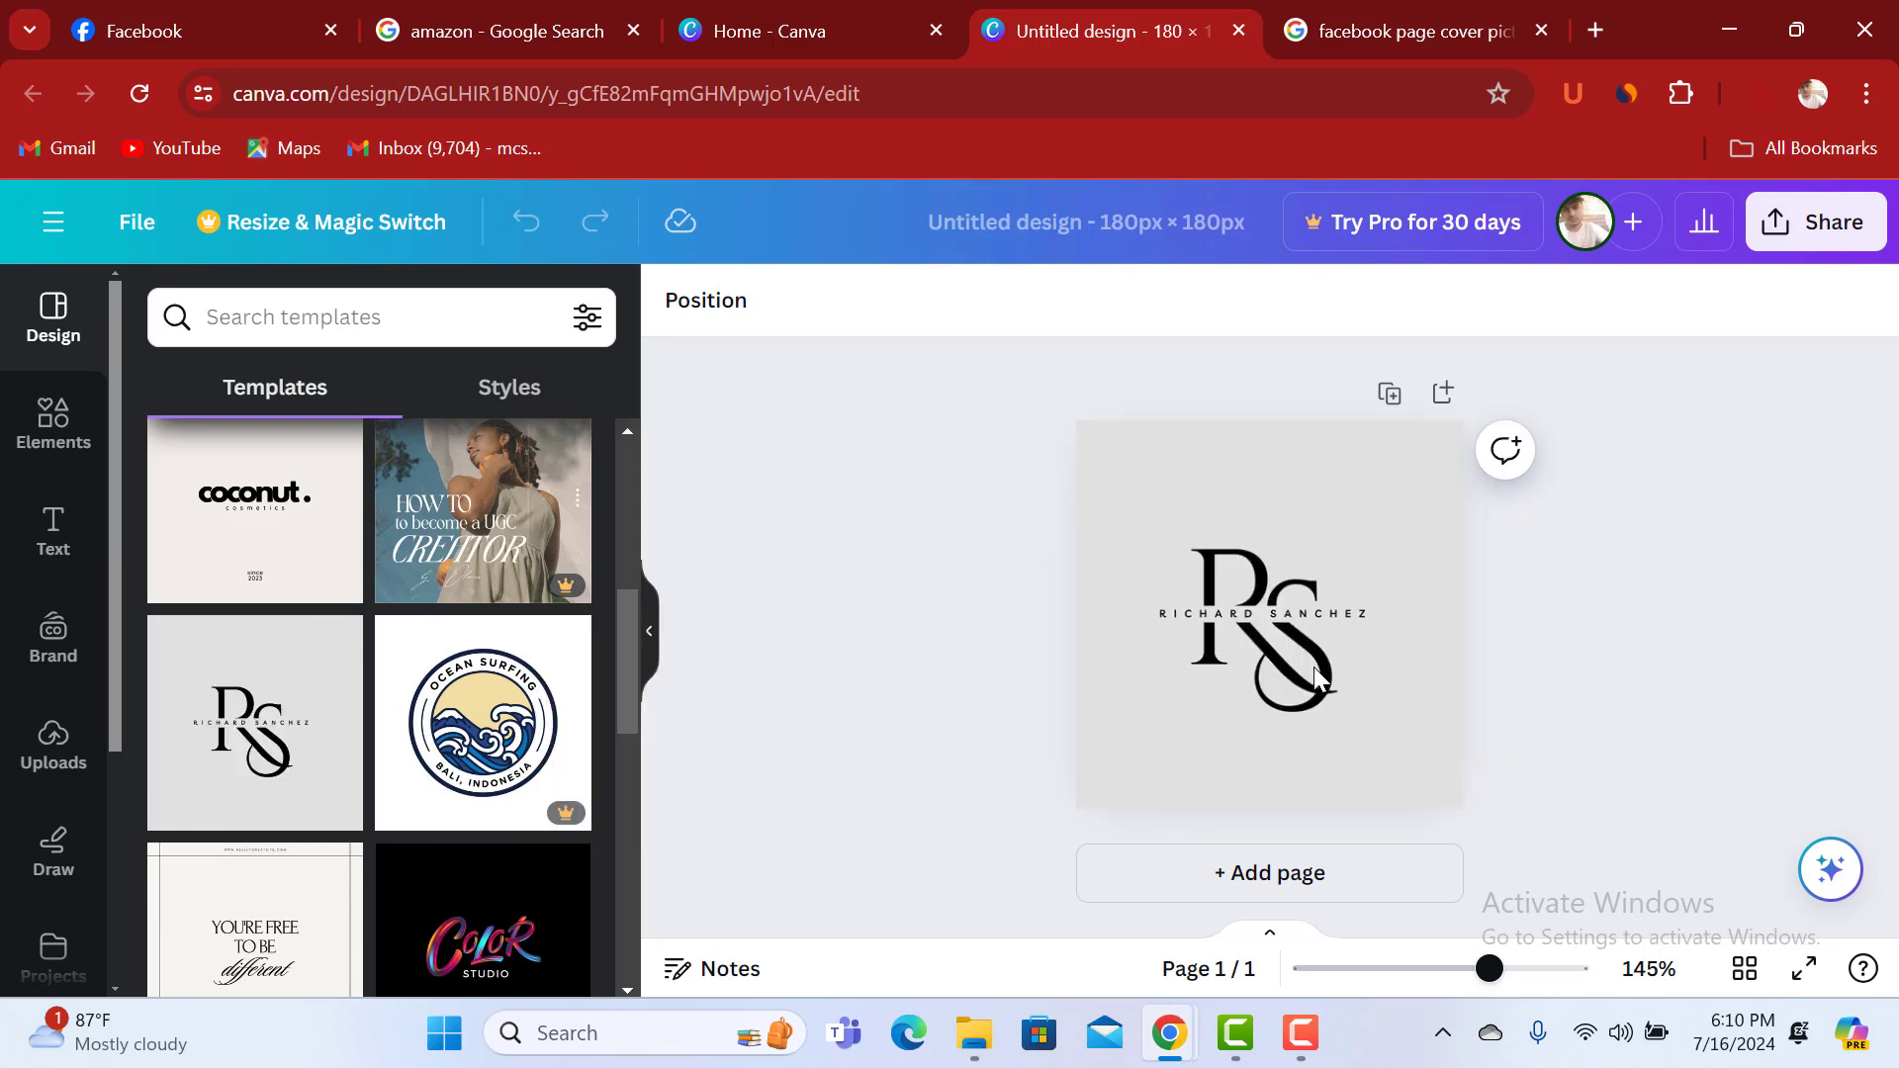
Change the logo's R initial to B and widen its text box
left_click(1248, 604)
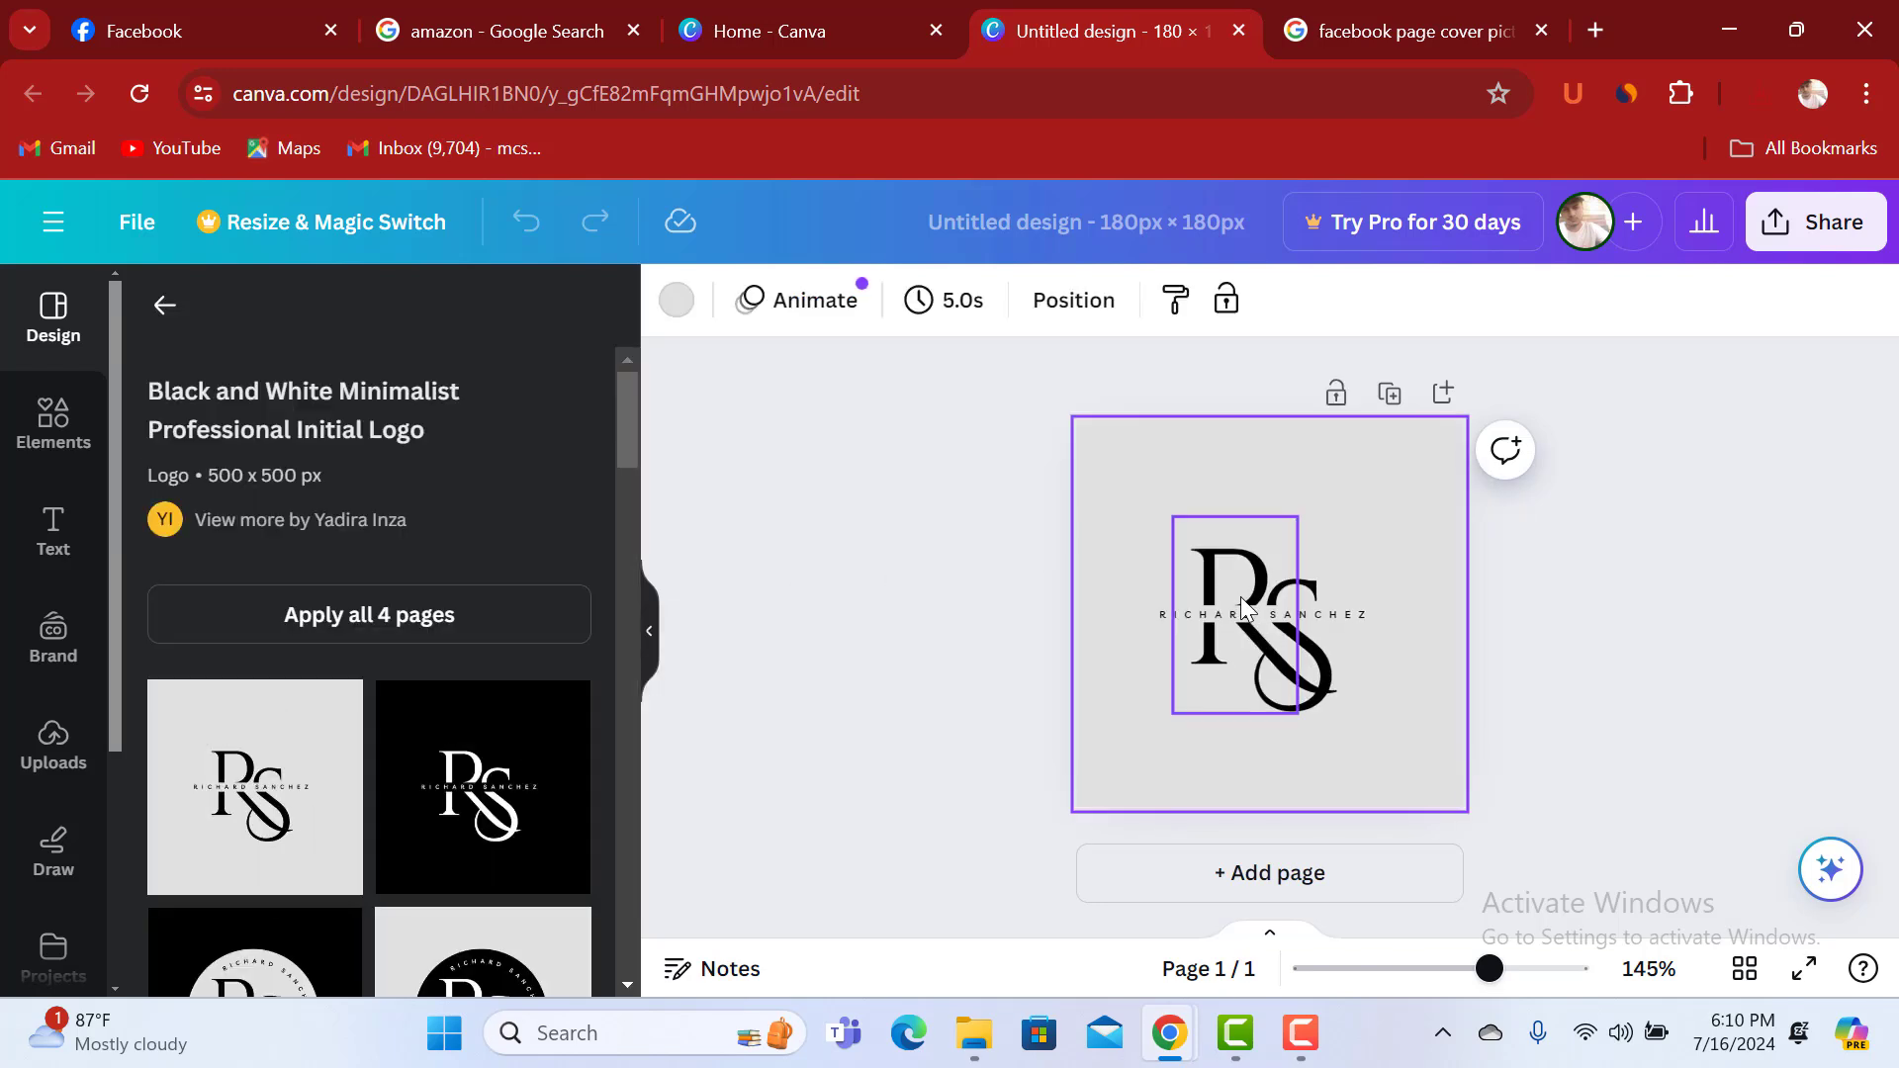
double_click(1254, 600)
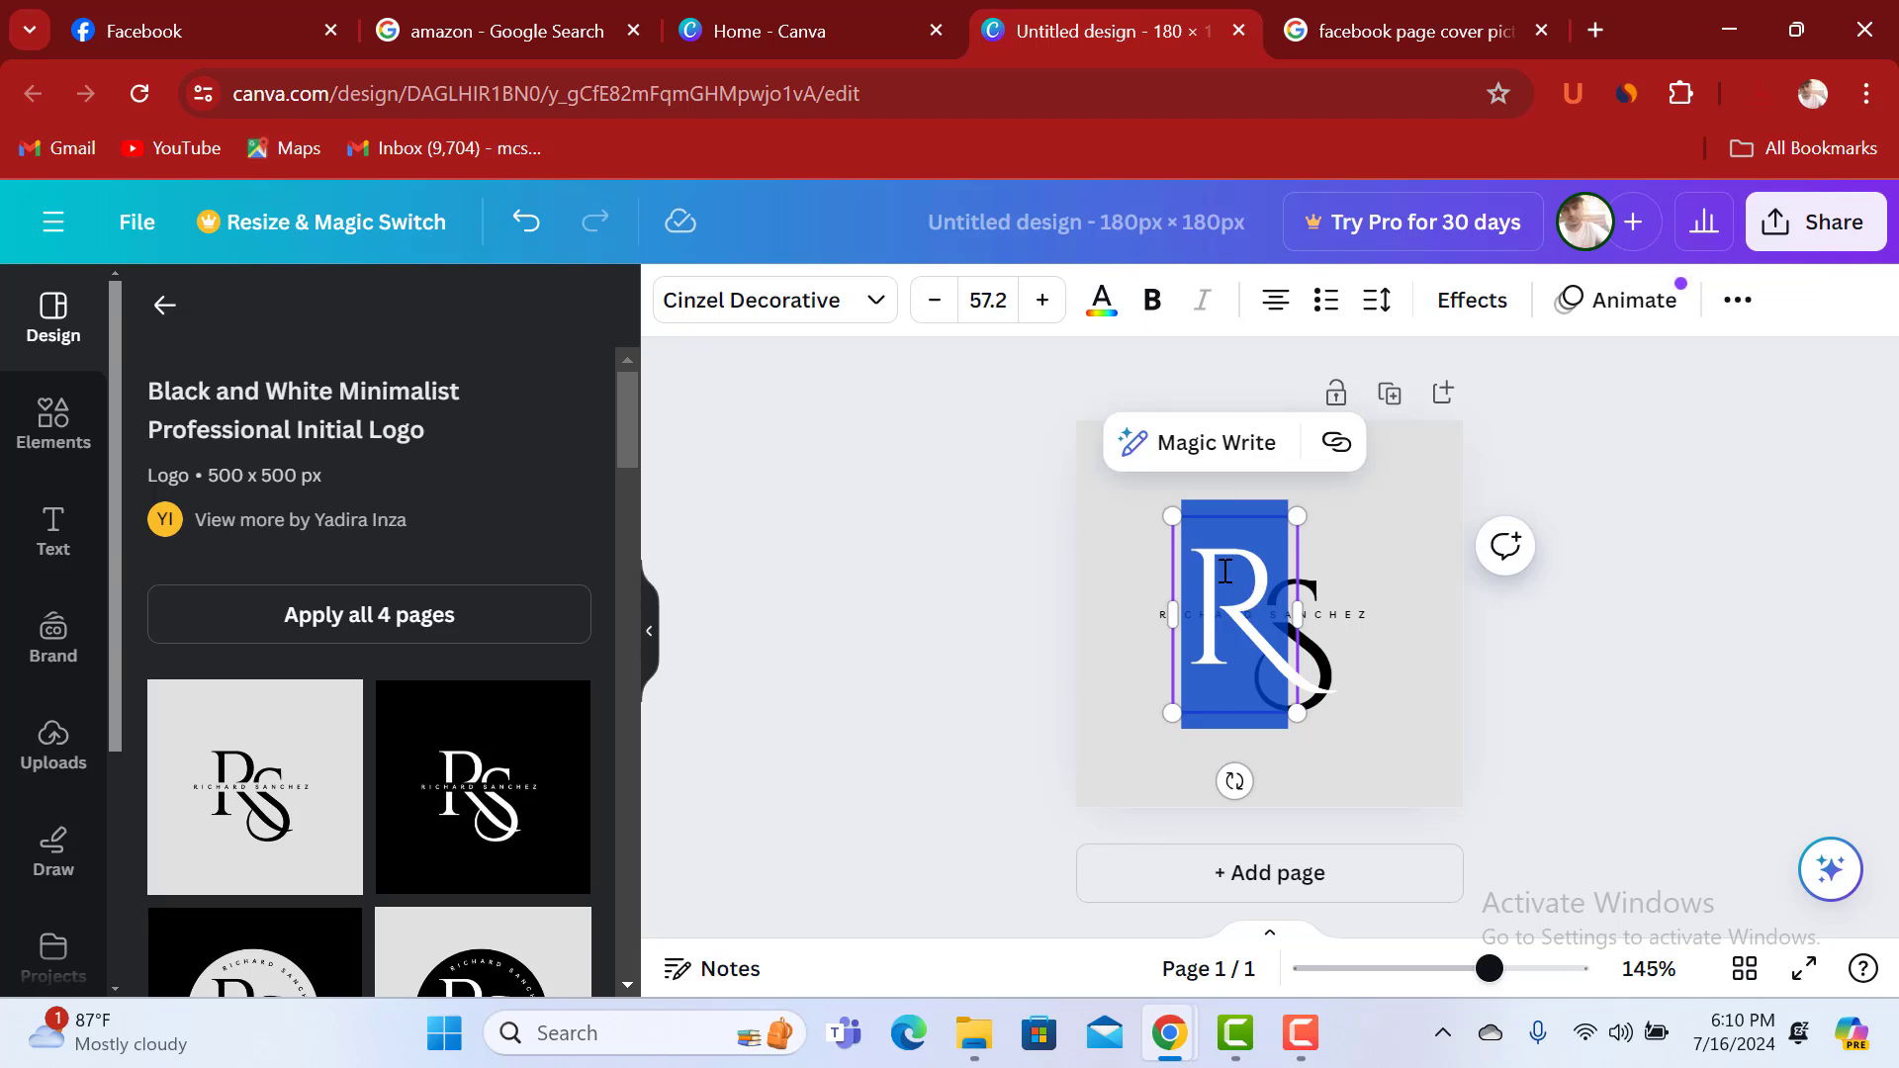
type("B")
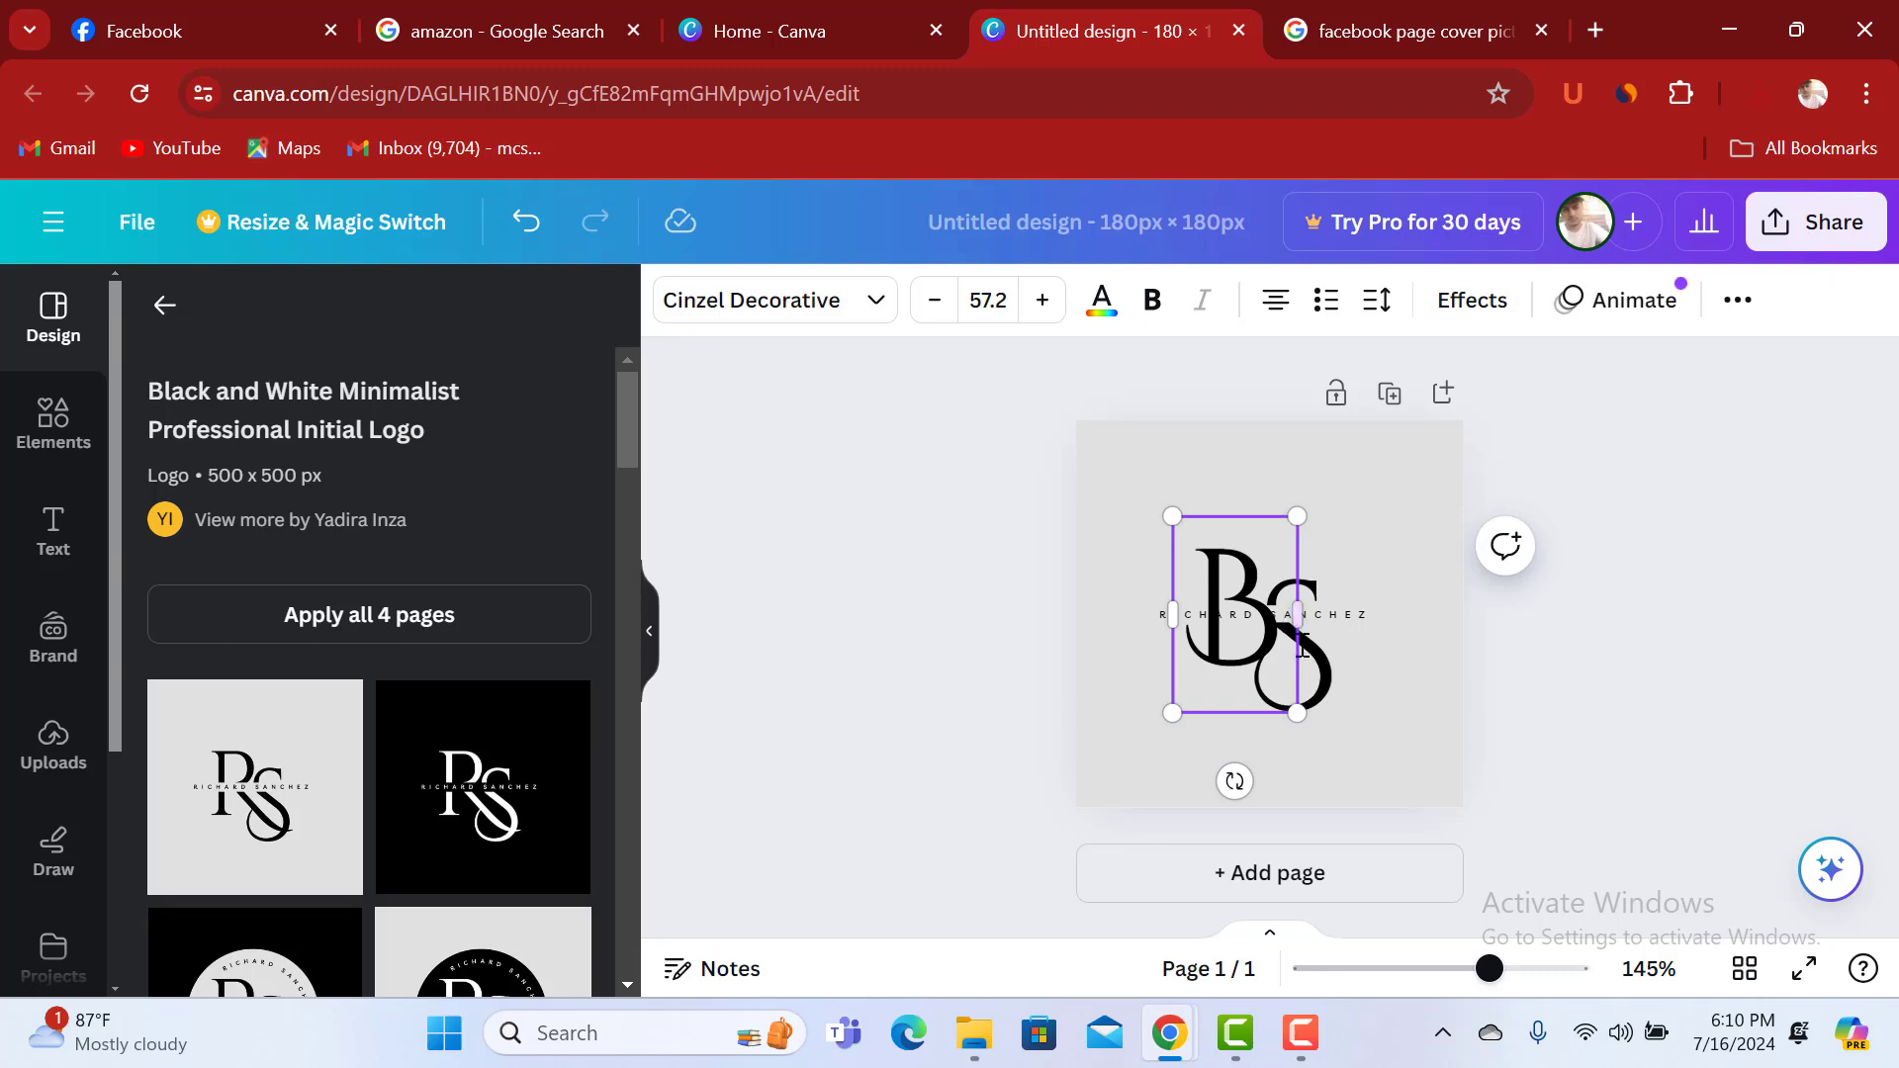
left_click_drag(1299, 615, 1335, 616)
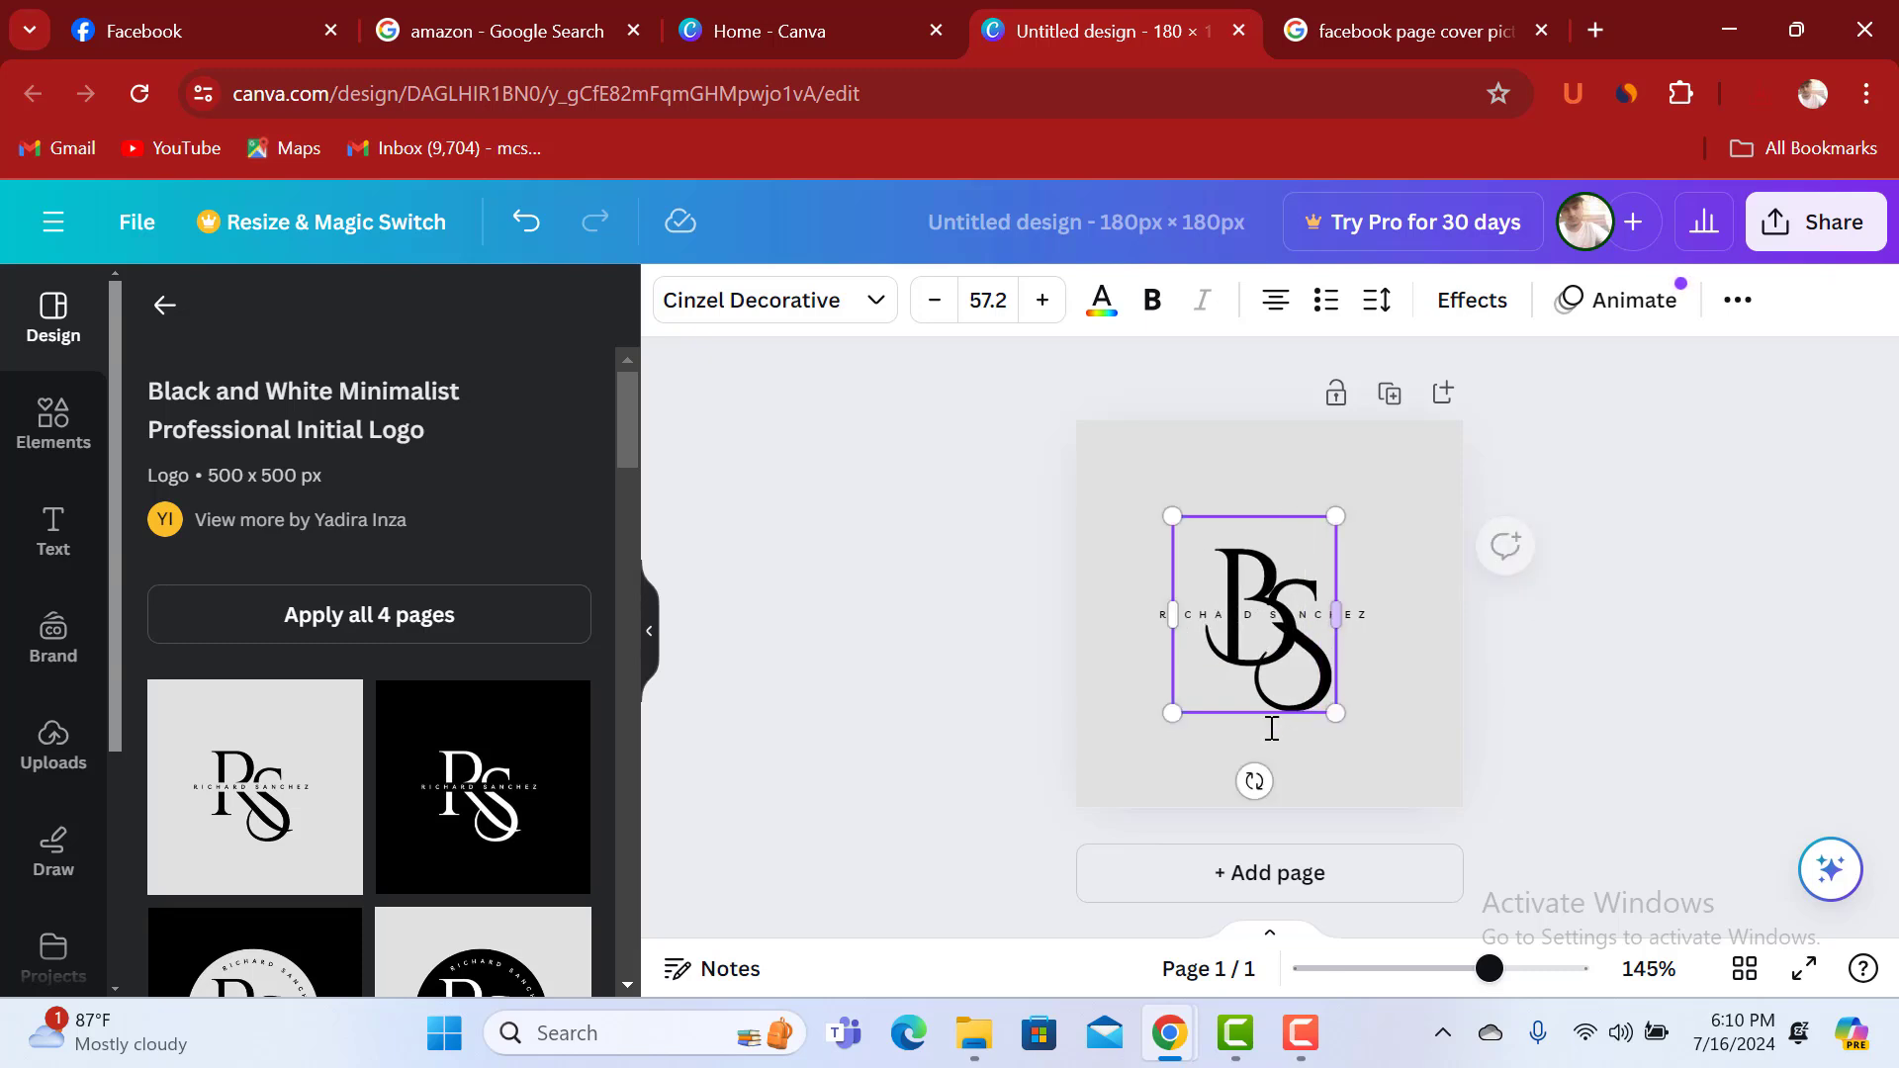
Try deleting the logo's B initial and undo the deletion
double_click(1311, 684)
left_click(1312, 685)
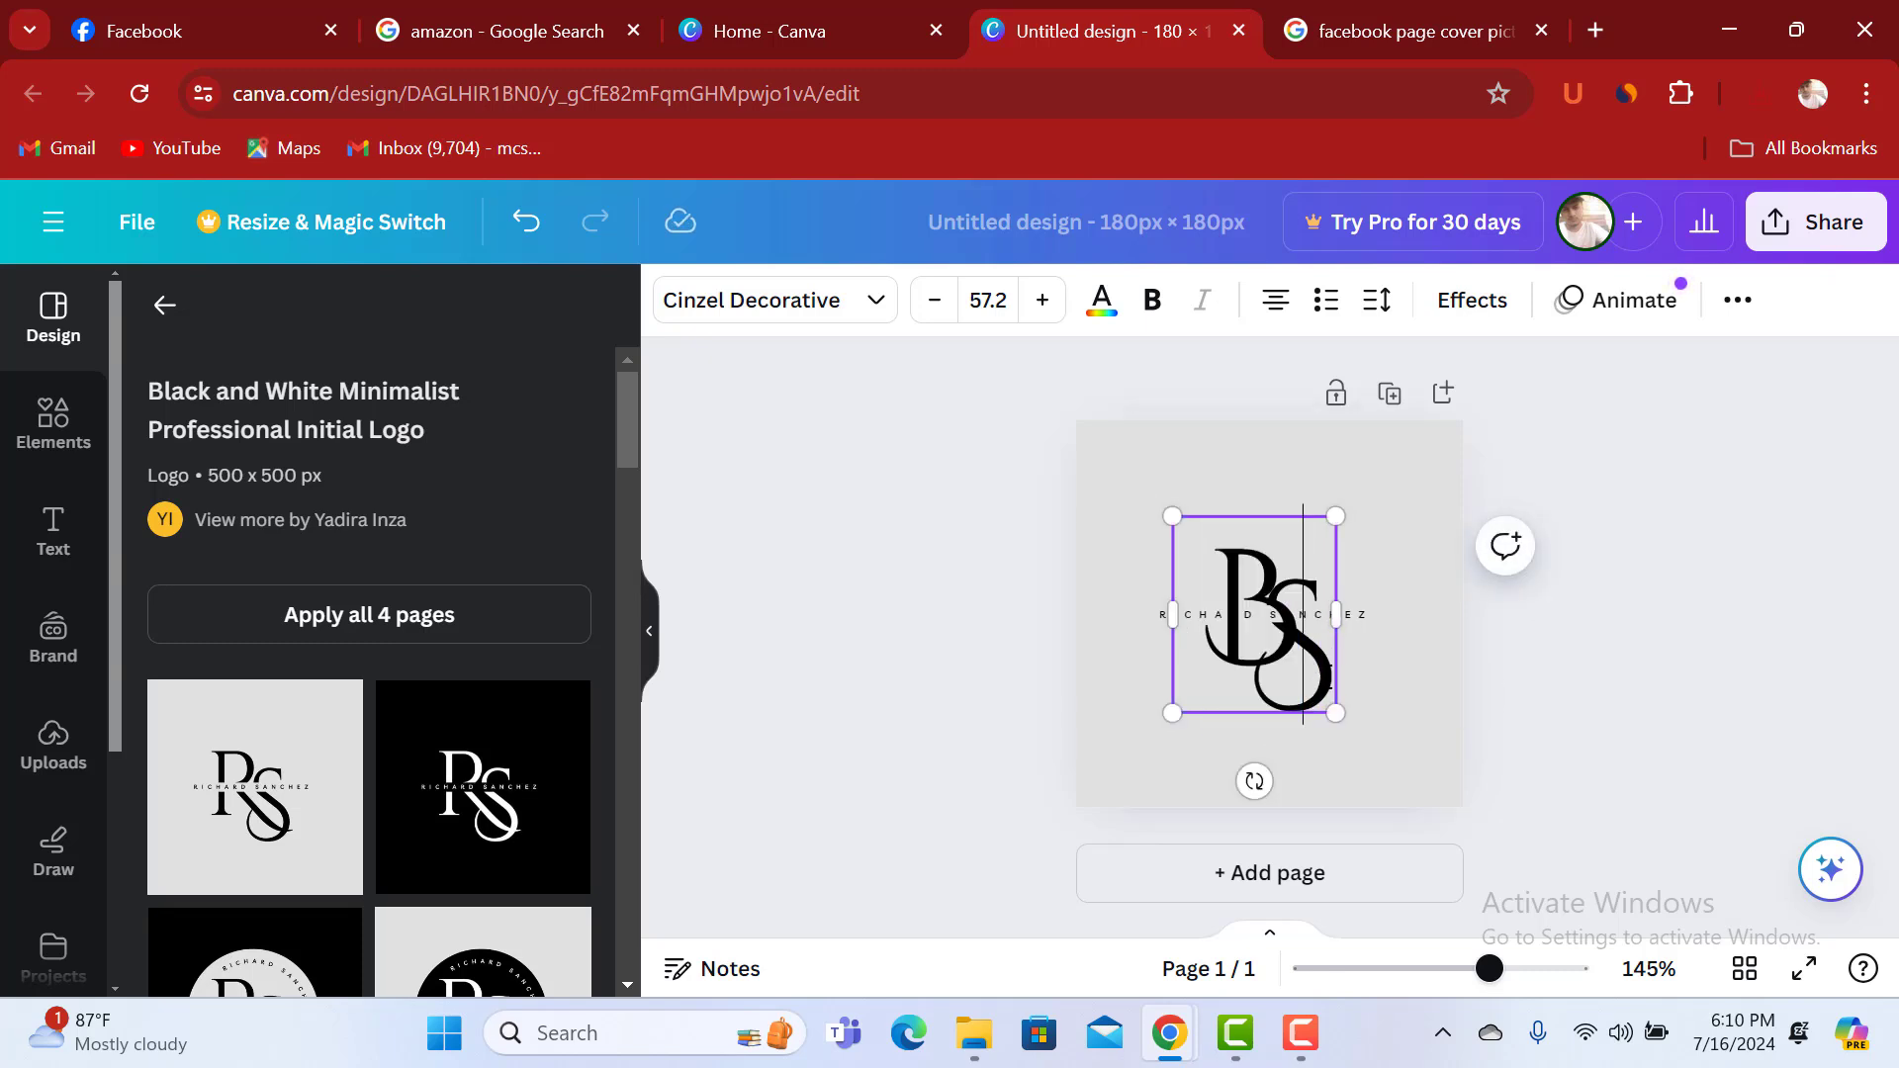
double_click(1316, 684)
left_click(1295, 670)
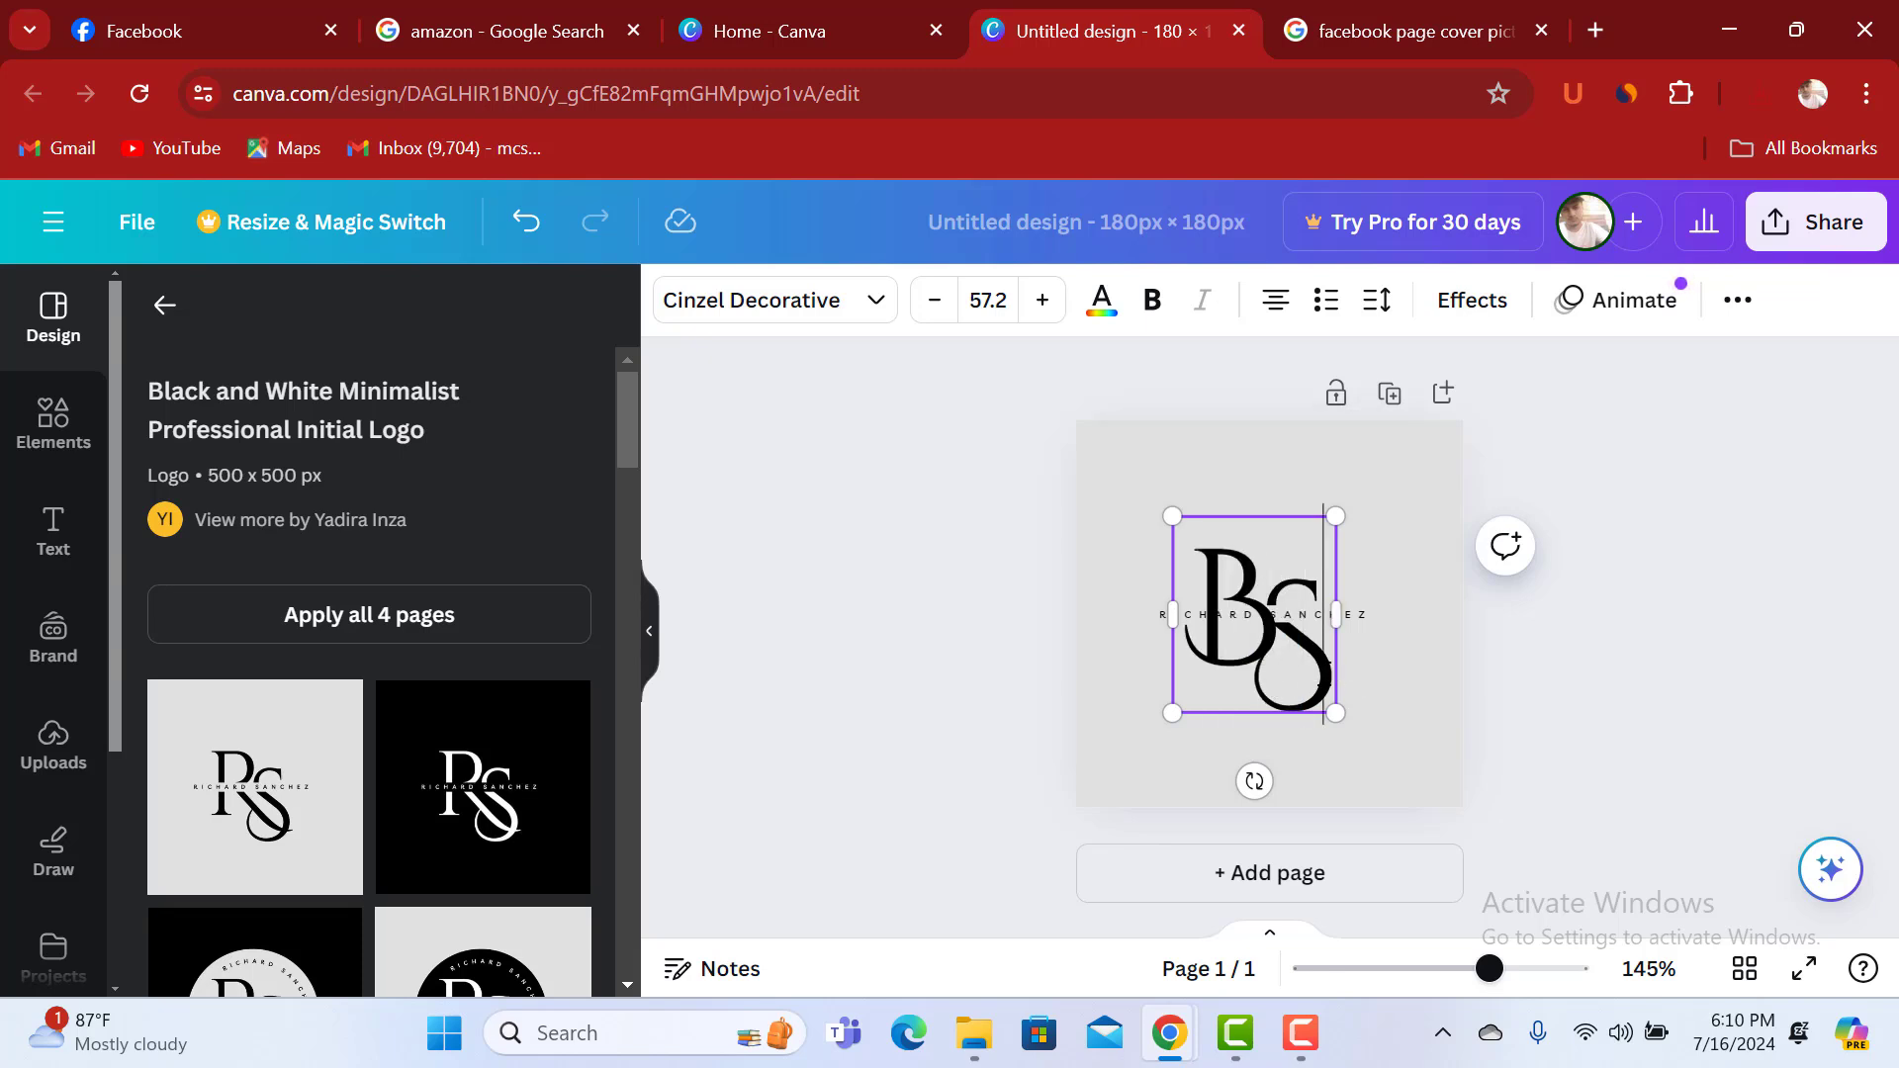
key("BackSpace")
key("BackSpace")
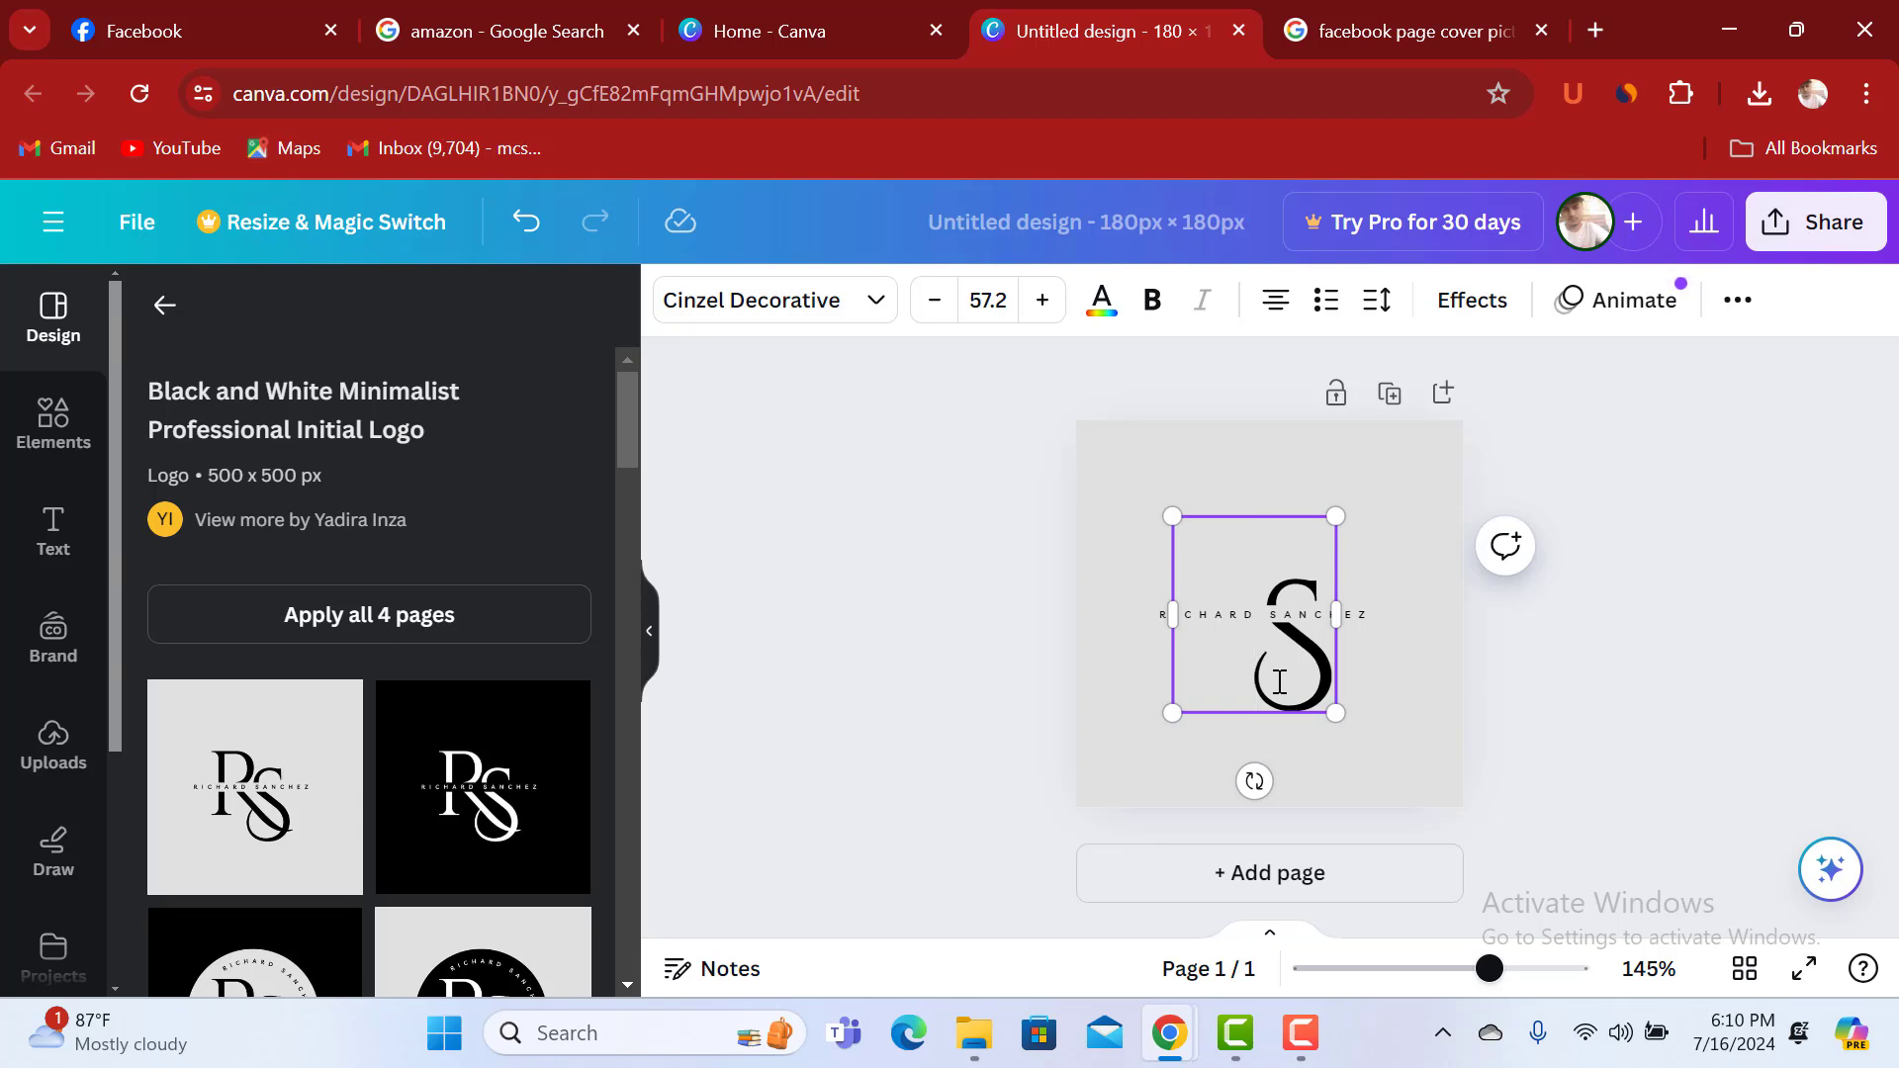
key("ctrl+z")
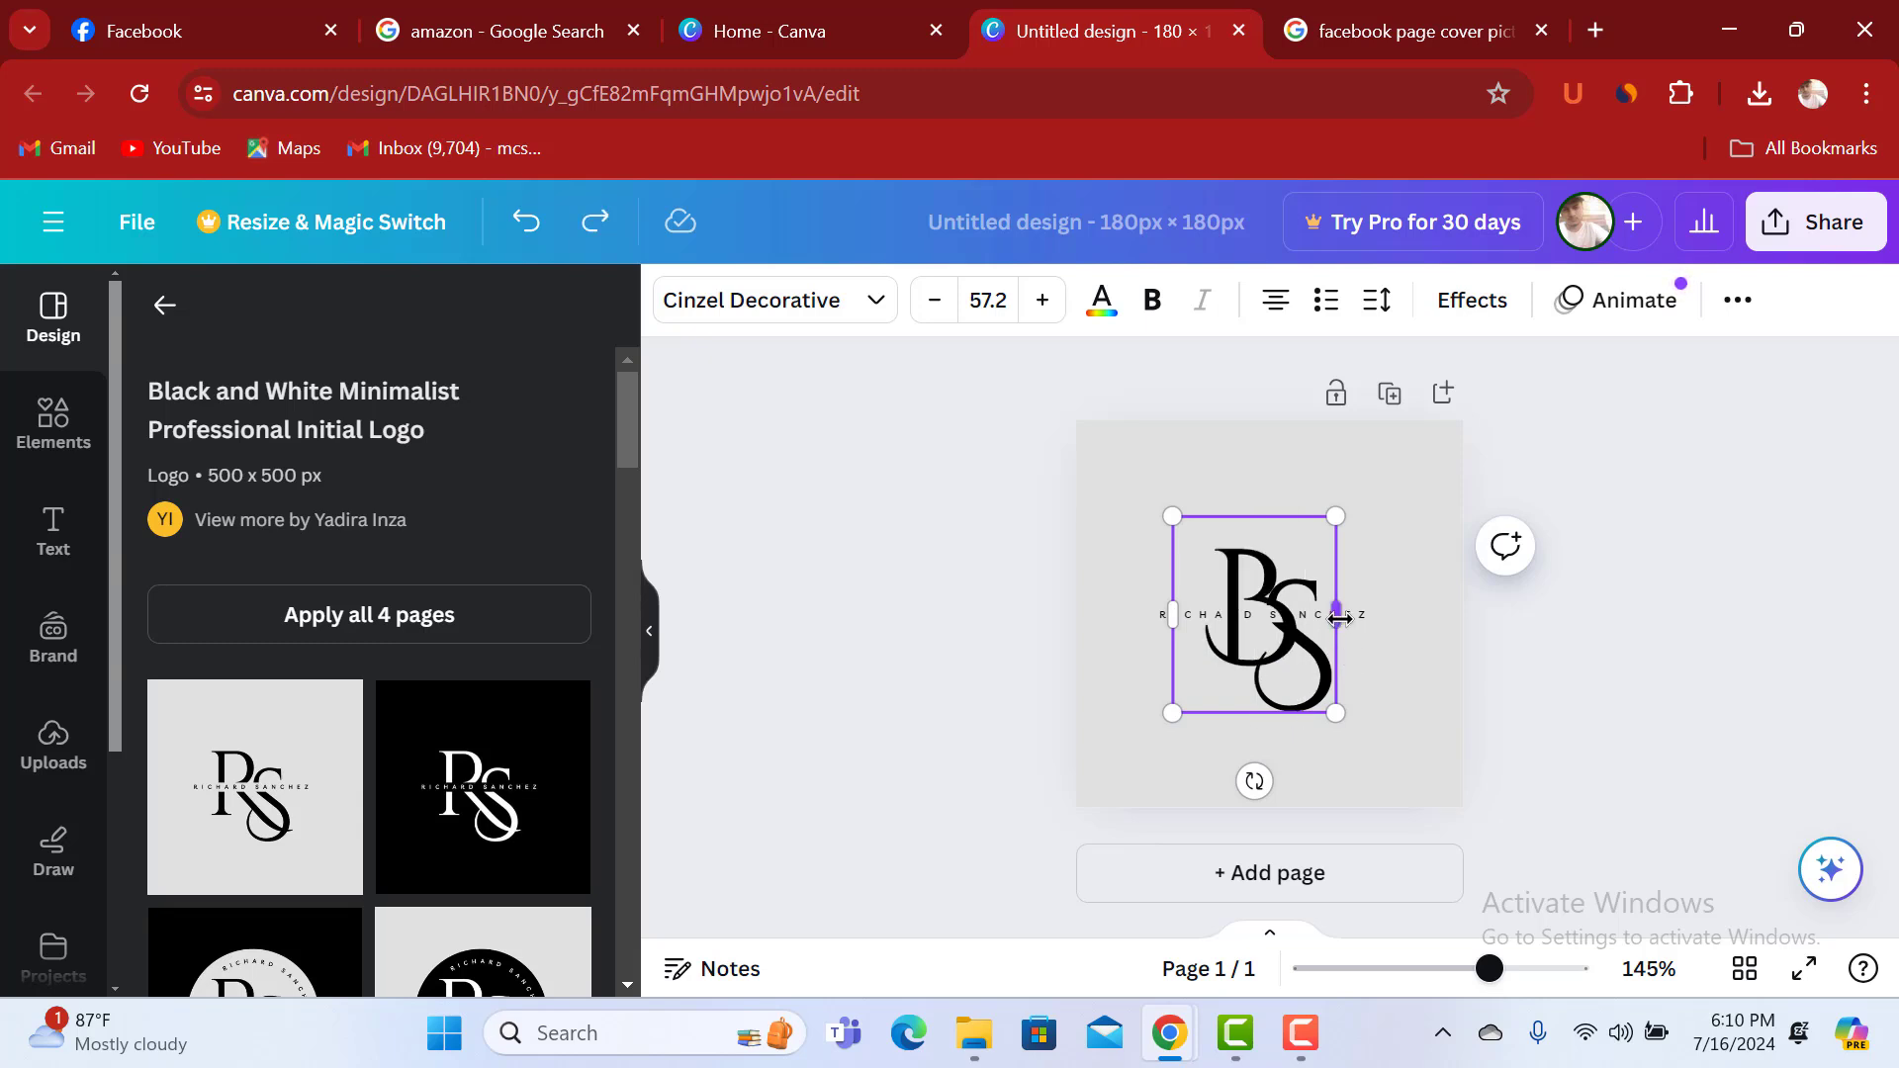
Widen the logo's text box further and rename the design as b
left_click_drag(1338, 615, 1368, 616)
key("ctrl+a")
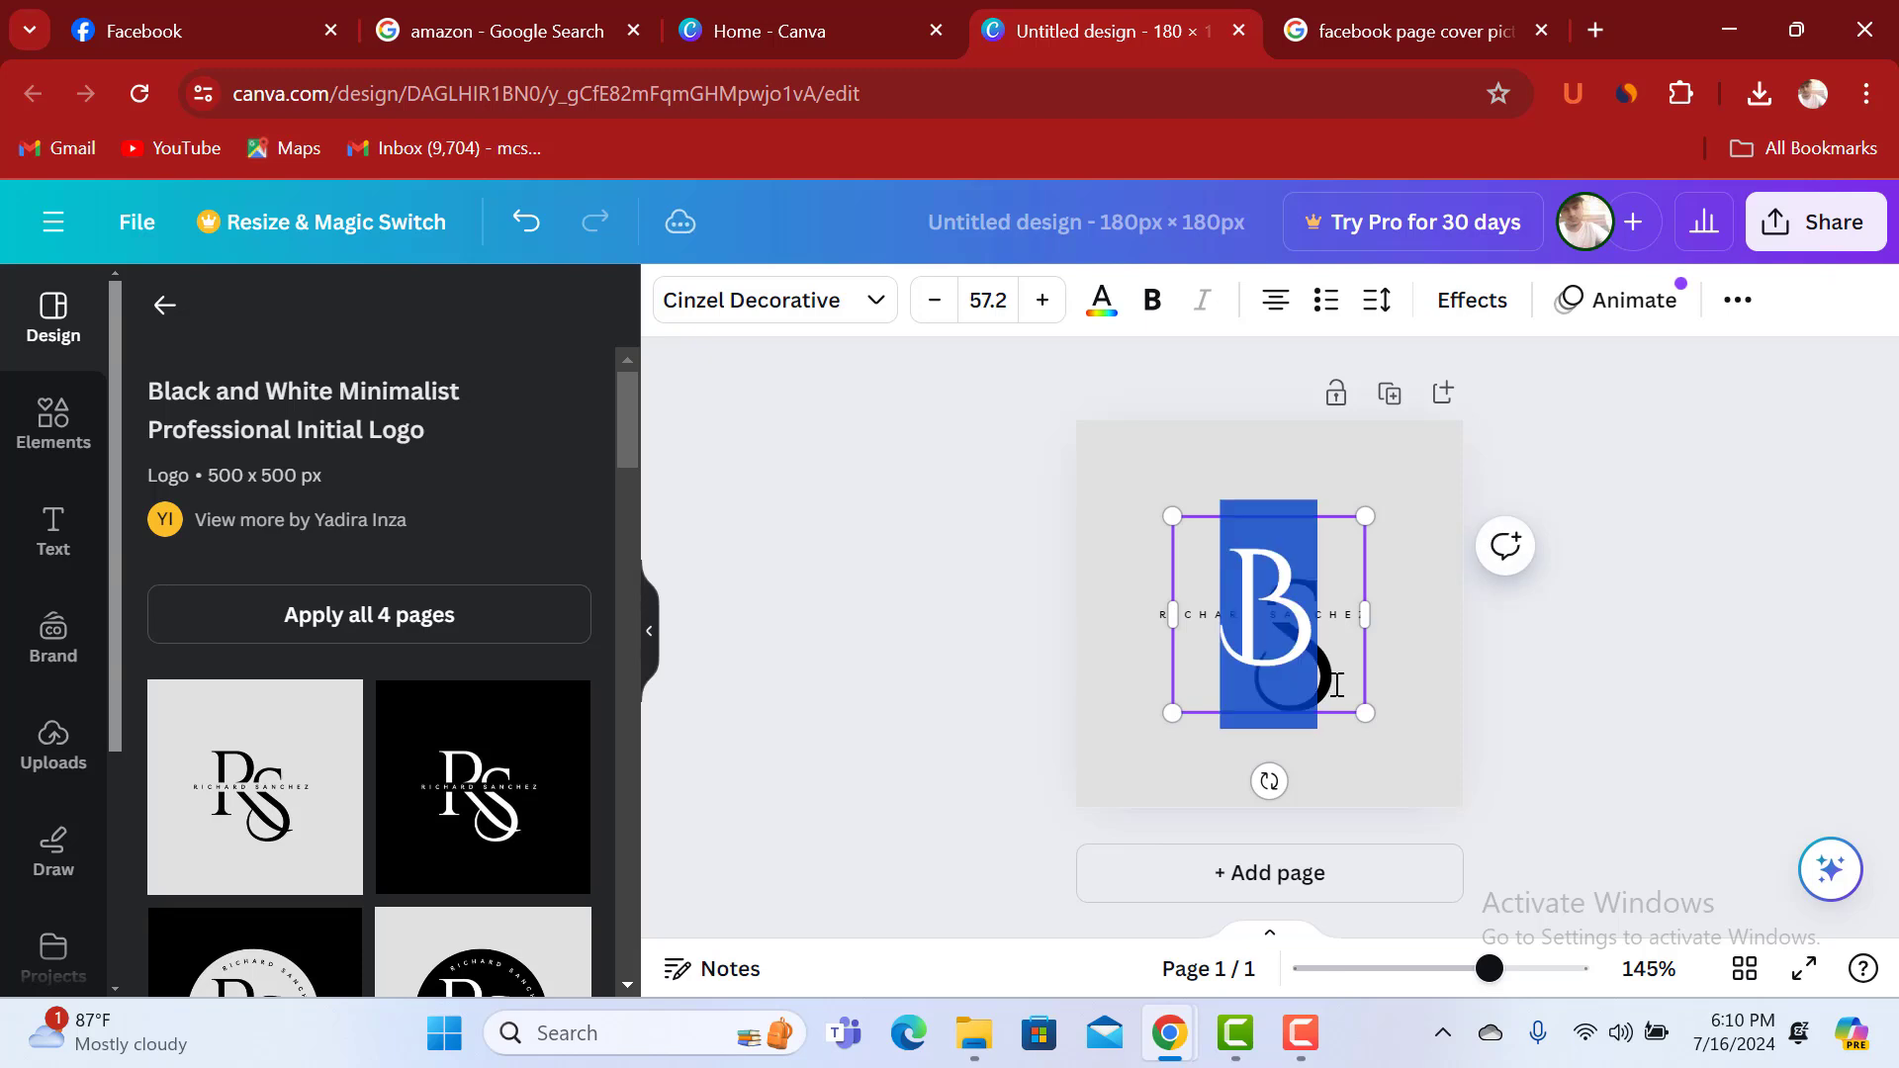
left_click(1374, 784)
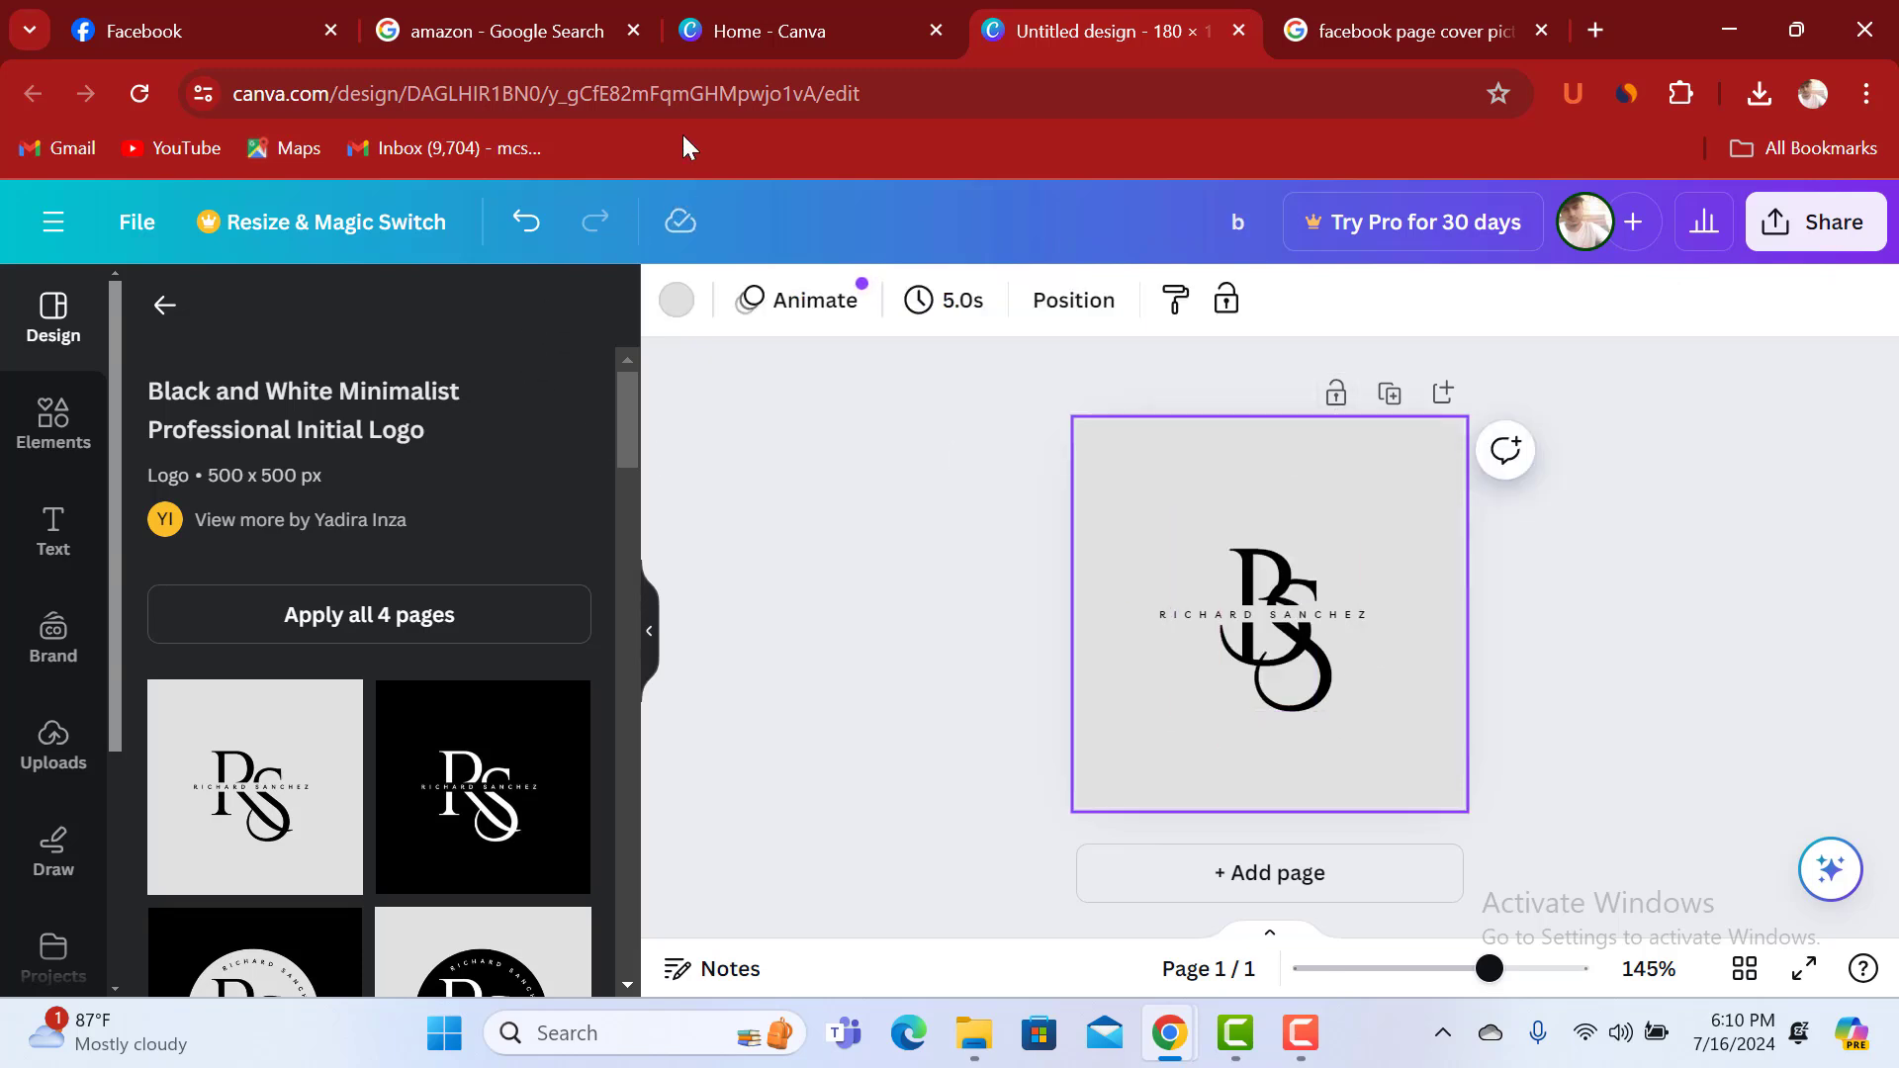
left_click(1173, 619)
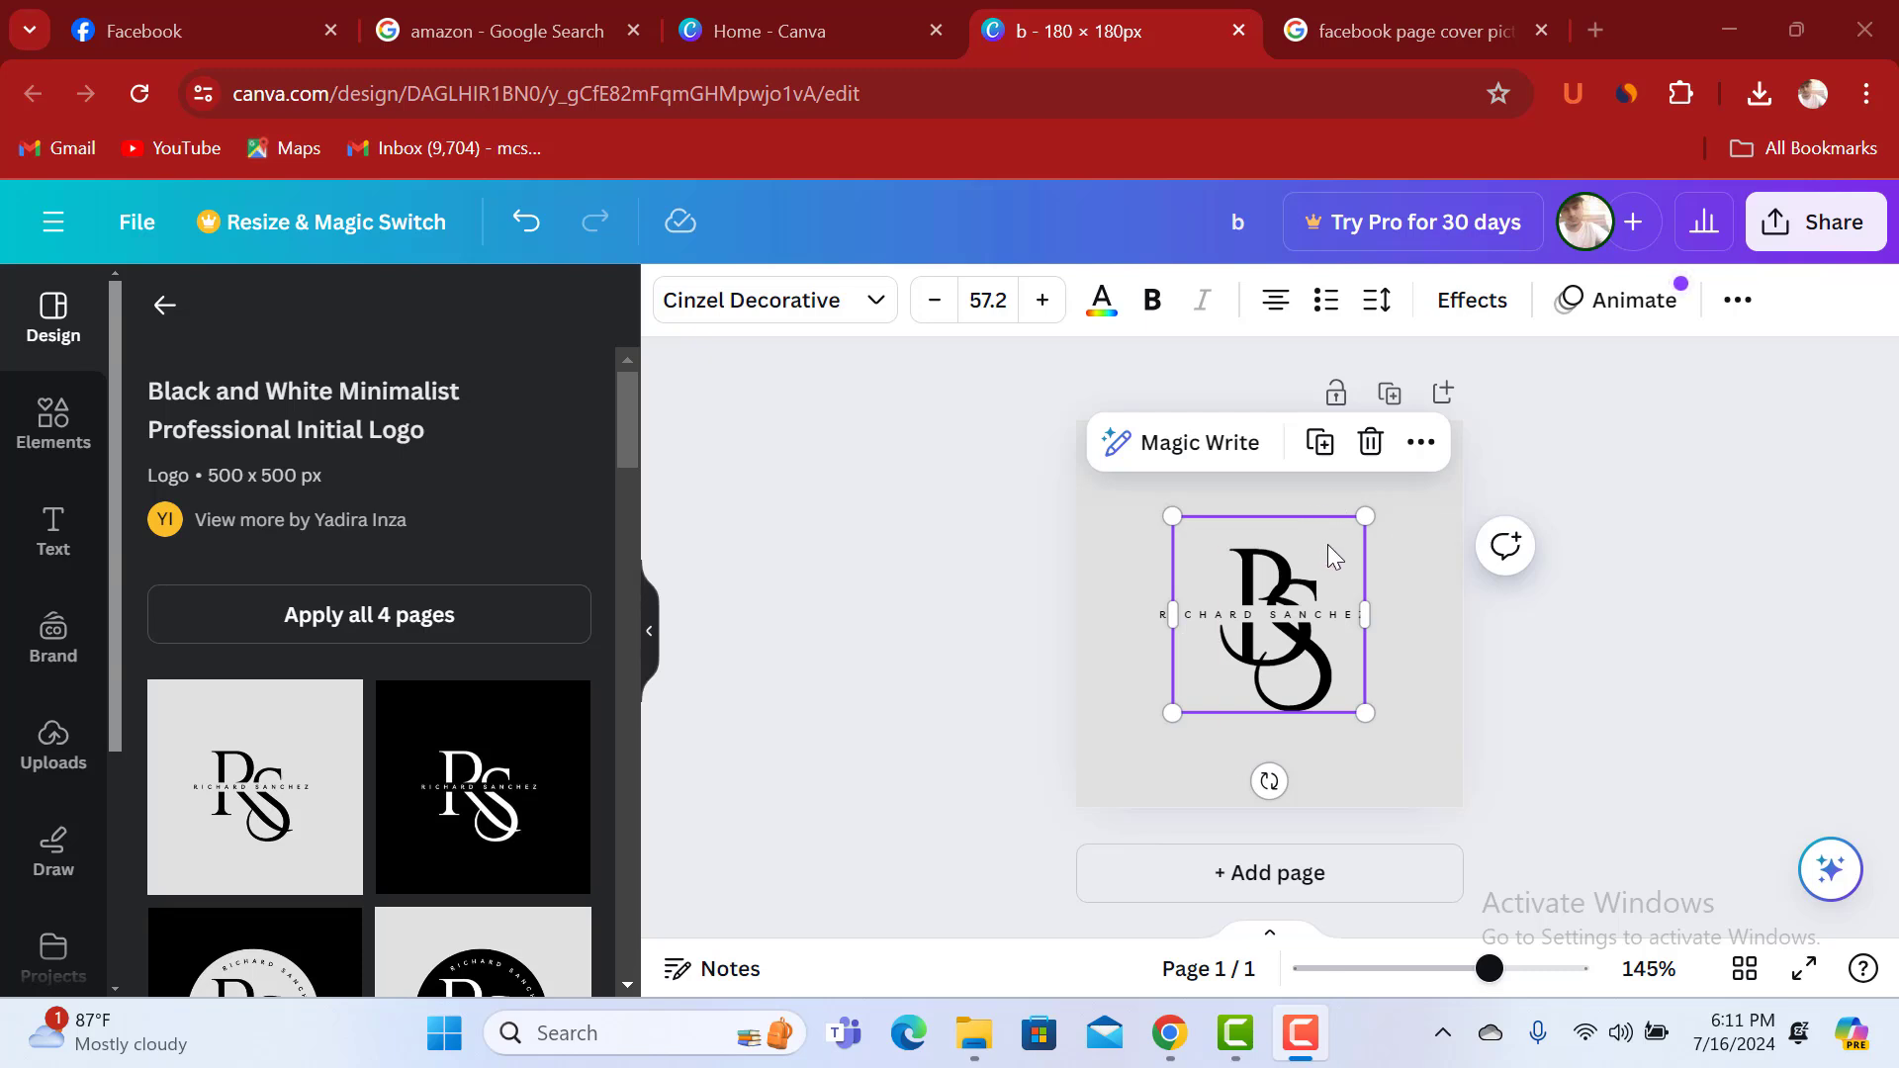
Download the logo design as a PNG file
left_click(1831, 226)
scroll(1593, 763, "down", 2)
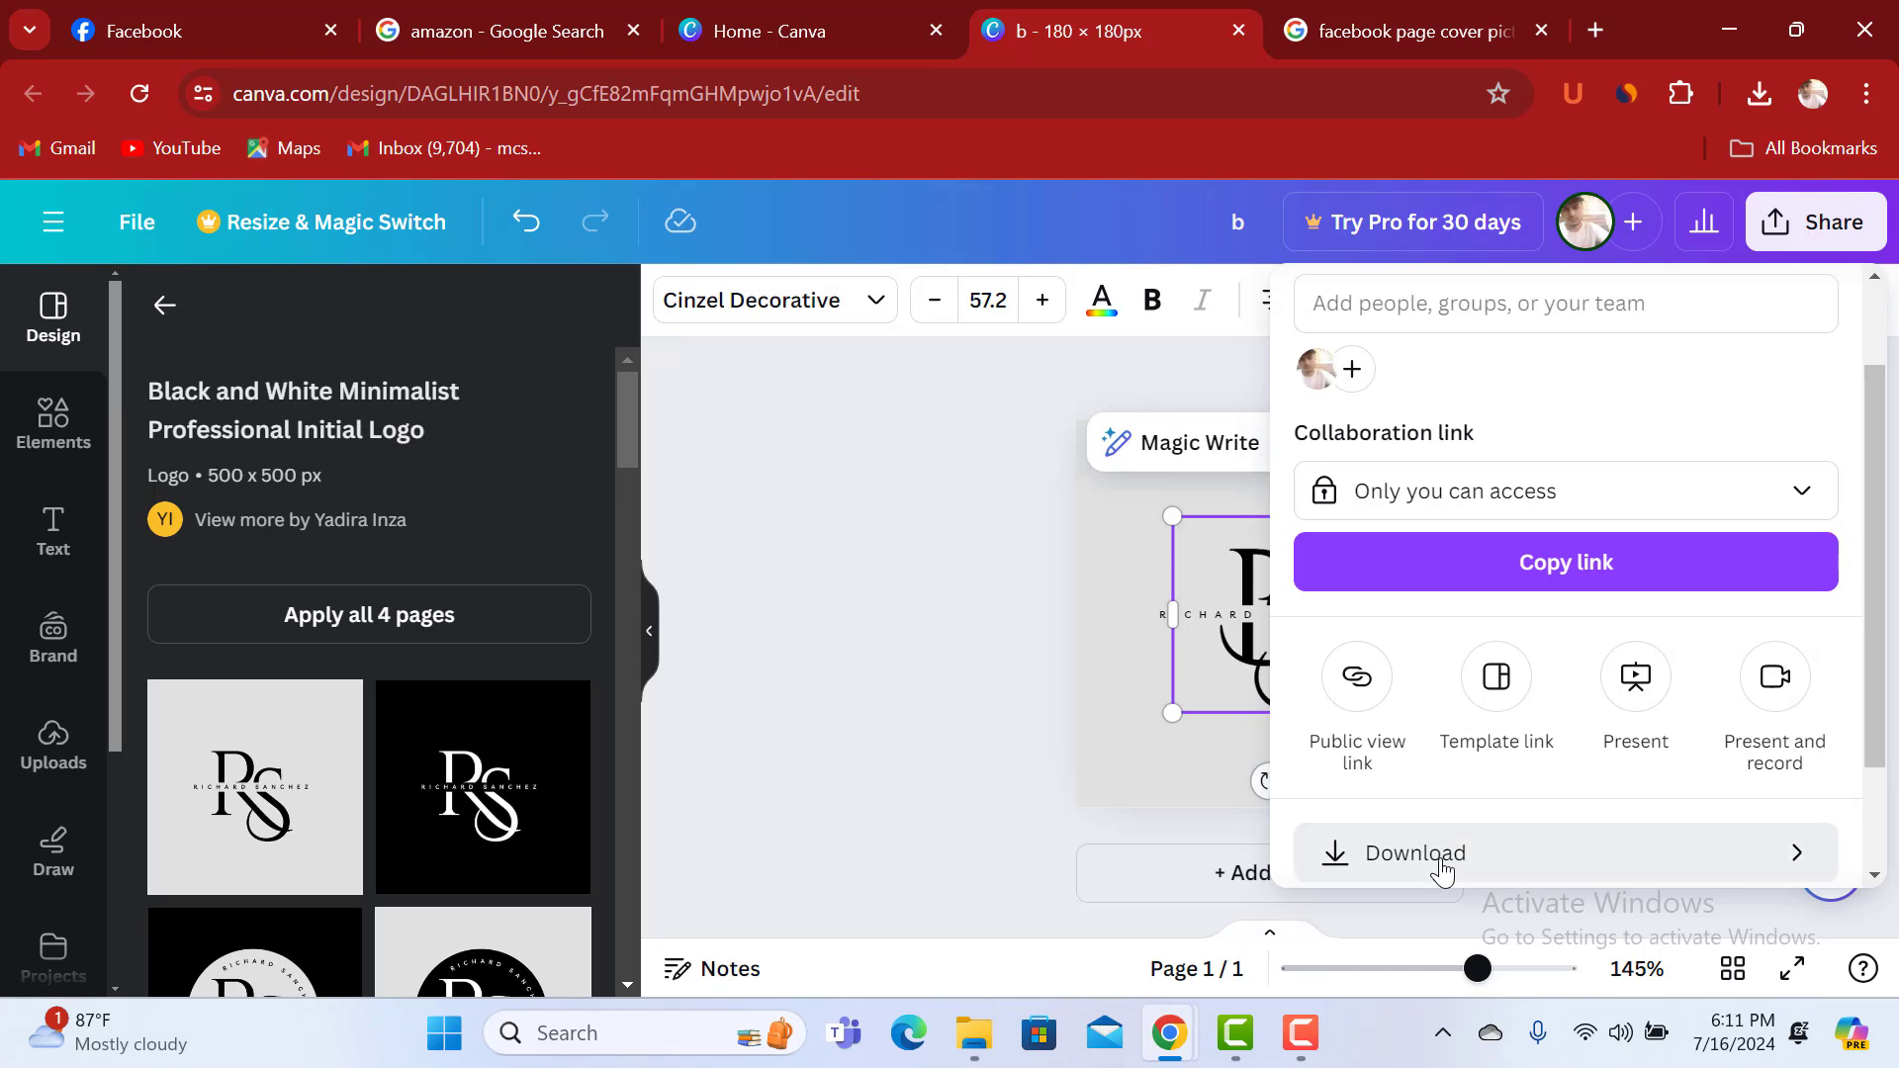
left_click(1442, 856)
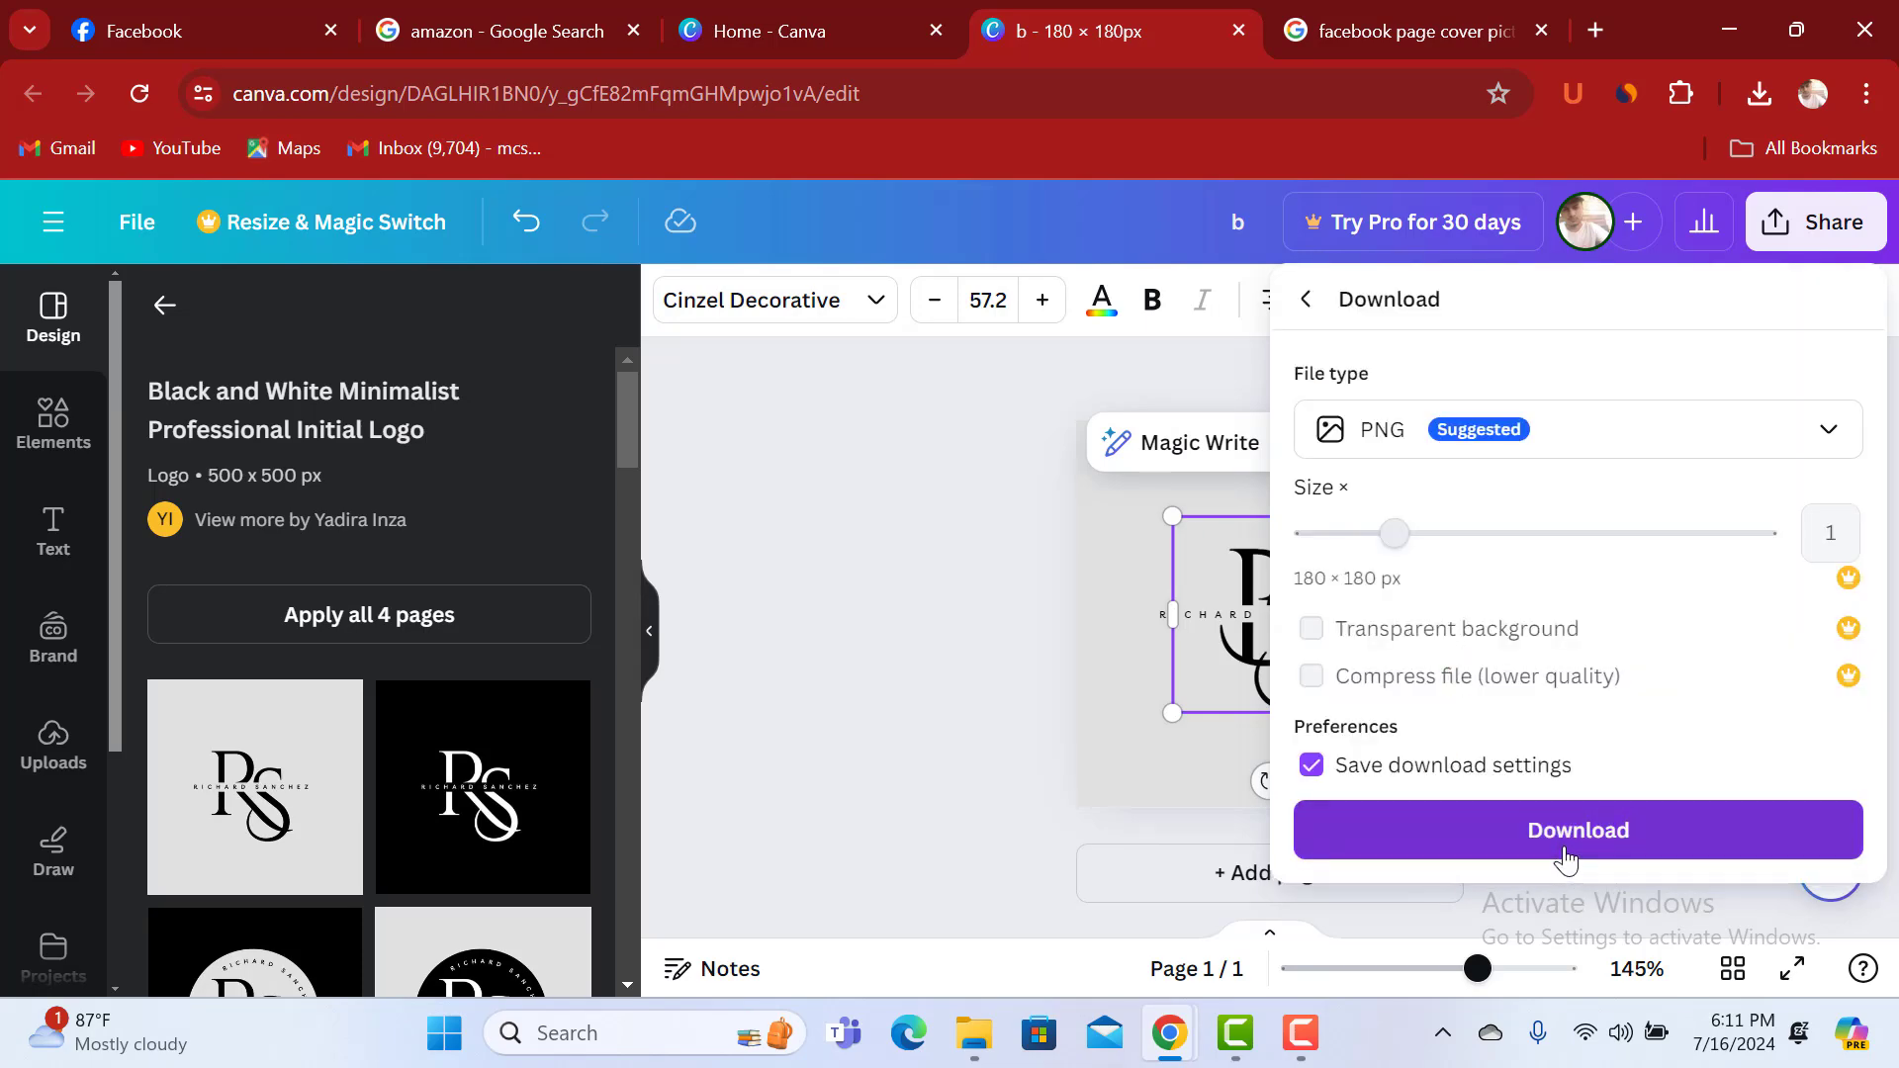
left_click(1568, 839)
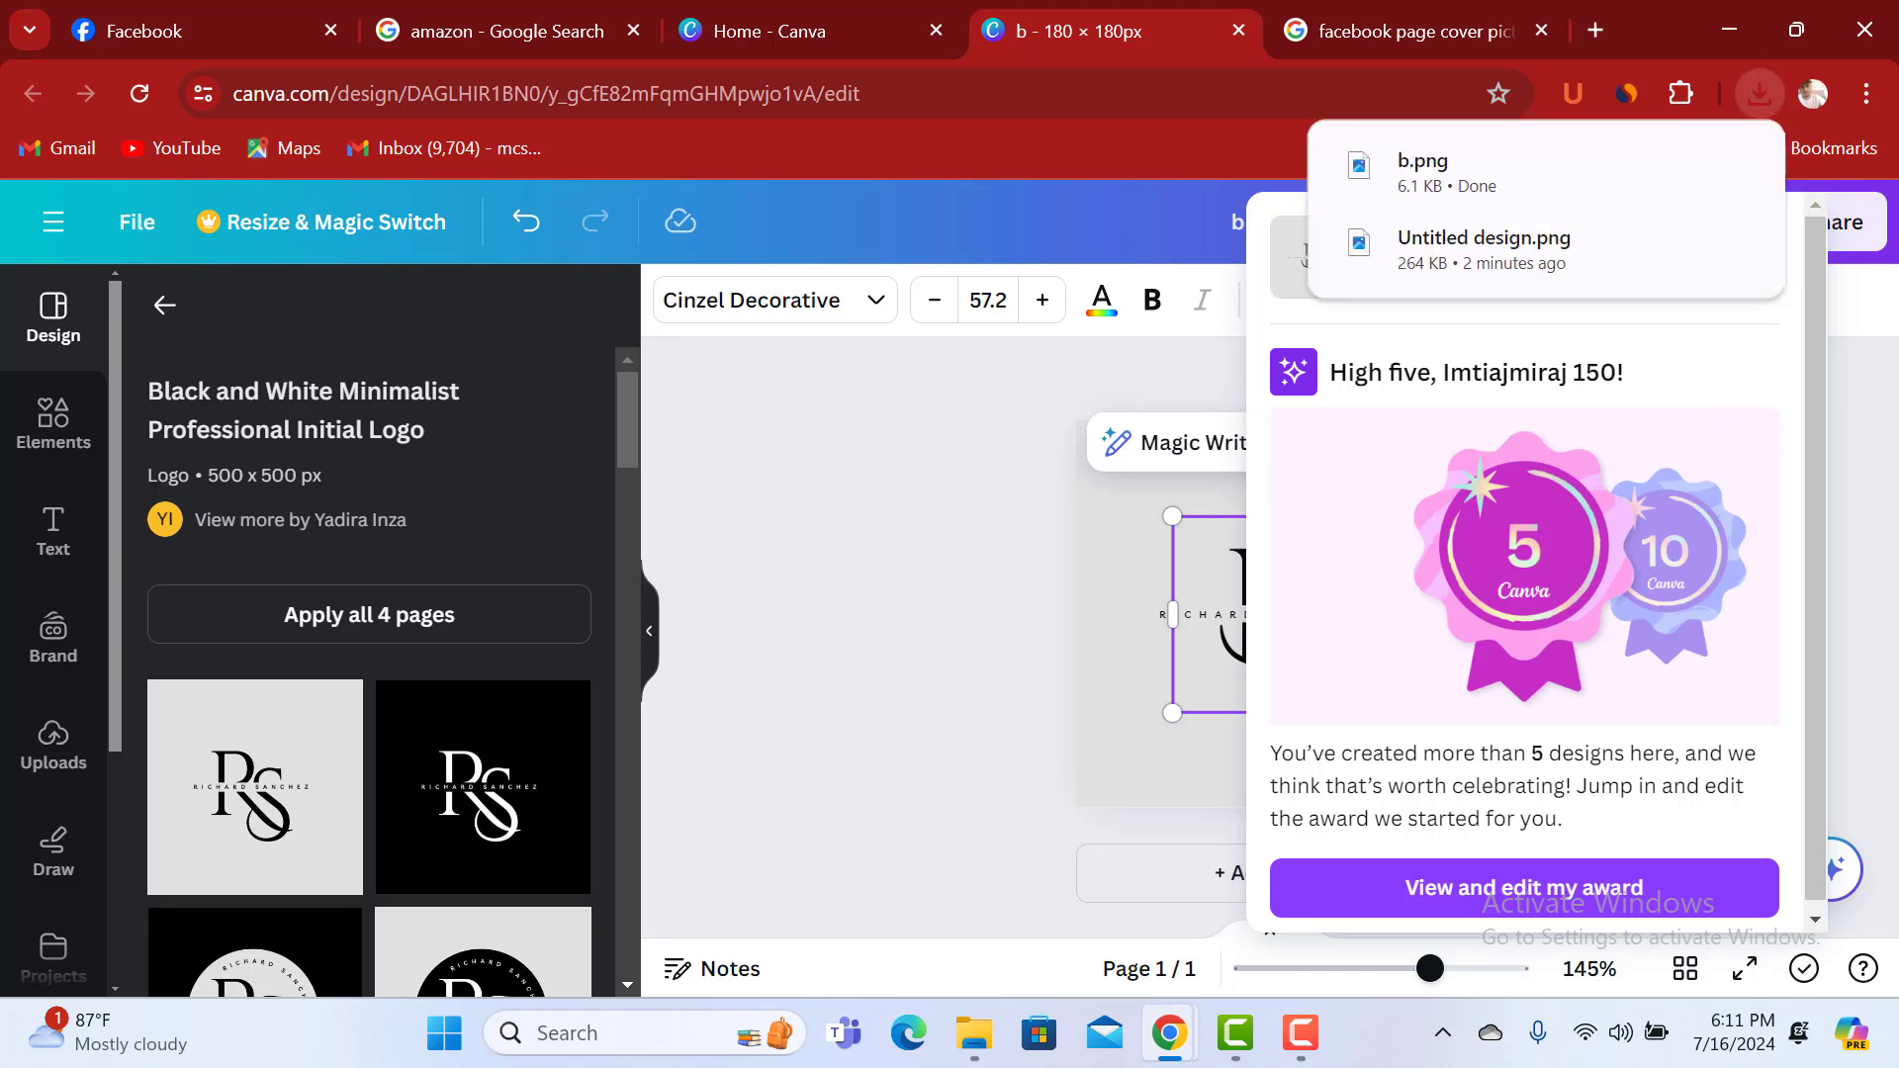
Switch to the Facebook Page setup and upload the Untitled design image from Downloads as the profile picture
left_click(166, 28)
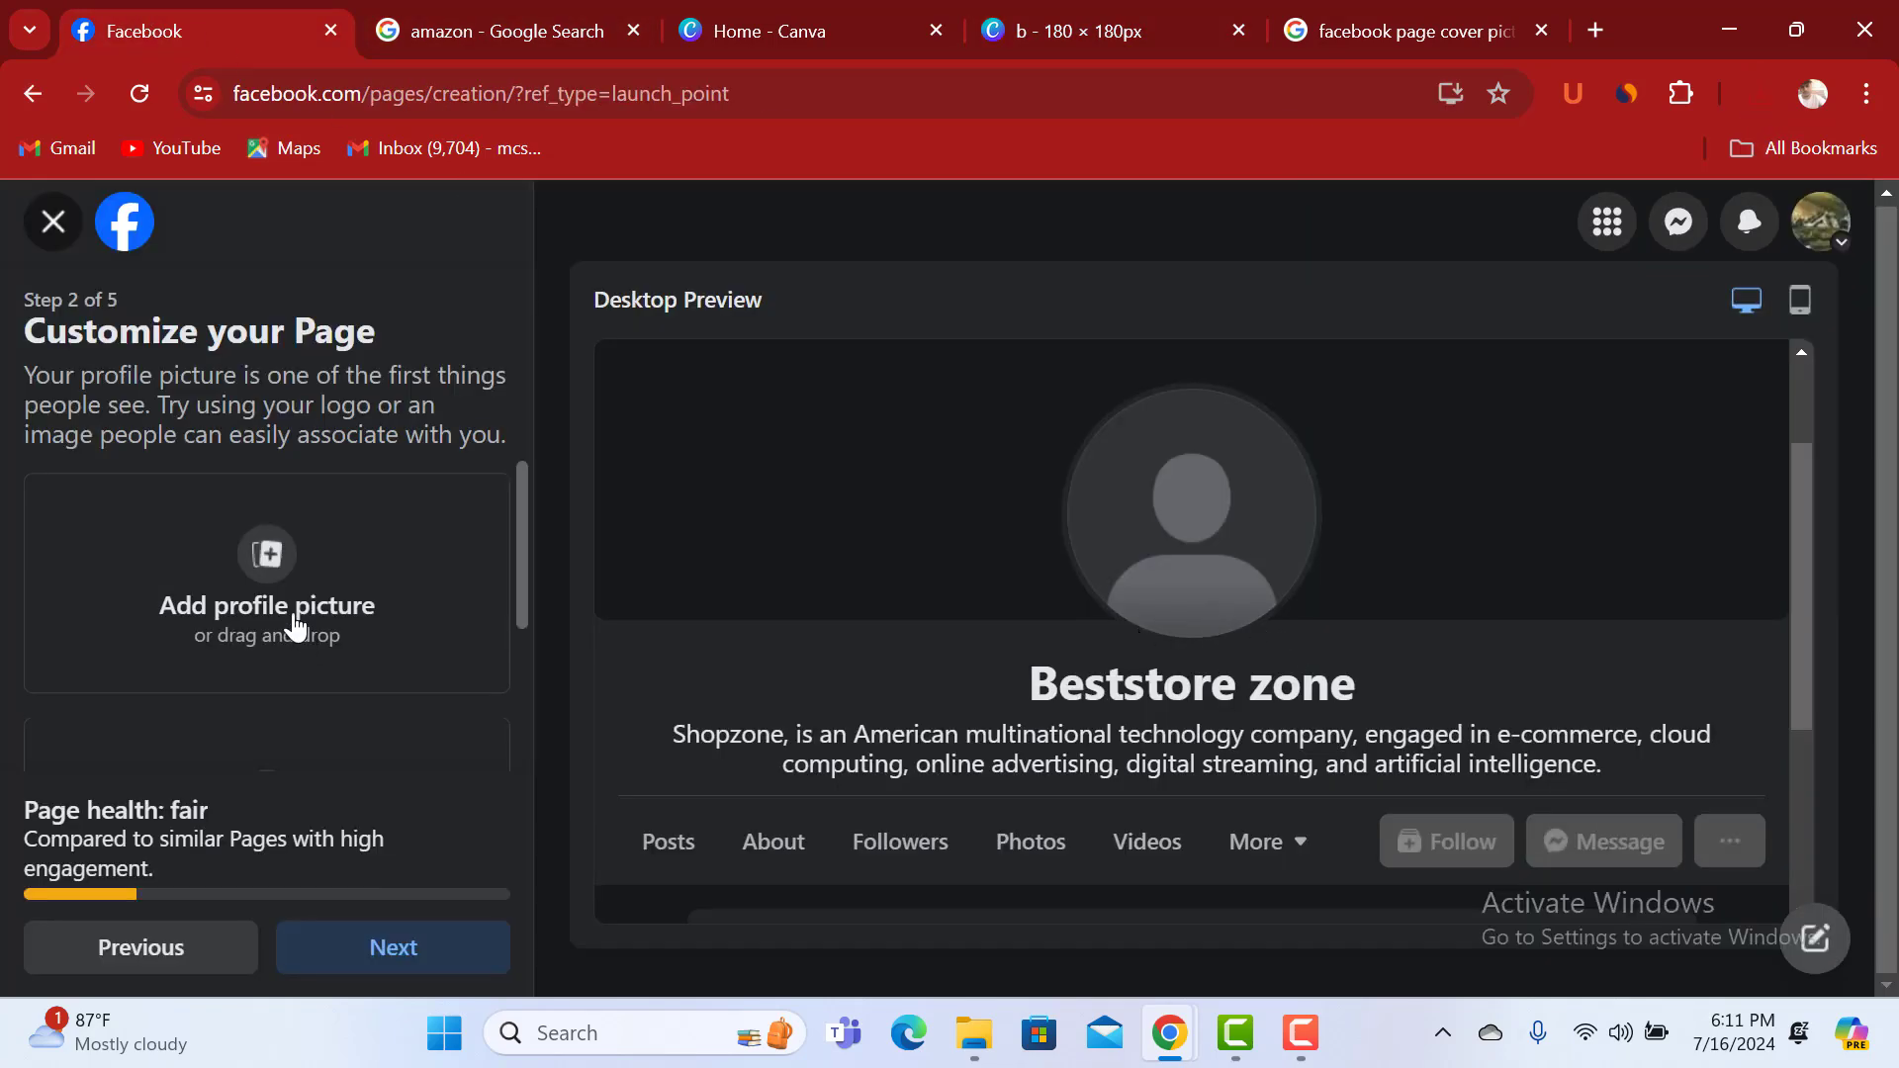
left_click(291, 586)
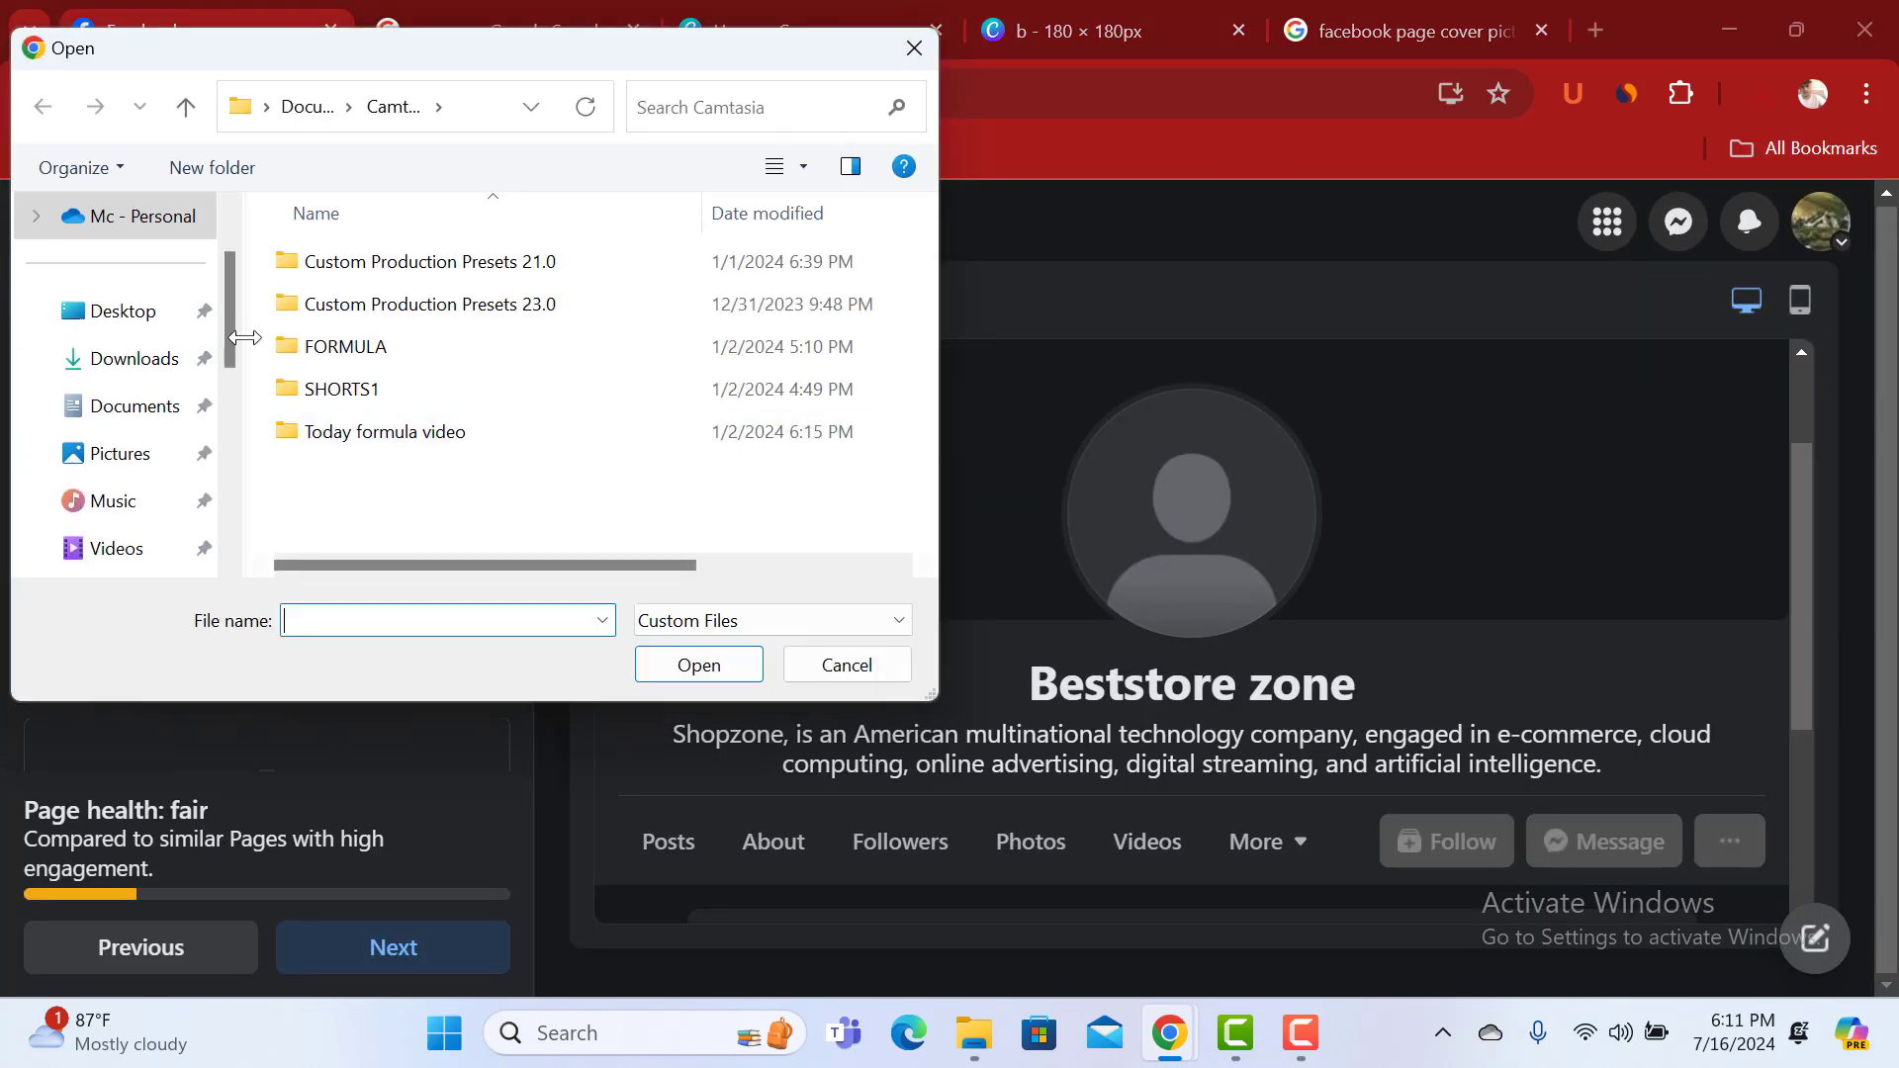
left_click(158, 362)
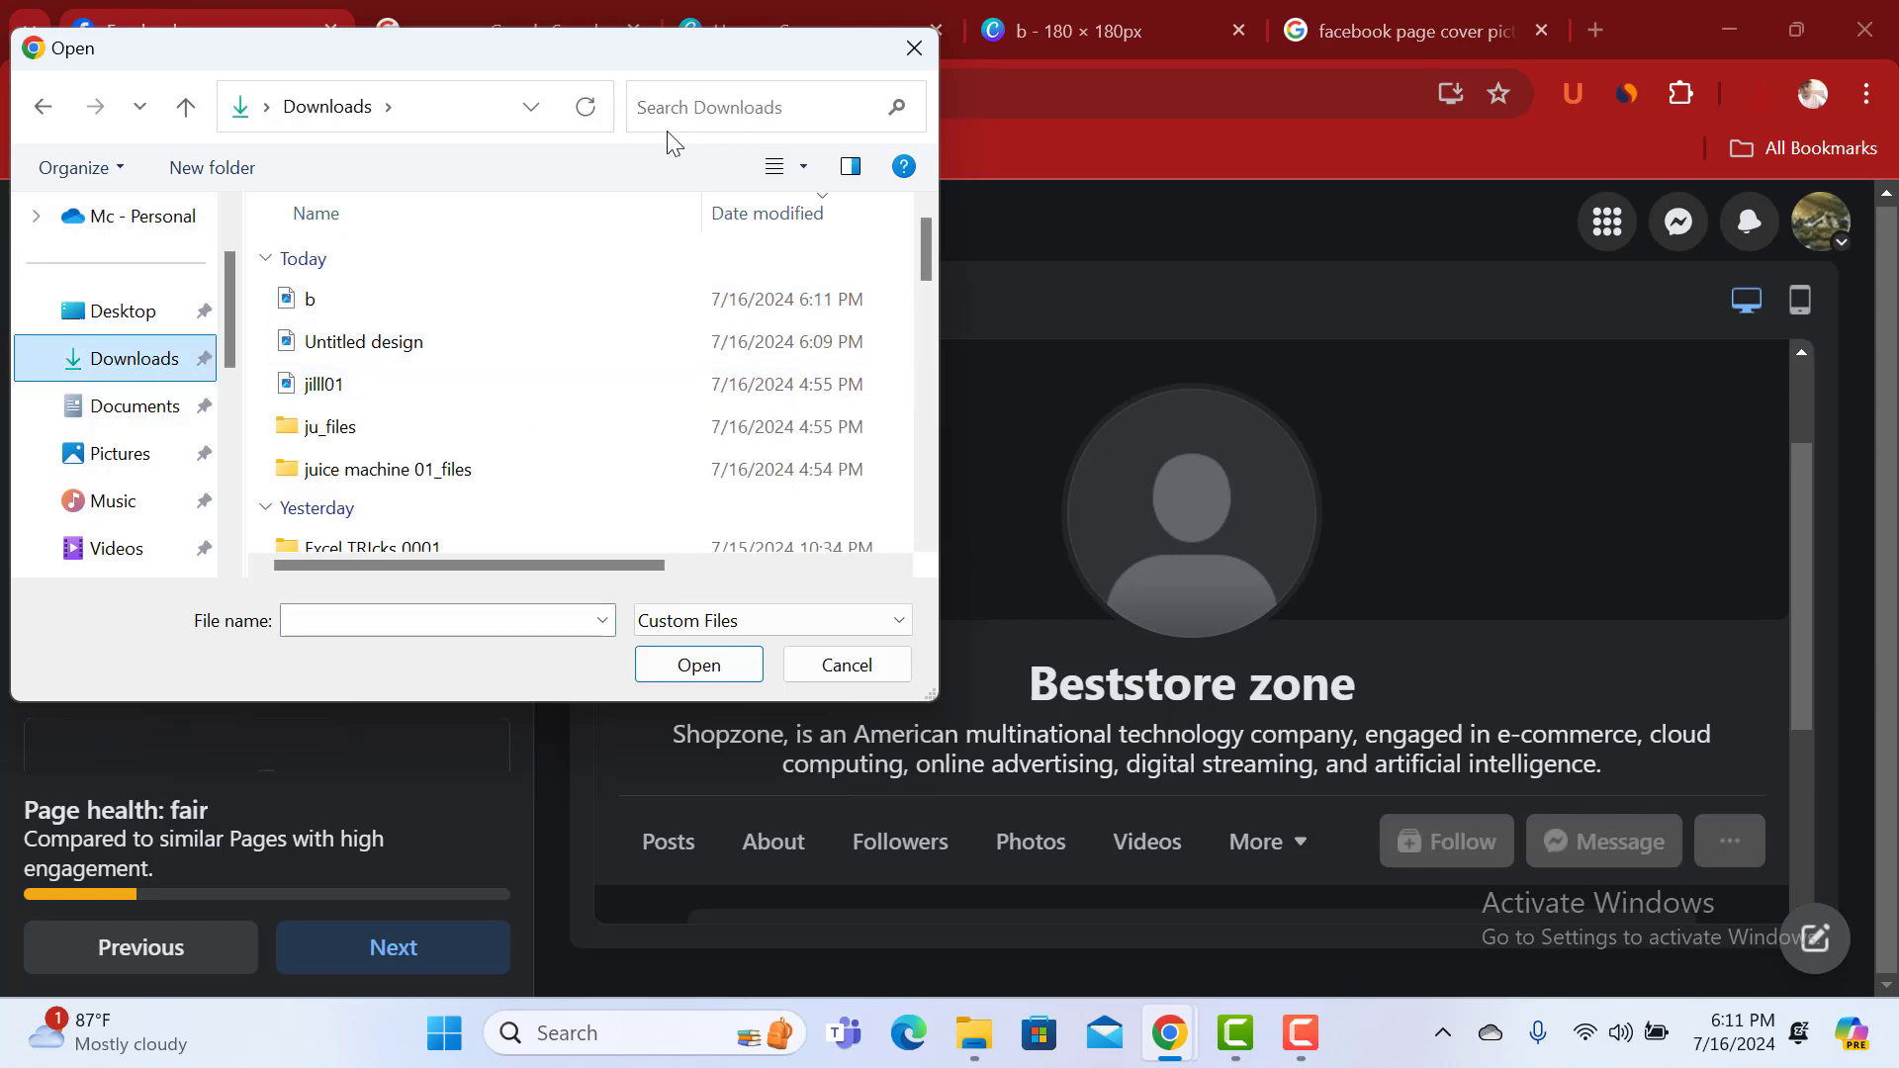
left_click(458, 347)
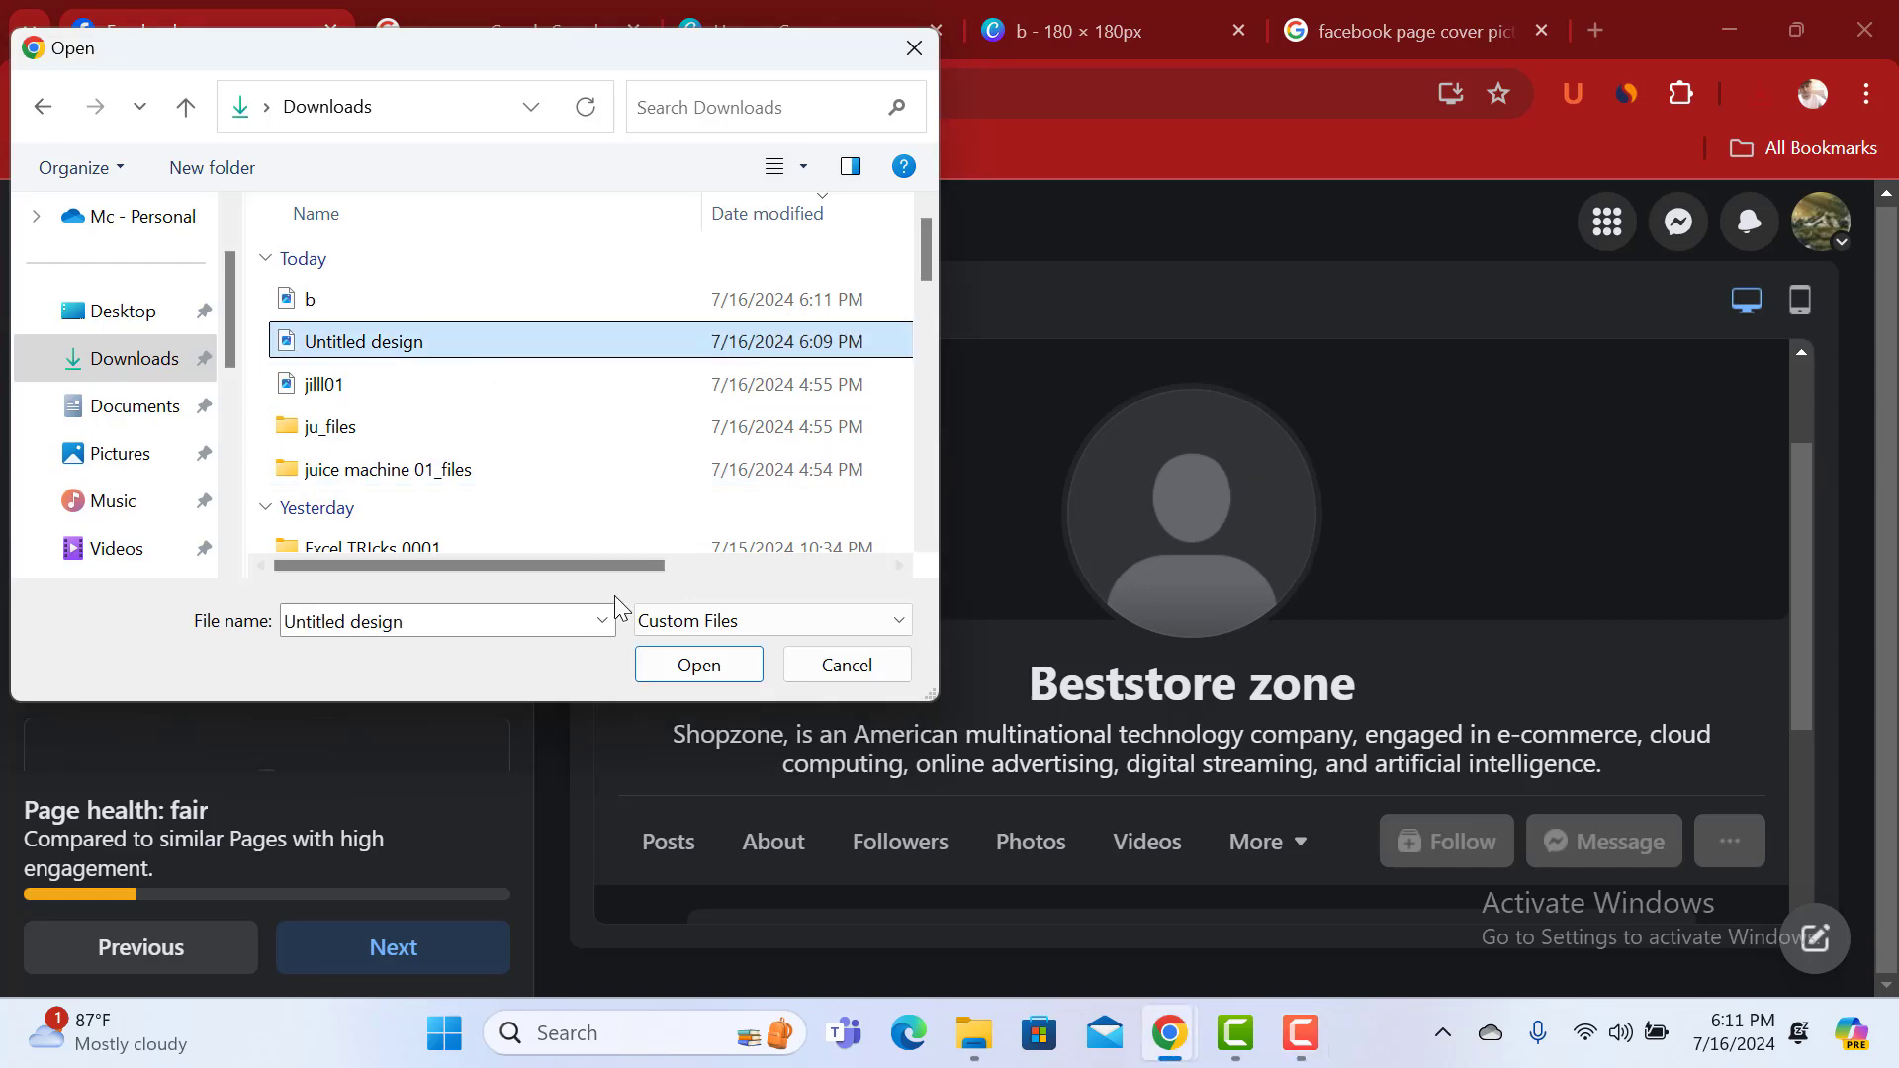
left_click(693, 667)
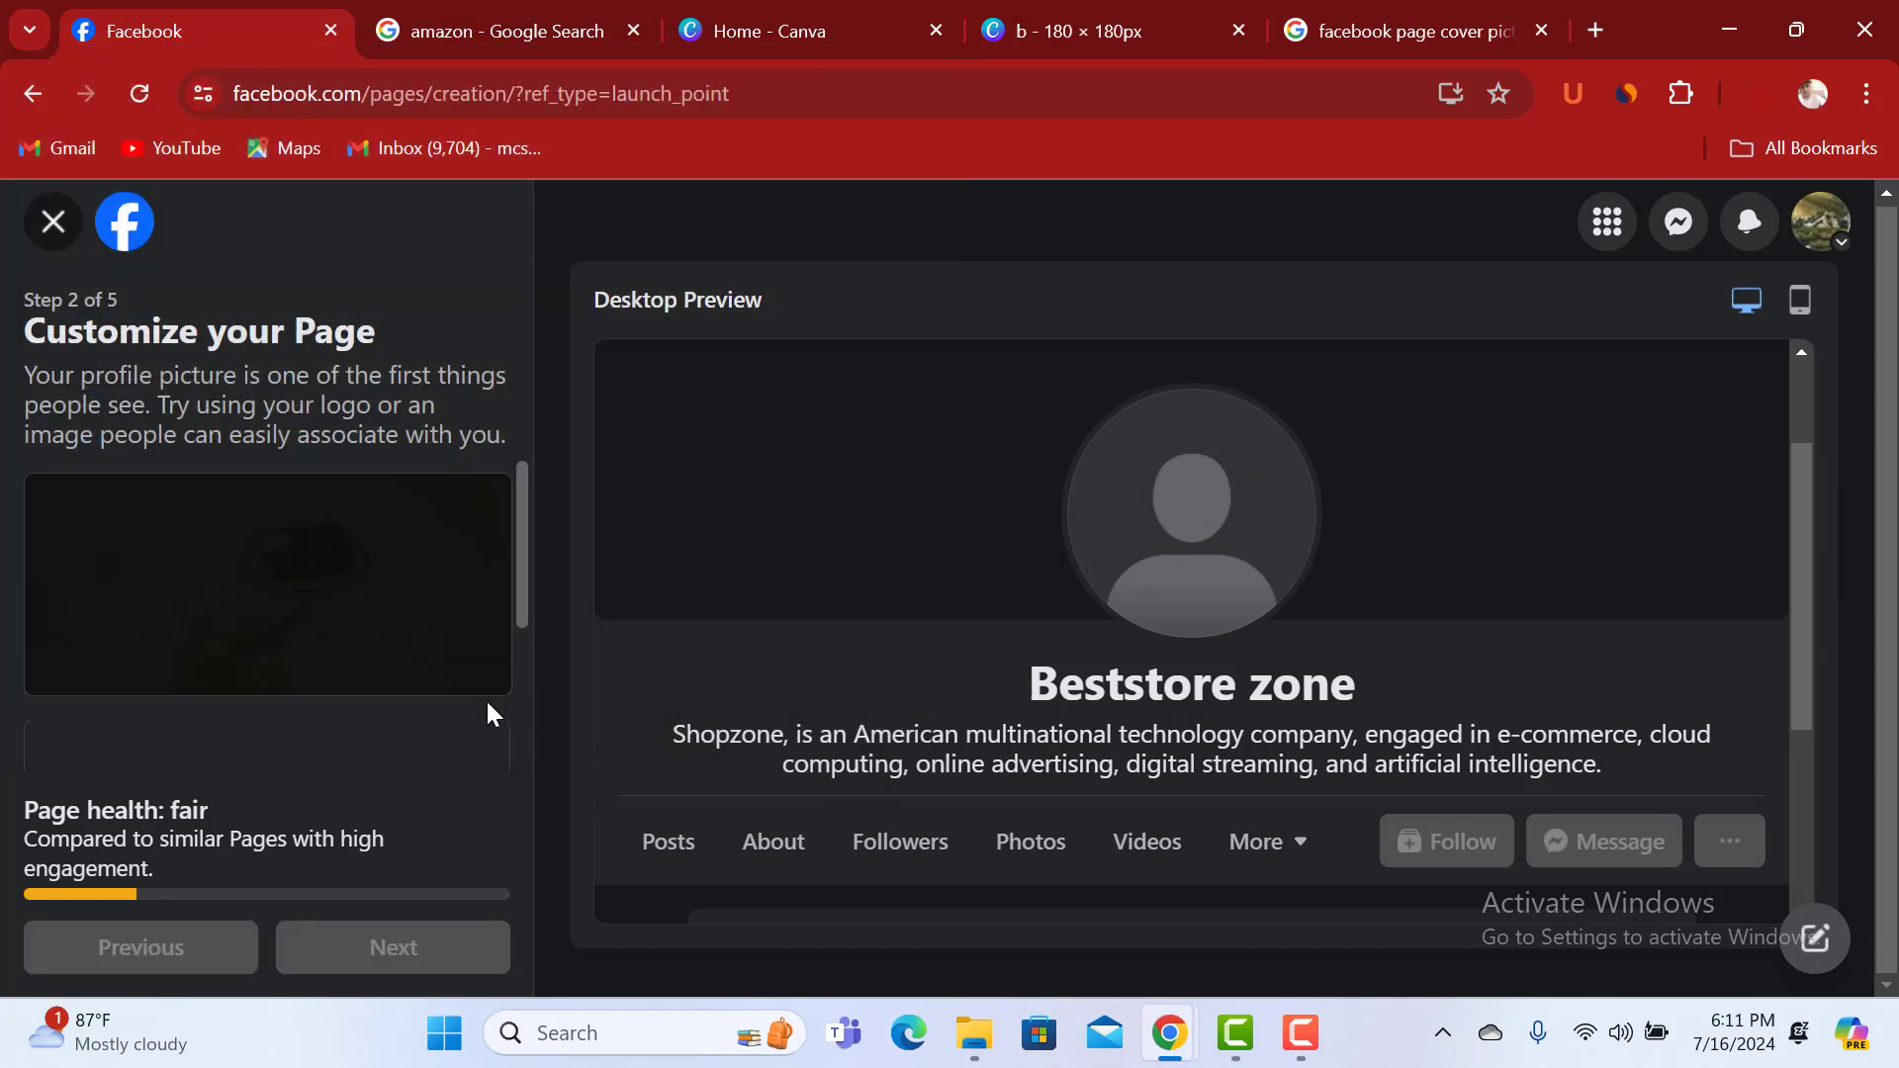
Upload the b image from Downloads as the Page's cover photo
scroll(395, 643, "down", 3)
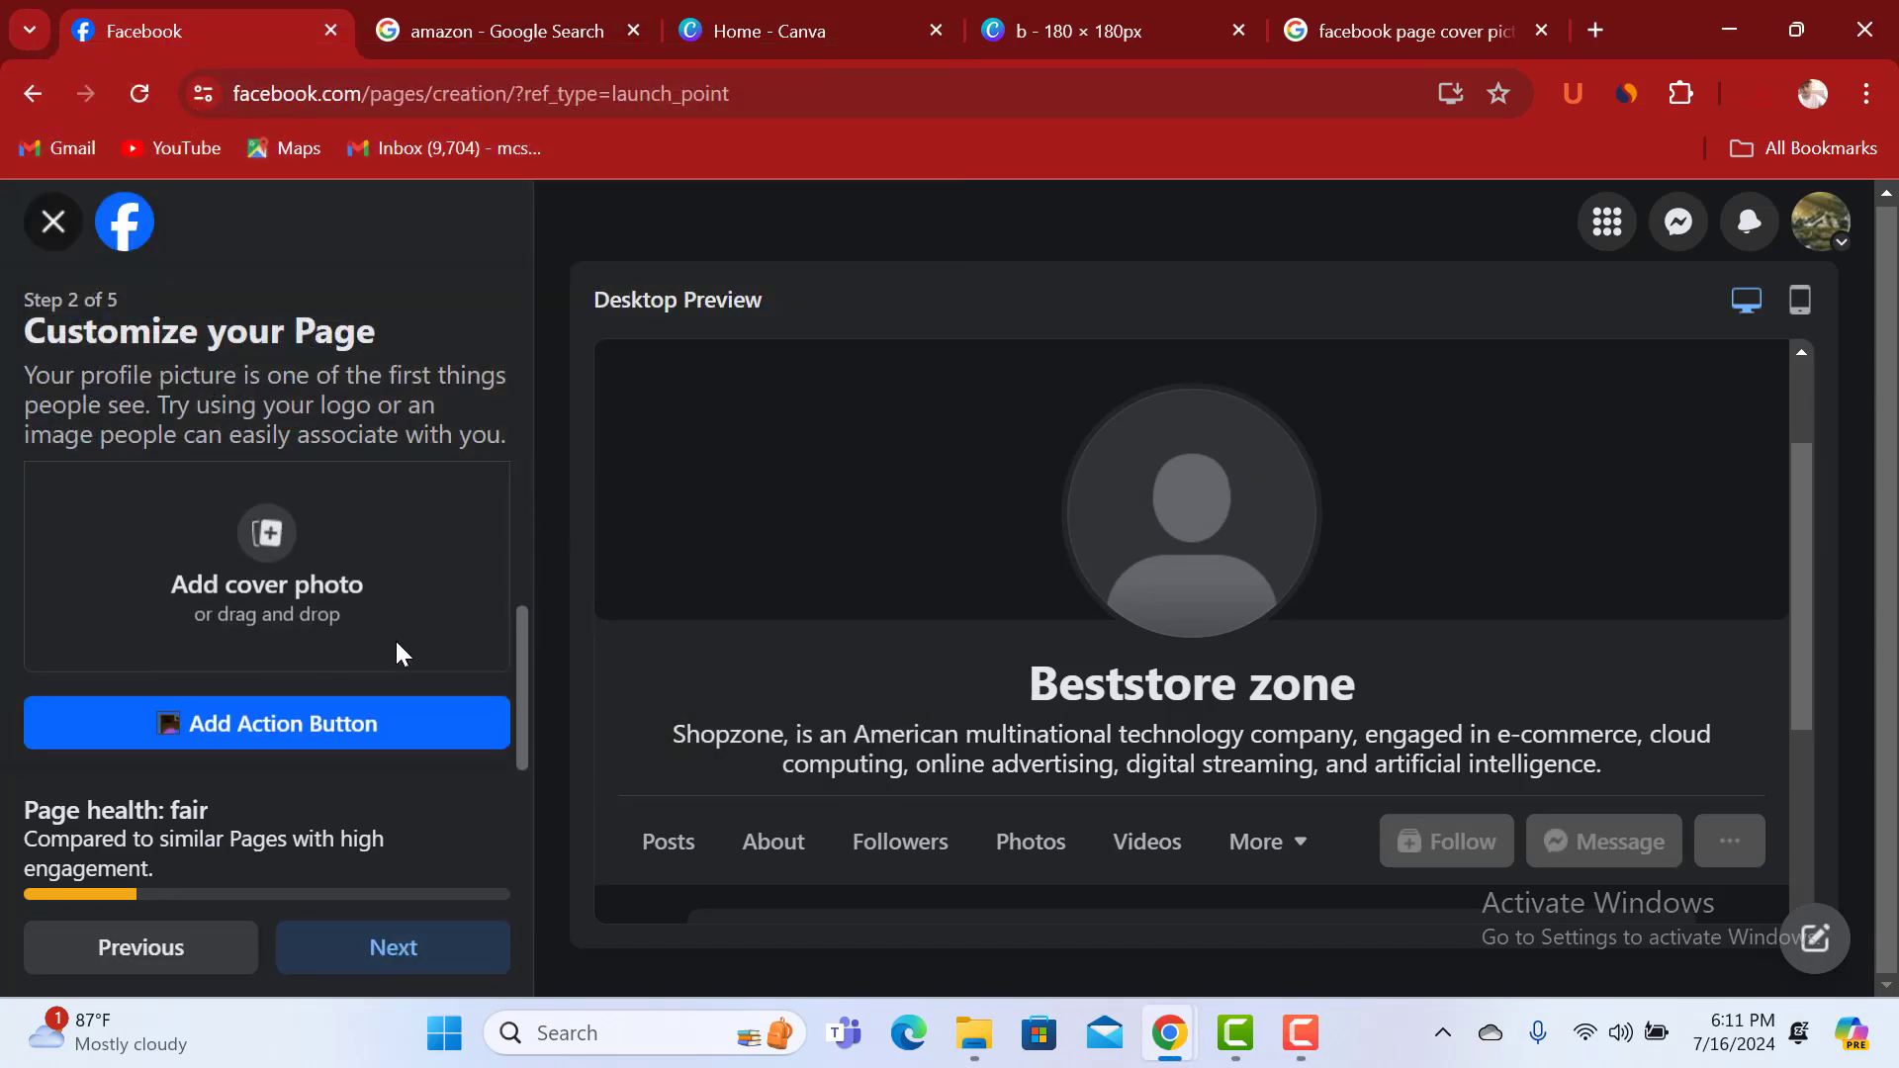
left_click(254, 532)
left_click(372, 307)
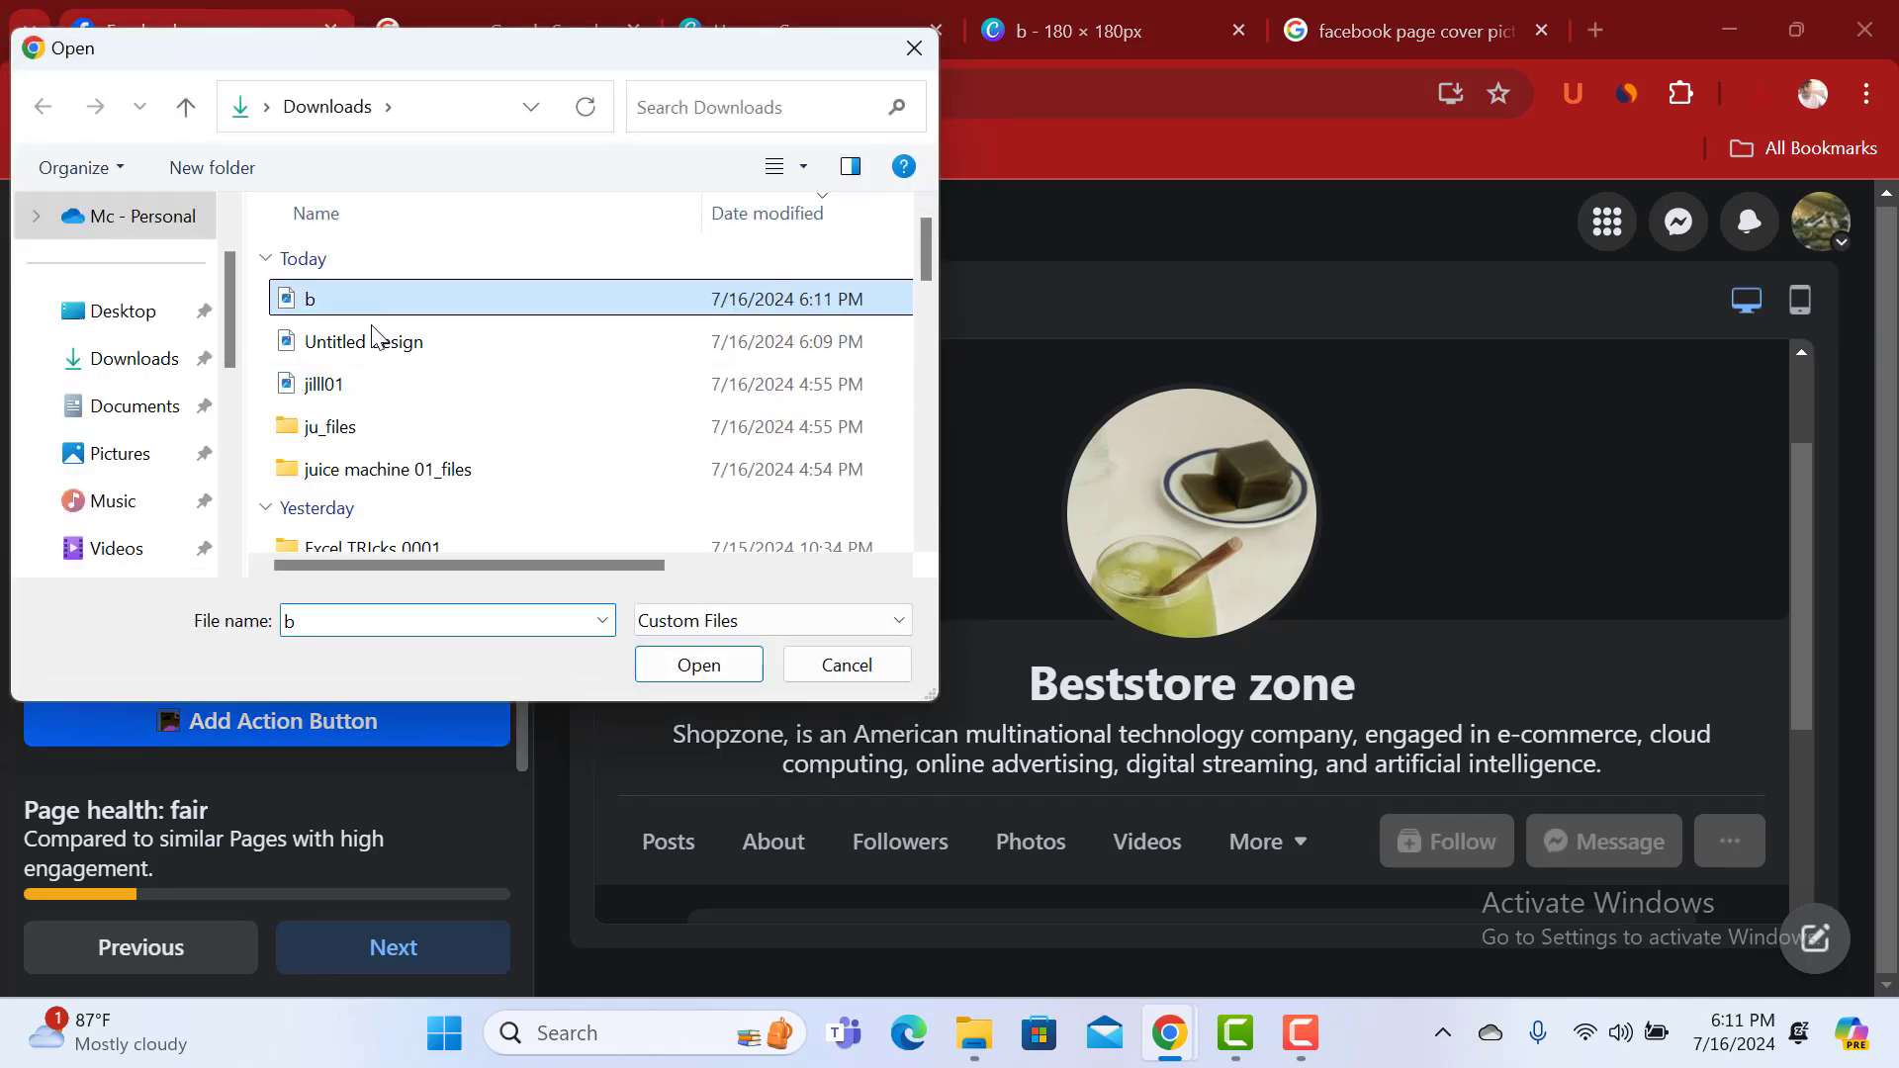
left_click(693, 667)
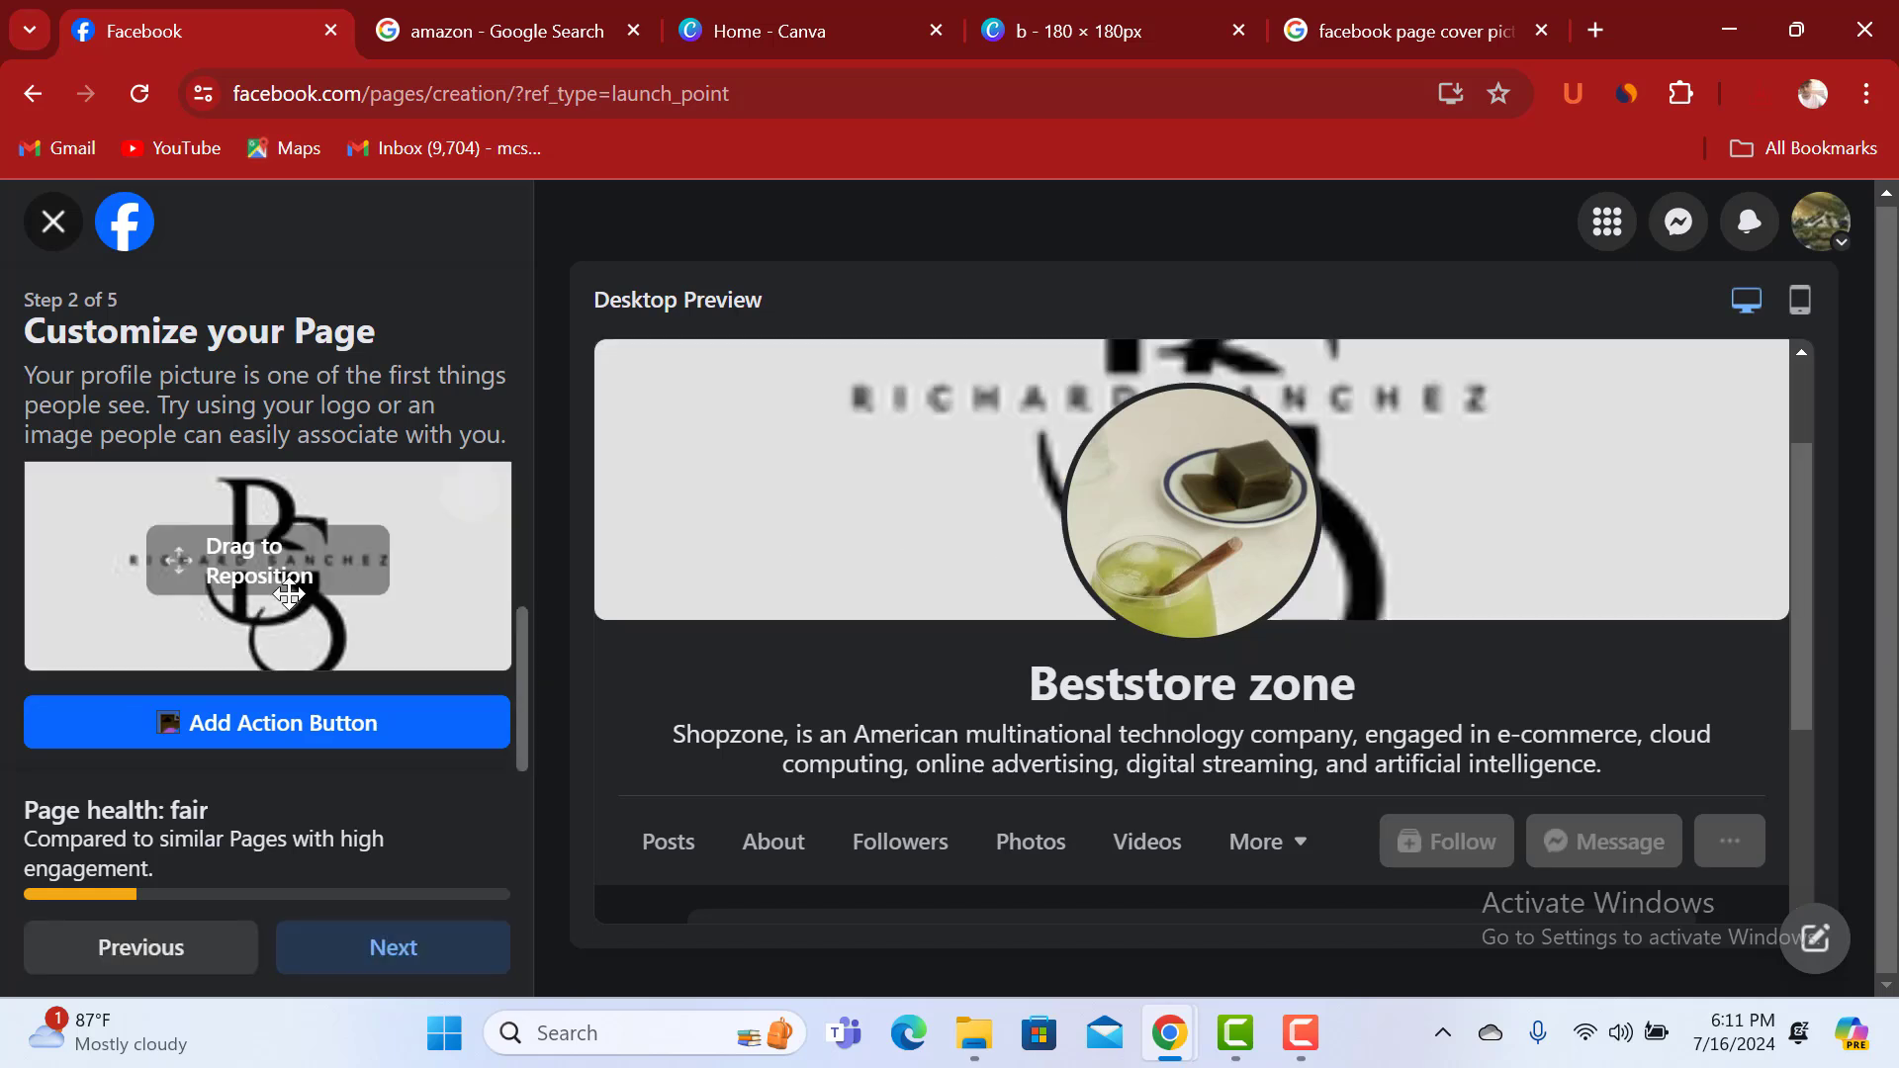
Remove the profile picture and replace it with the b logo image
scroll(279, 578, "up", 3)
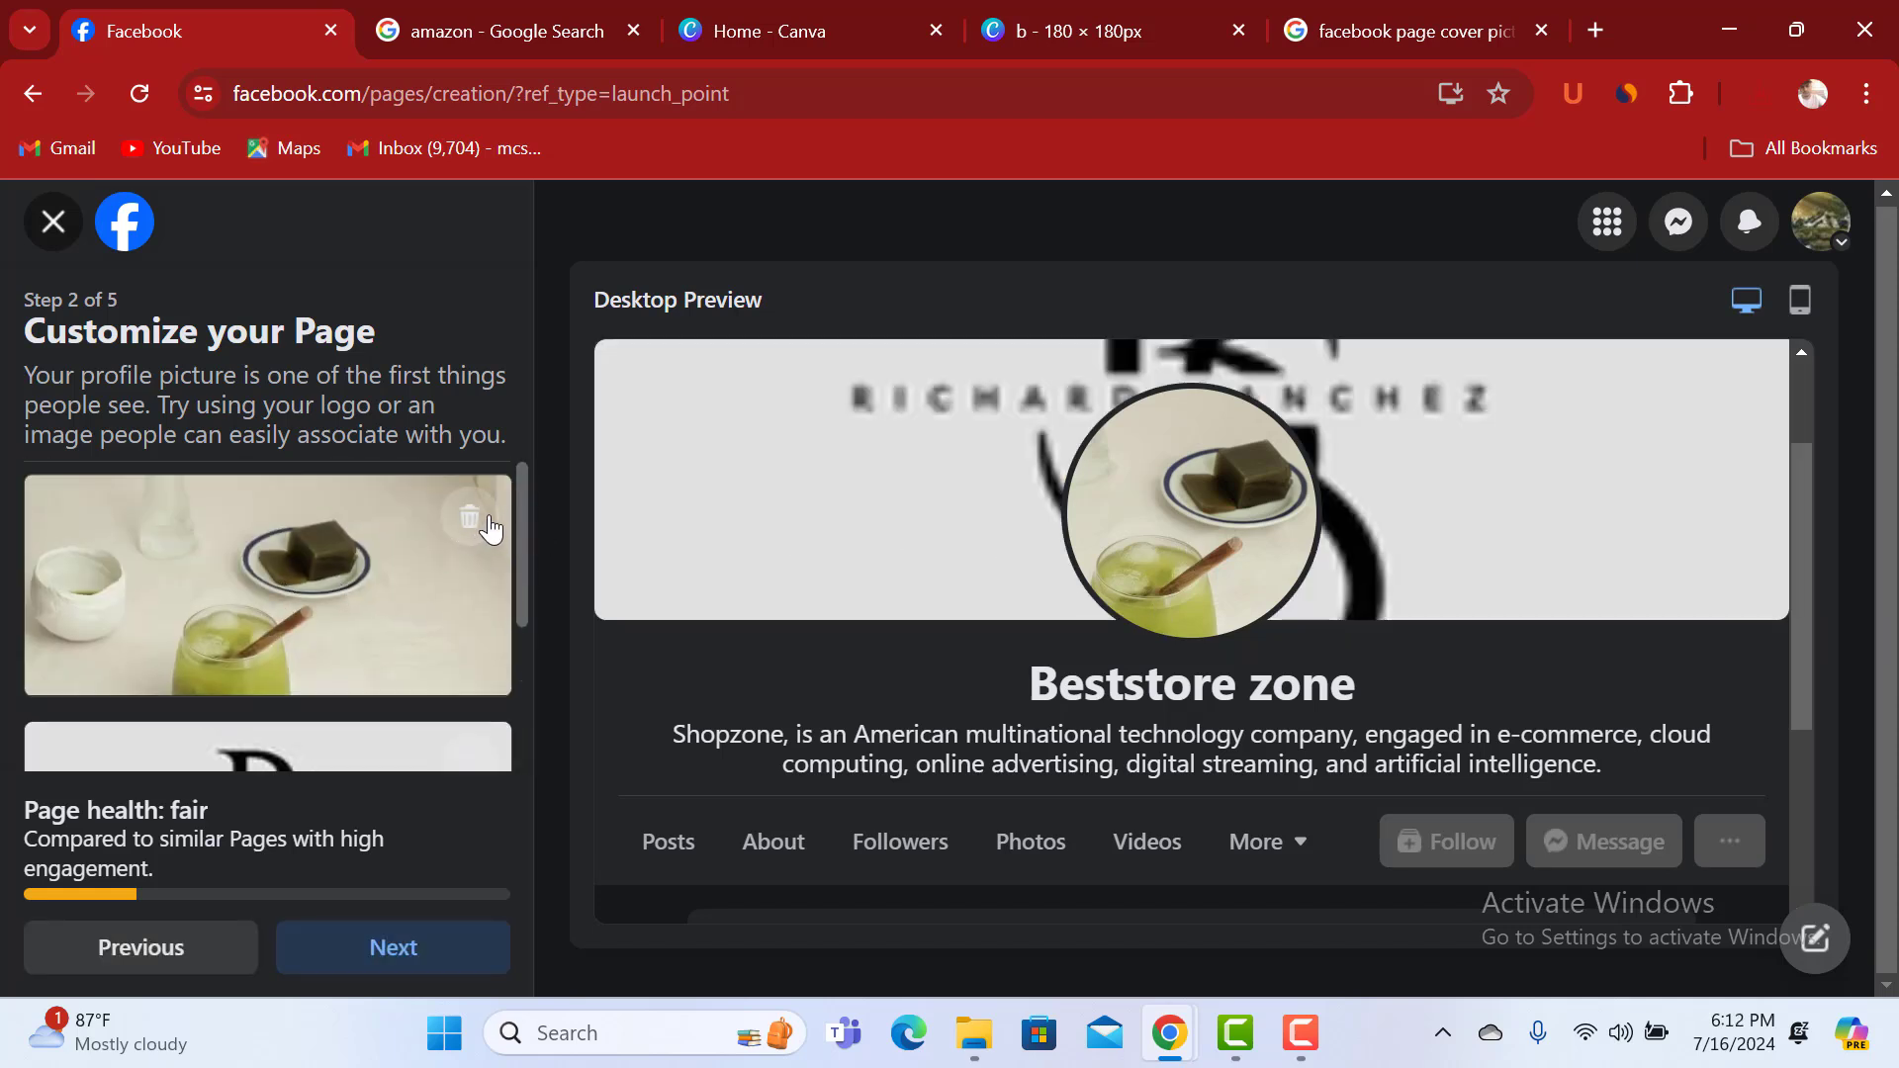
left_click(471, 517)
left_click(271, 560)
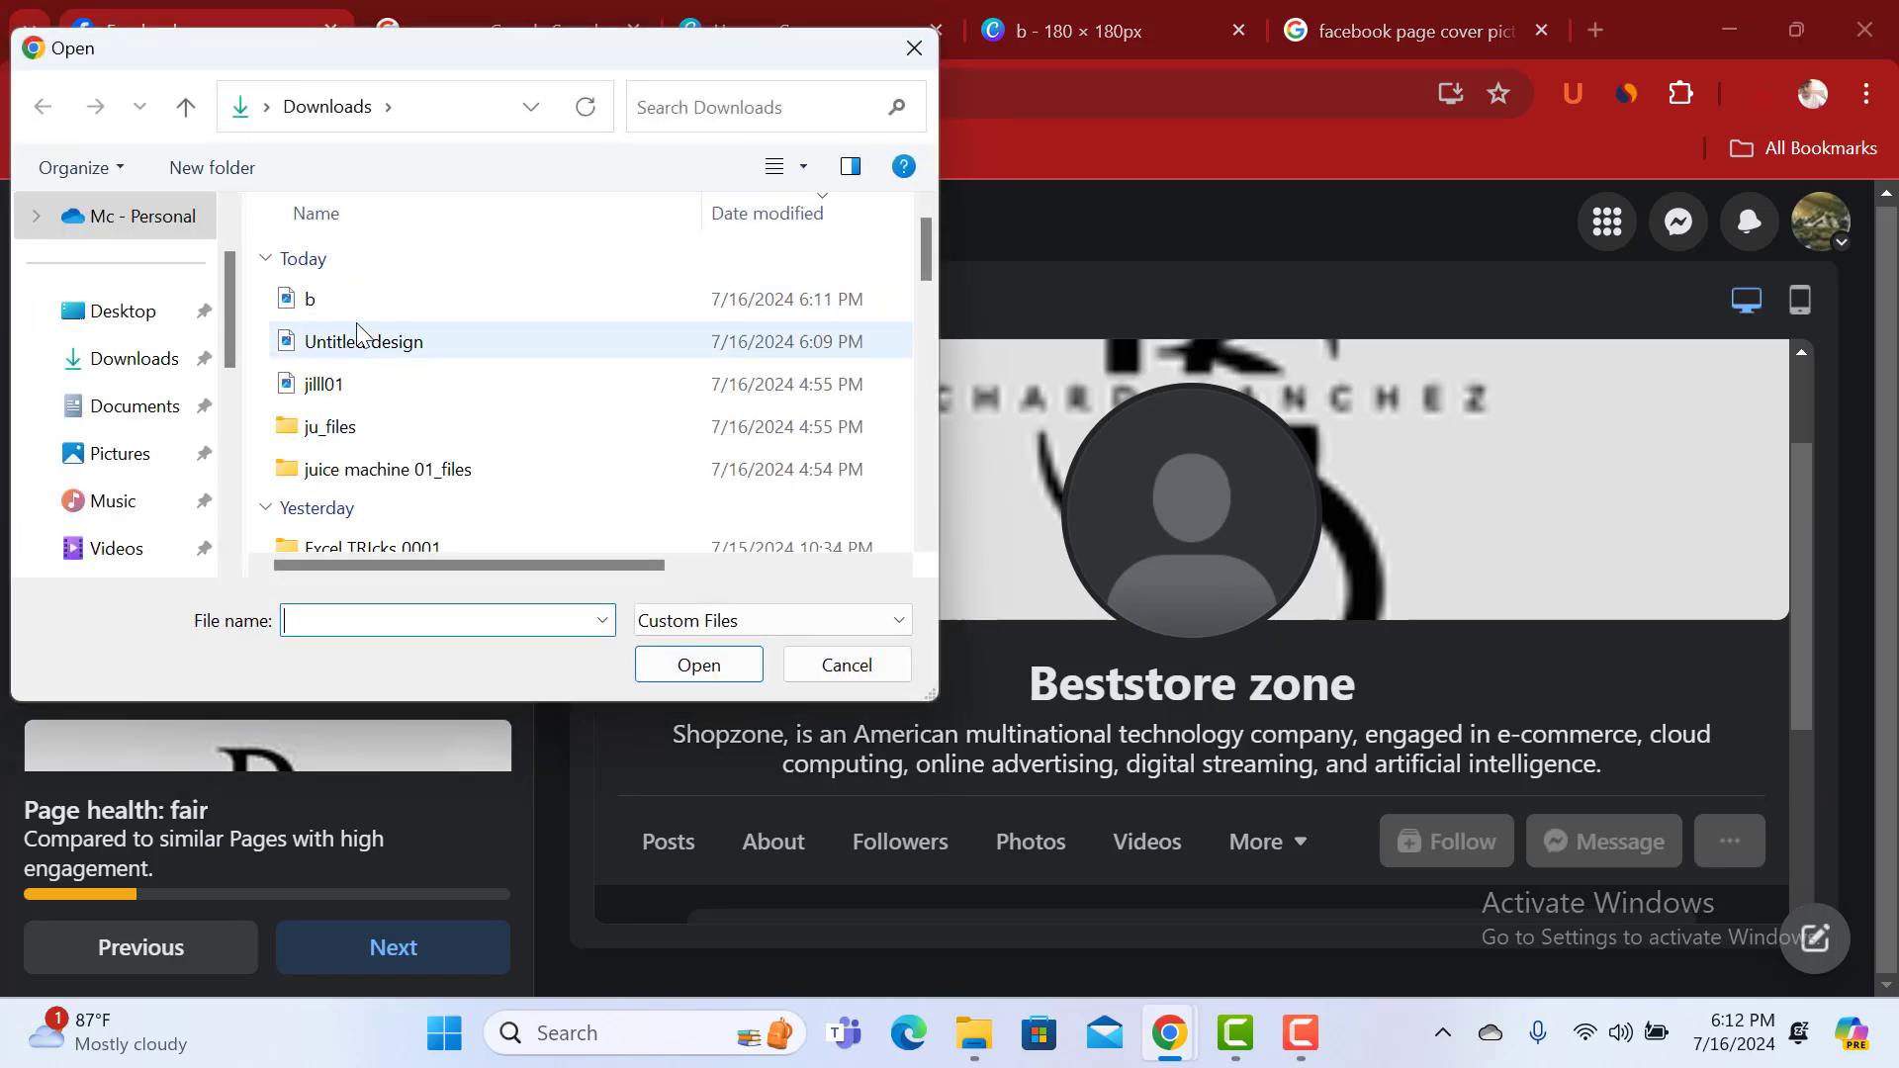
left_click(358, 302)
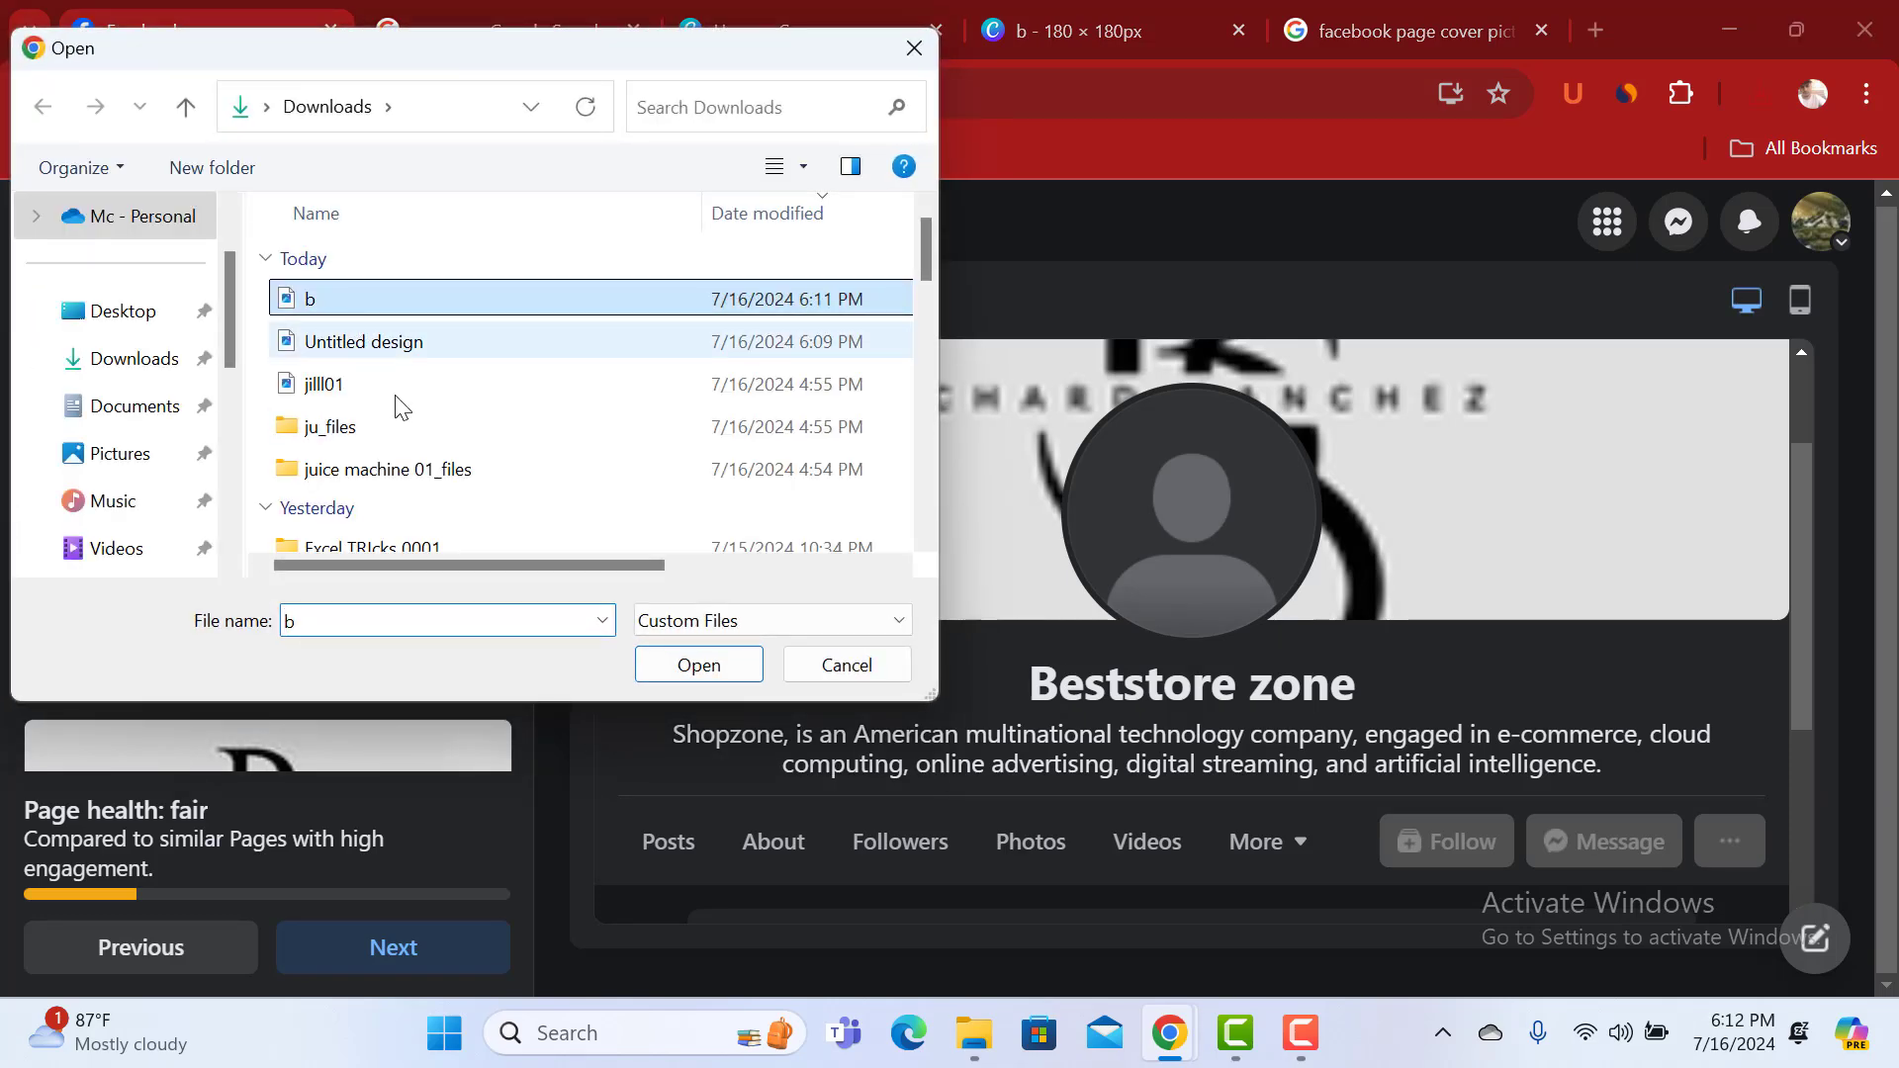
left_click(688, 666)
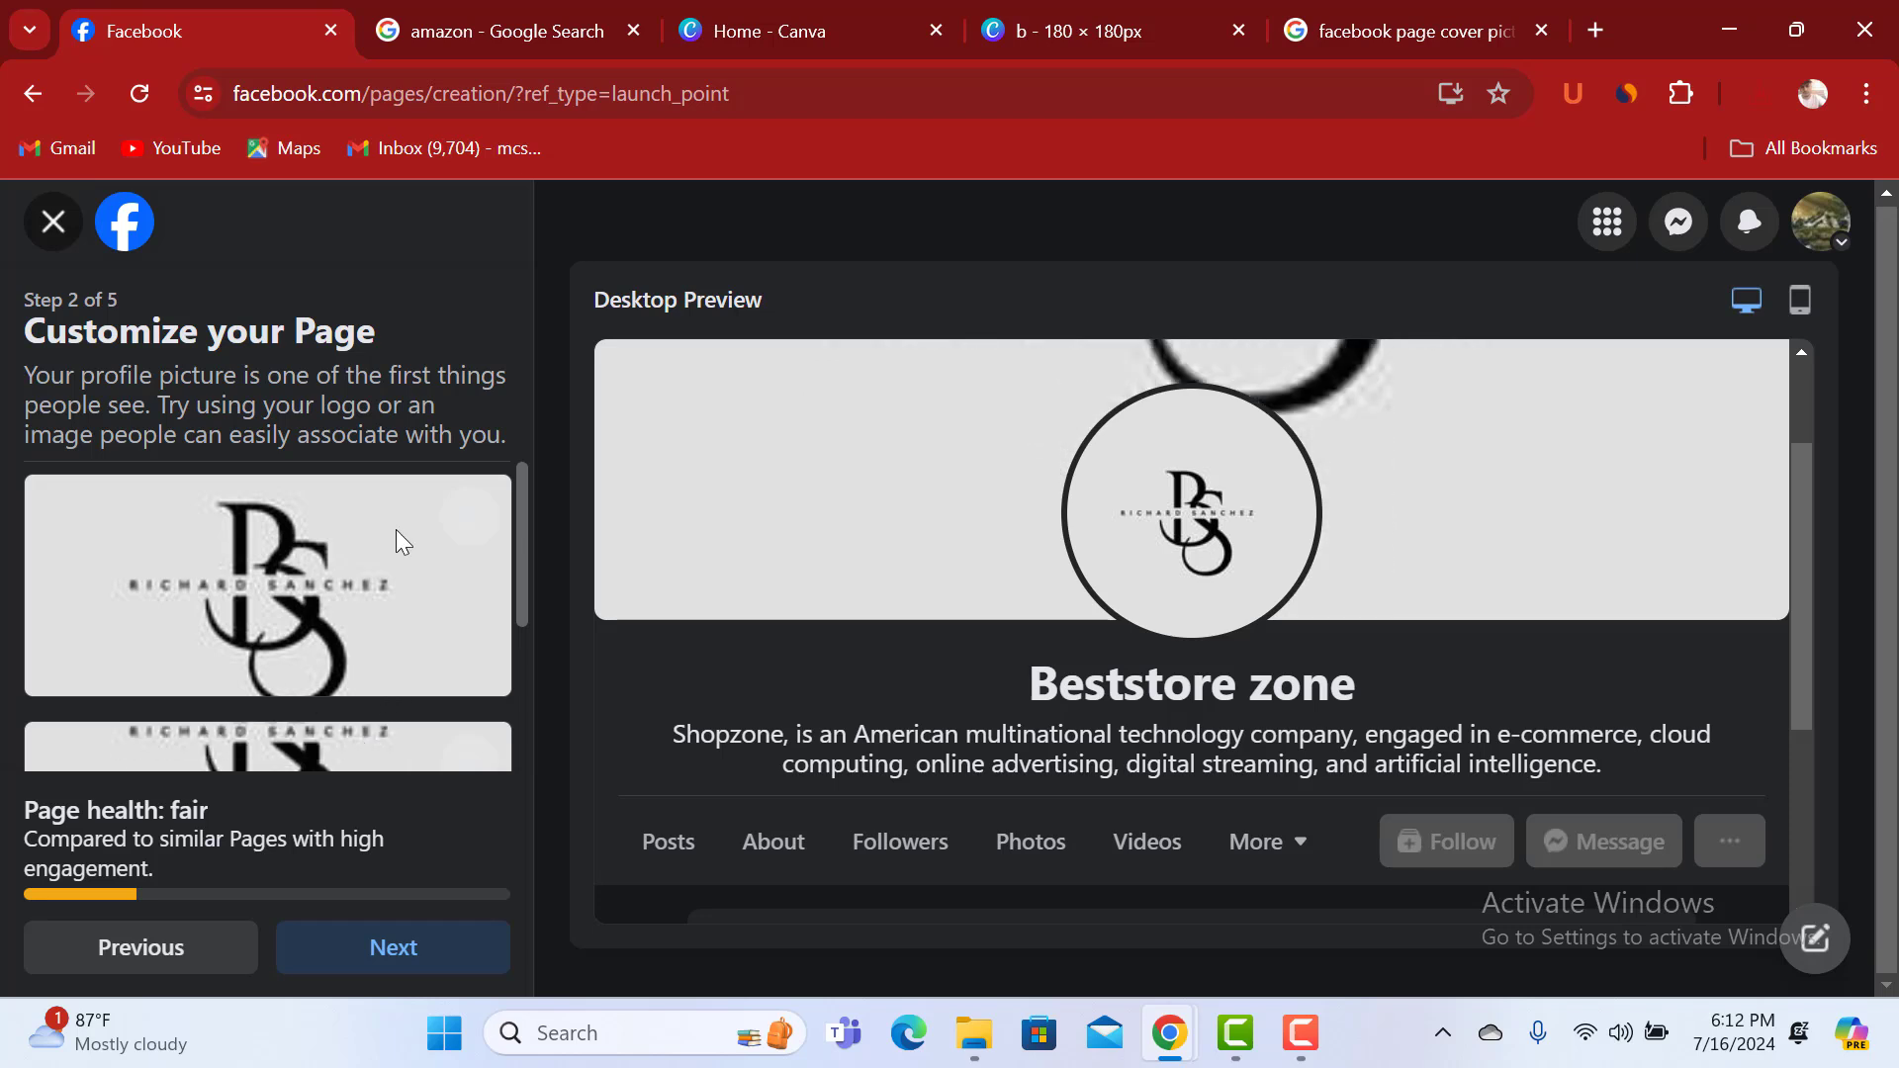
Continue past the Page customization step and skip connecting WhatsApp
scroll(395, 524, "down", 3)
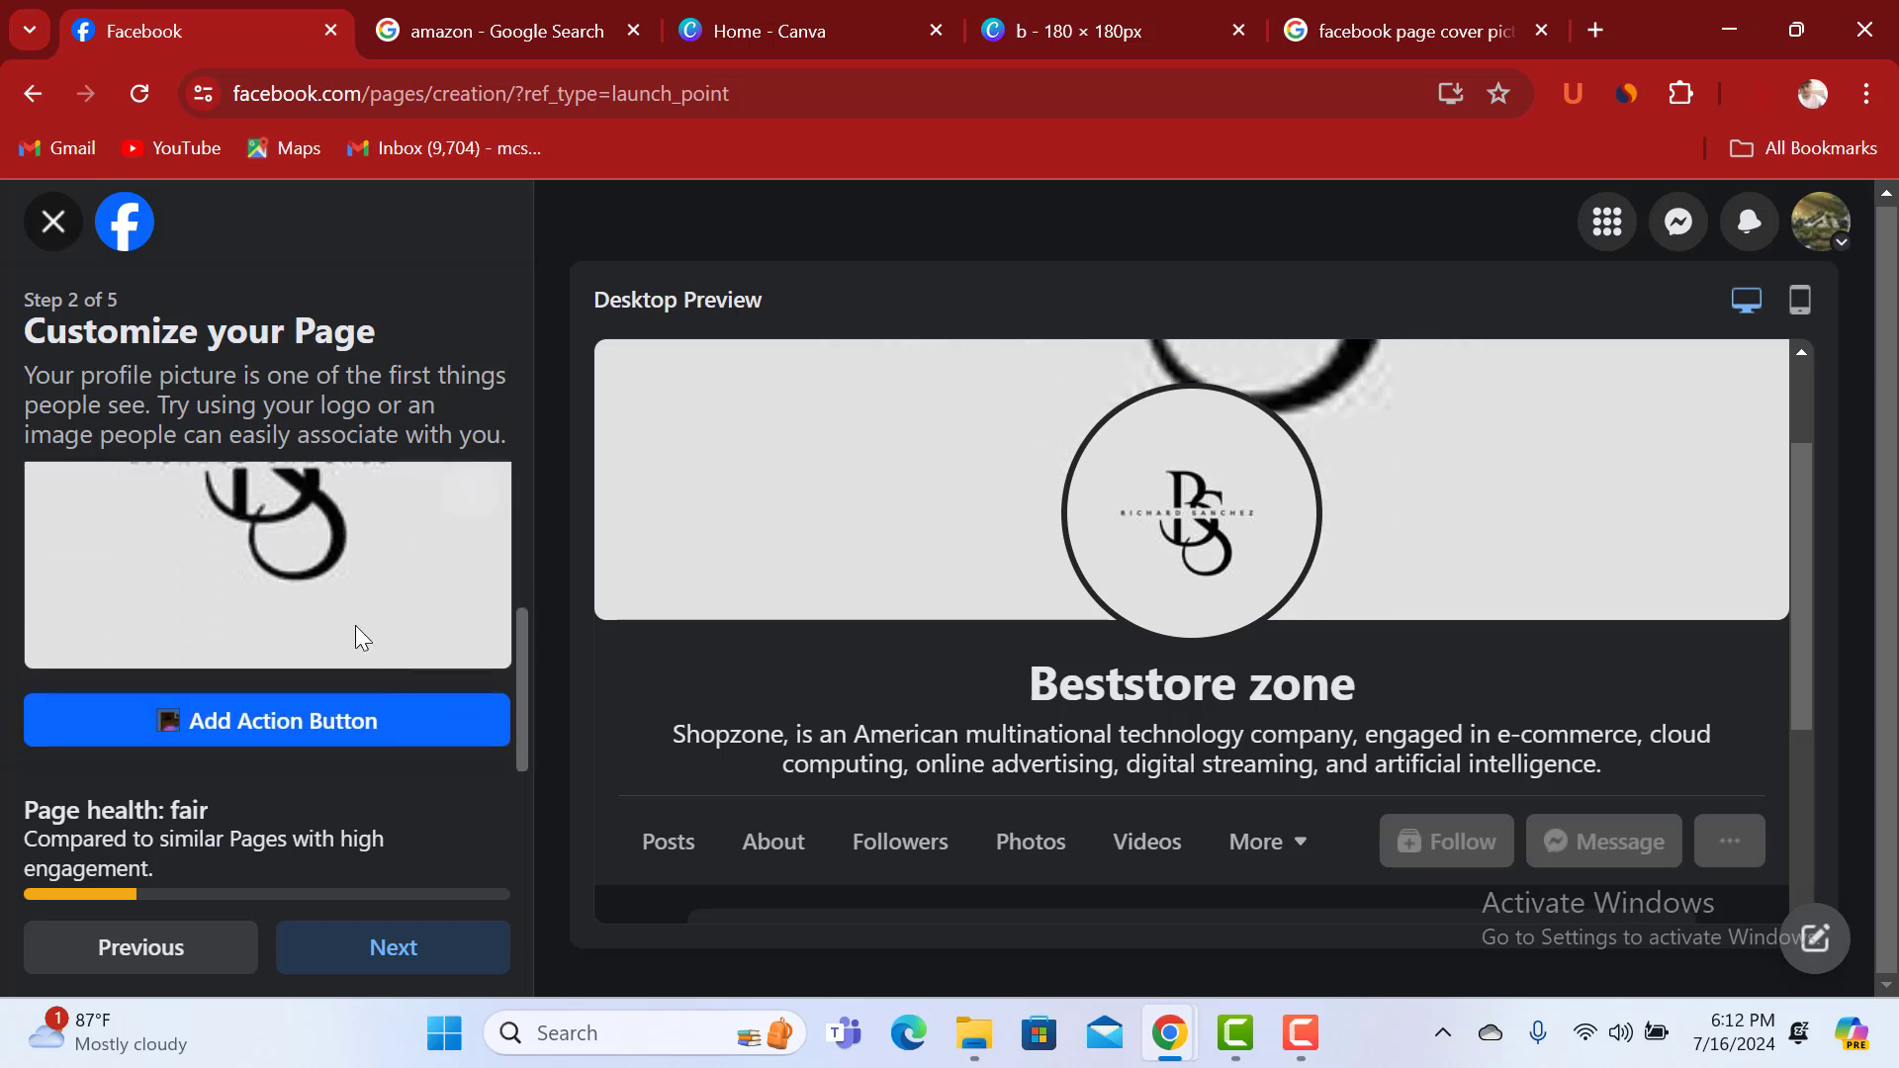
right_click(288, 573)
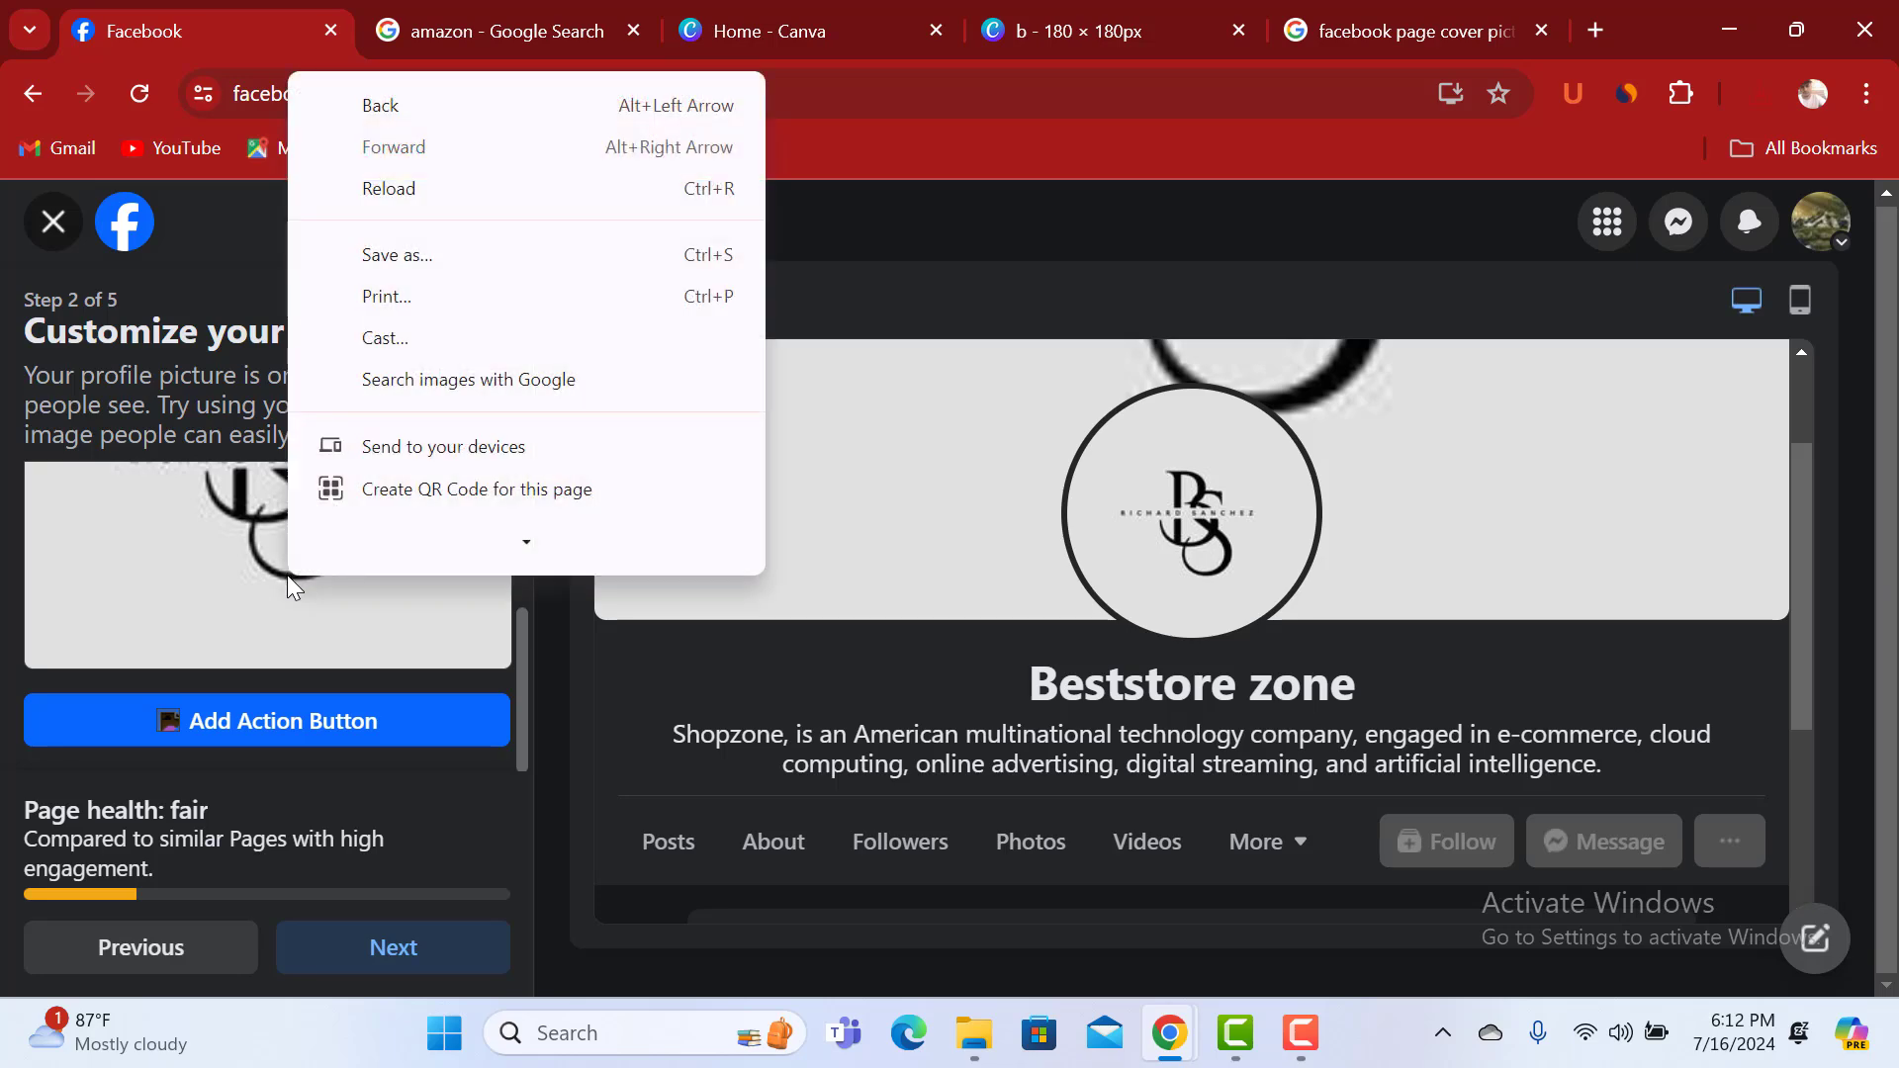
left_click(247, 507)
scroll(317, 692, "up", 2)
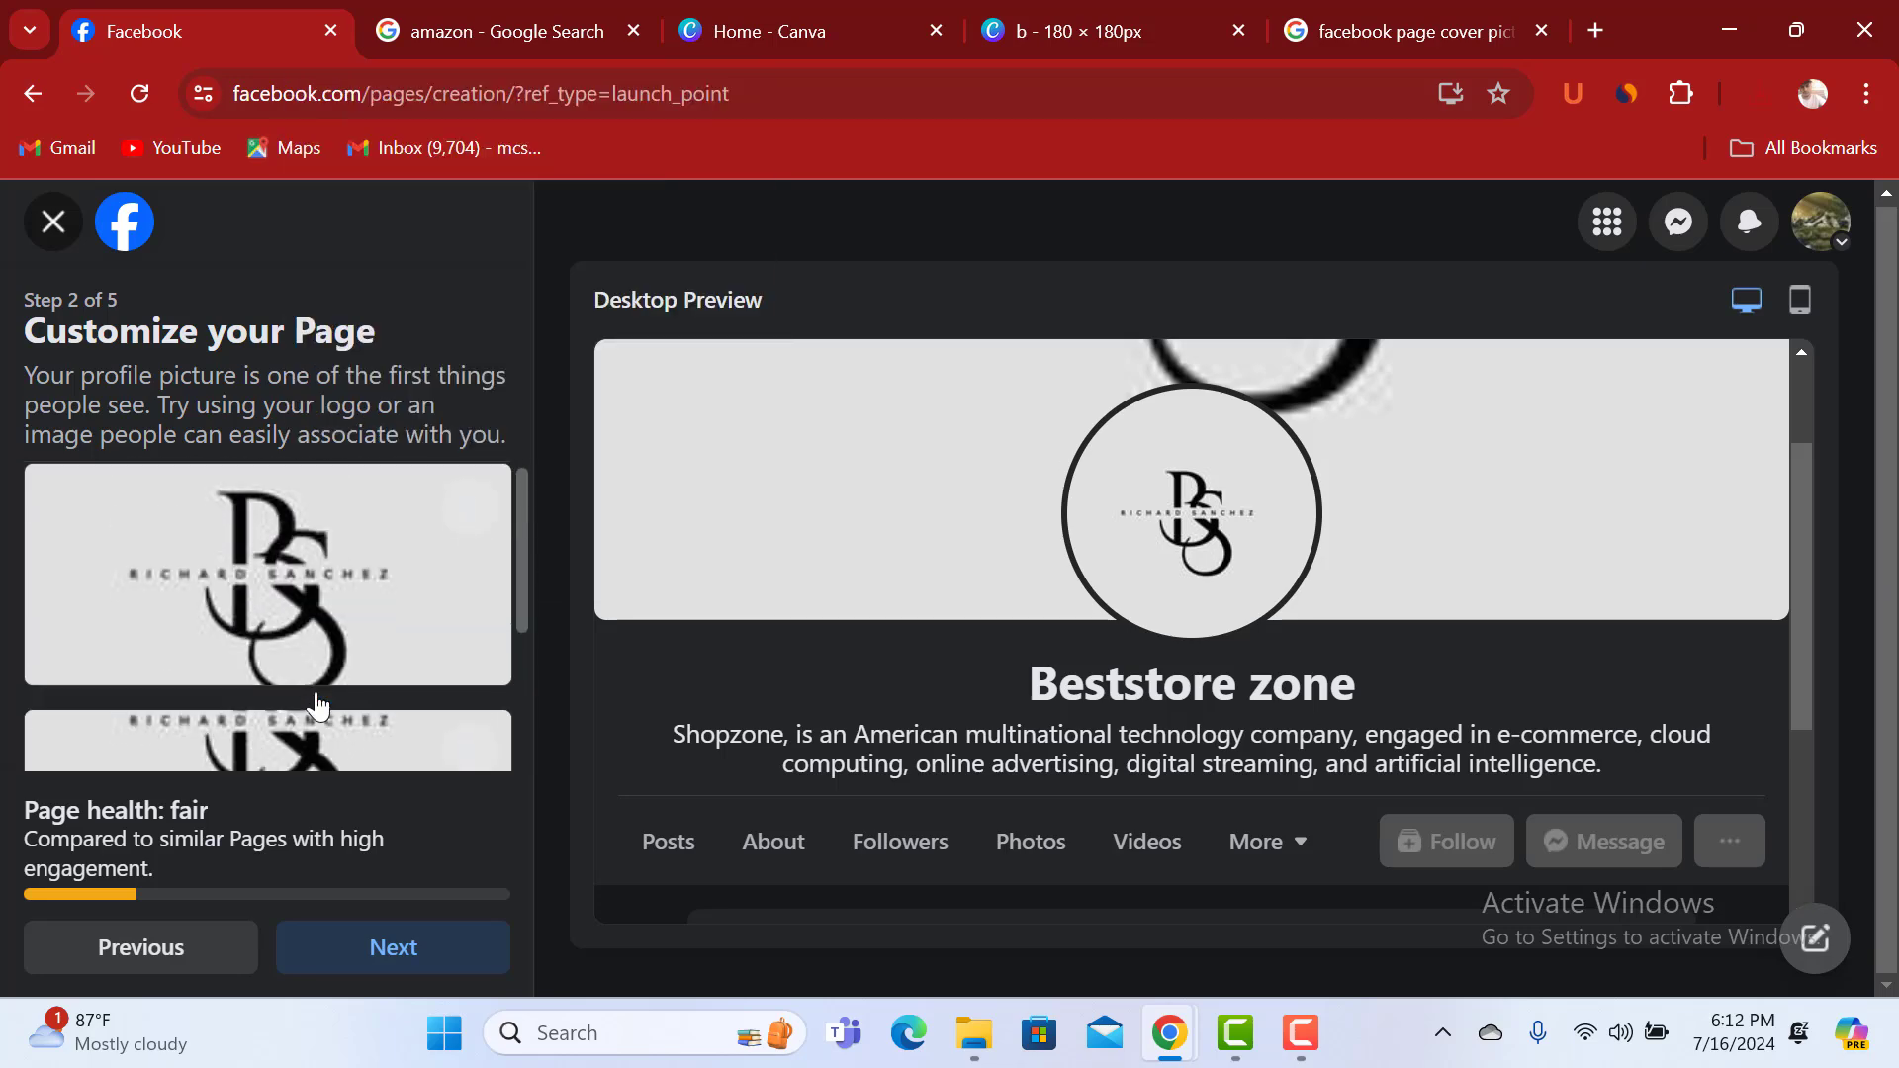
scroll(316, 691, "down", 1)
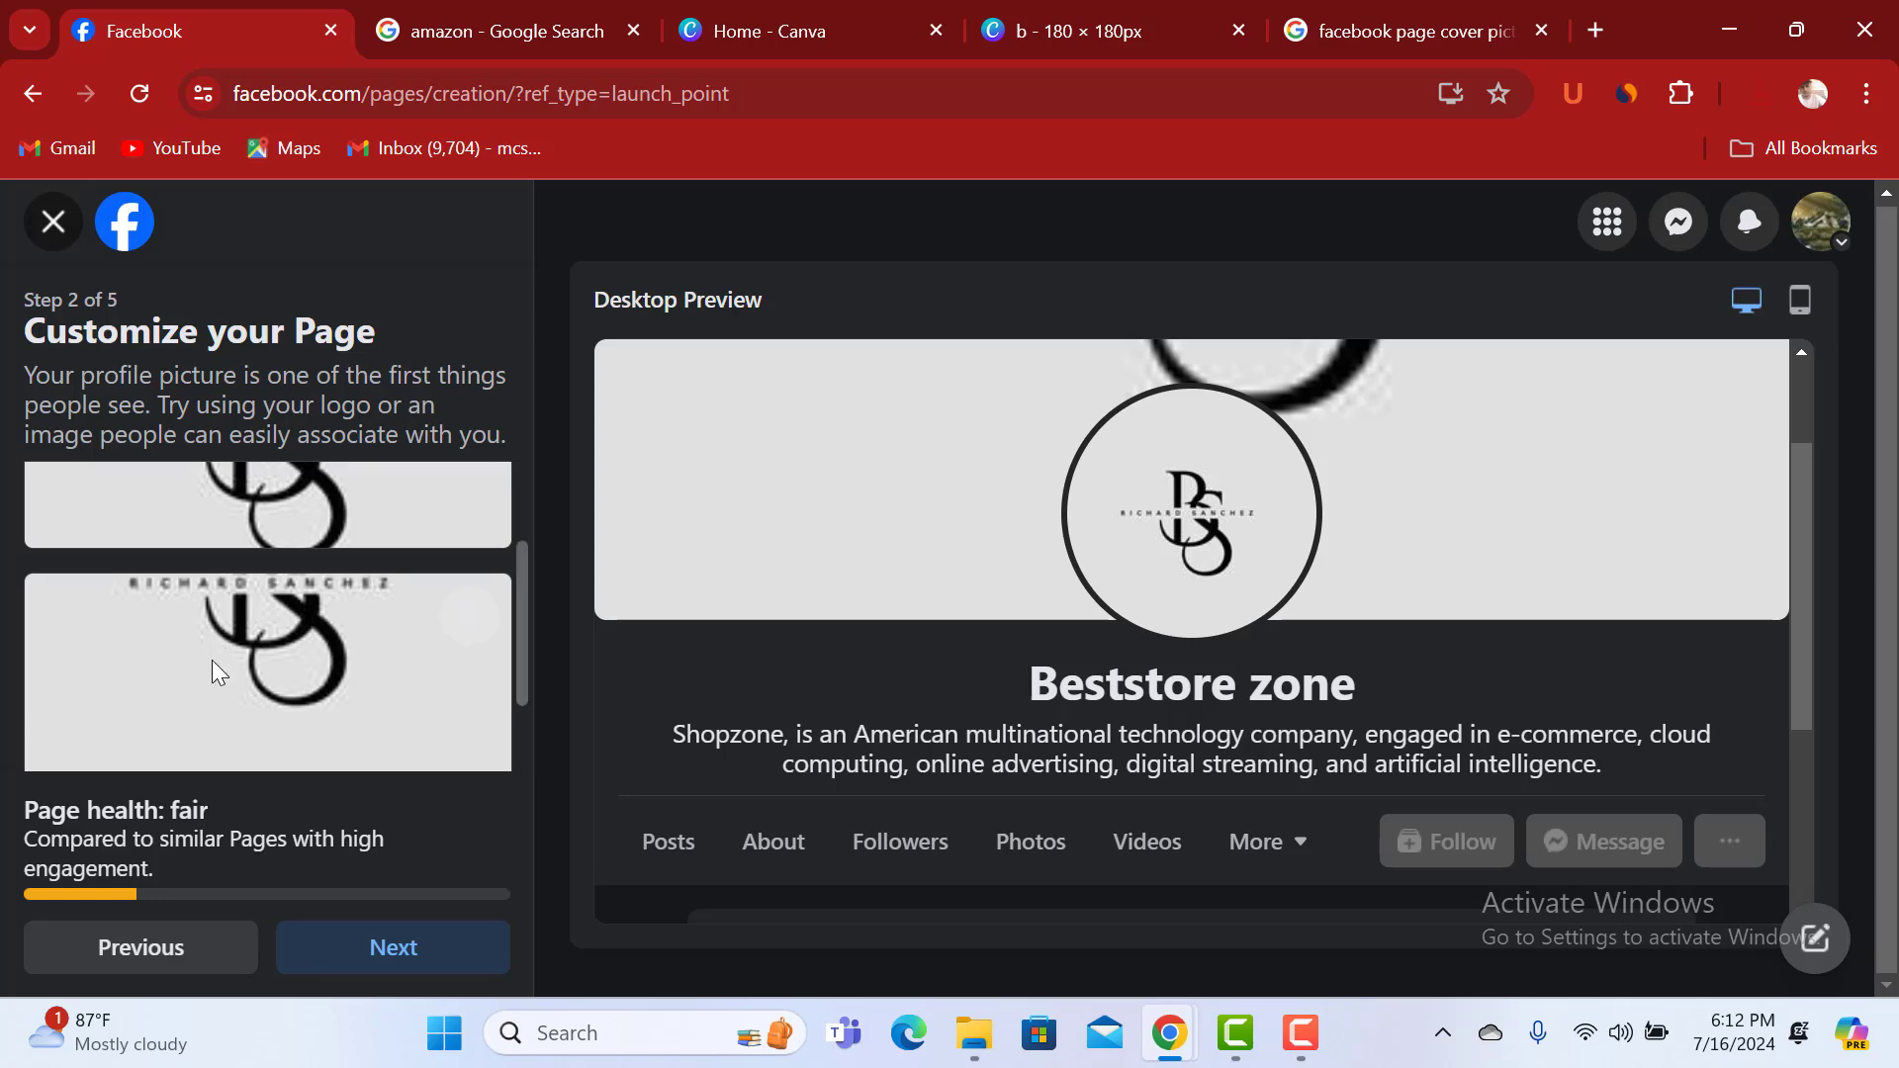
right_click(282, 669)
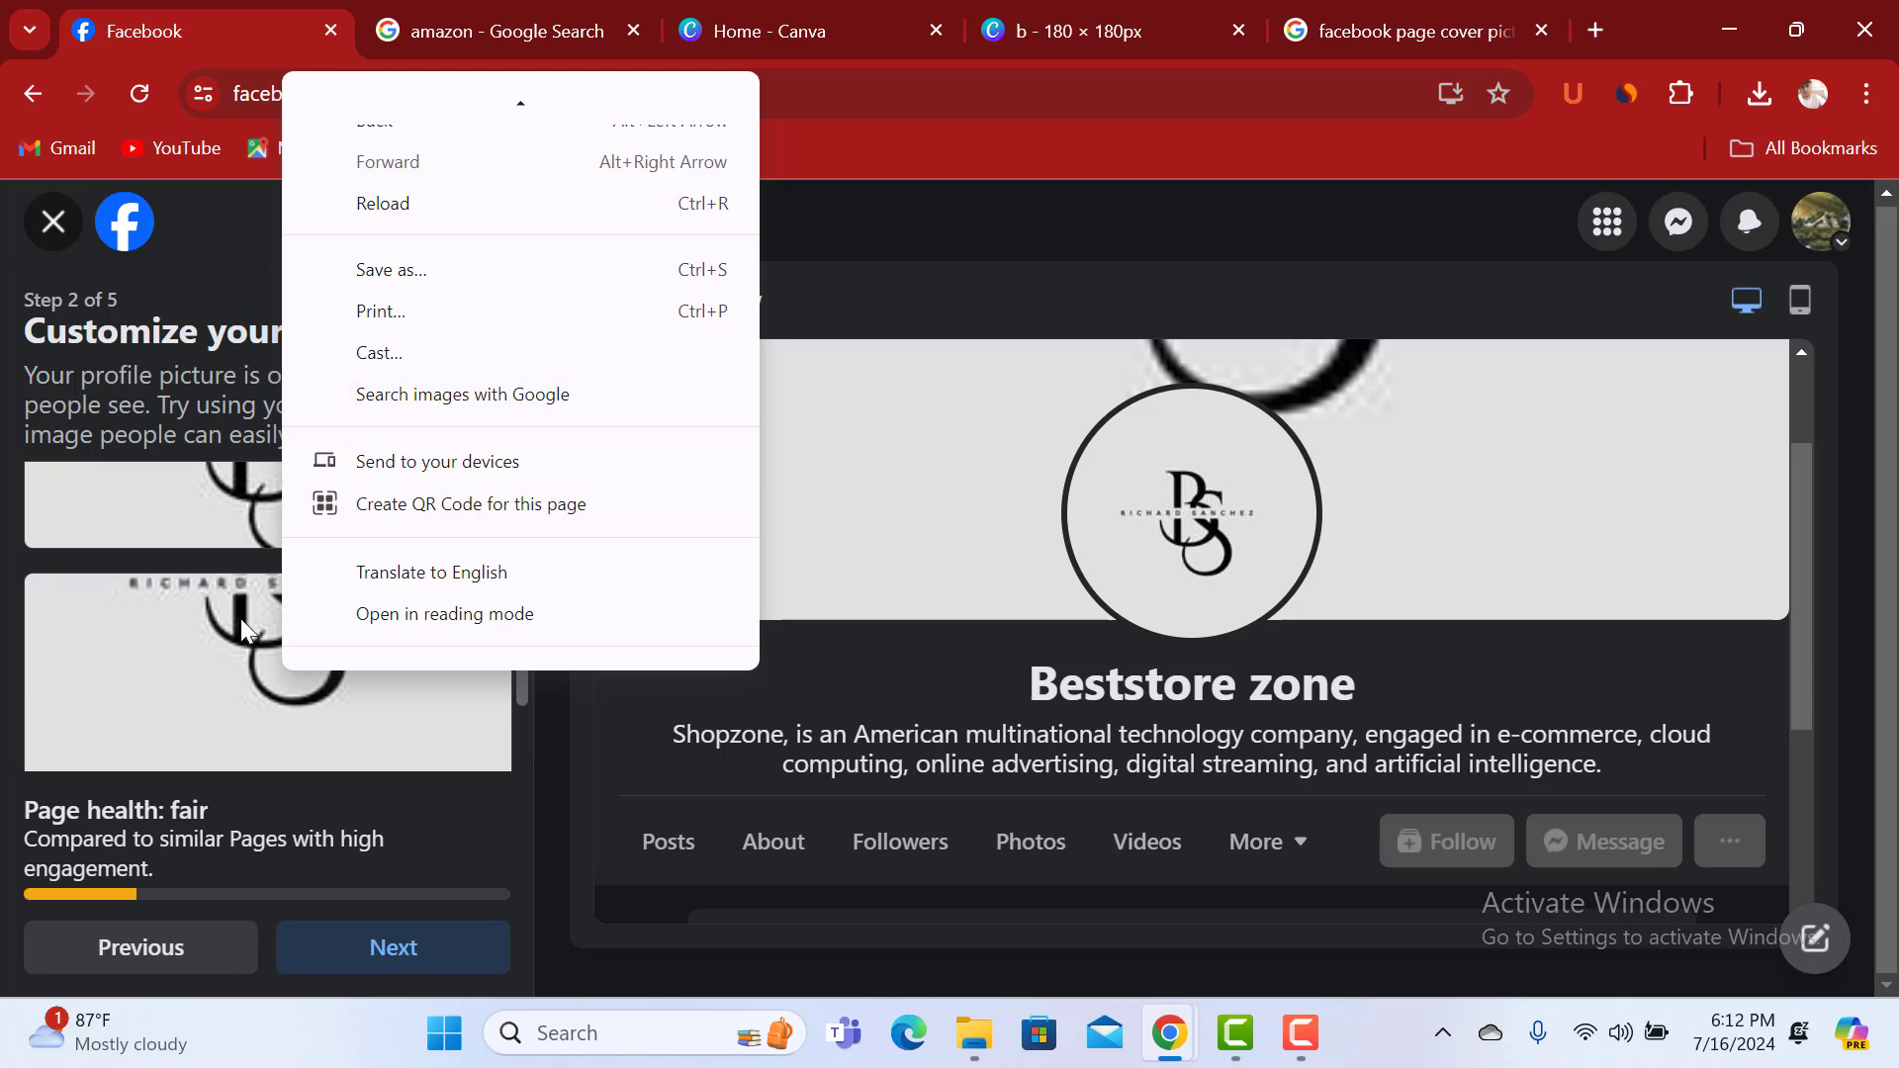
left_click(242, 657)
scroll(241, 657, "up", 1)
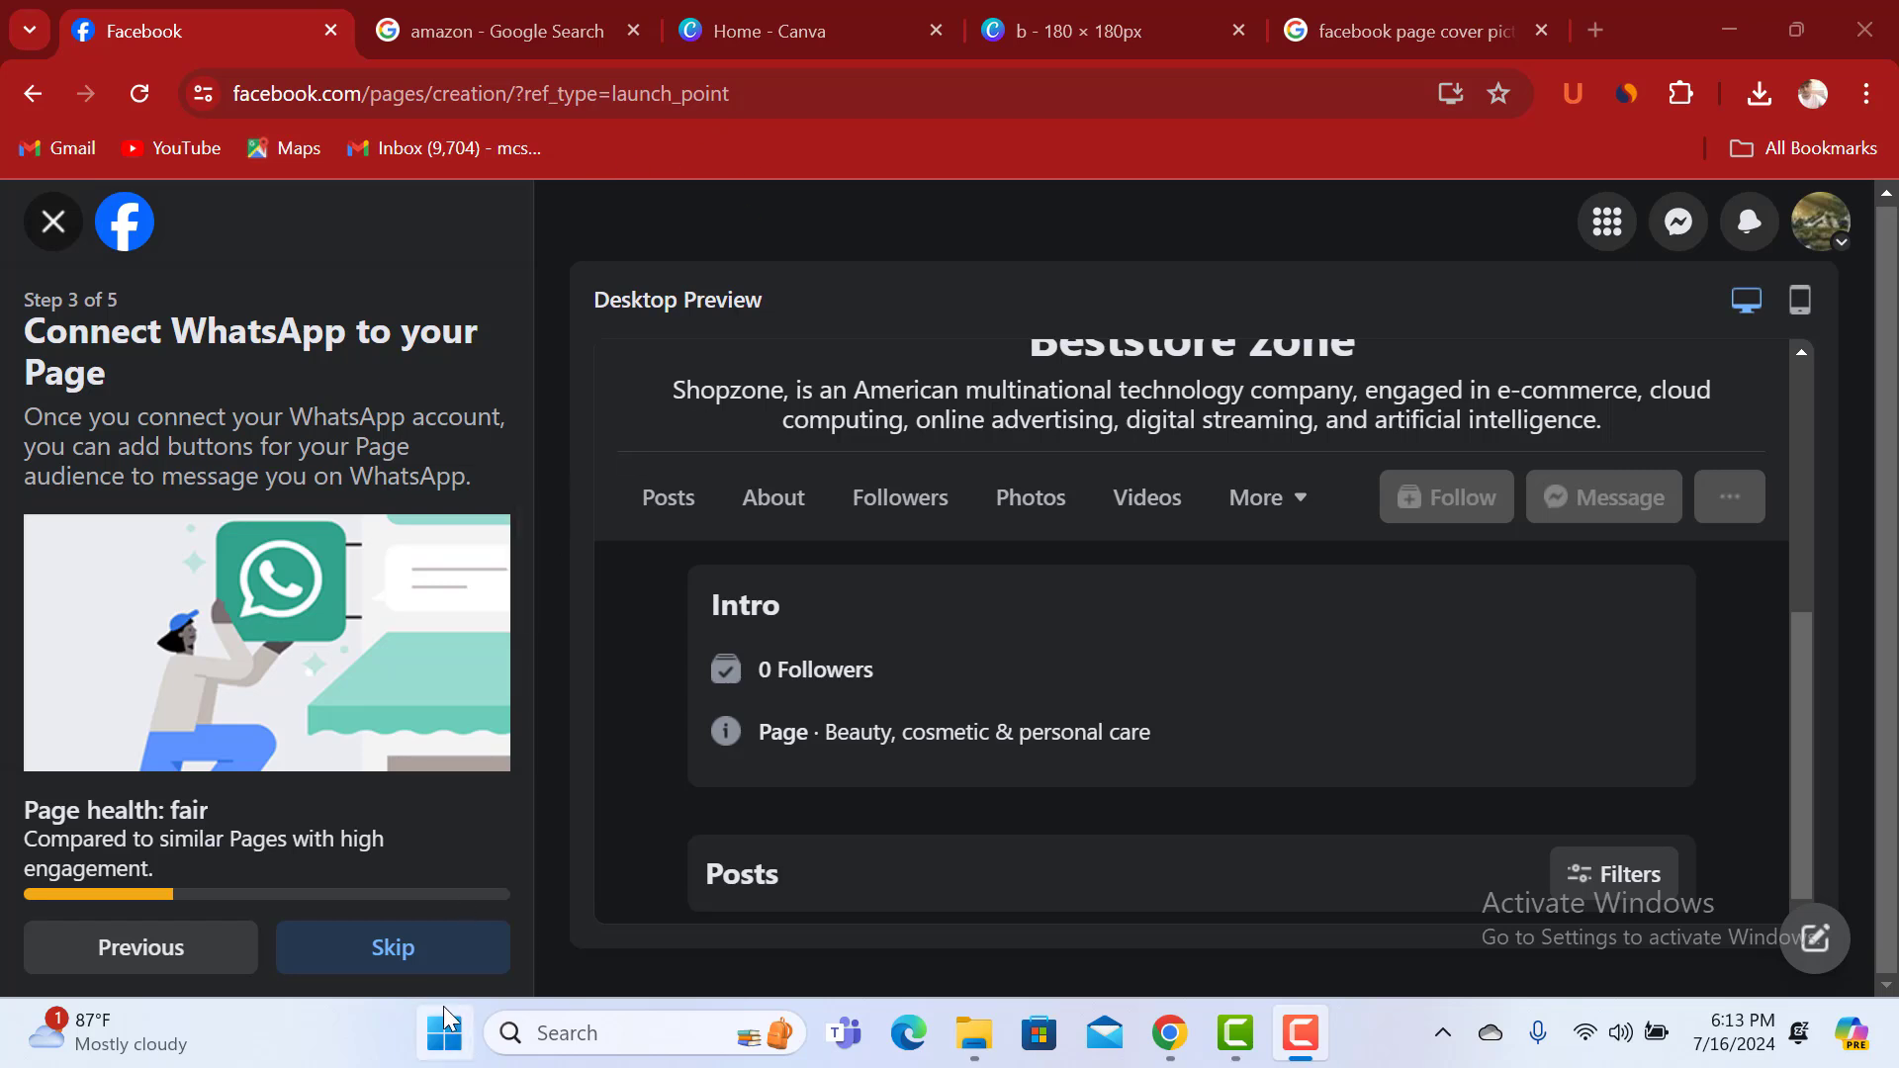
left_click(437, 955)
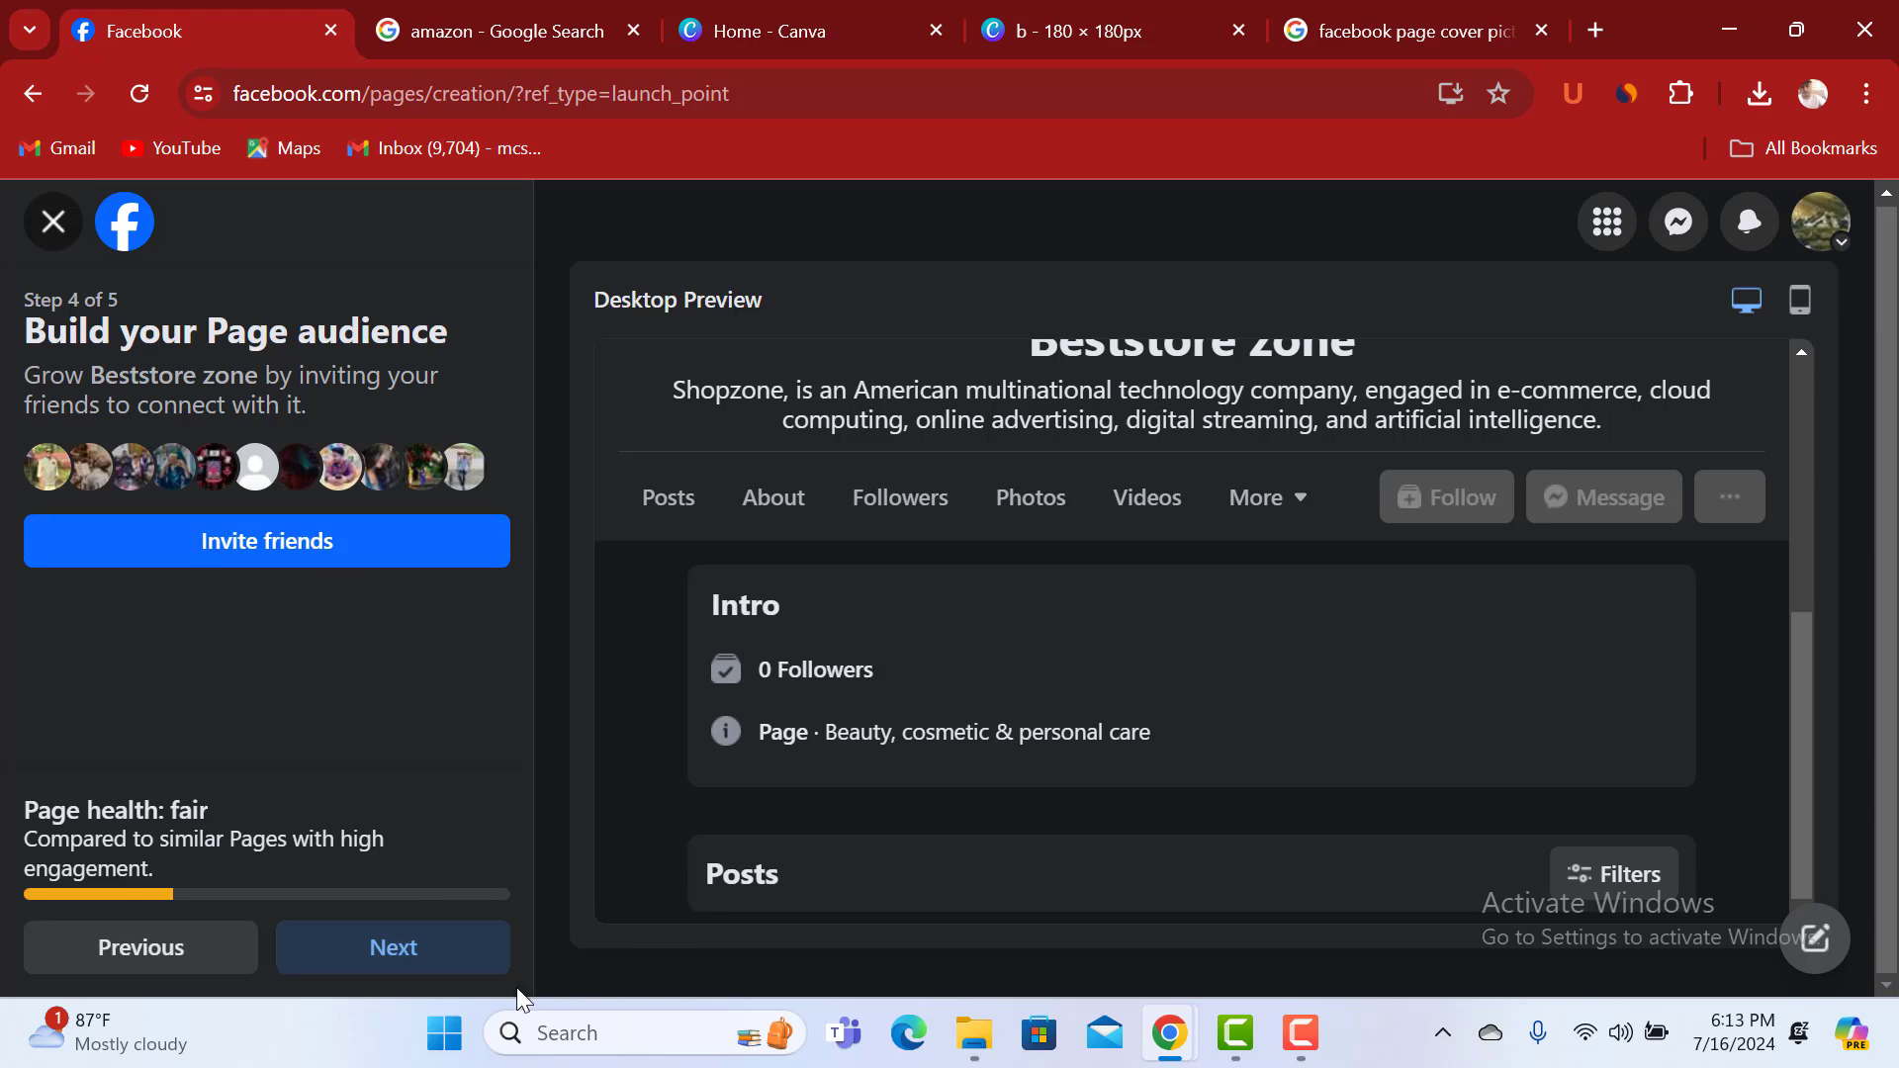
Invite ten friends from the friends list to the Page and send the invites
left_click(368, 541)
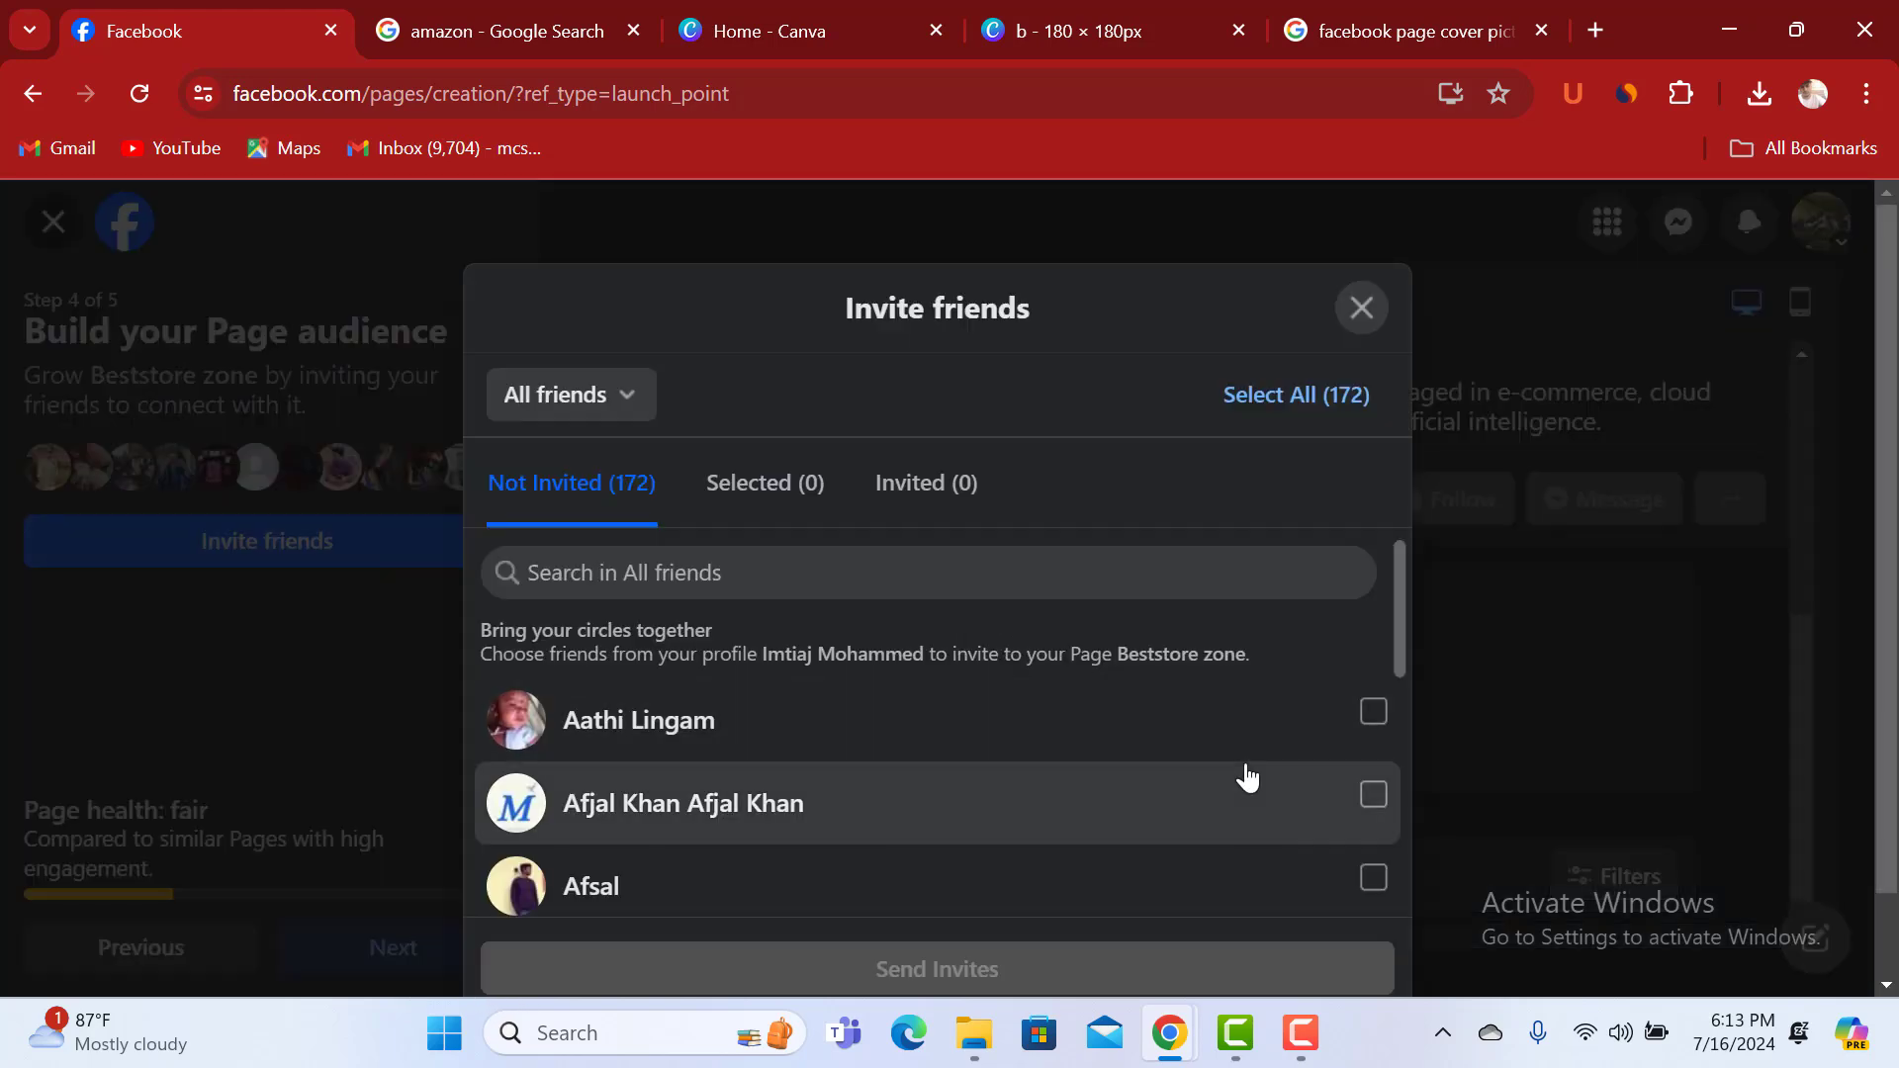
left_click(1371, 715)
left_click(1369, 796)
left_click(1365, 871)
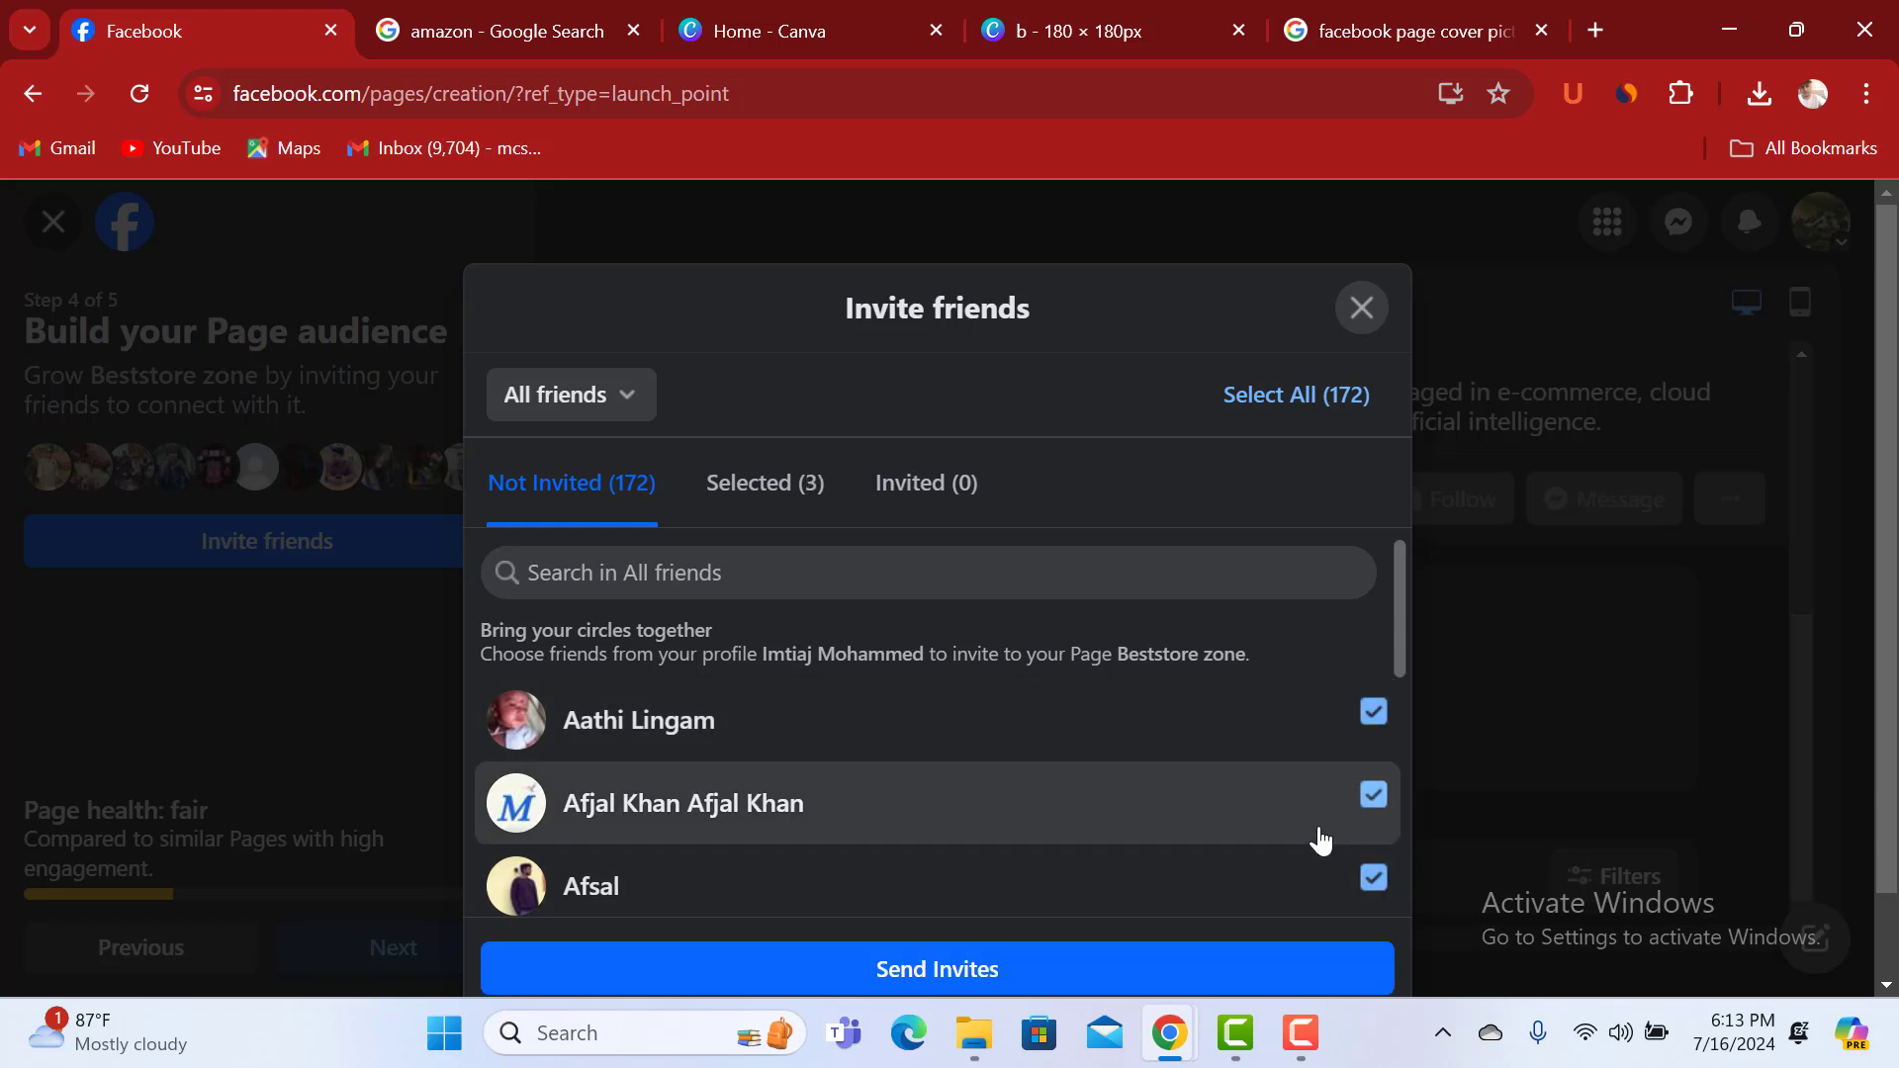
scroll(1306, 831, "down", 4)
left_click(1267, 791)
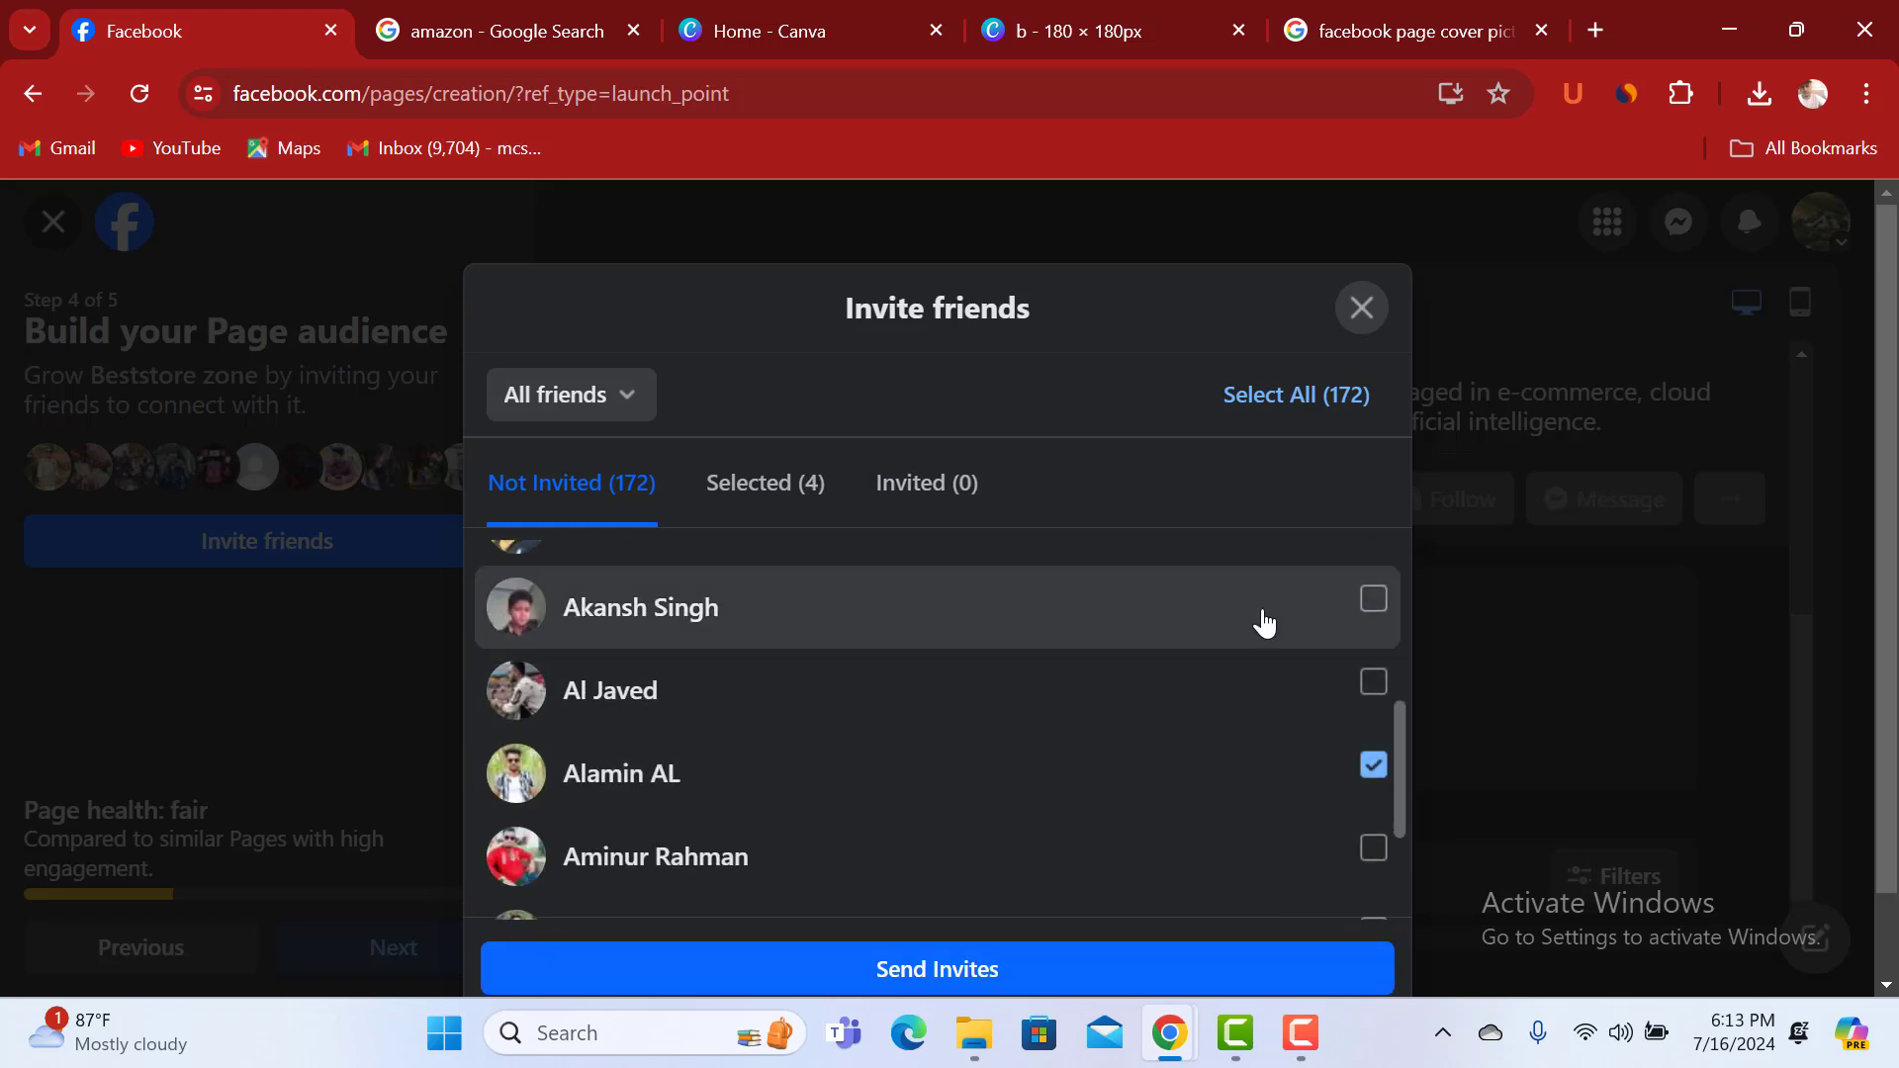
left_click(1259, 623)
left_click(1289, 699)
left_click(1217, 846)
scroll(1195, 833, "down", 2)
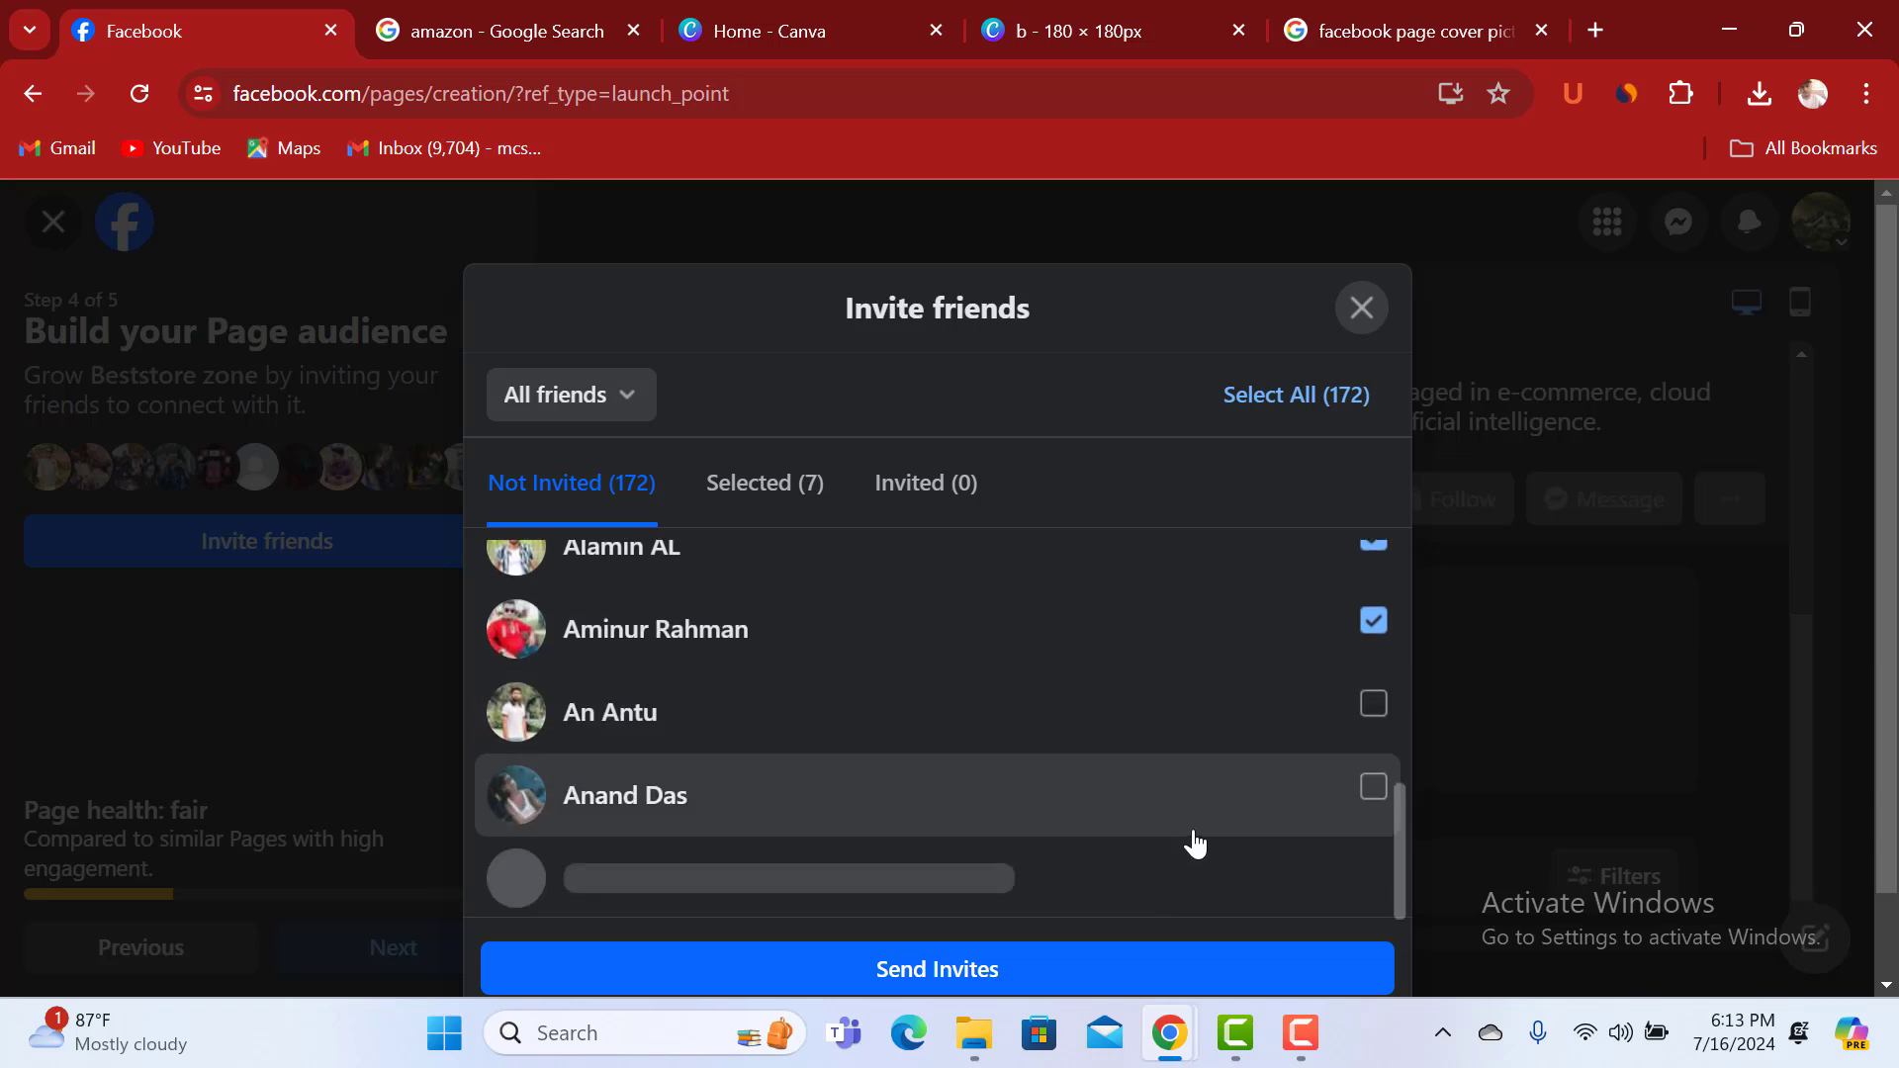
left_click(1191, 826)
left_click(1191, 729)
left_click(1173, 891)
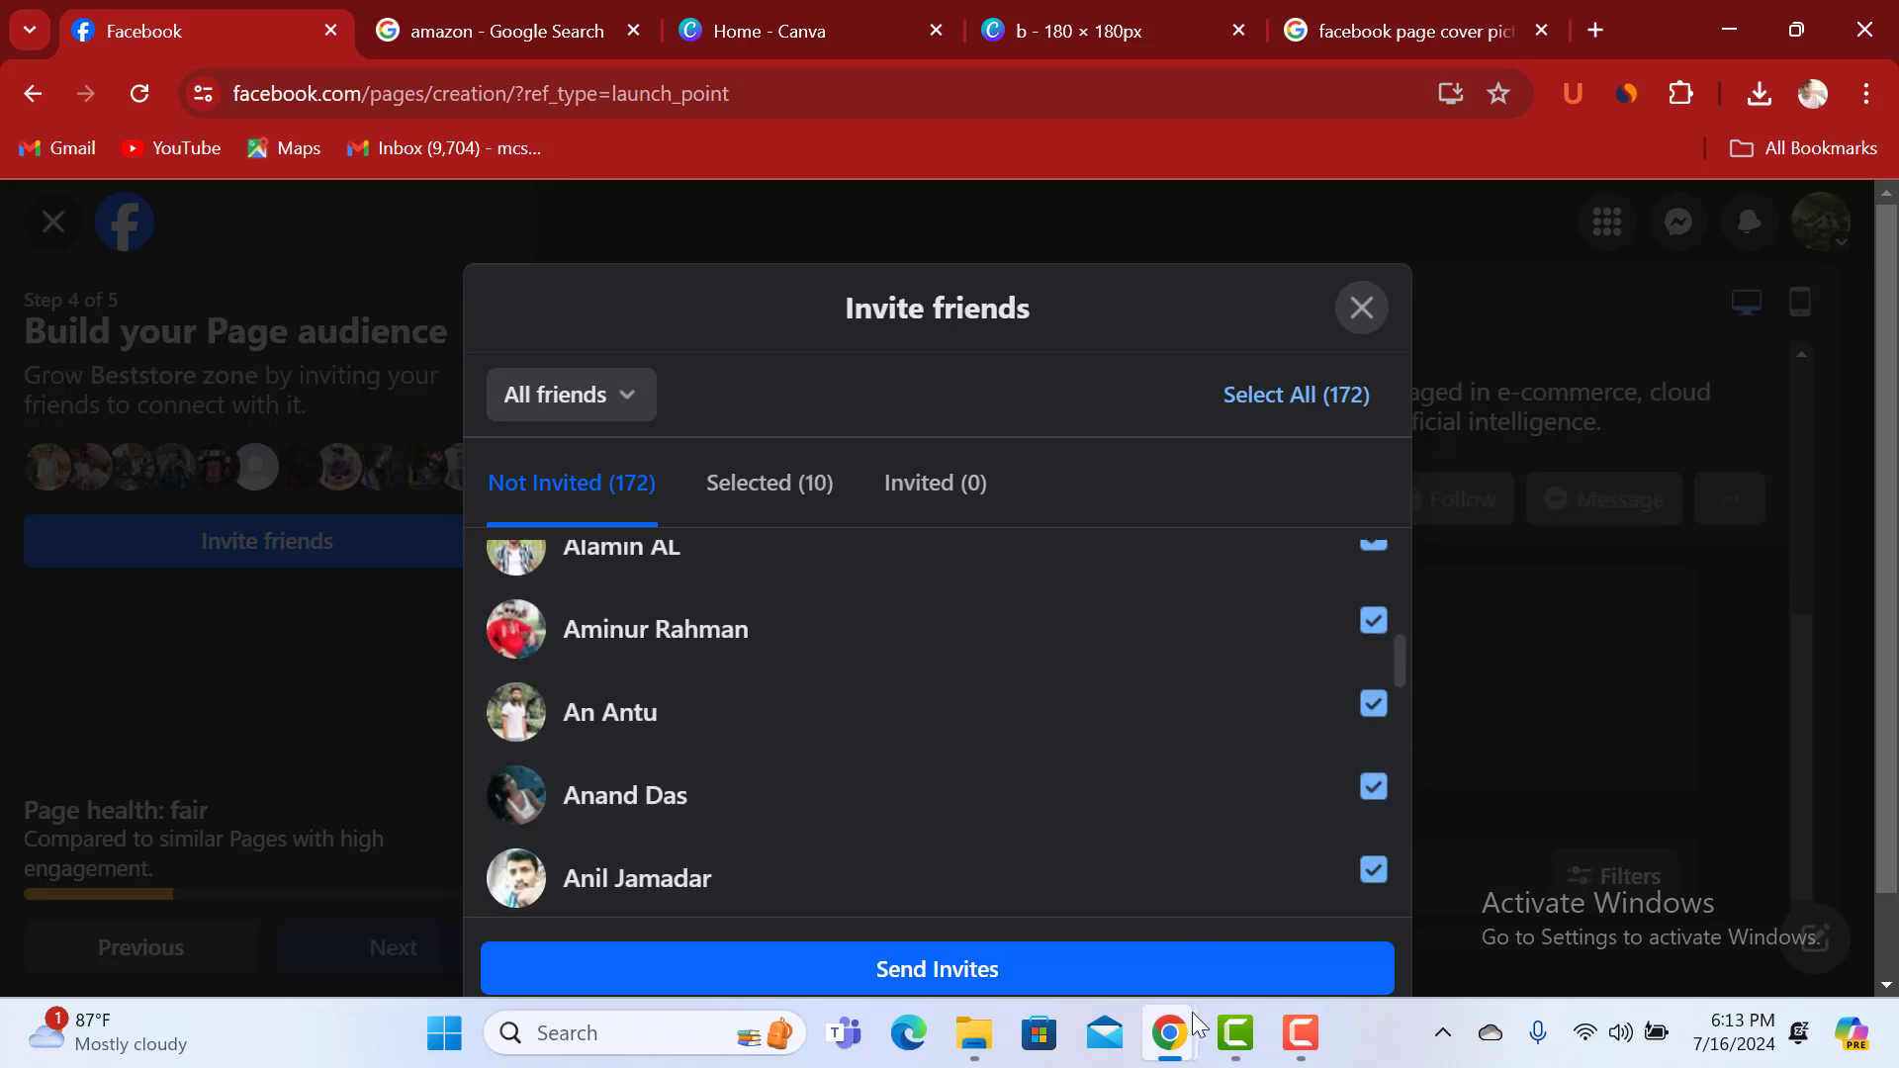
left_click(1187, 974)
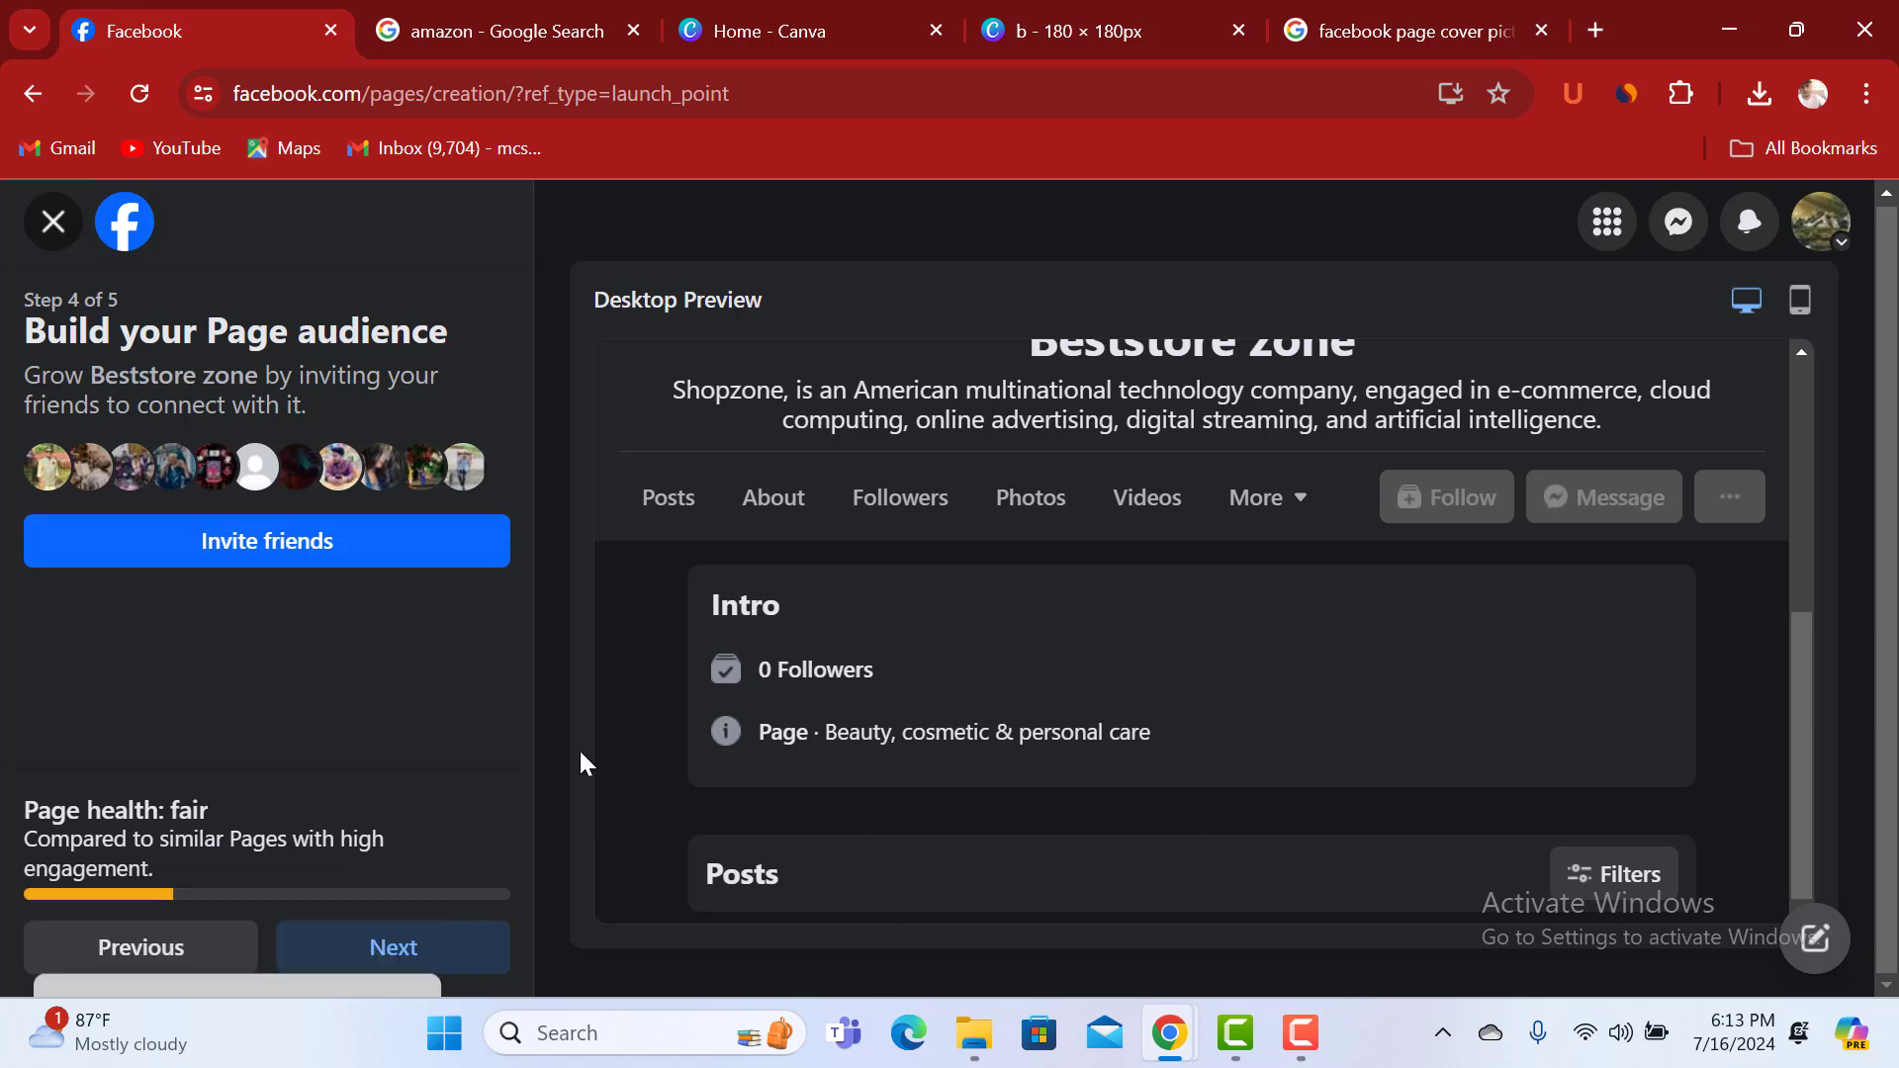
Finish the Page setup steps and dismiss the welcome tour on the new Page
left_click(378, 952)
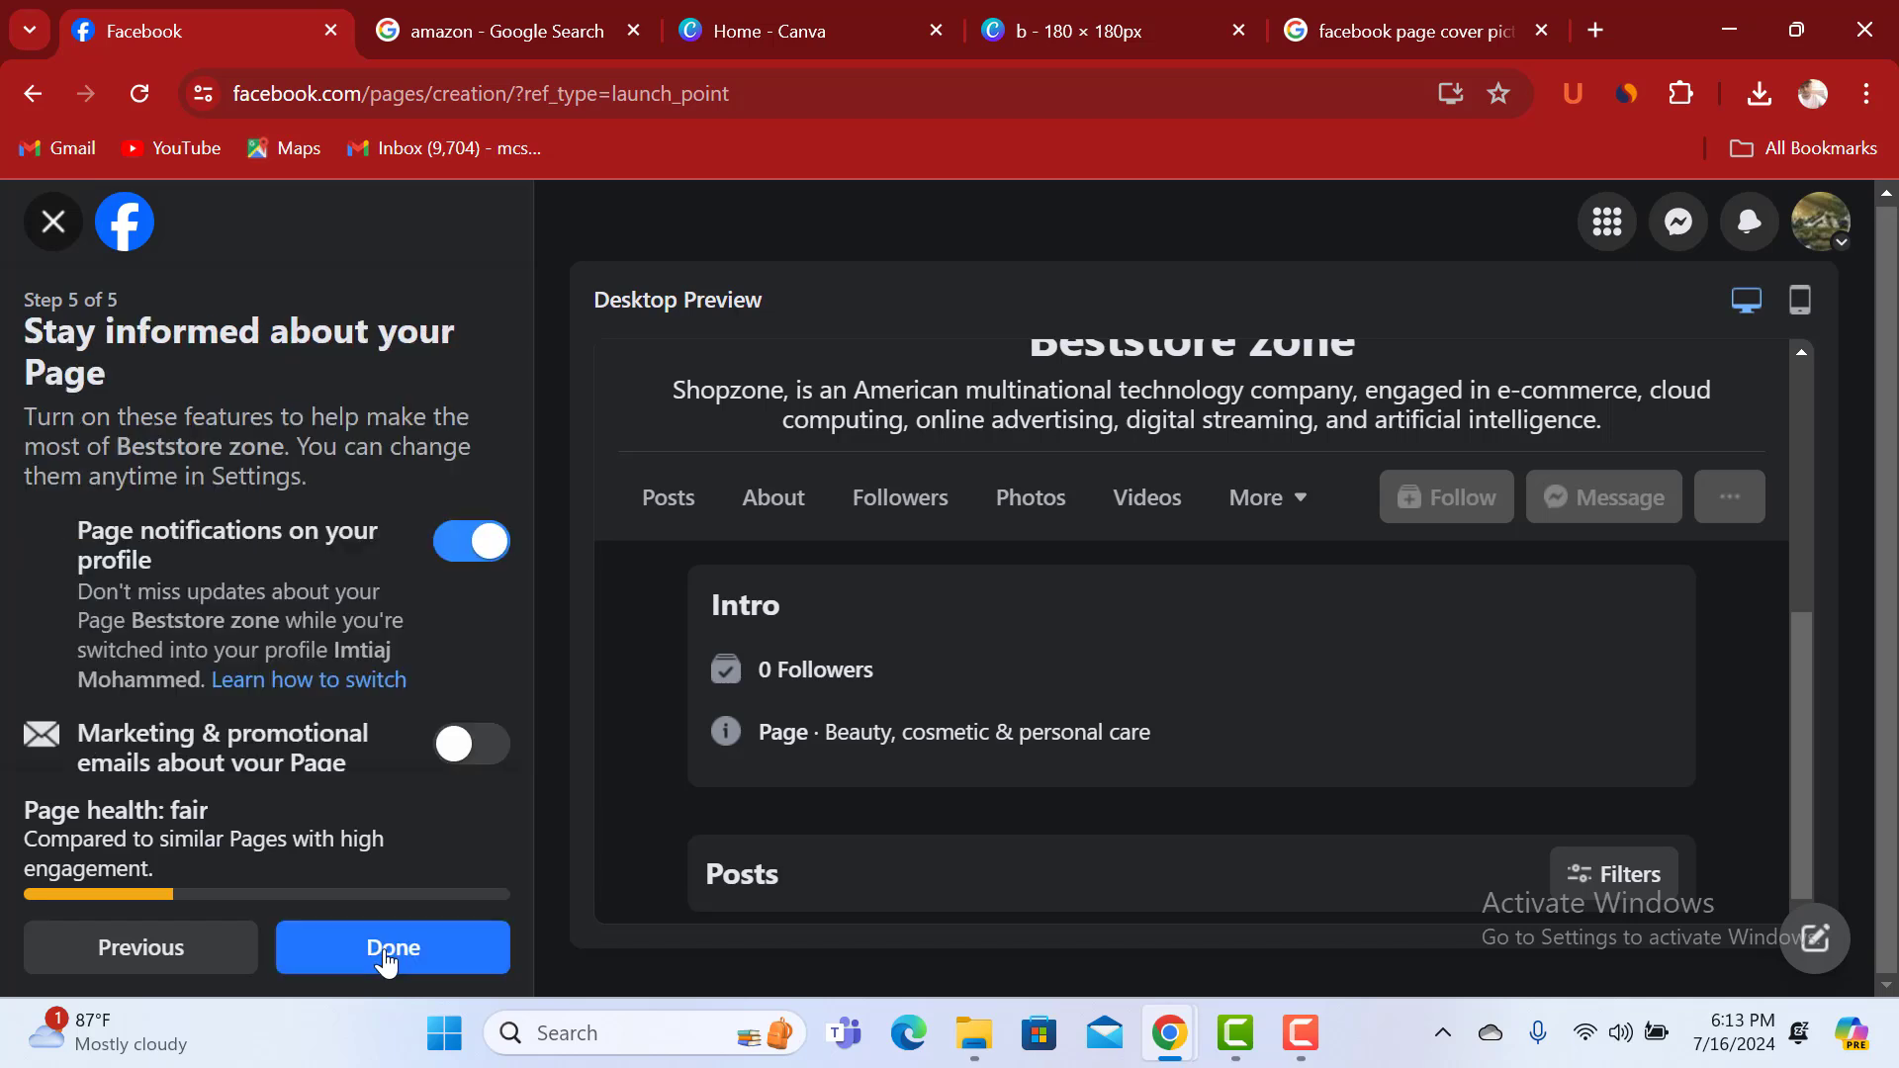
left_click(386, 955)
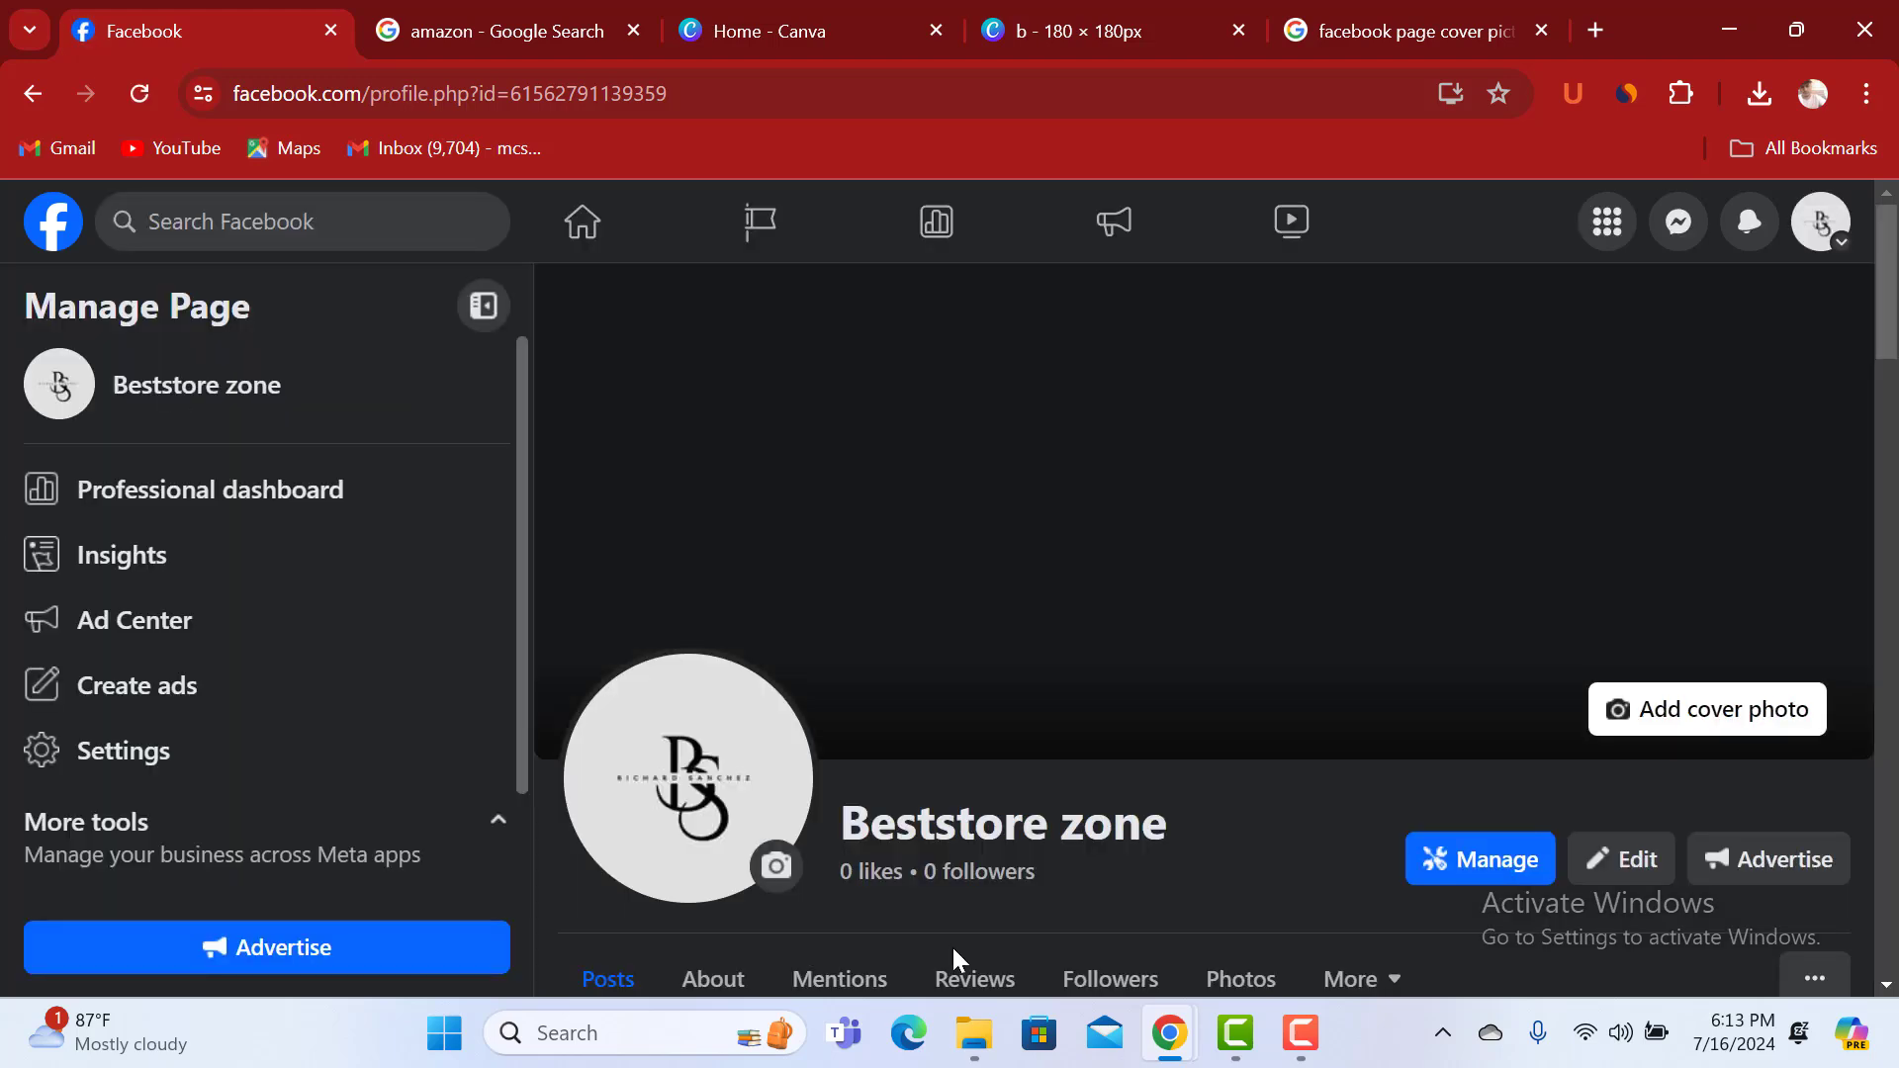
scroll(1277, 804, "down", 5)
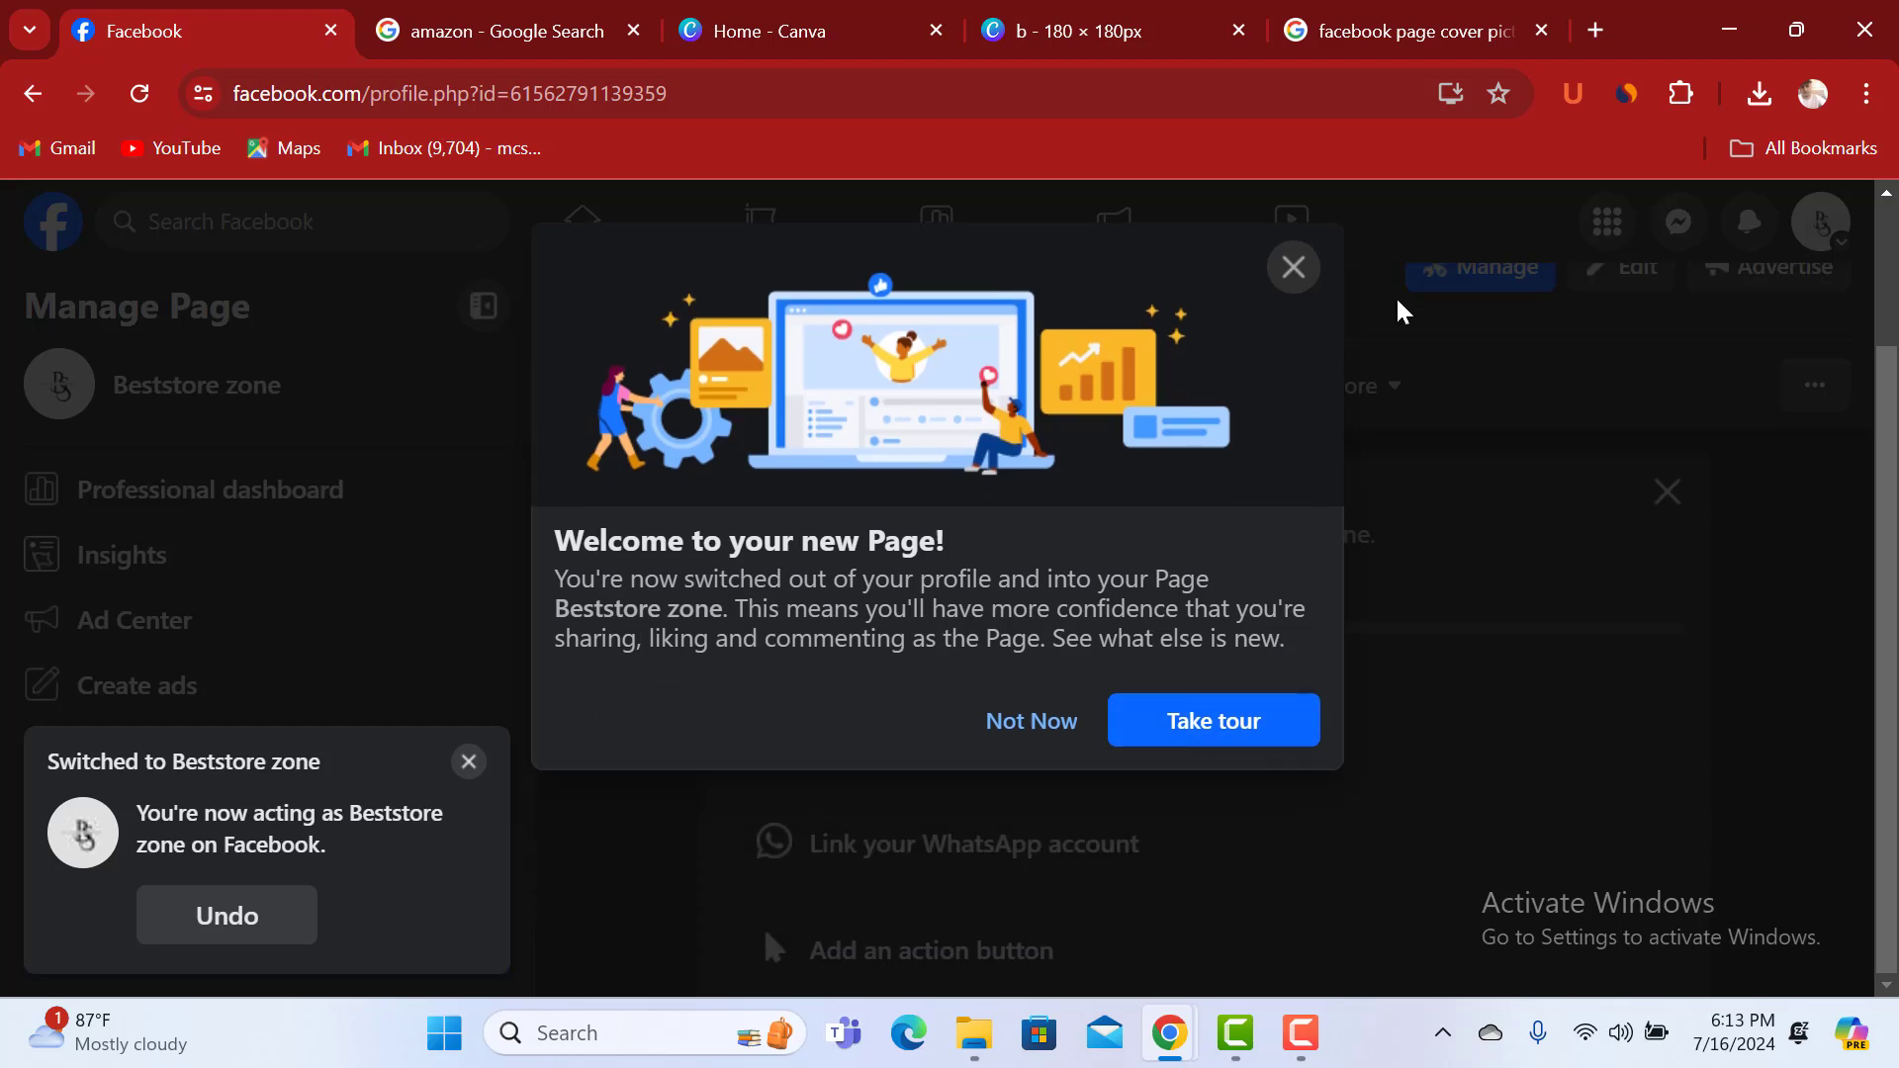
left_click(1293, 267)
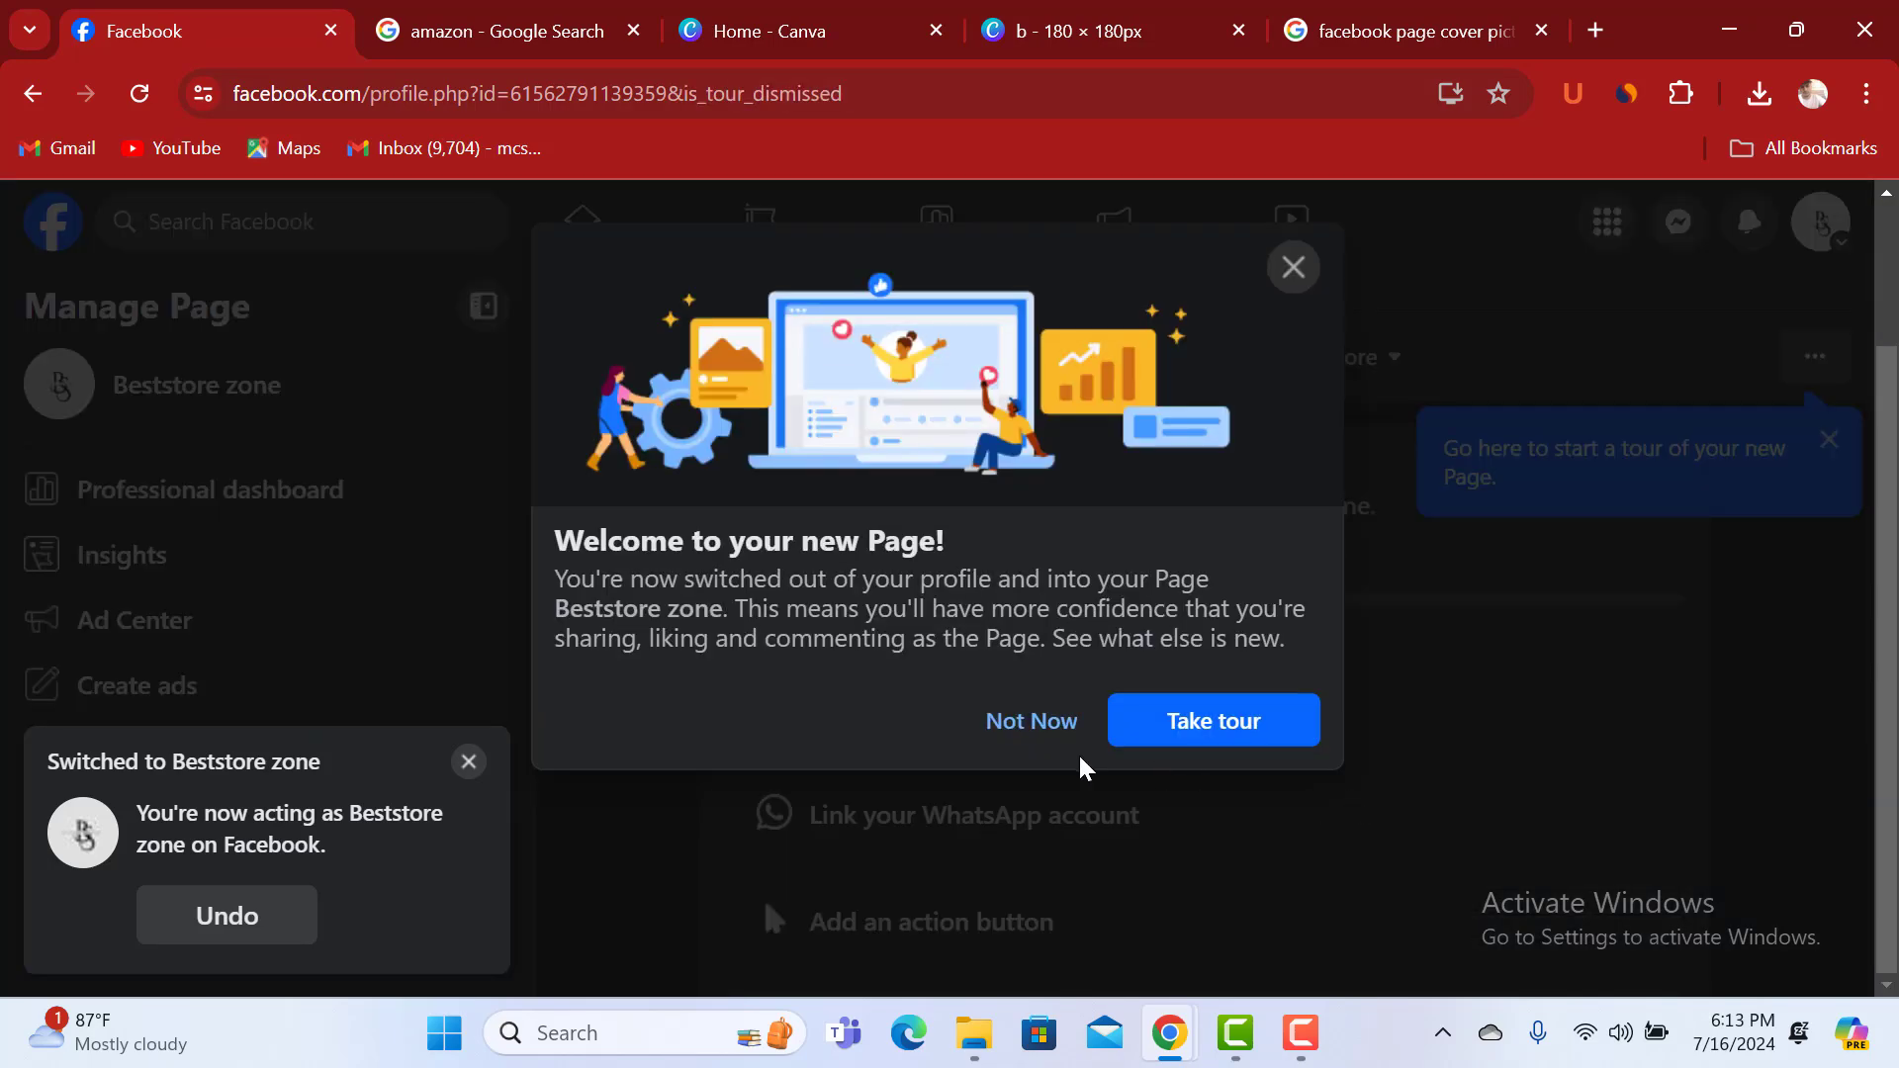
left_click(1030, 721)
Open the post composer on the Beststore zone Page
scroll(1480, 840, "down", 10)
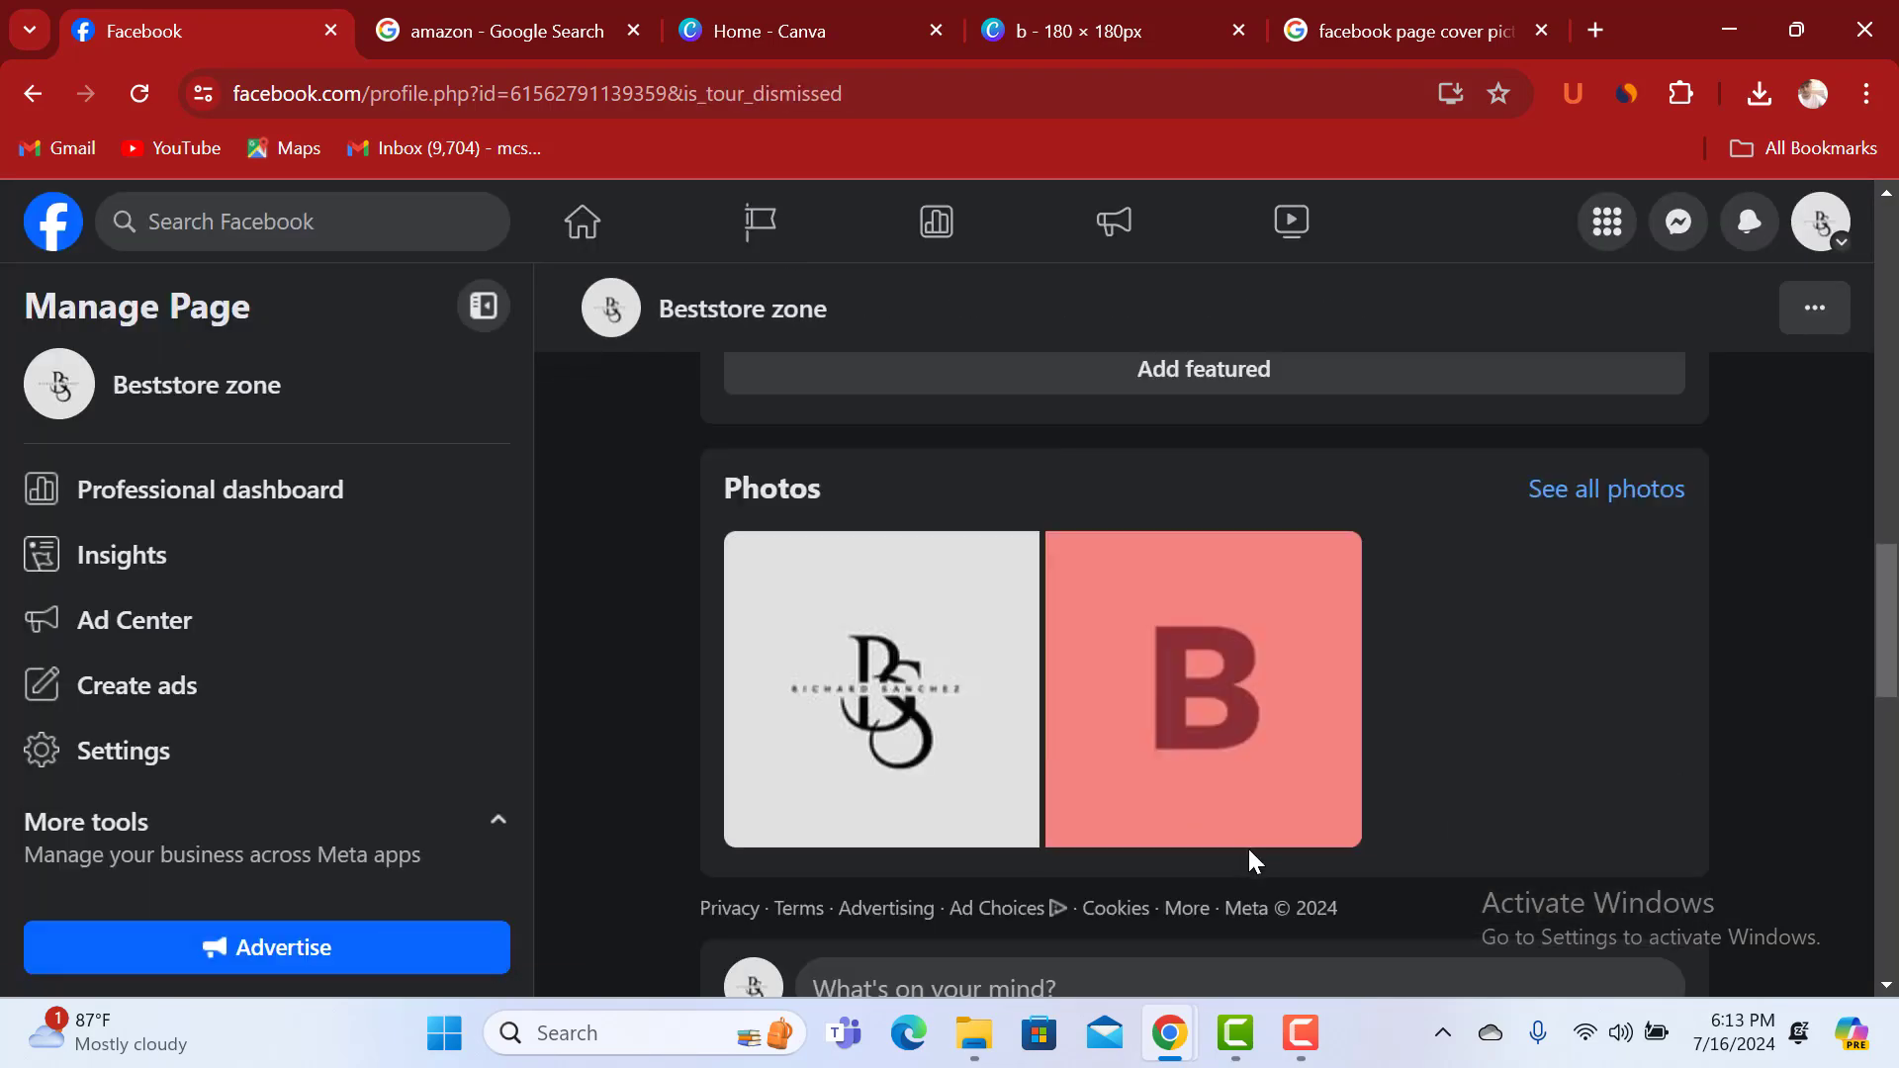
scroll(1249, 849, "down", 7)
scroll(1077, 886, "down", 5)
scroll(1137, 816, "up", 5)
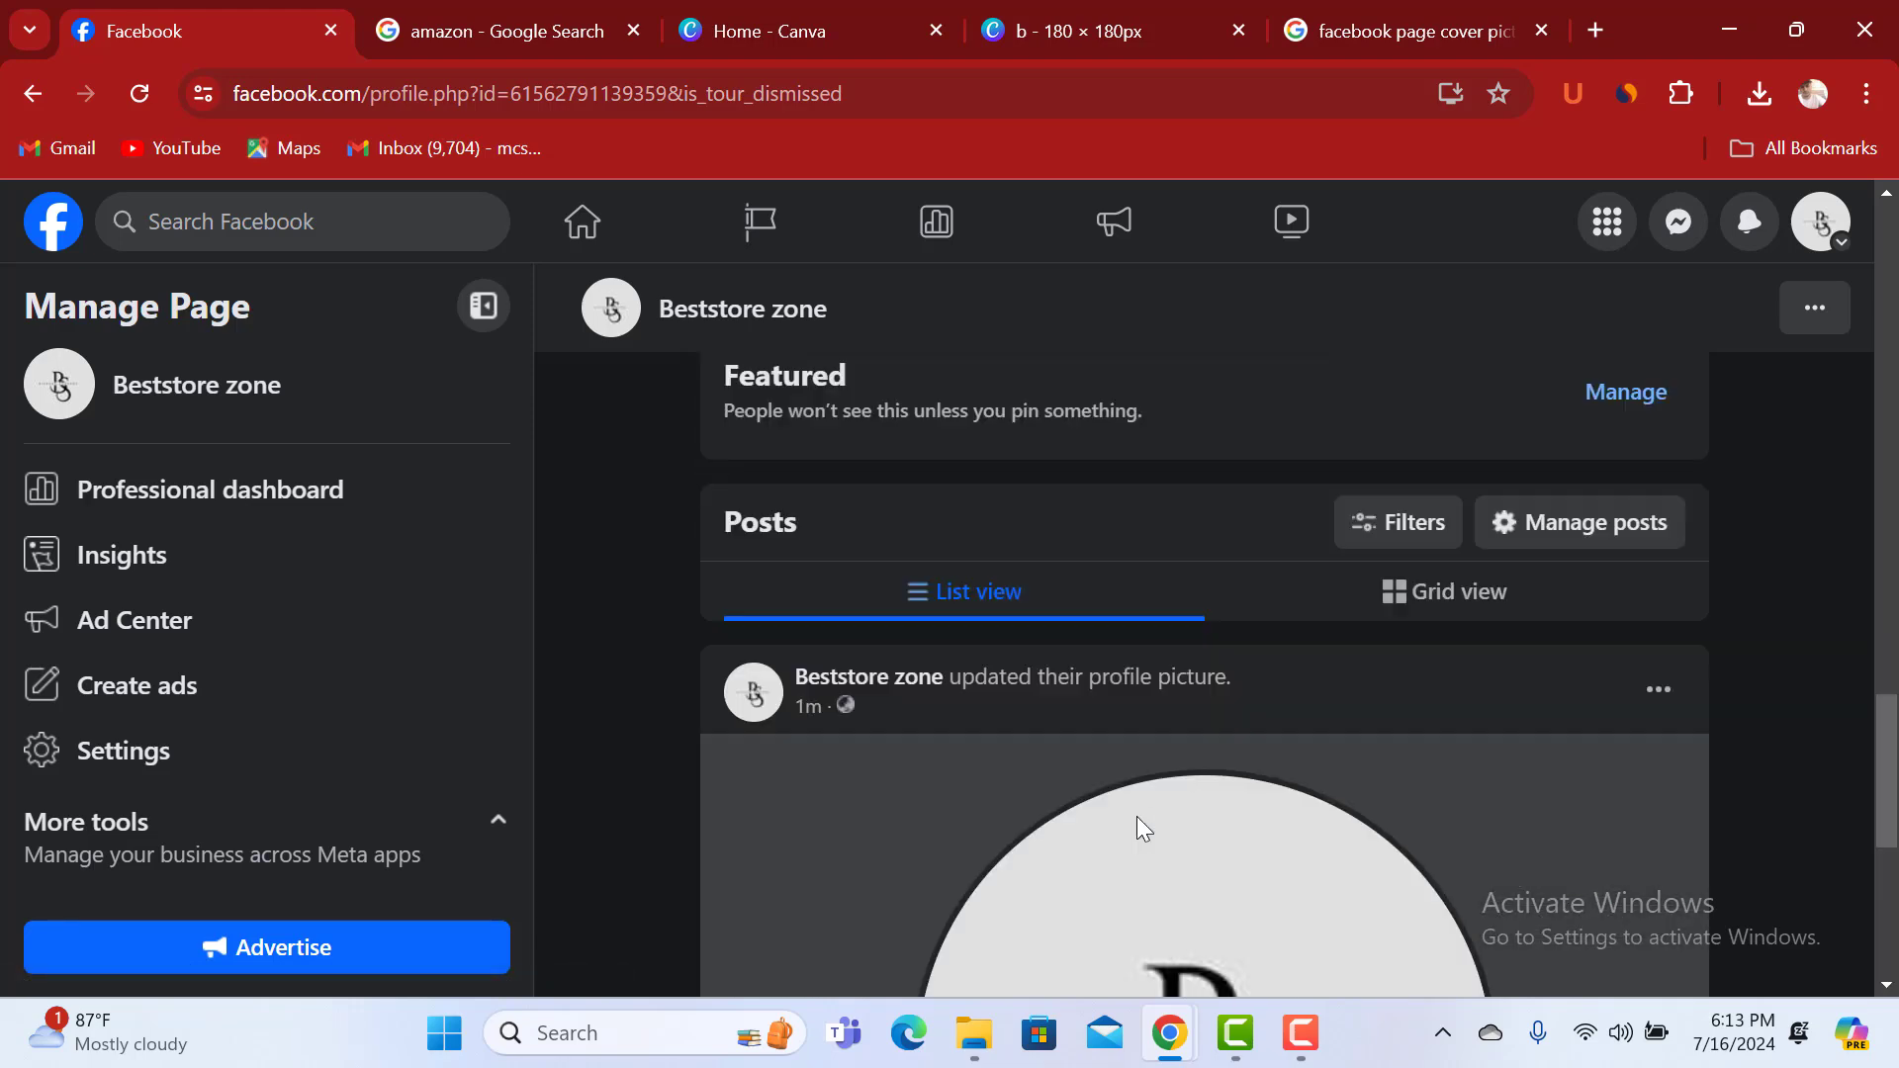
scroll(1137, 816, "up", 8)
scroll(1111, 900, "down", 3)
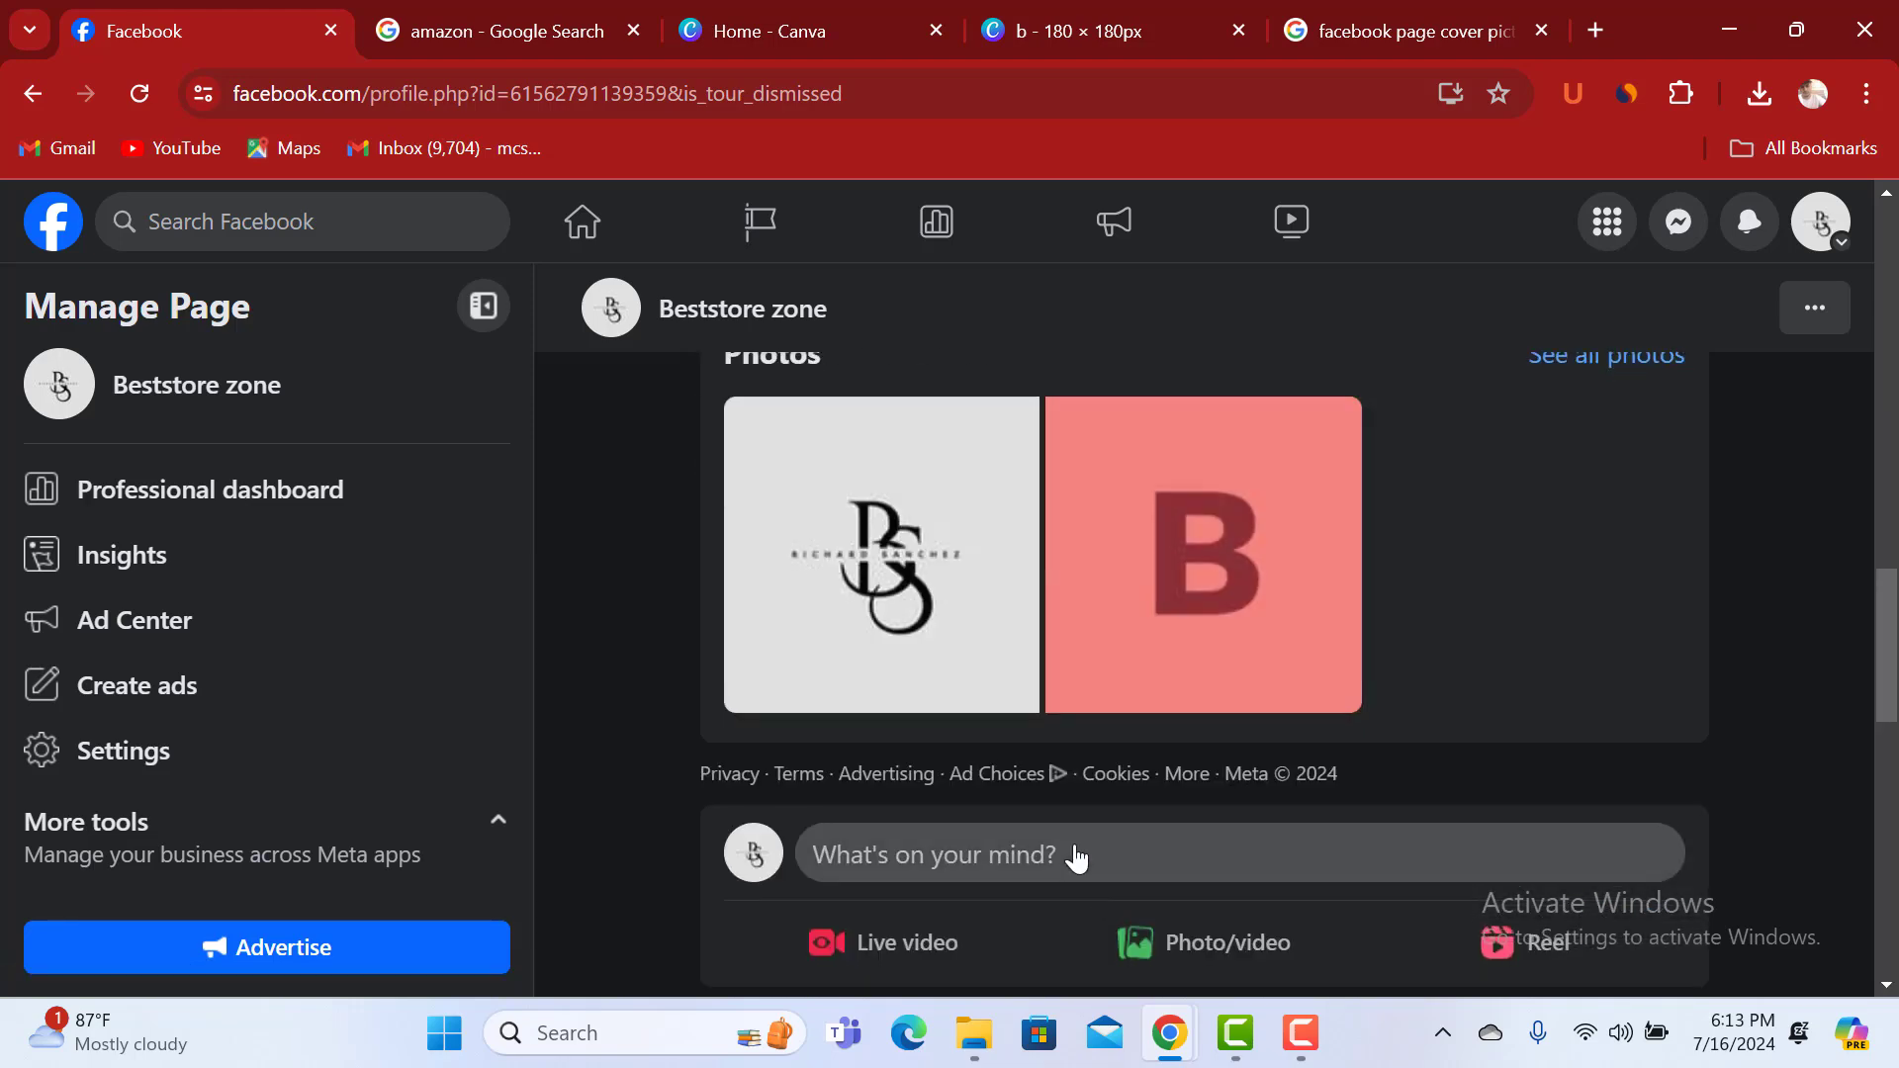
left_click(1077, 857)
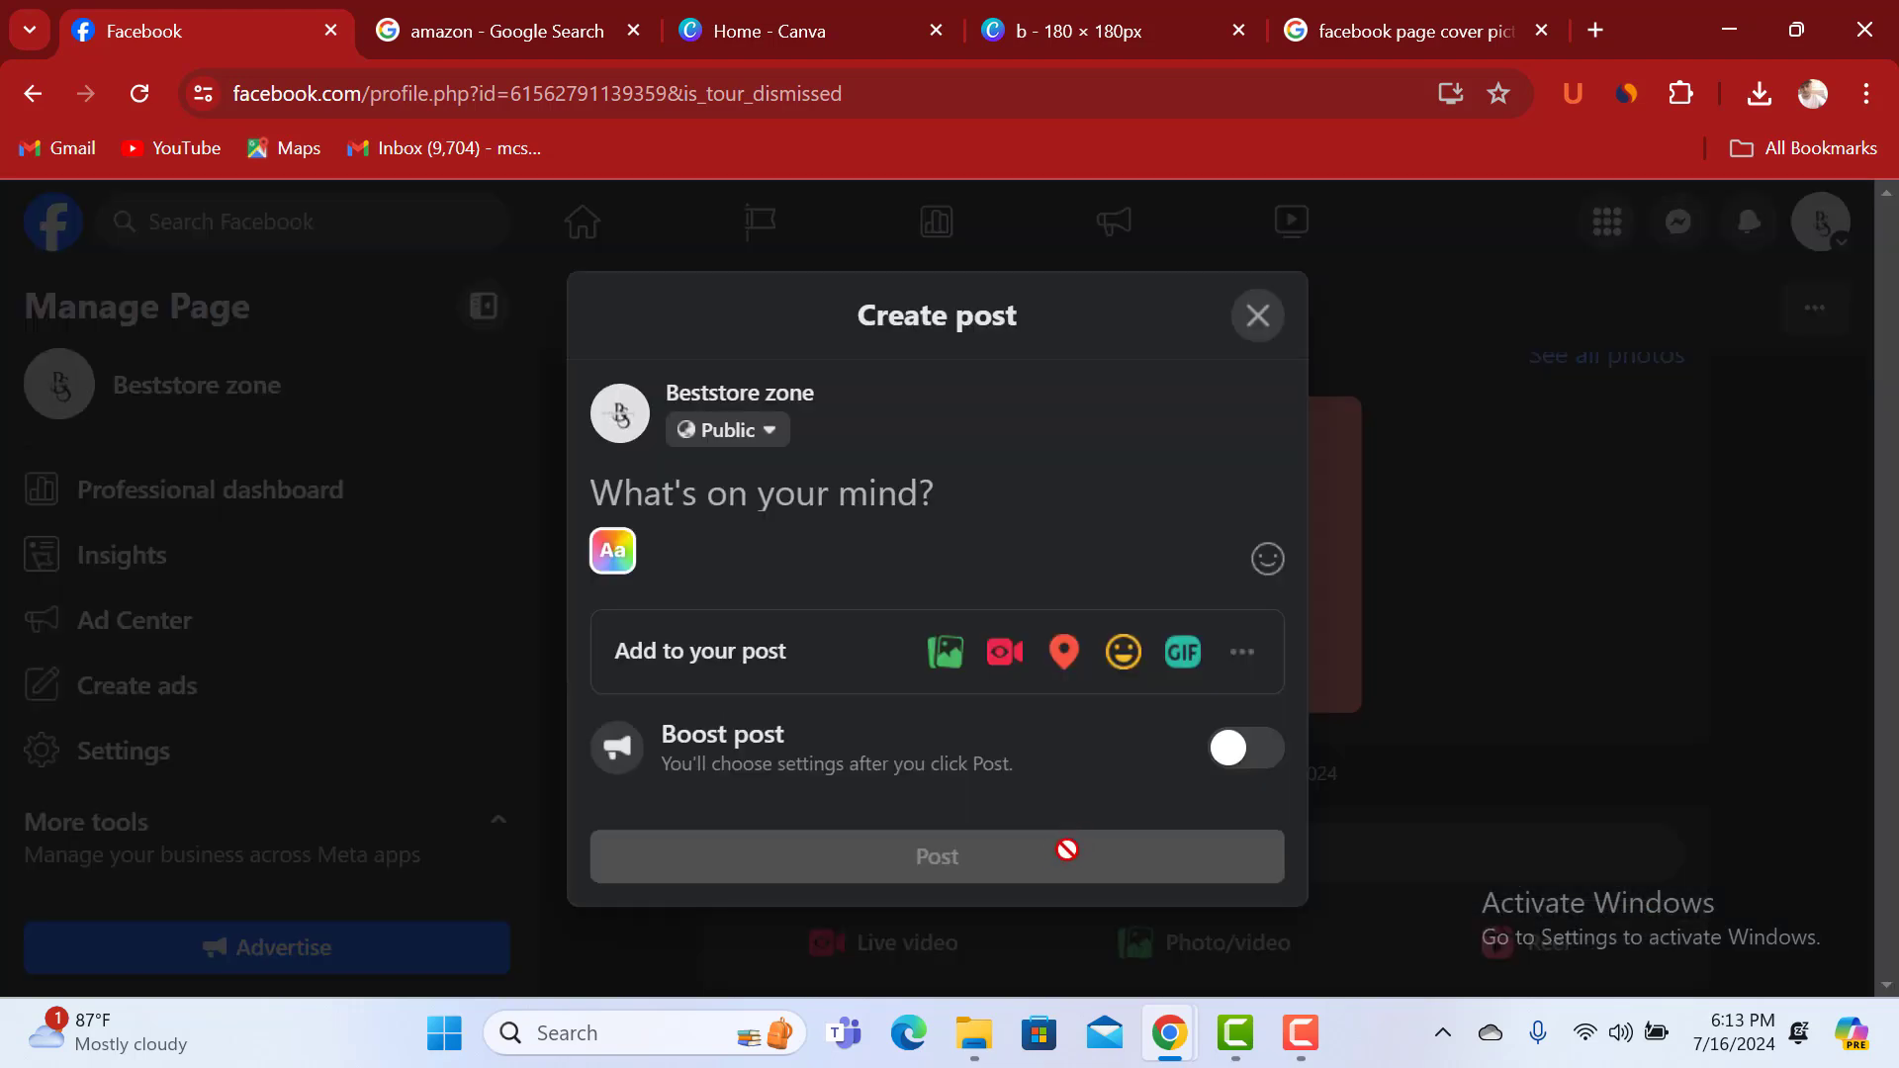
Switch to the search tab and open the Amazon.com homepage from the amazon results
left_click(552, 17)
left_click(1487, 451)
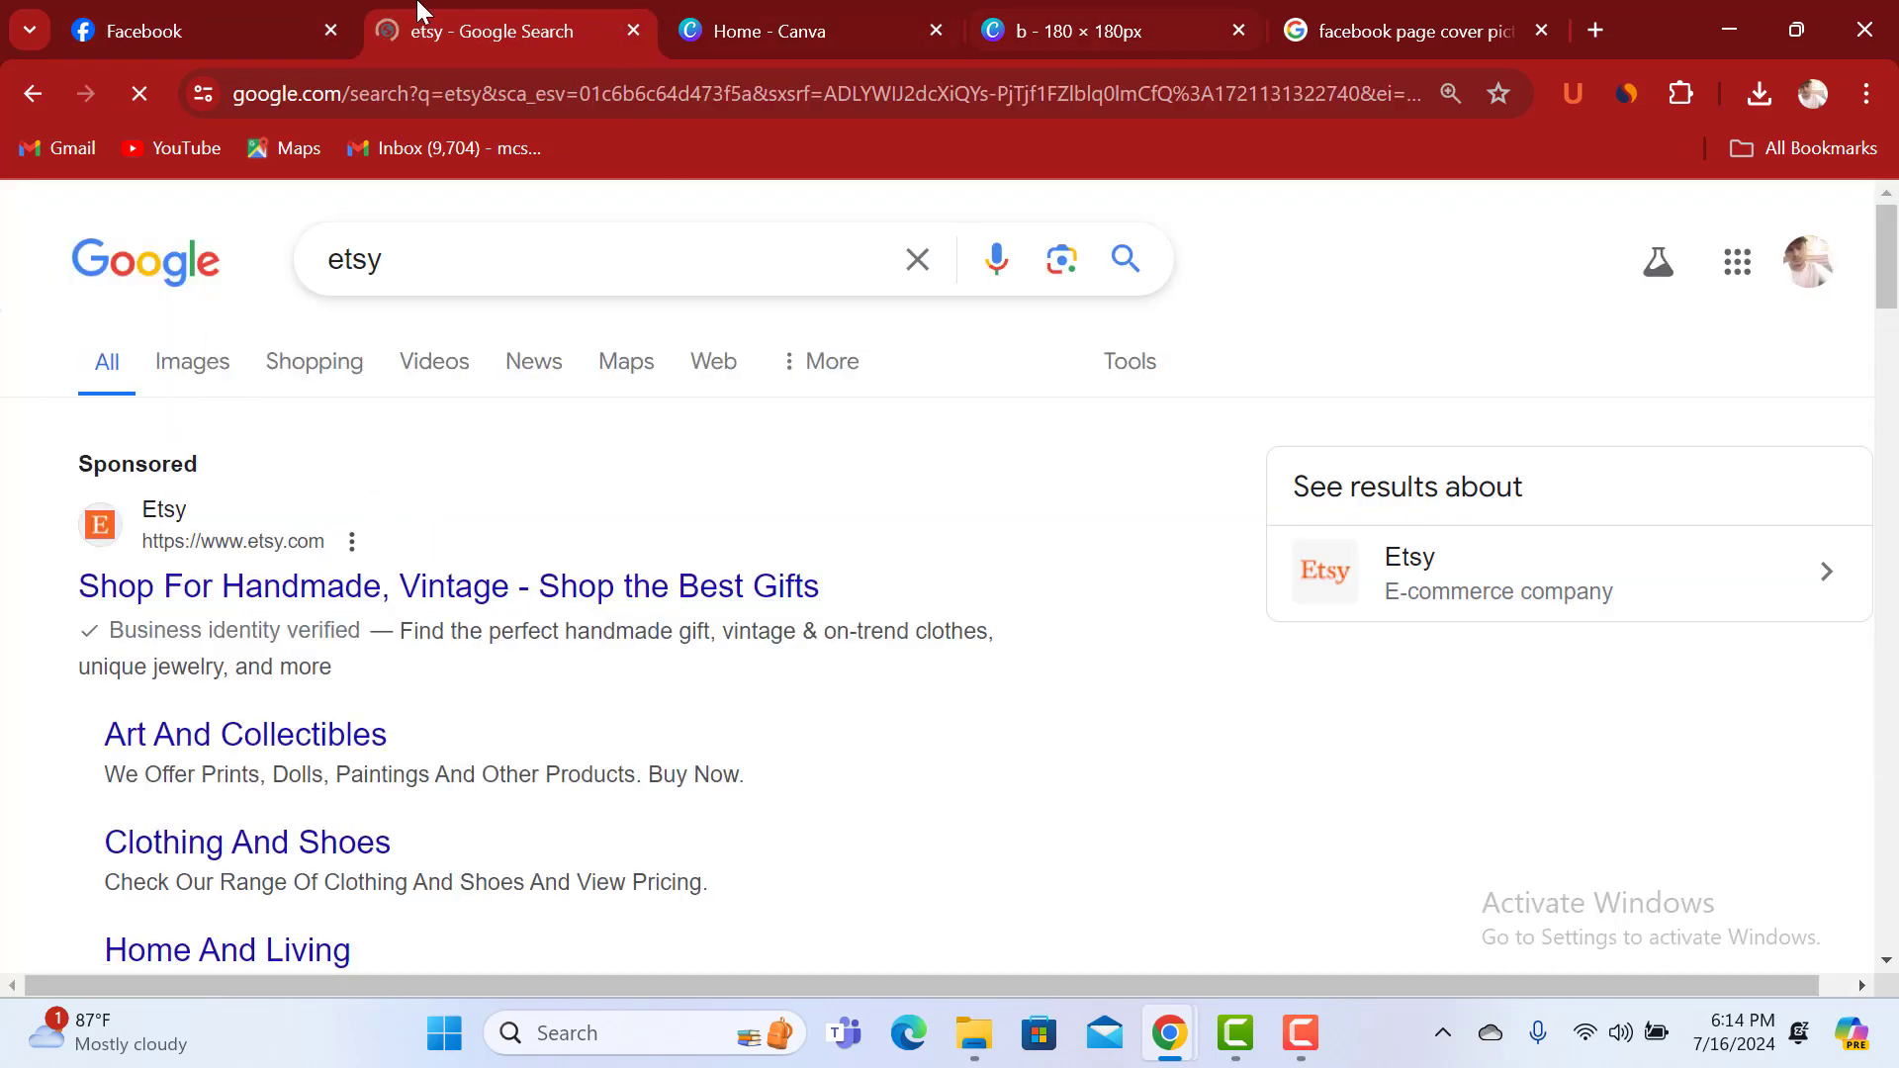
left_click(32, 93)
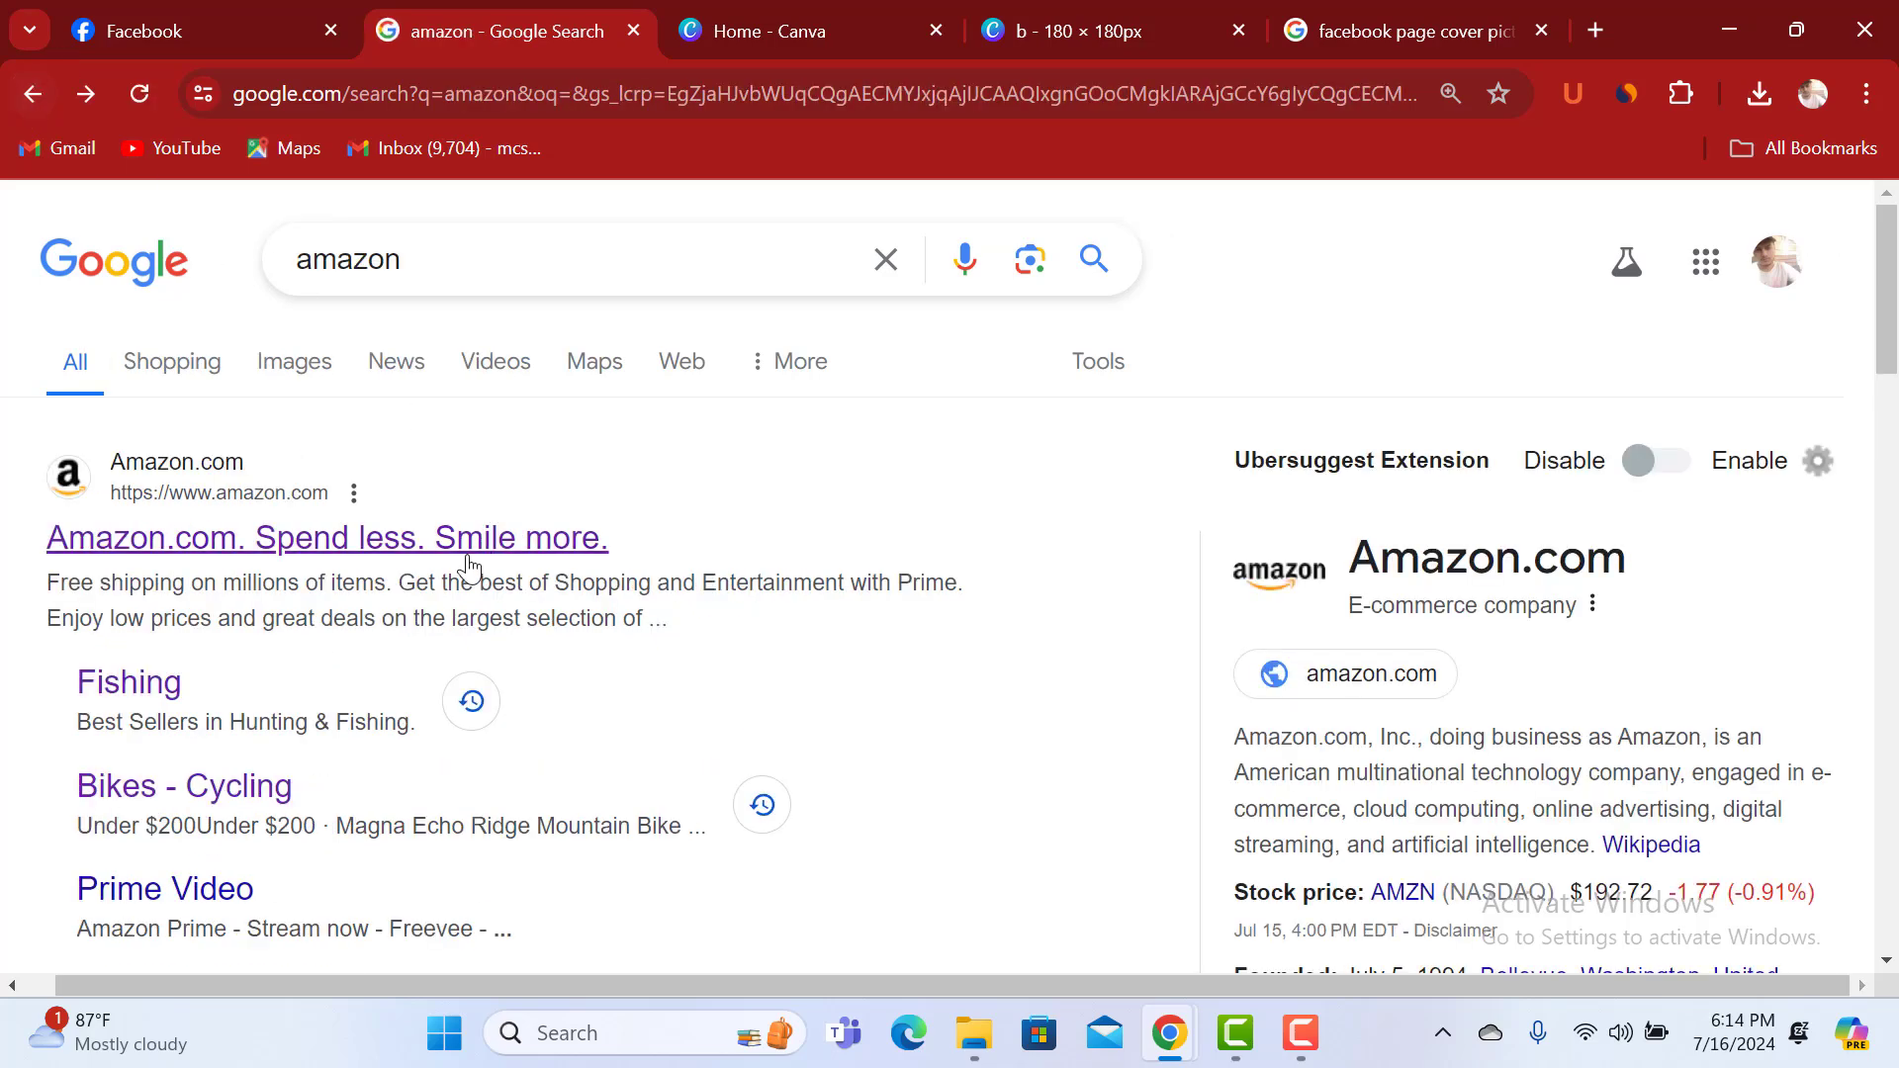
left_click(410, 554)
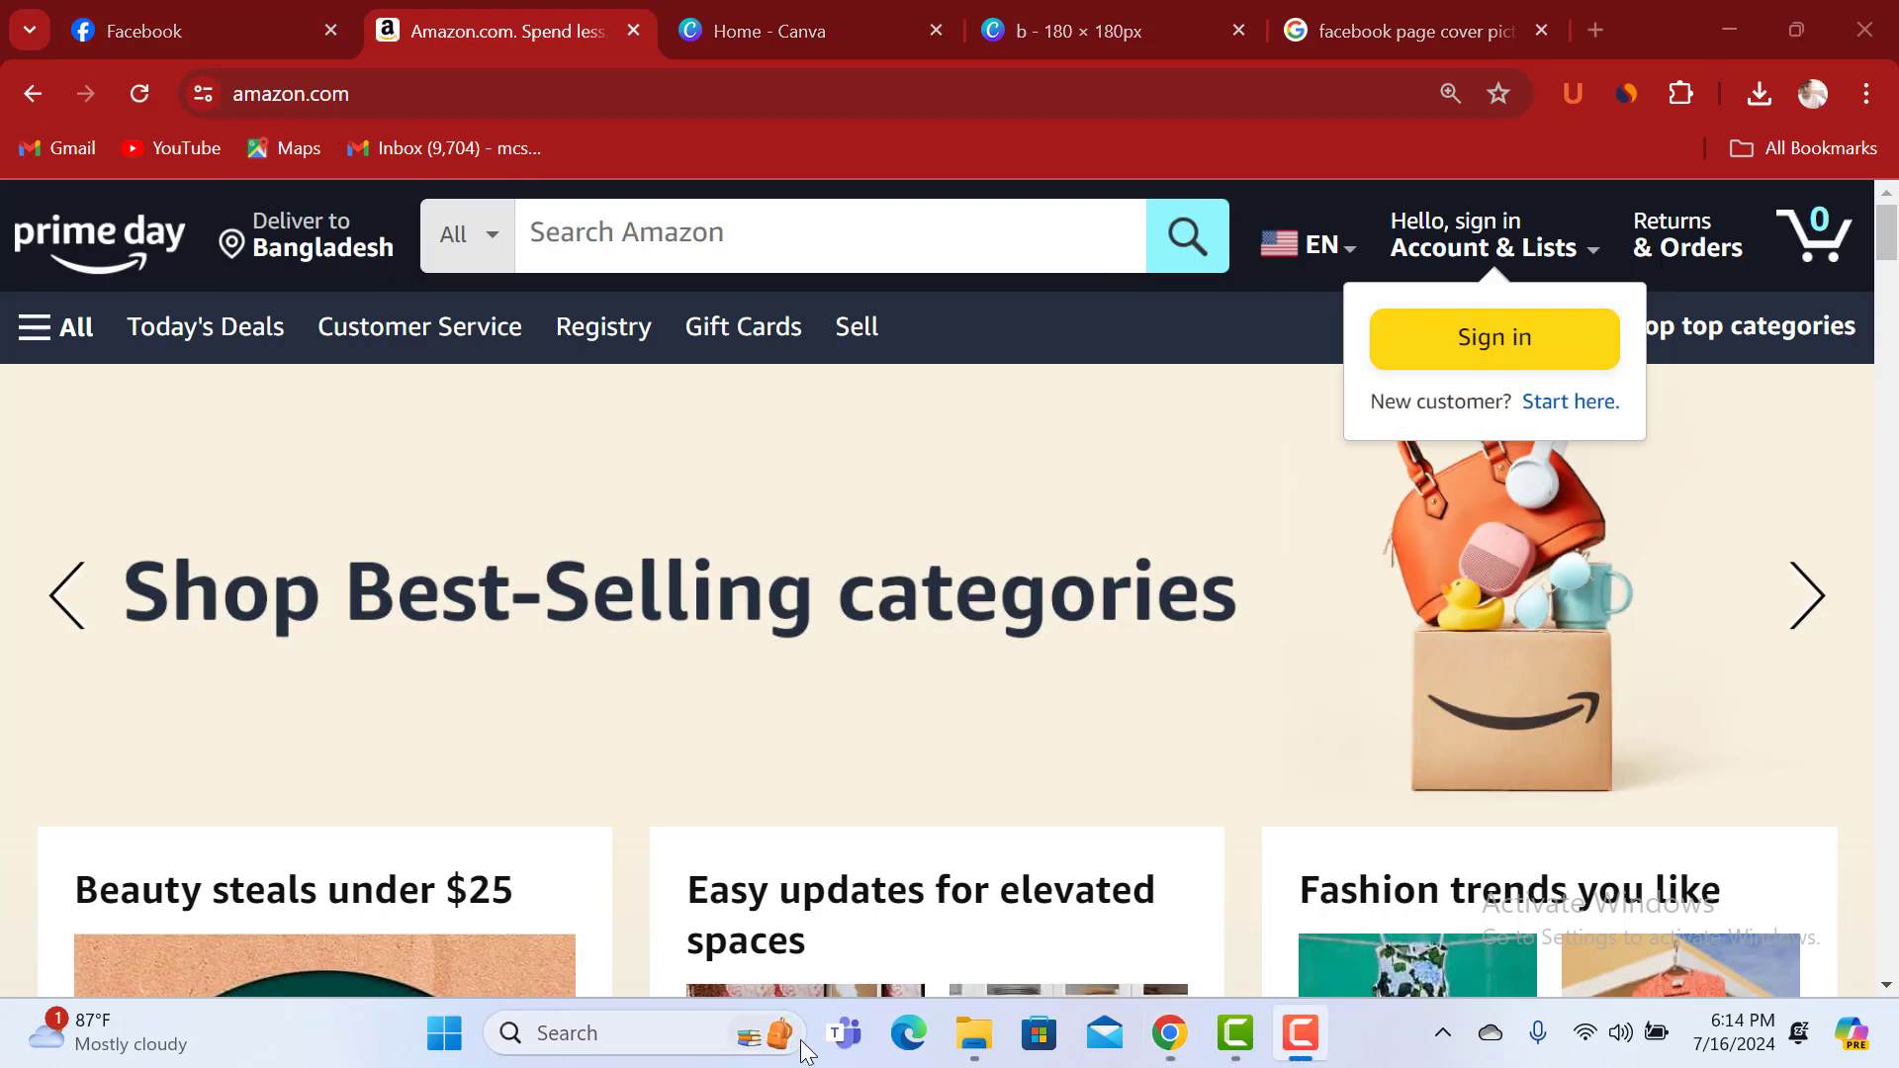
scroll(771, 918, "down", 3)
scroll(771, 918, "down", 6)
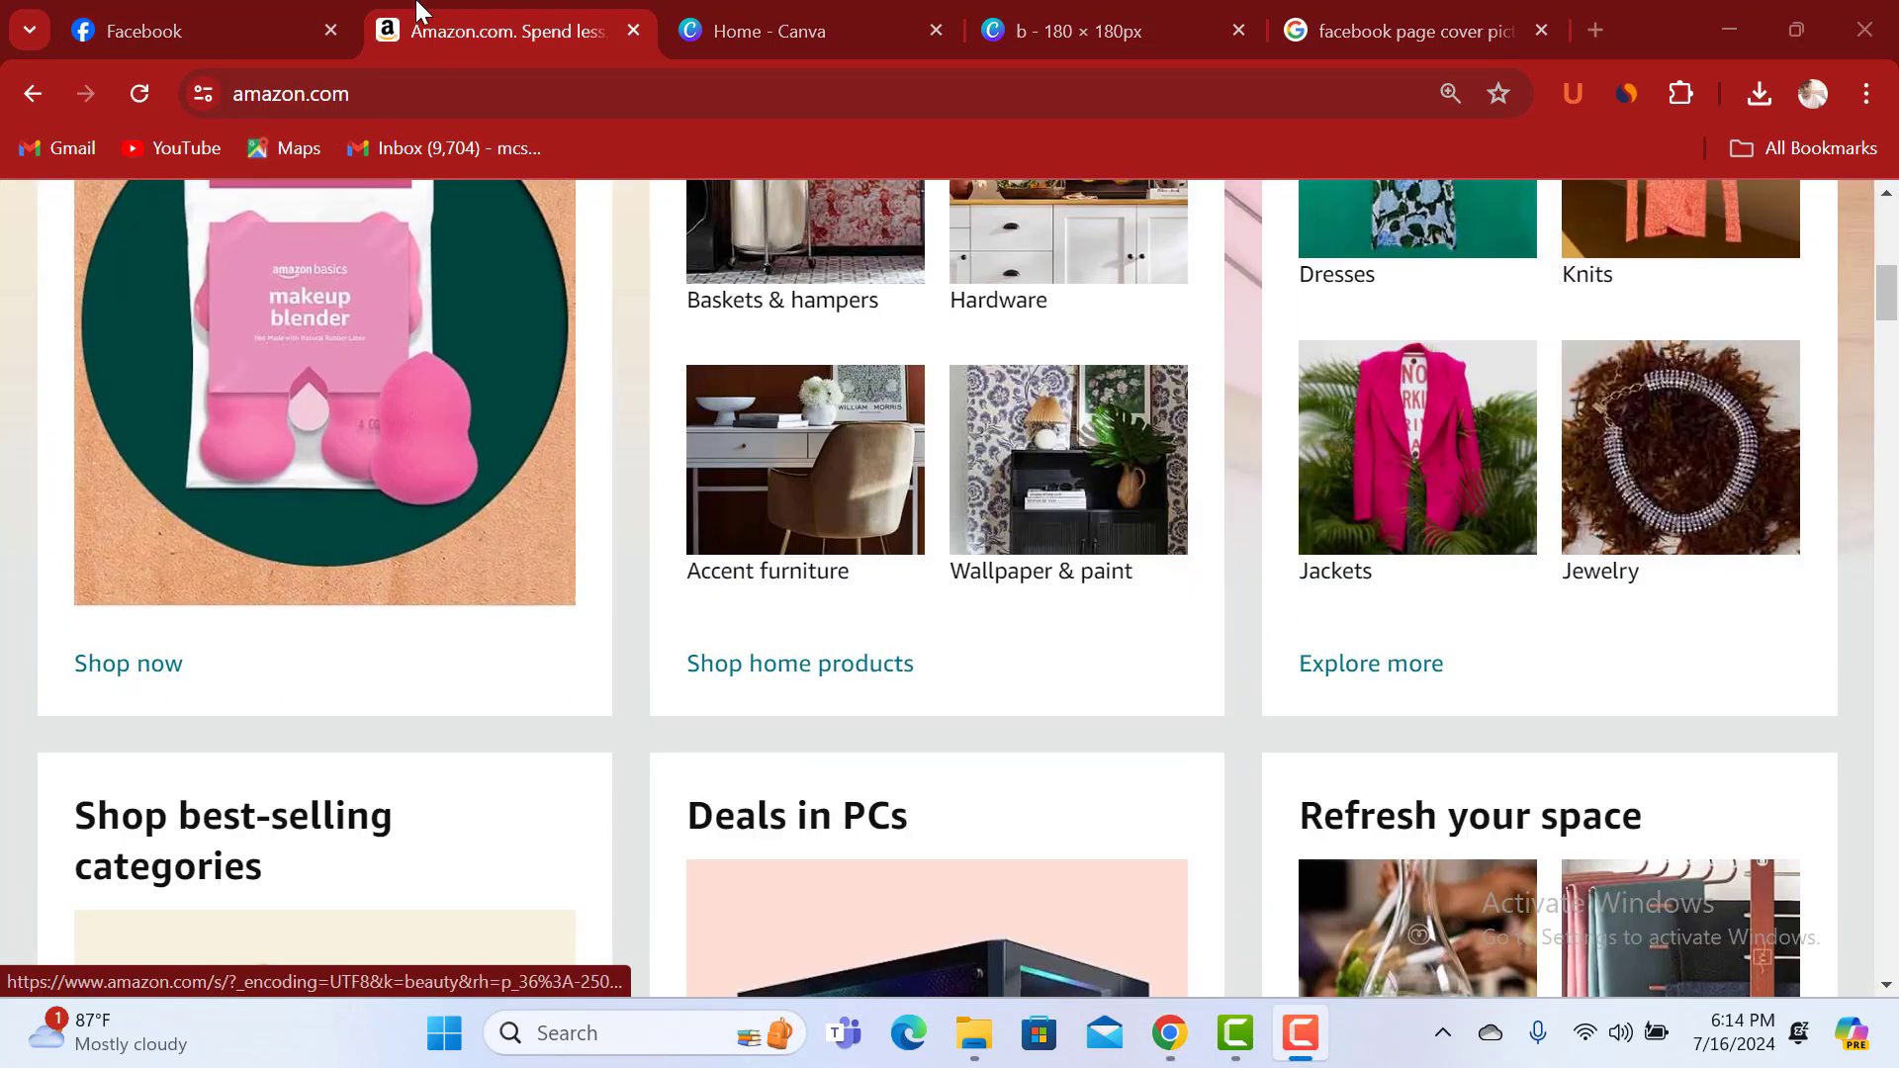
Turn on Boost post in the Create post dialog
left_click(139, 22)
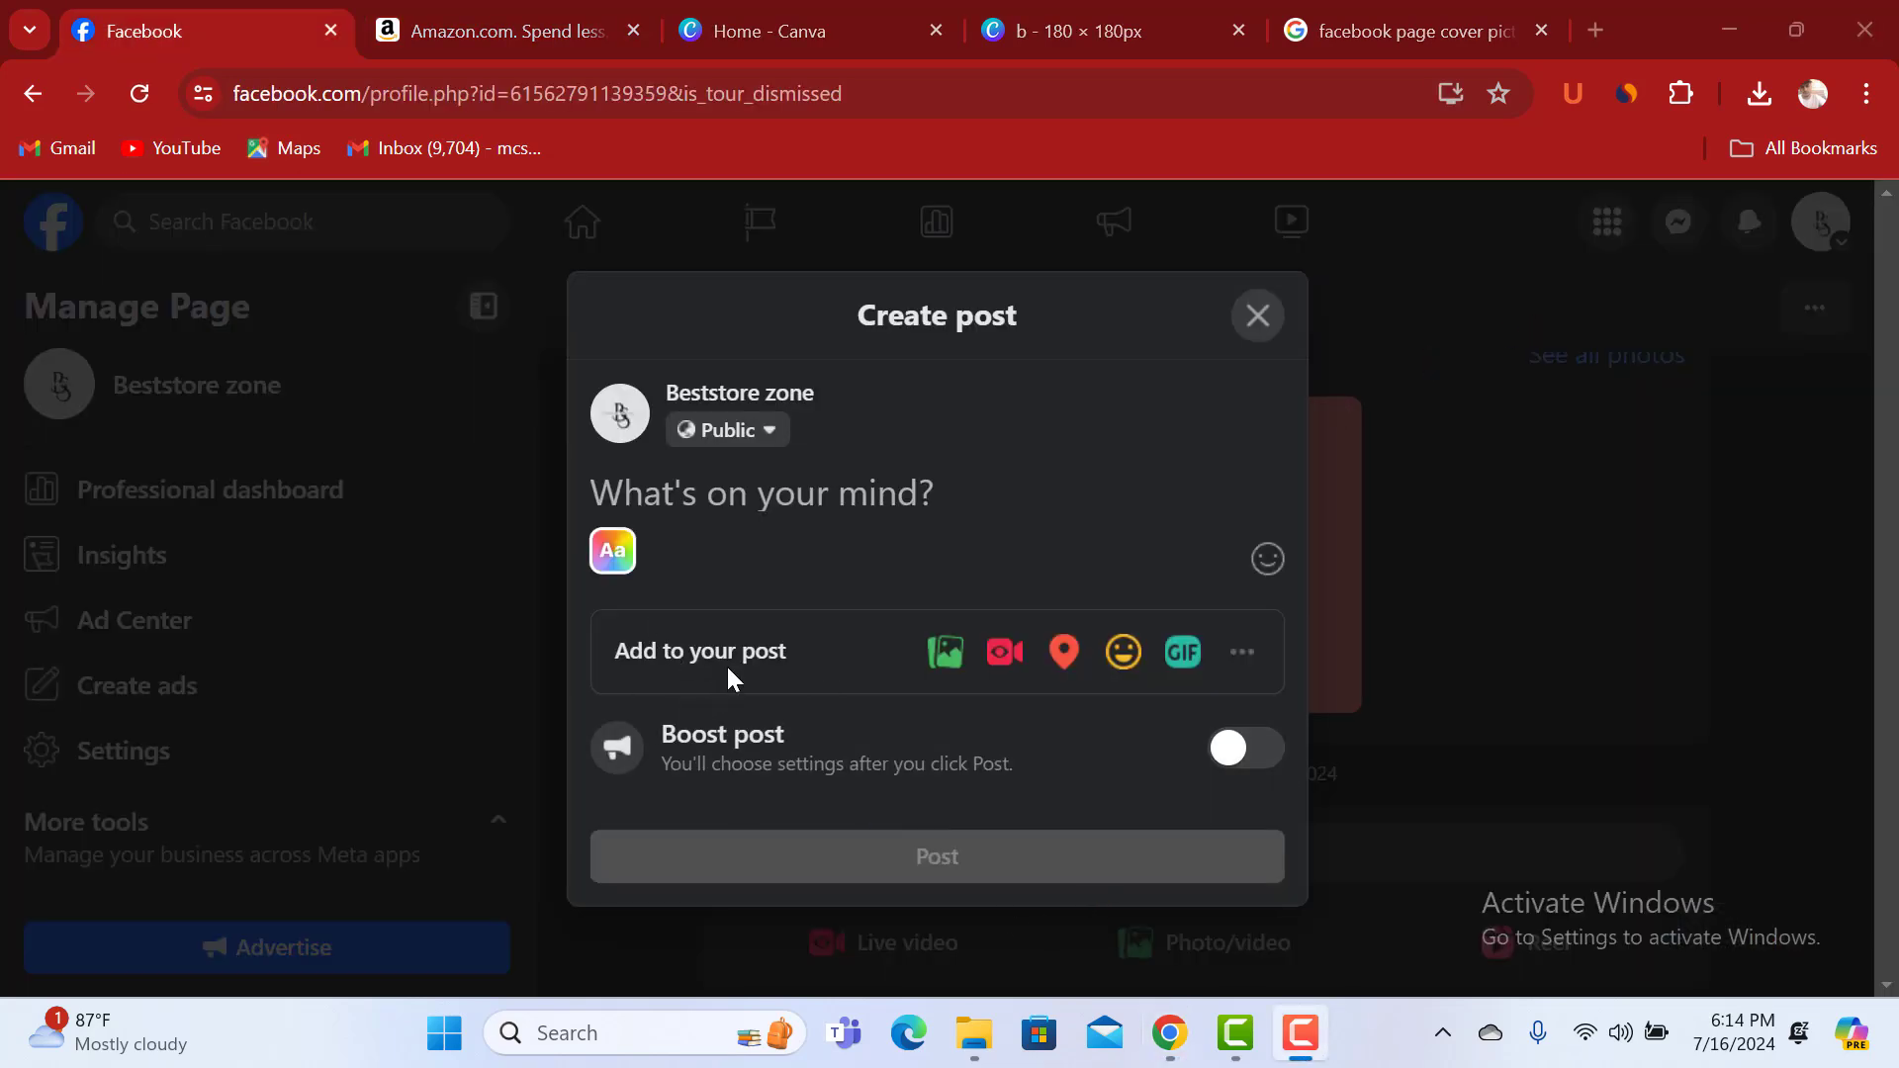
left_click(1248, 772)
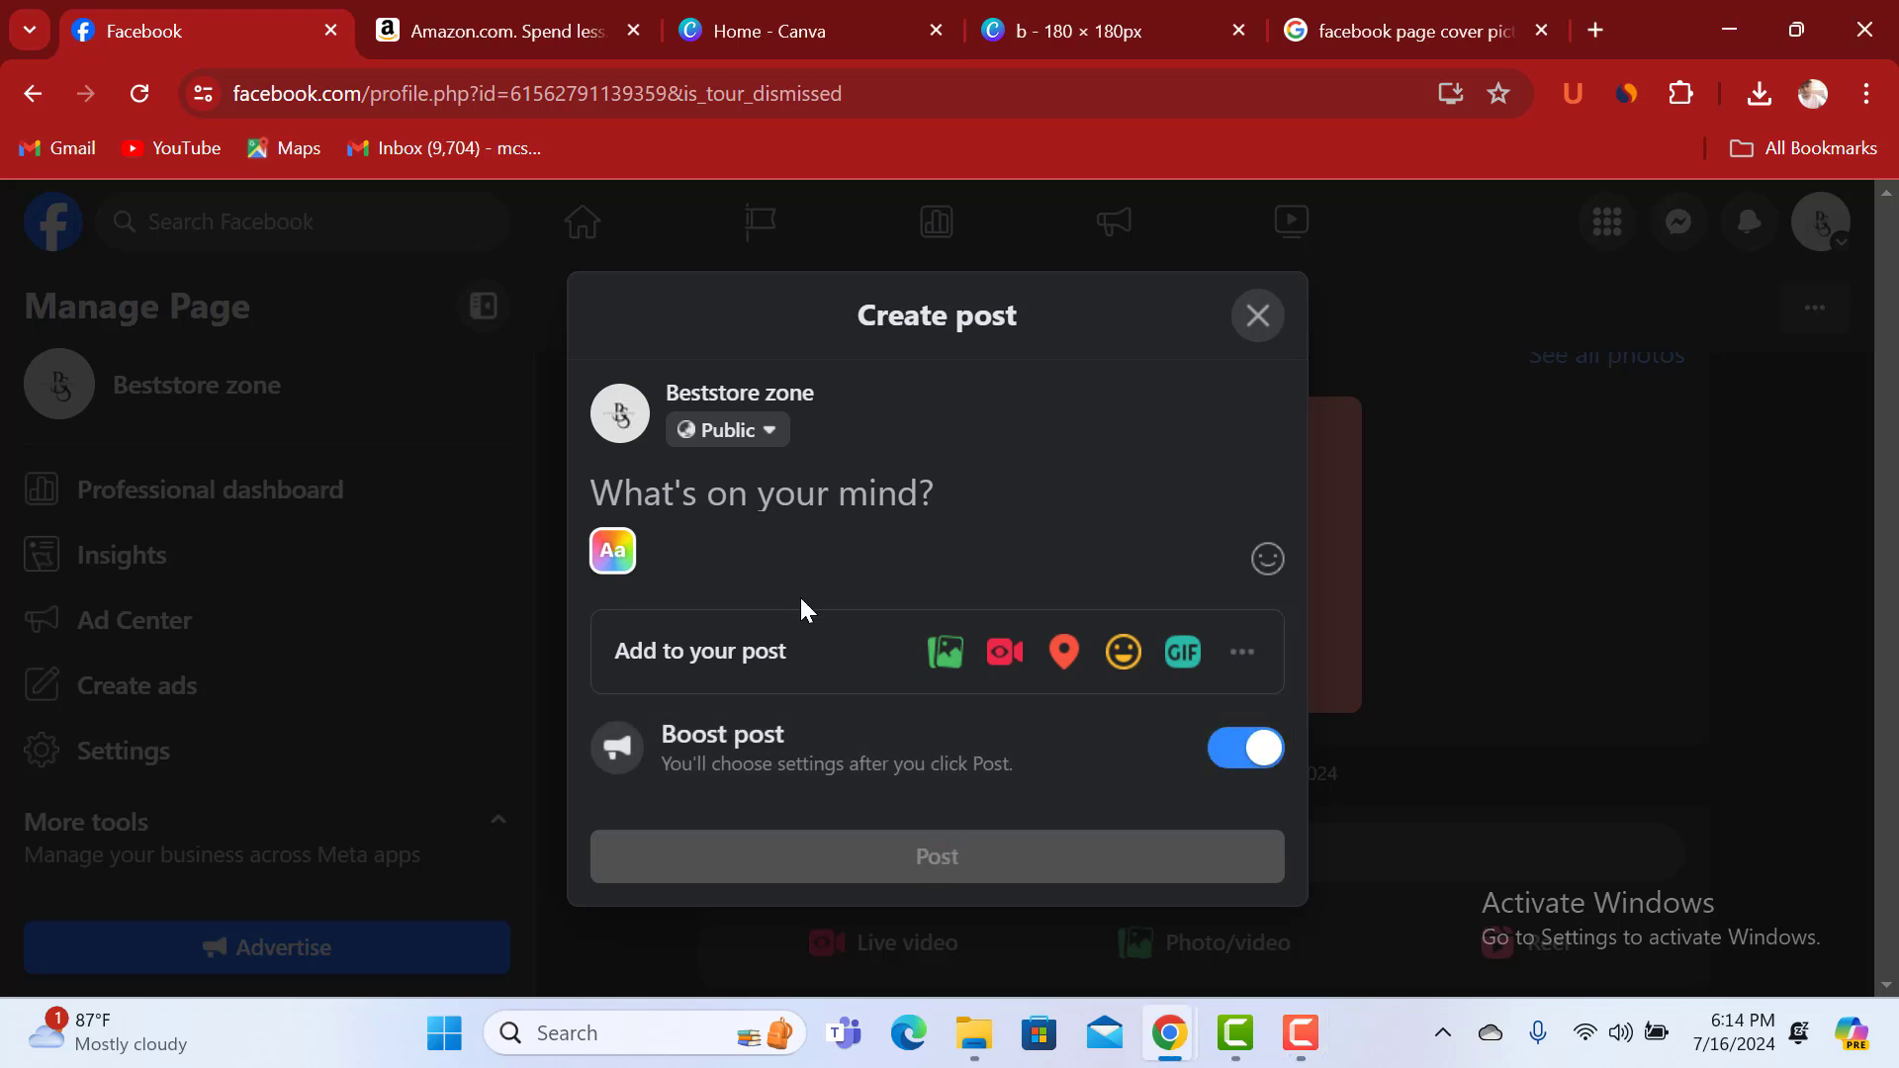
Open Amazon's Baskets & hampers category and copy that page's web address
left_click(542, 37)
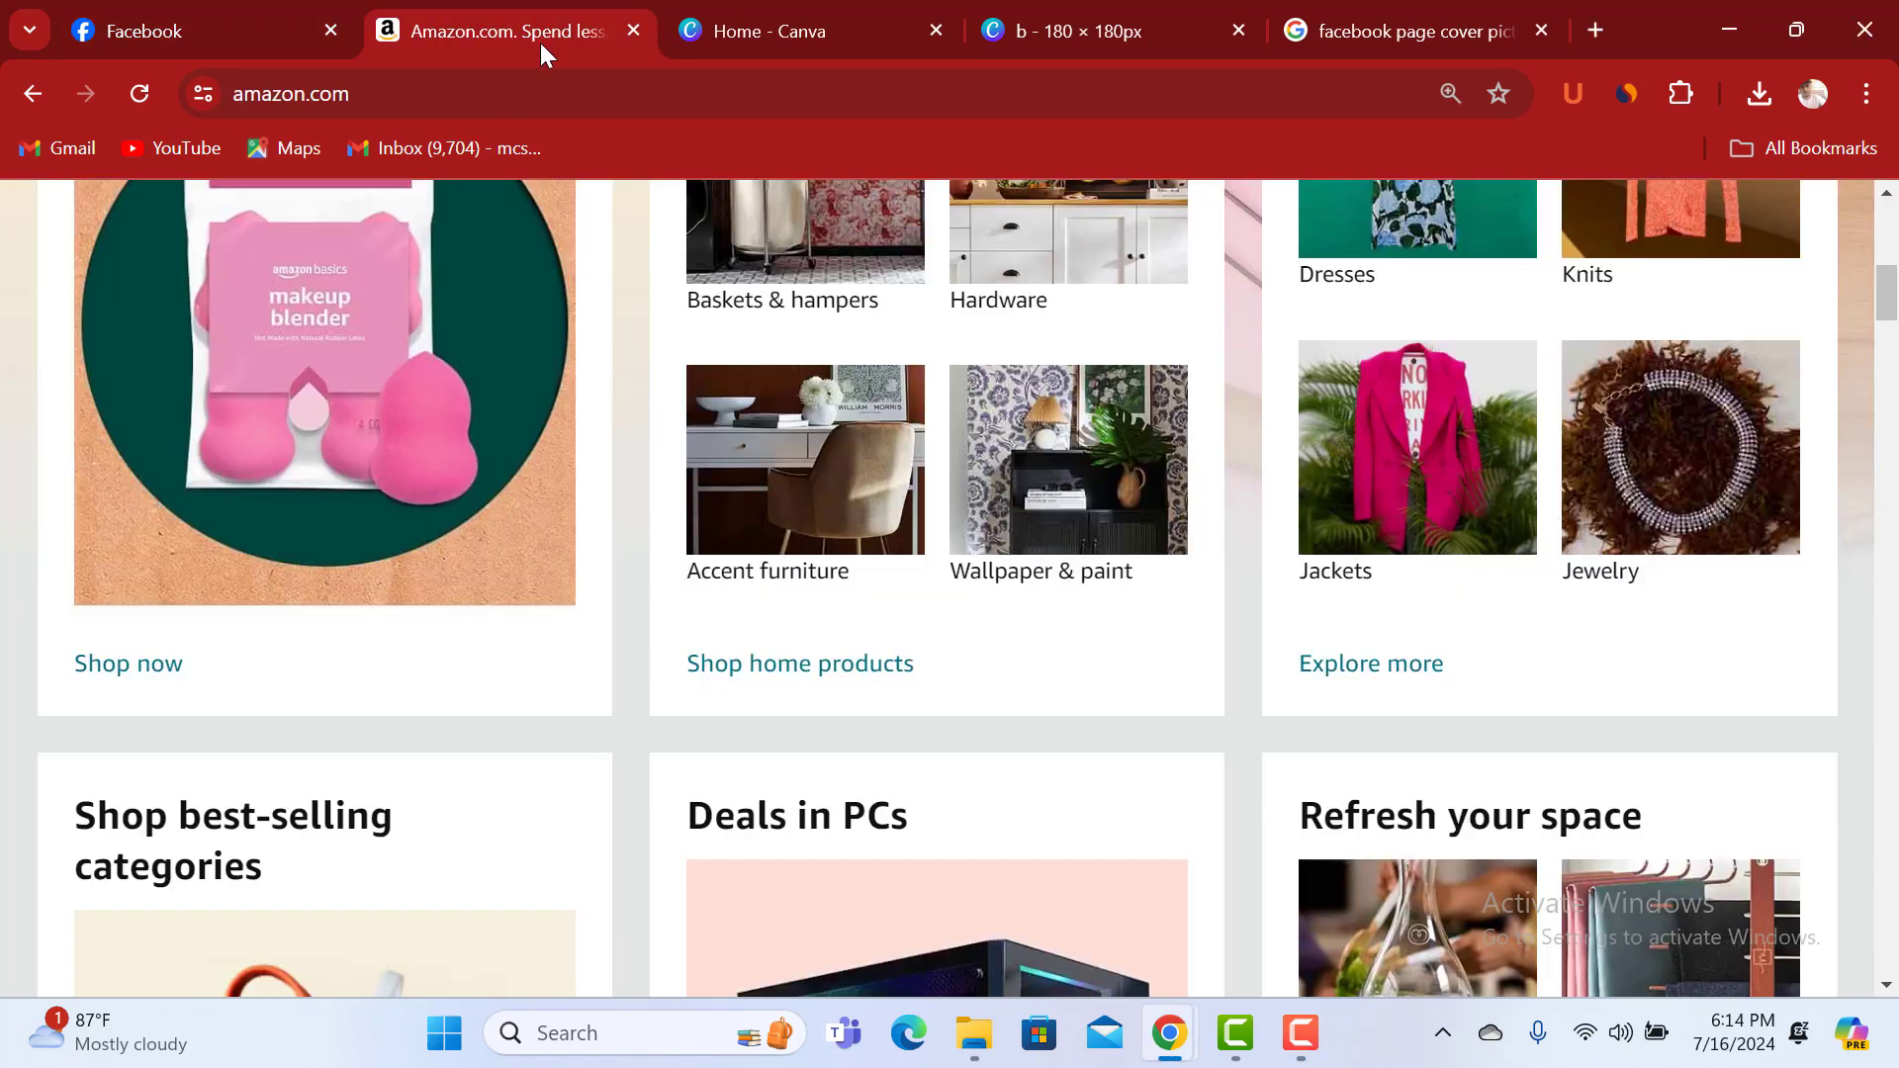
scroll(574, 447, "up", 5)
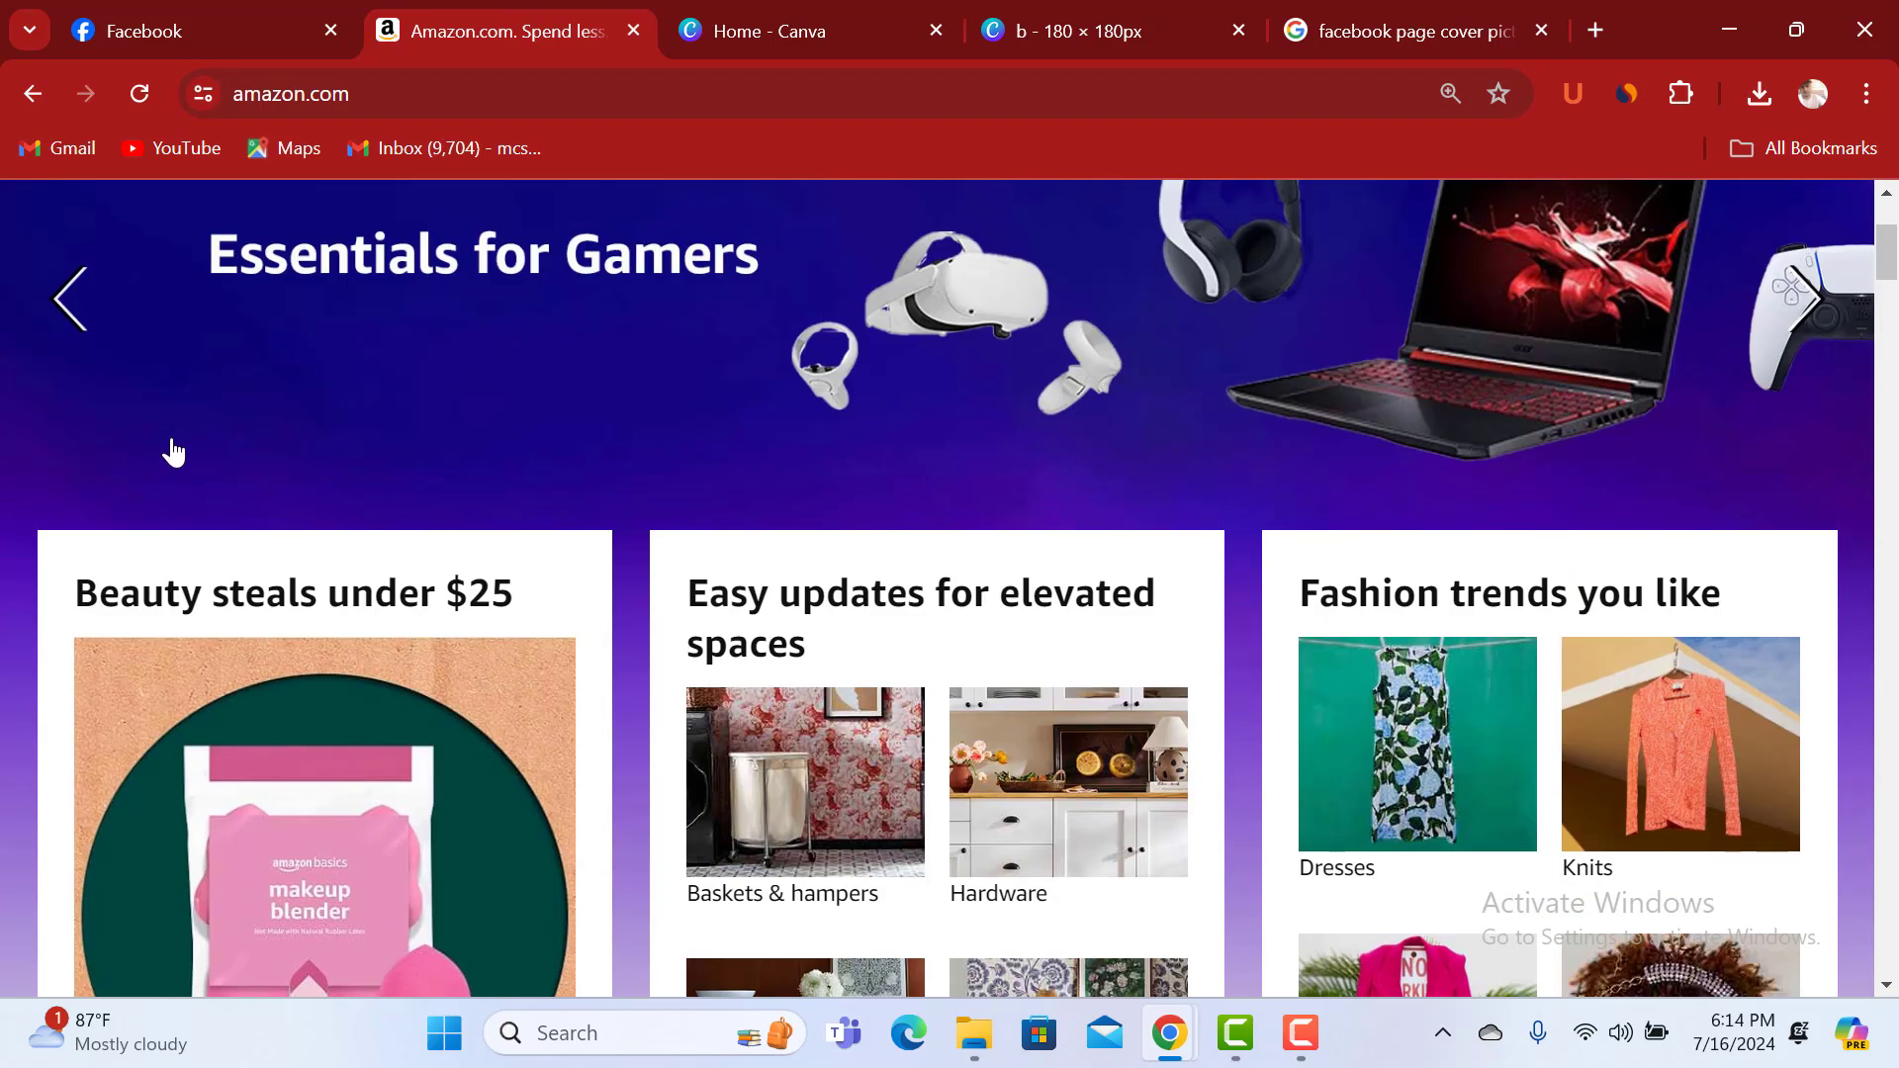
left_click(91, 315)
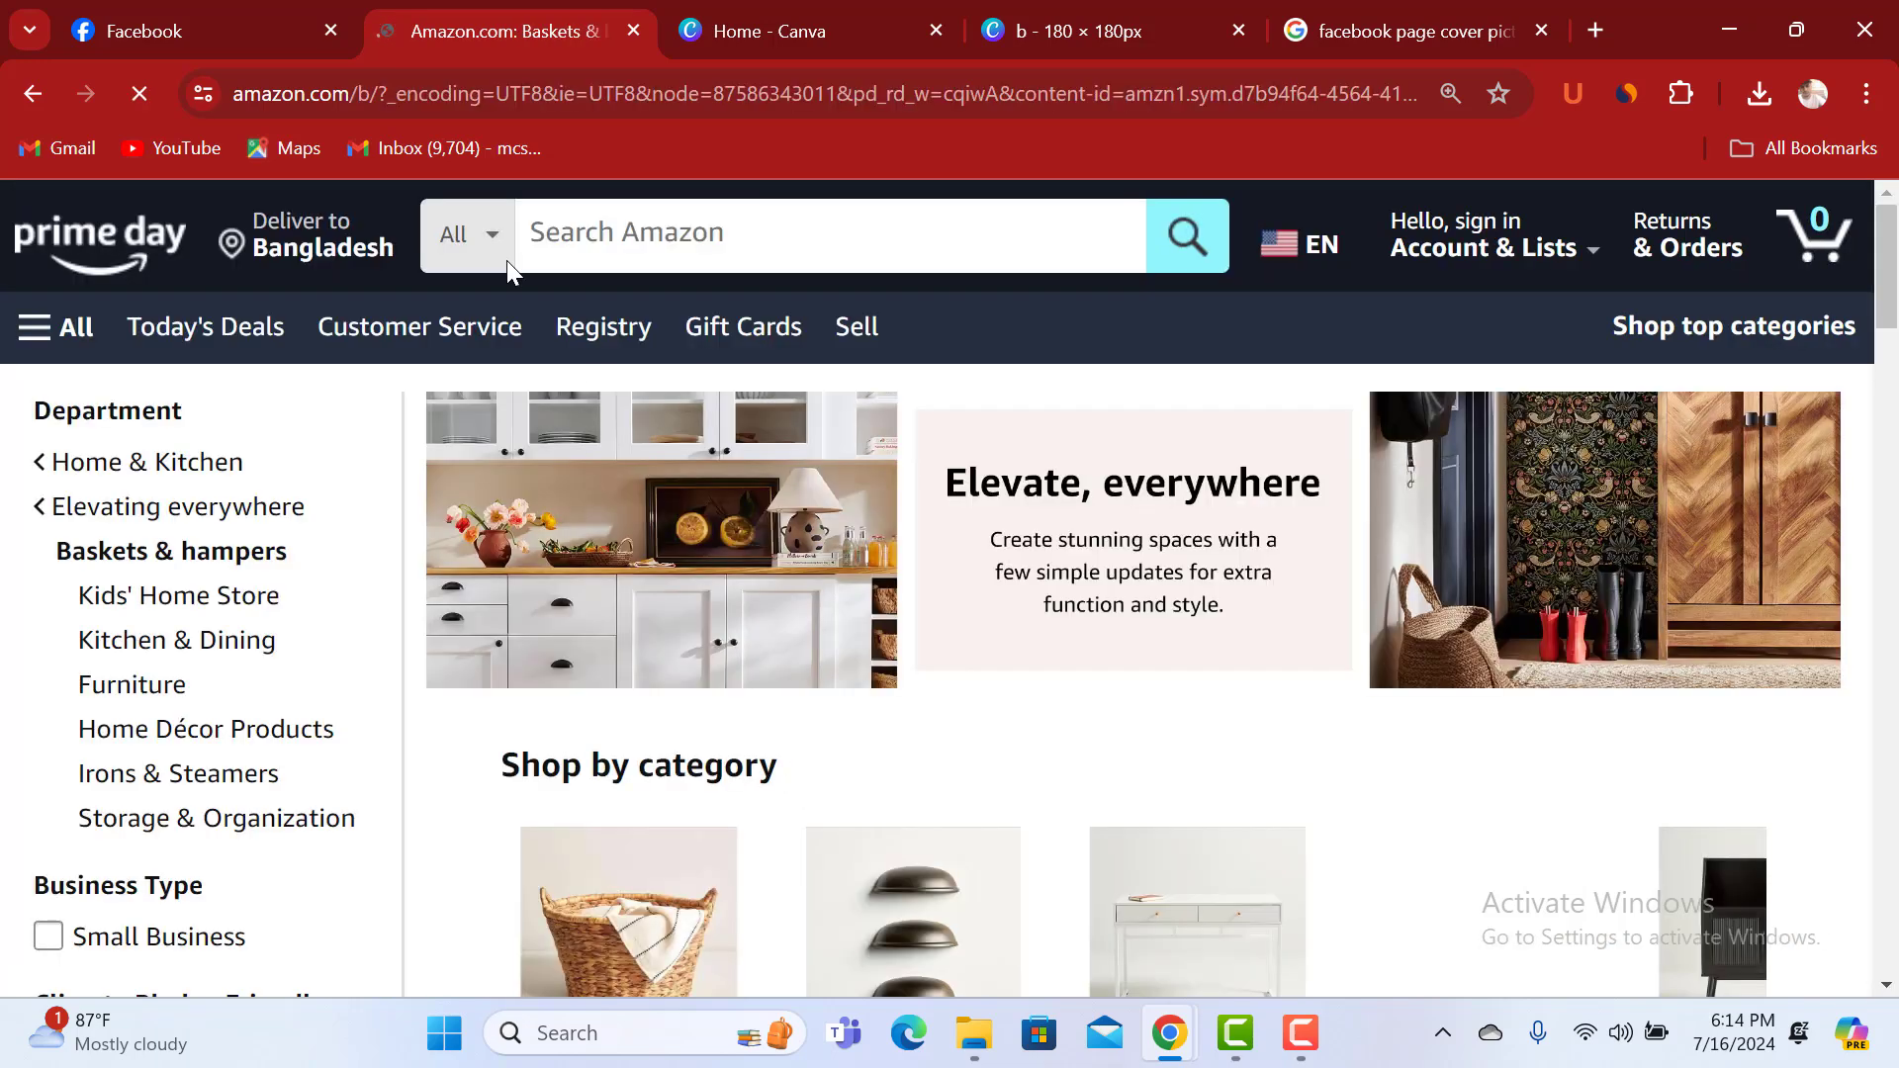
left_click(529, 94)
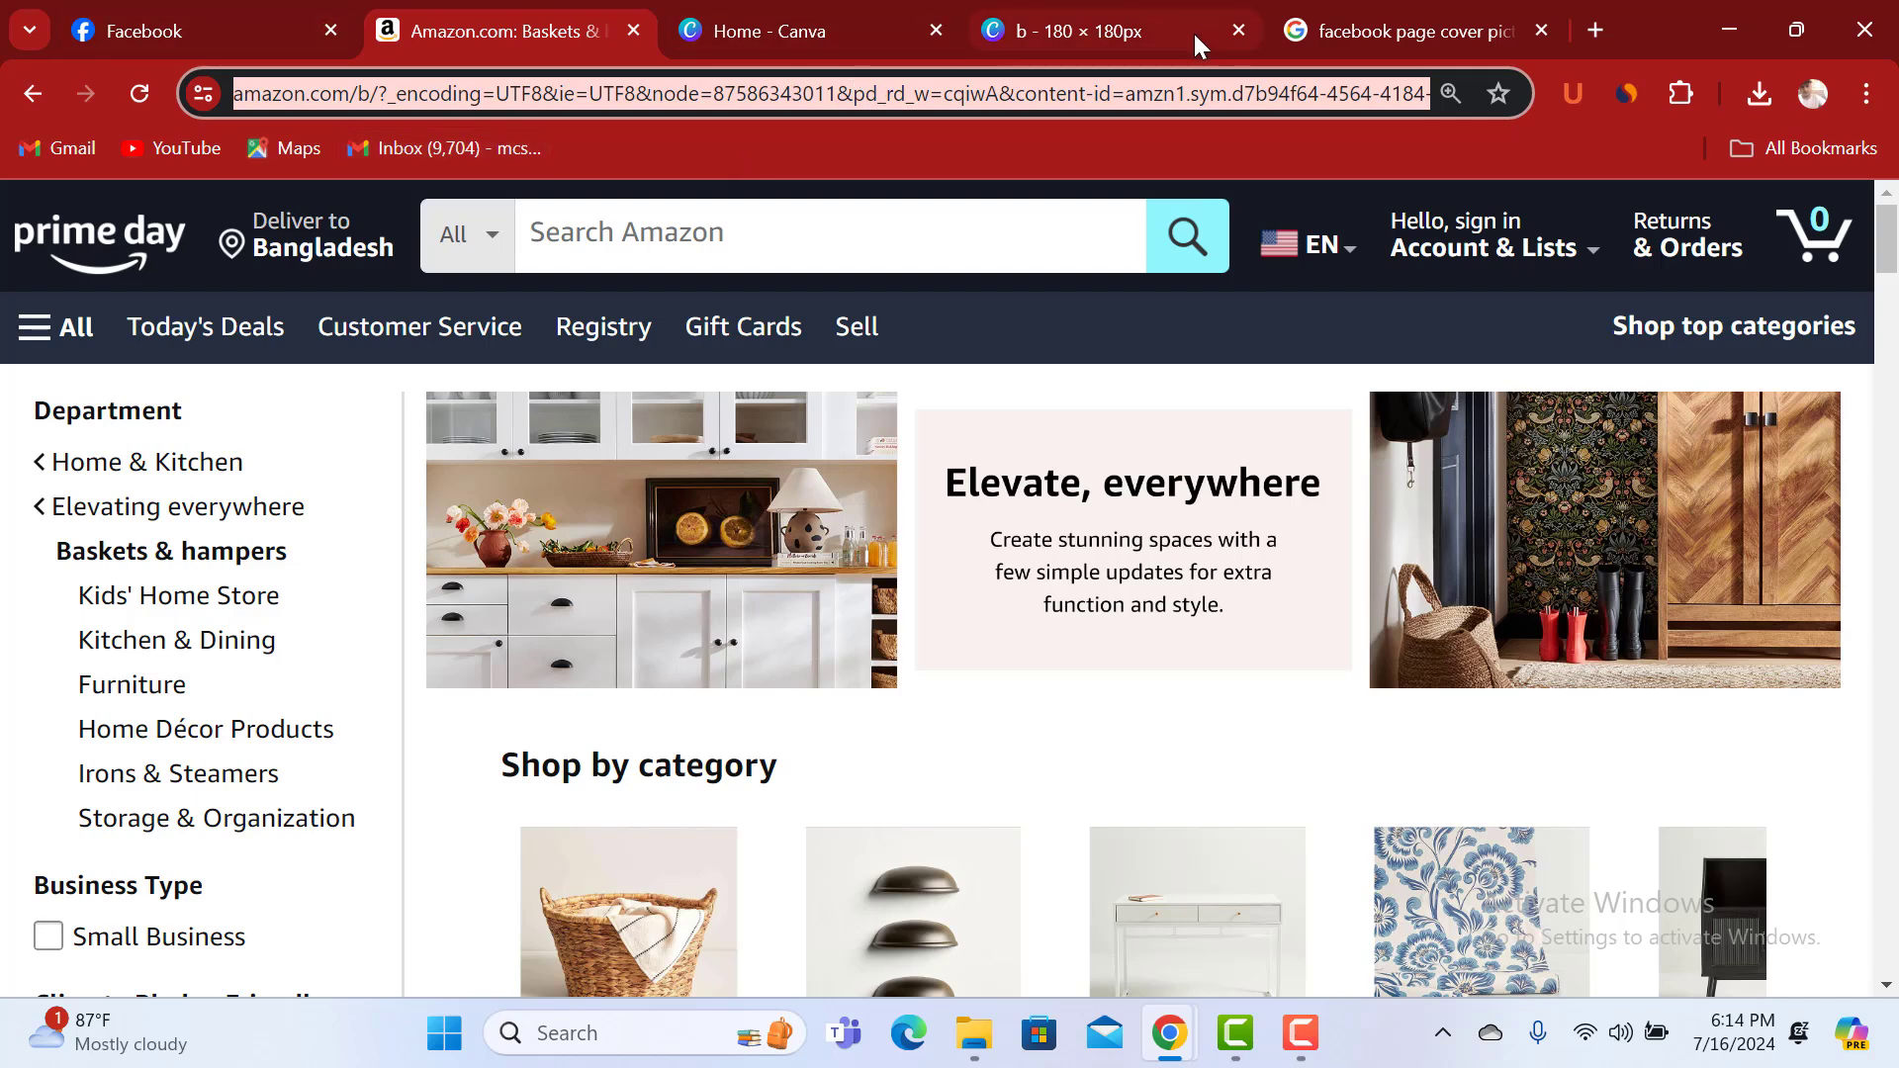
Close the Canva design tab, the cover picture size search tab and the Canva home tab
left_click(1240, 30)
left_click(1082, 40)
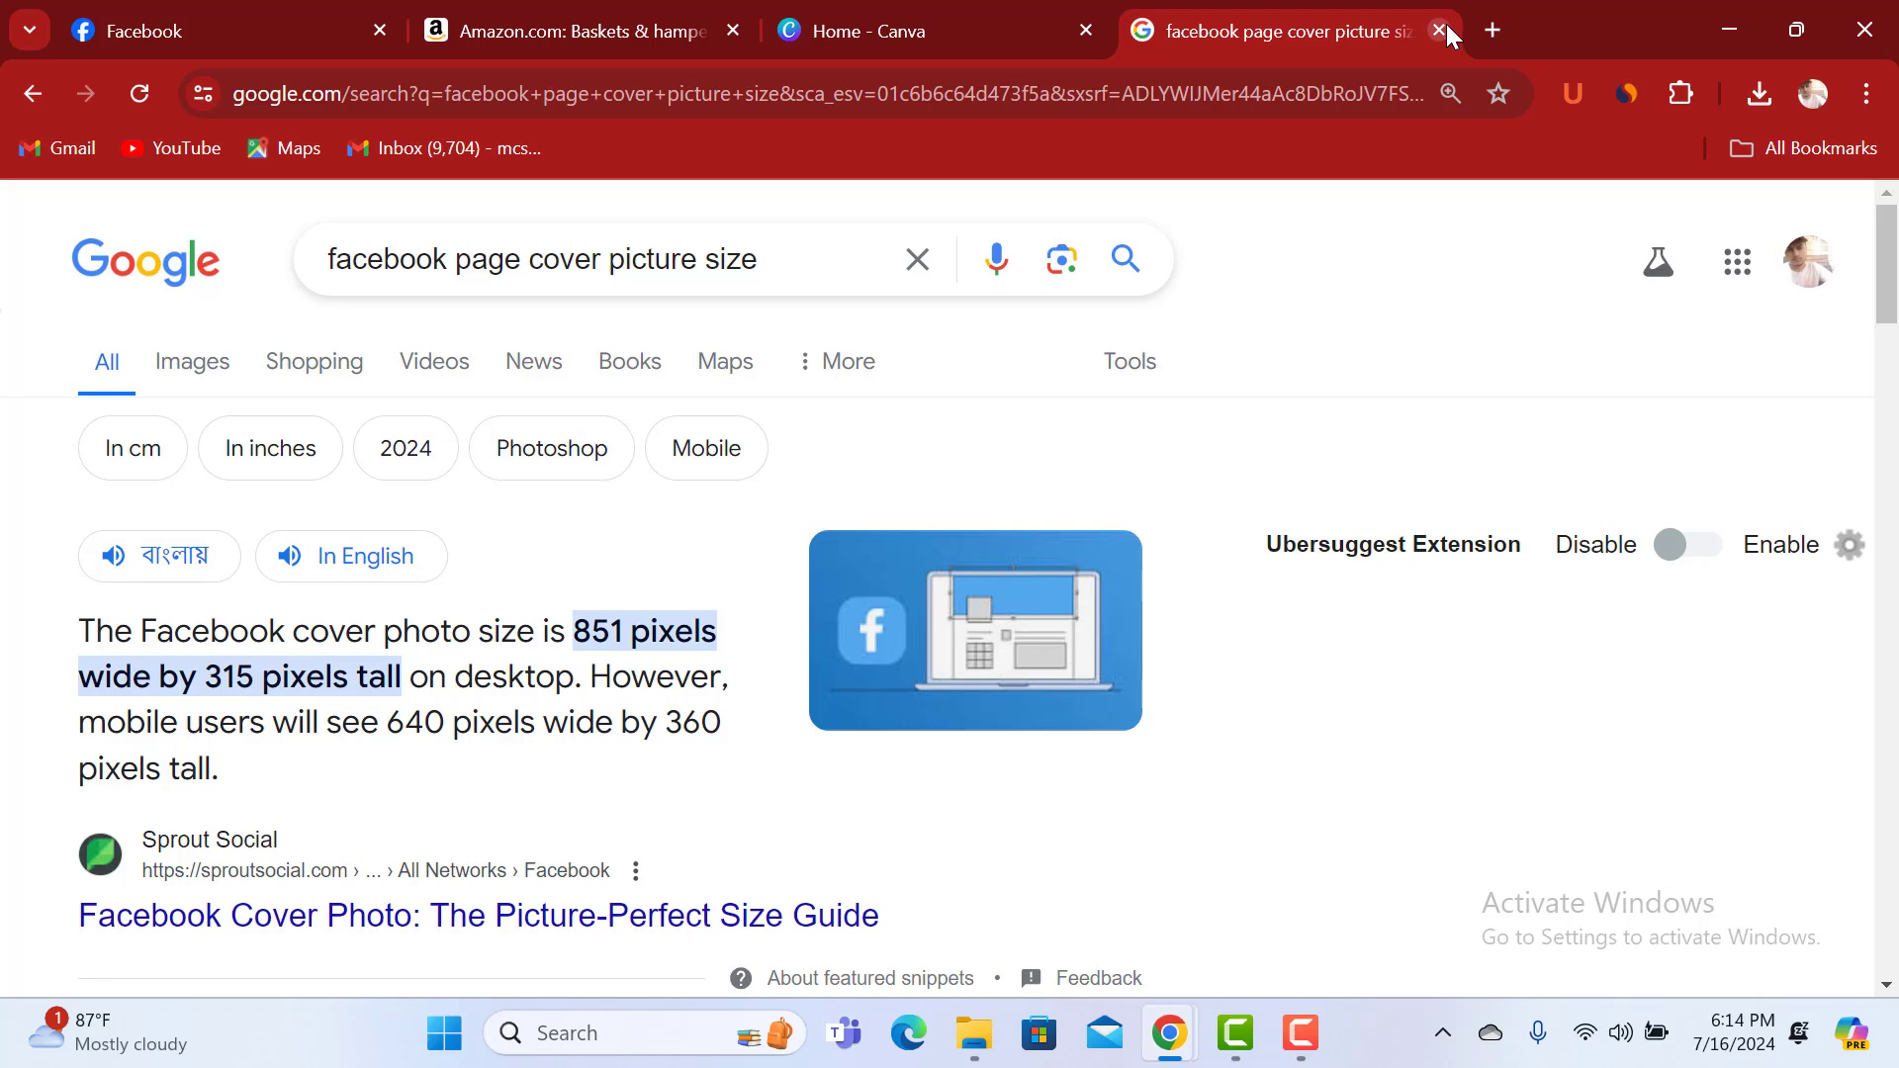
left_click(1443, 28)
left_click(1086, 31)
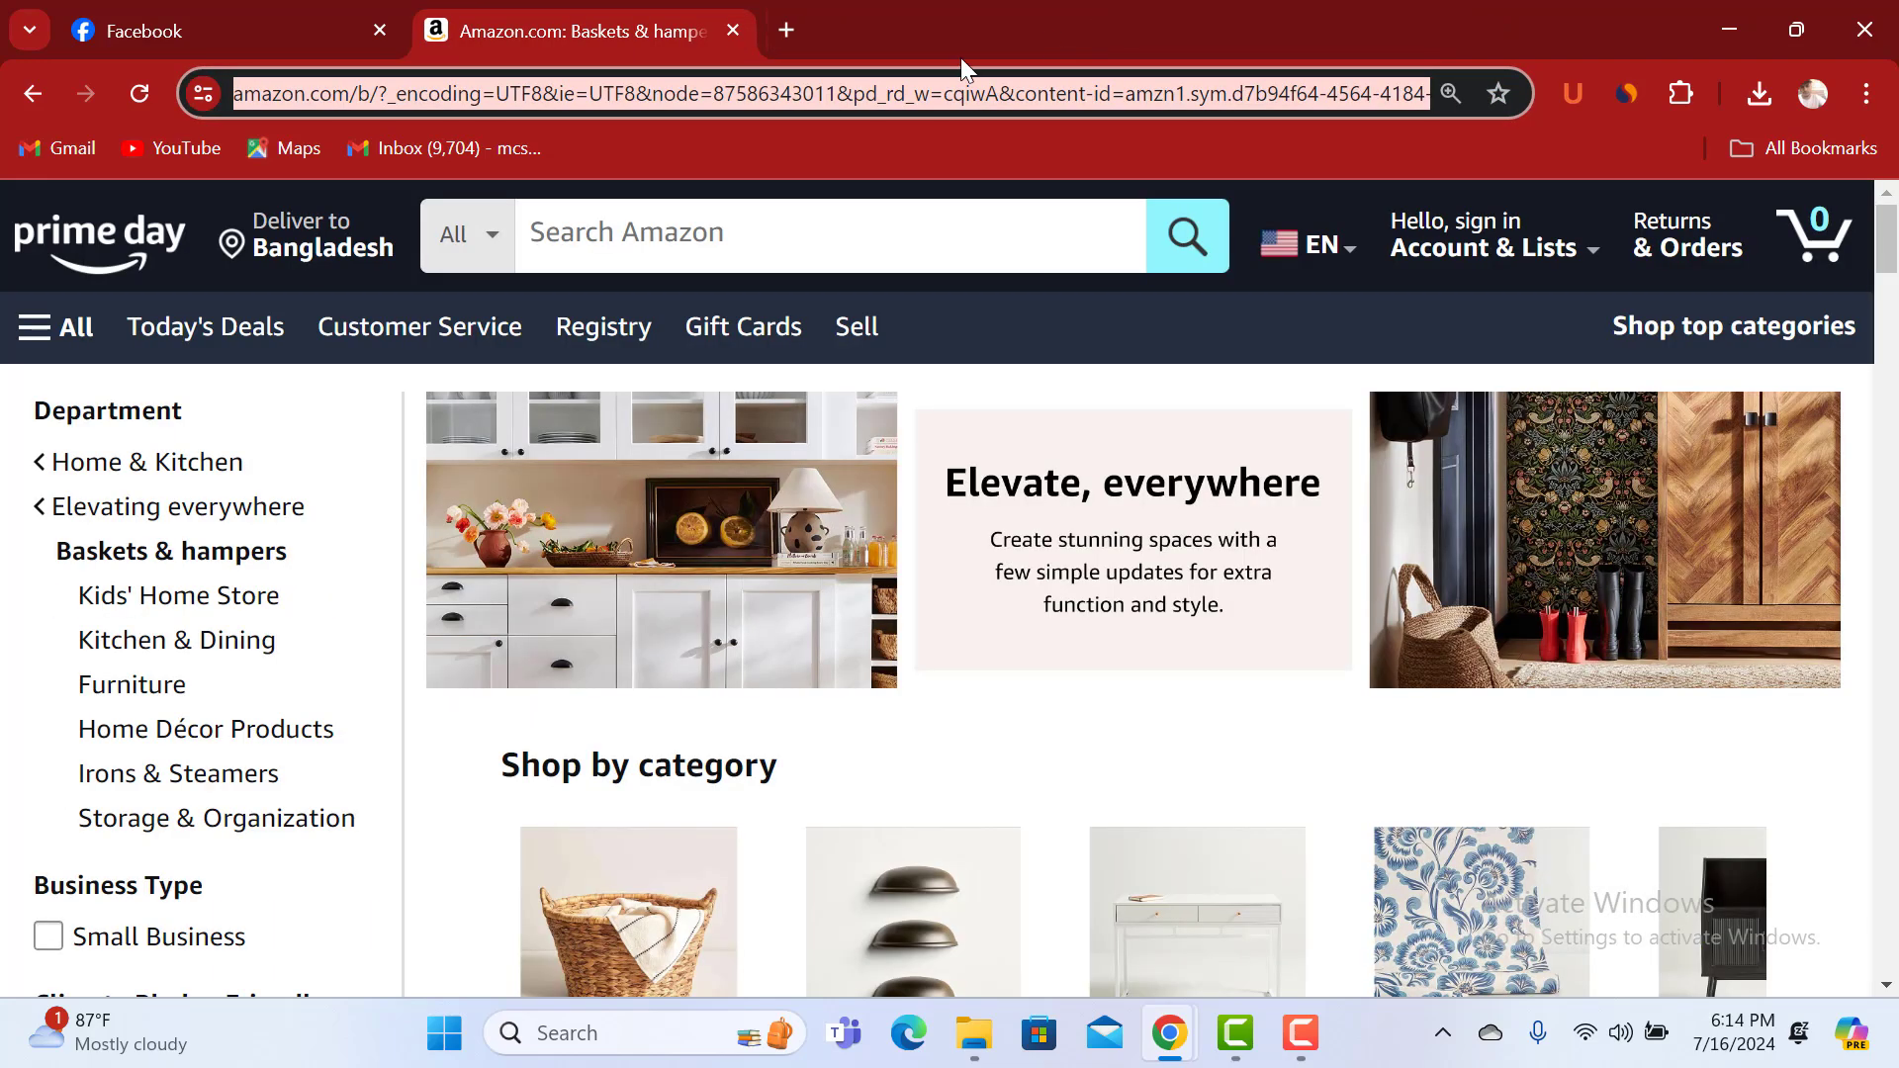
Paste the copied Amazon link into the post text
left_click(150, 44)
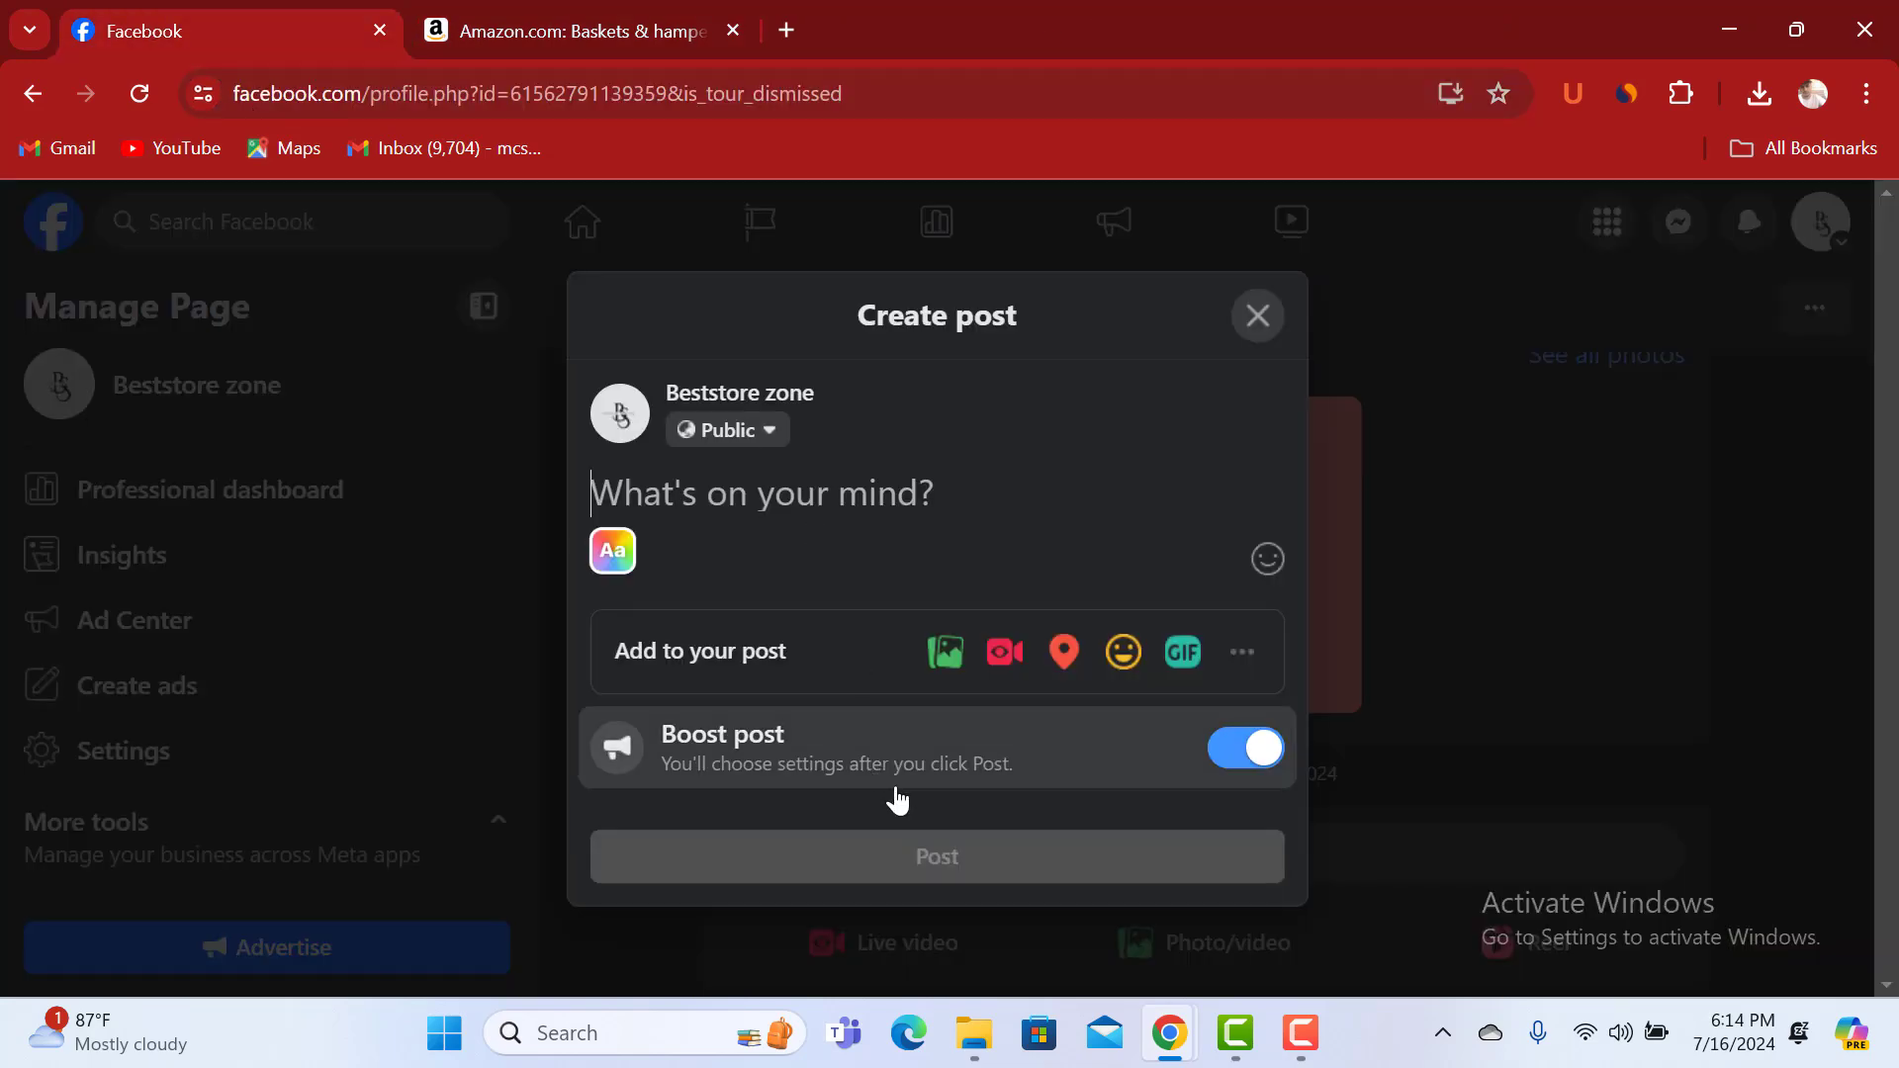
left_click(721, 521)
key("ctrl+v")
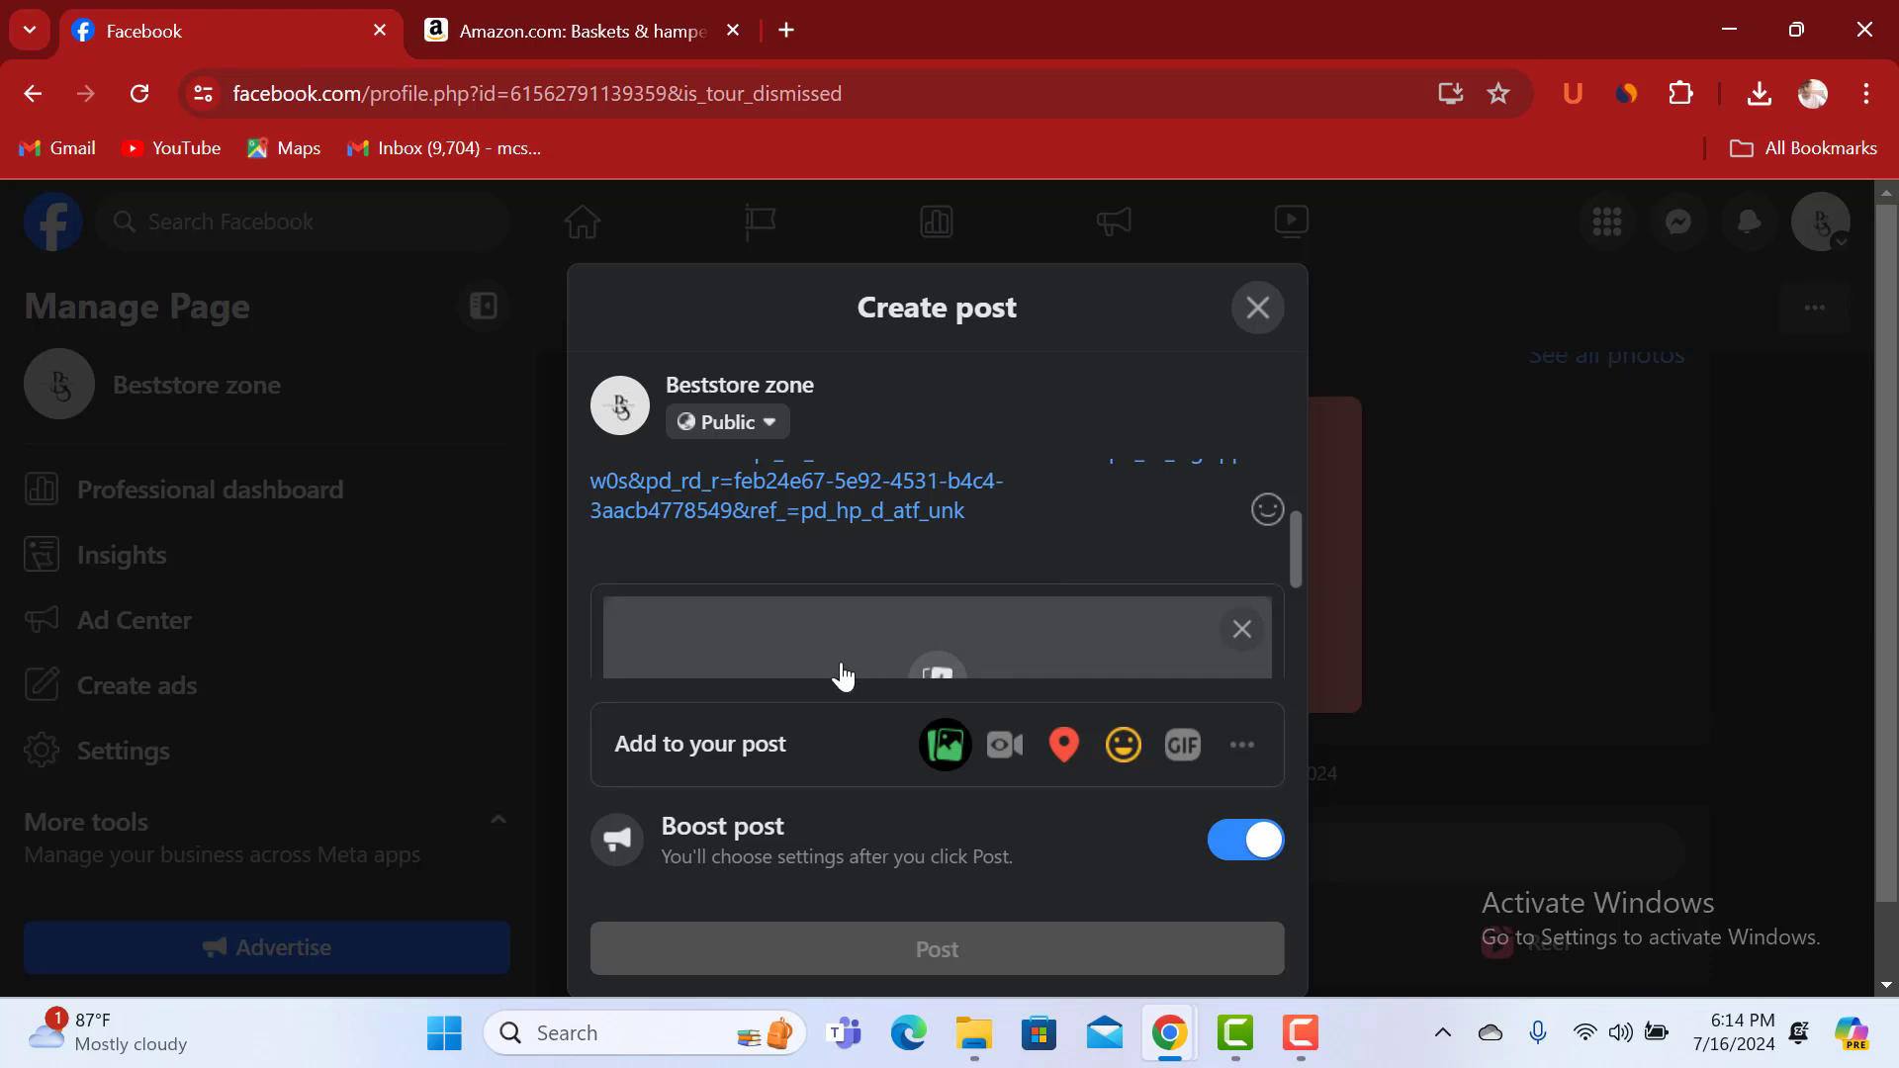
Attach the jilll01 image from Downloads to the post
scroll(873, 650, "down", 1)
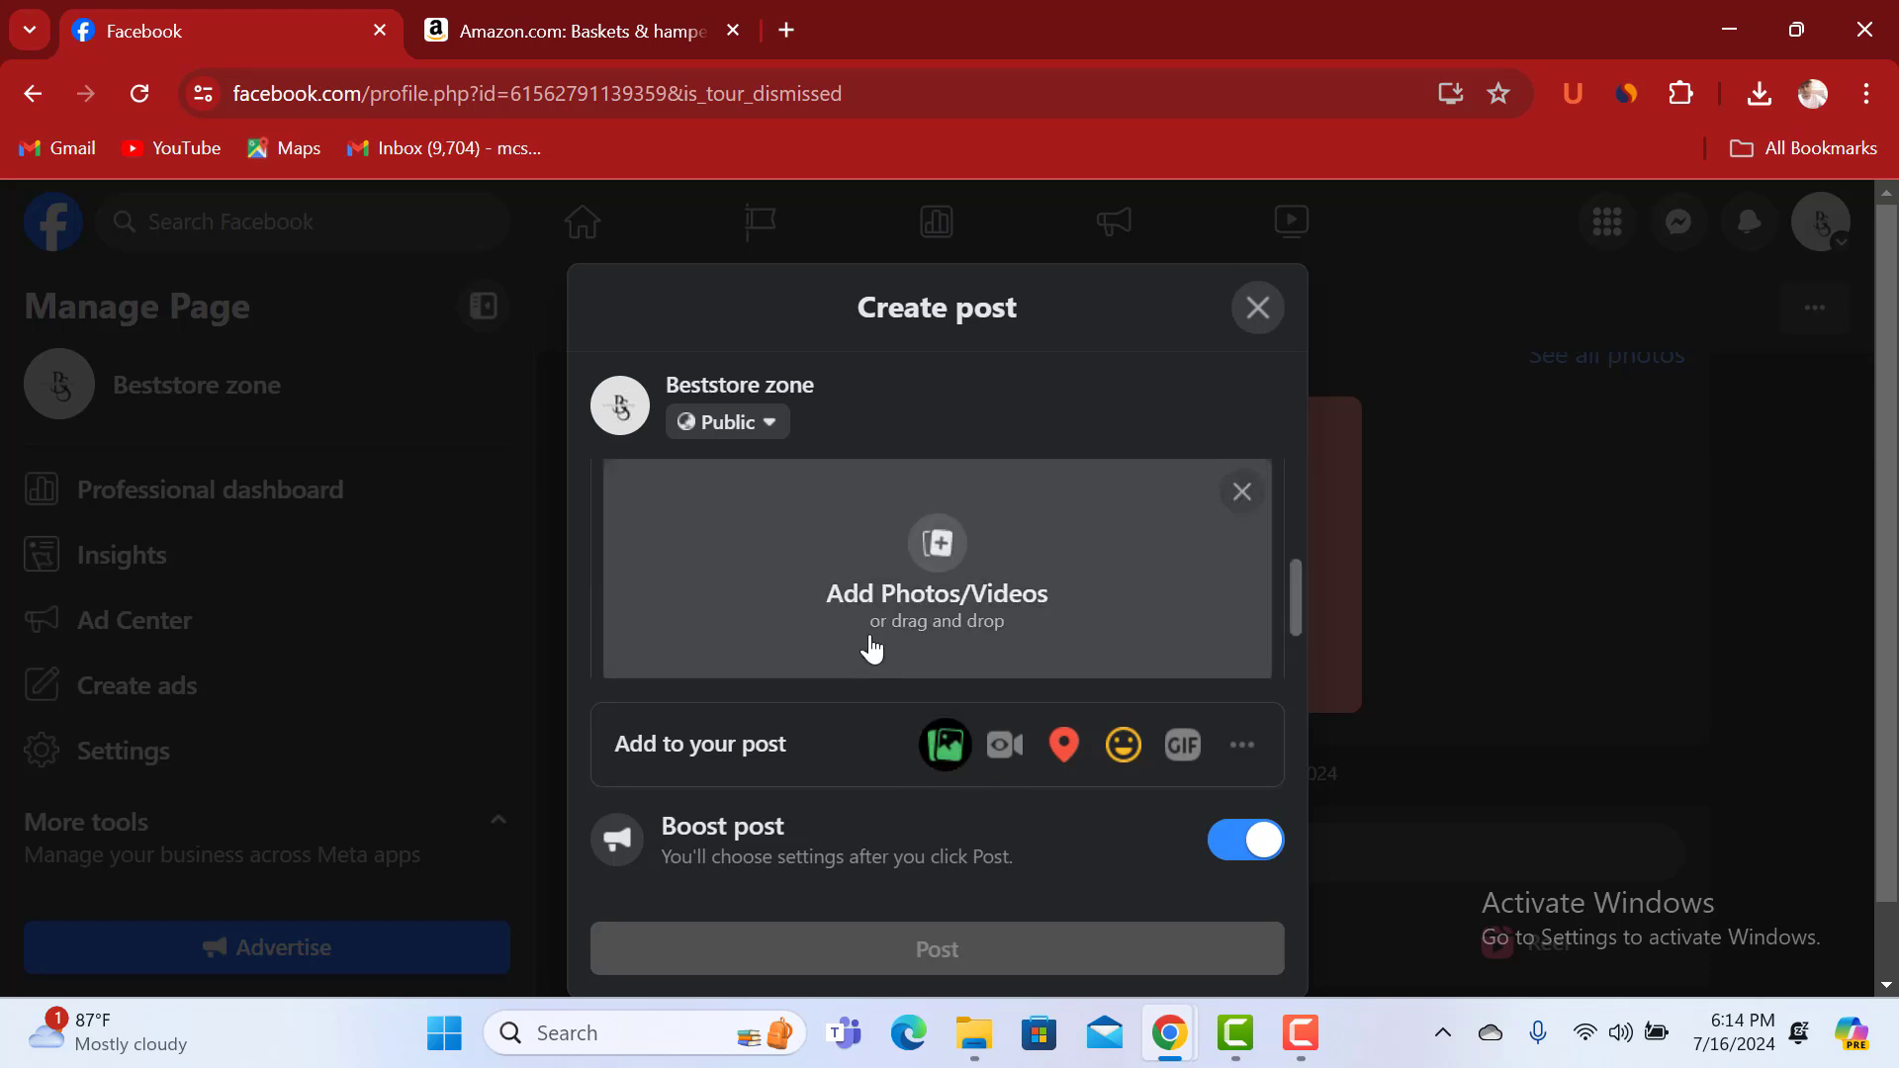
left_click(937, 550)
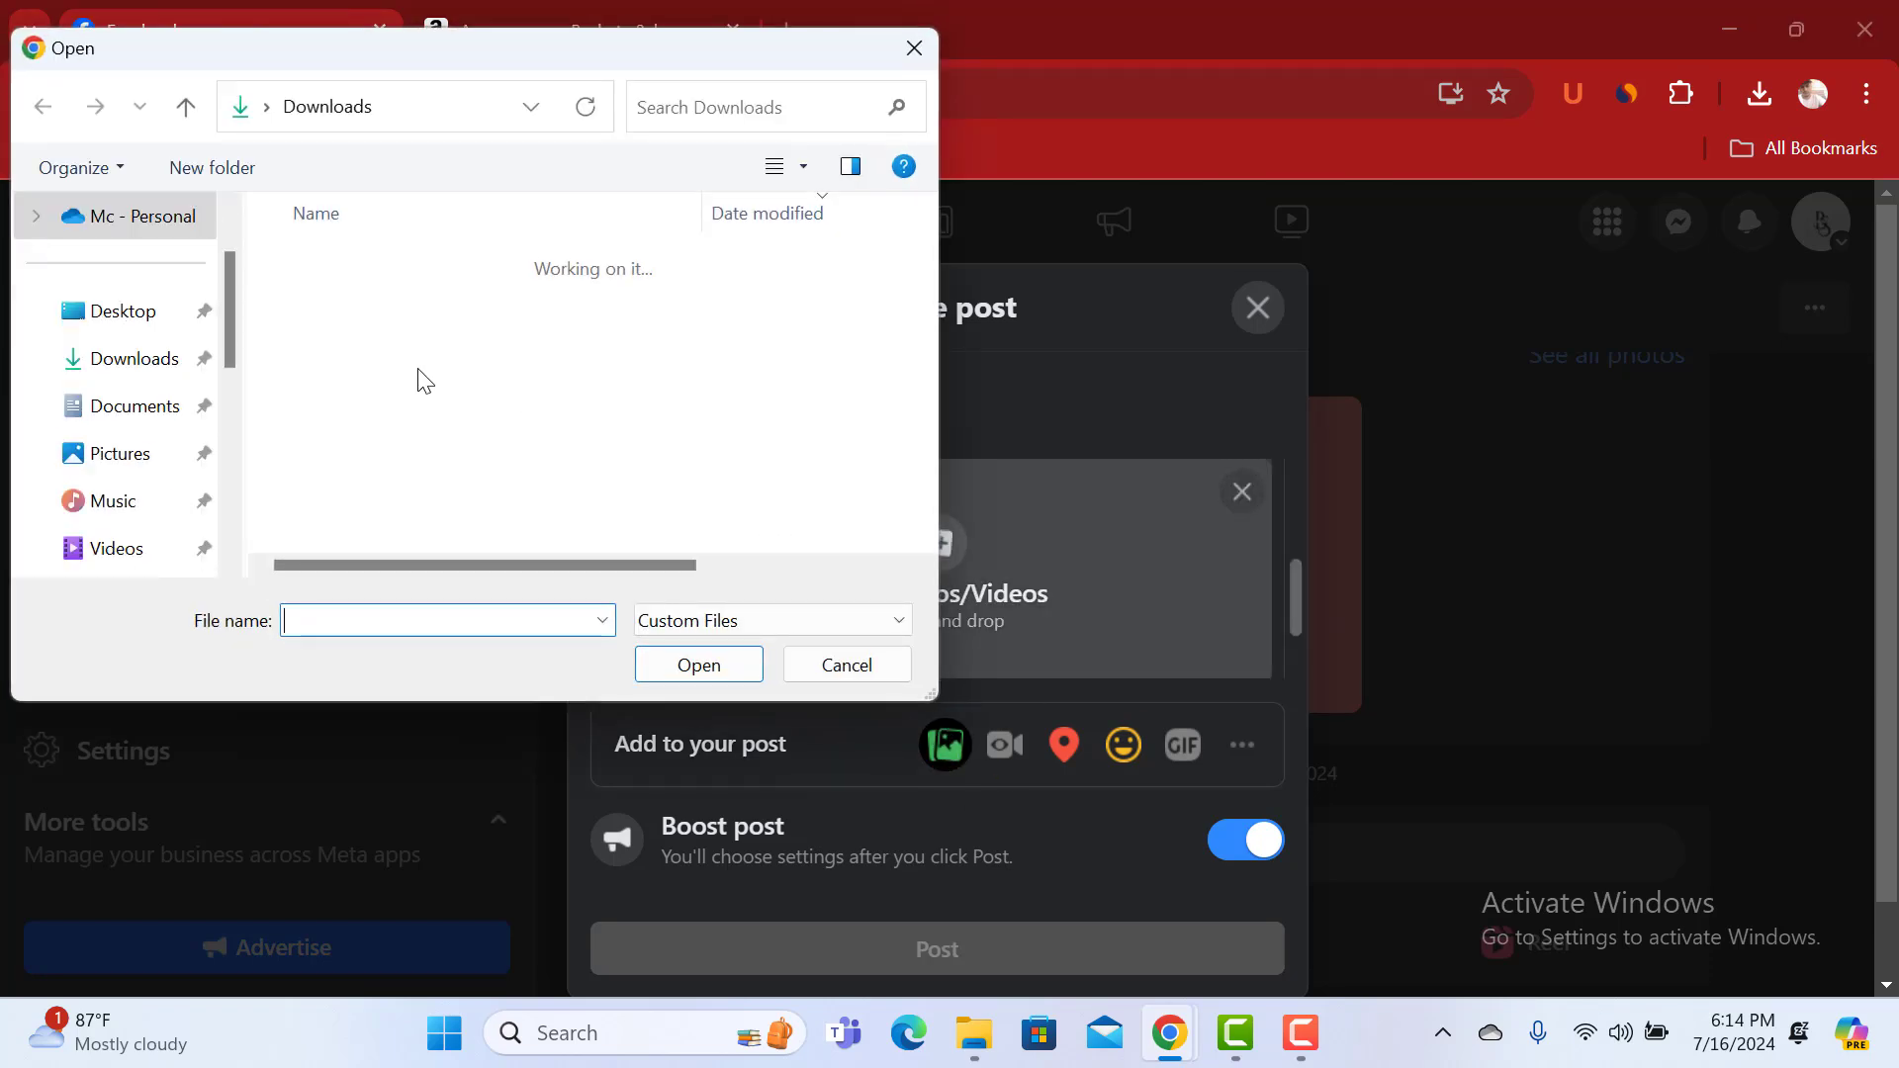
scroll(373, 458, "down", 1)
scroll(378, 437, "up", 1)
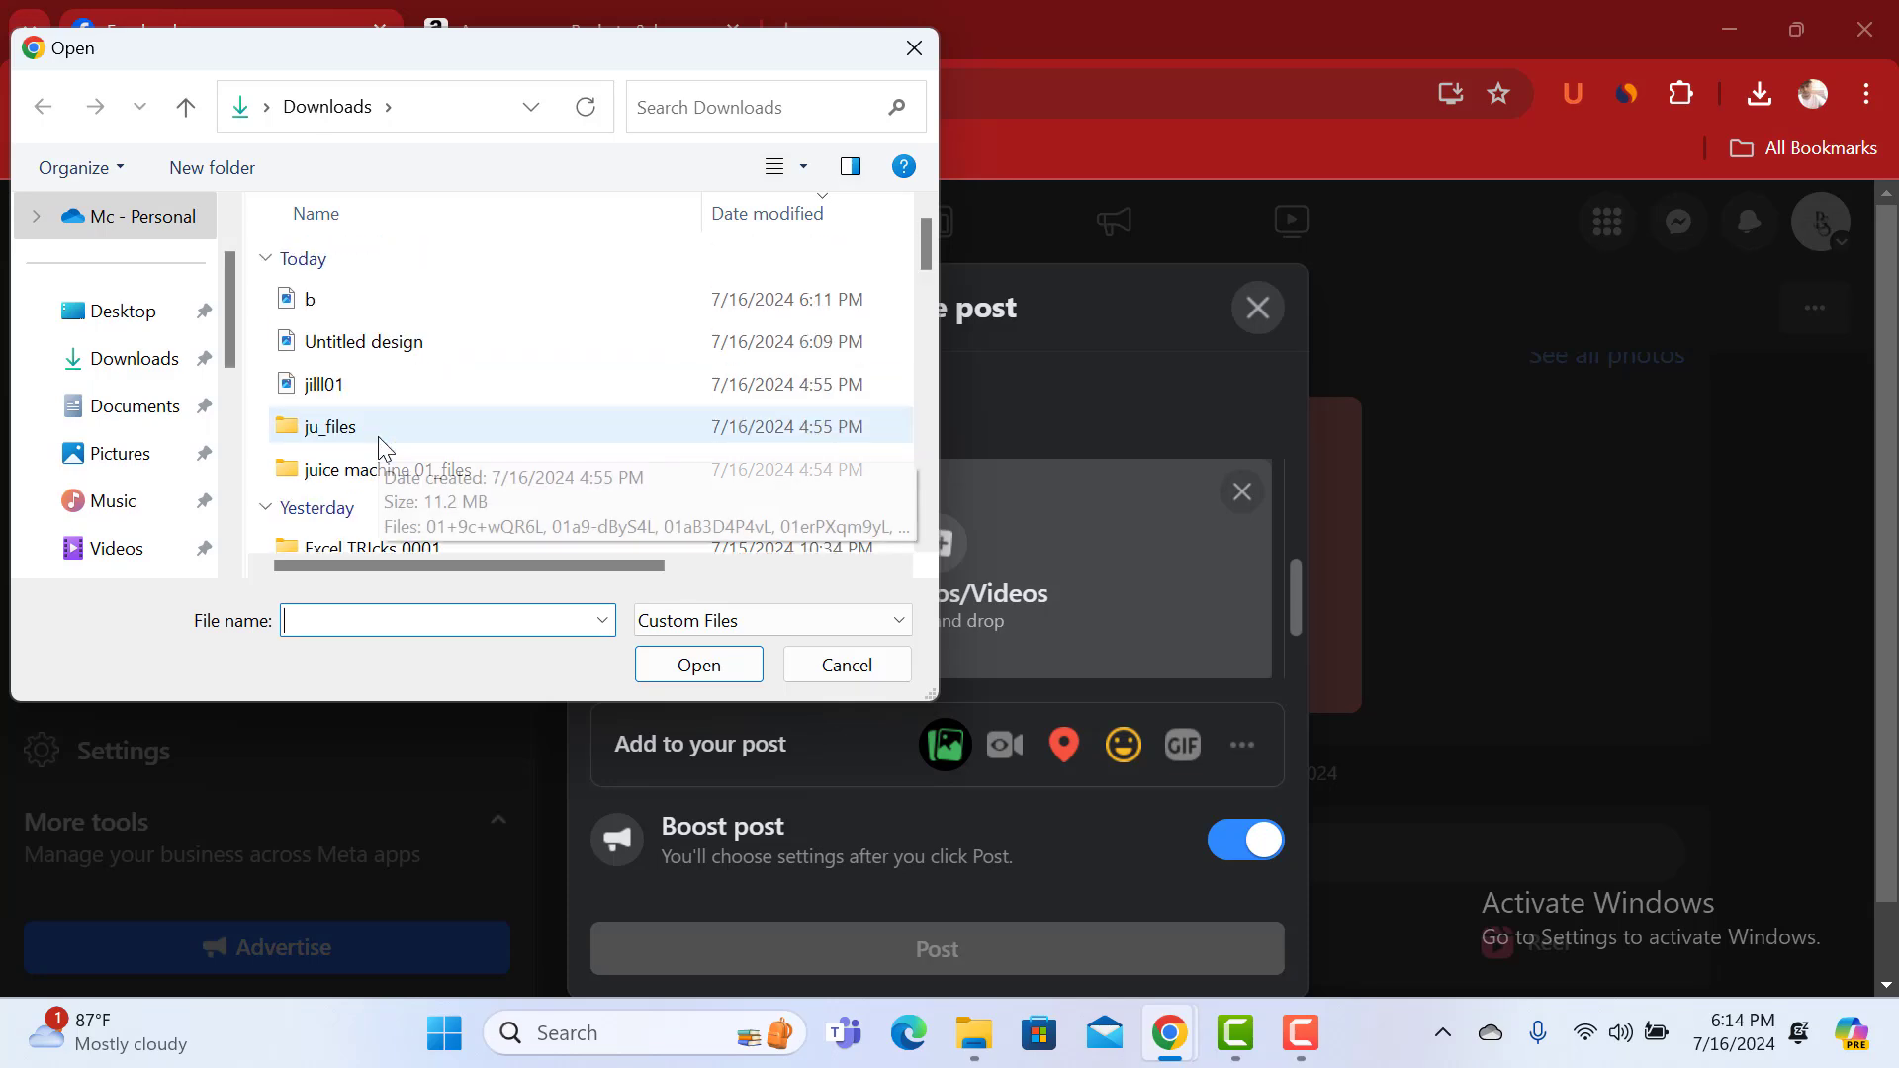
double_click(359, 386)
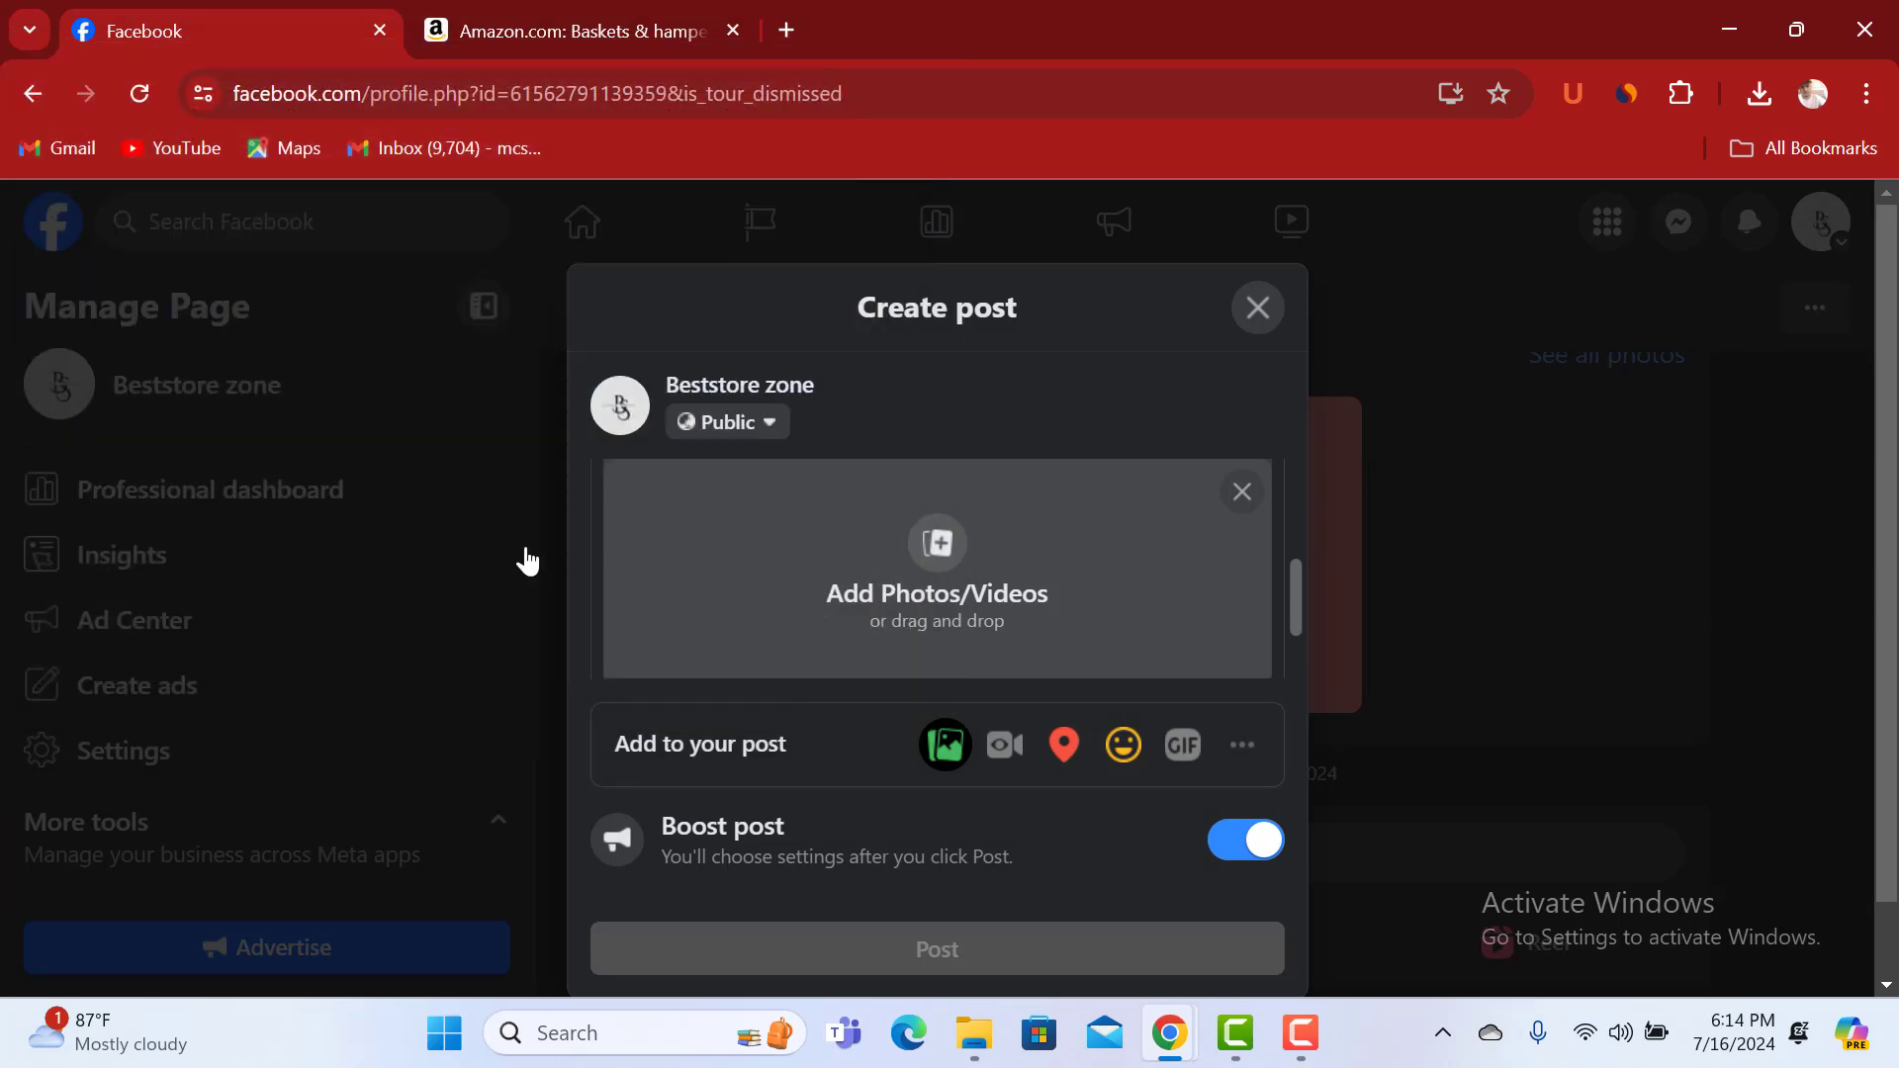
Publish the post with Boost post enabled
scroll(999, 637, "down", 3)
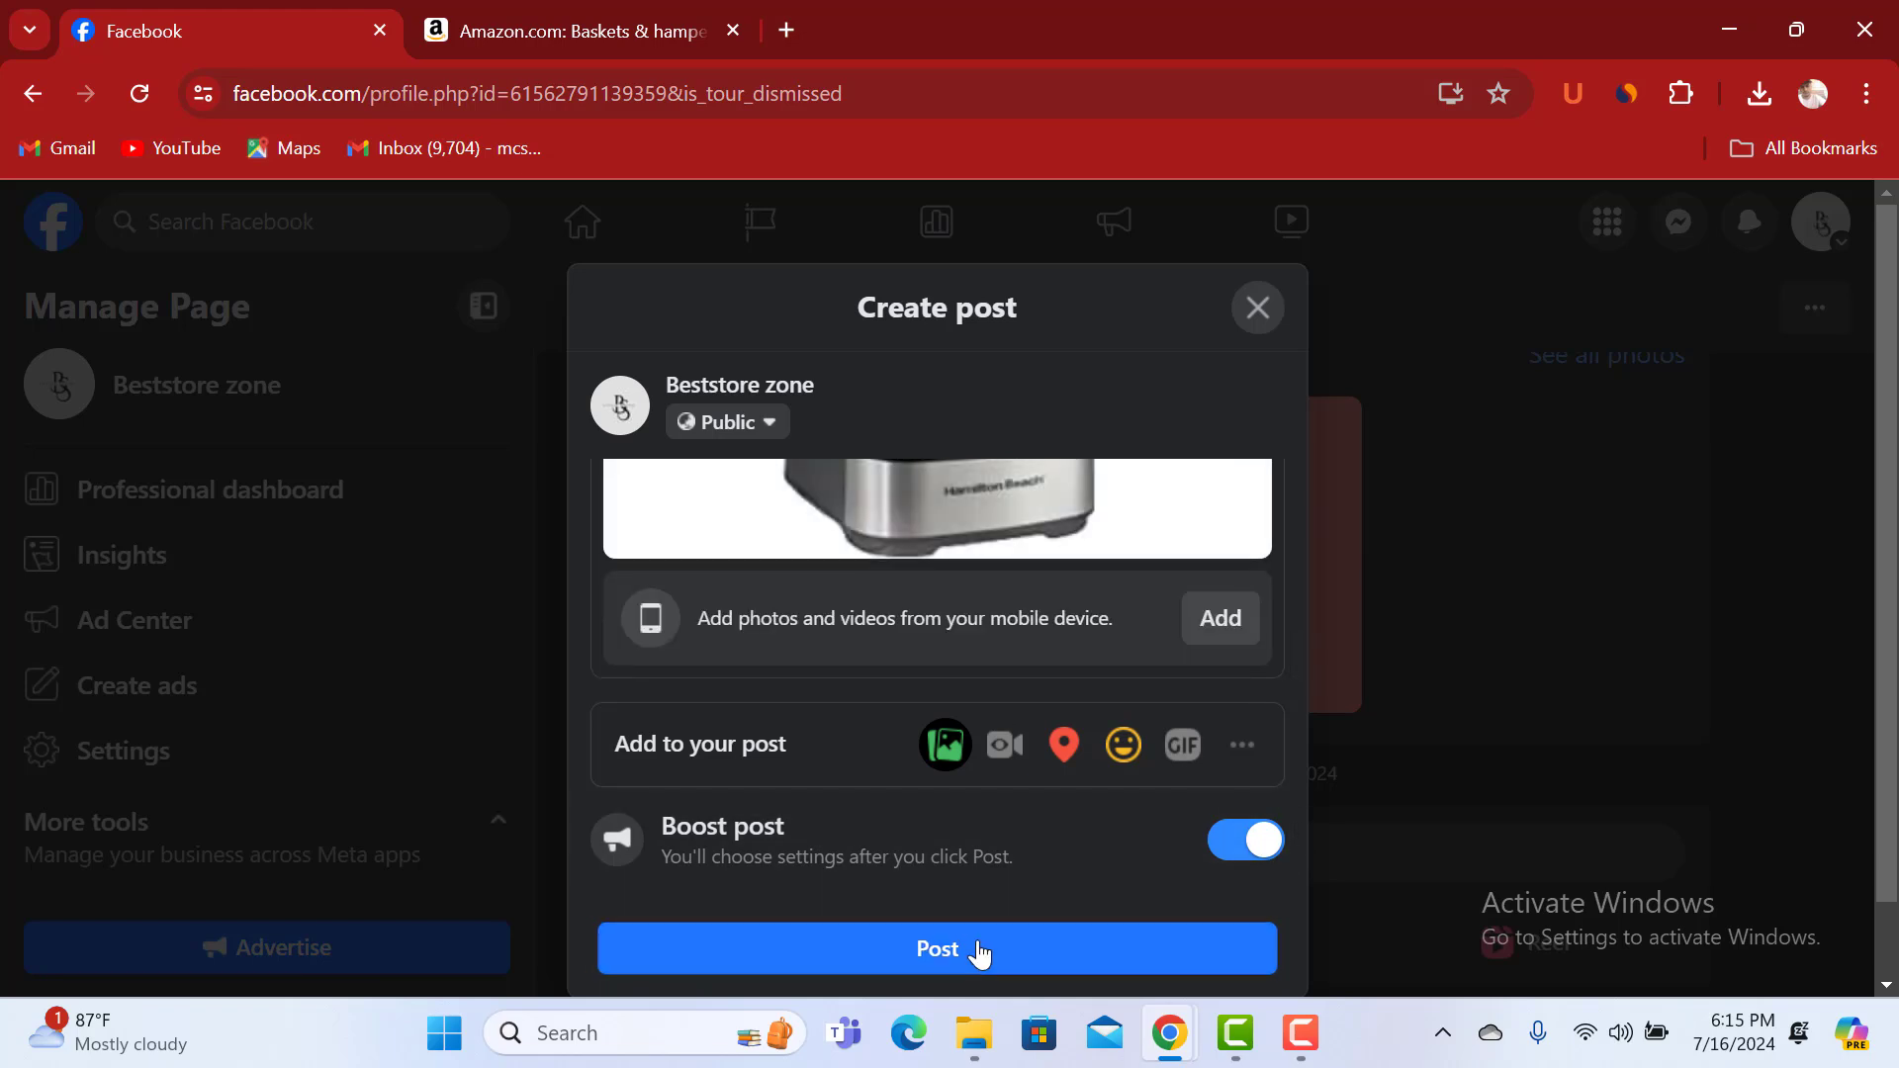
left_click(1232, 857)
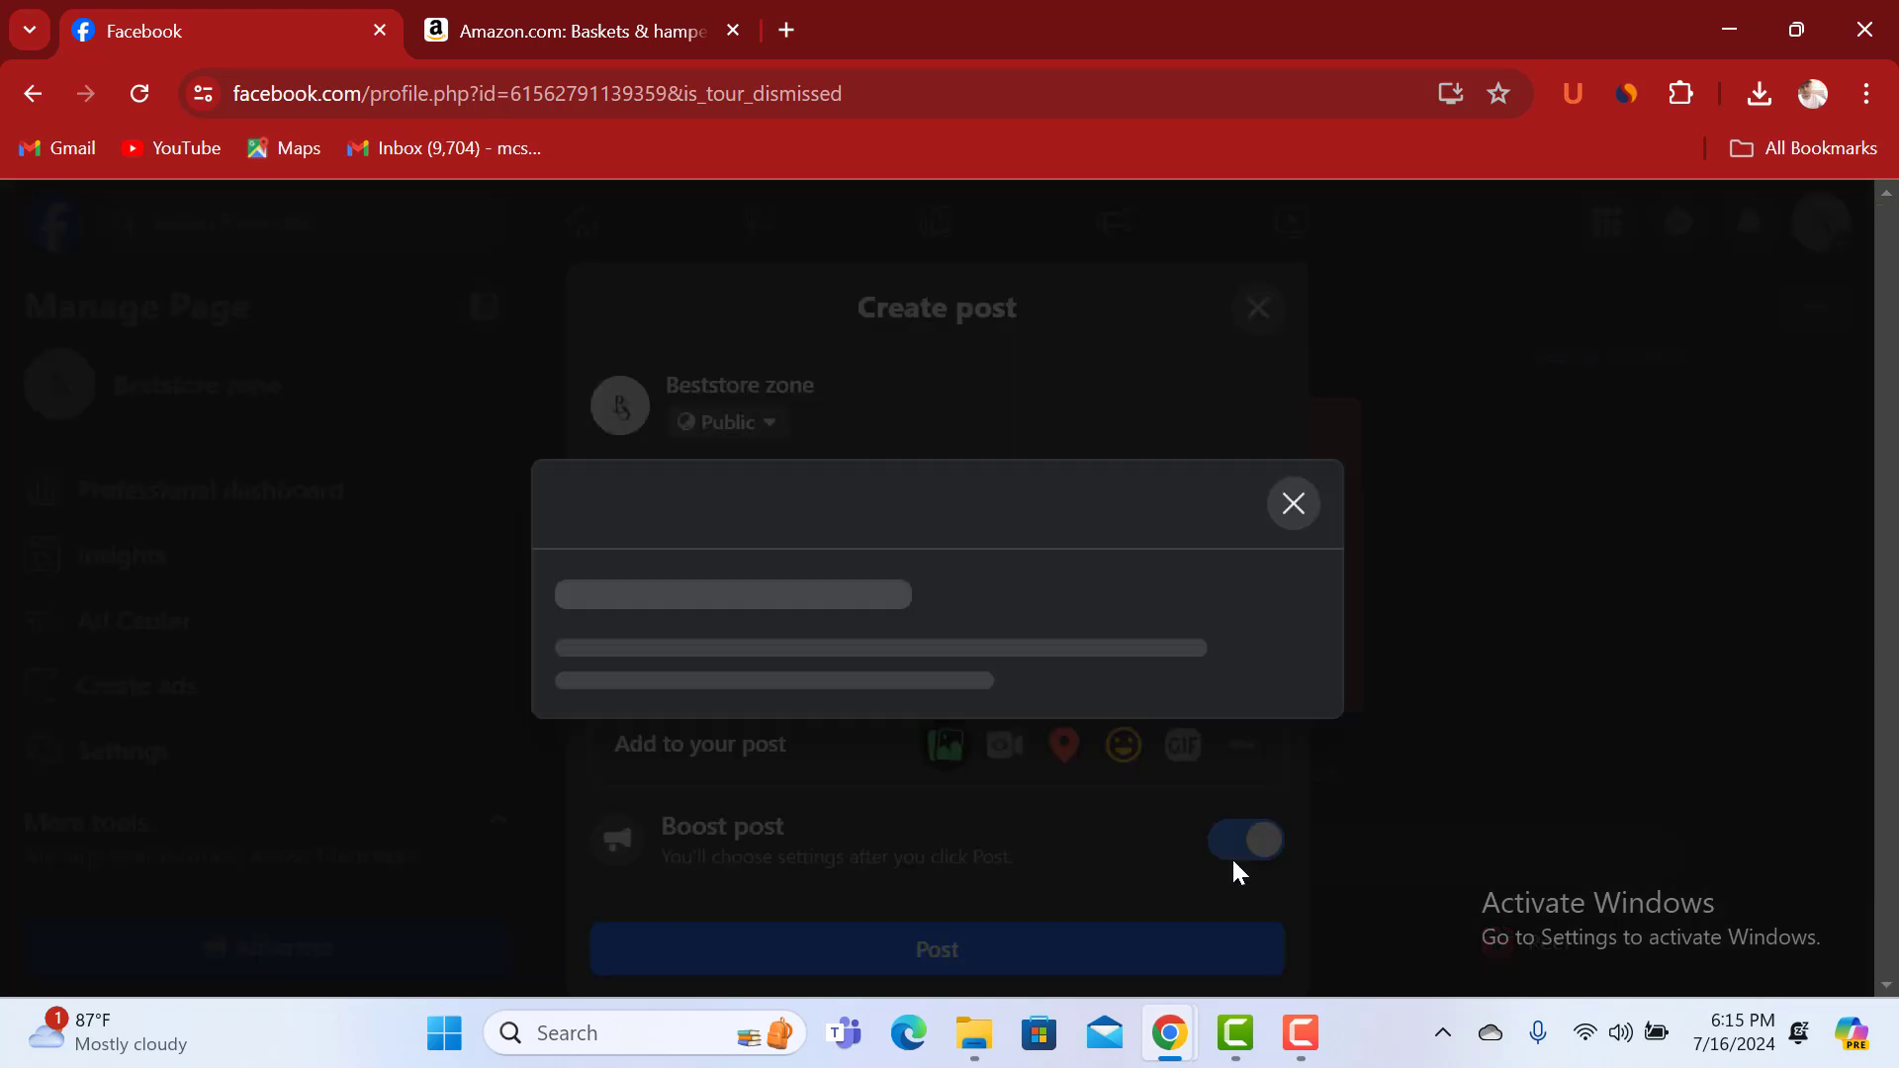
left_click(1192, 852)
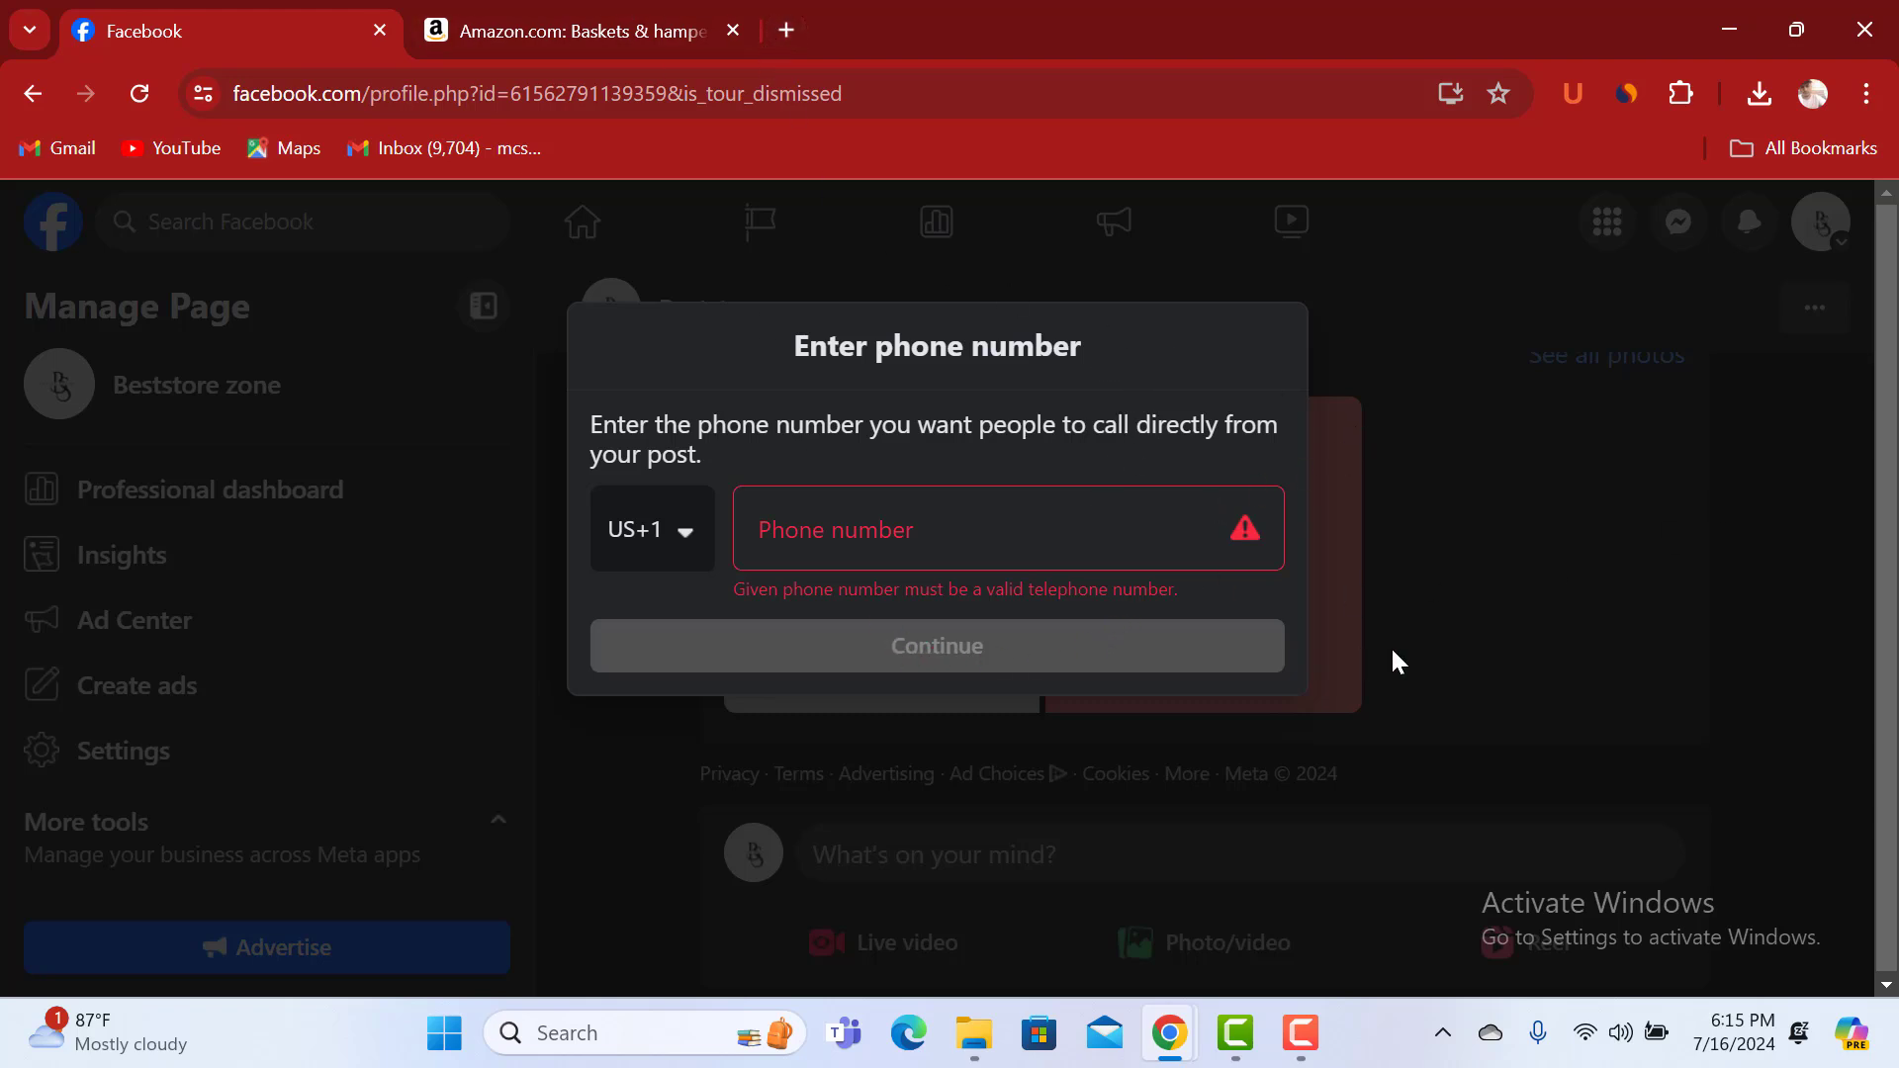
Search Google for smstome uk in a new tab
key("F9")
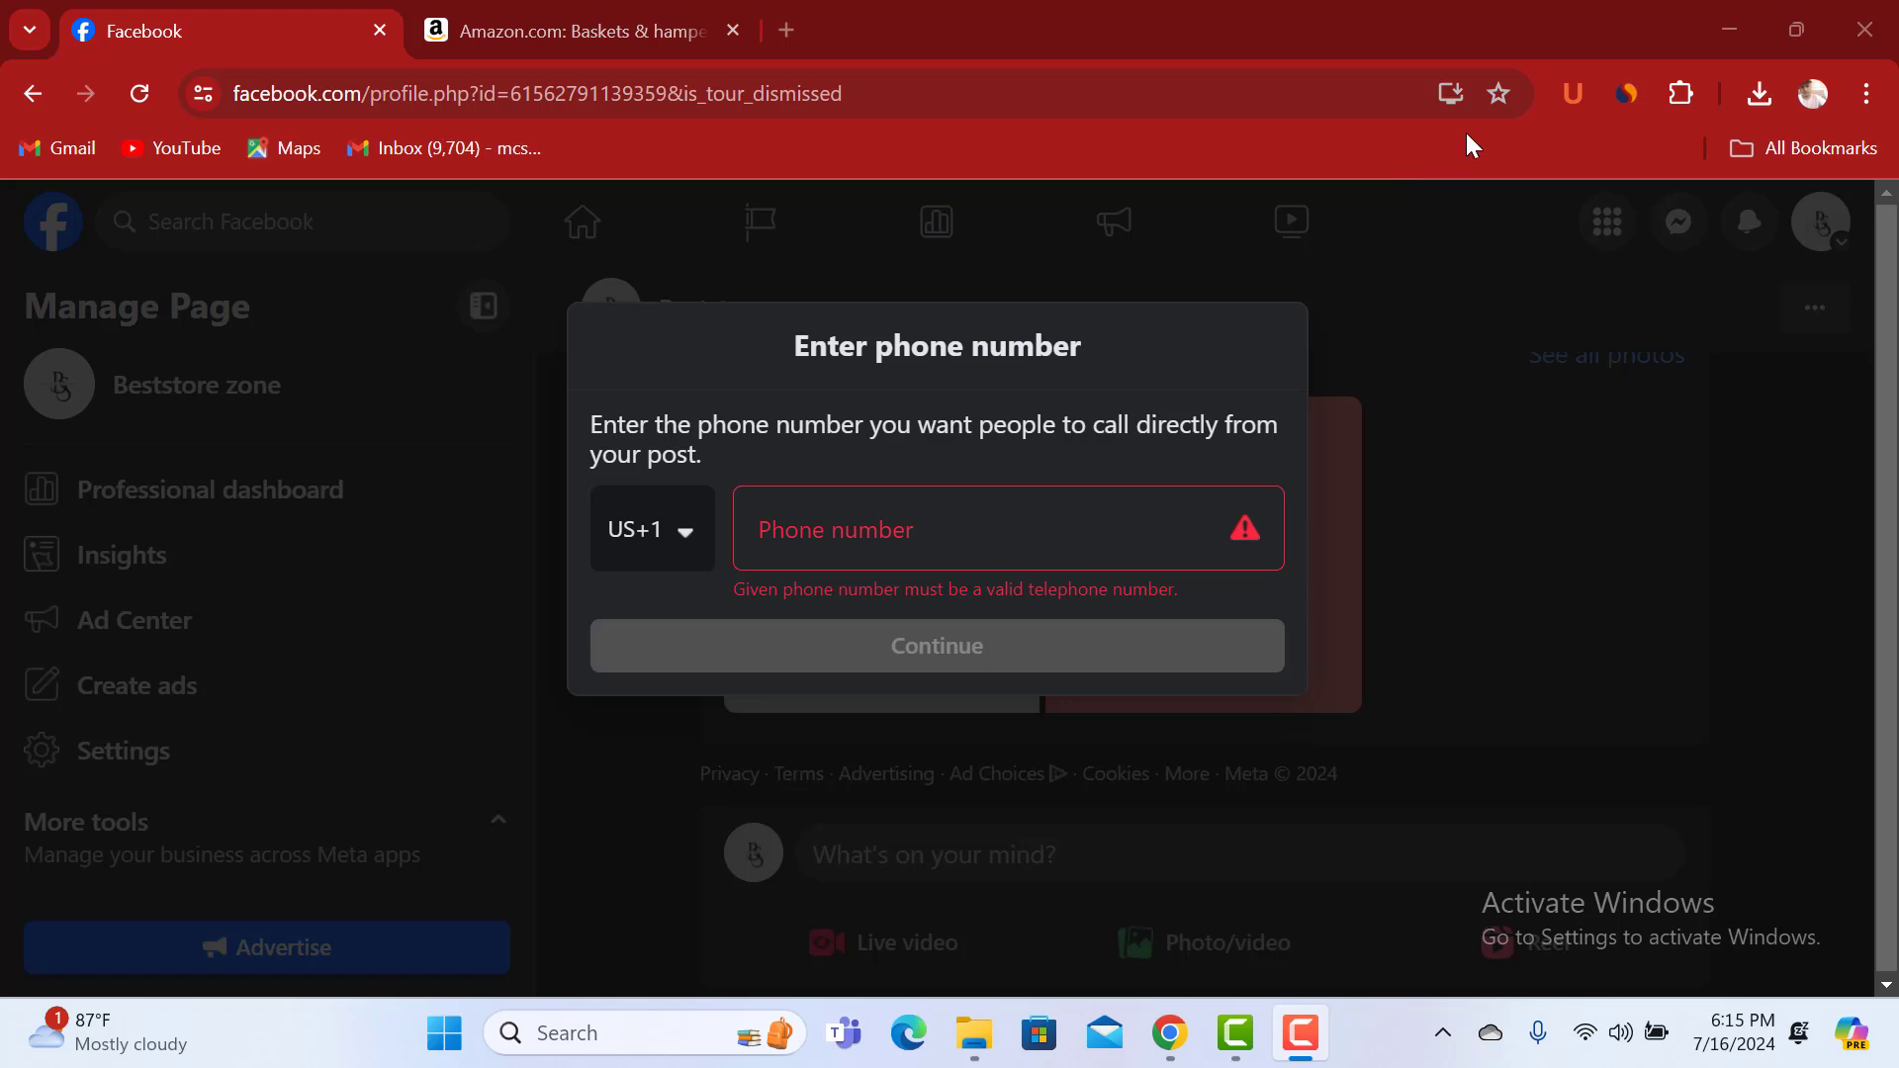
left_click(786, 32)
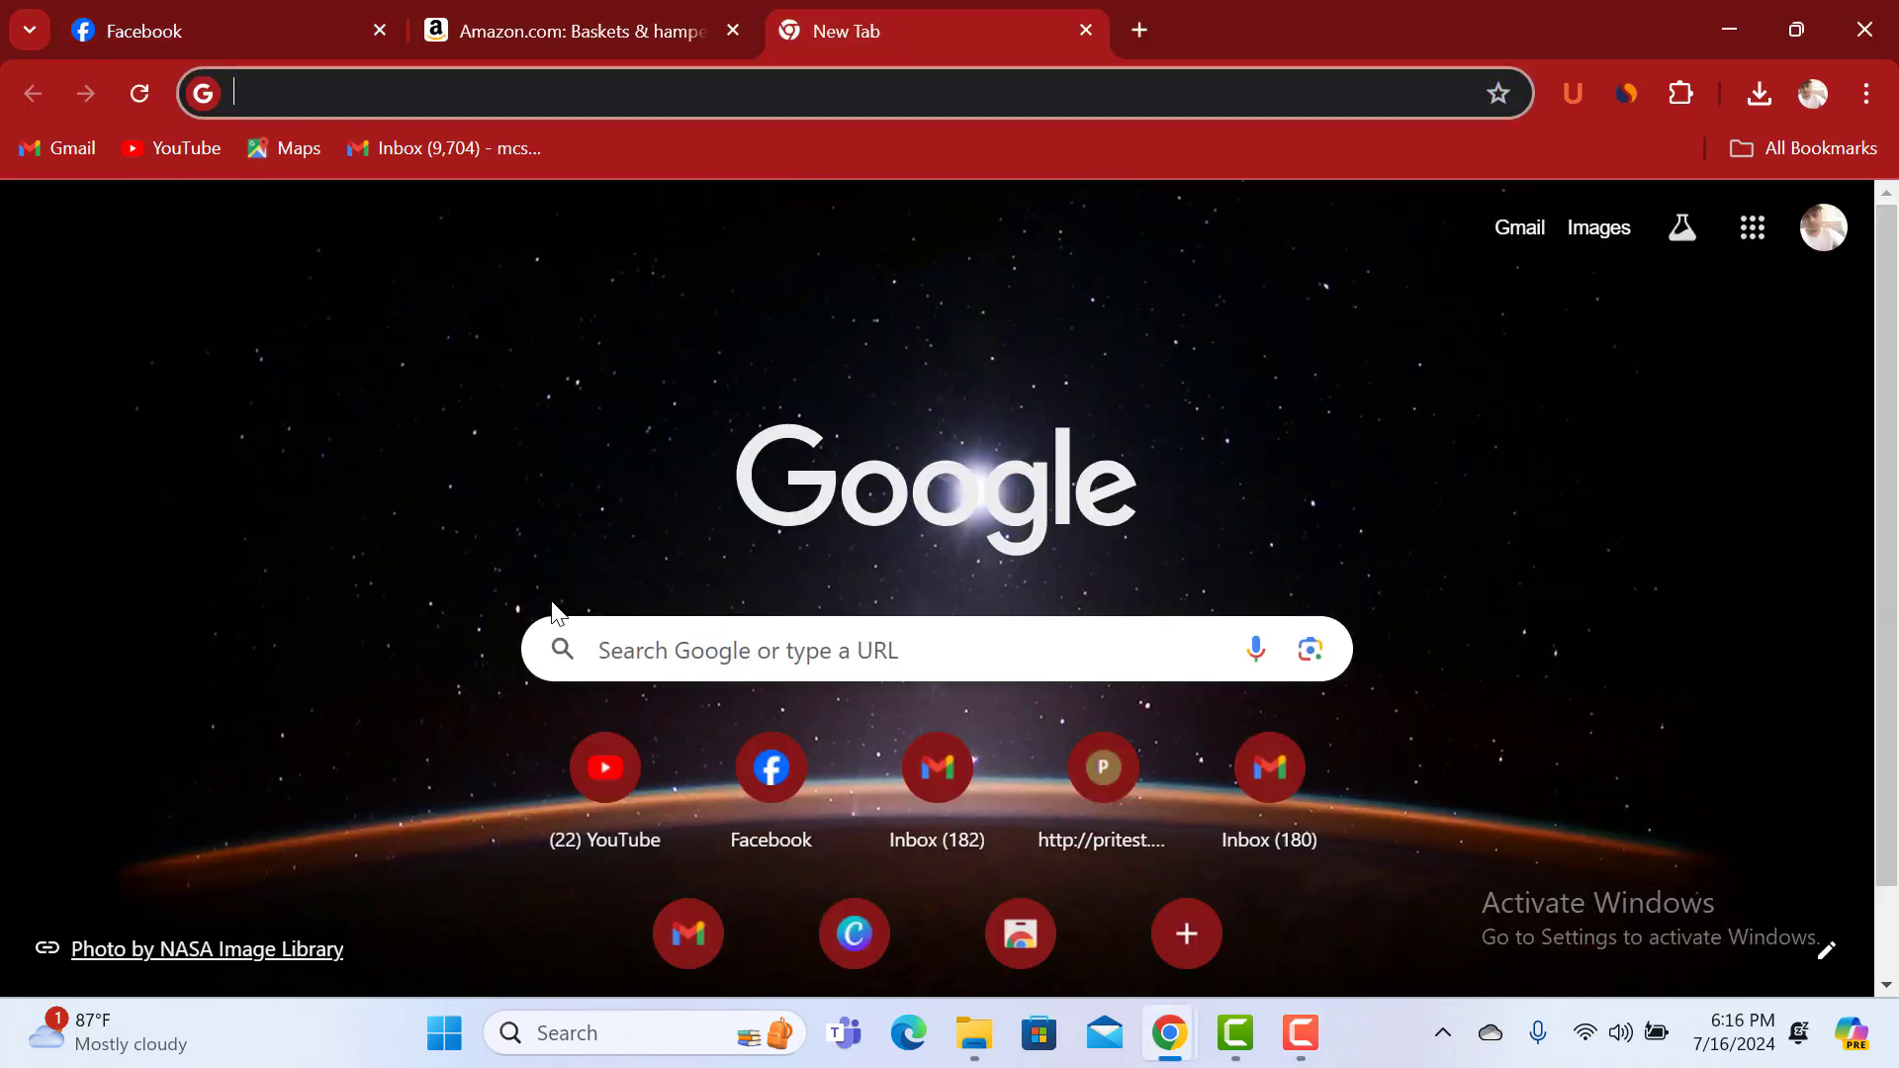
left_click(702, 638)
type("sms")
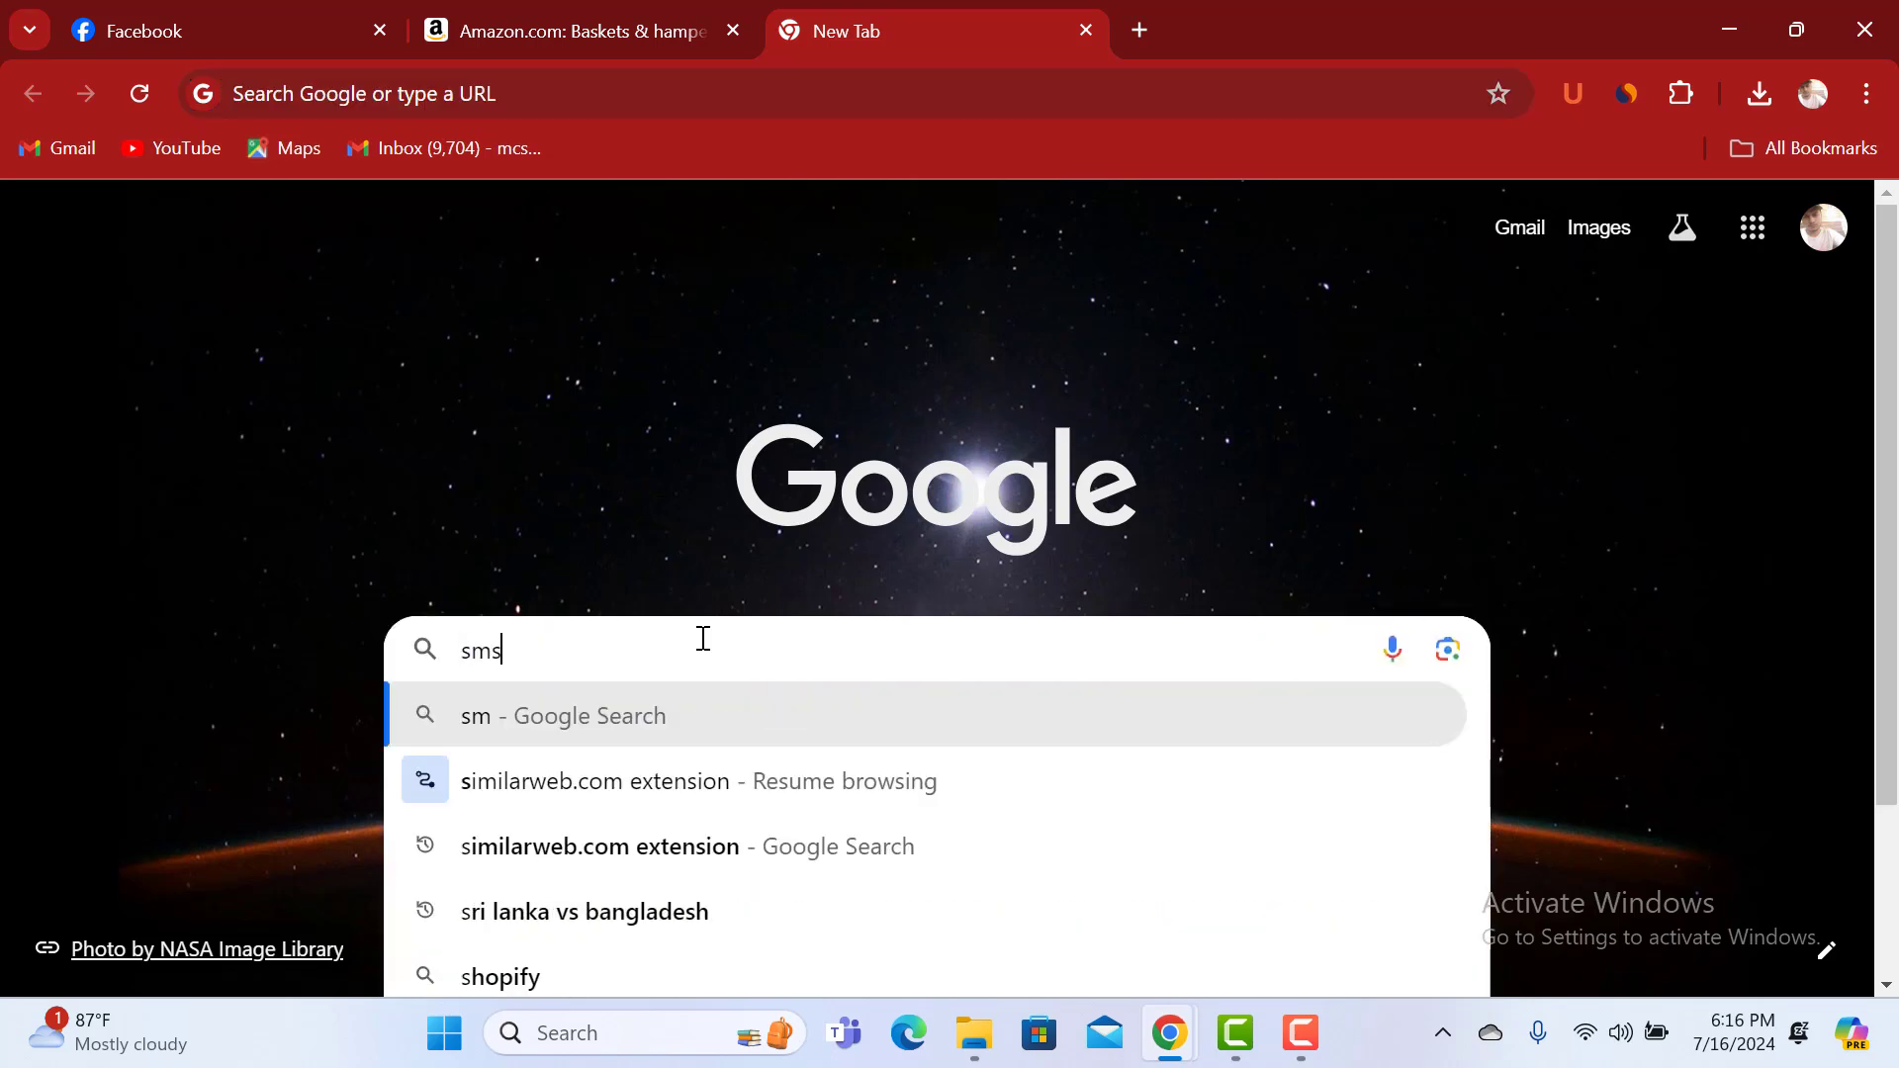
type("tome uk")
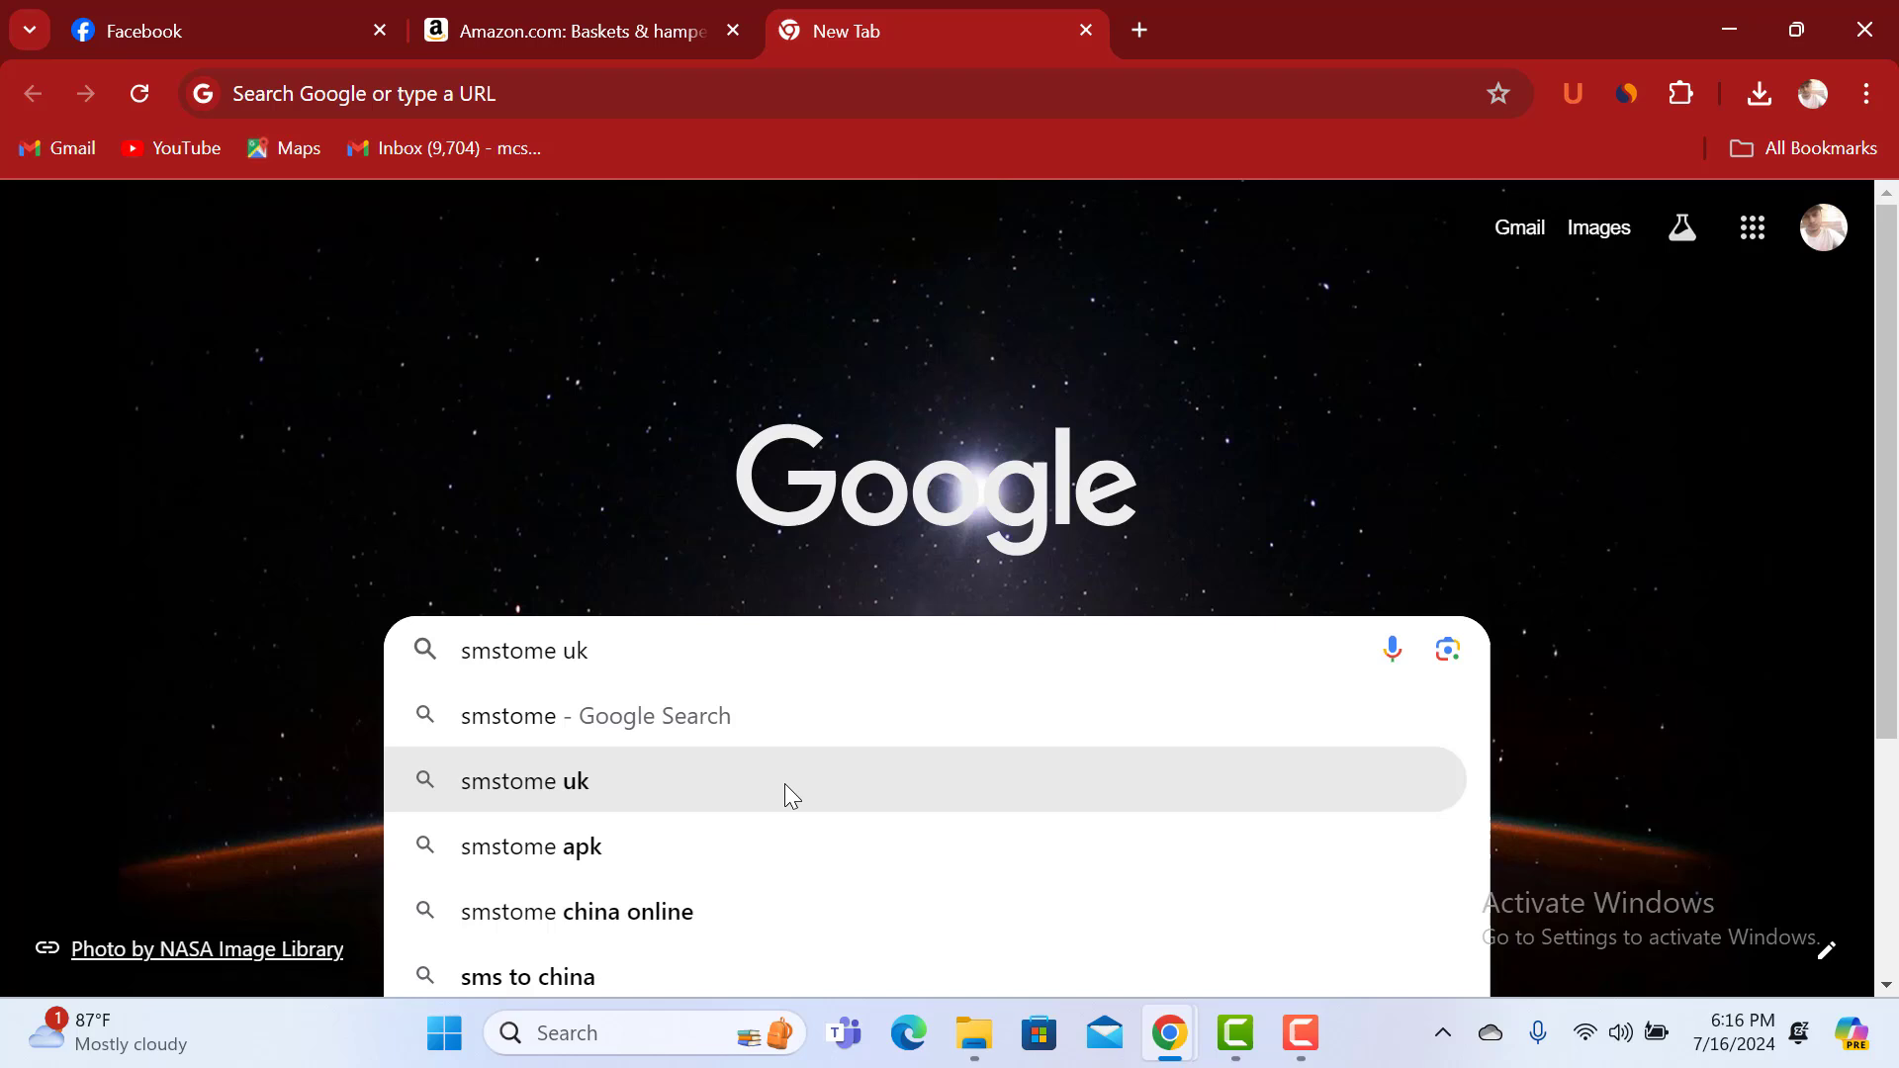
left_click(786, 784)
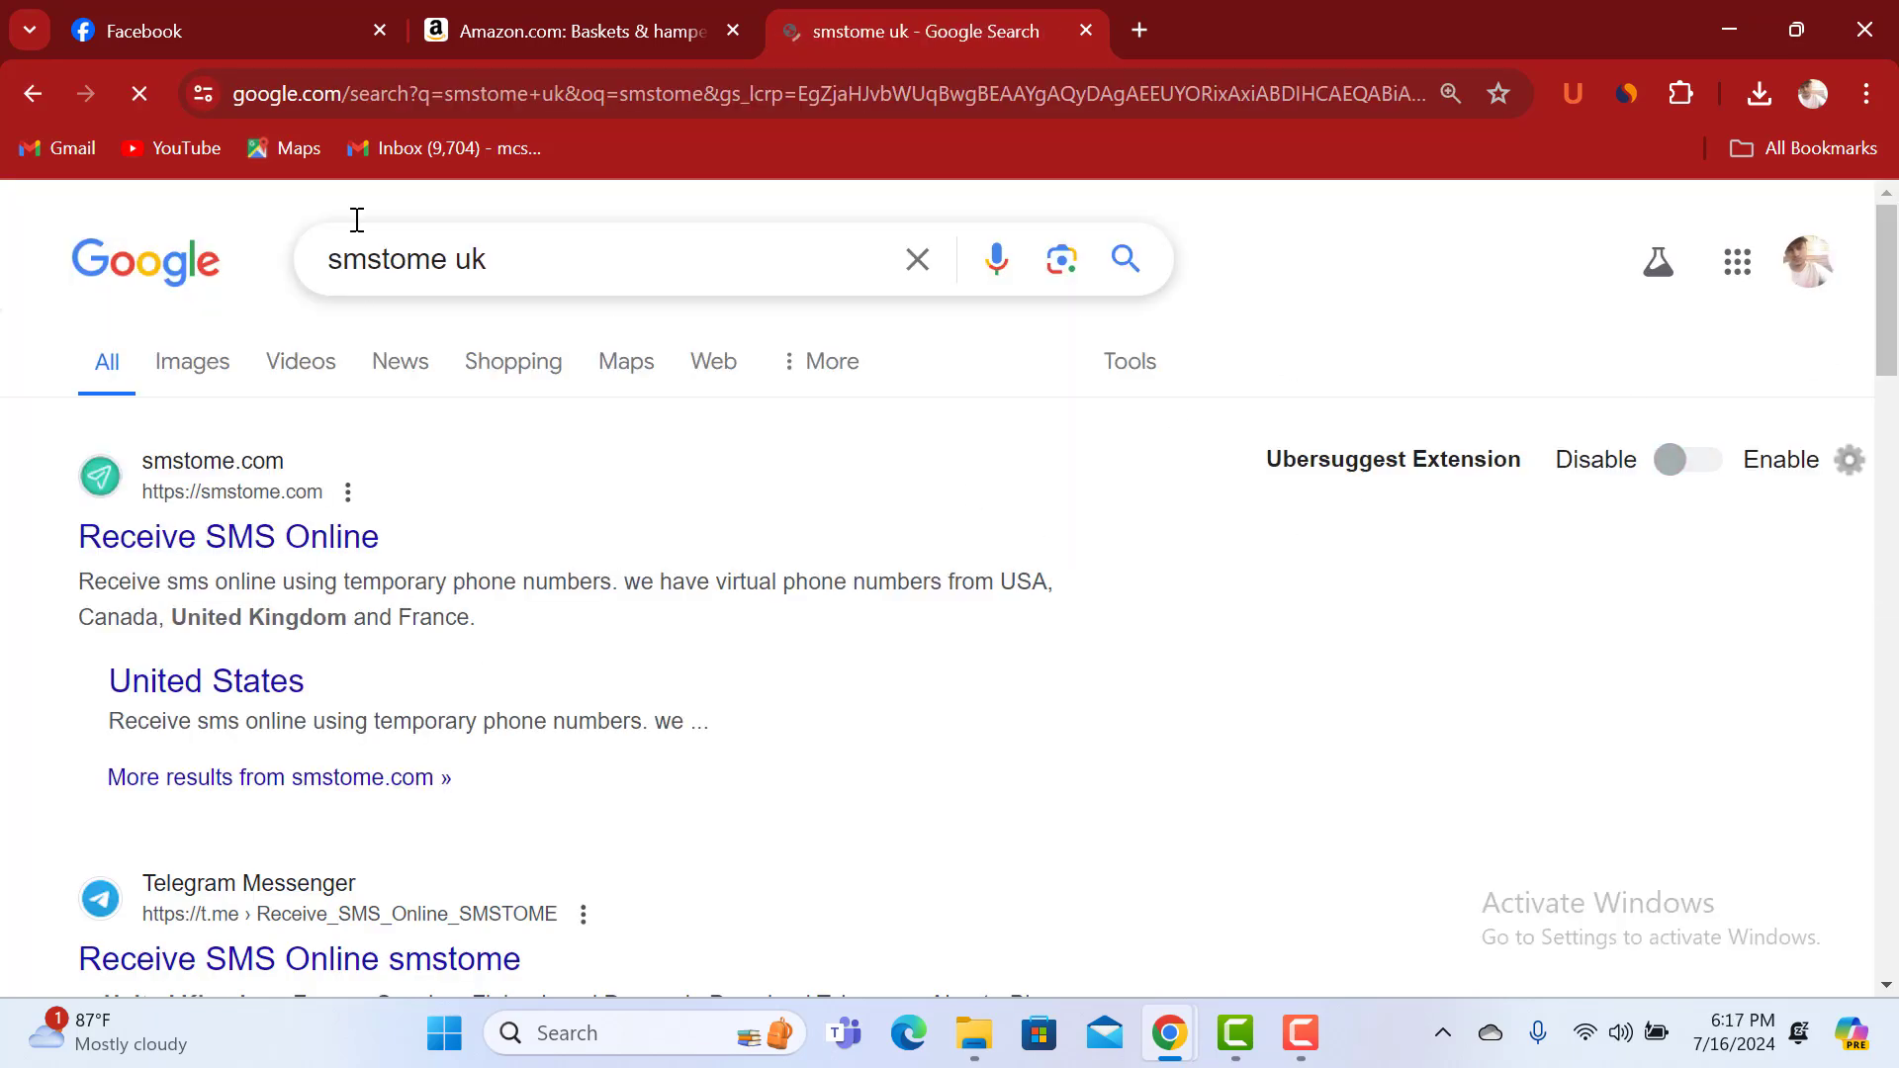
left_click(1464, 121)
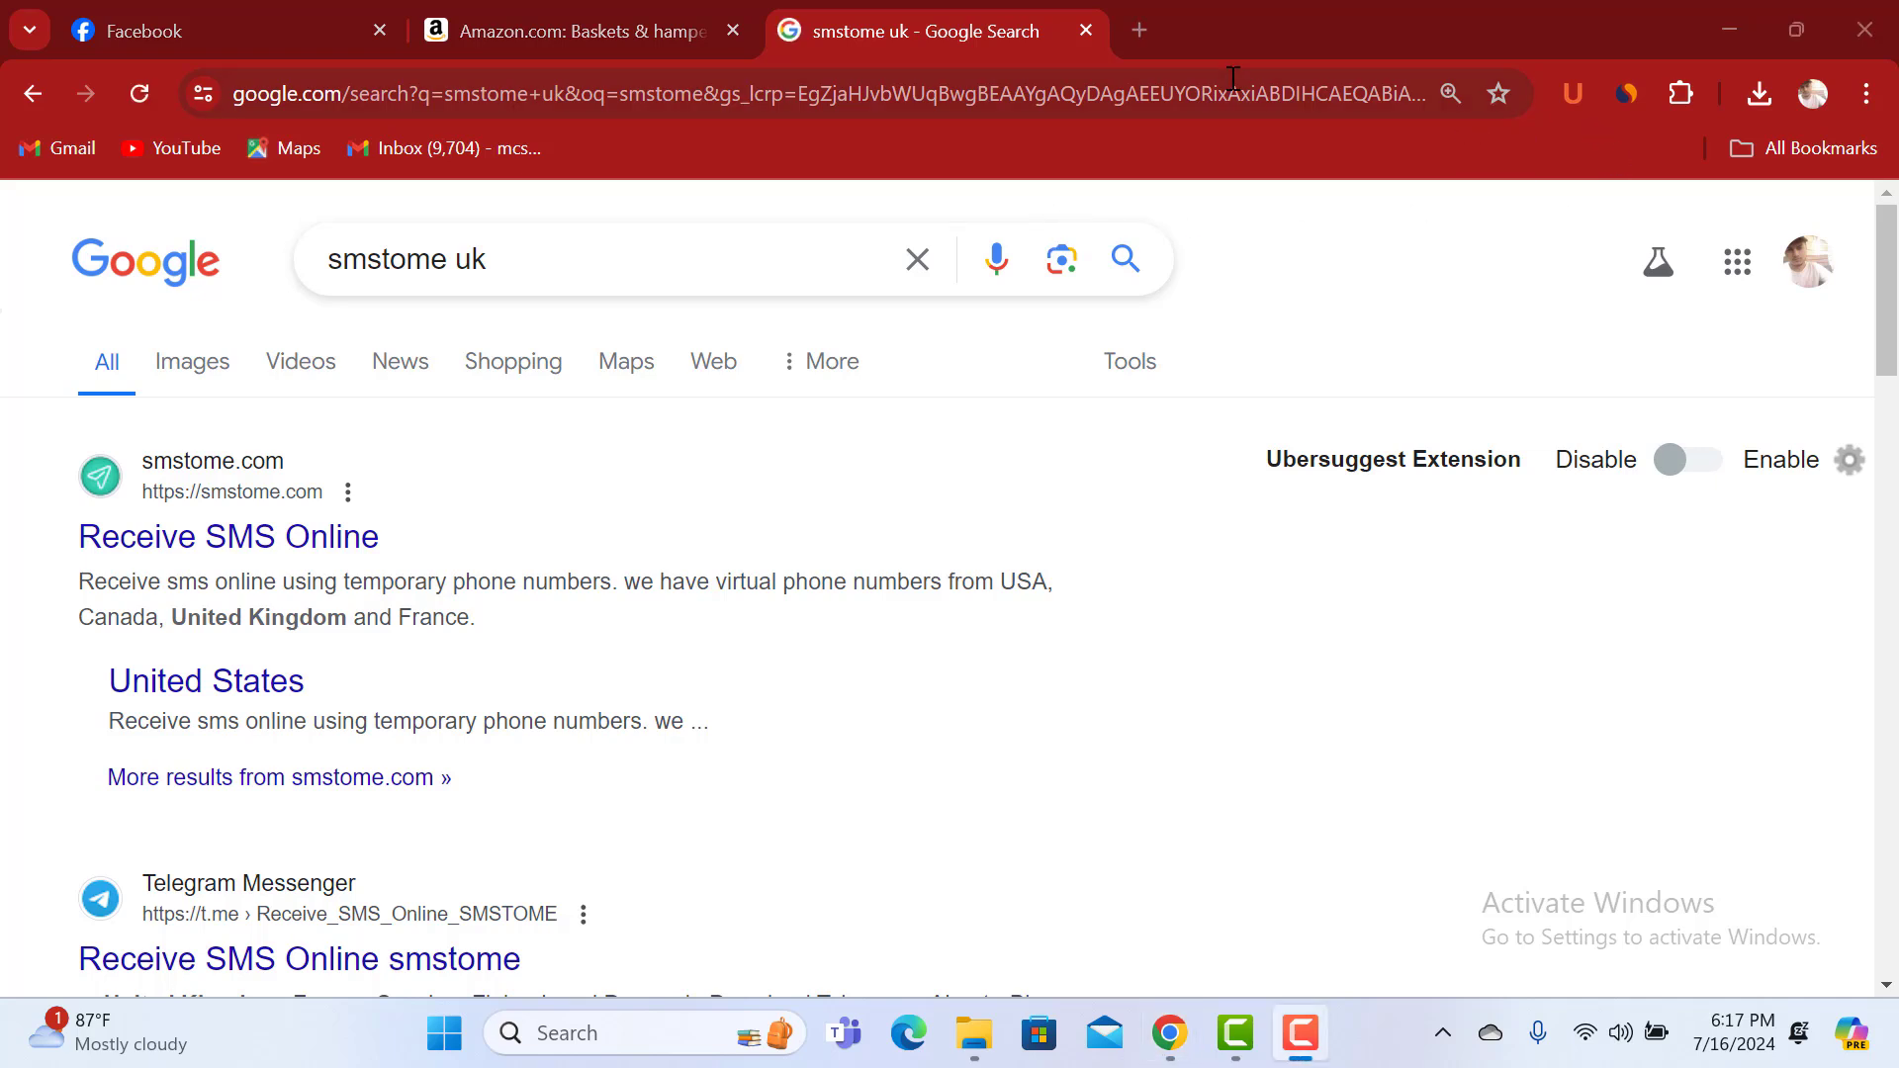
Close the Google search tab and dismiss the phone number dialog on the Beststore zone Page
left_click(1084, 34)
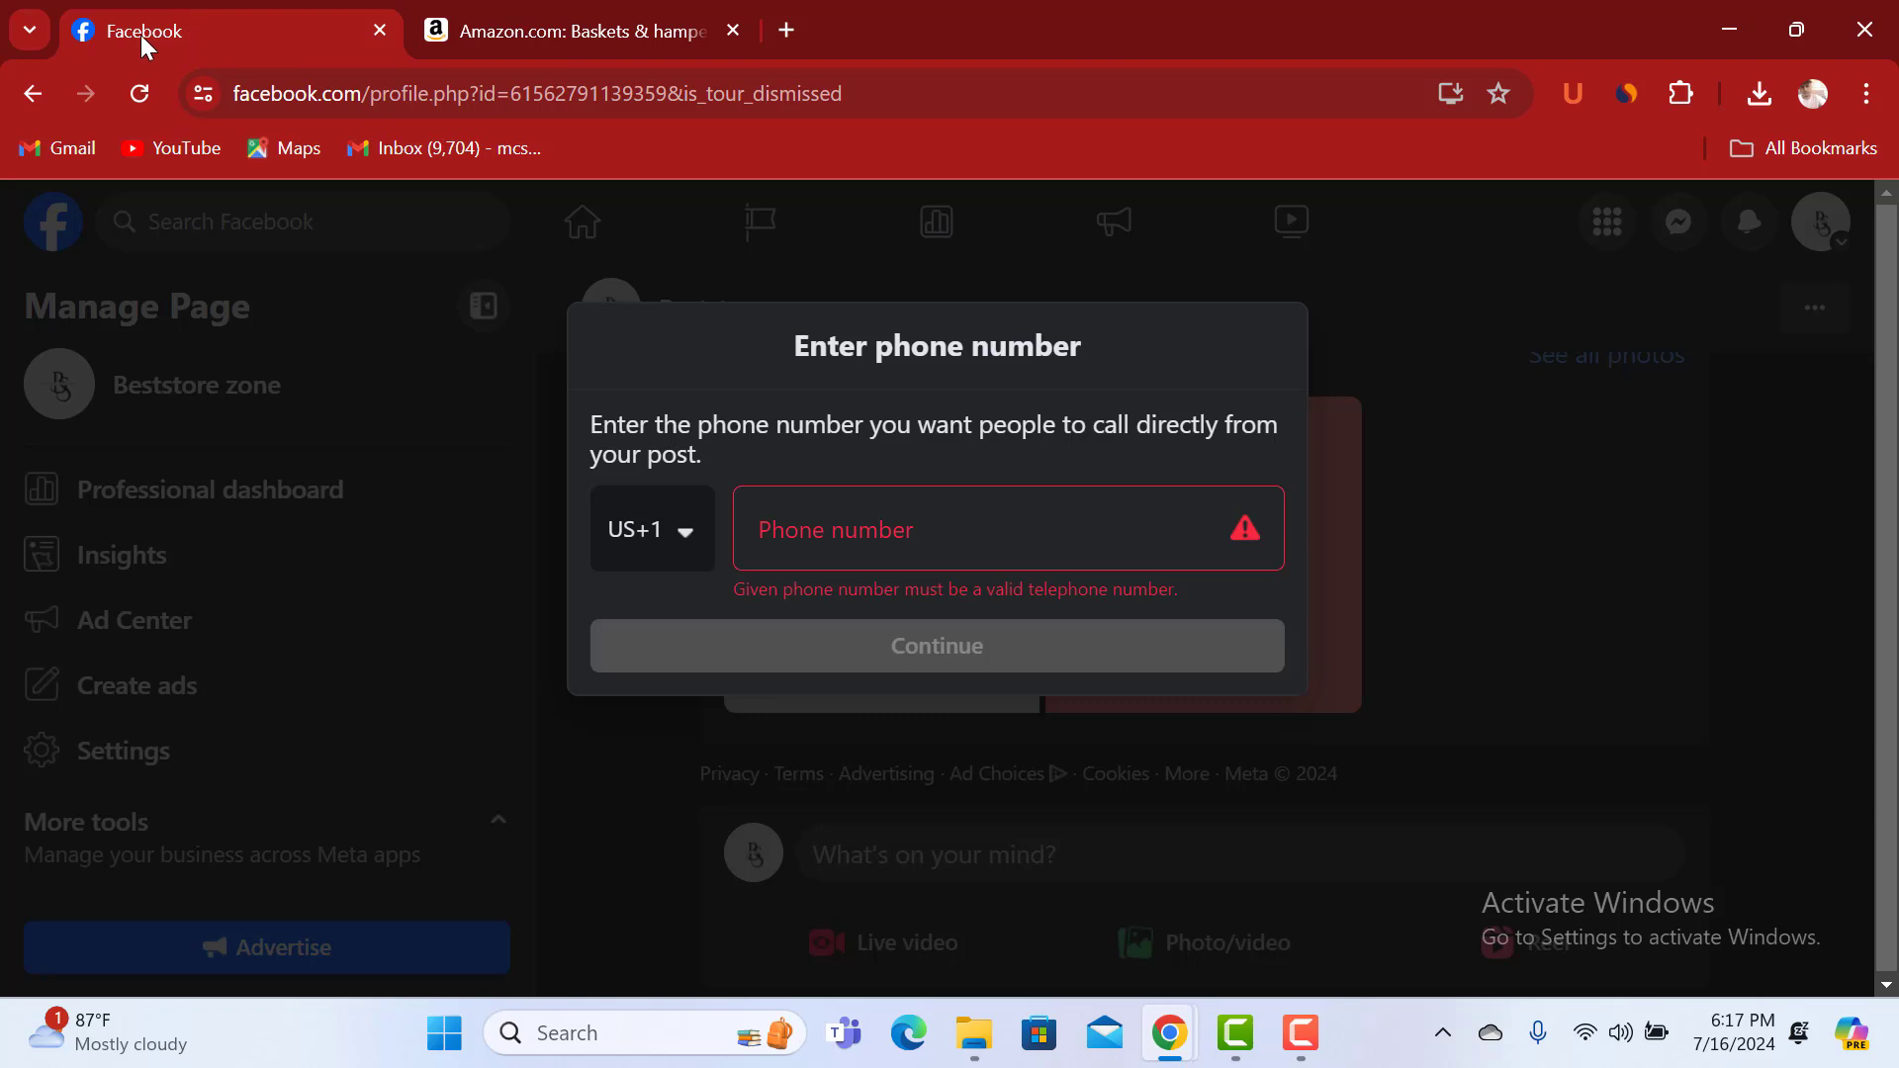
left_click(1568, 571)
scroll(972, 607, "down", 5)
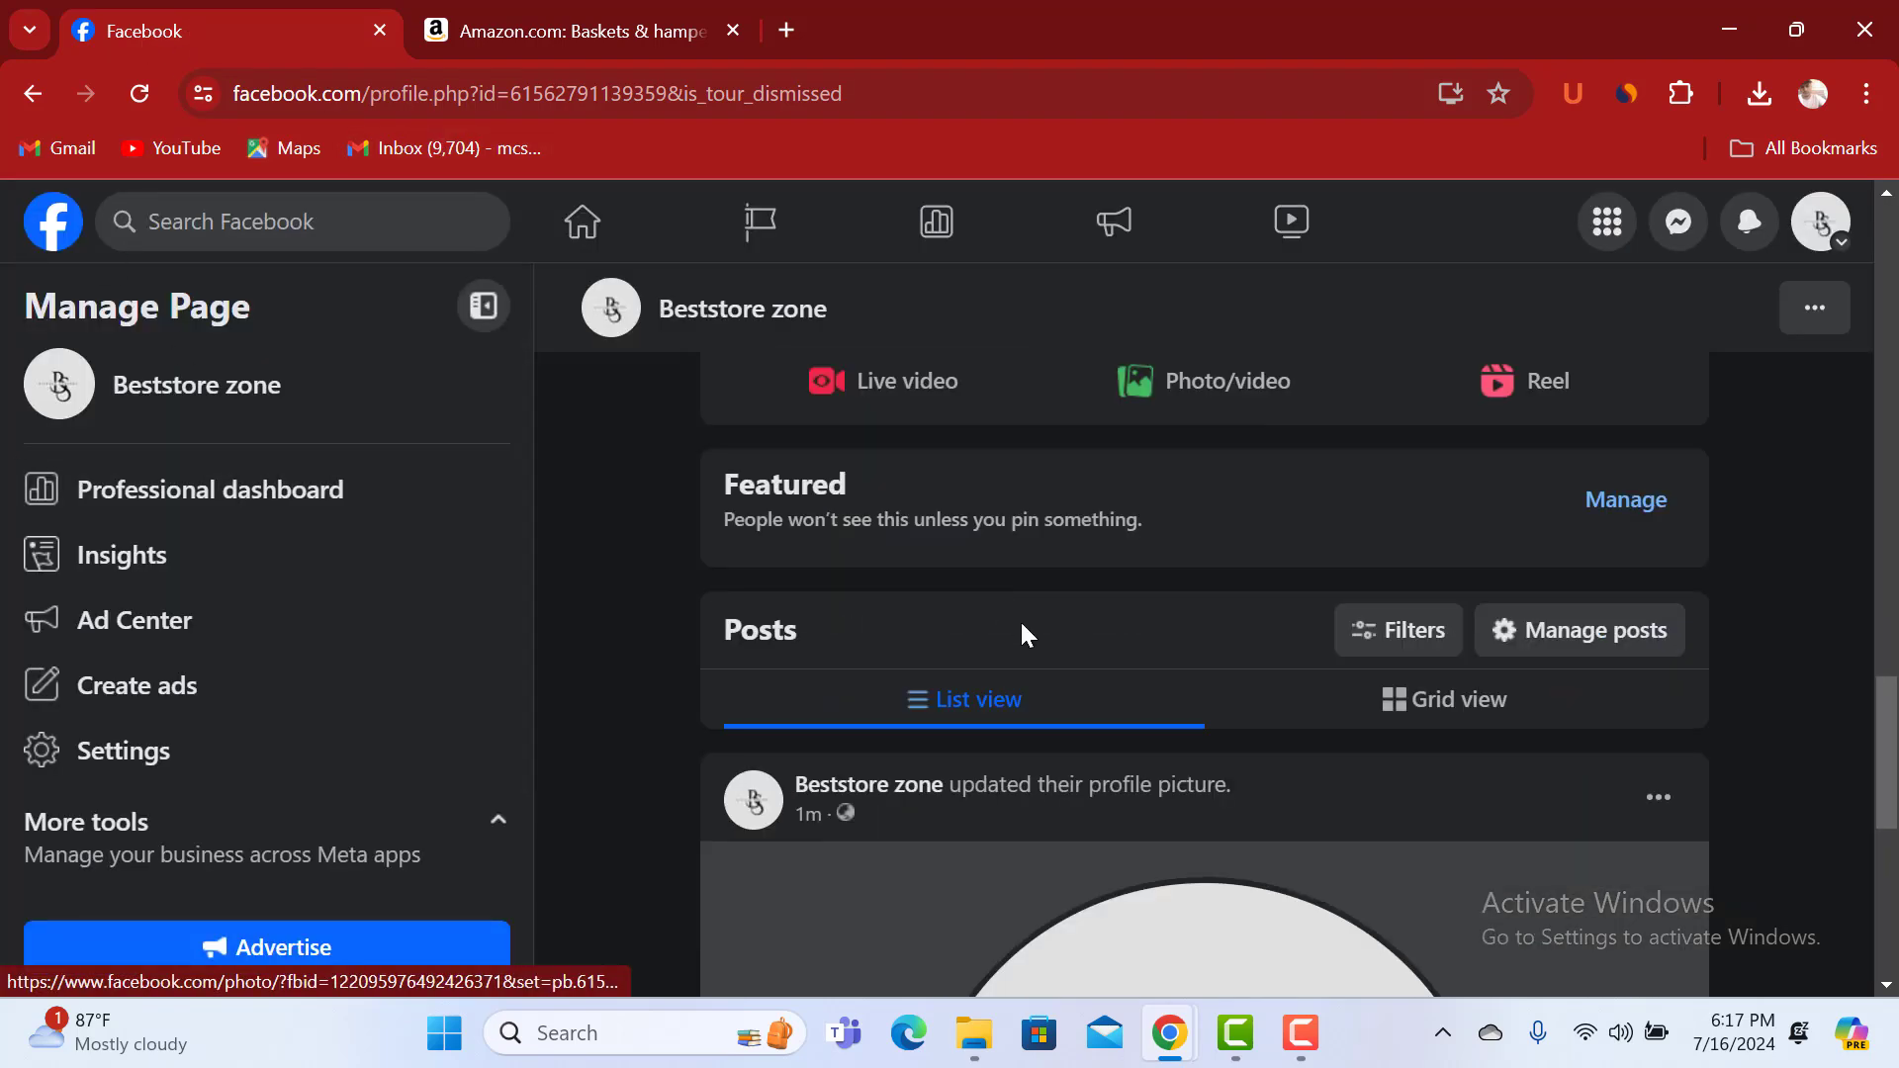
scroll(1017, 619, "down", 8)
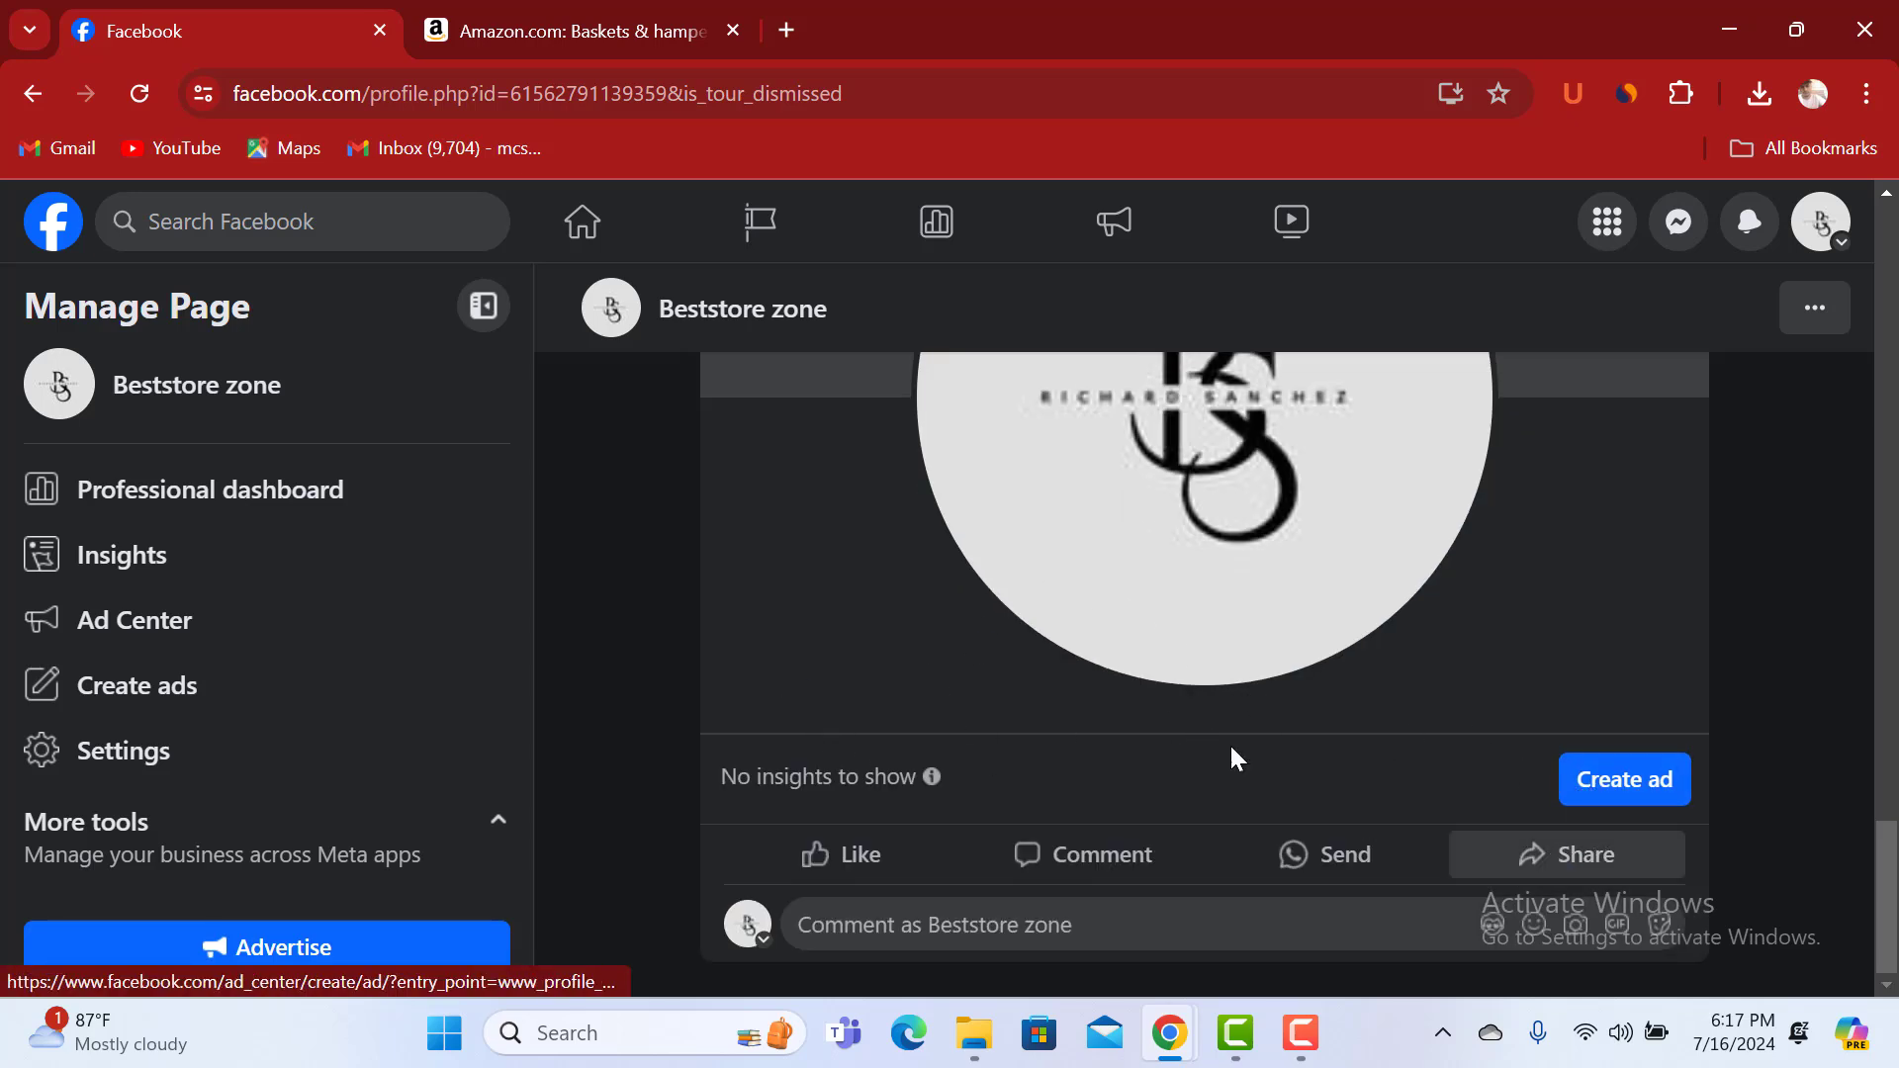
left_click(1098, 230)
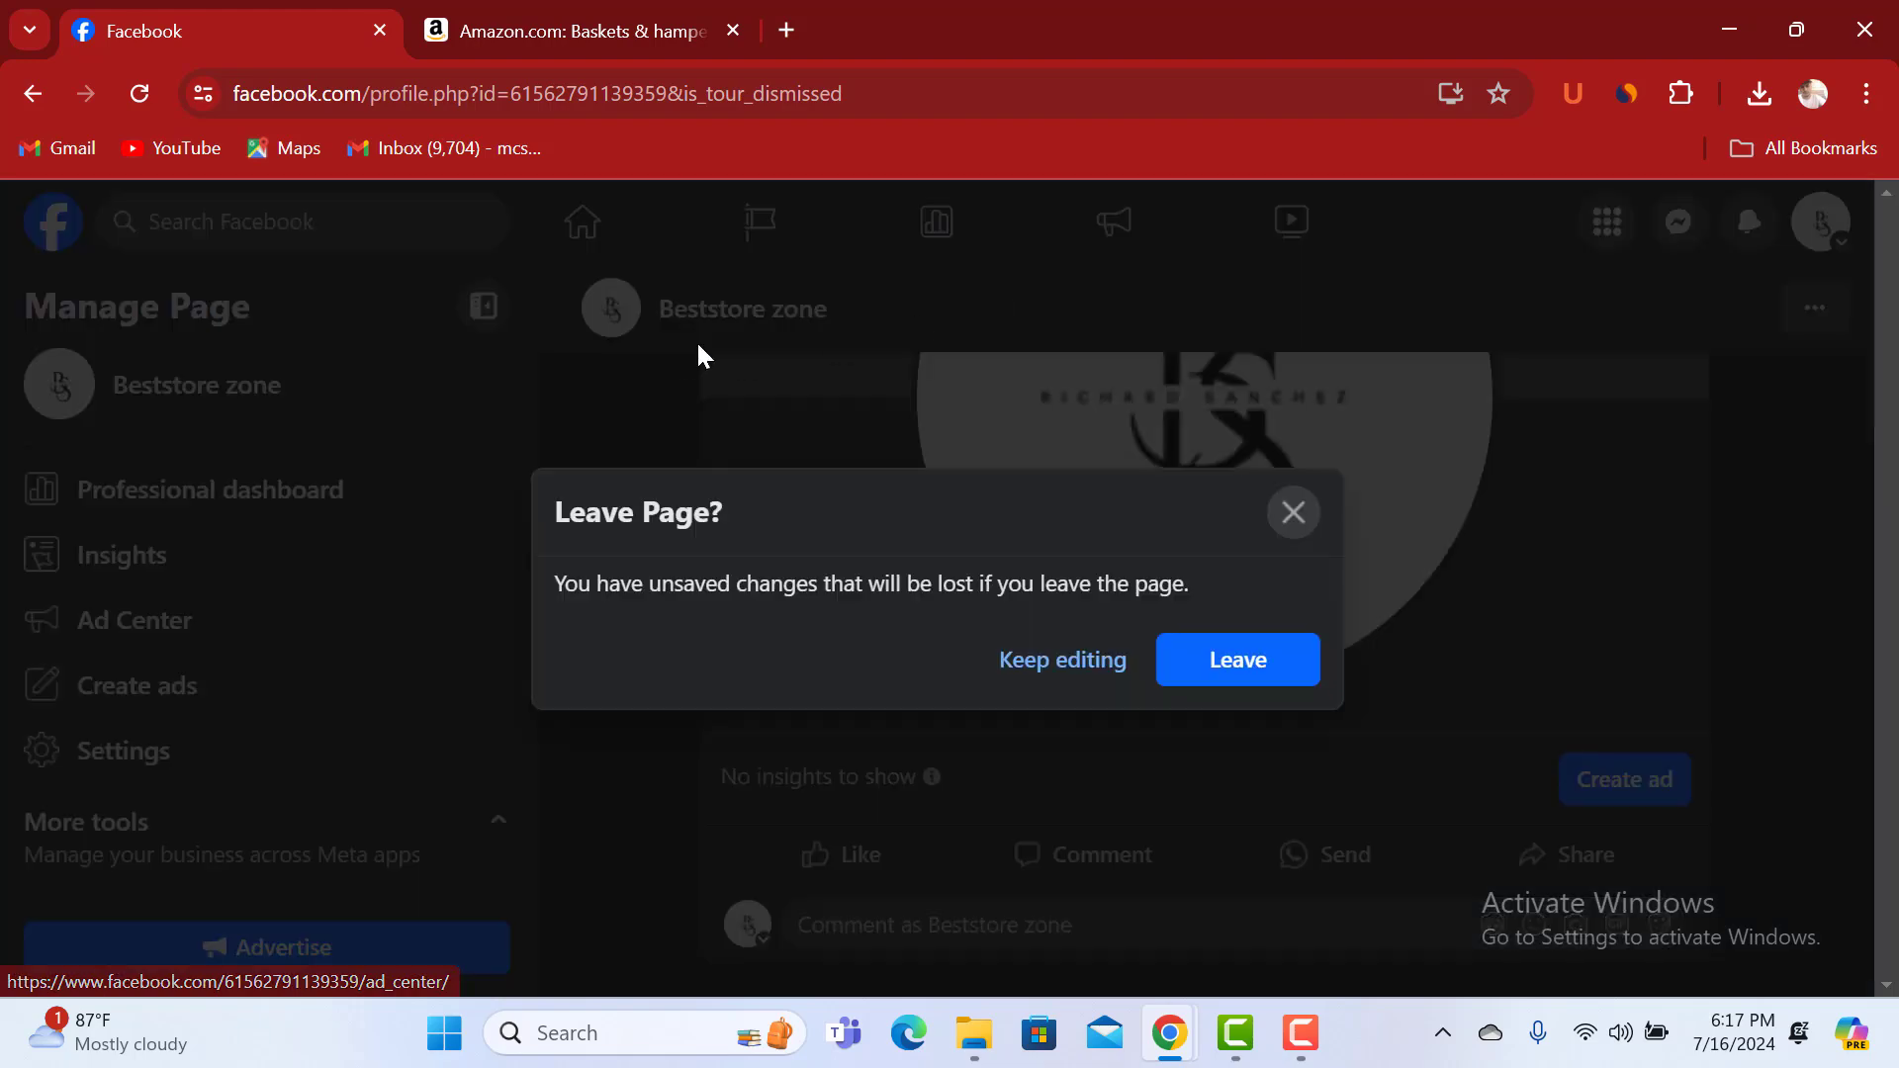
left_click(1279, 522)
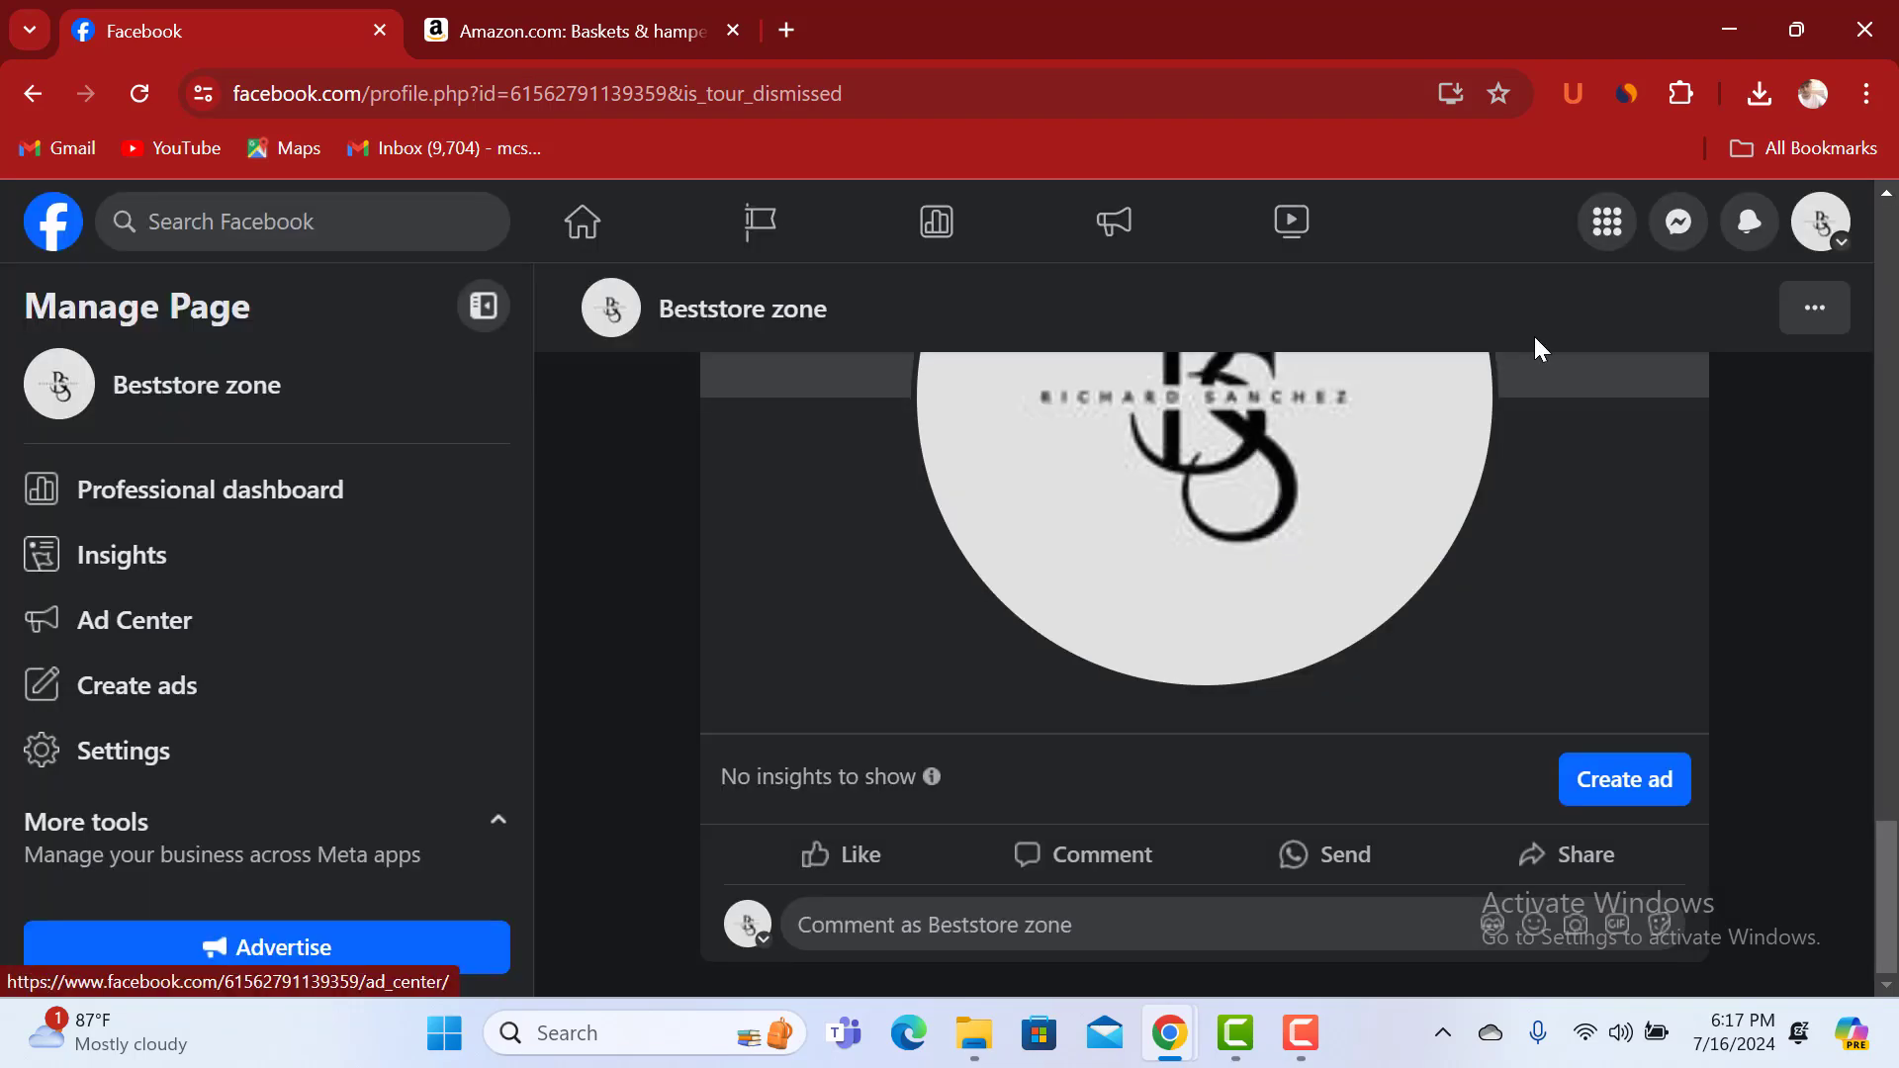
scroll(1656, 485, "up", 10)
scroll(1689, 542, "up", 5)
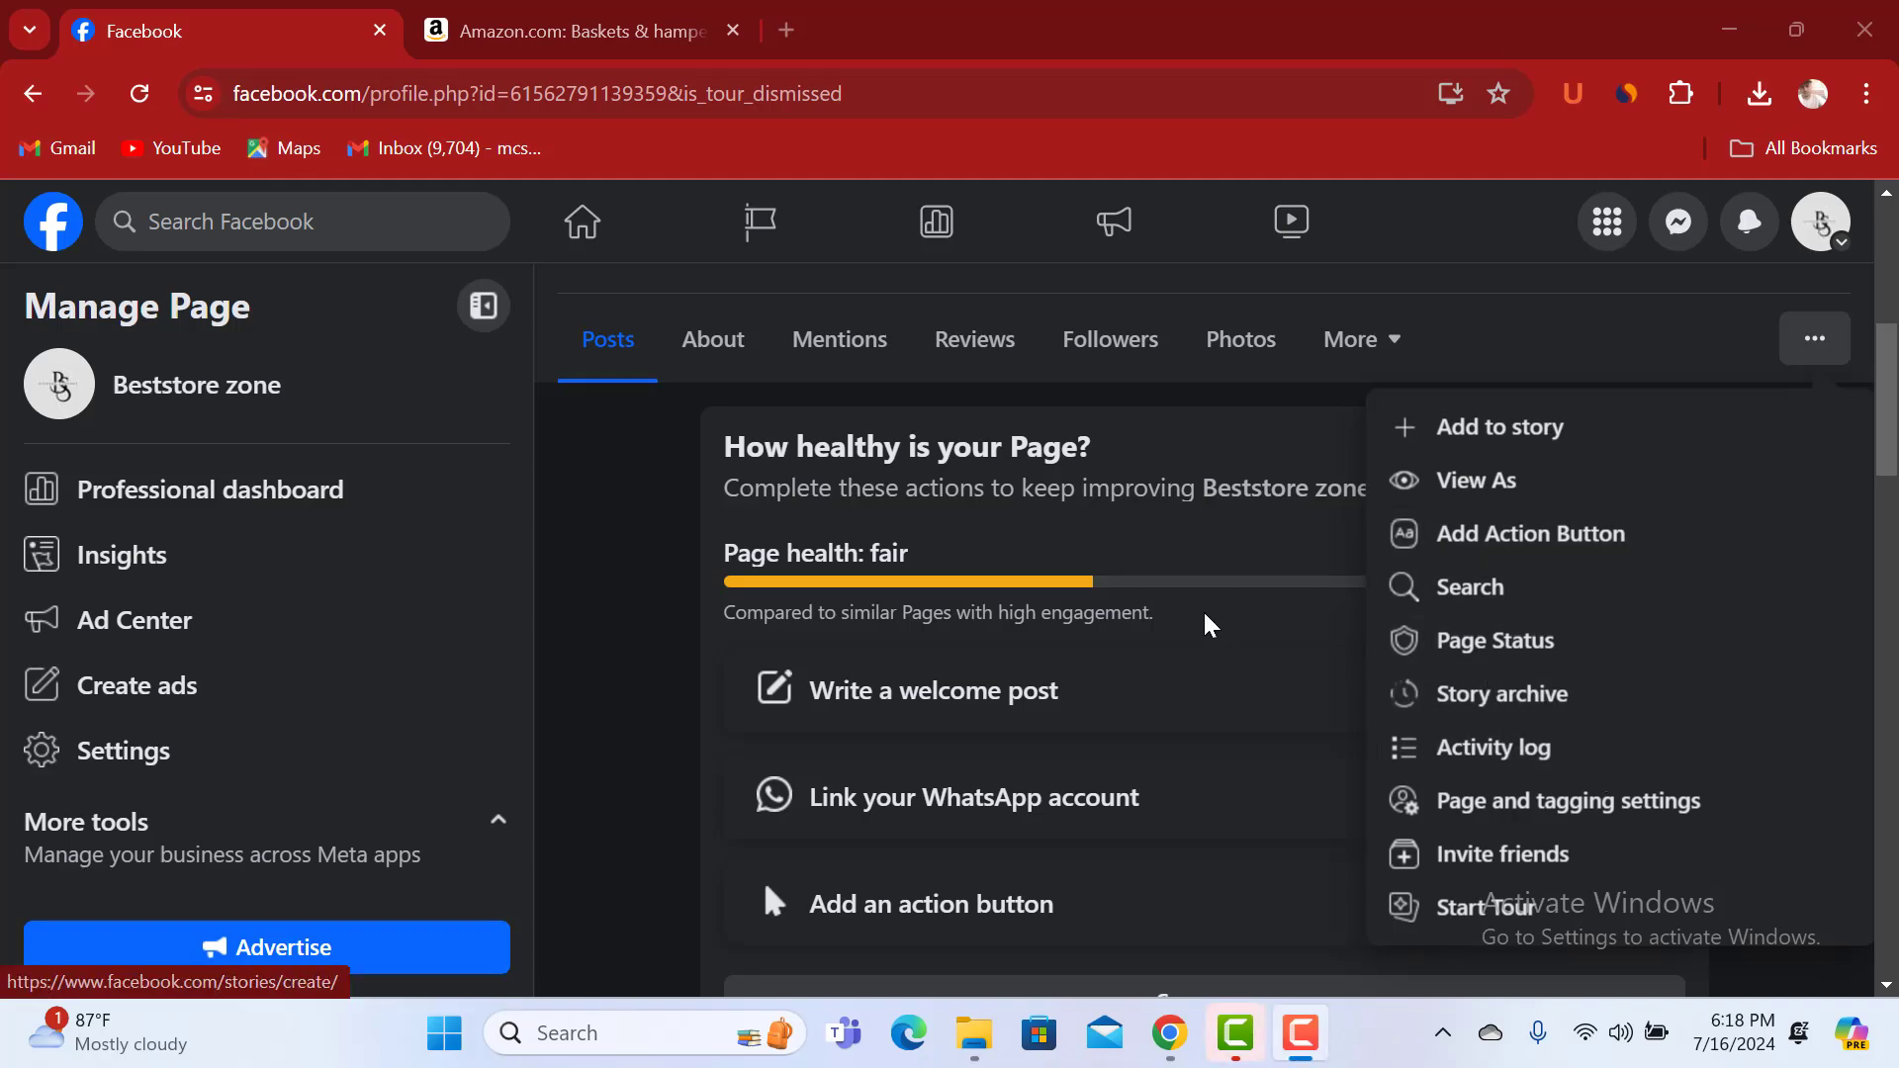
scroll(1203, 609, "down", 8)
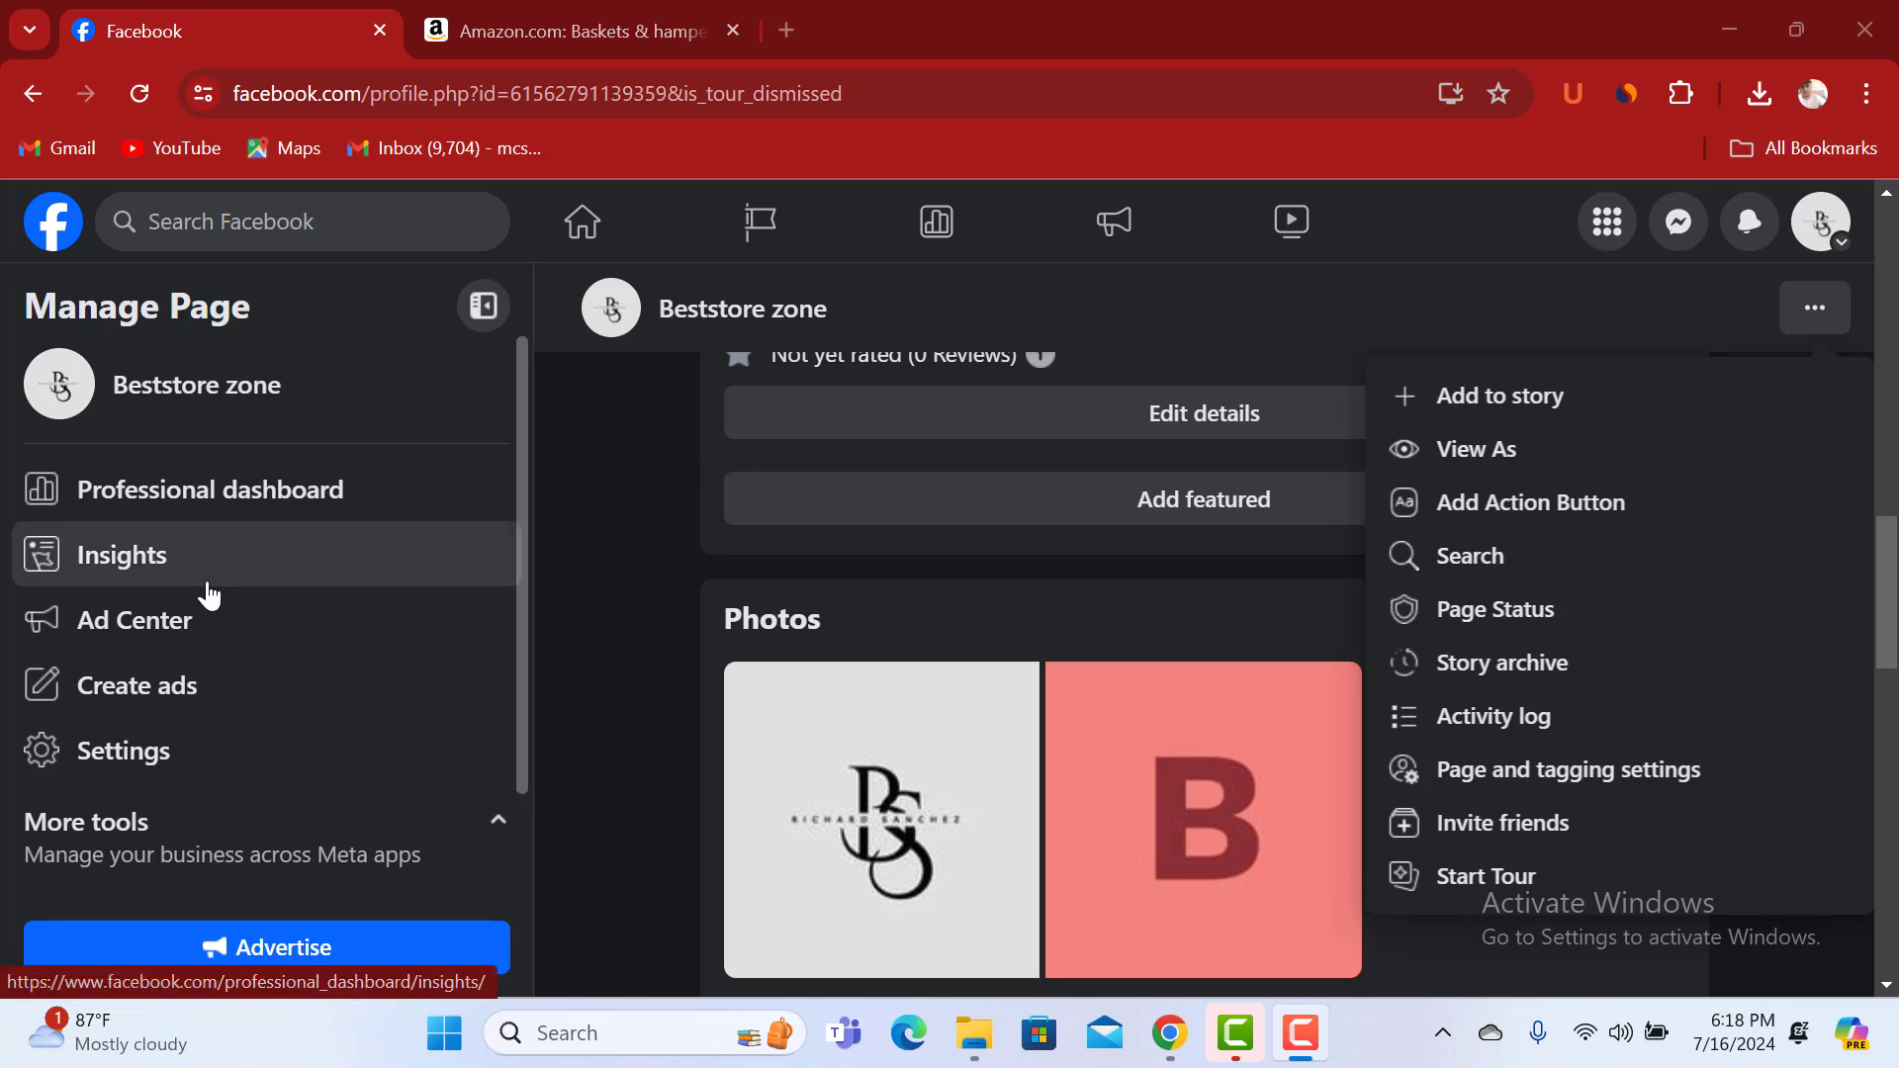
left_click(198, 630)
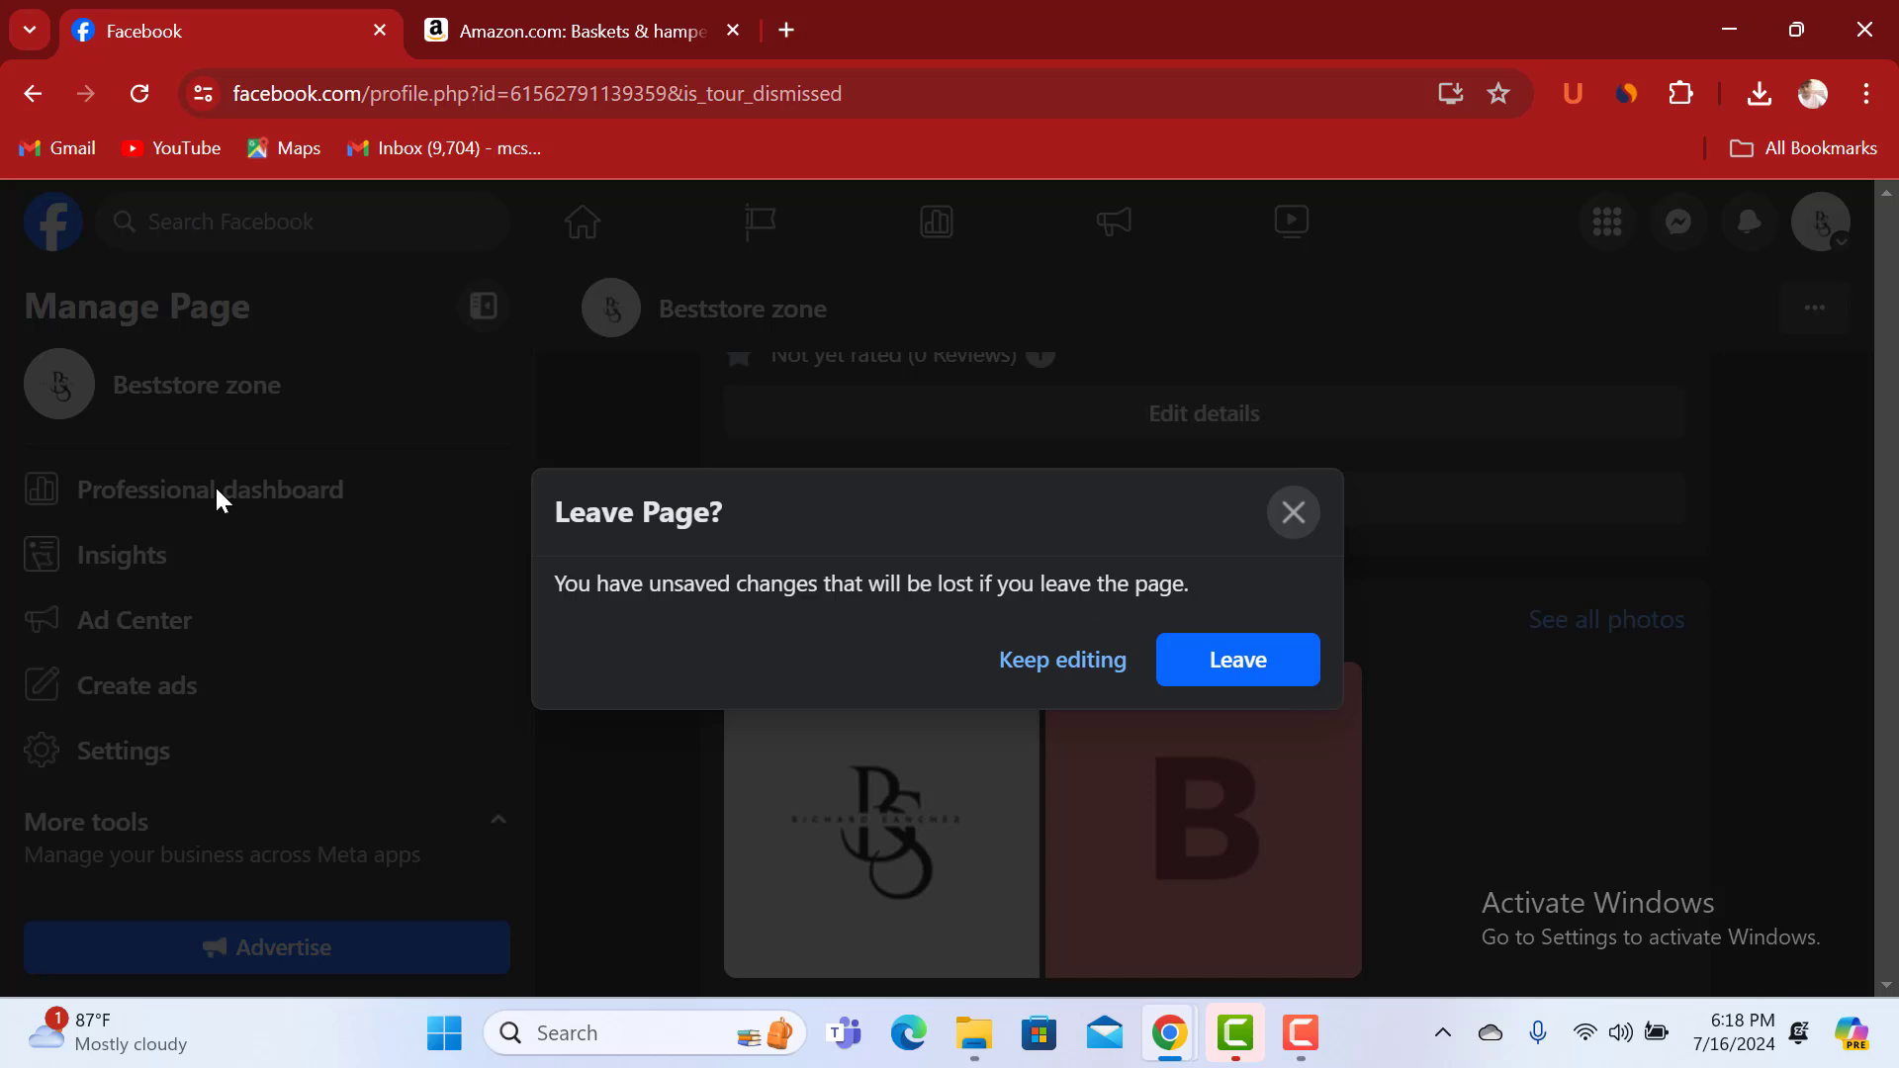
left_click(258, 495)
left_click(394, 502)
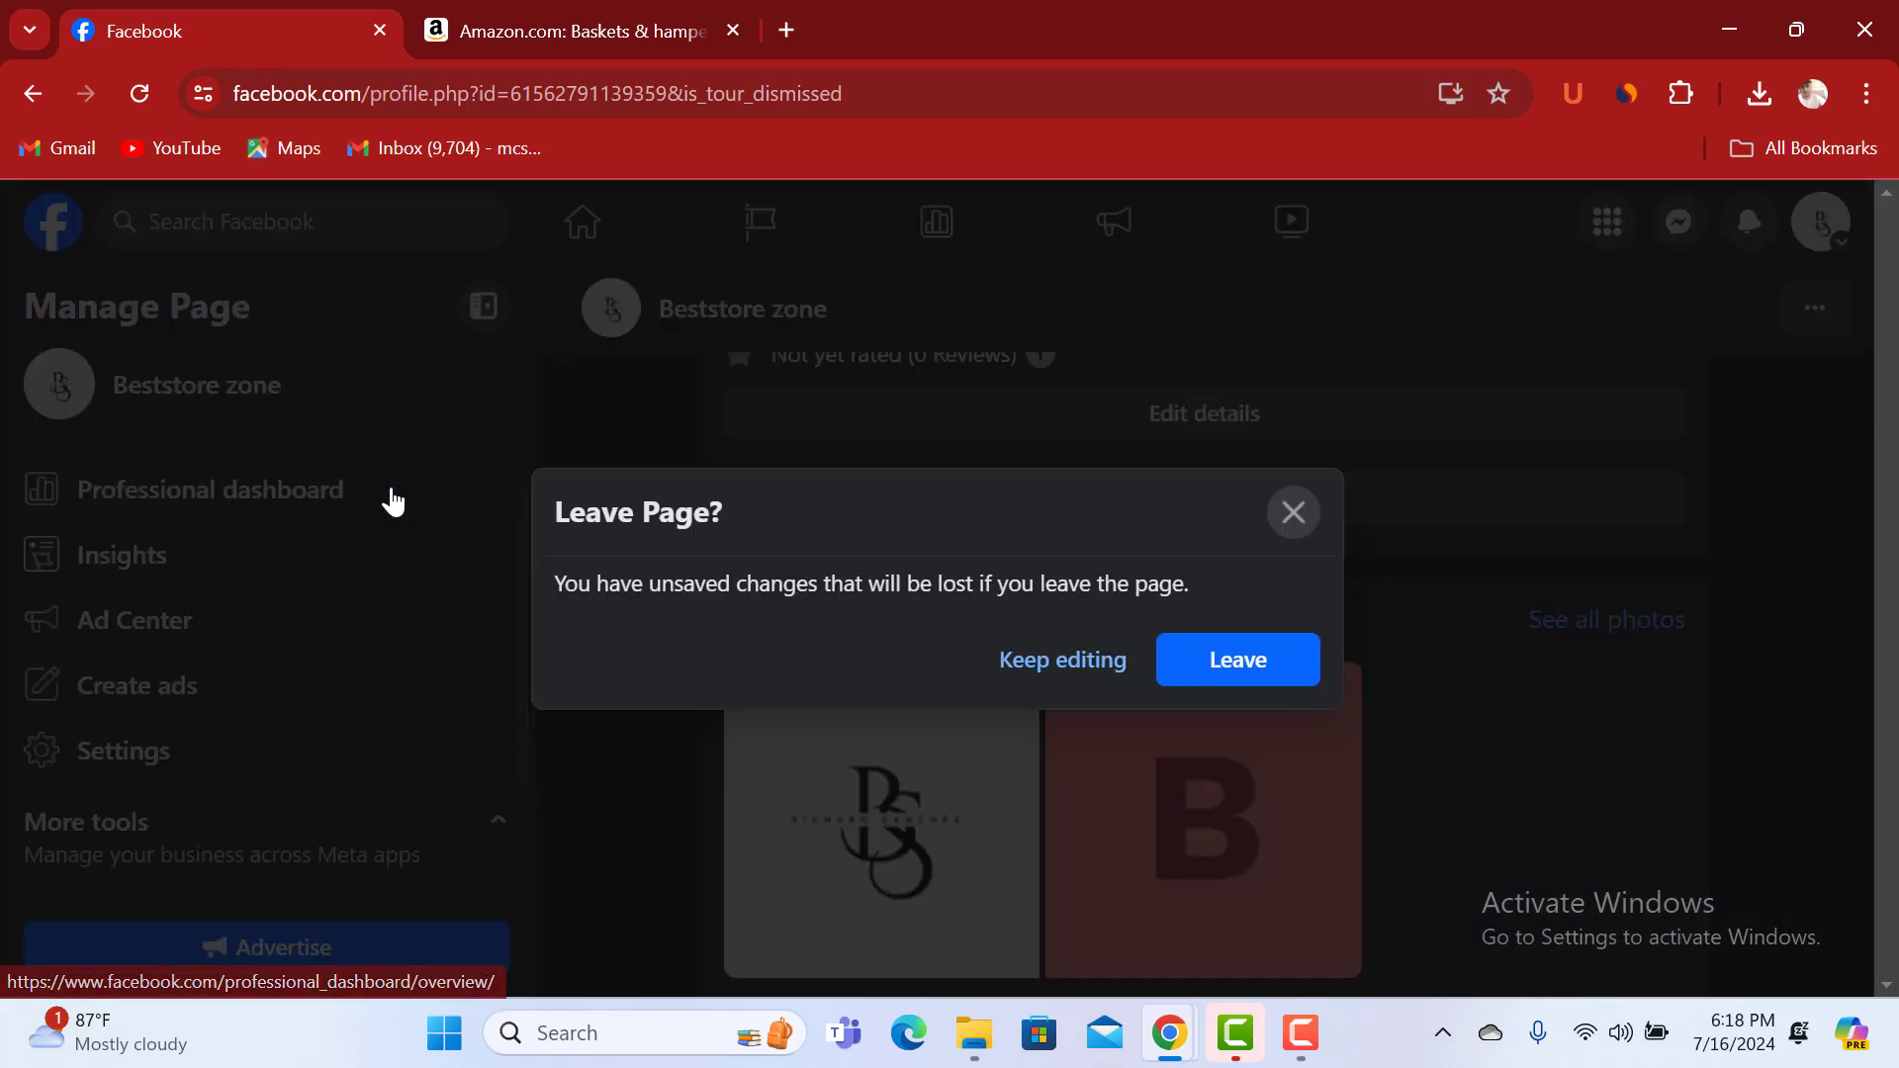
left_click(1300, 520)
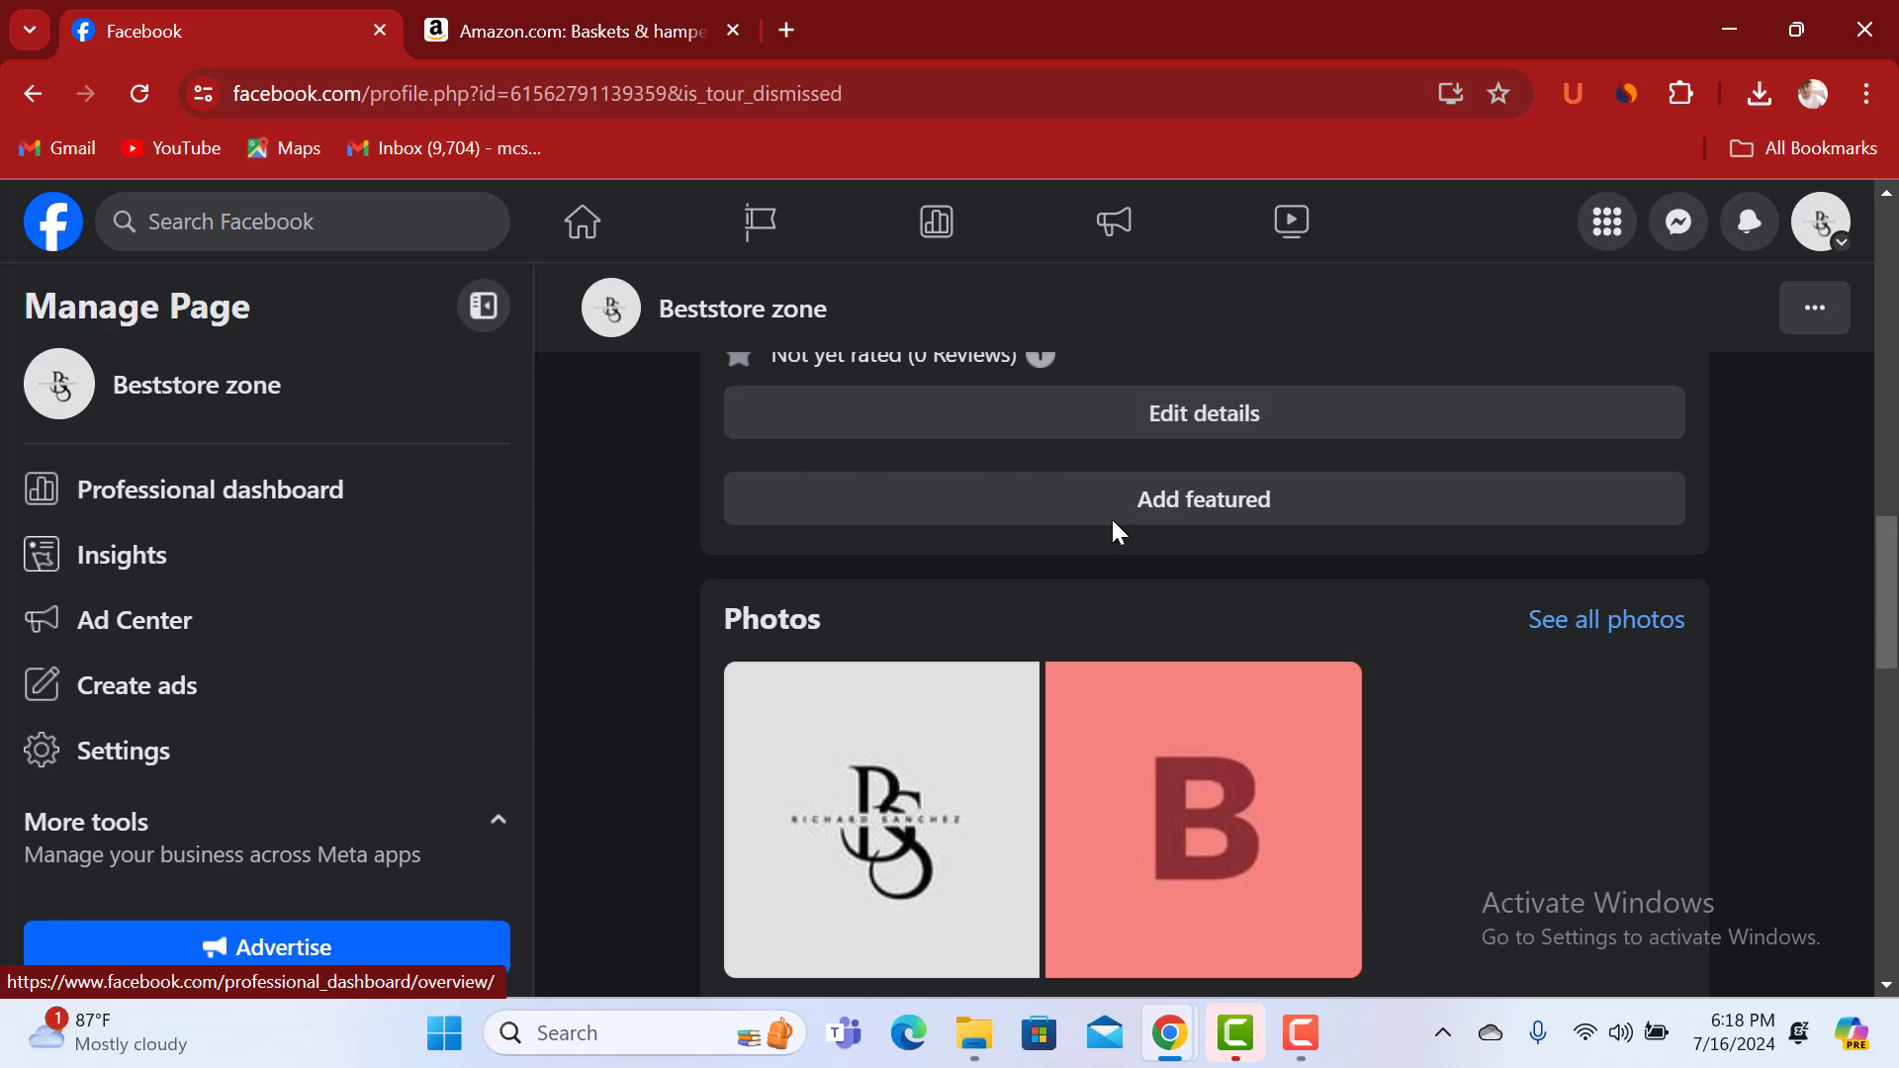
left_click(925, 252)
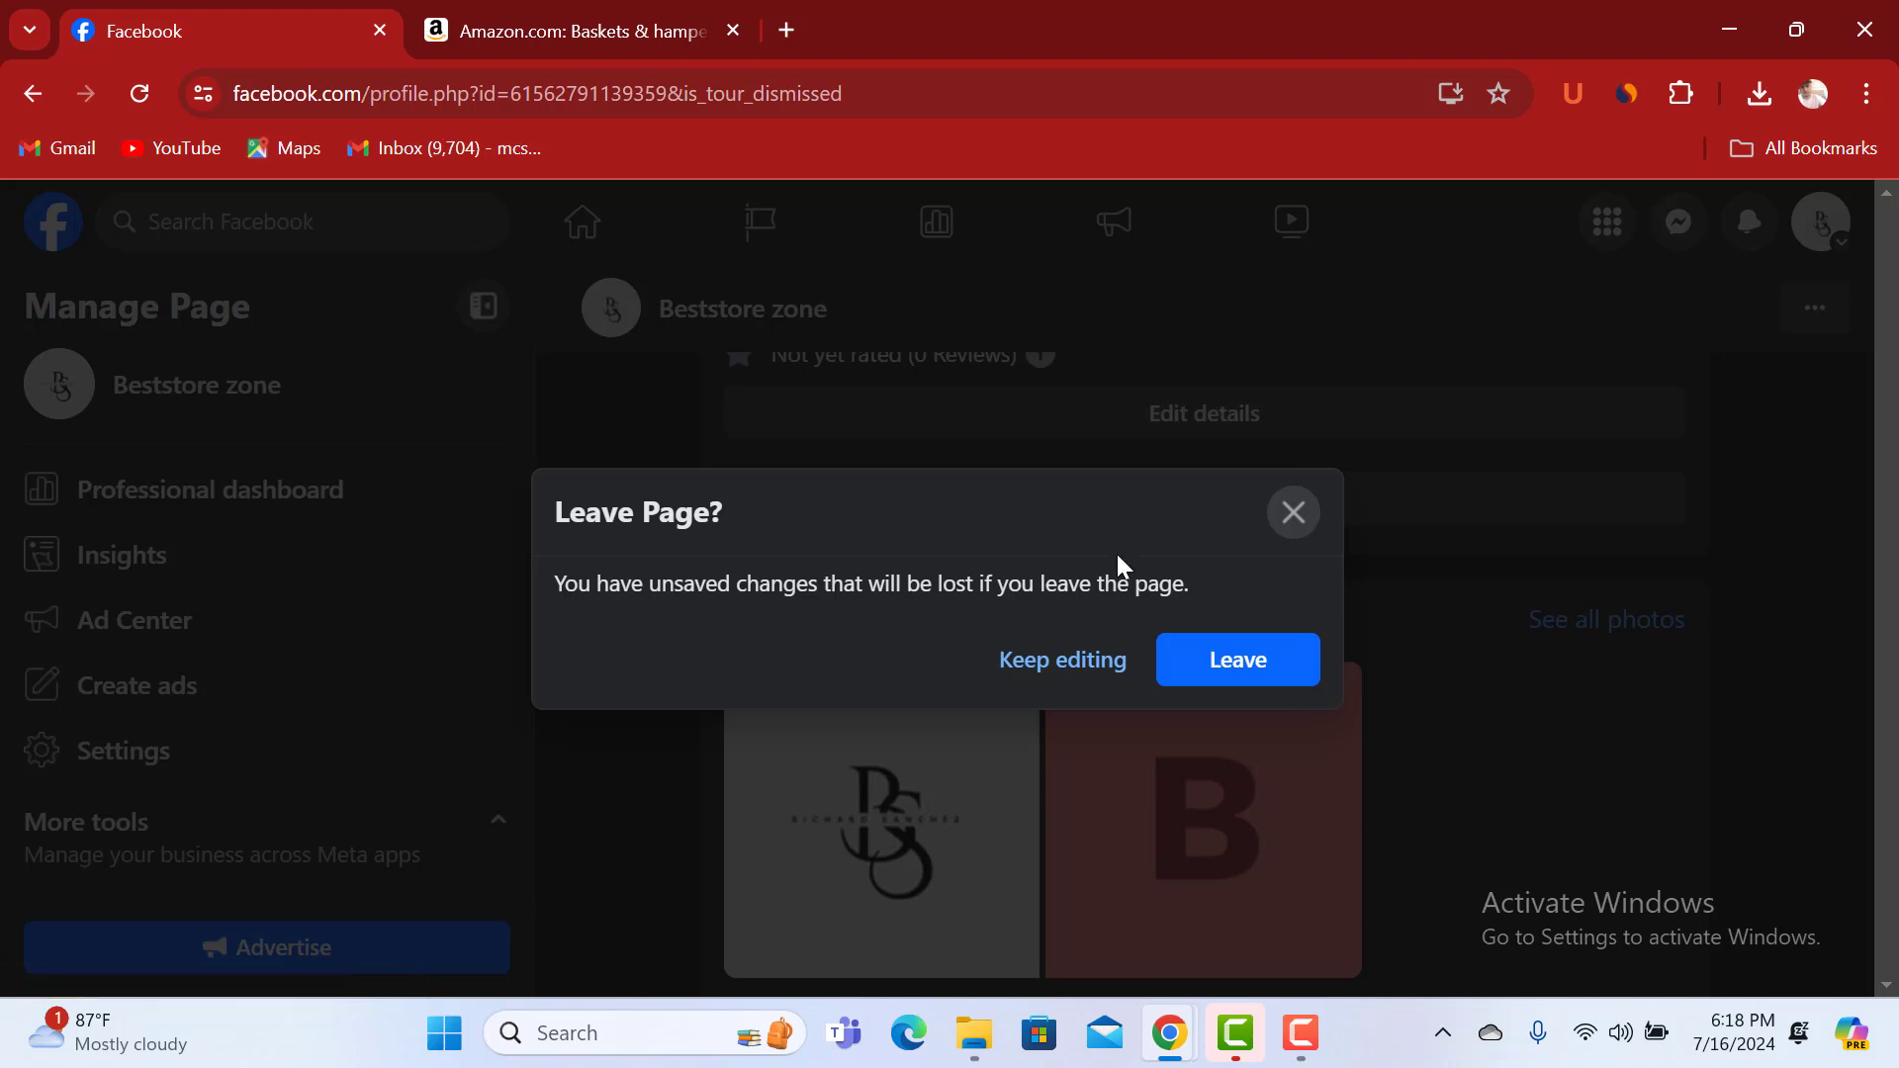